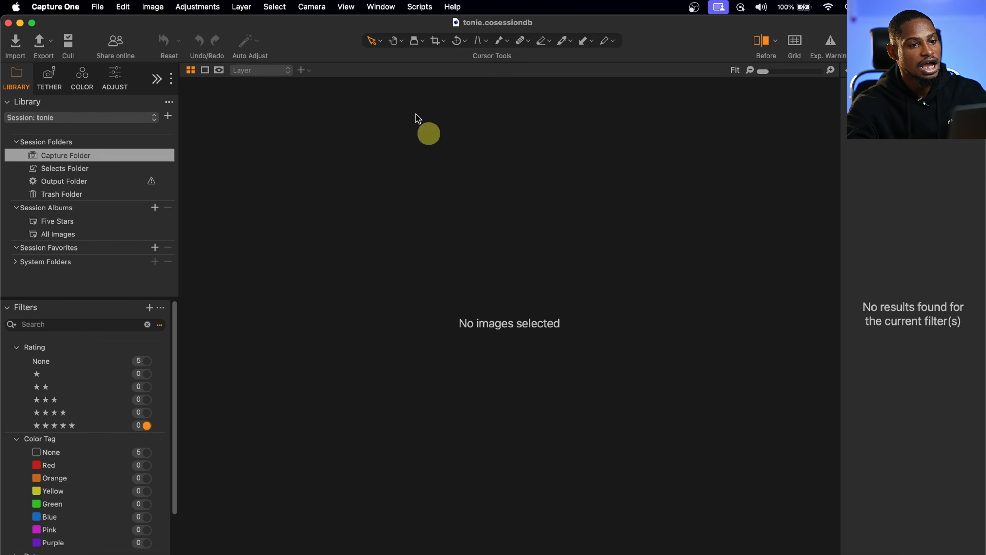
Step: Switch the workspace to Default
{"action": "left_click", "coordinate": [380, 7]}
{"action": "mouse_move", "coordinate": [414, 24]}
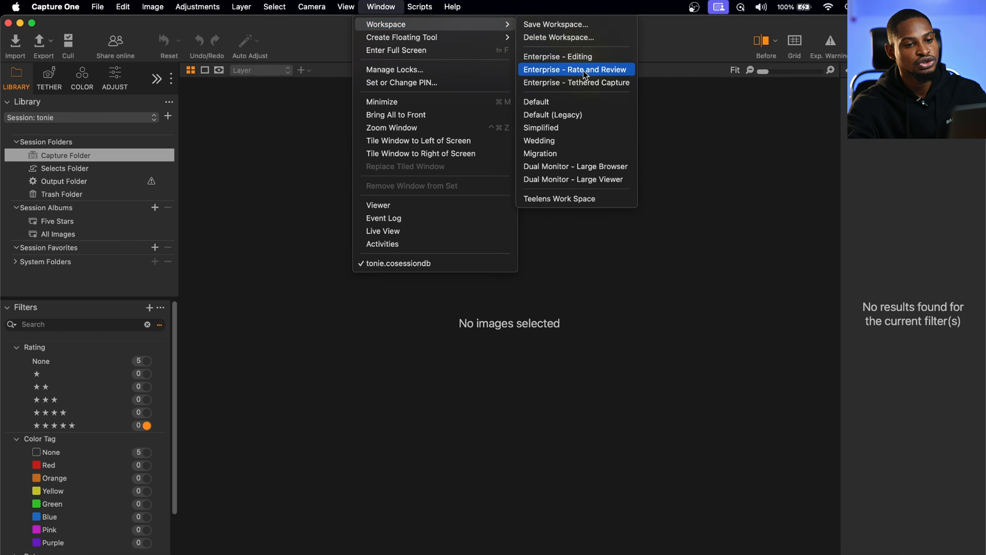
{"action": "left_click", "coordinate": [580, 104]}
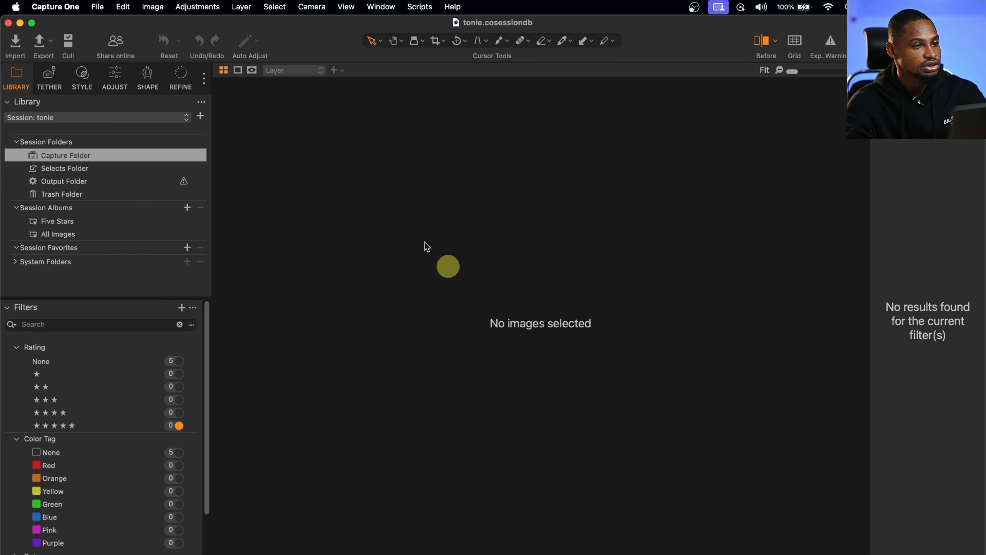
Step: Create a new session named "capture tutorial" in the Pictures location, using the Blank template and the existing subfolder settings
{"action": "left_click", "coordinate": [98, 6]}
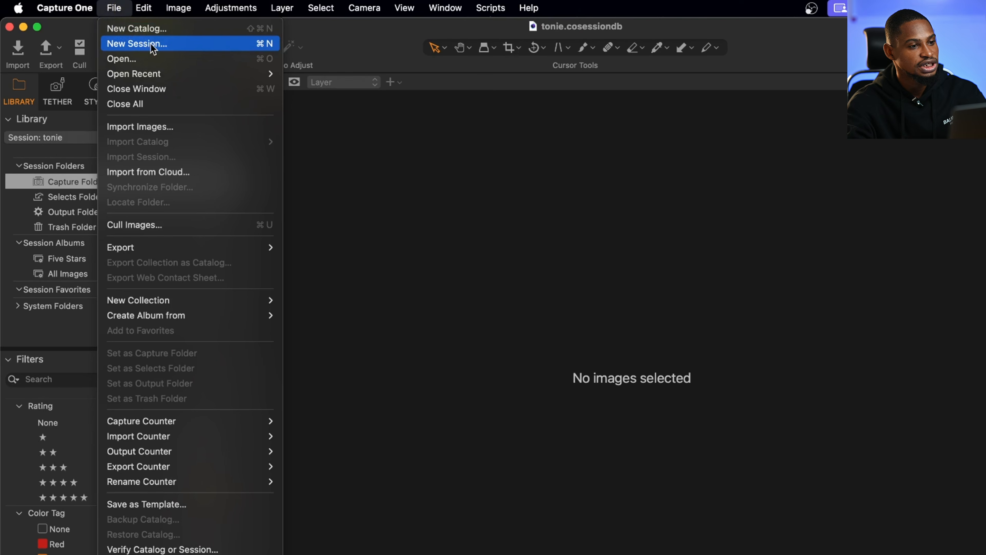
{"action": "left_click", "coordinate": [190, 45]}
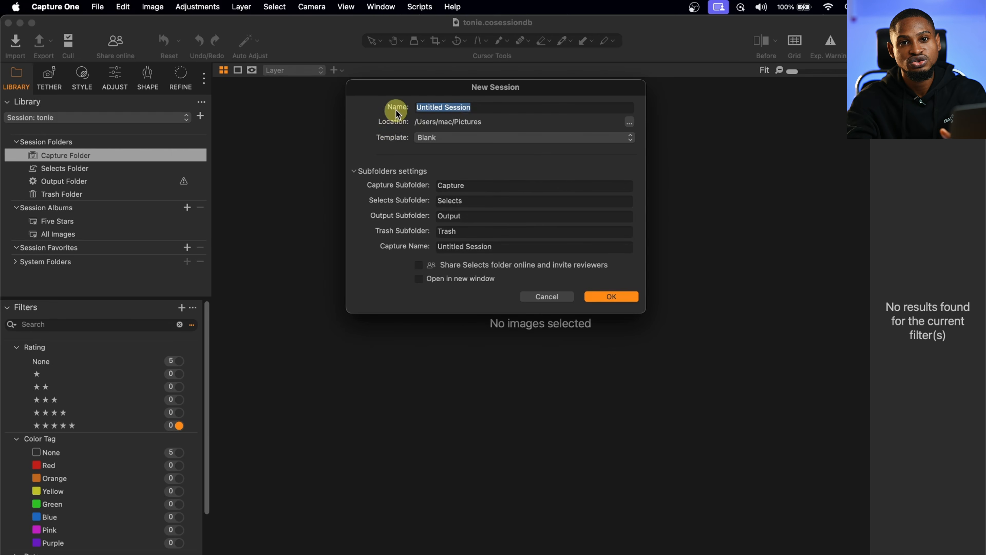
{"action": "key", "text": "BackSpace"}
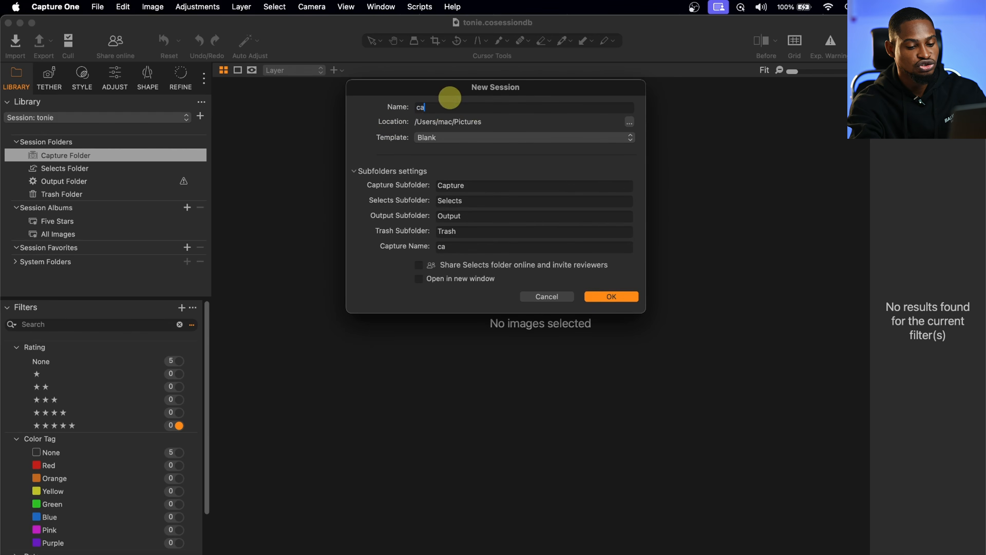
{"action": "type", "text": "capture tutorial"}
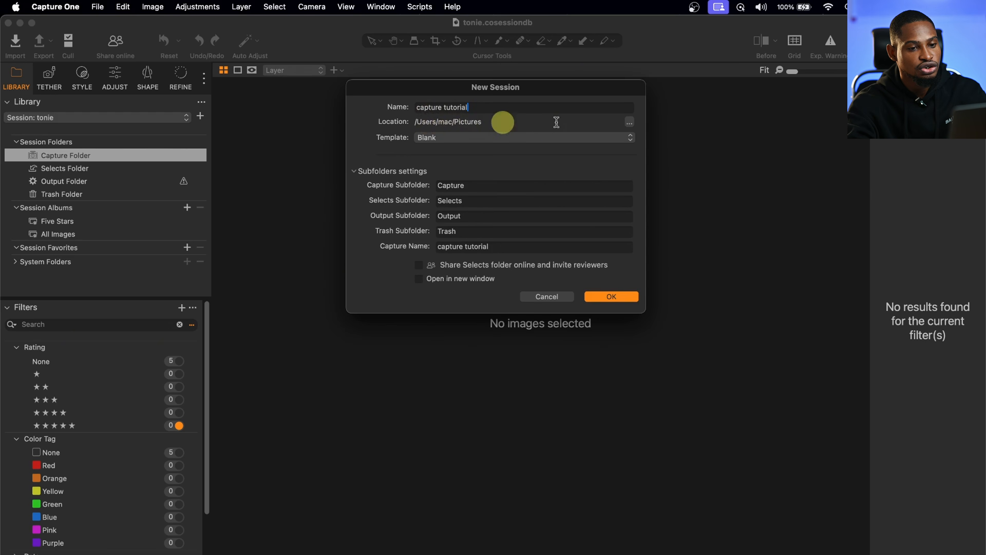
{"action": "left_click", "coordinate": [629, 123]}
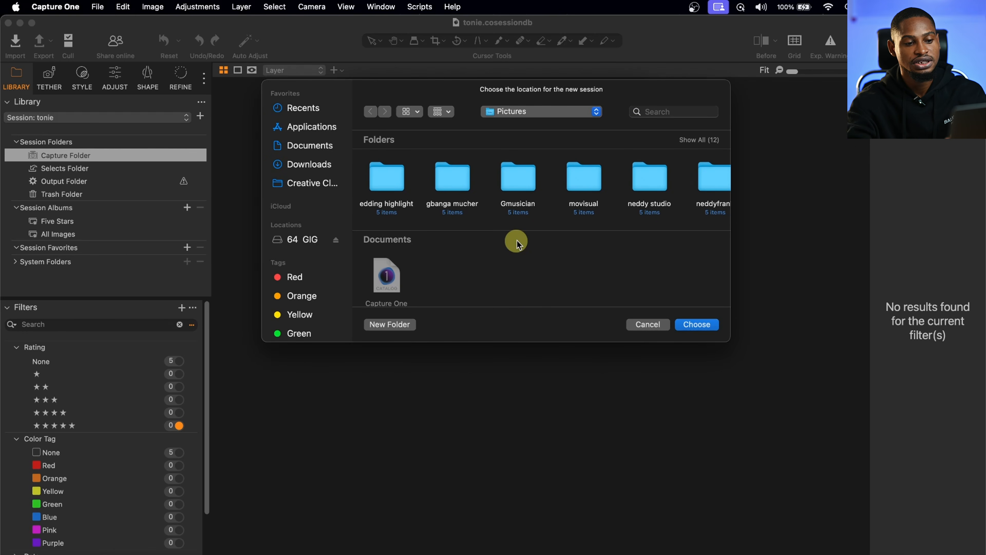
{"action": "left_click", "coordinate": [654, 325]}
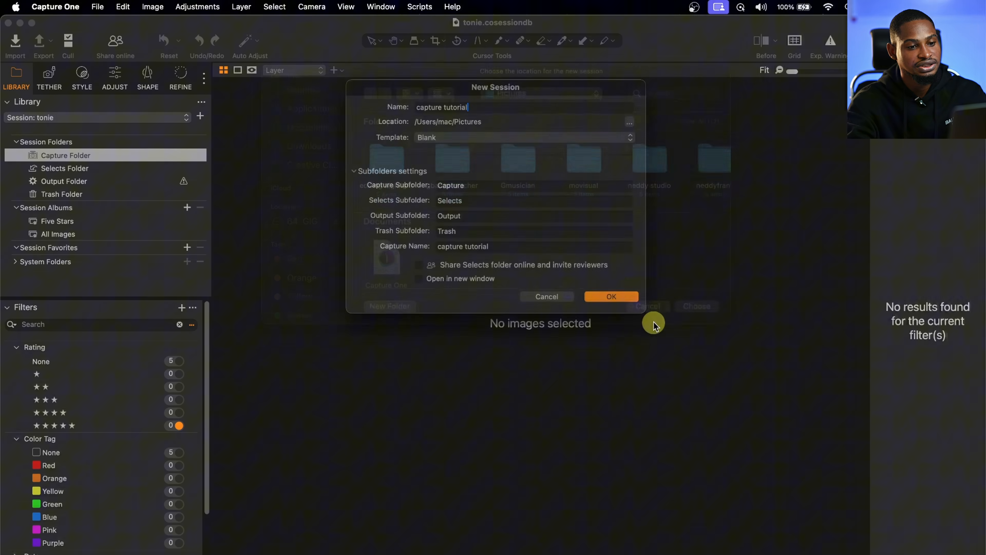
{"action": "left_click", "coordinate": [442, 145]}
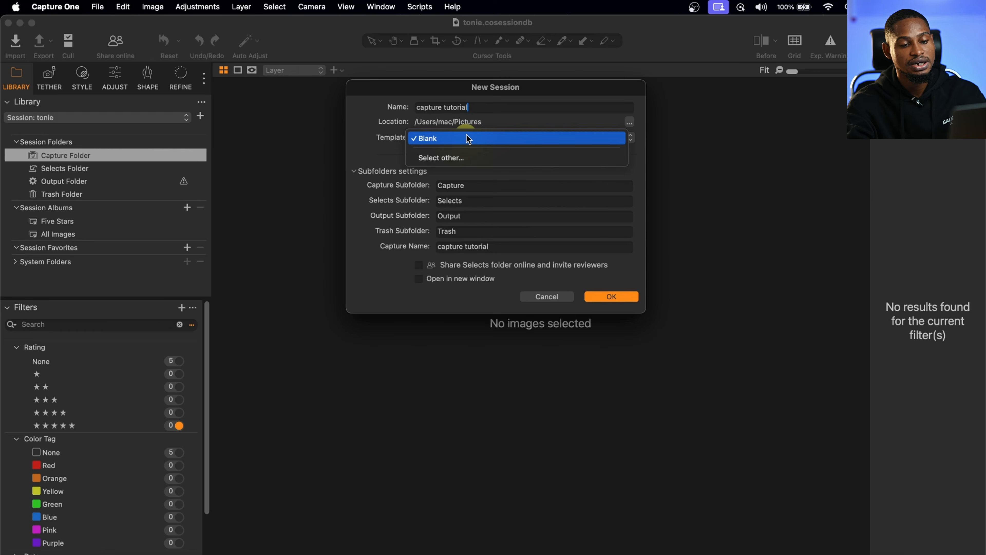
{"action": "left_click", "coordinate": [469, 140]}
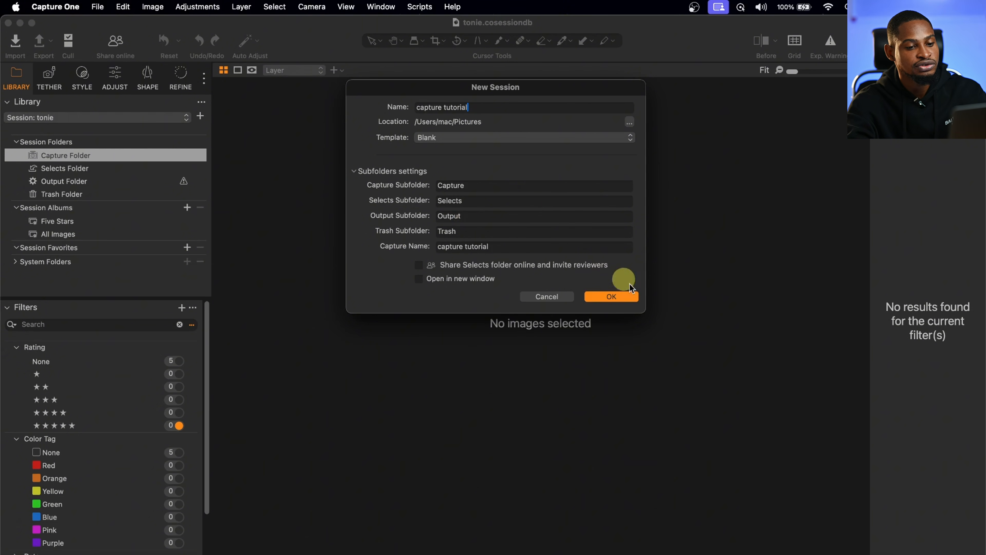
{"action": "left_click", "coordinate": [613, 296]}
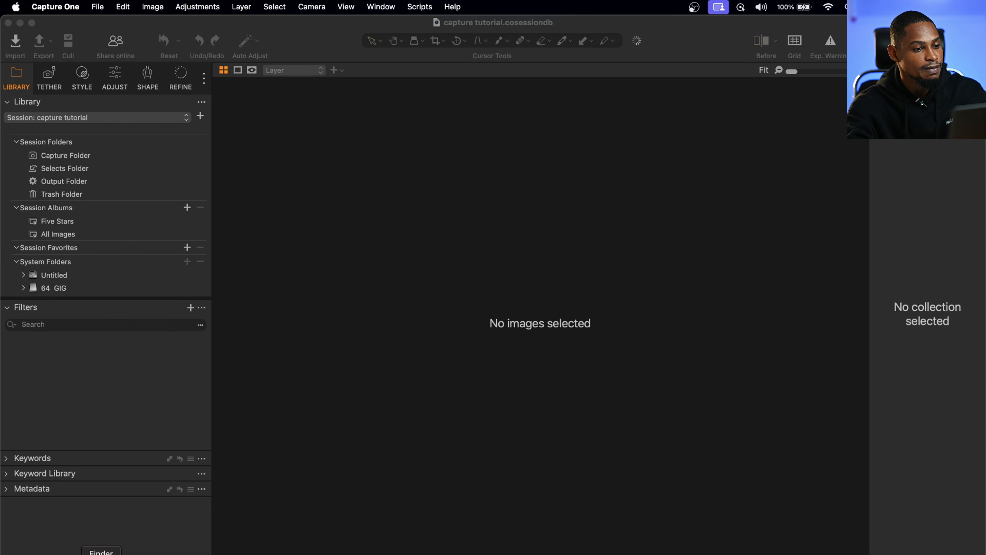
Step: Switch to Finder and open the capture tutorial folder inside Pictures to examine the session's subfolders
{"action": "left_click", "coordinate": [101, 553]}
{"action": "left_click", "coordinate": [287, 254]}
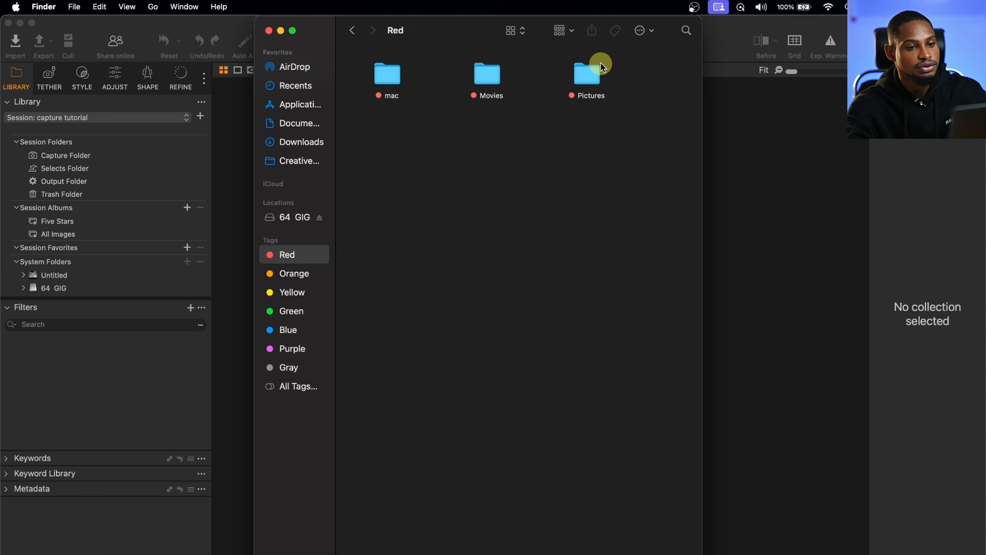
{"action": "double_click", "coordinate": [589, 73]}
{"action": "left_click", "coordinate": [640, 82]}
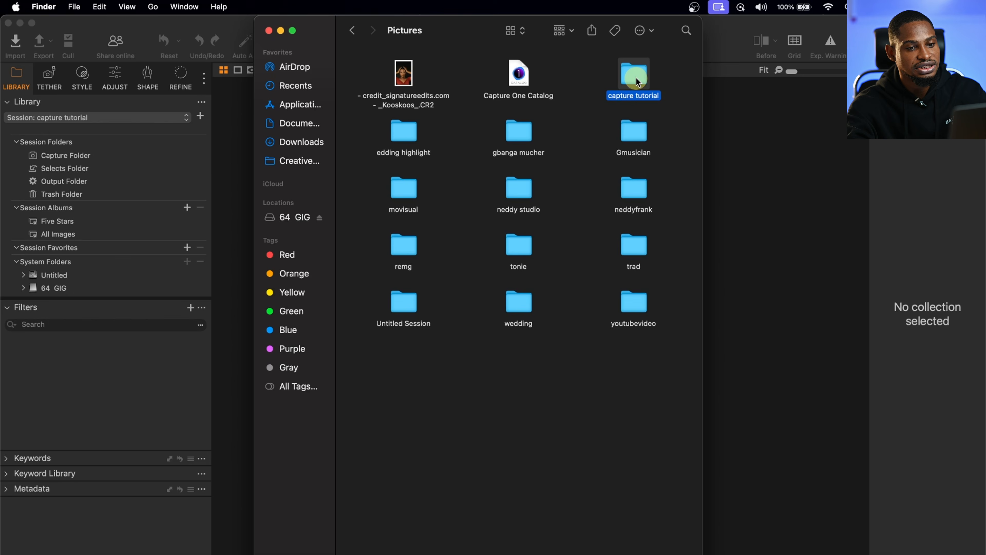
{"action": "double_click", "coordinate": [634, 80]}
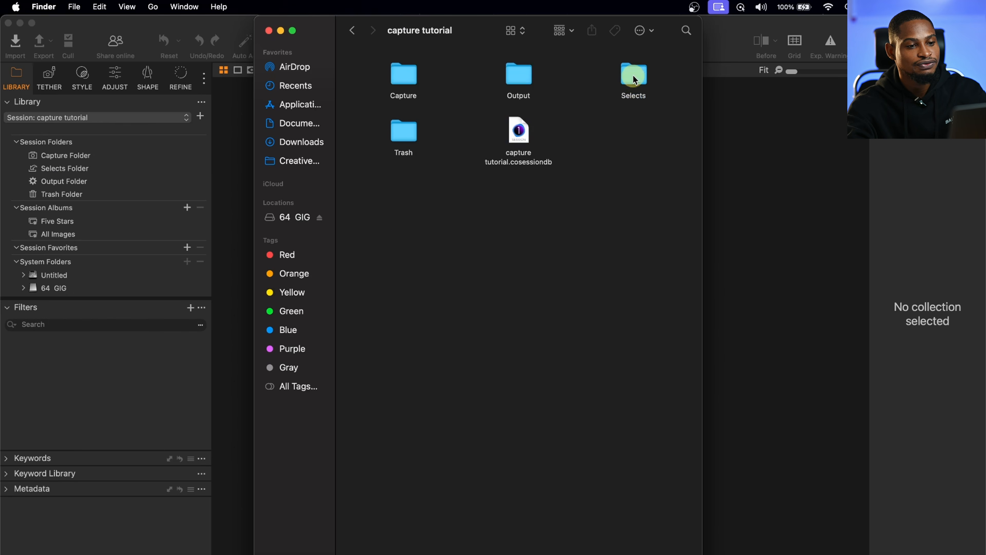
{"action": "left_click_drag", "start_coordinate": [429, 31], "coordinate": [526, 35]}
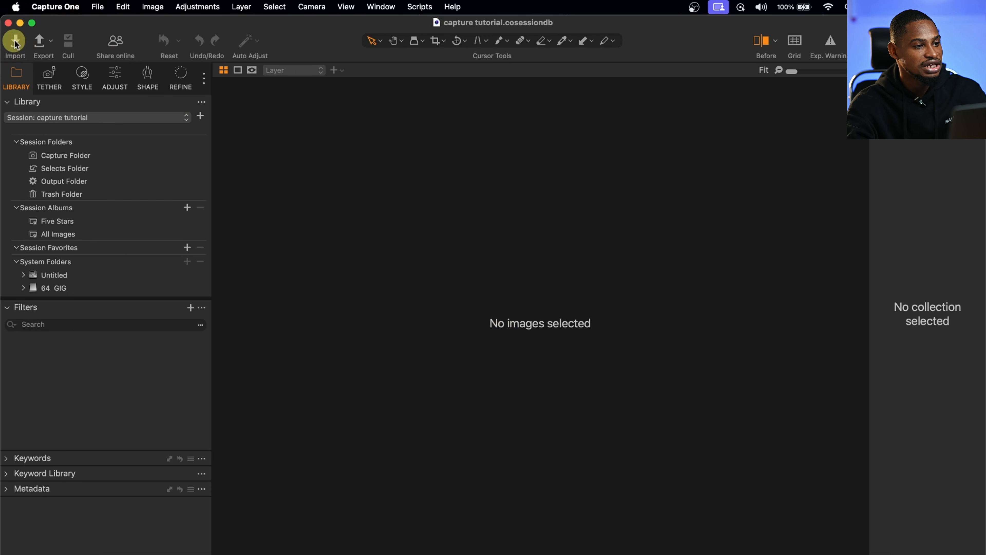
Step: Start an image import and load DSC_3988.NEF to DSC_3991.NEF from the Trad Wedding folder in Documents for review
{"action": "left_click", "coordinate": [15, 42]}
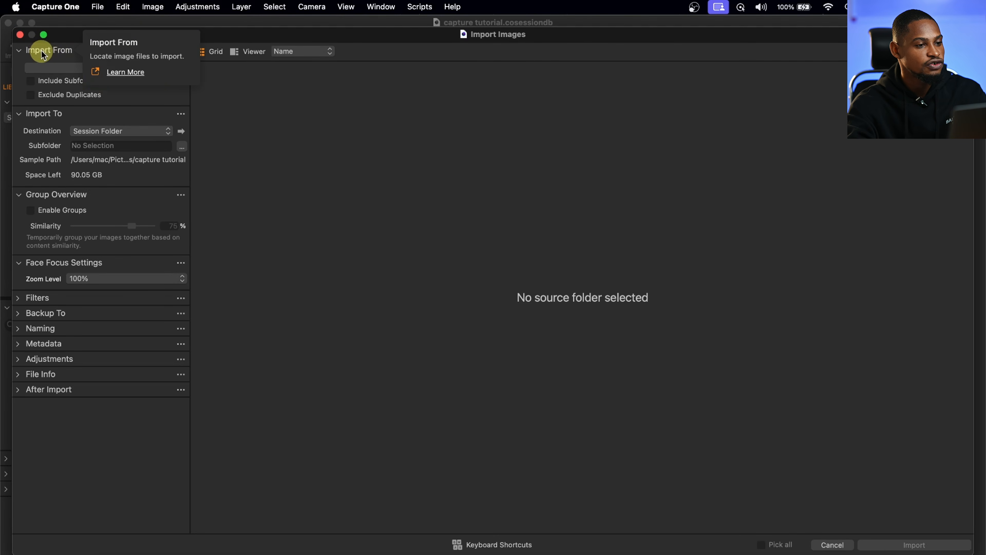
{"action": "left_click", "coordinate": [77, 68]}
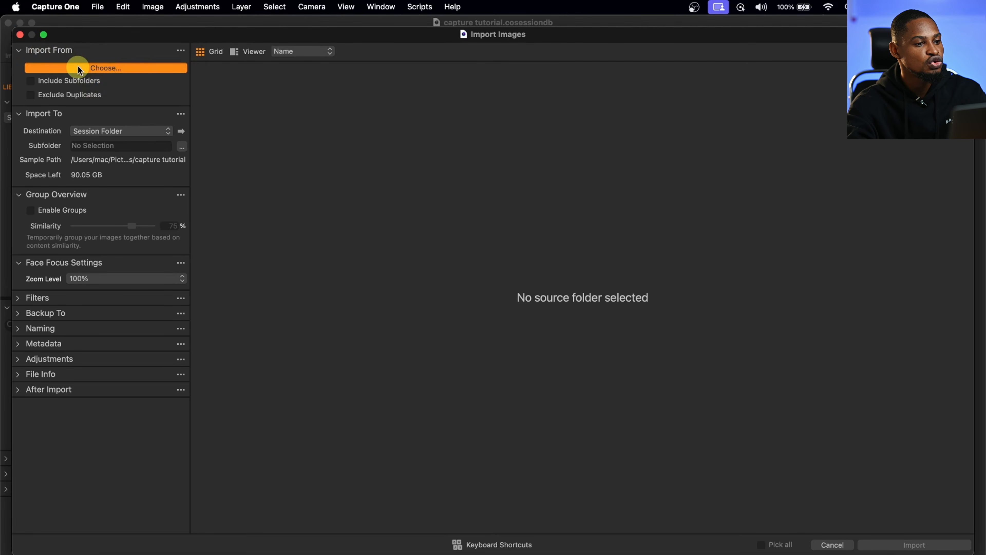
{"action": "left_click", "coordinate": [80, 69]}
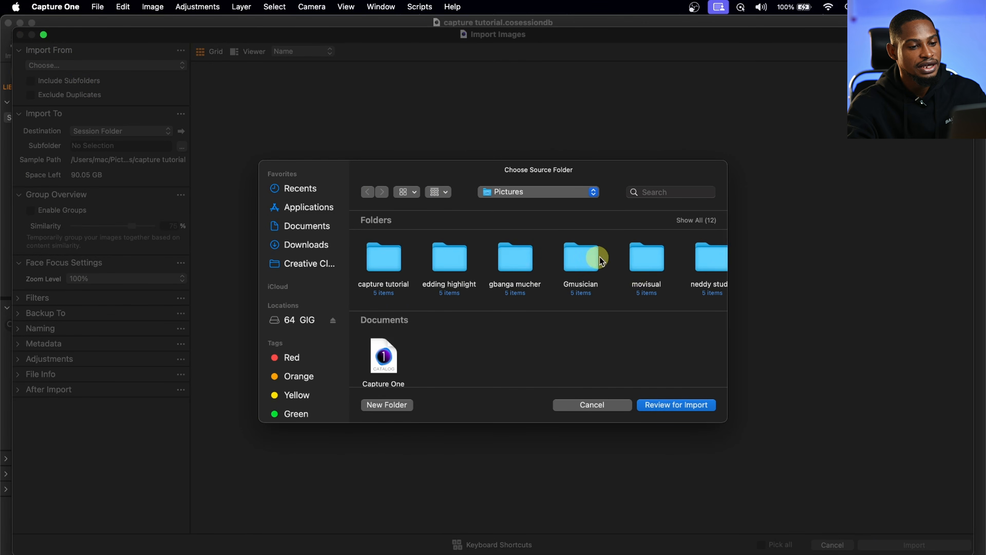
{"action": "left_click", "coordinate": [315, 229]}
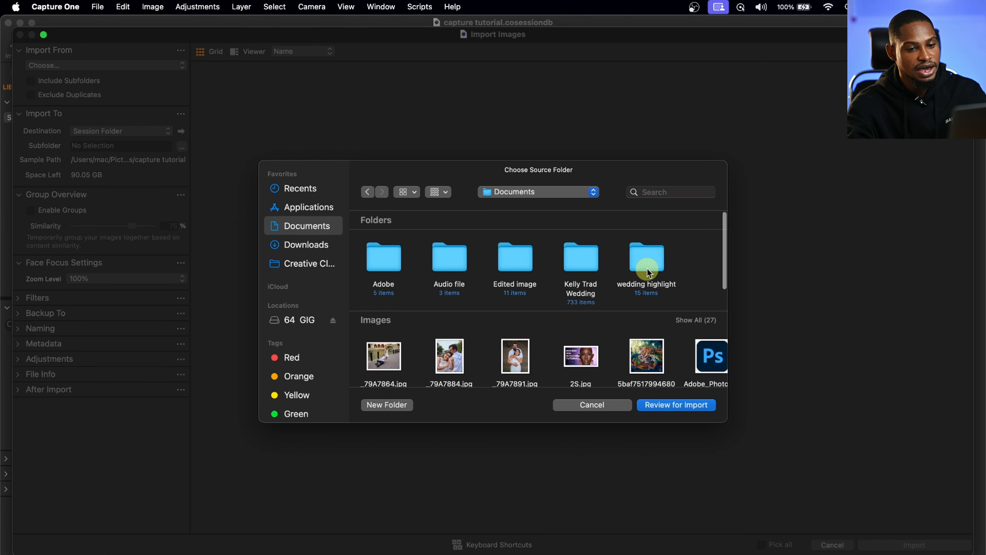
{"action": "double_click", "coordinate": [587, 257]}
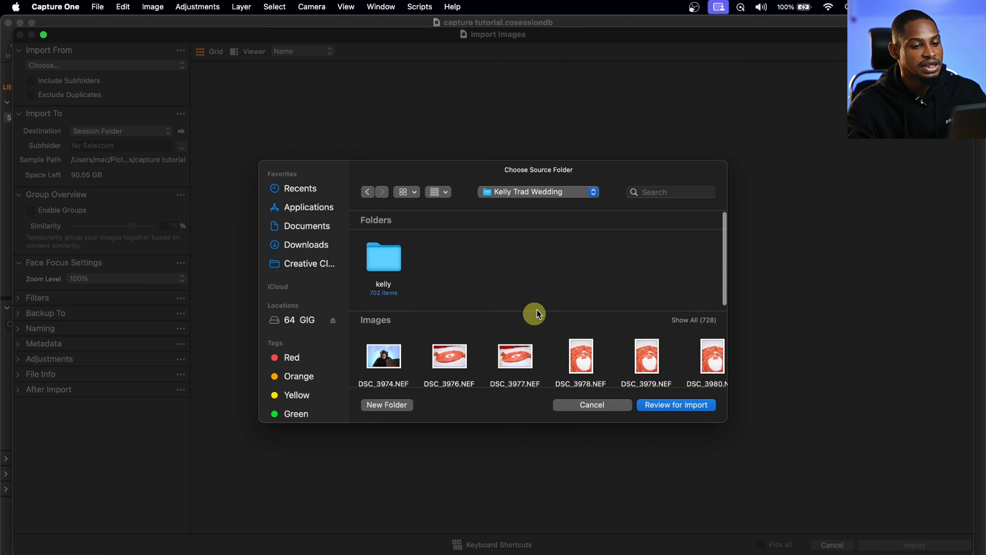
{"action": "scroll", "coordinate": [638, 356], "scroll_direction": "right", "scroll_amount": 5}
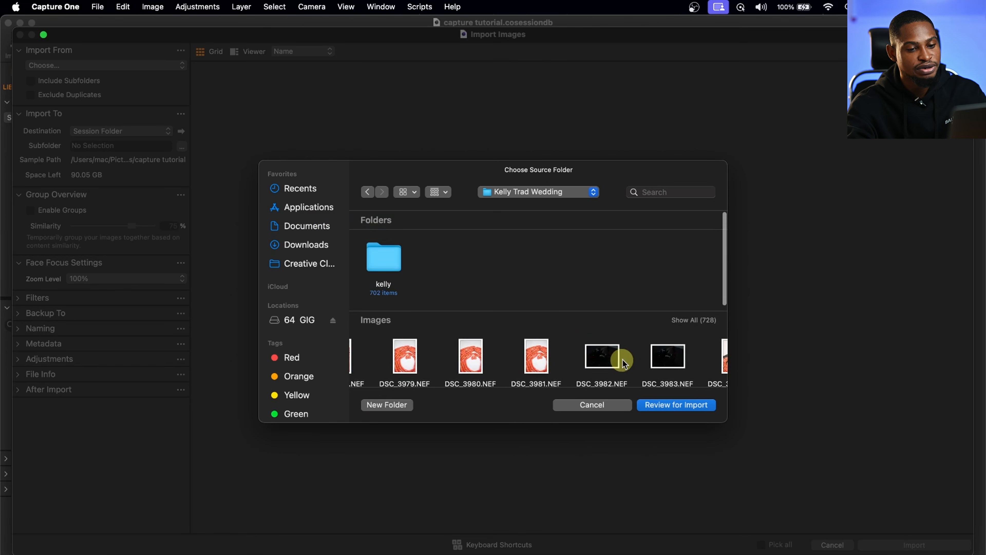
{"action": "left_click_drag", "start_coordinate": [547, 364], "coordinate": [712, 365]}
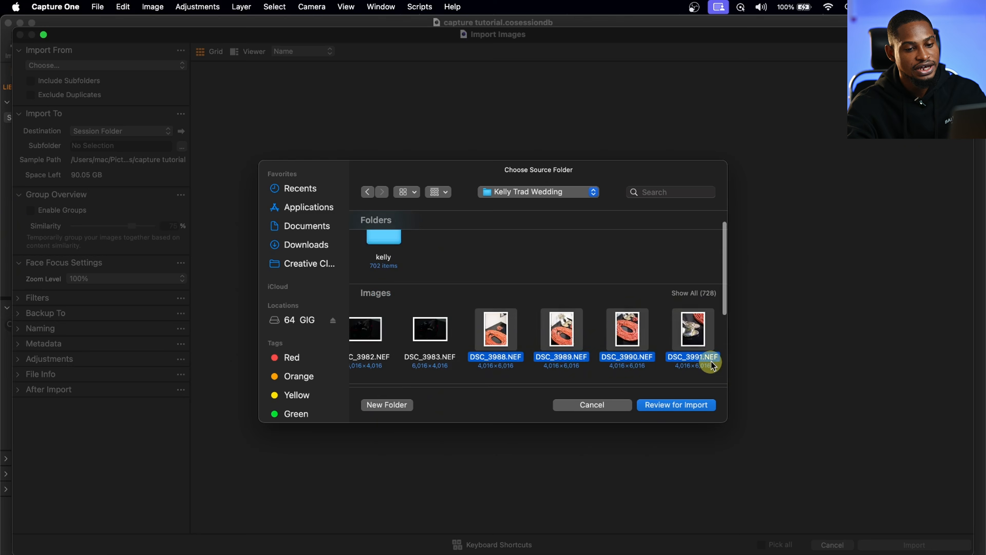
{"action": "left_click", "coordinate": [684, 404]}
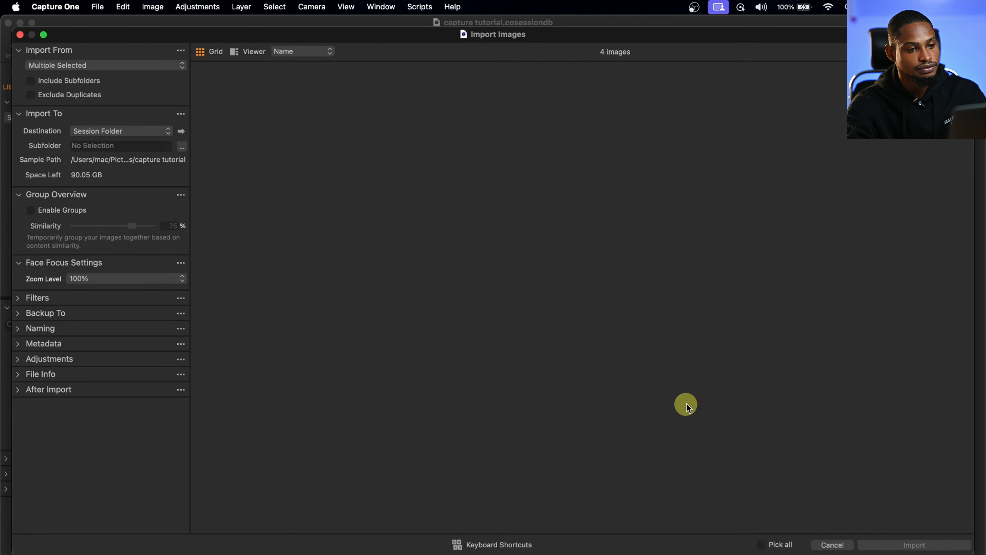
Step: Pick DSC_3988.NEF, DSC_3989.NEF and DSC_3990.NEF for import
{"action": "left_click", "coordinate": [293, 164]}
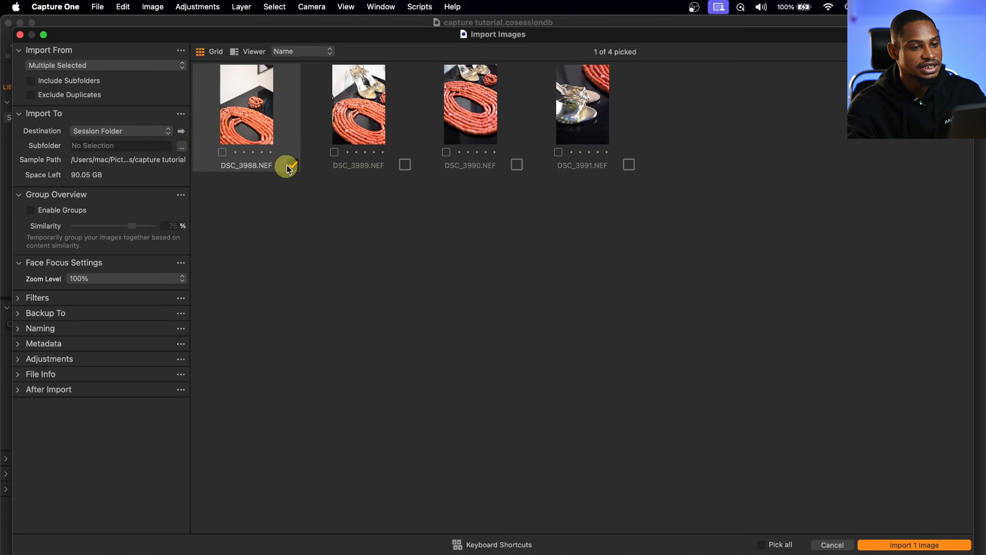
{"action": "left_click", "coordinate": [403, 164]}
{"action": "left_click", "coordinate": [517, 165]}
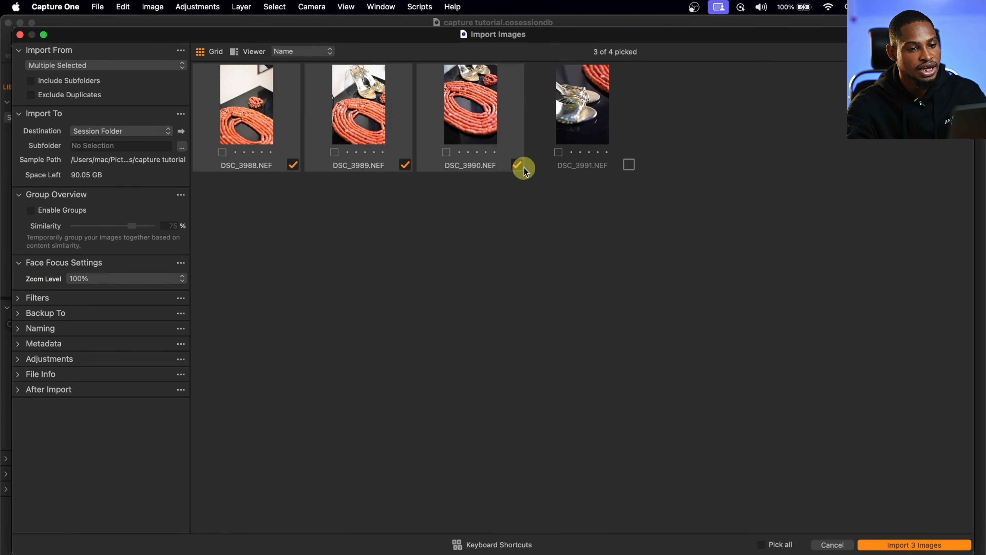
Step: Change the import source to the entire Trad Wedding folder and load it for review
{"action": "left_click", "coordinate": [133, 66]}
{"action": "left_click", "coordinate": [101, 86]}
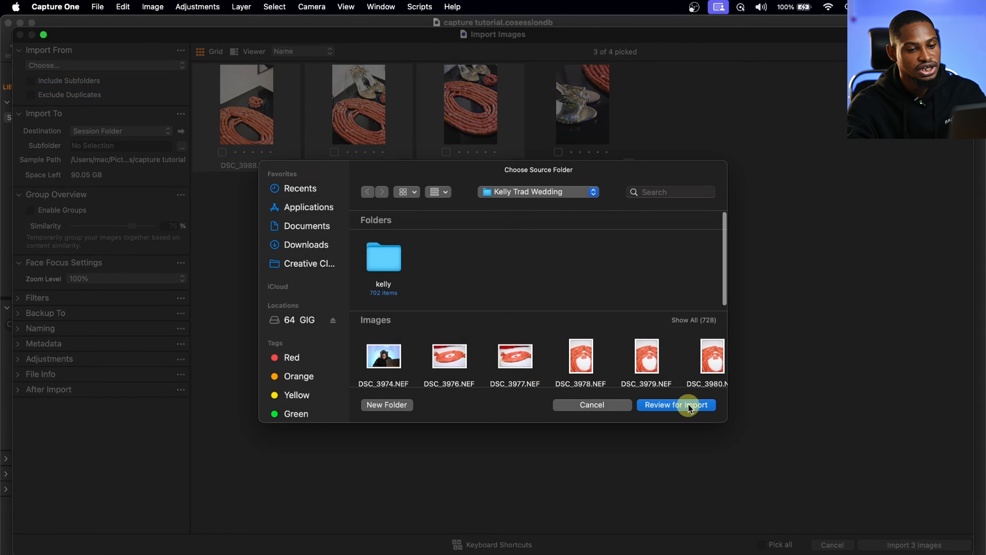
{"action": "left_click", "coordinate": [691, 406]}
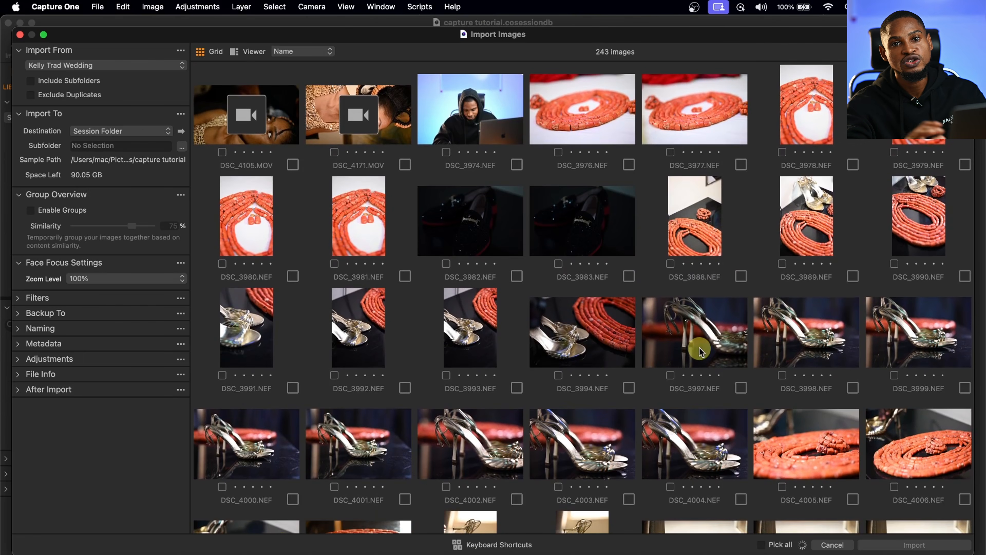
Step: Pick KDB02729.ARW, KDB02730.ARW and KDB02731.ARW for import
{"action": "scroll", "coordinate": [613, 381], "scroll_direction": "down", "scroll_amount": 5}
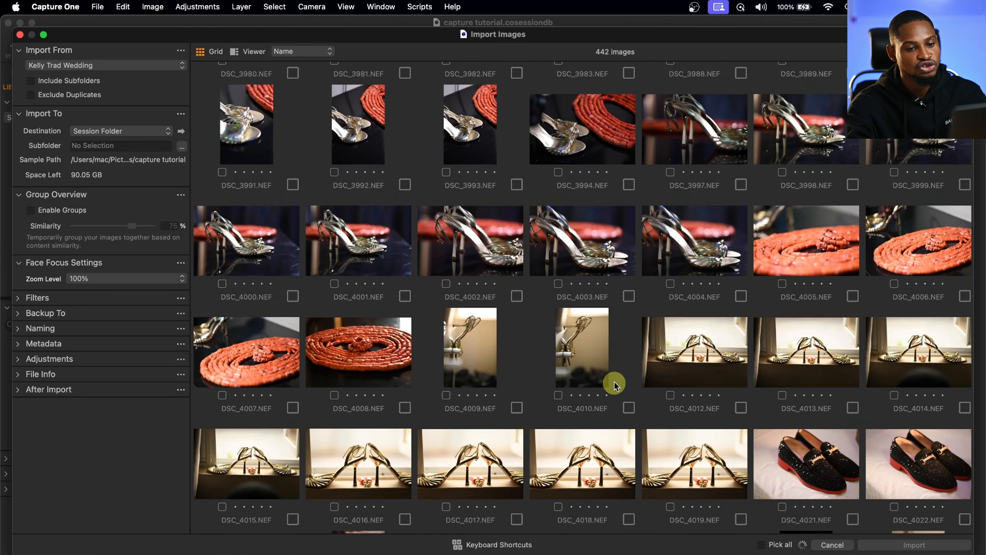
{"action": "scroll", "coordinate": [272, 252], "scroll_direction": "down", "scroll_amount": 15}
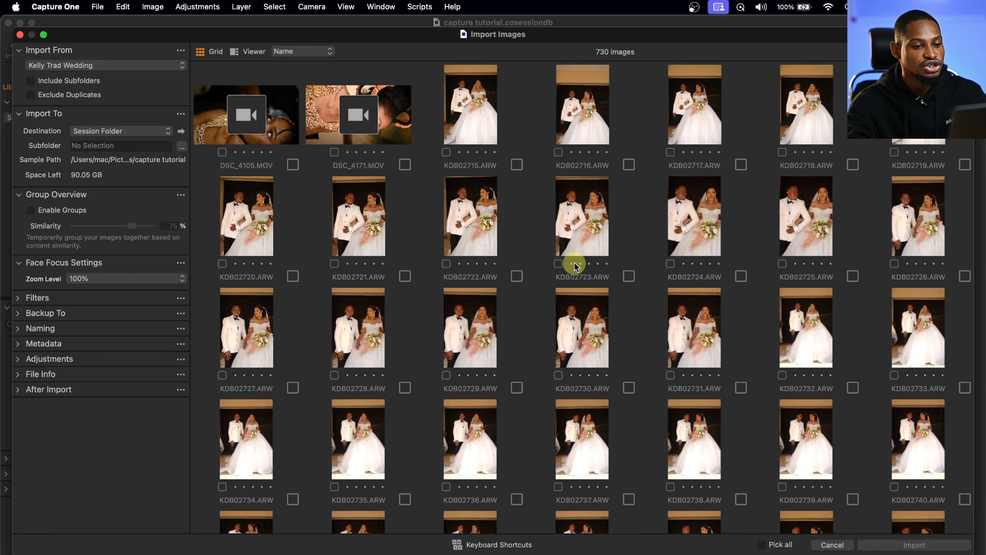
{"action": "scroll", "coordinate": [551, 241], "scroll_direction": "down", "scroll_amount": 5}
{"action": "left_click", "coordinate": [516, 200]}
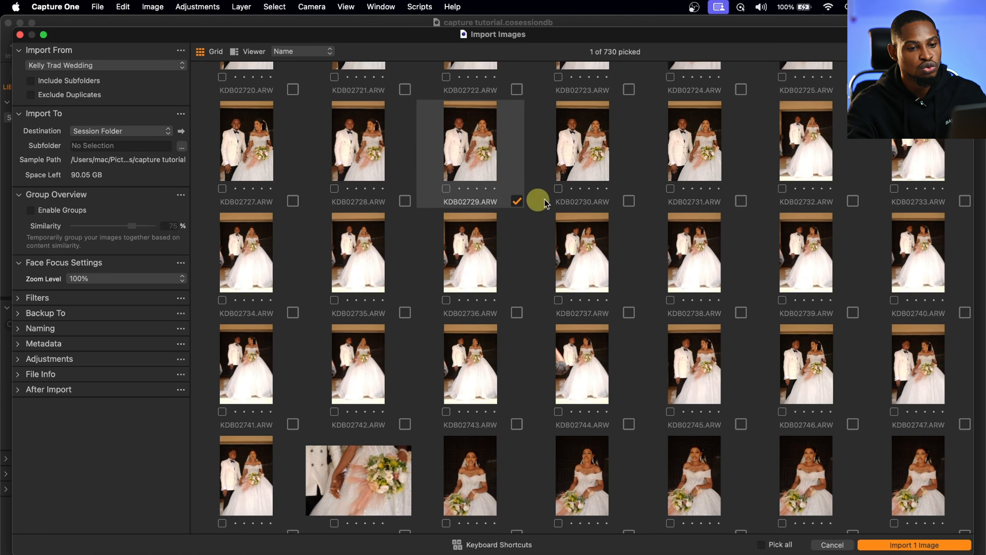
{"action": "left_click", "coordinate": [629, 201]}
{"action": "left_click", "coordinate": [740, 204]}
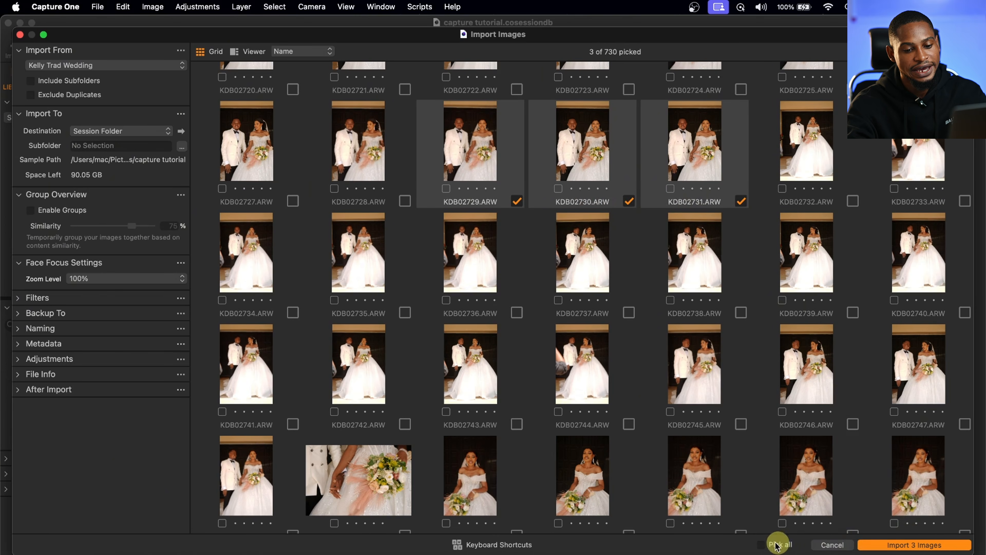
Step: Pick all images in the folder except KDB02730.ARW, and cancel the import
{"action": "left_click", "coordinate": [768, 545]}
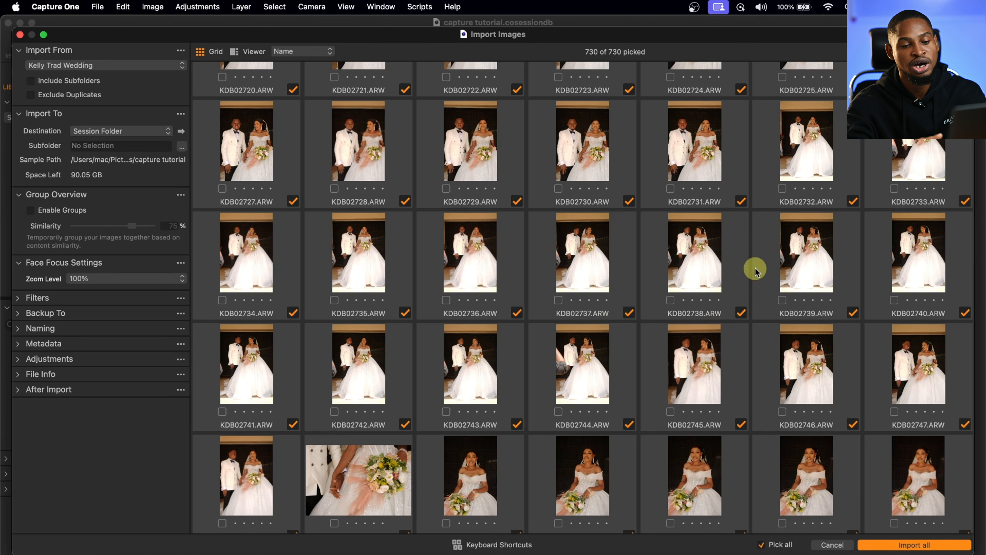
{"action": "left_click", "coordinate": [629, 203]}
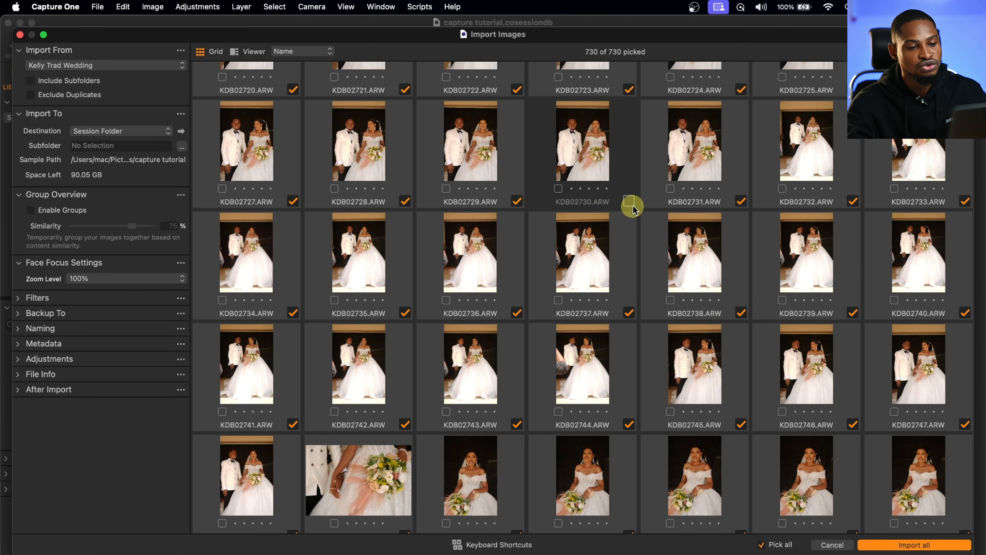
{"action": "left_click", "coordinate": [833, 545]}
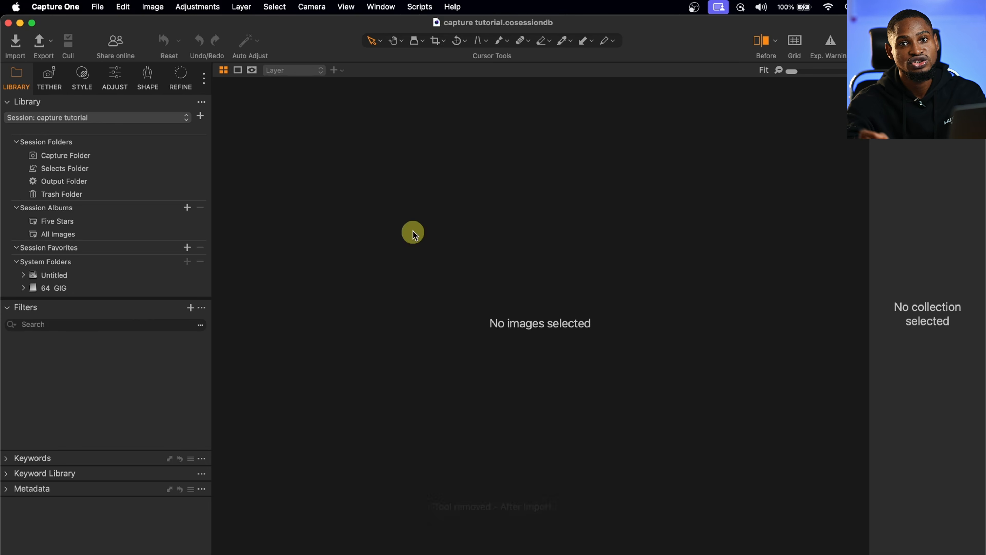
Step: Import only DSC_3993.NEF, DSC_3994.NEF, DSC_3997.NEF, DSC_3998.NEF and DSC_3999.NEF from the Trad Wedding folder into the Session Folder
{"action": "left_click", "coordinate": [14, 45]}
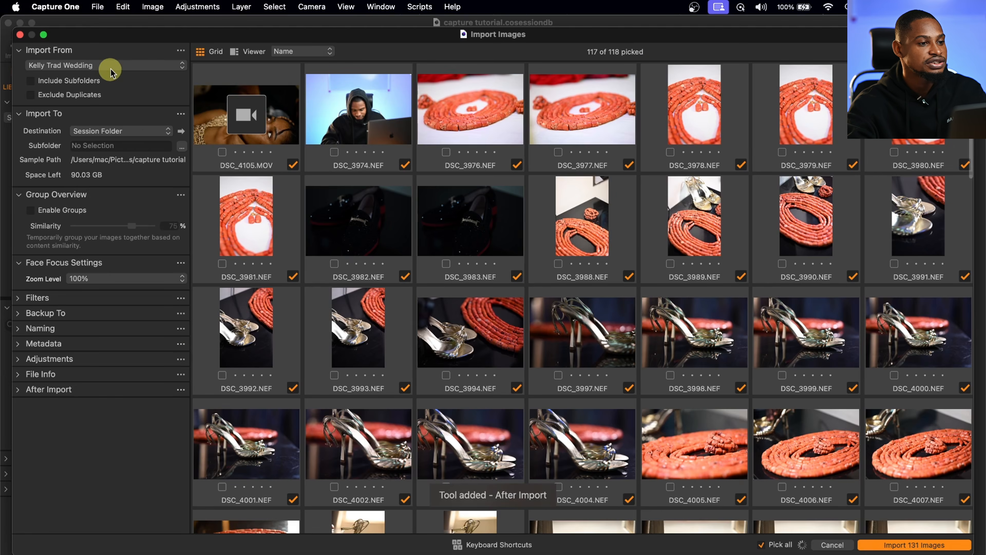
{"action": "left_click", "coordinate": [172, 67]}
{"action": "left_click", "coordinate": [110, 87]}
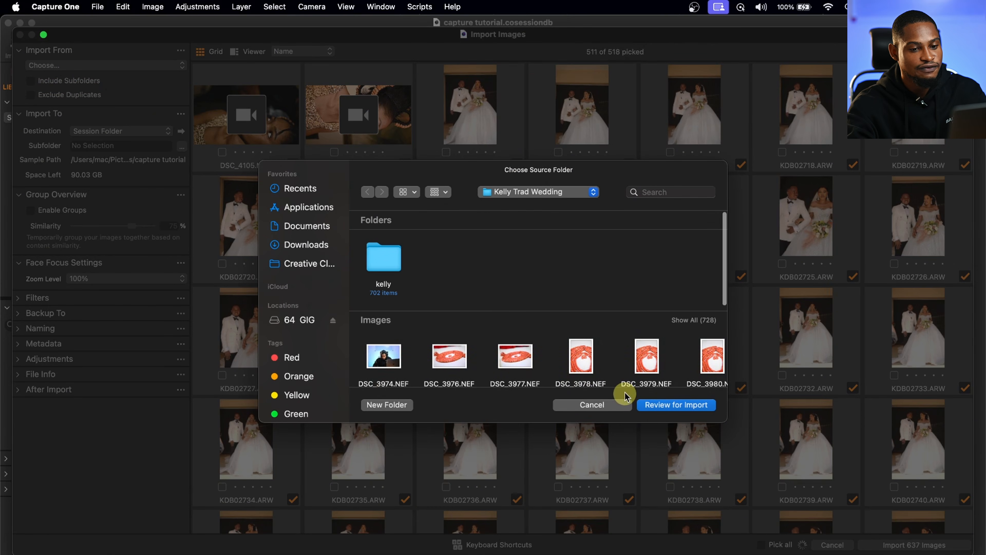
{"action": "scroll", "coordinate": [611, 367], "scroll_direction": "right", "scroll_amount": 10}
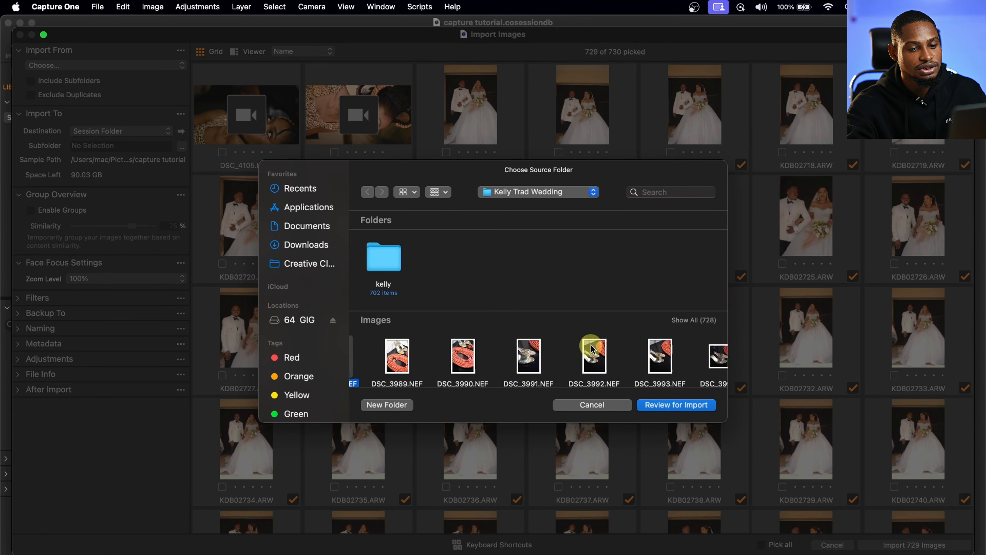
{"action": "left_click", "coordinate": [438, 359]}
{"action": "left_click_drag", "start_coordinate": [455, 361], "coordinate": [698, 364]}
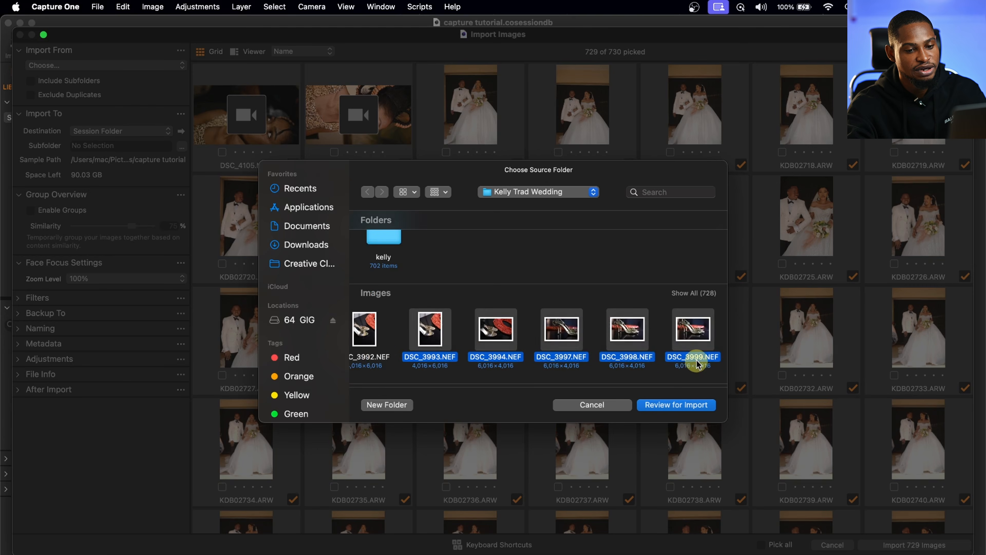
{"action": "left_click", "coordinate": [671, 405]}
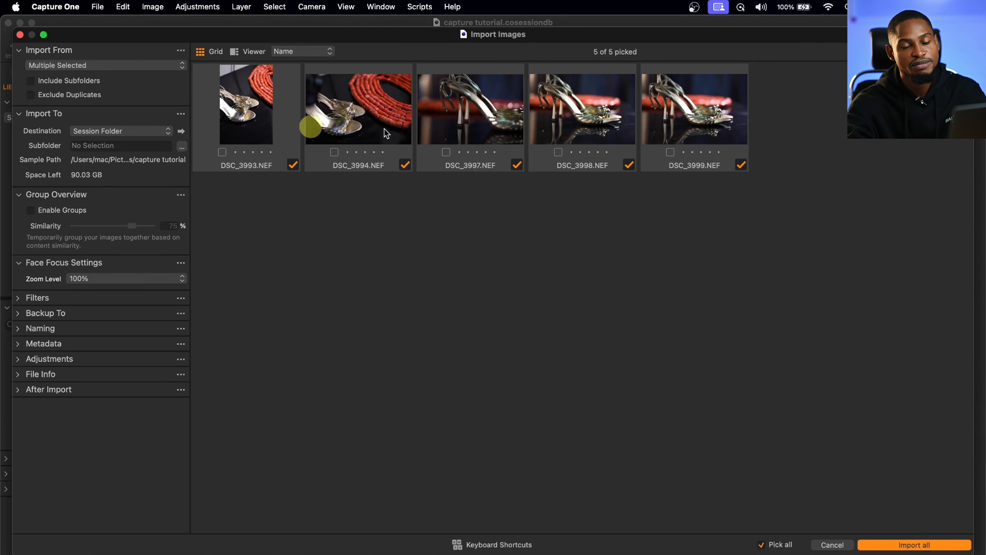
{"action": "left_click", "coordinate": [909, 545]}
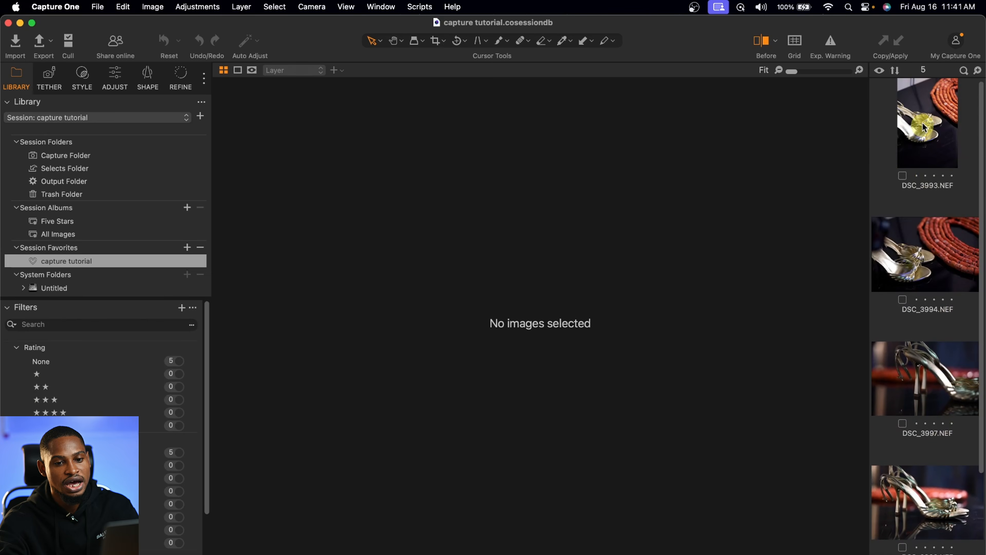
Step: Look through the newly imported shoe photos in the viewer, ending on DSC_3999.NEF
{"action": "left_click", "coordinate": [930, 251]}
{"action": "key", "text": "Down"}
{"action": "key", "text": "Down"}
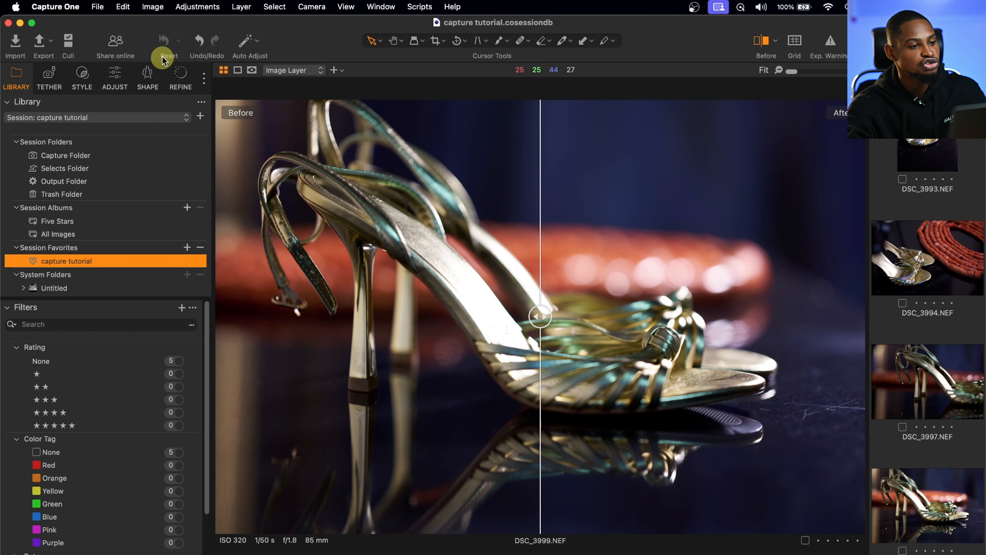
{"action": "scroll", "coordinate": [948, 329], "scroll_direction": "down", "scroll_amount": 3}
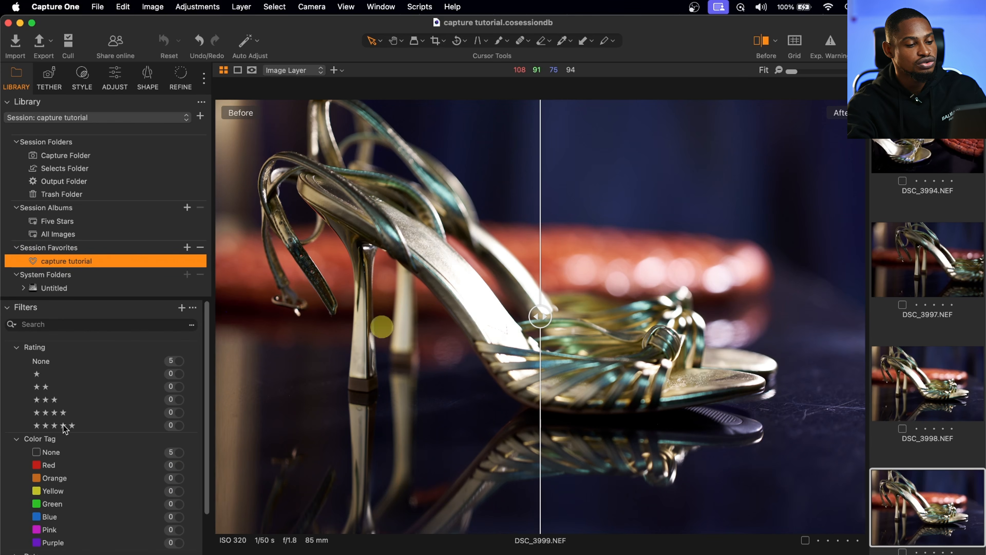
Step: Switch to Finder and check the imported NEF files in the capture tutorial folder inside Pictures
{"action": "left_click", "coordinate": [101, 554]}
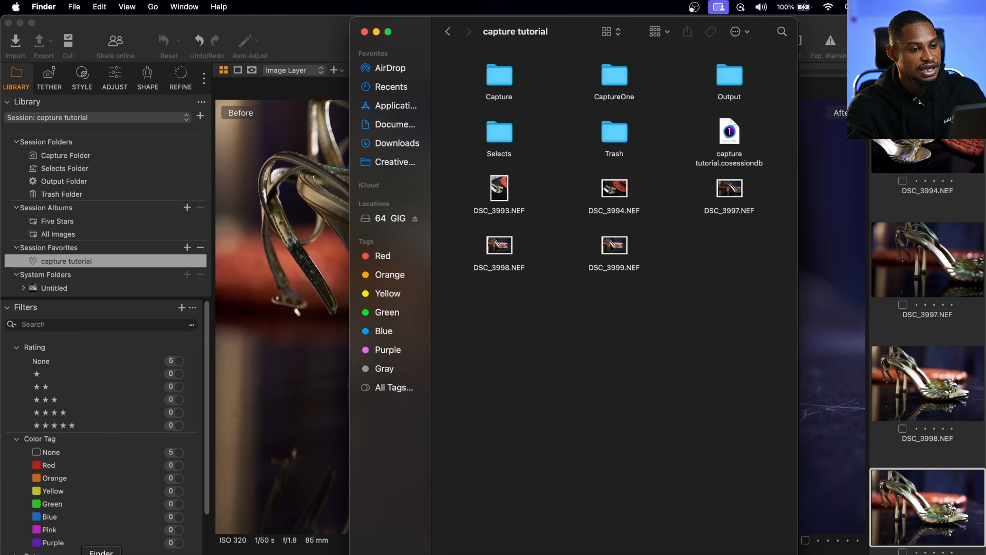
{"action": "left_click", "coordinate": [501, 187]}
{"action": "left_click", "coordinate": [611, 192]}
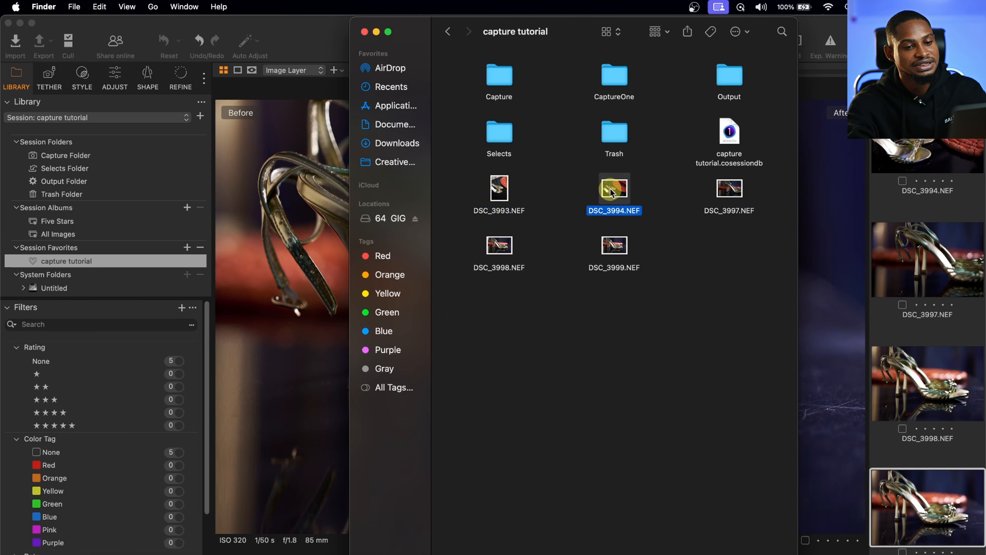
{"action": "left_click", "coordinate": [751, 190]}
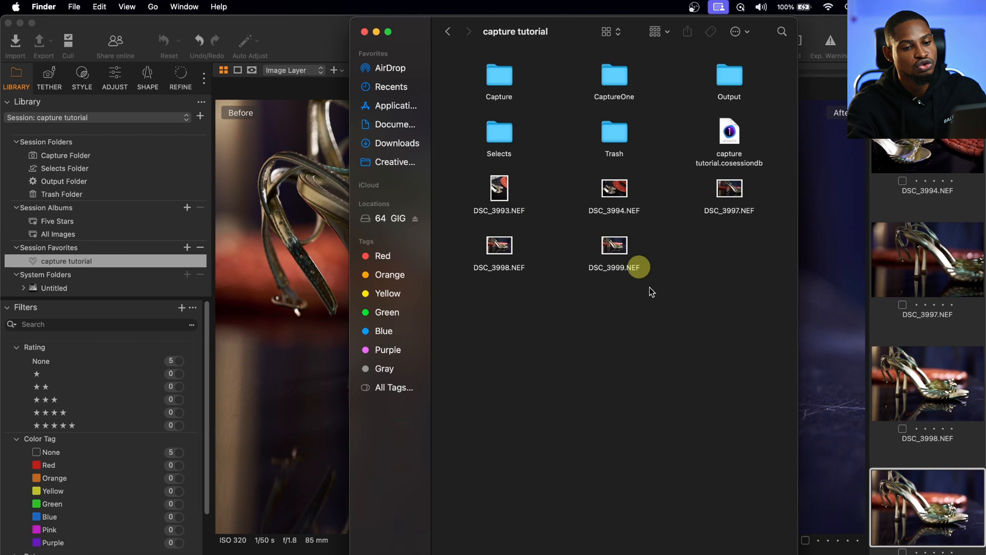
{"action": "left_click", "coordinate": [453, 34]}
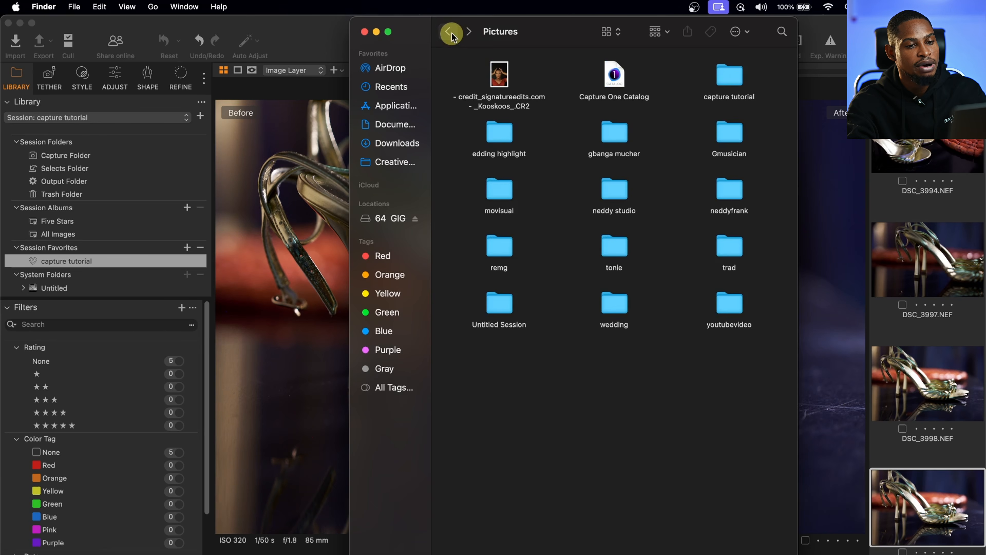
{"action": "left_click", "coordinate": [732, 78]}
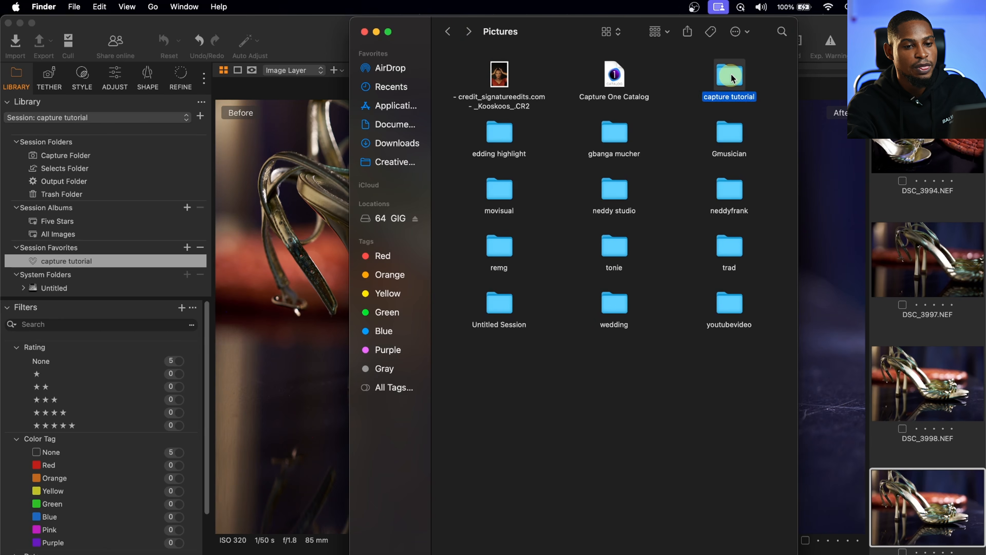
{"action": "double_click", "coordinate": [731, 78]}
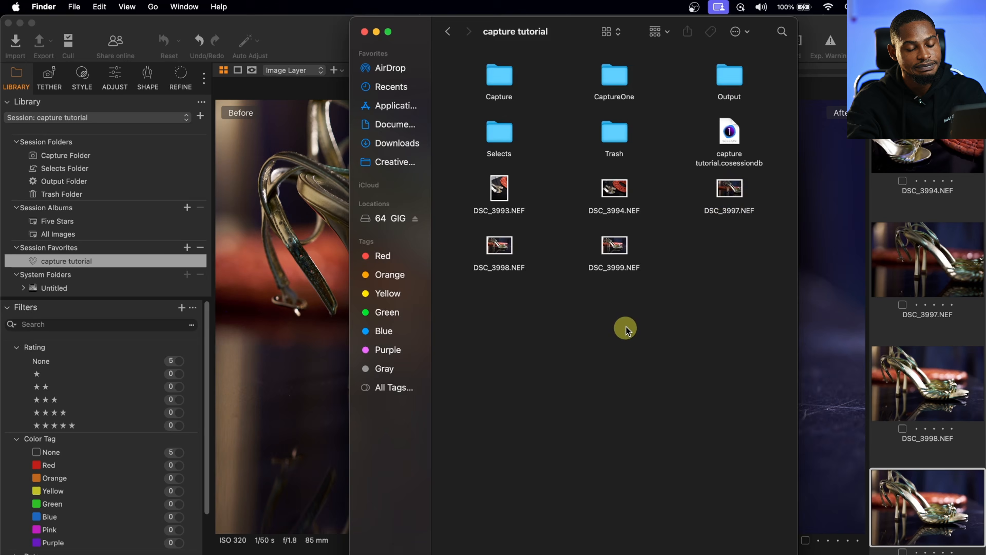
Step: Return to Capture One and view DSC_3993.NEF, DSC_3994.NEF and DSC_3997.NEF one after another
{"action": "left_click", "coordinate": [326, 45]}
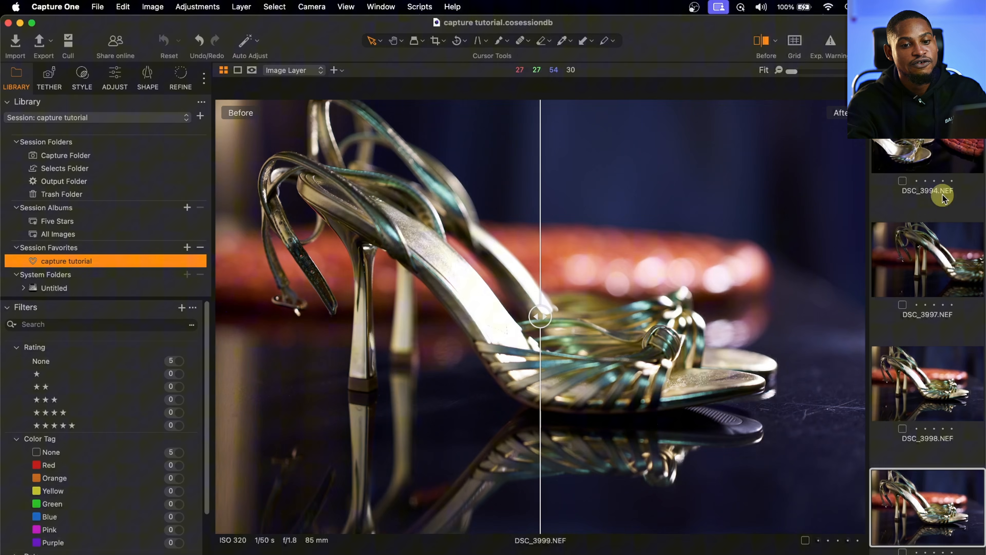
{"action": "scroll", "coordinate": [942, 195], "scroll_direction": "up", "scroll_amount": 3}
{"action": "left_click", "coordinate": [939, 146]}
{"action": "left_click", "coordinate": [959, 294]}
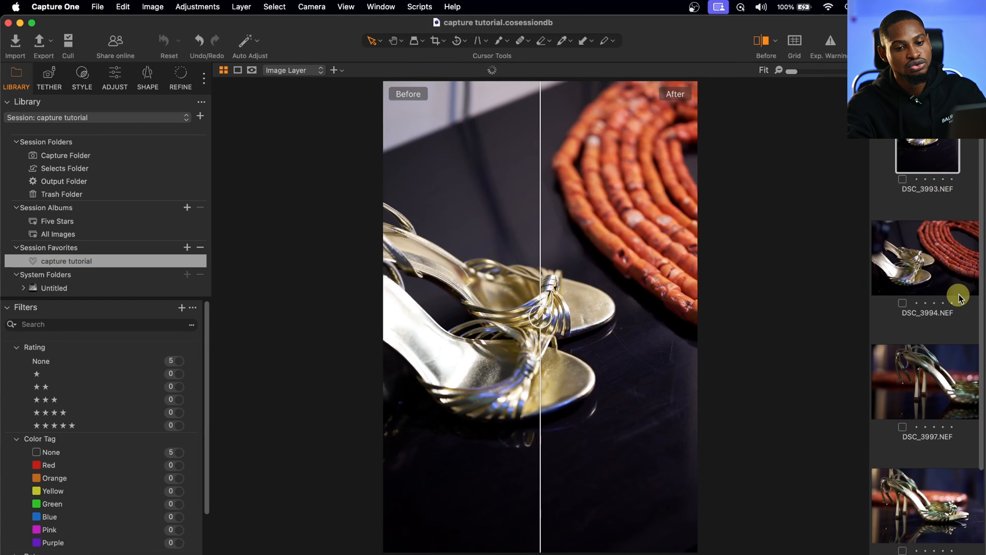
{"action": "left_click", "coordinate": [951, 409]}
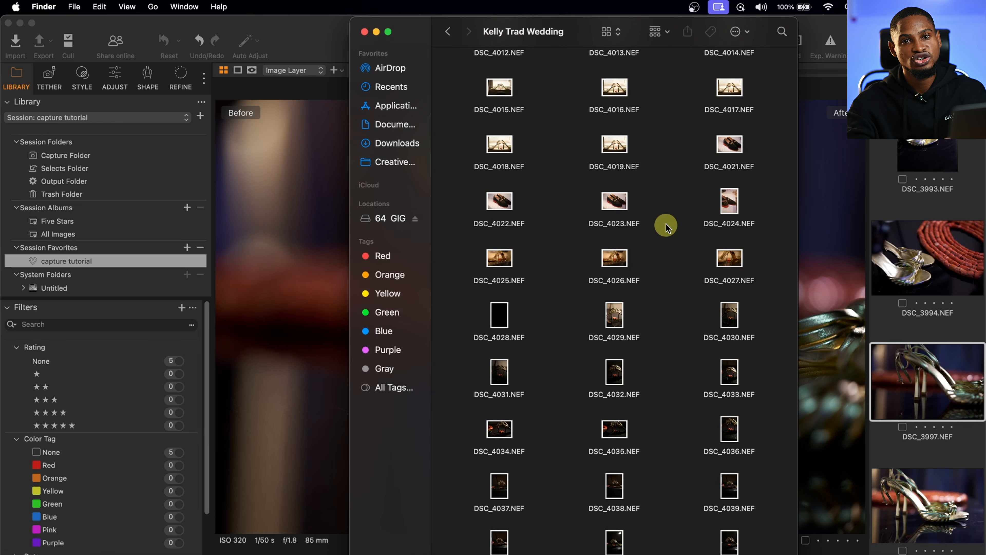
Step: In Finder, copy a block of 60 photos starting at DSC_4058.NEF from the Trad Wedding folder into the capture tutorial session's Capture folder
{"action": "scroll", "coordinate": [666, 227], "scroll_direction": "up", "scroll_amount": 4}
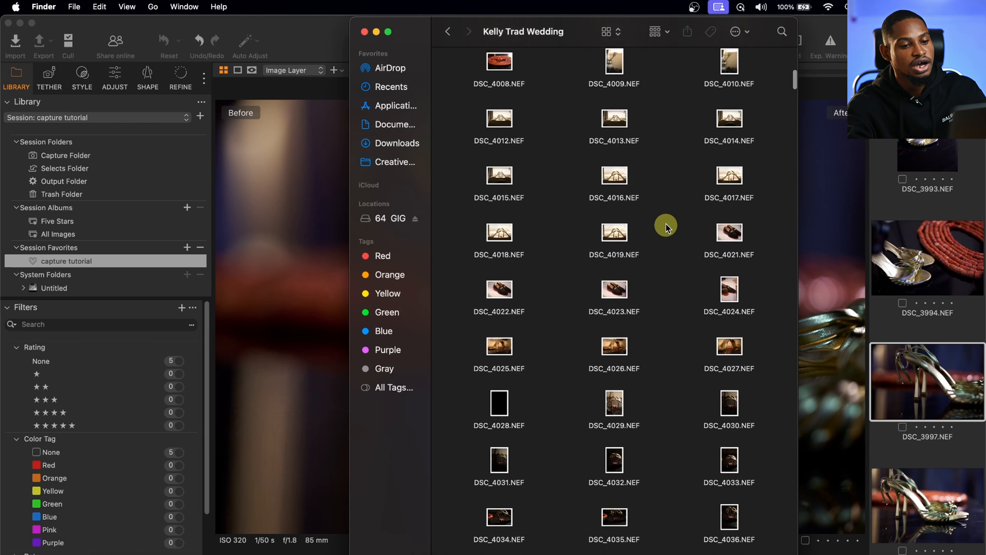
{"action": "scroll", "coordinate": [665, 228], "scroll_direction": "up", "scroll_amount": 6}
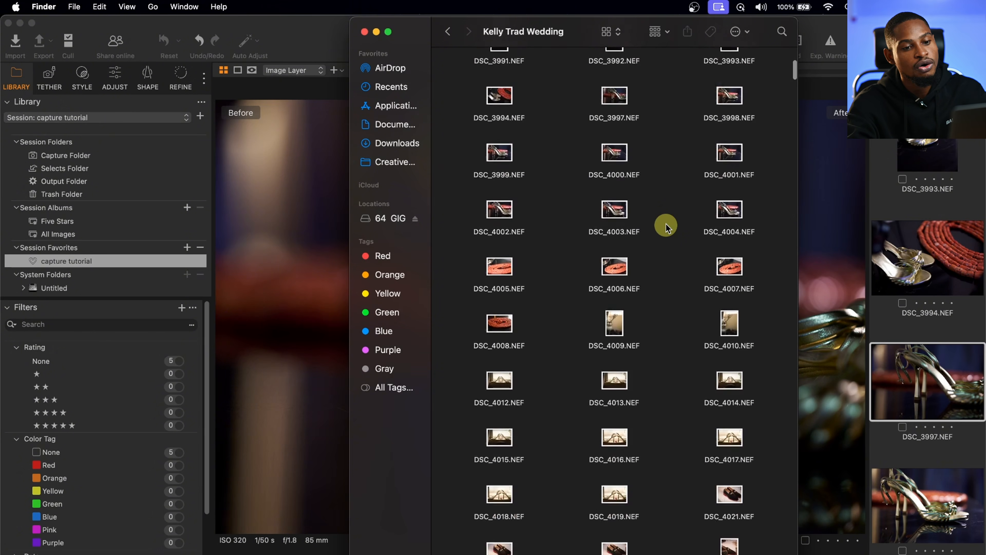
{"action": "scroll", "coordinate": [665, 227], "scroll_direction": "down", "scroll_amount": 10}
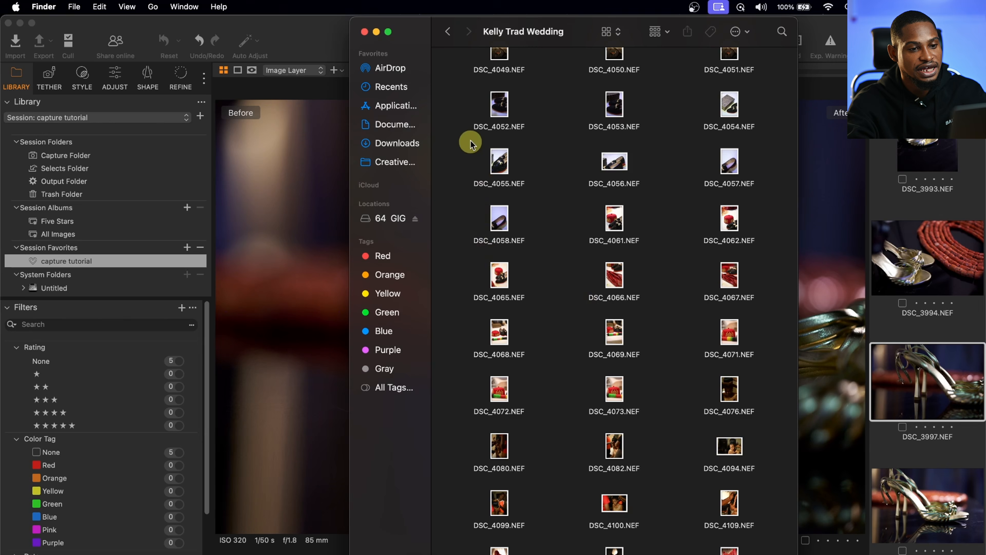
{"action": "left_click_drag", "start_coordinate": [463, 212], "coordinate": [753, 533]}
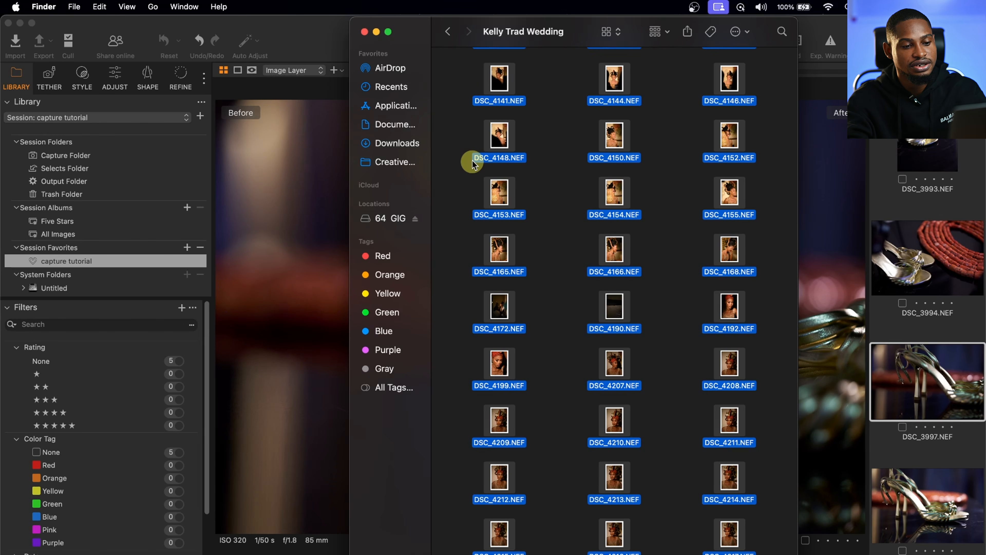
{"action": "left_click", "coordinate": [382, 256]}
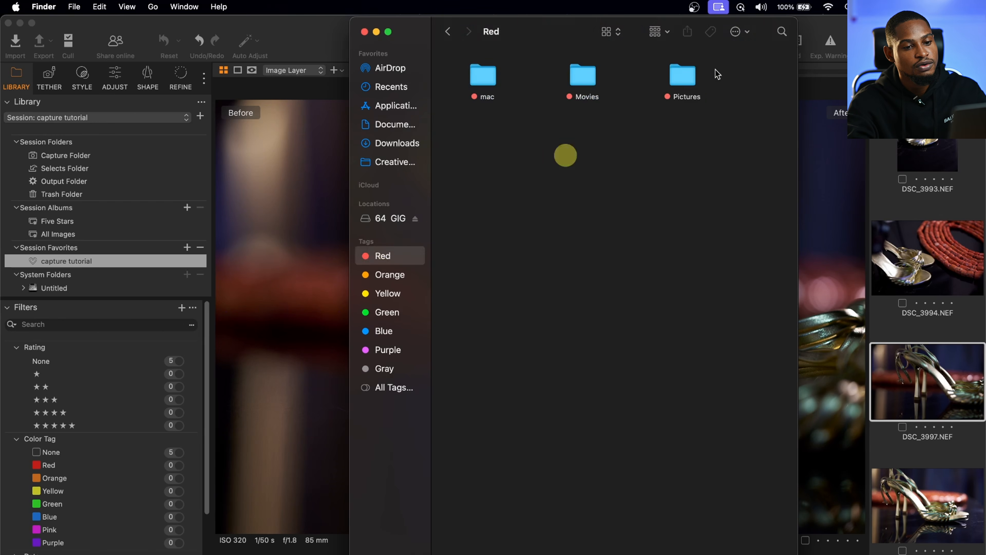
{"action": "double_click", "coordinate": [688, 83]}
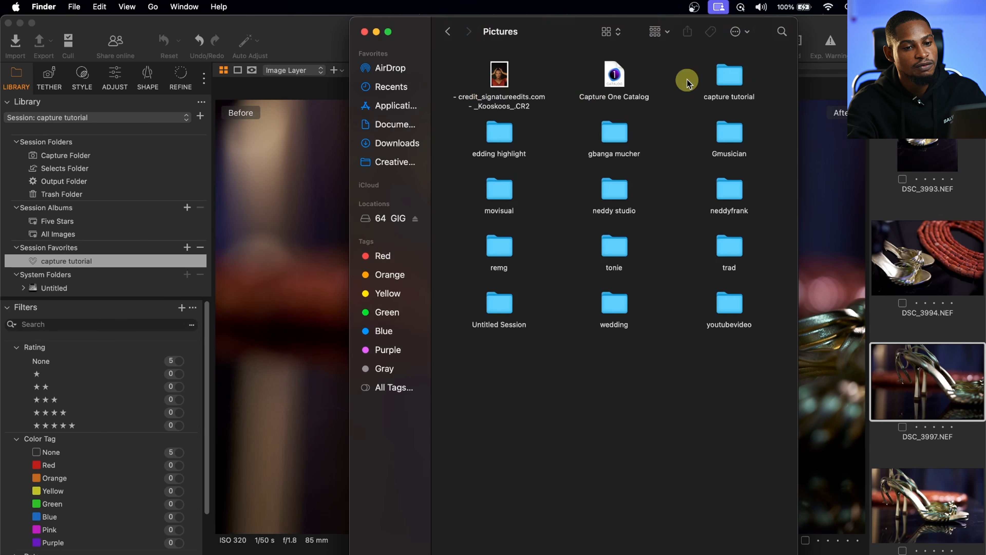
{"action": "double_click", "coordinate": [730, 78]}
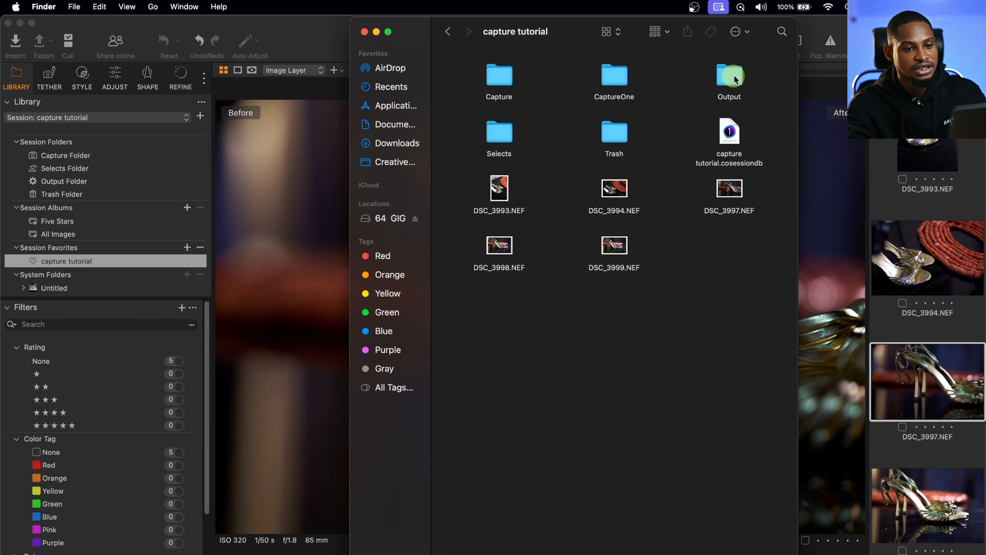
{"action": "double_click", "coordinate": [501, 75]}
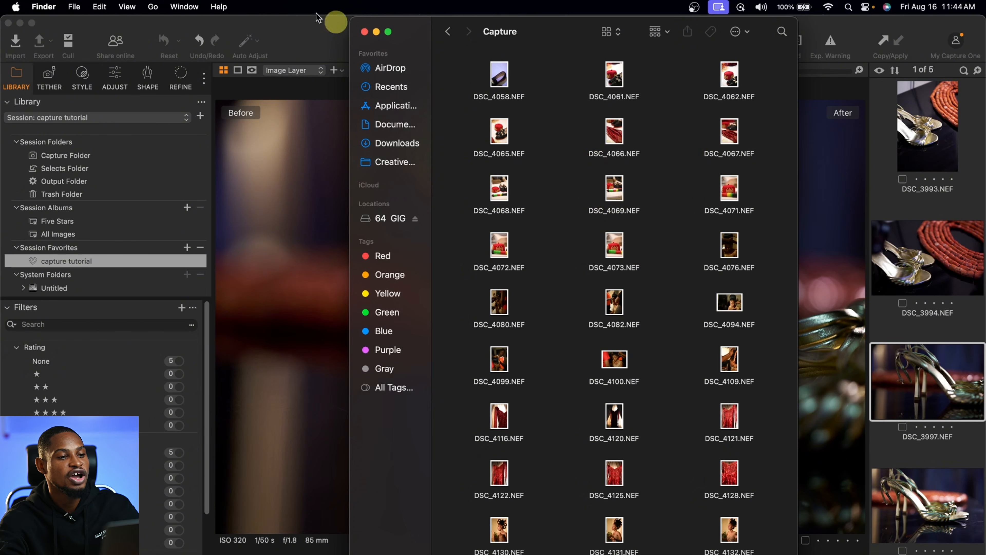
Step: In Capture One, browse the photos in the session's Capture Folder and compare its contents with the capture tutorial favorite
{"action": "left_click", "coordinate": [309, 40]}
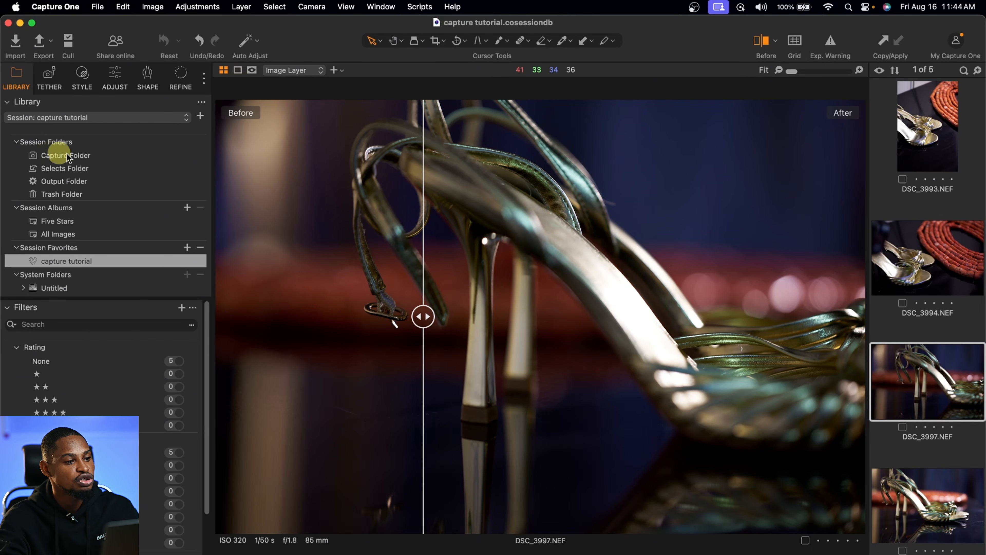
{"action": "left_click", "coordinate": [58, 157]}
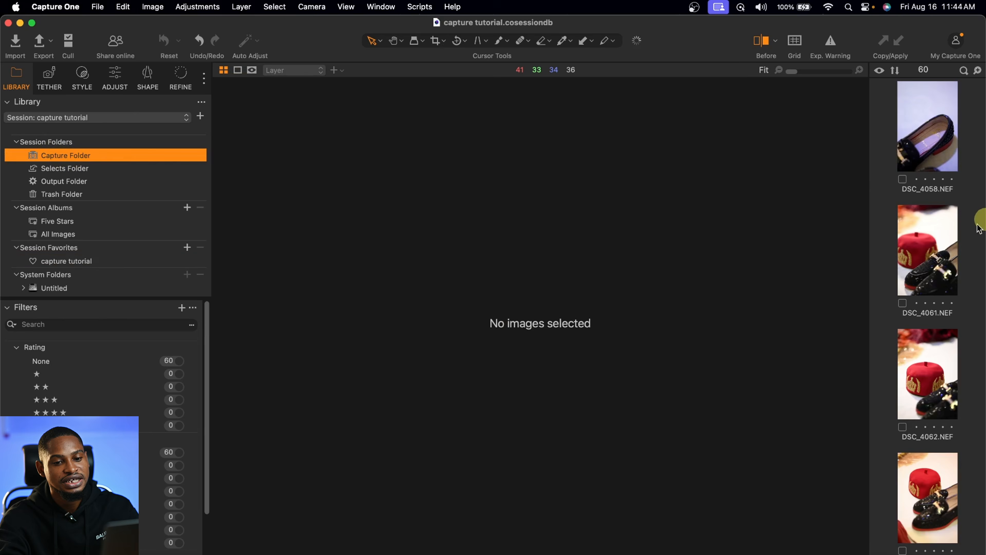
{"action": "left_click", "coordinate": [939, 138]}
{"action": "key", "text": "Down"}
{"action": "key", "text": "Down"}
{"action": "key", "text": "Down"}
{"action": "key", "text": "Down"}
{"action": "key", "text": "Down"}
{"action": "key", "text": "Down"}
{"action": "key", "text": "Down"}
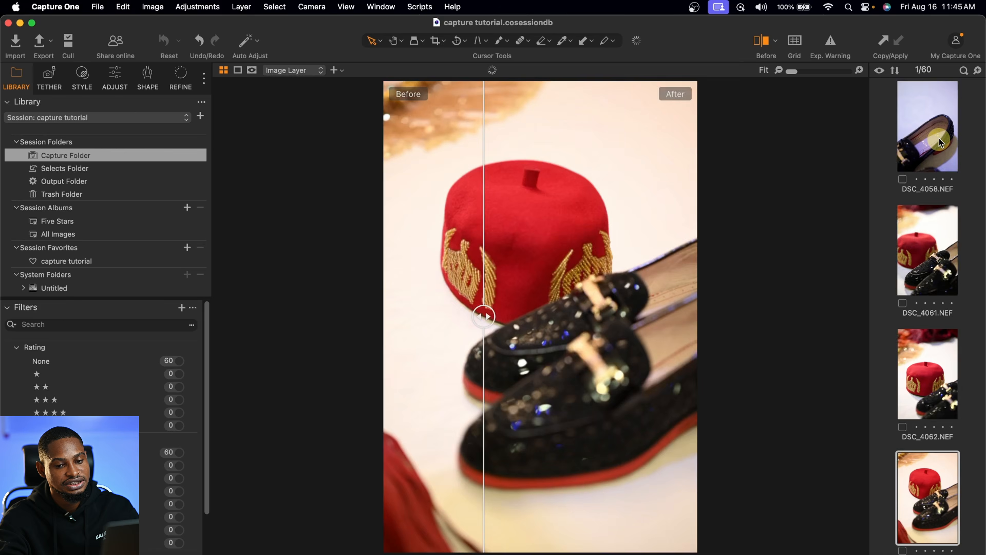
{"action": "key", "text": "Down"}
{"action": "key", "text": "Down"}
{"action": "key", "text": "Down"}
{"action": "key", "text": "Down"}
{"action": "key", "text": "Down"}
{"action": "key", "text": "Down"}
{"action": "key", "text": "Down"}
{"action": "key", "text": "Down"}
{"action": "key", "text": "Down"}
{"action": "key", "text": "Down"}
{"action": "key", "text": "Down"}
{"action": "key", "text": "Down"}
{"action": "key", "text": "Down"}
{"action": "key", "text": "Down"}
{"action": "key", "text": "Down"}
{"action": "key", "text": "Down"}
{"action": "key", "text": "Down"}
{"action": "key", "text": "Down"}
{"action": "key", "text": "Down"}
{"action": "key", "text": "Down"}
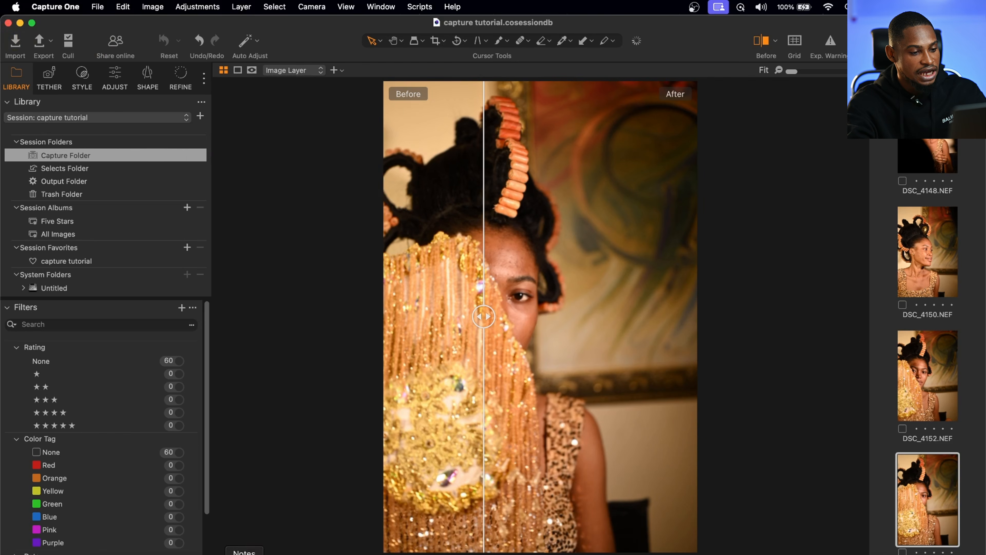
{"action": "left_click", "coordinate": [101, 554]}
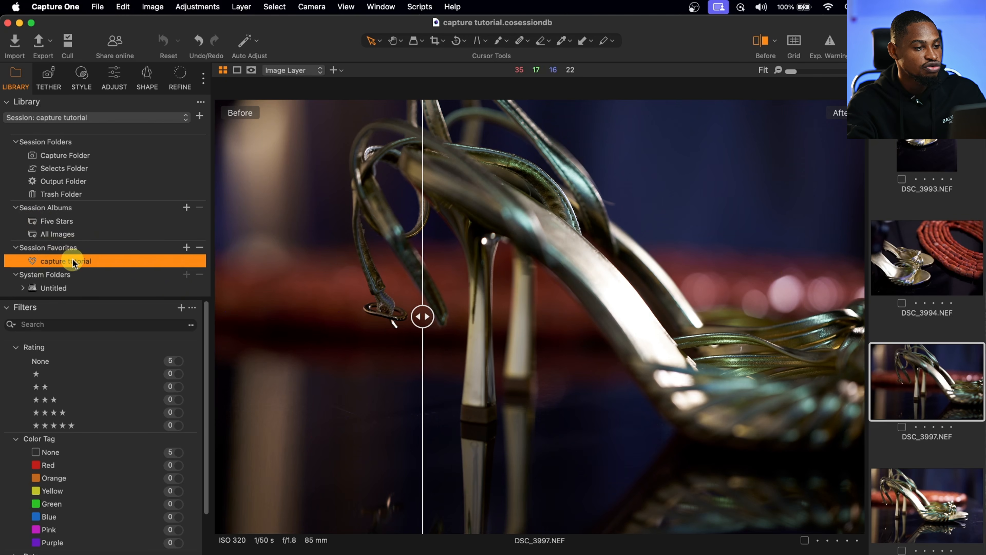
{"action": "left_click", "coordinate": [77, 156]}
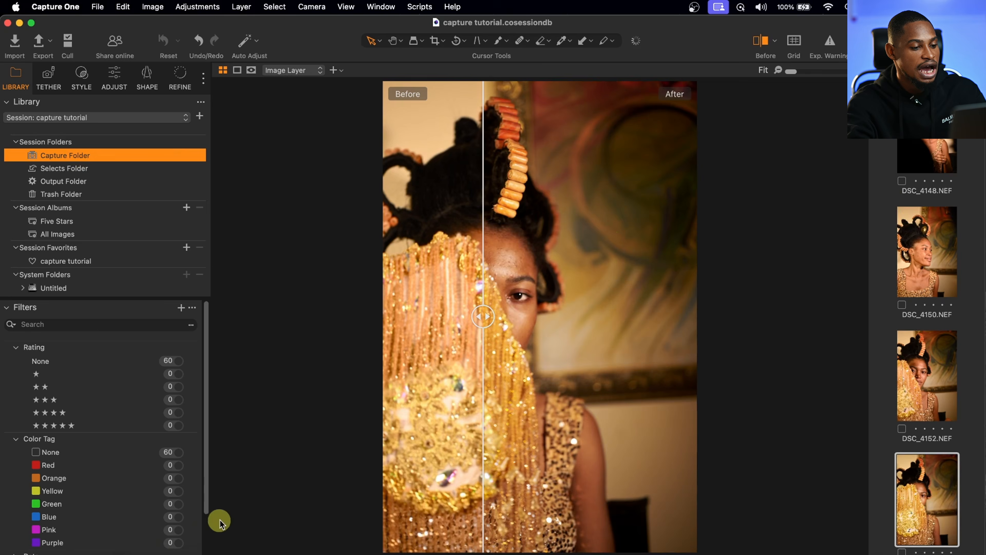
Step: In Finder, move the five NEF files DSC_3993 to DSC_3999 from the capture tutorial folder into its Capture subfolder
{"action": "left_click", "coordinate": [101, 554]}
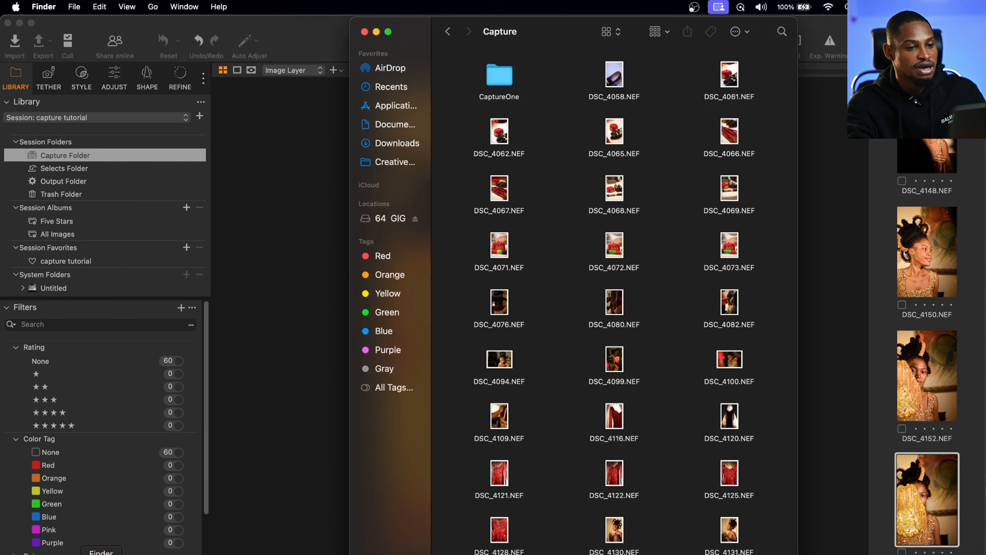
{"action": "left_click", "coordinate": [448, 33]}
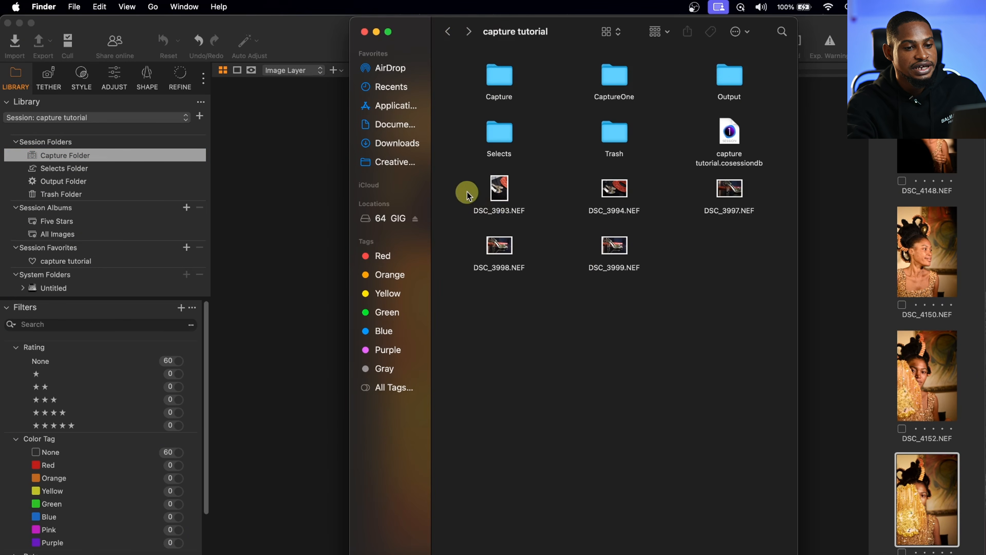
{"action": "left_click_drag", "start_coordinate": [468, 193], "coordinate": [726, 254]}
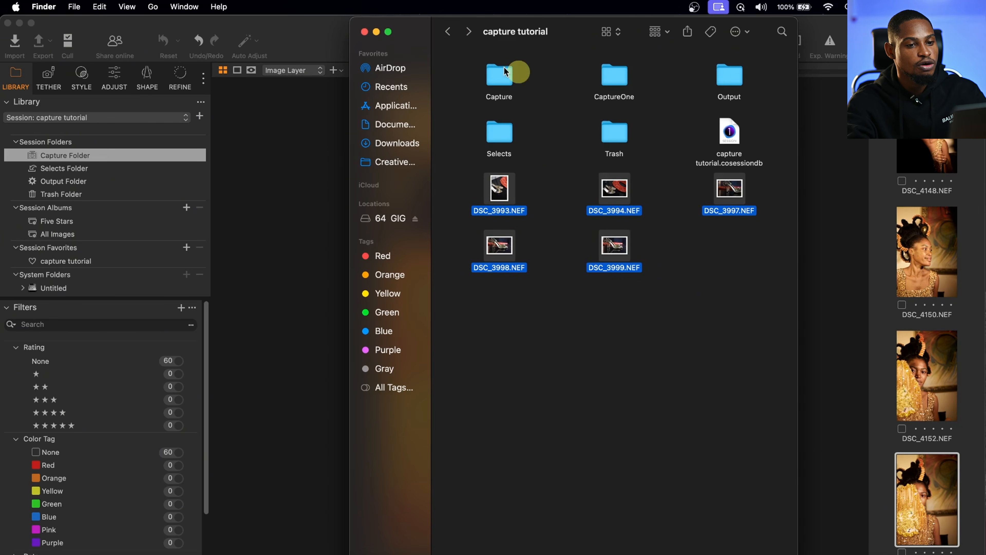
{"action": "double_click", "coordinate": [505, 82]}
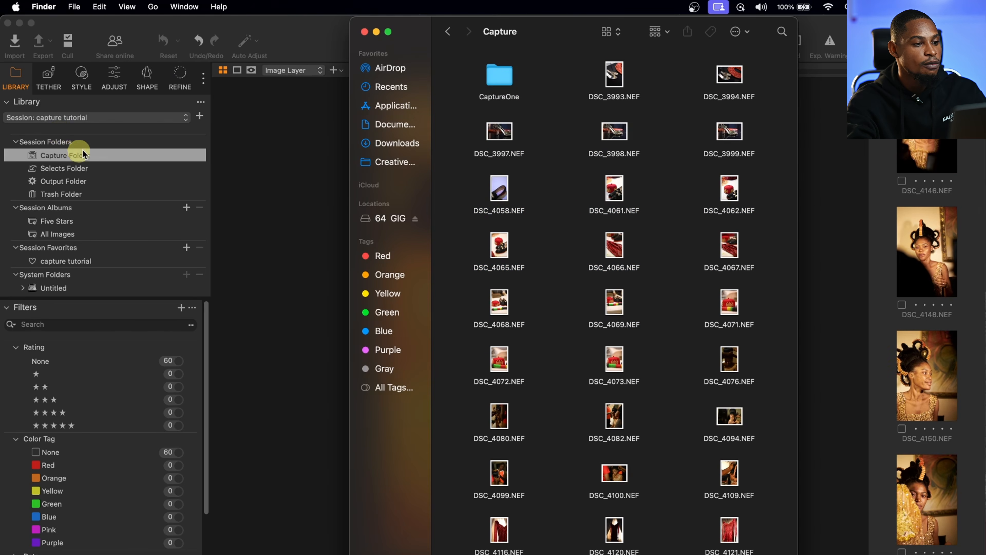
Step: Return to Capture One, browse the session's Capture Folder up to DSC_3997.NEF, and check the capture tutorial favorite for duplicates
{"action": "left_click", "coordinate": [131, 156]}
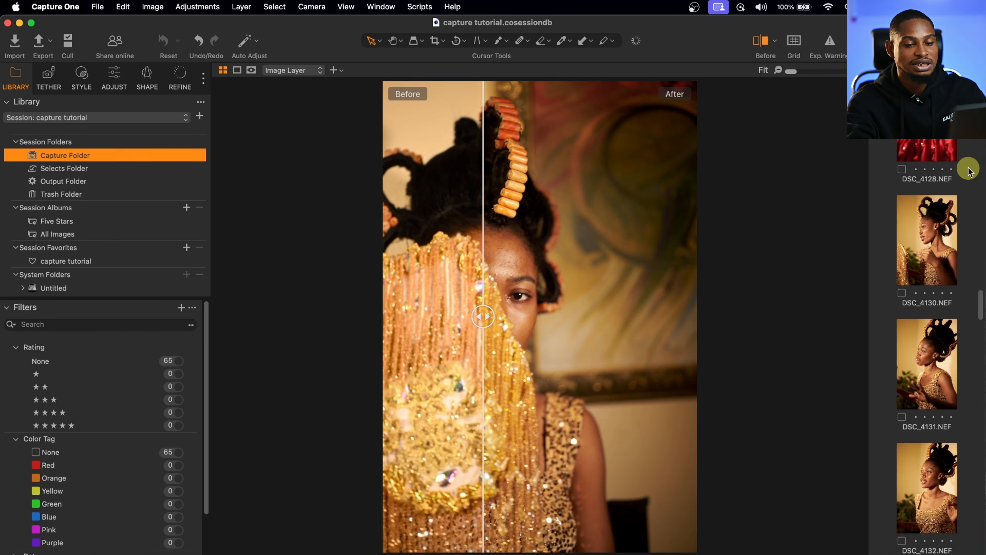
{"action": "scroll", "coordinate": [967, 167], "scroll_direction": "up", "scroll_amount": 3}
{"action": "scroll", "coordinate": [967, 168], "scroll_direction": "up", "scroll_amount": 10}
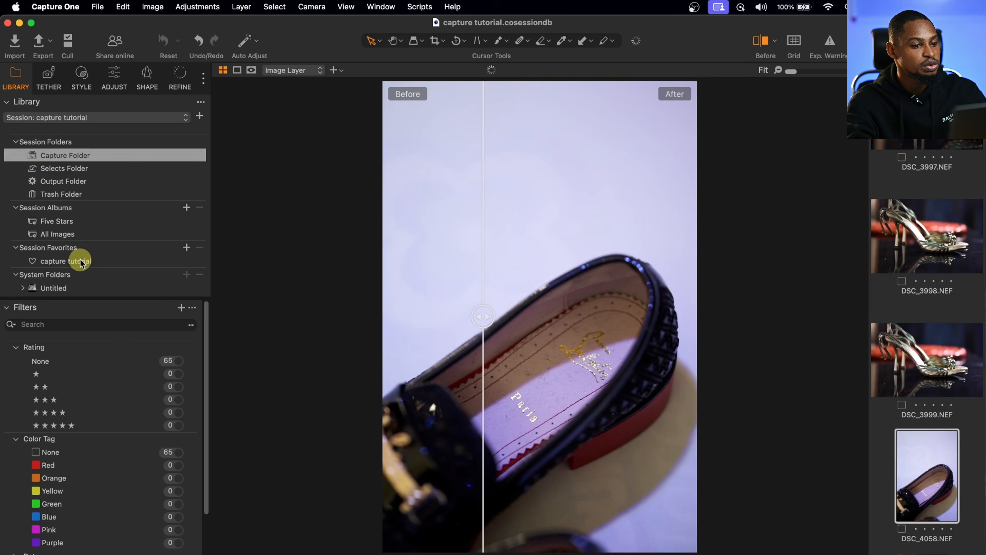
{"action": "left_click", "coordinate": [81, 261]}
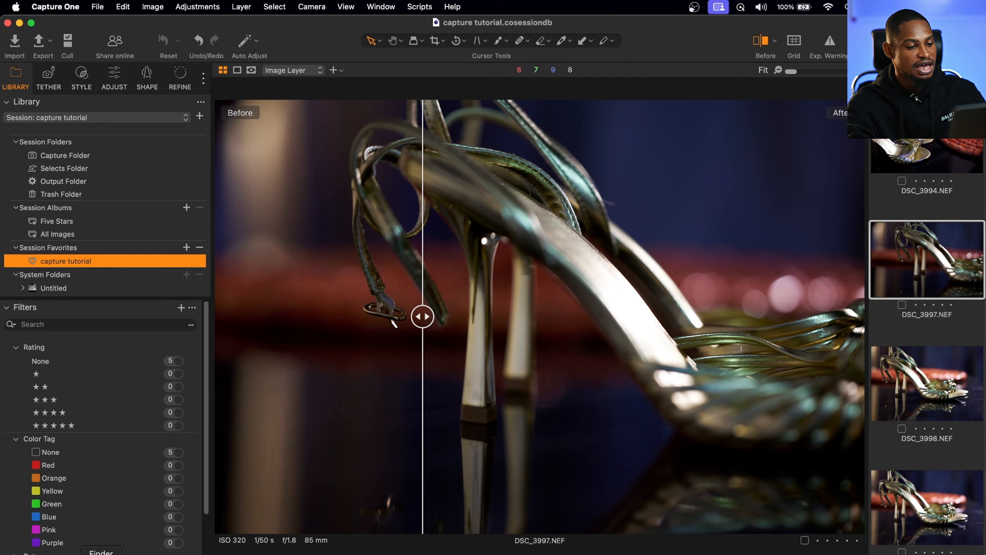
Step: In Finder, delete the five leftover NEF files from the main capture tutorial folder, keeping its subfolders and session file
{"action": "left_click", "coordinate": [101, 553]}
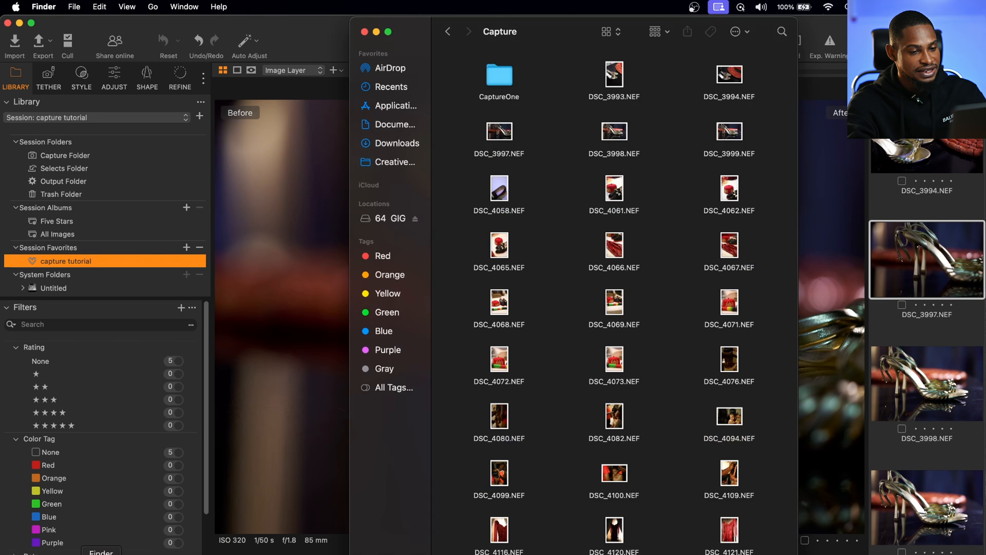
{"action": "left_click", "coordinate": [453, 31]}
{"action": "left_click_drag", "start_coordinate": [463, 205], "coordinate": [738, 244]}
{"action": "key", "text": "super+BackSpace"}
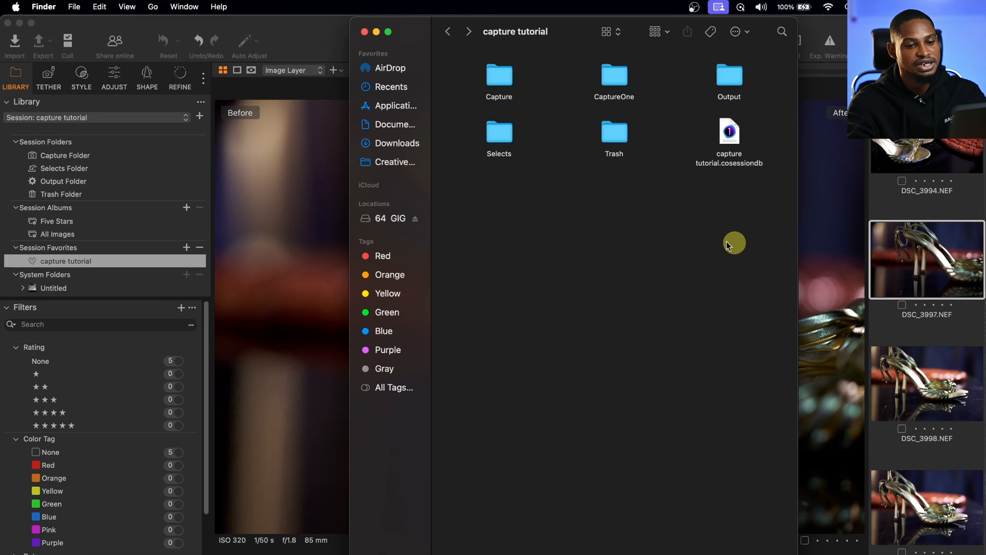
Step: Back in Capture One, check the capture tutorial favorite and view the photos in the session's Capture Folder
{"action": "left_click", "coordinate": [124, 261]}
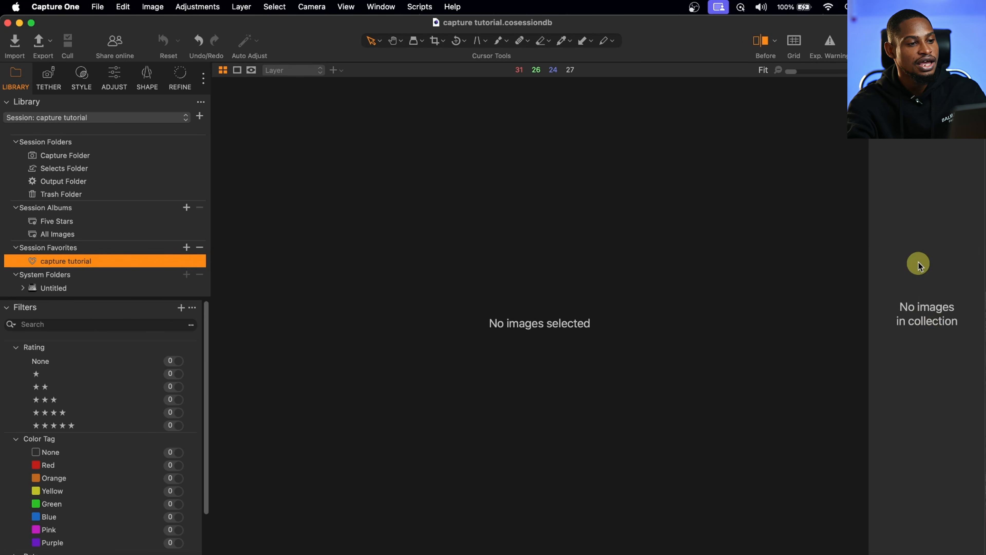
{"action": "left_click", "coordinate": [73, 156]}
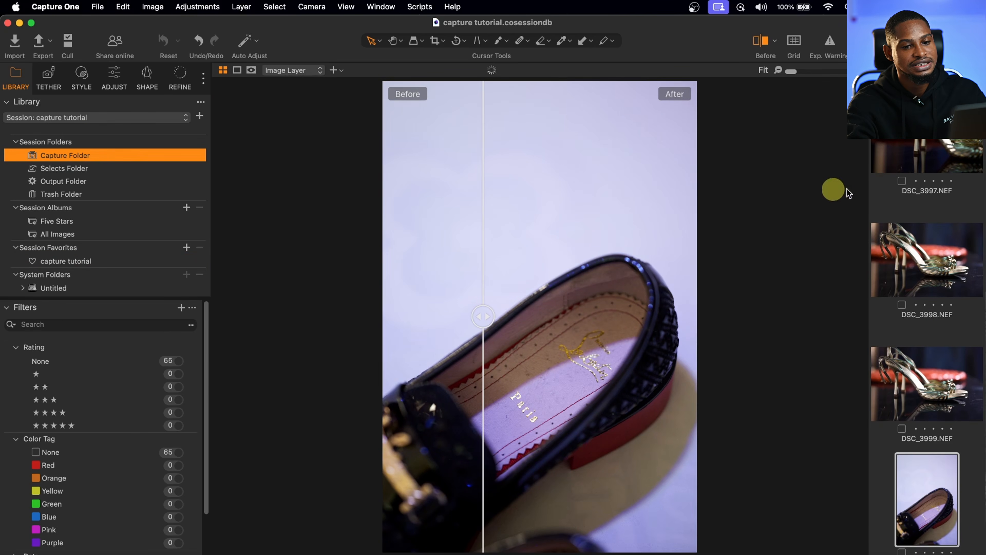
{"action": "scroll", "coordinate": [959, 149], "scroll_direction": "down", "scroll_amount": 5}
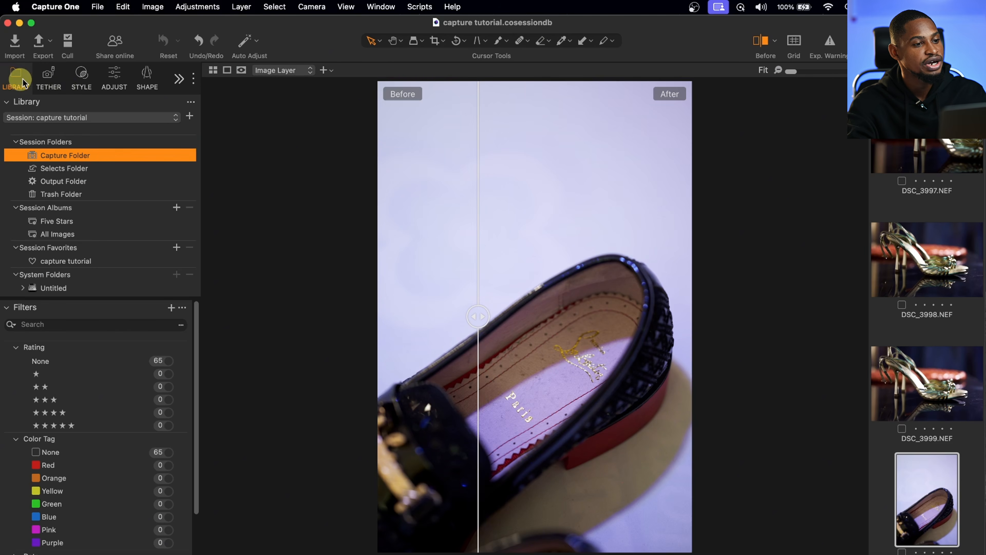
Step: Remove the Style tool tab and all of its tools from the workspace
{"action": "left_click", "coordinate": [48, 78]}
{"action": "left_click", "coordinate": [83, 78]}
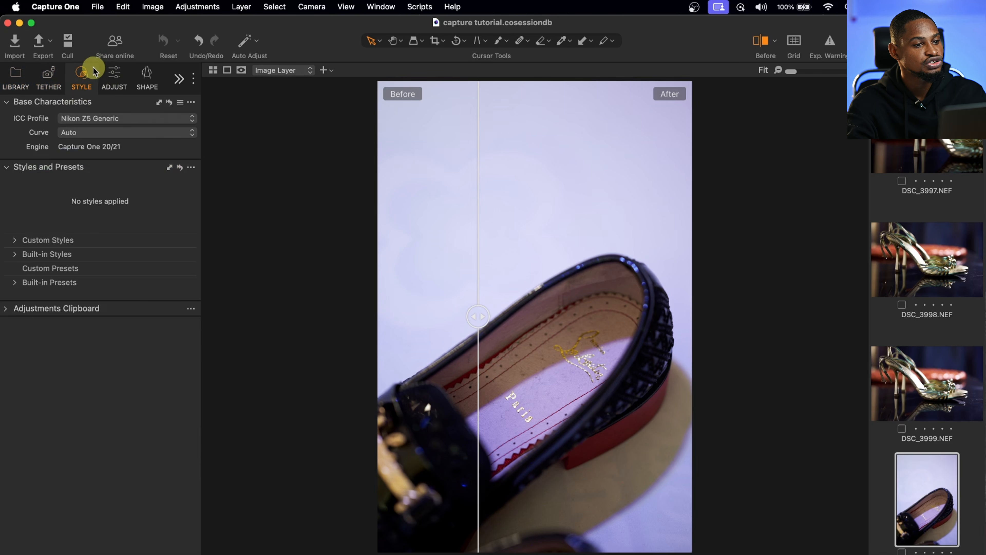
{"action": "right_click", "coordinate": [81, 77]}
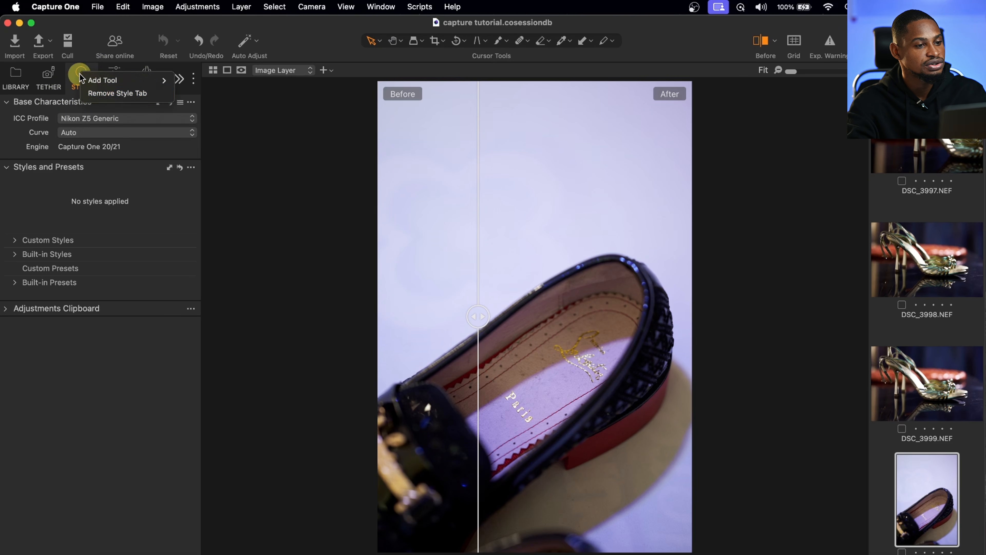
{"action": "left_click", "coordinate": [139, 94]}
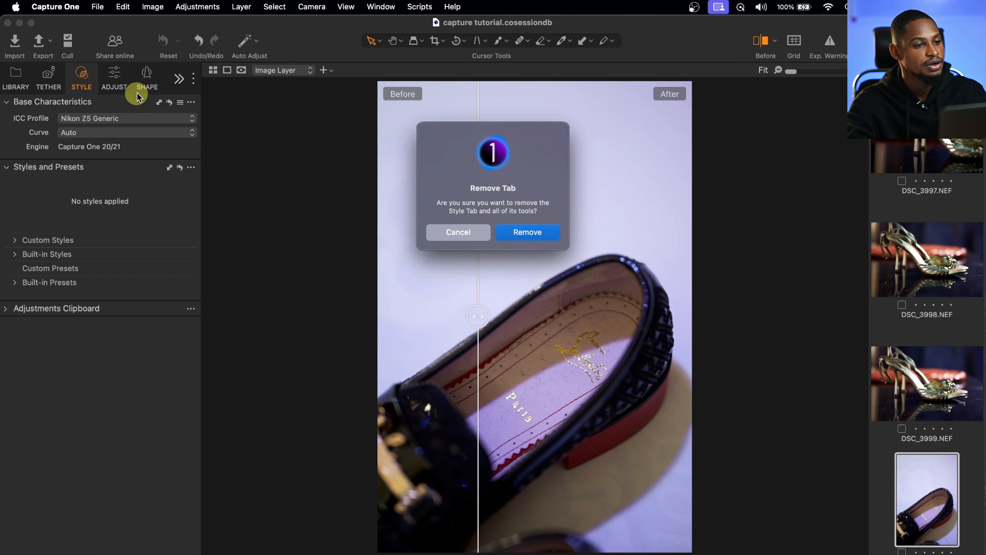
{"action": "left_click", "coordinate": [539, 235]}
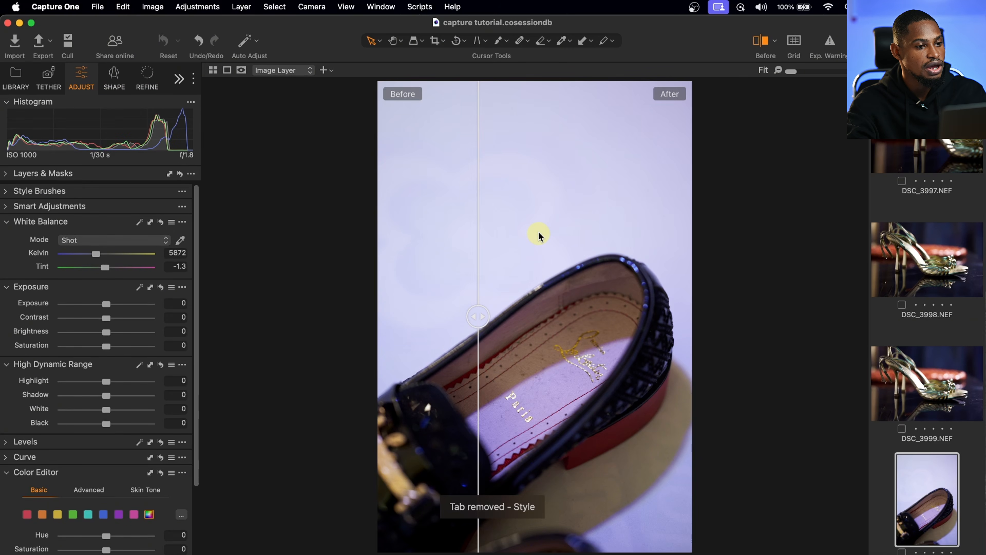
Step: Remove the Shape tool tab and all of its tools from the workspace
{"action": "left_click", "coordinate": [115, 79]}
{"action": "right_click", "coordinate": [116, 79]}
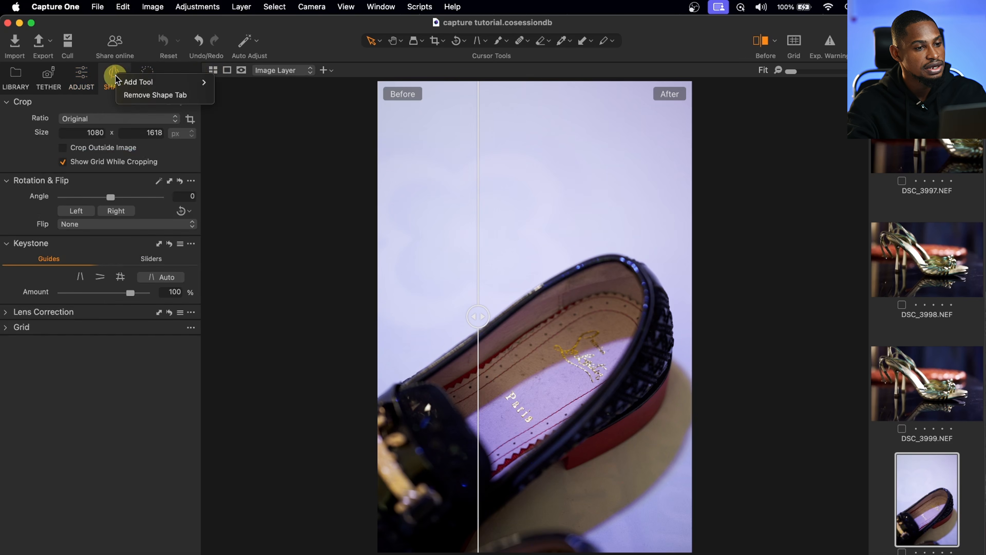
{"action": "left_click", "coordinate": [170, 95]}
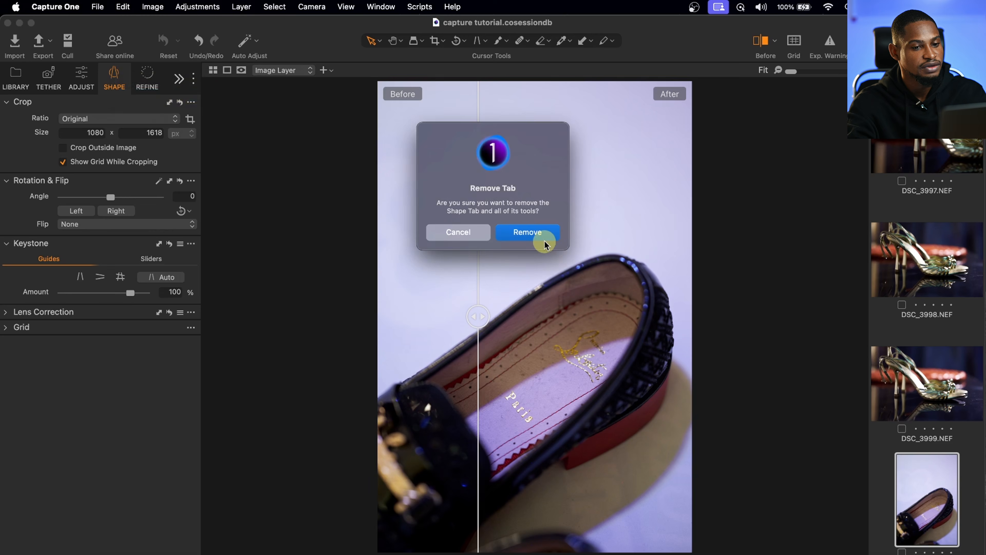
{"action": "left_click", "coordinate": [543, 242]}
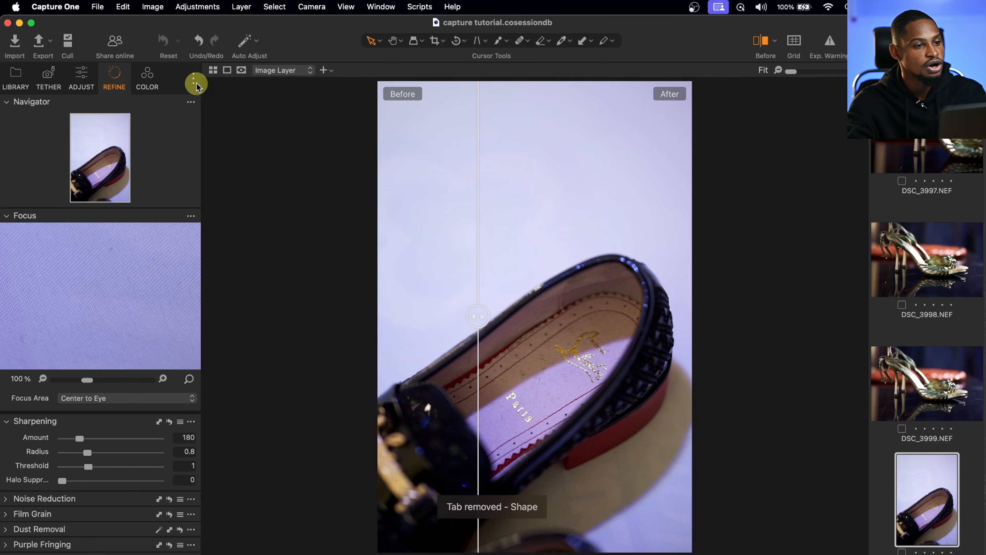
Step: Remove the Refine and Adjust tool tabs, leaving Library, Tether and Color in the workspace
{"action": "right_click", "coordinate": [116, 81]}
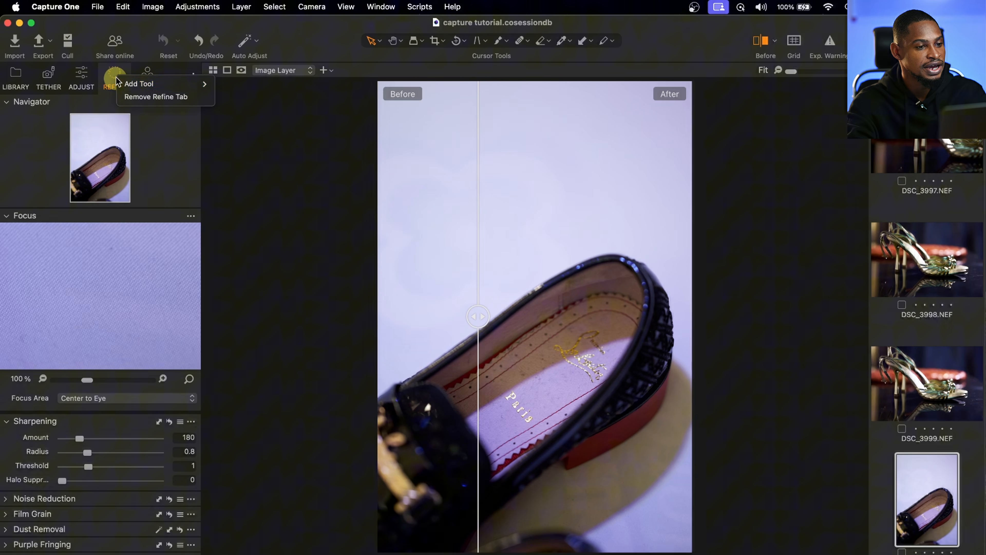
{"action": "left_click", "coordinate": [158, 97]}
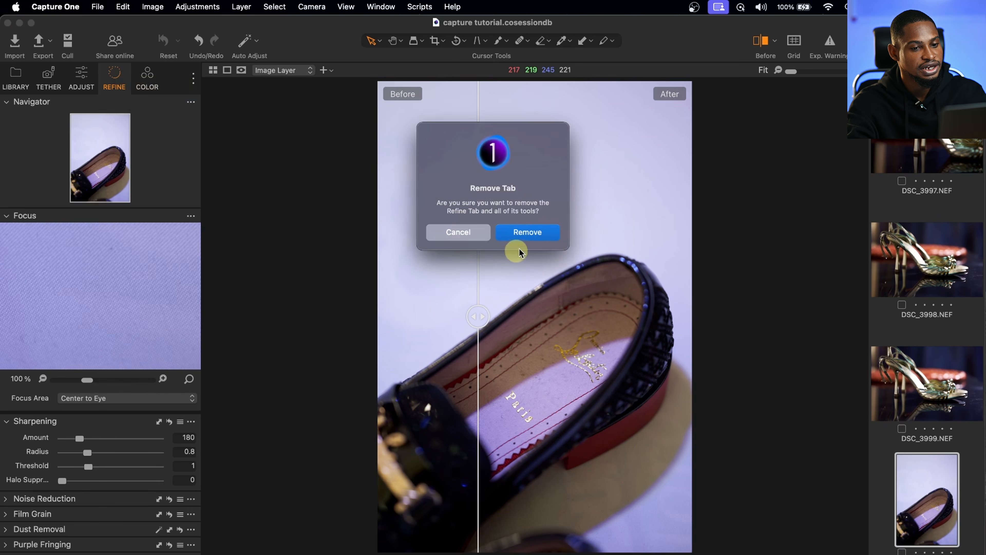
{"action": "left_click", "coordinate": [532, 235]}
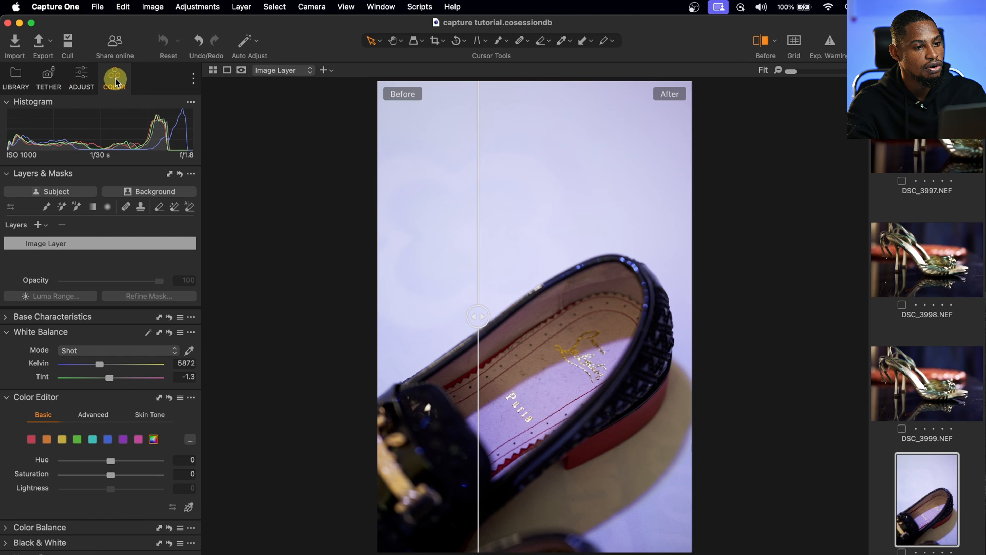
{"action": "right_click", "coordinate": [83, 81]}
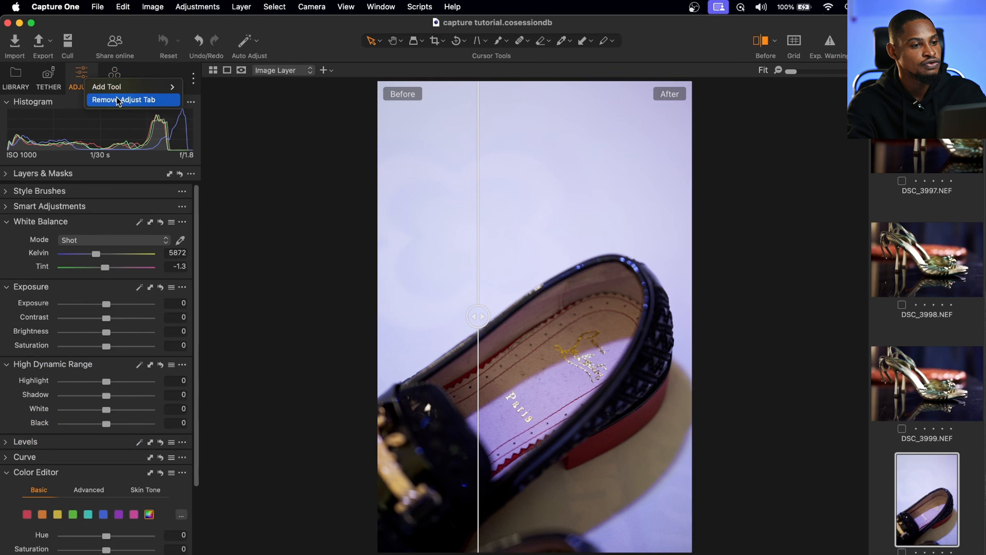
{"action": "left_click", "coordinate": [119, 100]}
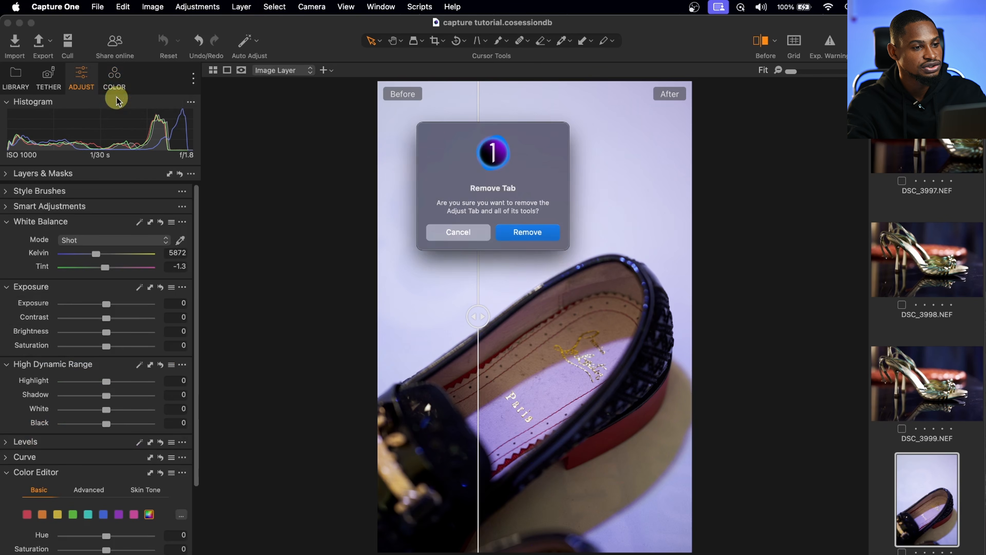
{"action": "left_click", "coordinate": [528, 232]}
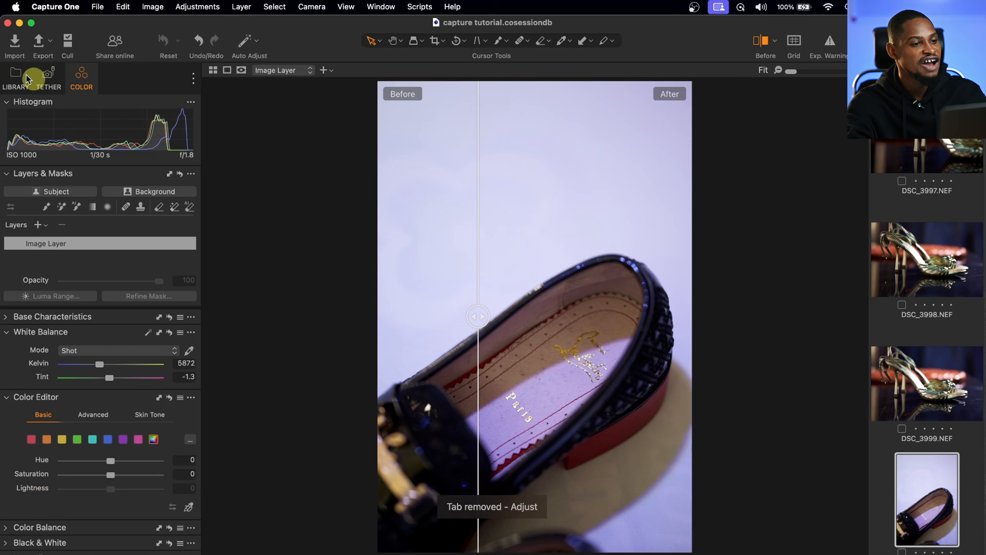
Step: Check the Library, Tether and Color tools, and add the Adjust tool tab back to the workspace
{"action": "left_click", "coordinate": [17, 76]}
{"action": "left_click", "coordinate": [48, 77]}
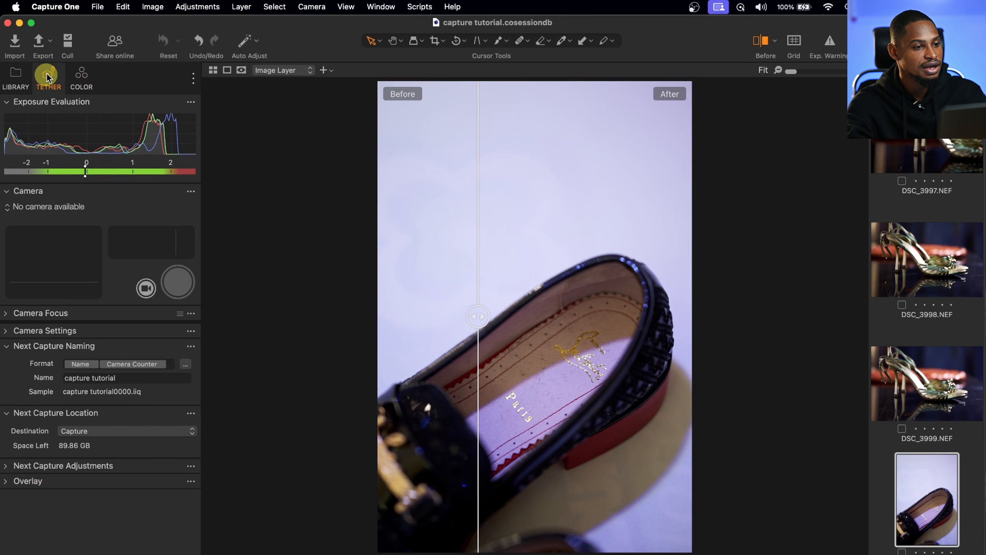
{"action": "left_click", "coordinate": [79, 78]}
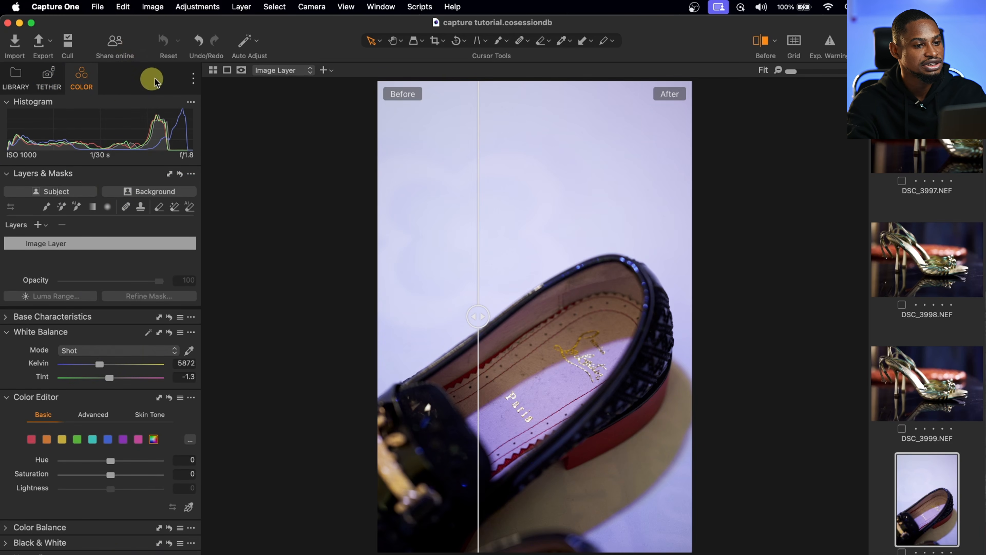
{"action": "left_click", "coordinate": [193, 80]}
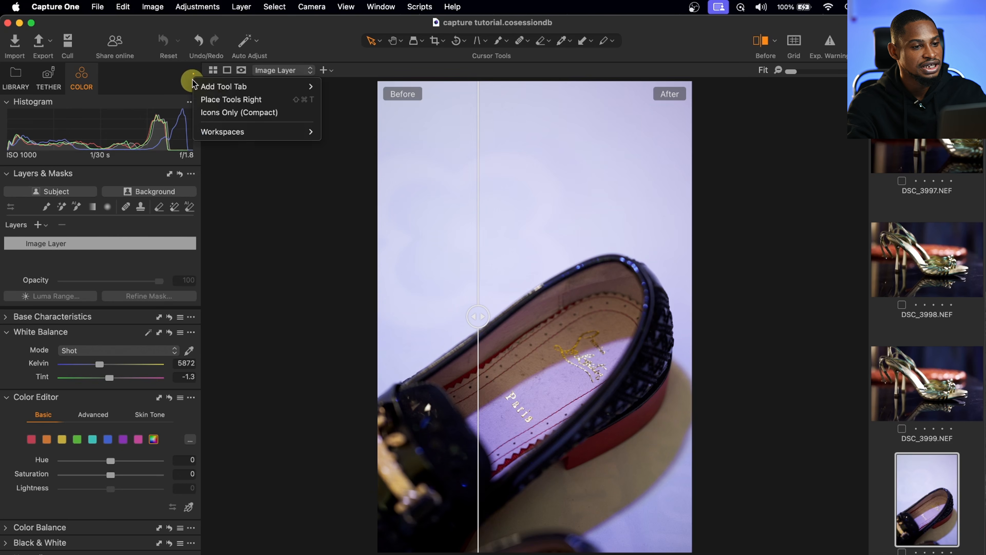
{"action": "mouse_move", "coordinate": [249, 92]}
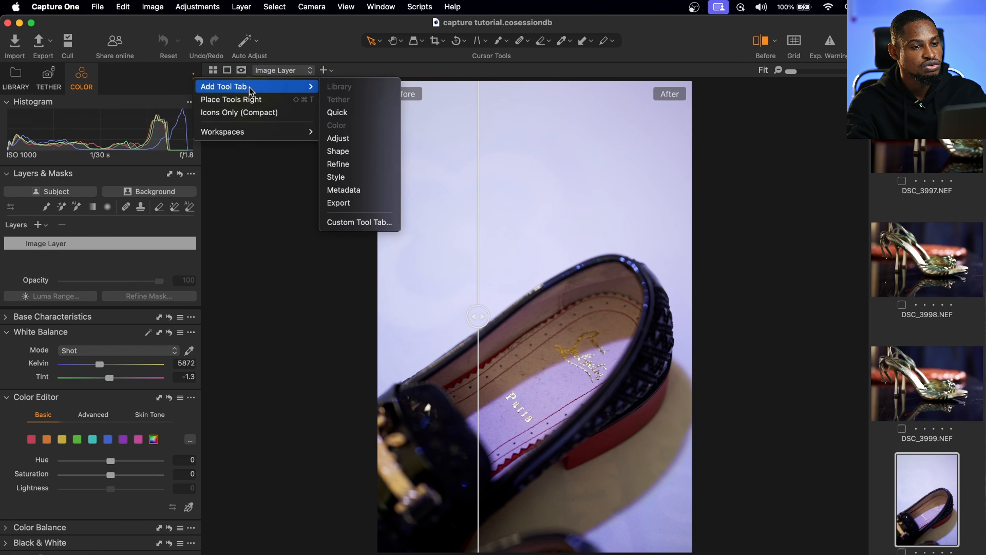
{"action": "left_click", "coordinate": [340, 138]}
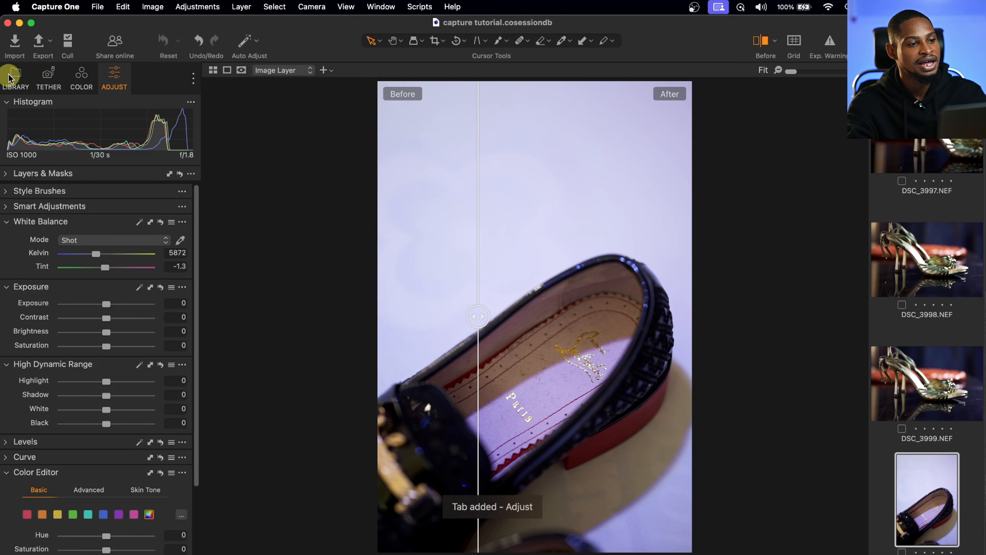
{"action": "left_click", "coordinate": [80, 84]}
{"action": "left_click", "coordinate": [115, 80]}
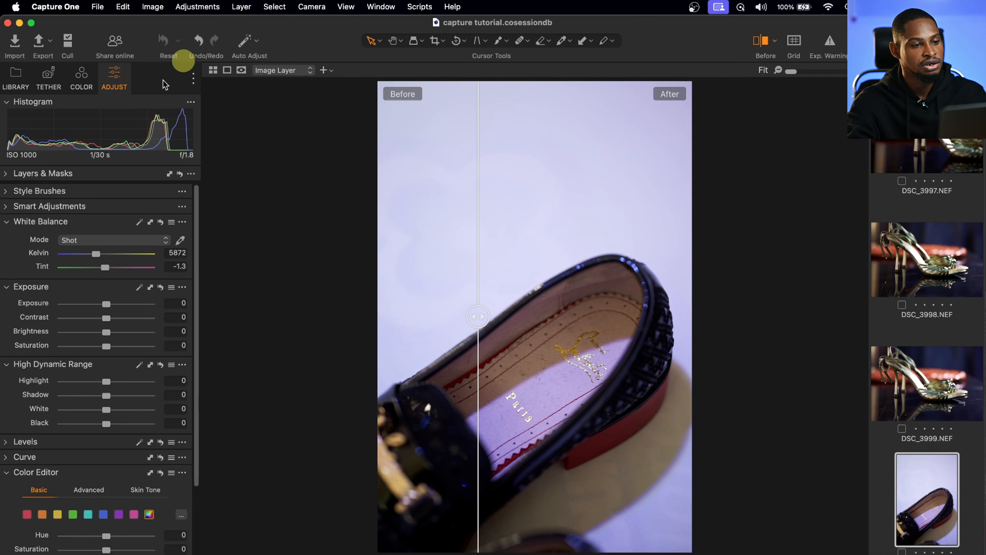
Step: Add the Style tool tab back to the workspace and widen the tool area slightly
{"action": "left_click", "coordinate": [193, 79]}
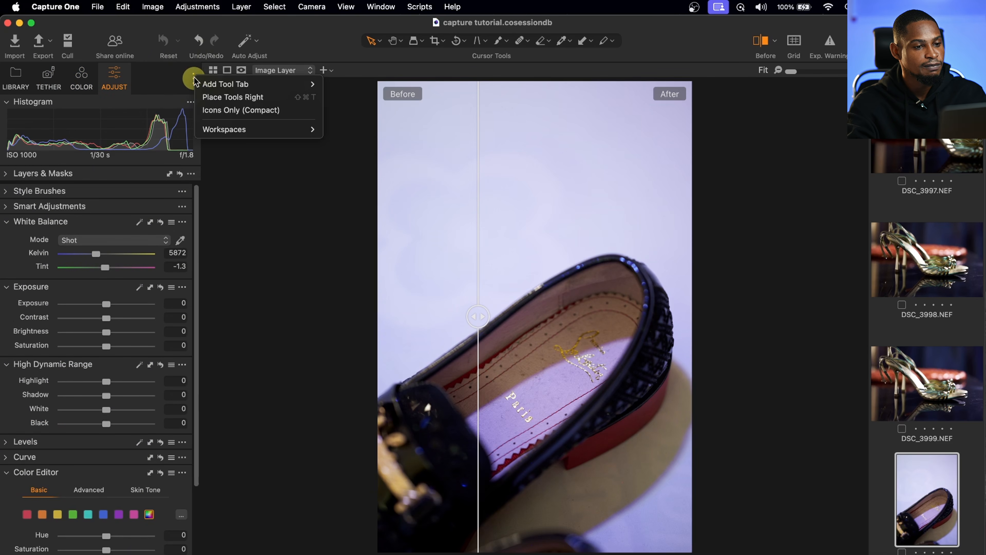
{"action": "mouse_move", "coordinate": [245, 87]}
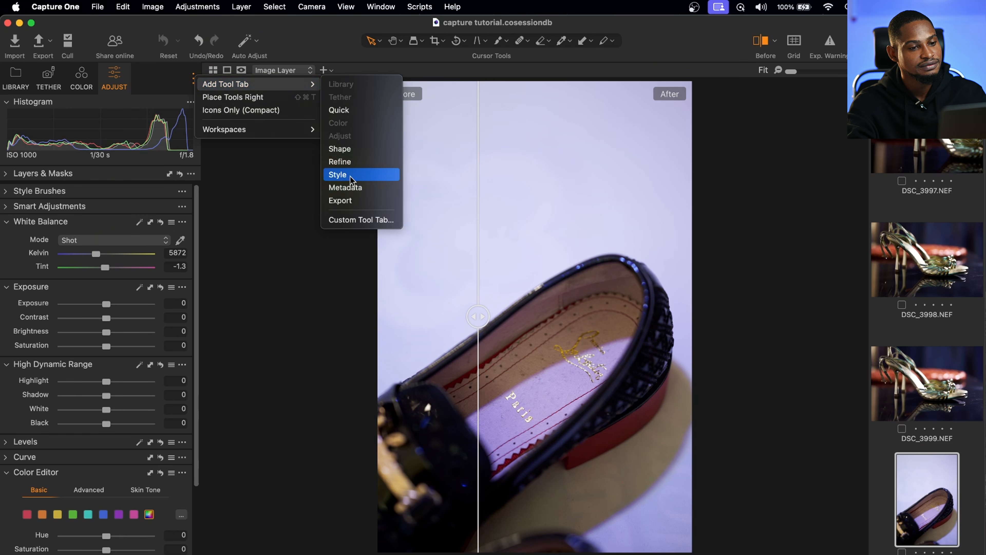
{"action": "left_click", "coordinate": [365, 177]}
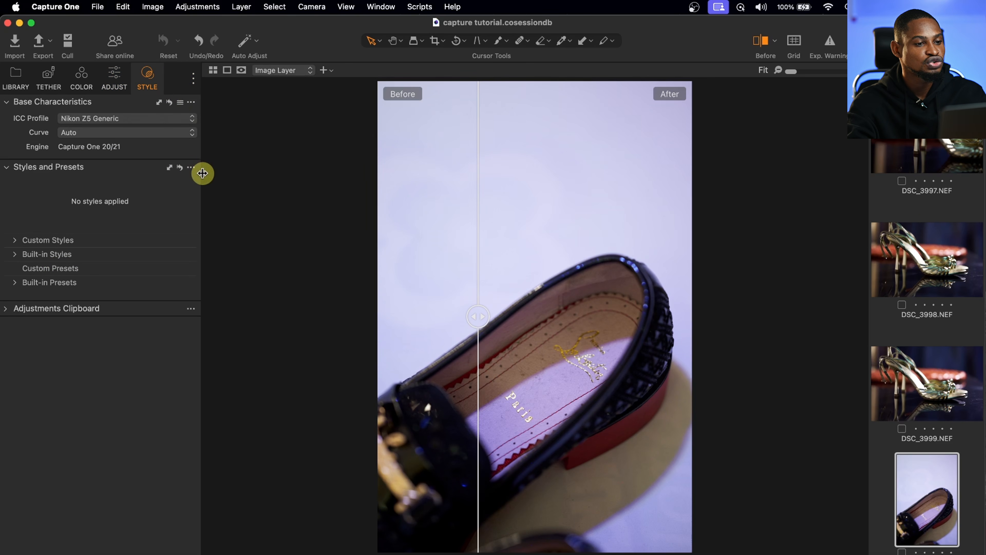
{"action": "mouse_move", "coordinate": [202, 173]}
{"action": "left_mouse_down"}
{"action": "mouse_move", "coordinate": [249, 172]}
{"action": "mouse_move", "coordinate": [196, 167]}
{"action": "mouse_move", "coordinate": [205, 169]}
{"action": "left_mouse_up"}
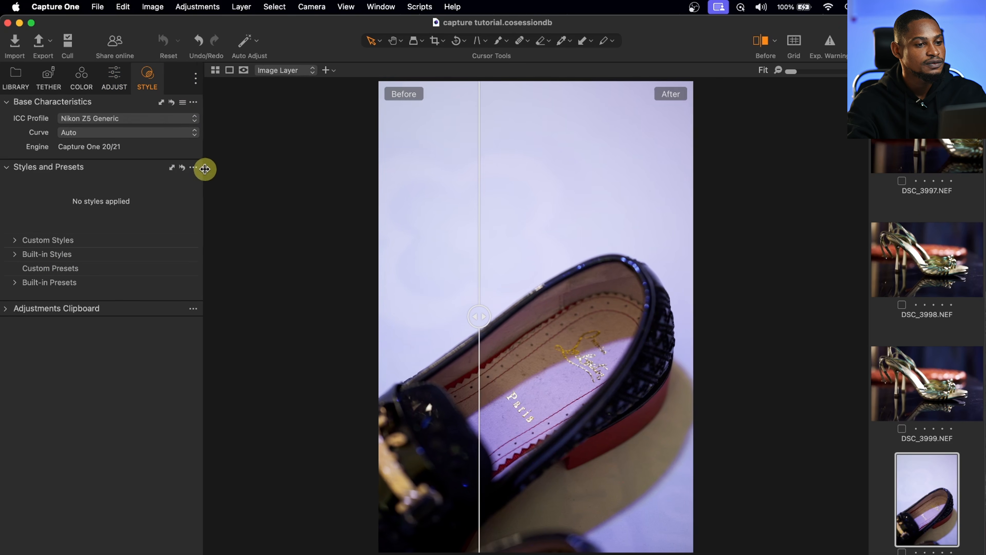
Step: Add the Refine tool tab back to the workspace, check the hidden tool tabs and show the Adjust tools
{"action": "left_click", "coordinate": [196, 78]}
{"action": "mouse_move", "coordinate": [232, 85]}
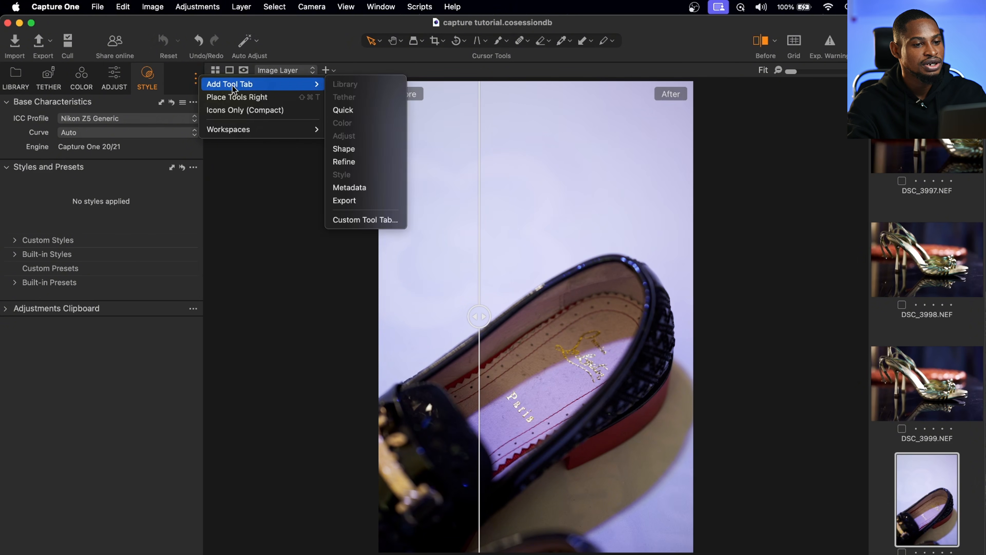
{"action": "left_click", "coordinate": [360, 163]}
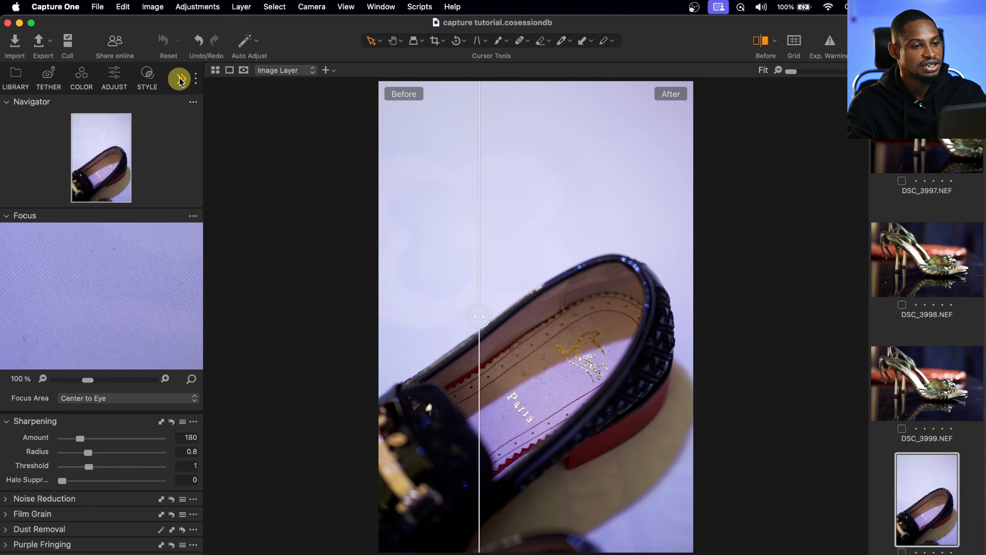
{"action": "left_click", "coordinate": [181, 81]}
{"action": "left_click", "coordinate": [228, 95]}
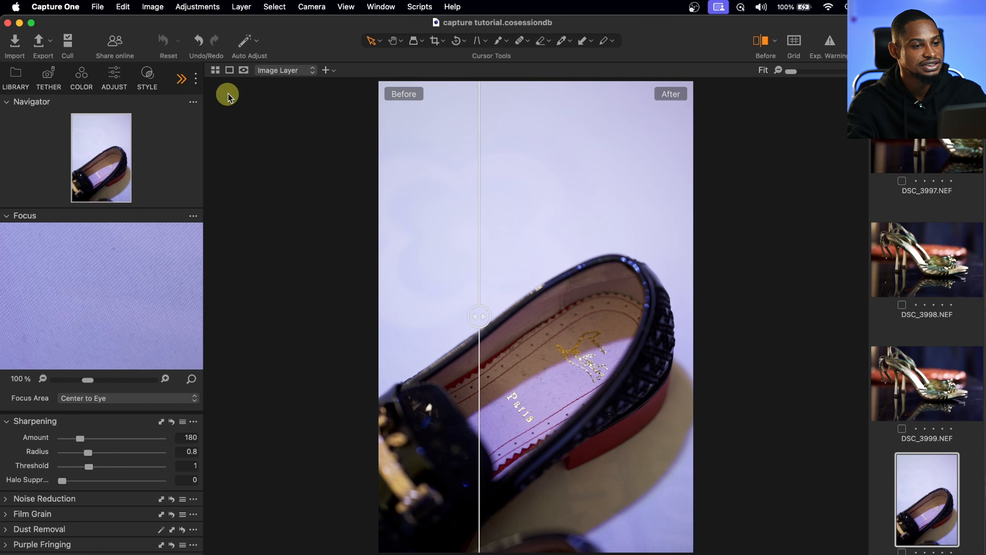
{"action": "left_click", "coordinate": [115, 72]}
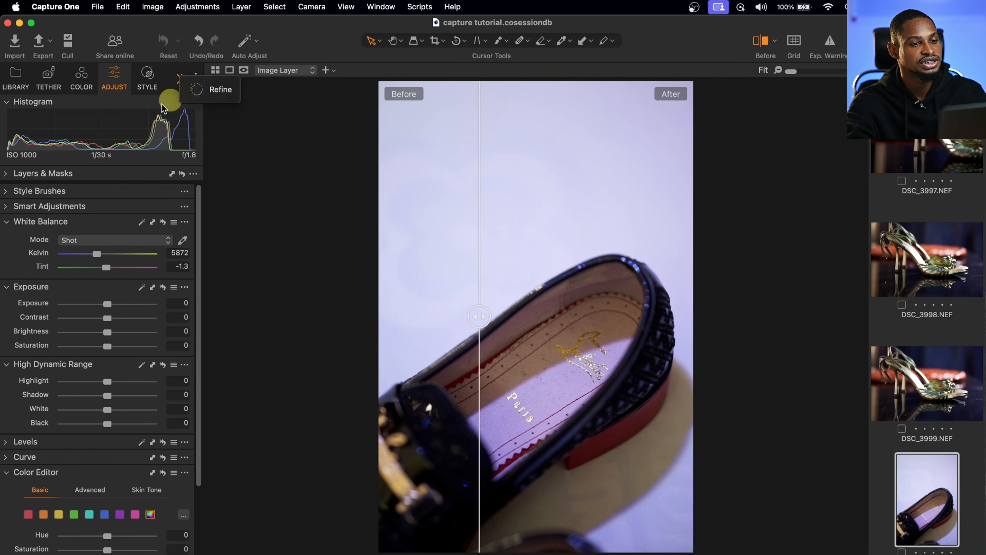
Step: Show the Refine tools and add the Shape tool tab to the workspace
{"action": "left_click", "coordinate": [217, 90]}
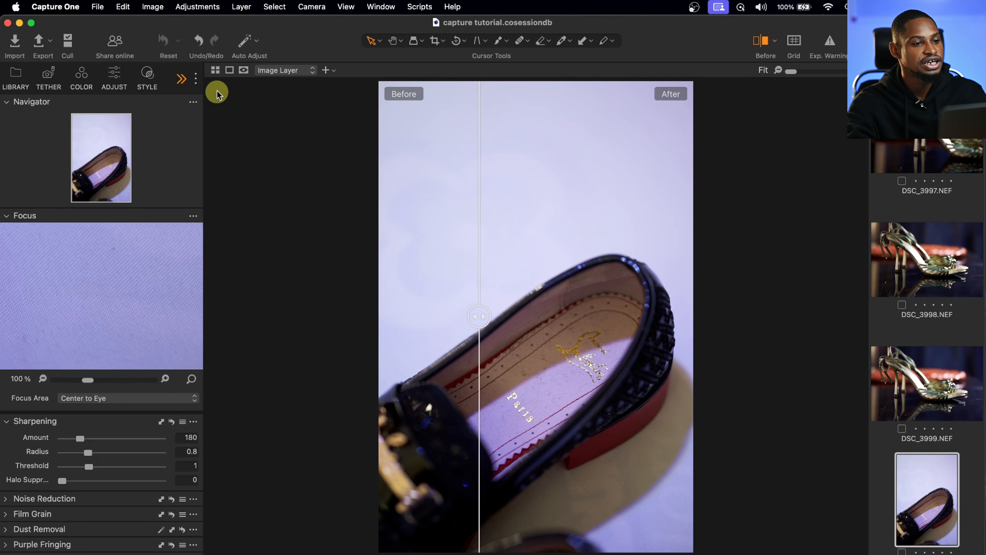
{"action": "left_click", "coordinate": [196, 85]}
{"action": "mouse_move", "coordinate": [252, 93]}
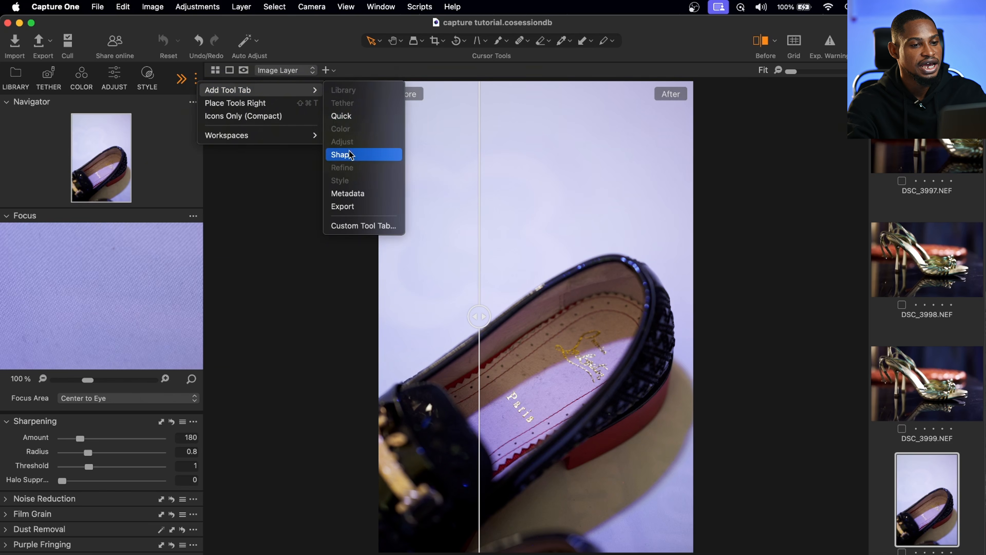
{"action": "left_click", "coordinate": [342, 155]}
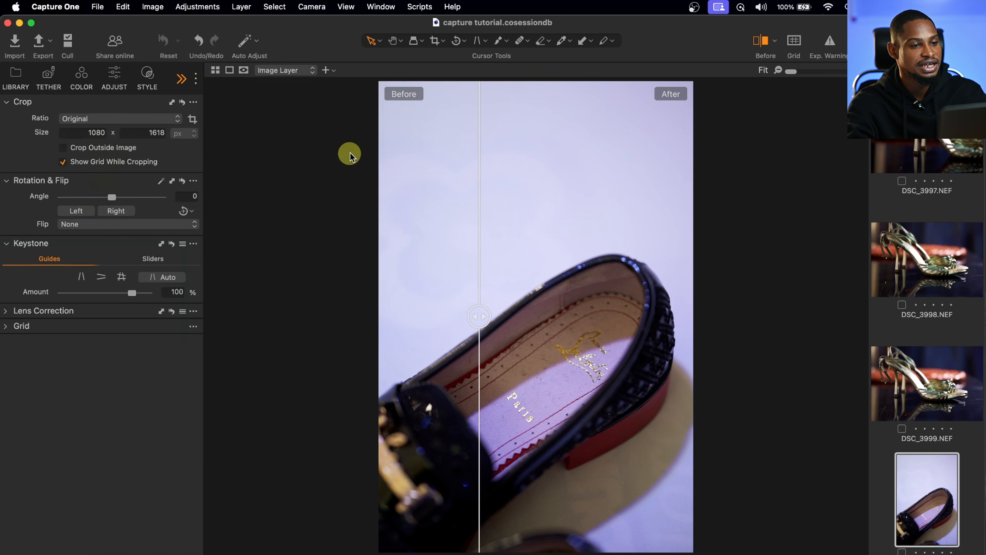
Step: Look through the Color, Shape, Library, Tether, Adjust and Style tool tabs to review the tools each one holds
{"action": "left_click", "coordinate": [83, 76]}
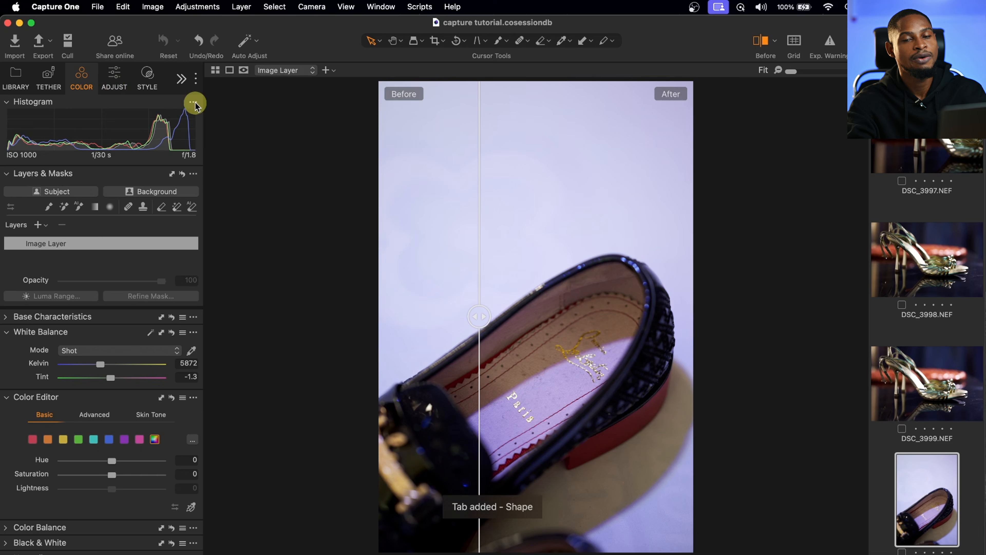
{"action": "left_click", "coordinate": [182, 77]}
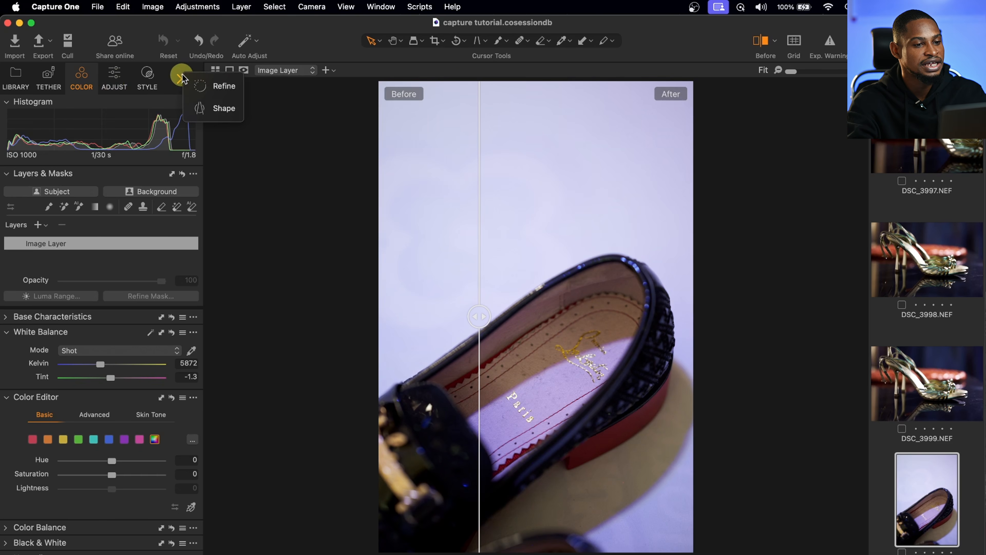
{"action": "left_click", "coordinate": [225, 109]}
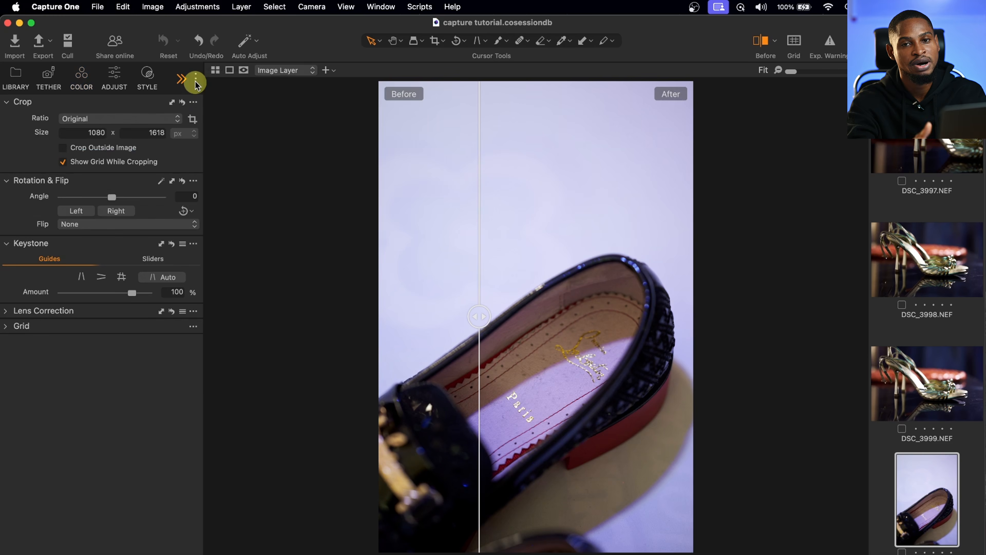
{"action": "left_click", "coordinate": [19, 75]}
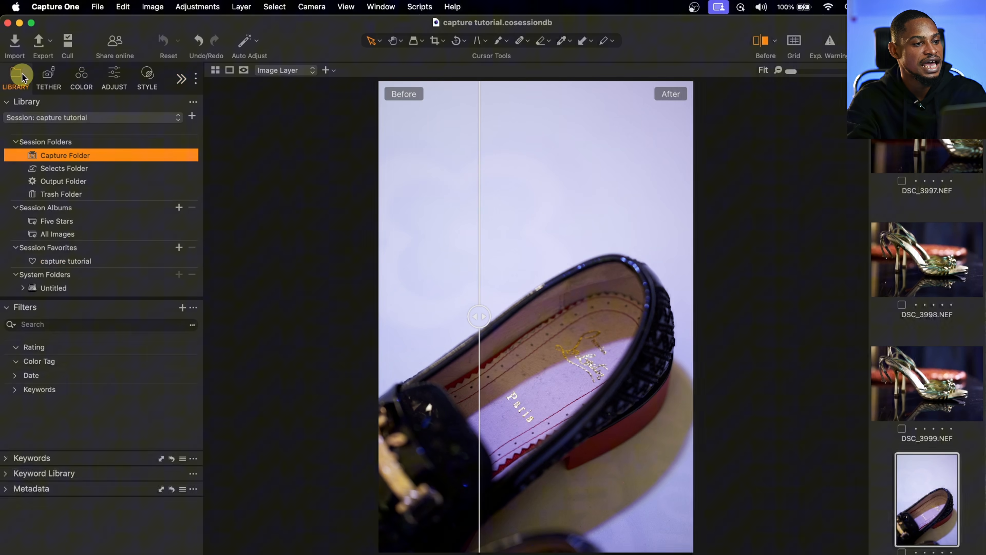
{"action": "left_click", "coordinate": [48, 79]}
{"action": "left_click", "coordinate": [76, 80]}
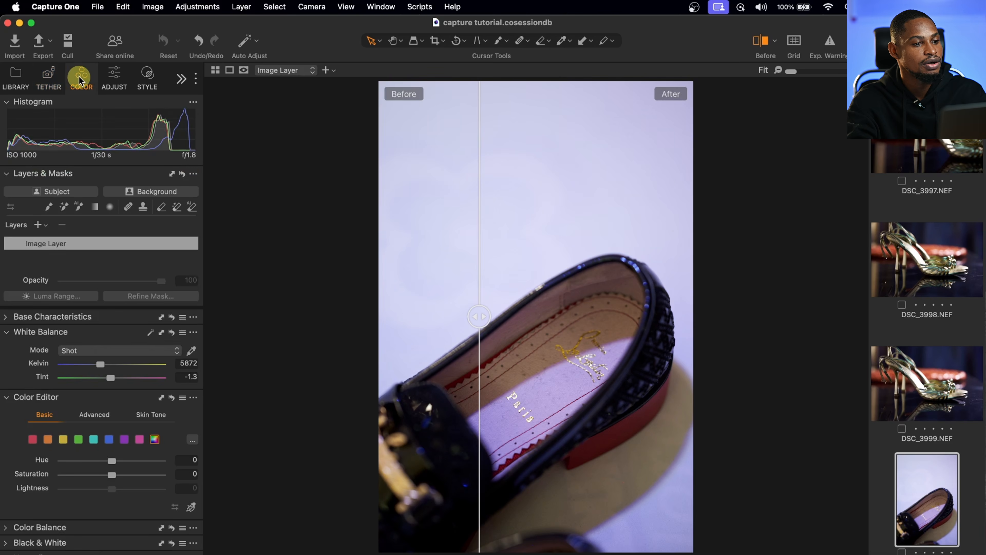
{"action": "left_click", "coordinate": [116, 81]}
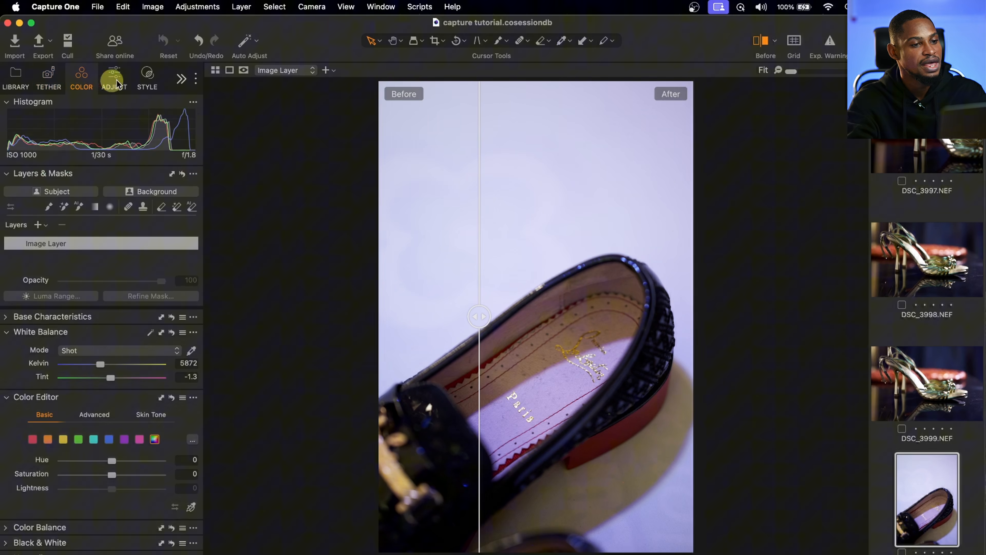
{"action": "left_click", "coordinate": [150, 79]}
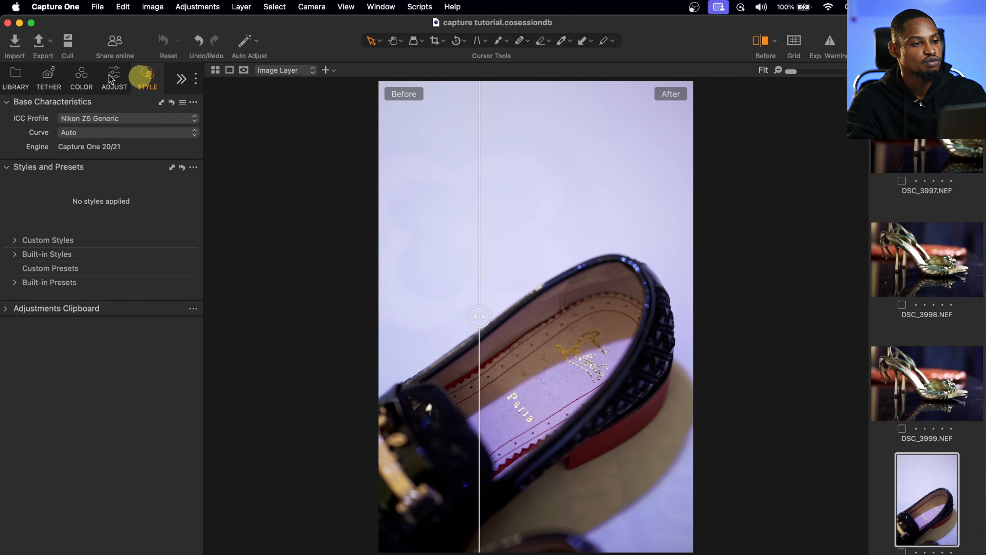
Step: Collapse all the Color tools, move Base Characteristics above the Histogram and expand it
{"action": "left_click", "coordinate": [78, 82]}
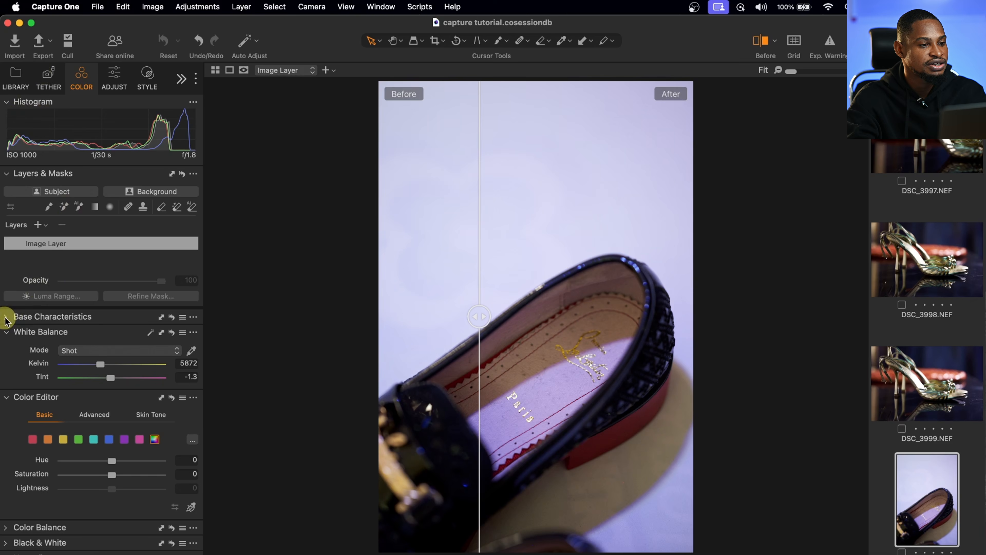
{"action": "left_click", "coordinate": [5, 333]}
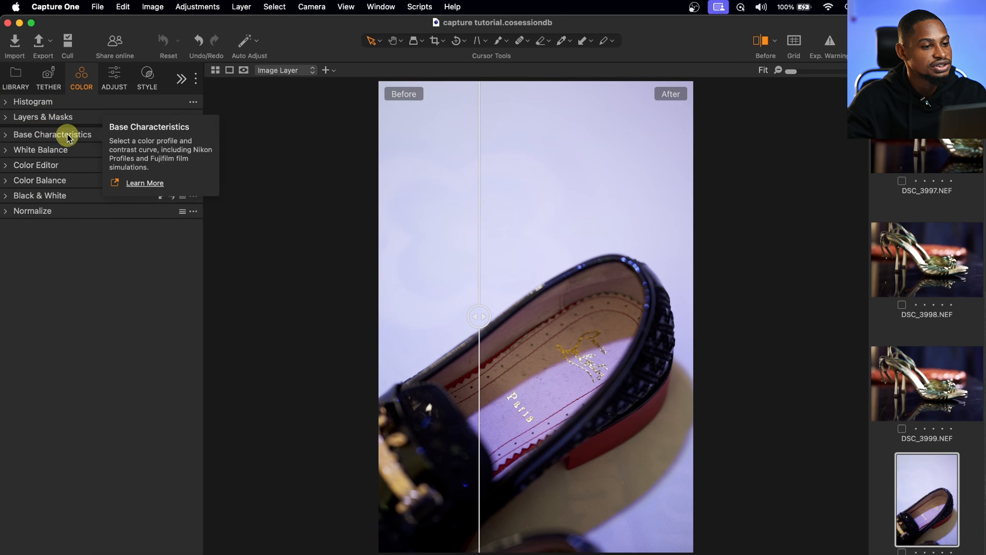
{"action": "left_click_drag", "start_coordinate": [68, 139], "coordinate": [9, 99]}
{"action": "left_click", "coordinate": [7, 101]}
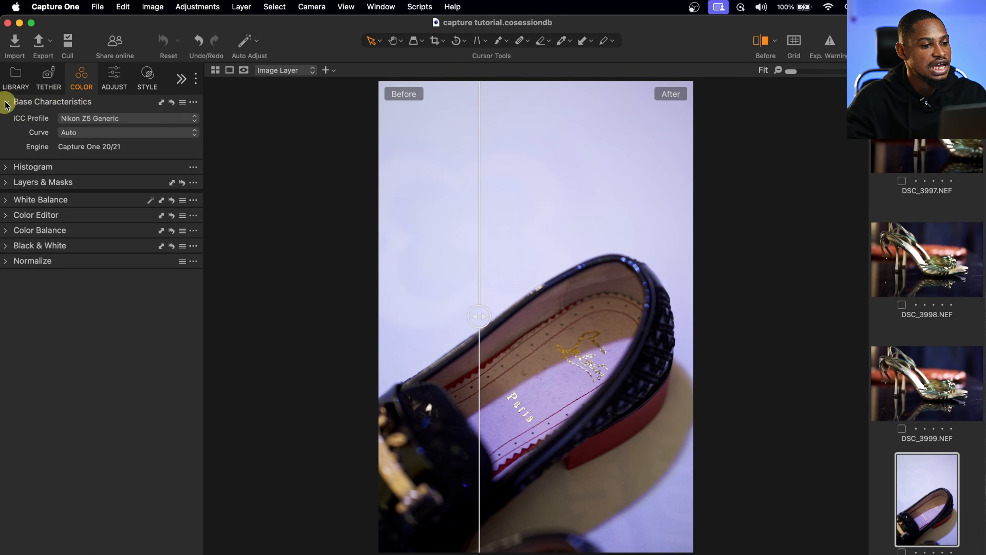
Step: Expand the Histogram and Layers & Masks tools and move Layers & Masks above Base Characteristics
{"action": "left_click", "coordinate": [5, 166]}
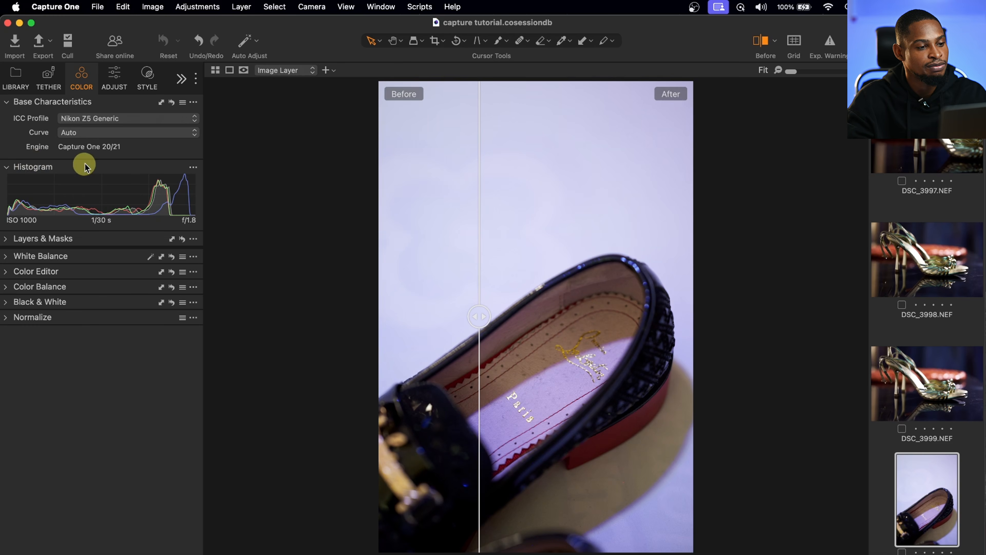
{"action": "left_click", "coordinate": [6, 238]}
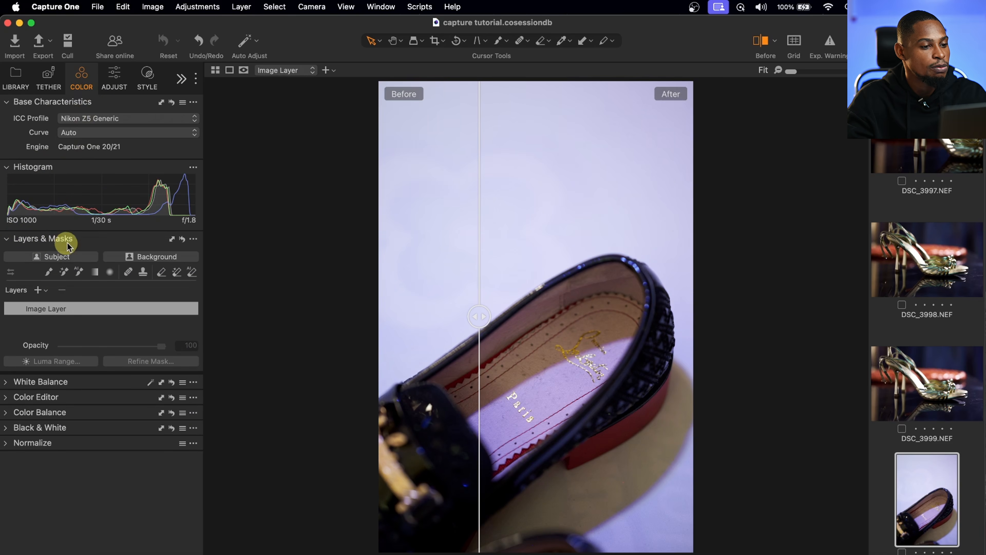
{"action": "left_click_drag", "start_coordinate": [69, 241], "coordinate": [59, 103]}
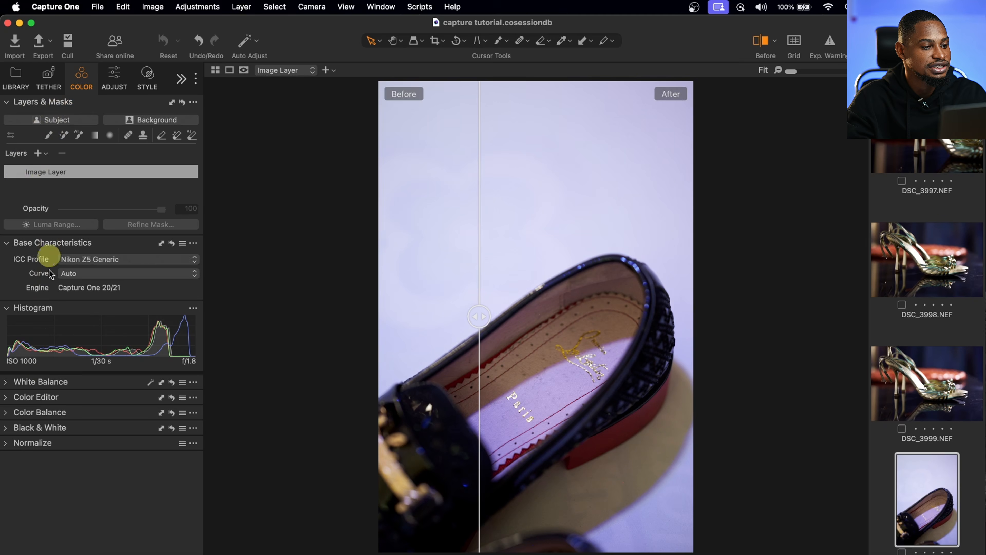
Step: Expand the White Balance tool and place it directly below Layers & Masks in the Color tools
{"action": "left_click", "coordinate": [8, 383]}
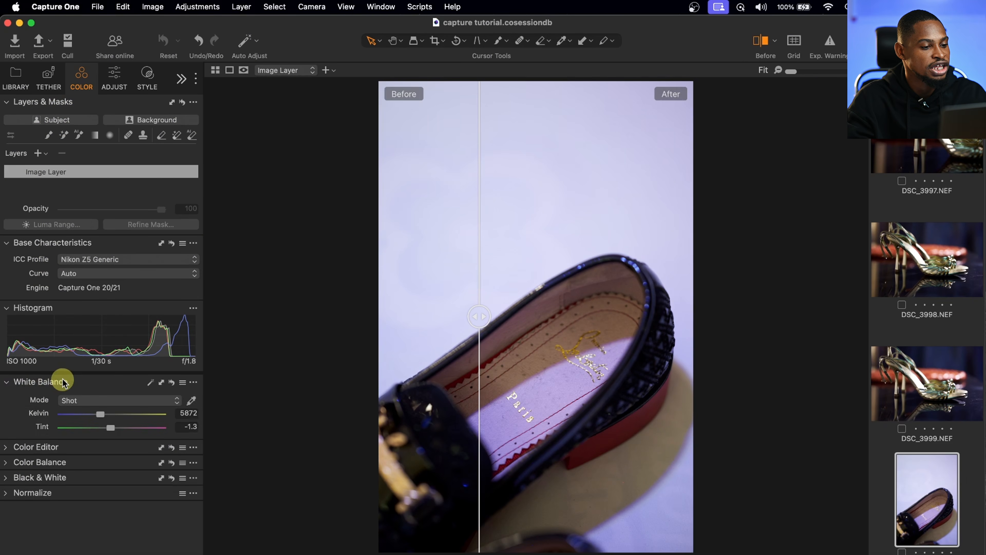
{"action": "mouse_move", "coordinate": [64, 382]}
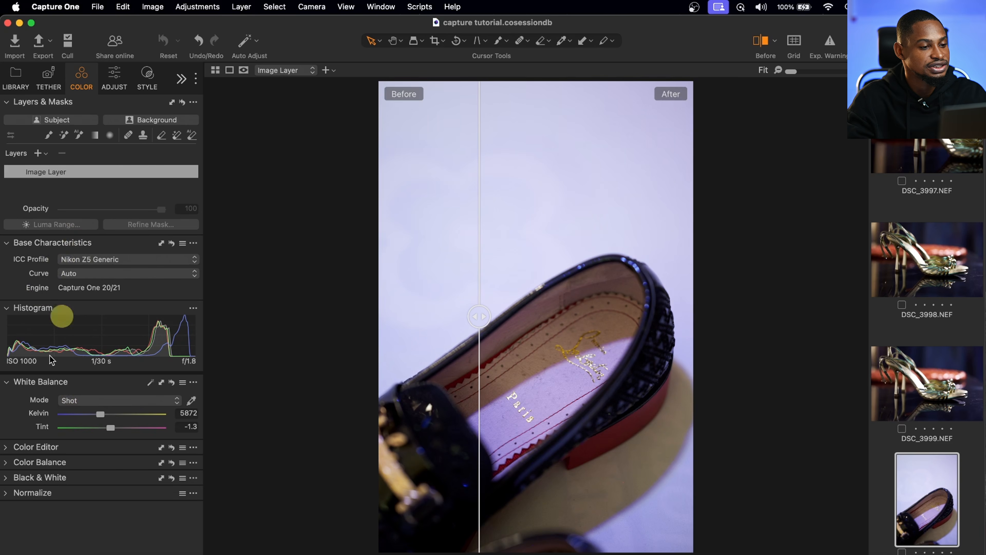
{"action": "left_click_drag", "start_coordinate": [72, 387], "coordinate": [71, 249]}
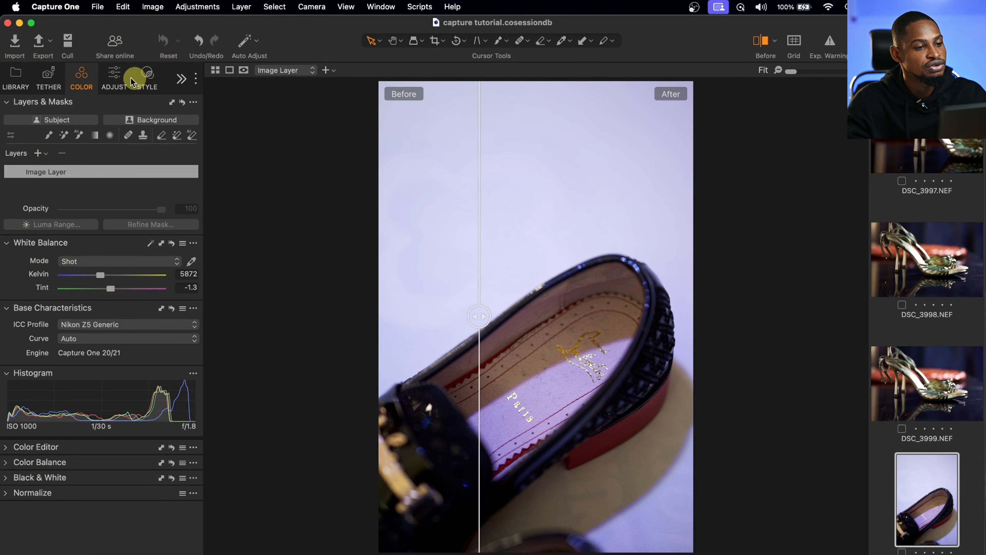
Step: In the Adjust tools, move White Balance above Style Brushes and remove the Style Brushes tool
{"action": "left_click", "coordinate": [116, 77]}
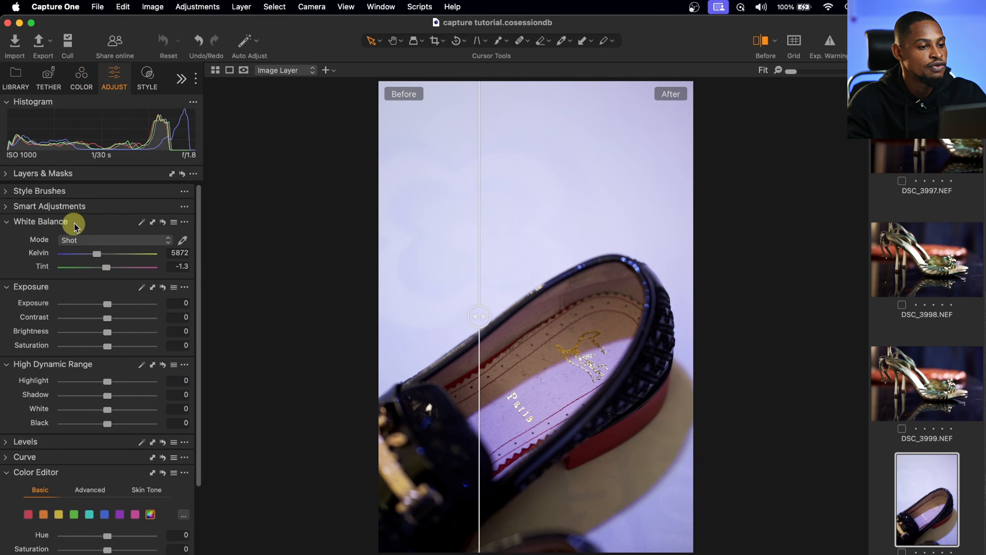
{"action": "mouse_move", "coordinate": [74, 226]}
{"action": "left_mouse_down"}
{"action": "mouse_move", "coordinate": [79, 189]}
{"action": "mouse_move", "coordinate": [70, 215]}
{"action": "mouse_move", "coordinate": [72, 193]}
{"action": "left_mouse_up"}
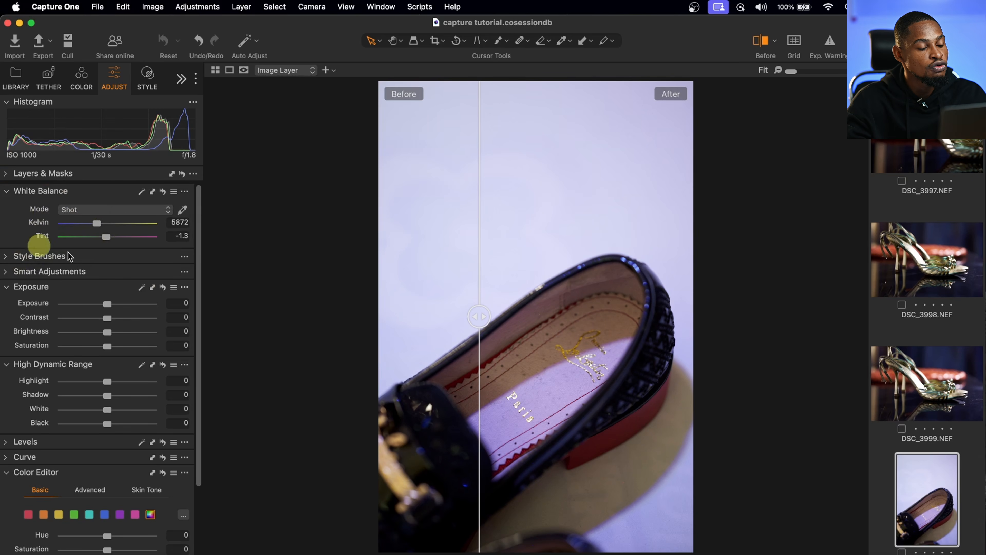
{"action": "left_click", "coordinate": [39, 256]}
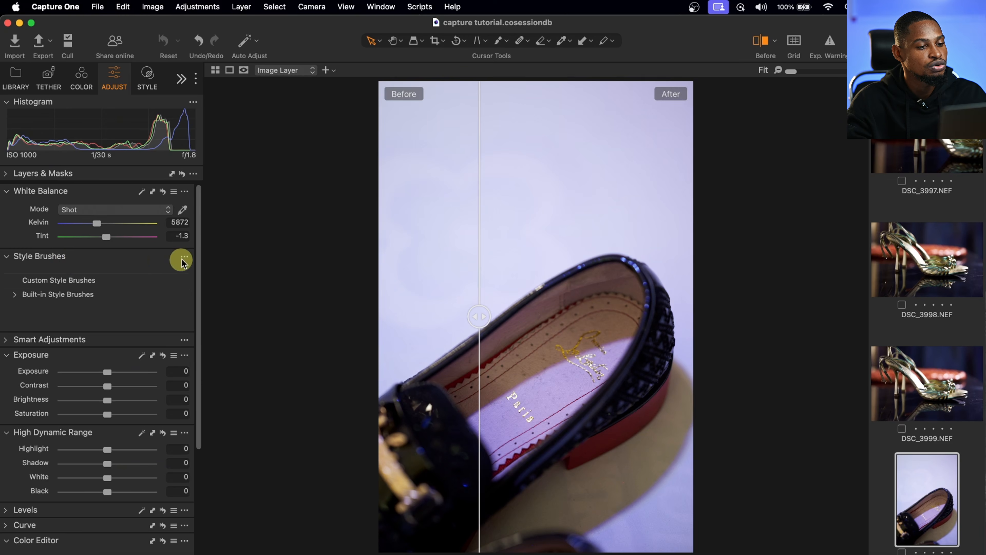
{"action": "right_click", "coordinate": [163, 257]}
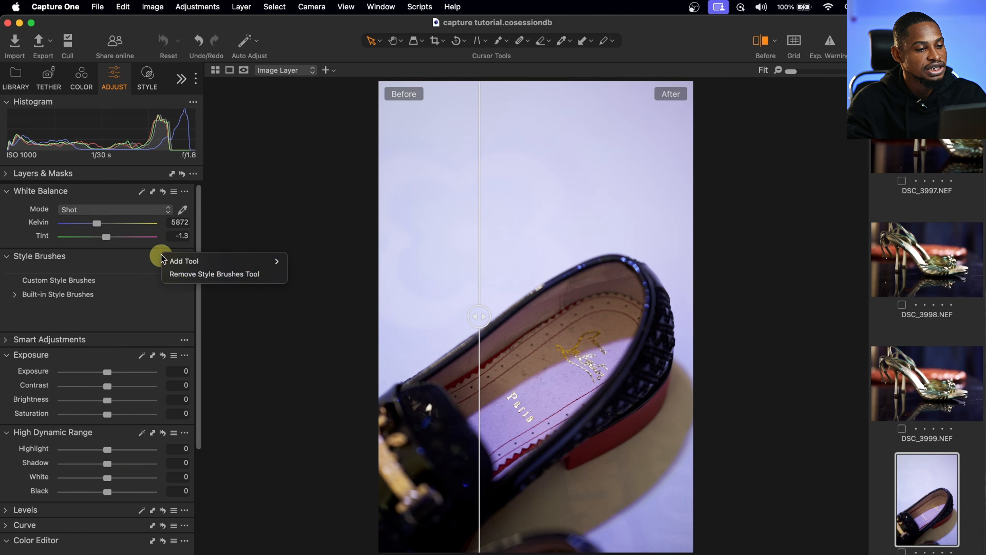
{"action": "left_click", "coordinate": [205, 276]}
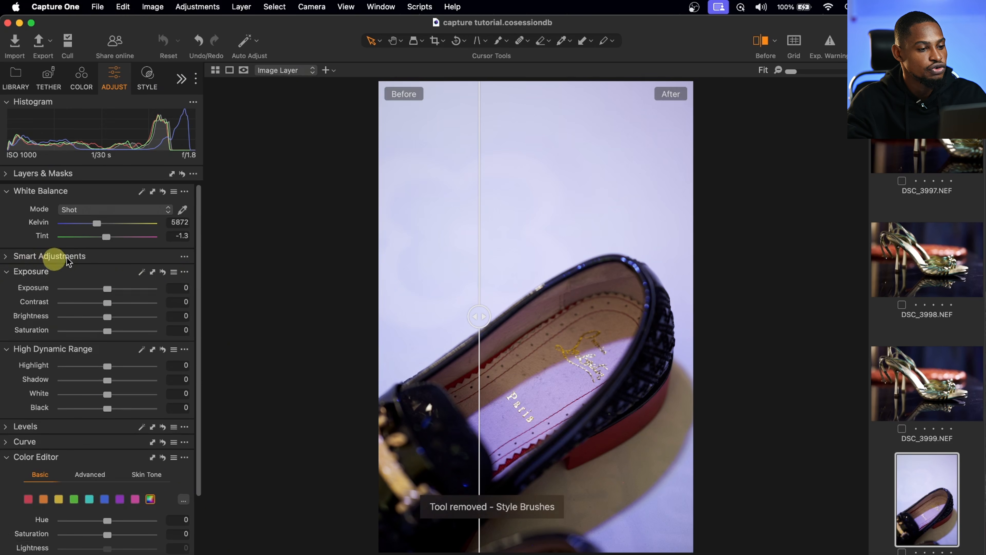
Step: Remove the Smart Adjustments tool from the Adjust tools
{"action": "mouse_move", "coordinate": [58, 260]}
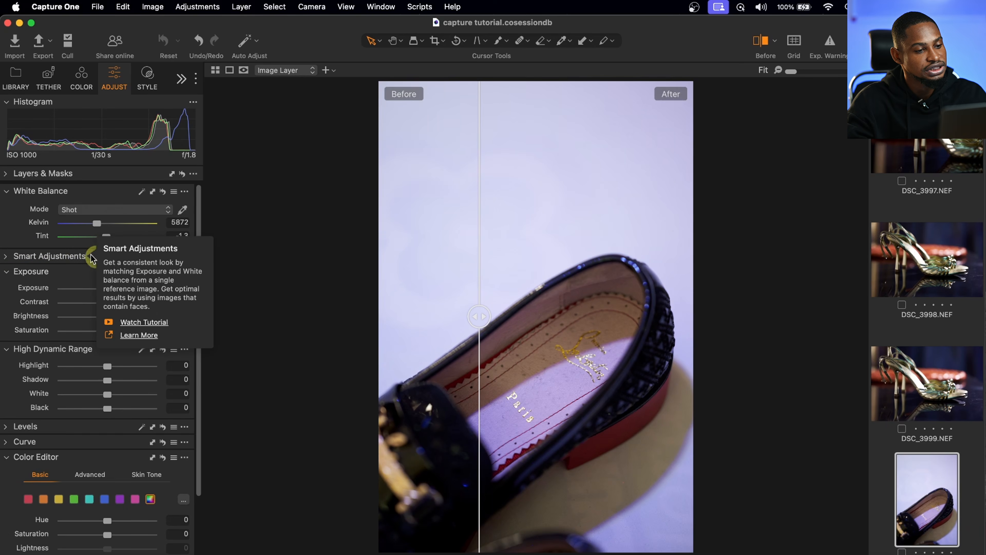
{"action": "right_click", "coordinate": [78, 260]}
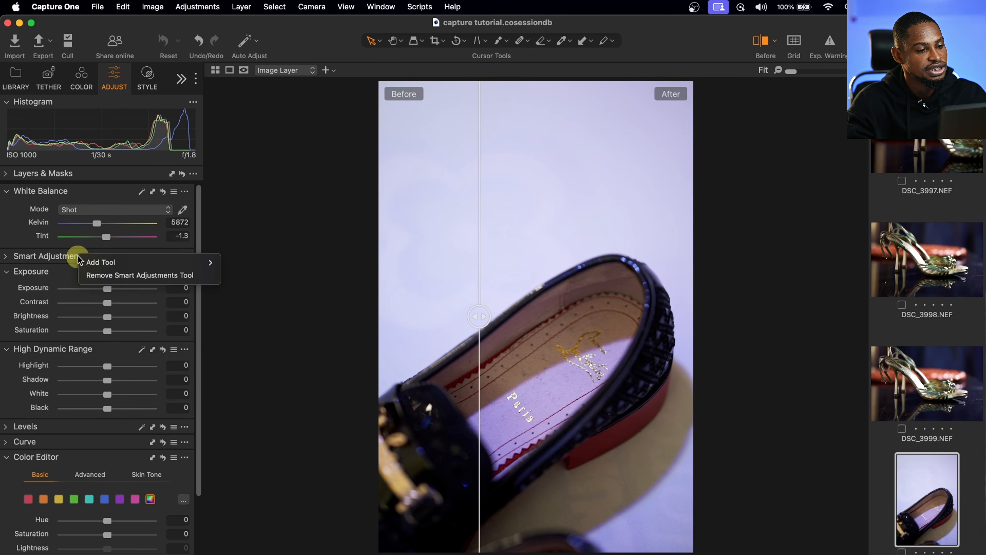
{"action": "left_click", "coordinate": [128, 276]}
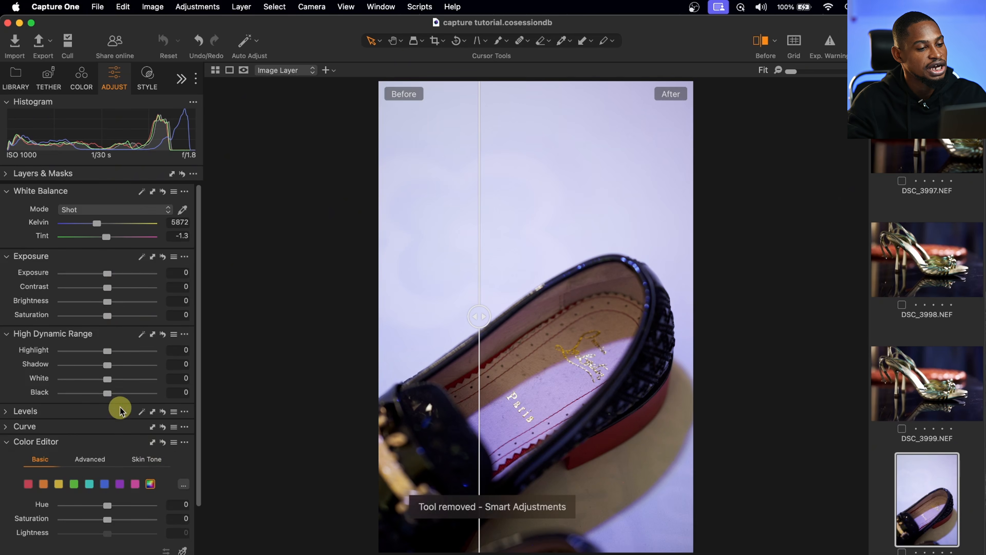
Step: Remove the Curve and Exposure tools from the Adjust tools
{"action": "scroll", "coordinate": [120, 410], "scroll_direction": "down", "scroll_amount": 3}
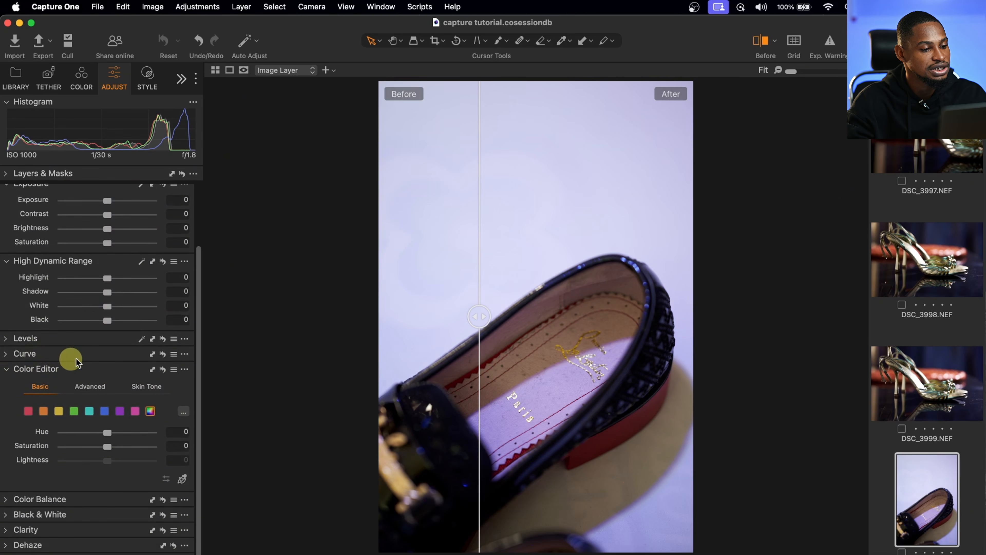
{"action": "right_click", "coordinate": [102, 357]}
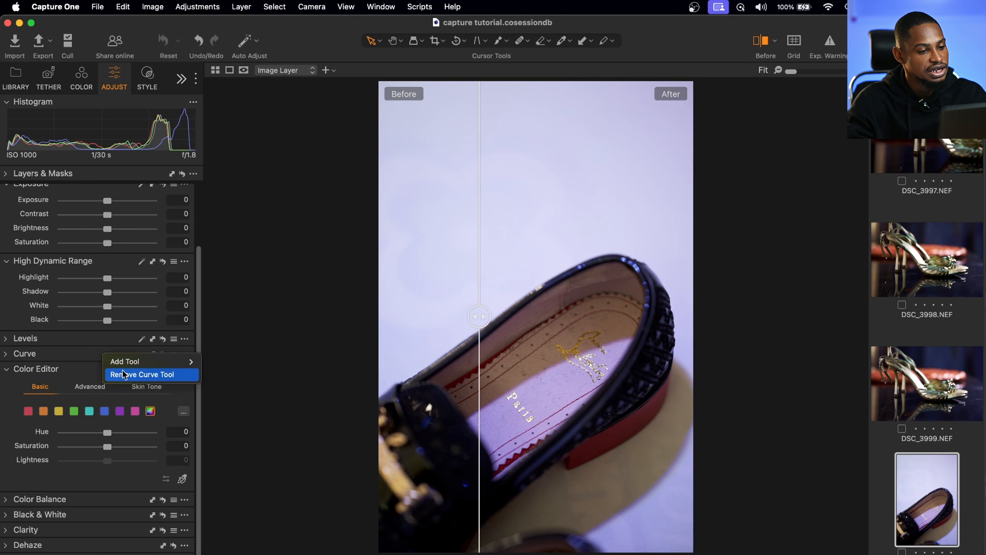
{"action": "left_click", "coordinate": [138, 375]}
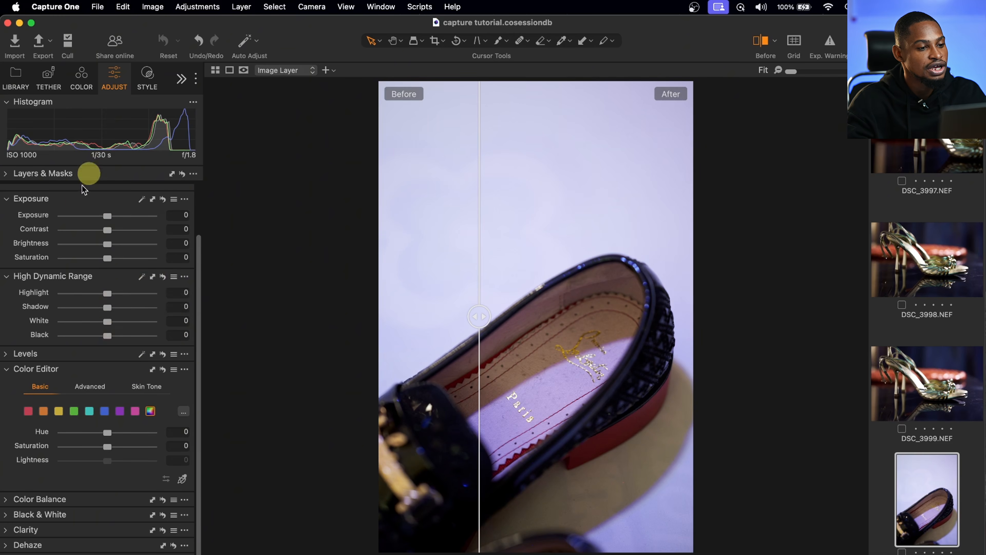
{"action": "right_click", "coordinate": [79, 198]}
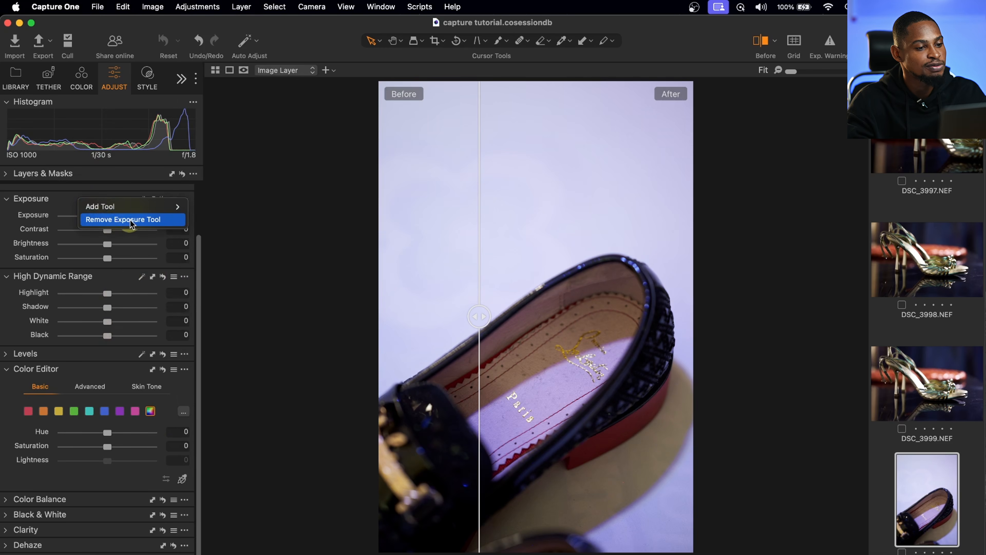
{"action": "left_click", "coordinate": [140, 220]}
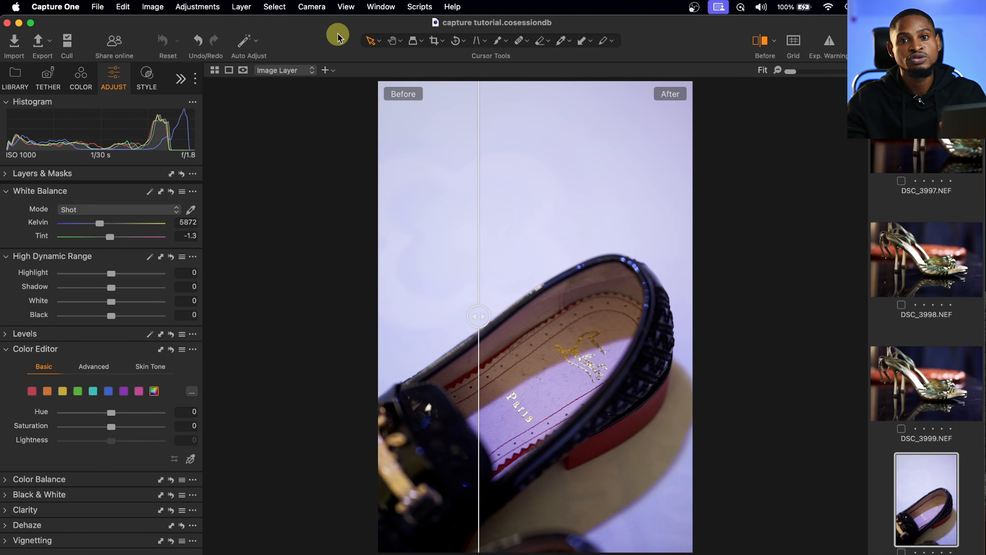
Step: Create a floating Curve tool over the photo
{"action": "left_click", "coordinate": [377, 8]}
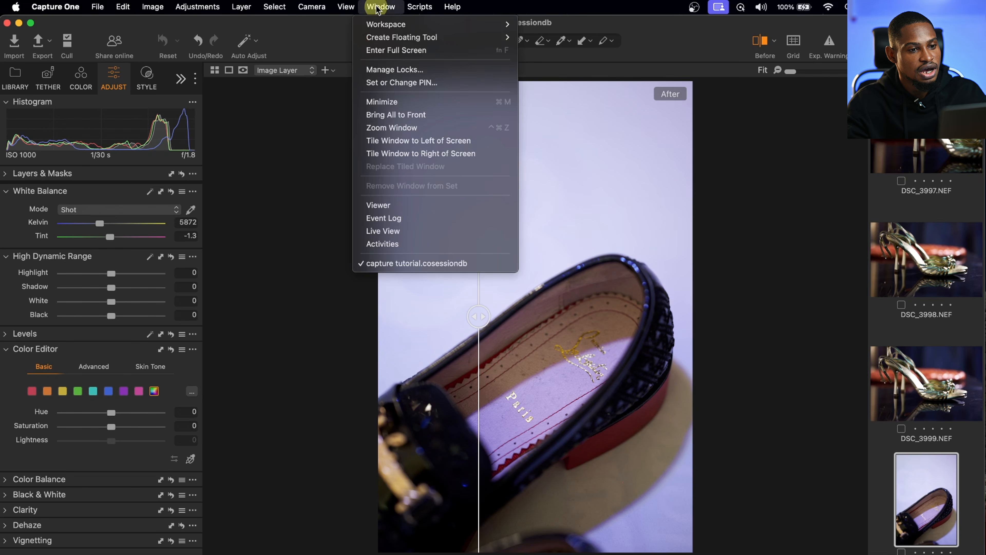
{"action": "mouse_move", "coordinate": [407, 37]}
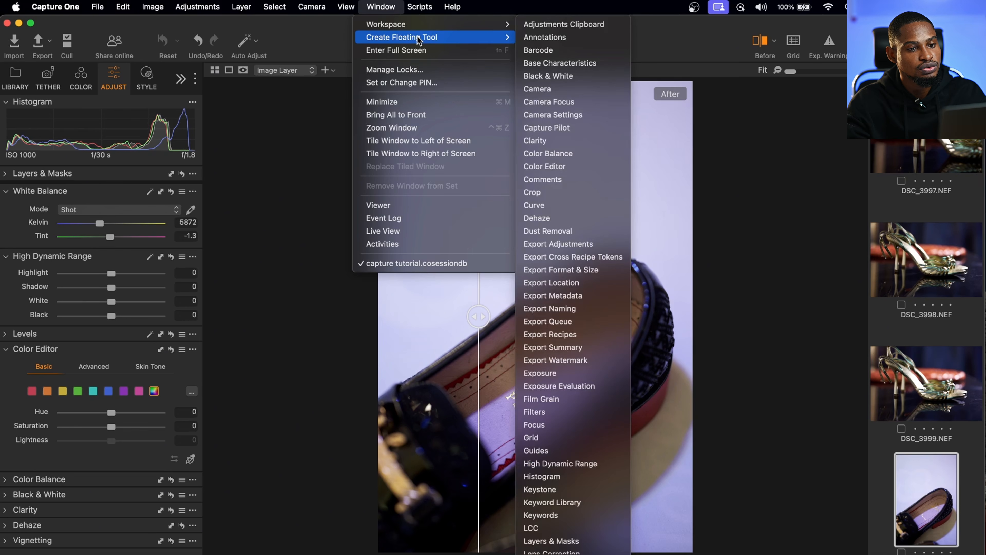
{"action": "left_click", "coordinate": [553, 207]}
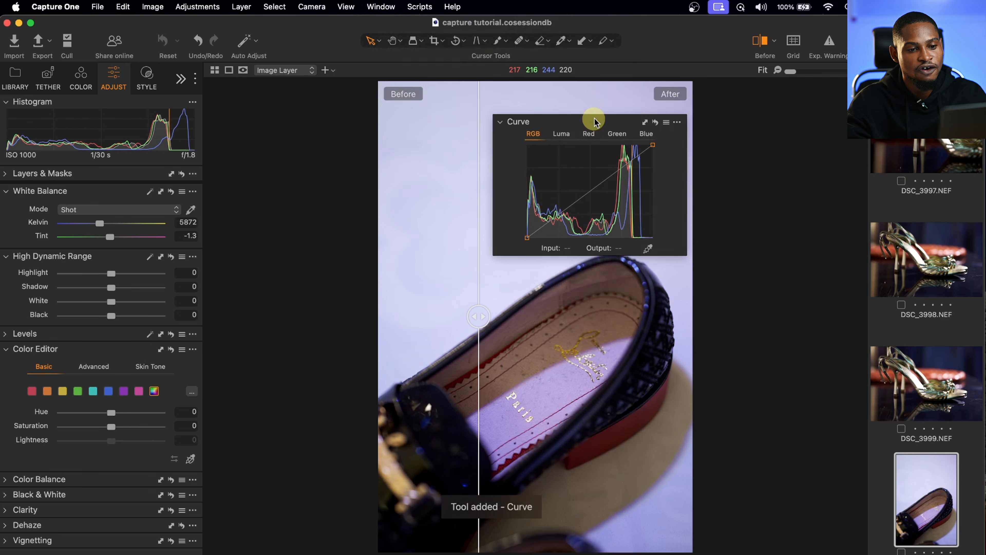
Step: Dock the floating Curve tool into the Adjust tools, place it directly below Levels and expand it
{"action": "left_click_drag", "start_coordinate": [594, 121], "coordinate": [37, 275]}
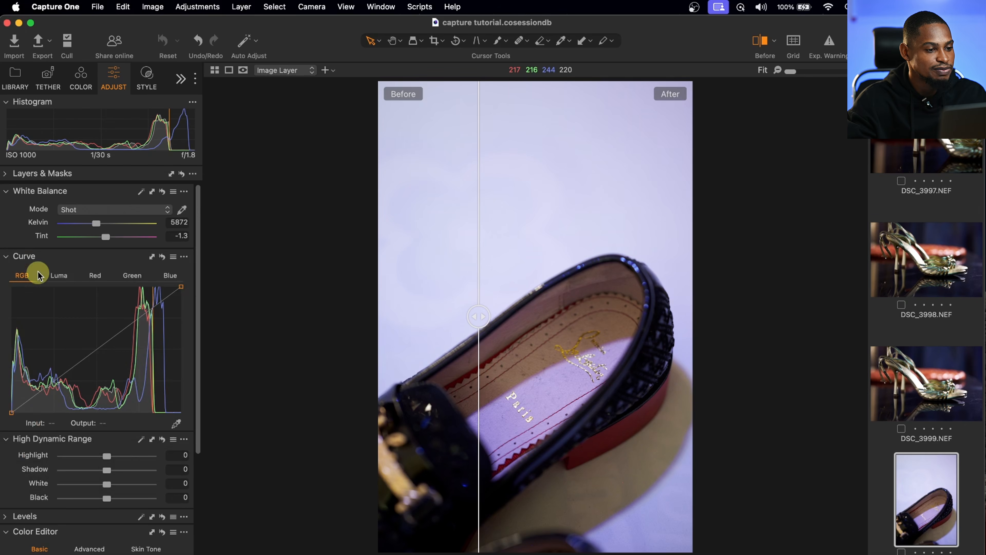
{"action": "left_click", "coordinate": [6, 258]}
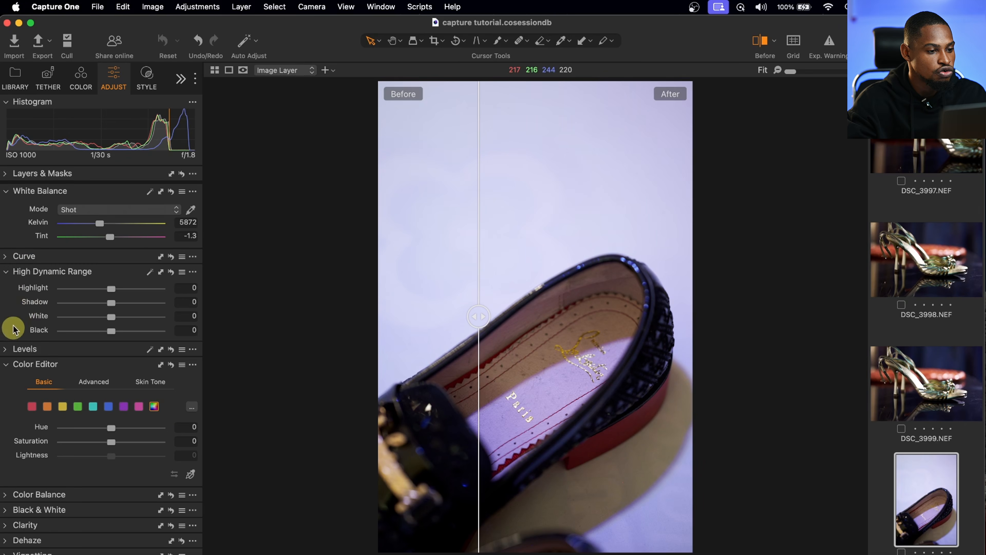
{"action": "left_click_drag", "start_coordinate": [92, 254], "coordinate": [88, 348]}
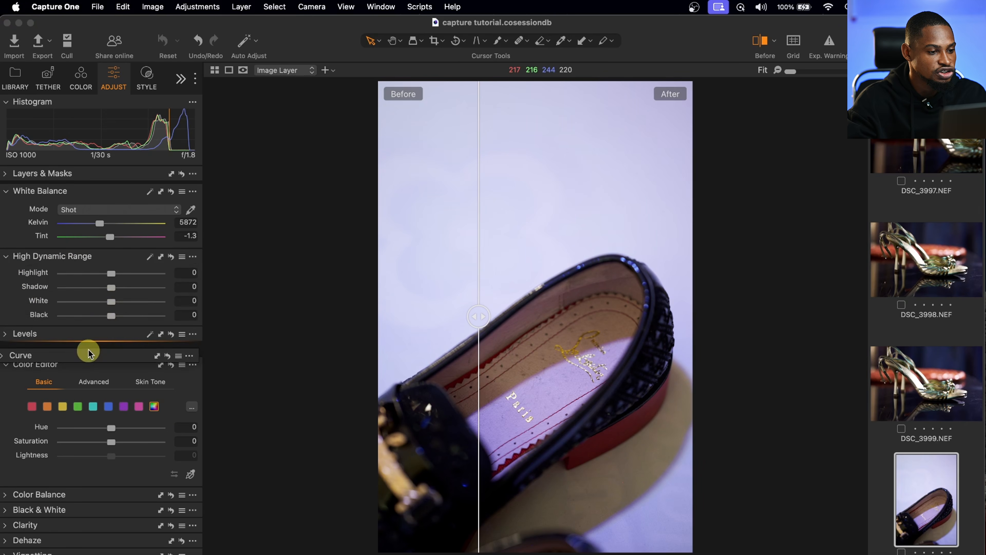
{"action": "left_click", "coordinate": [7, 349]}
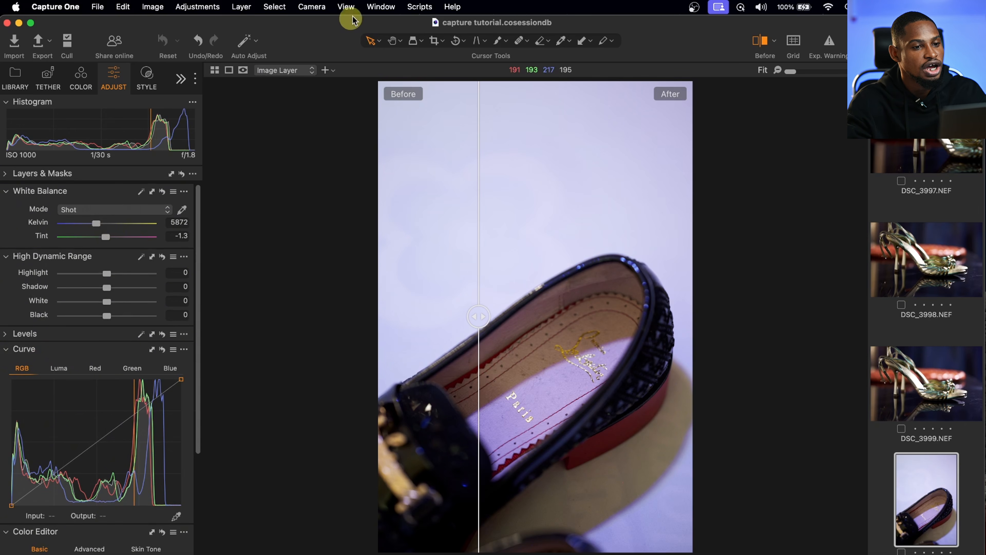
Step: Create a floating Exposure tool and dock it in the Adjust tools between White Balance and High Dynamic Range
{"action": "left_click", "coordinate": [381, 8]}
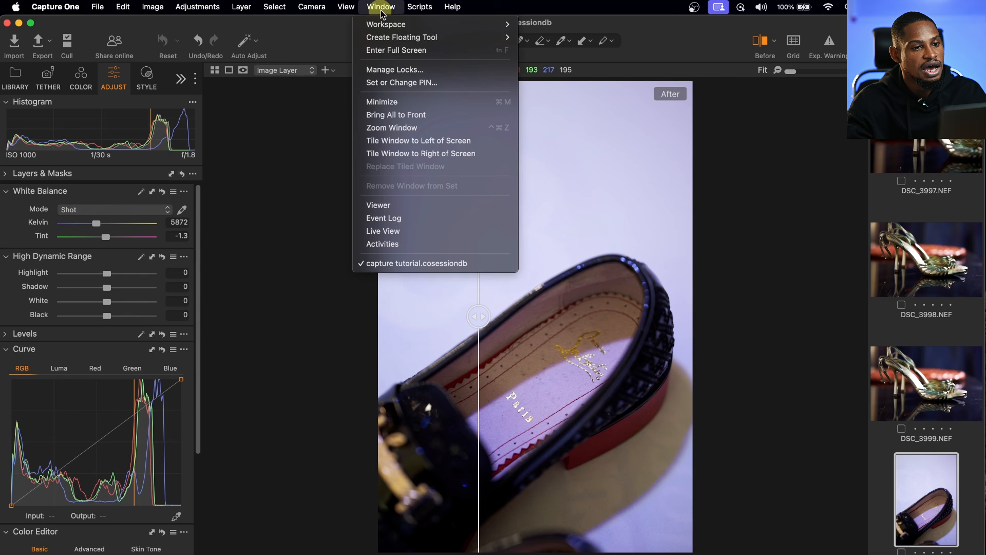
{"action": "mouse_move", "coordinate": [430, 43]}
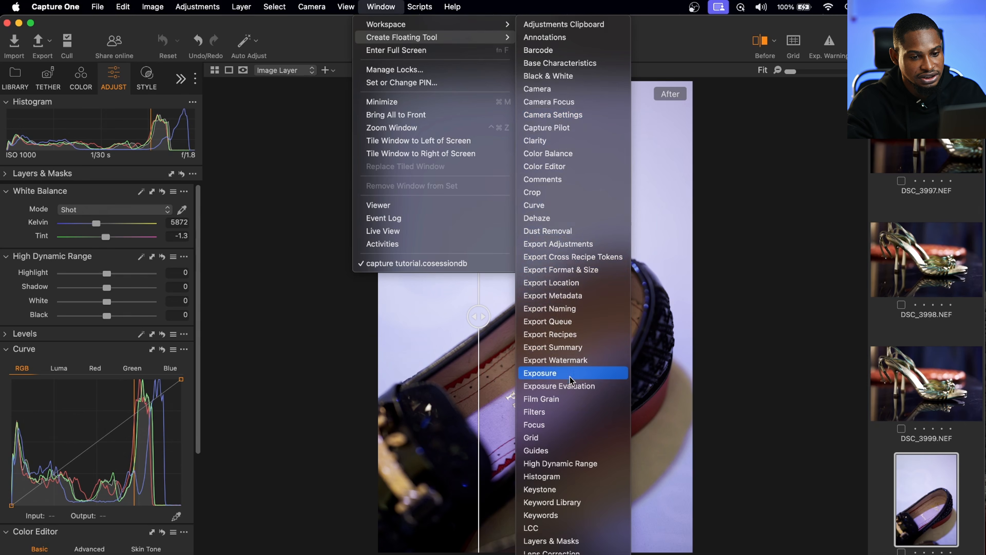
{"action": "left_click", "coordinate": [558, 378]}
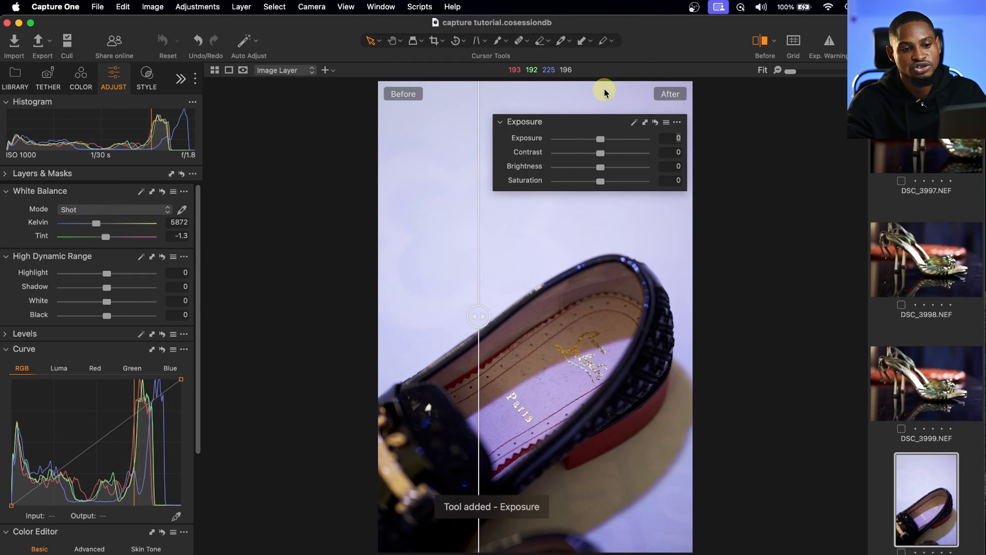
{"action": "left_click_drag", "start_coordinate": [604, 123], "coordinate": [106, 262]}
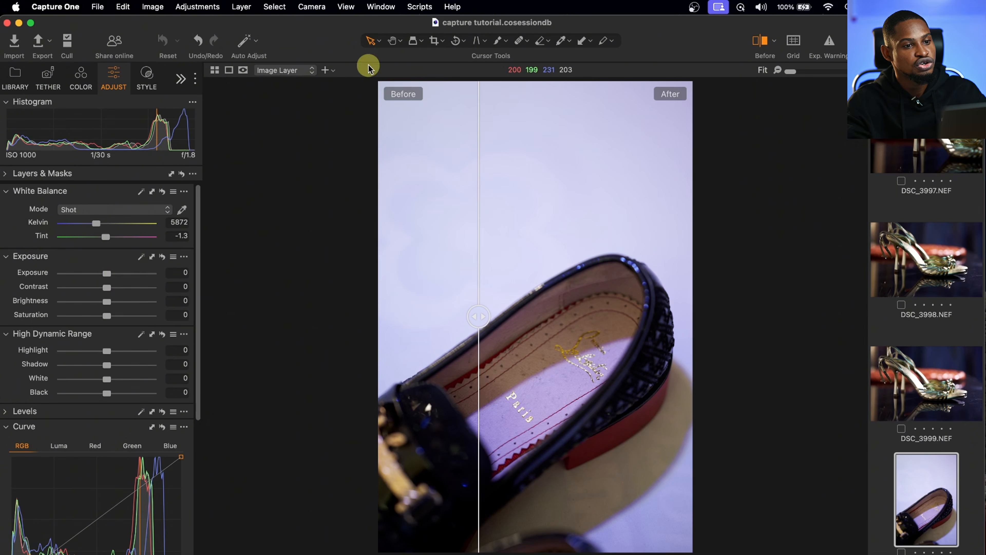
Step: Add the Grid tool to the Adjust tools below White Balance and remove it again
{"action": "left_click", "coordinate": [381, 7]}
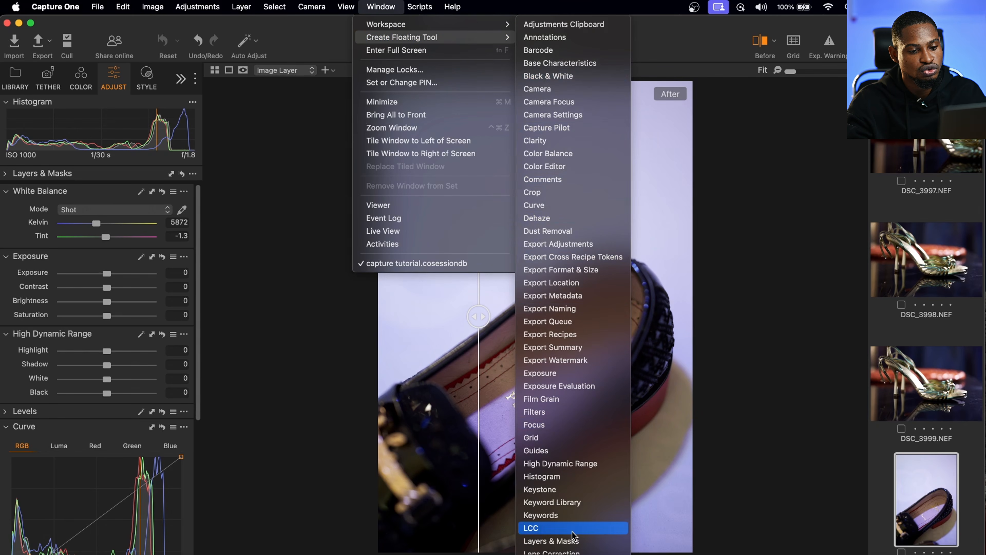
{"action": "scroll", "coordinate": [579, 489], "scroll_direction": "down", "scroll_amount": 5}
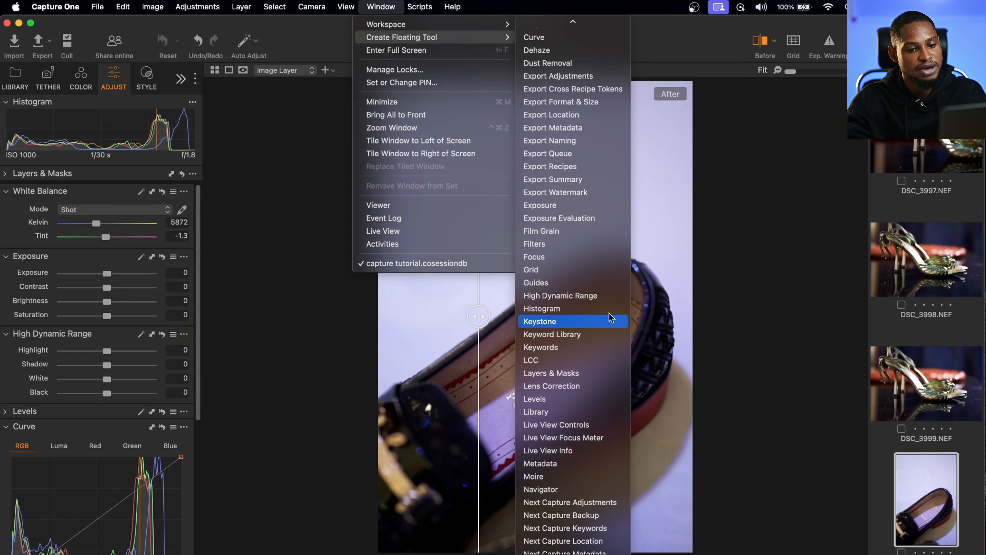
{"action": "left_click", "coordinate": [559, 272]}
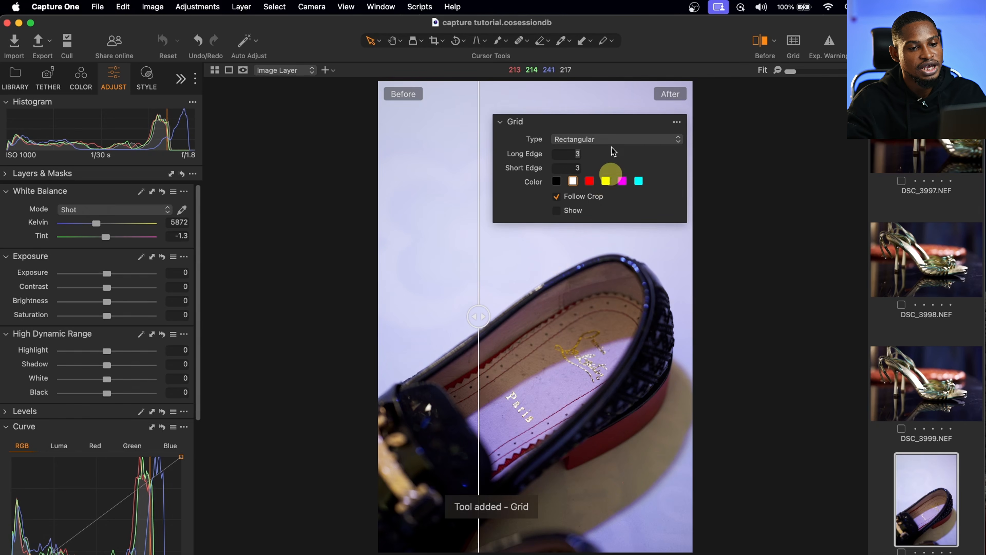
{"action": "left_click_drag", "start_coordinate": [613, 123], "coordinate": [102, 274]}
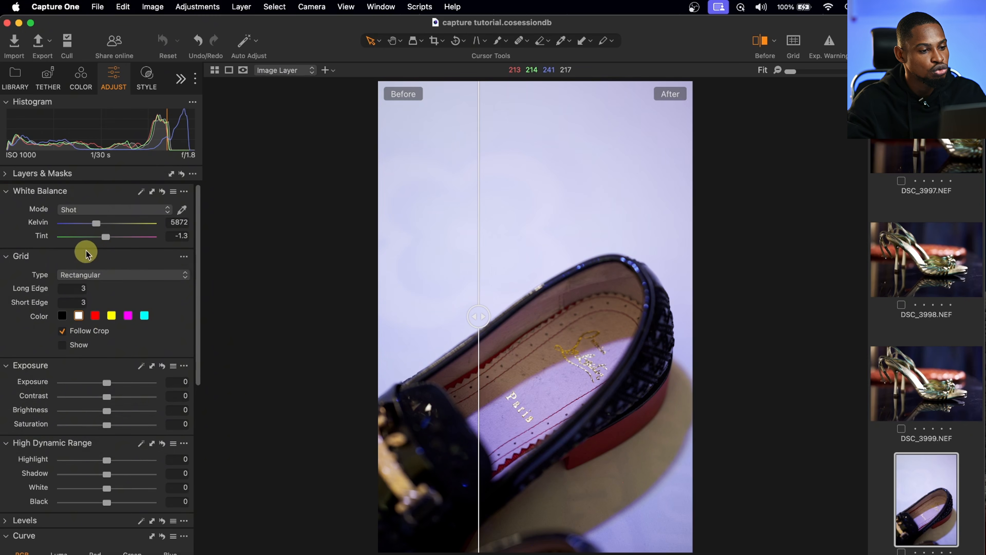
{"action": "right_click", "coordinate": [133, 256]}
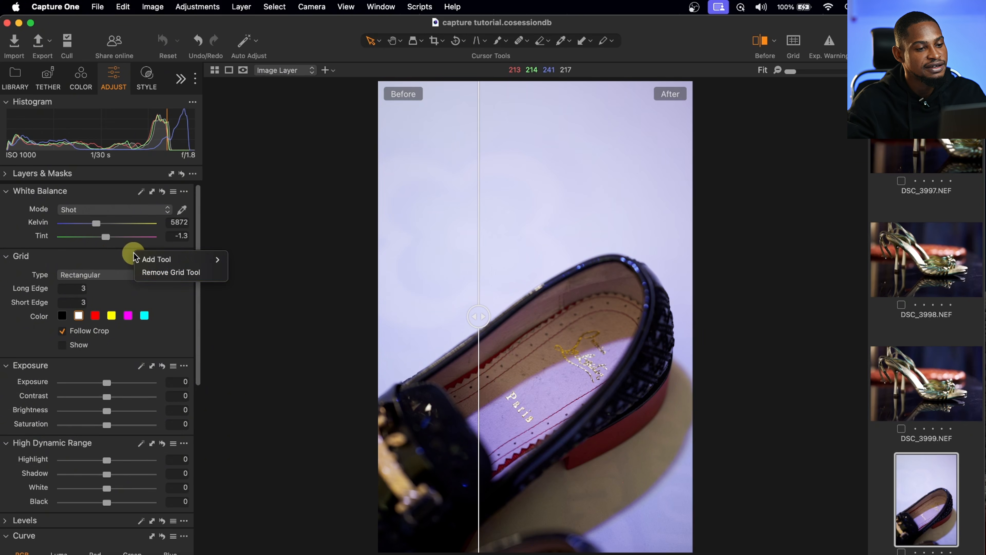
{"action": "left_click", "coordinate": [194, 273]}
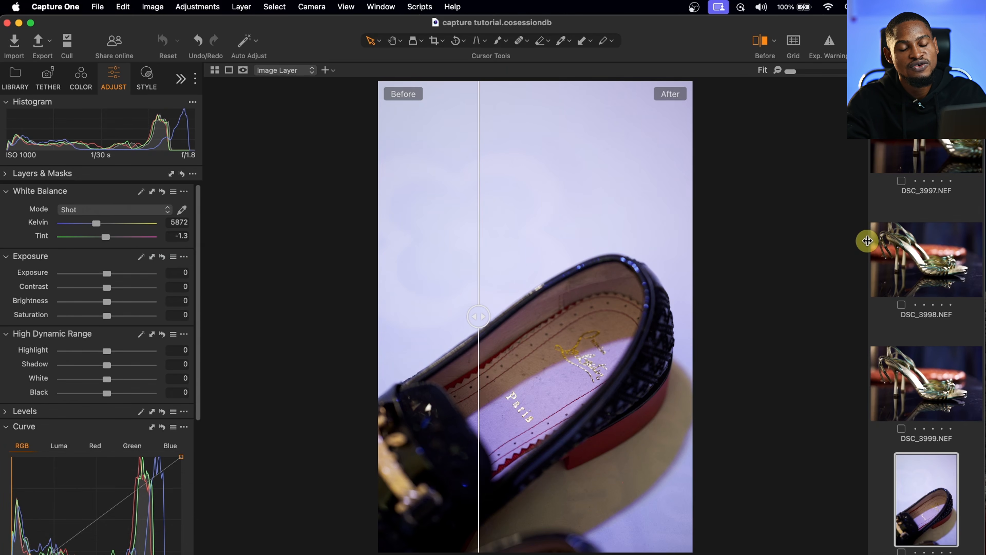
Step: Show photo DSC_3997.NEF and move the before/after divider to the photo's left edge
{"action": "left_click", "coordinate": [889, 159]}
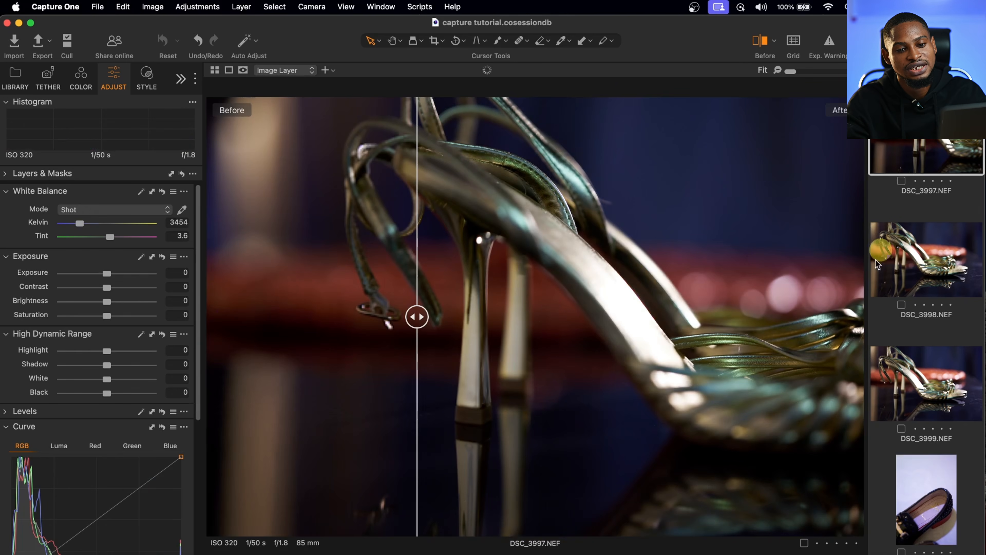
{"action": "left_click_drag", "start_coordinate": [867, 290], "coordinate": [962, 260]}
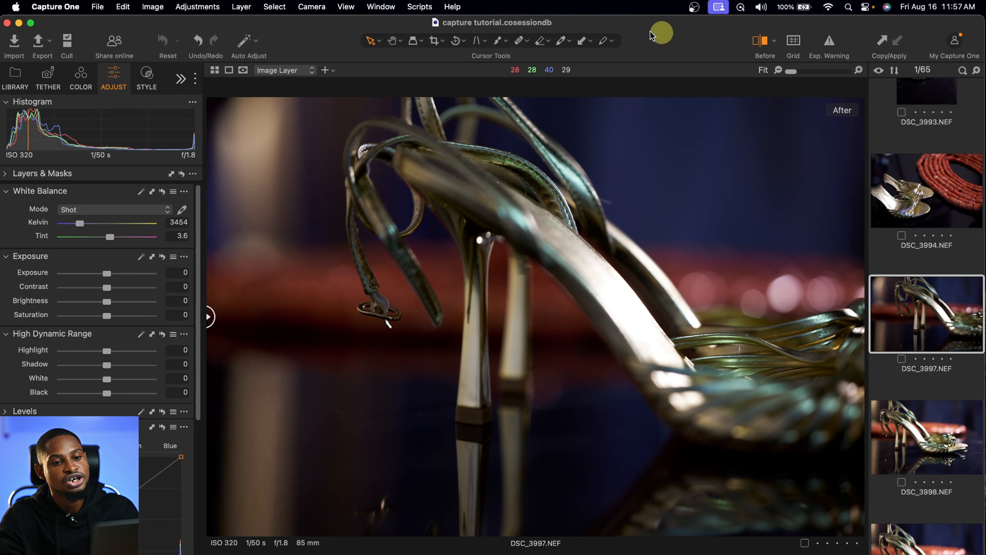
Step: Customize the toolbar by removing Before/After and Exposure Warning and adding Rotate beside Grid
{"action": "right_click", "coordinate": [673, 40]}
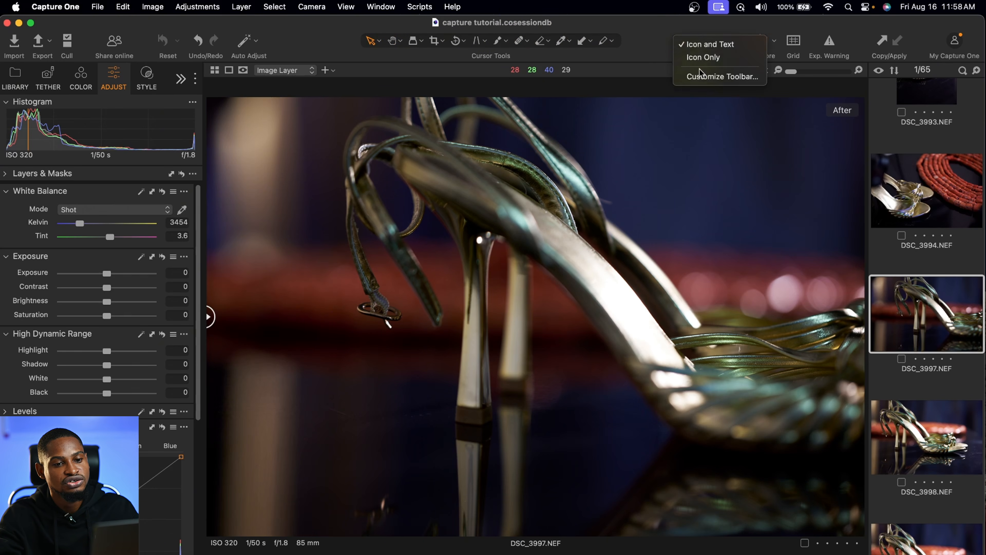
{"action": "left_click", "coordinate": [712, 76]}
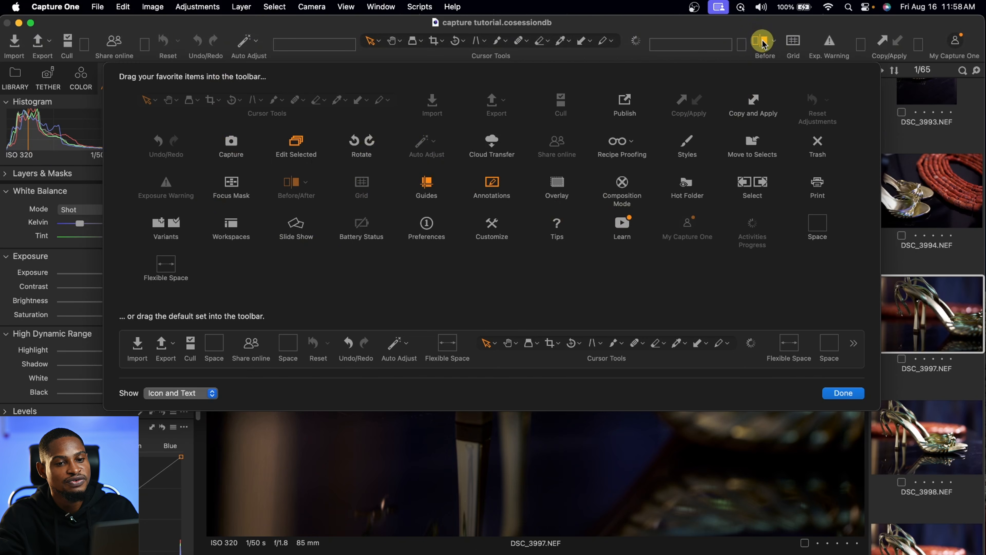
{"action": "left_click_drag", "start_coordinate": [763, 43], "coordinate": [597, 281]}
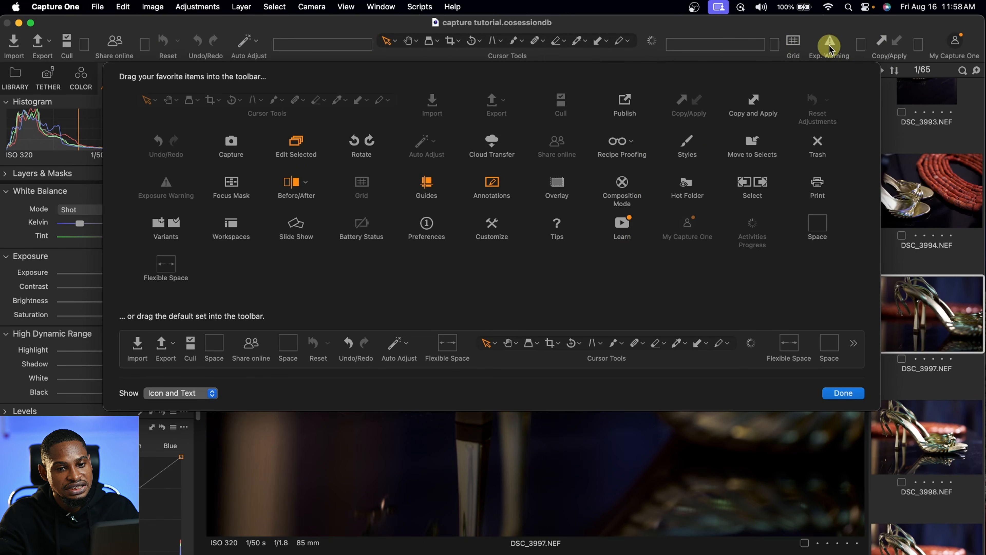
{"action": "left_click_drag", "start_coordinate": [829, 43], "coordinate": [445, 292]}
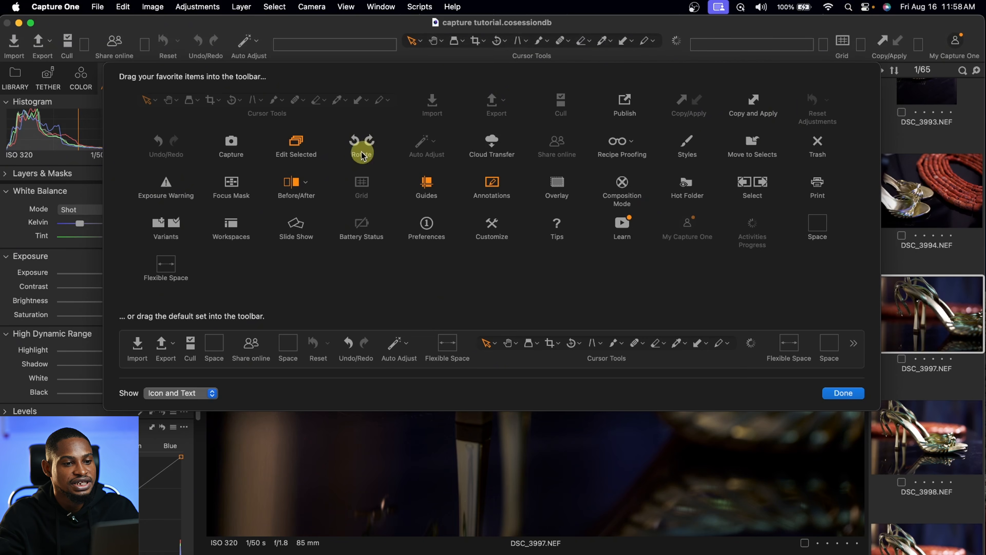
{"action": "left_click_drag", "start_coordinate": [361, 150], "coordinate": [802, 49]}
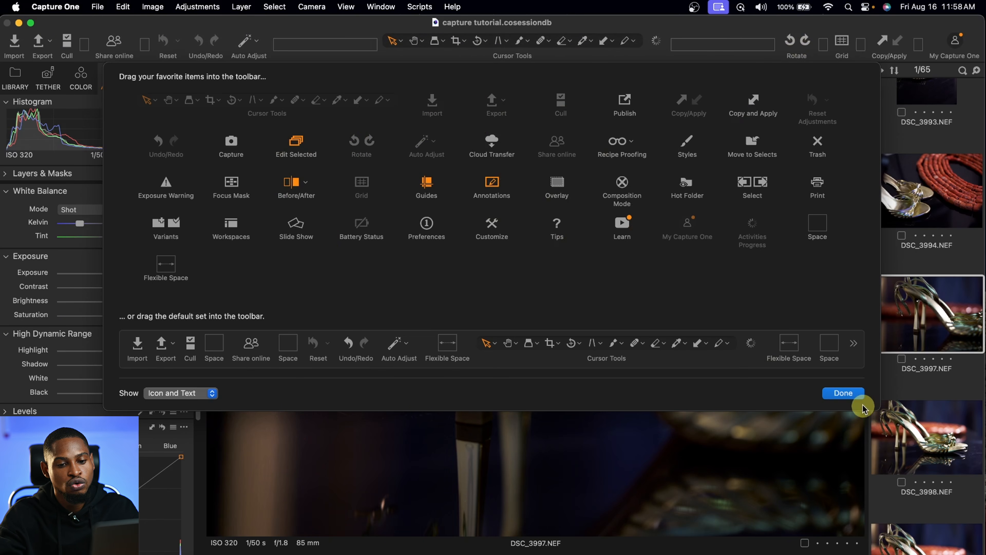
{"action": "left_click", "coordinate": [844, 393]}
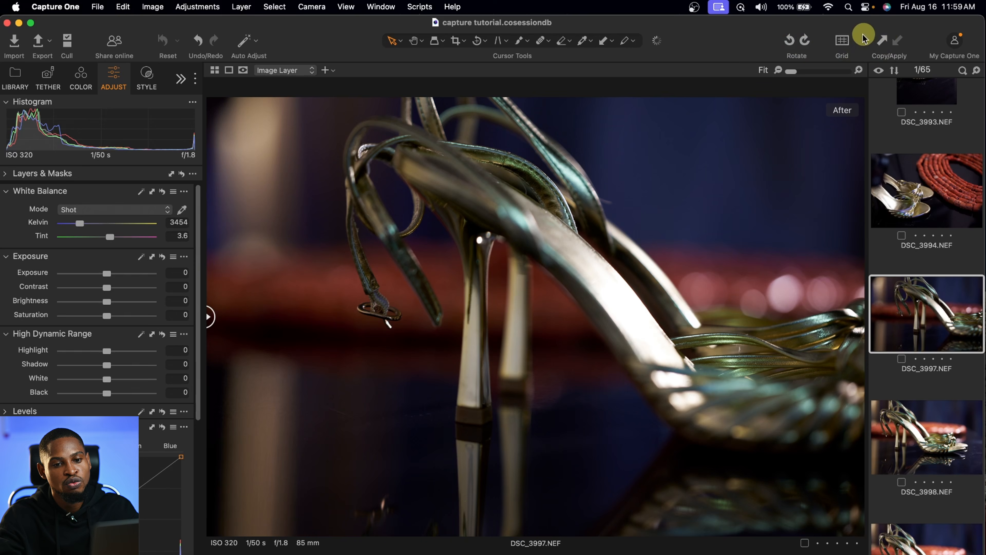
Step: Remove Rotate from the toolbar and put Before/After and Exposure Warning back on either side of Grid
{"action": "right_click", "coordinate": [742, 37]}
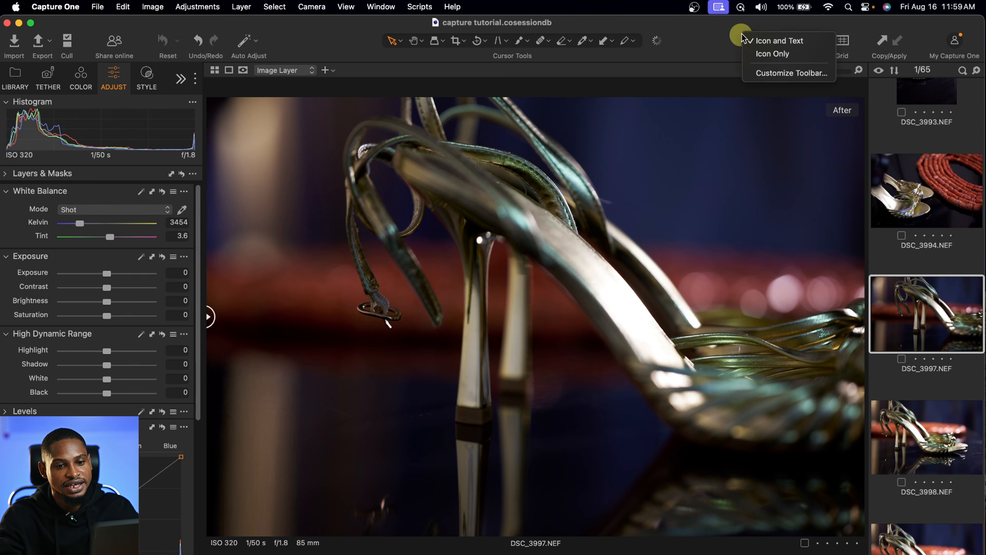
{"action": "left_click", "coordinate": [781, 74]}
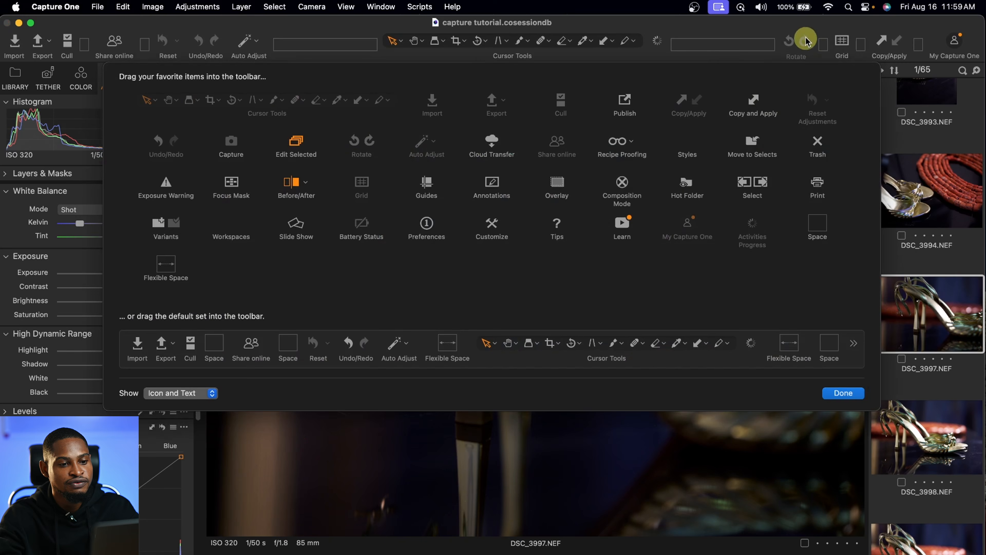
{"action": "left_click_drag", "start_coordinate": [806, 41], "coordinate": [536, 272]}
{"action": "left_click_drag", "start_coordinate": [285, 183], "coordinate": [812, 41]}
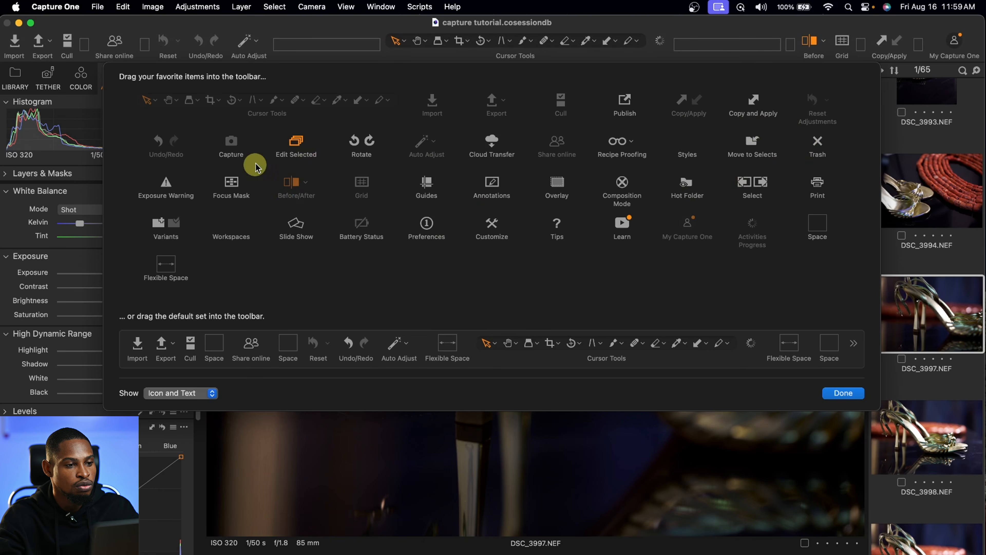
{"action": "left_click_drag", "start_coordinate": [849, 28], "coordinate": [848, 49]}
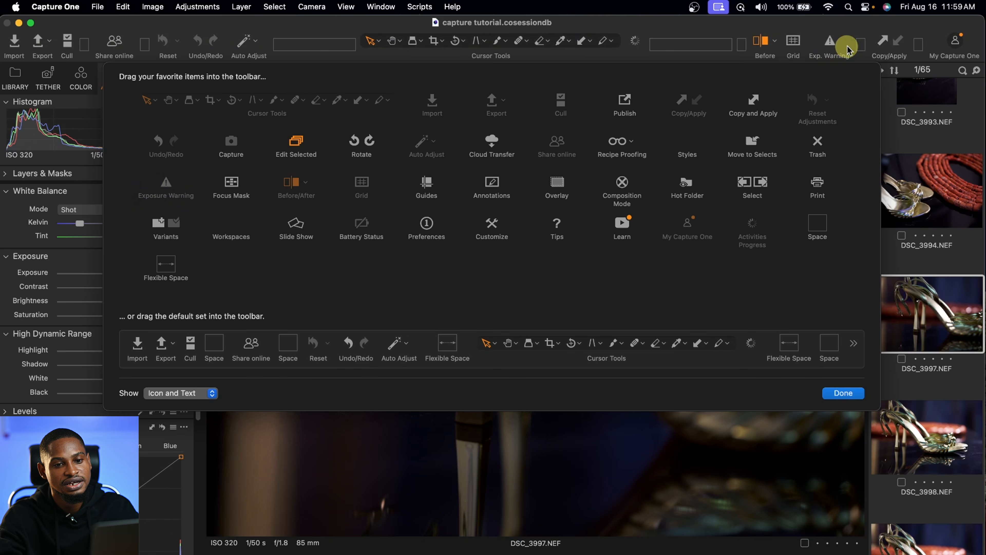
{"action": "left_click", "coordinate": [852, 393]}
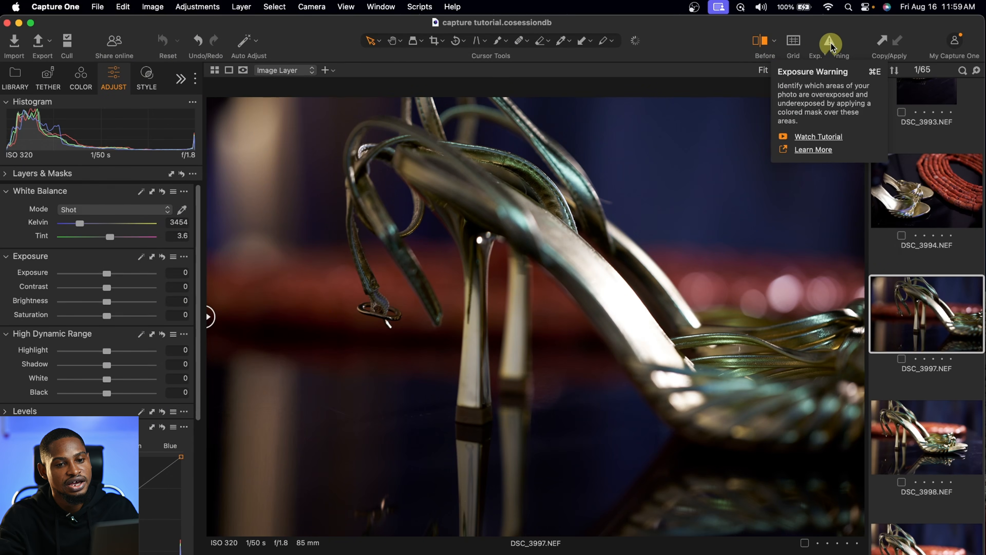
Step: Customize the toolbar so the Cursor Tools come after the Activities Progress item
{"action": "right_click", "coordinate": [701, 39]}
{"action": "left_click", "coordinate": [313, 37]}
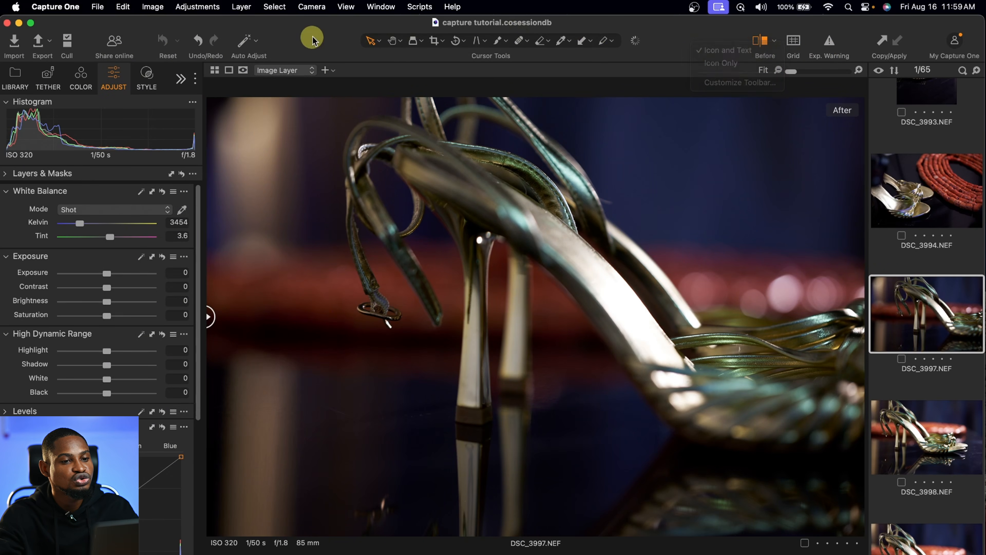
{"action": "right_click", "coordinate": [686, 37]}
{"action": "left_click", "coordinate": [735, 74]}
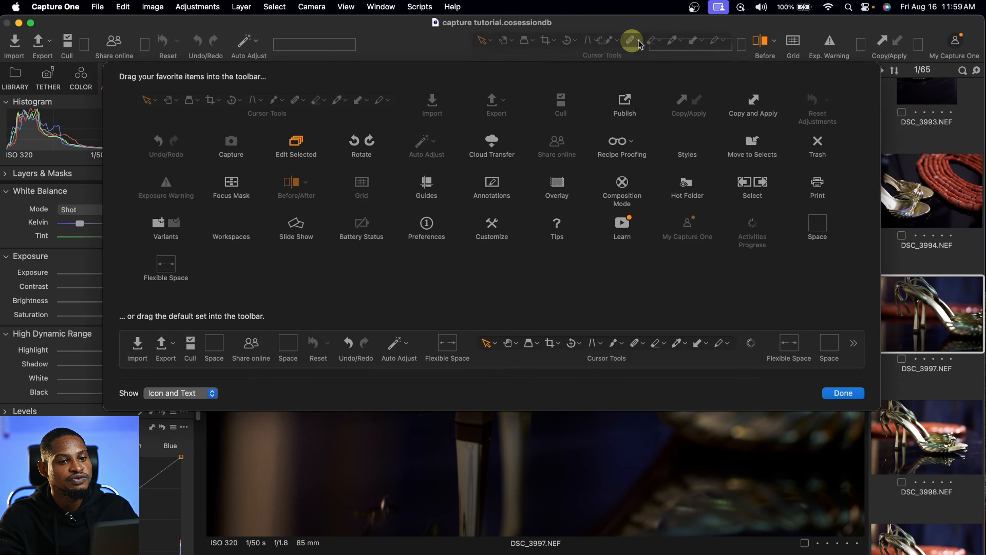
{"action": "left_click_drag", "start_coordinate": [483, 42], "coordinate": [564, 47]}
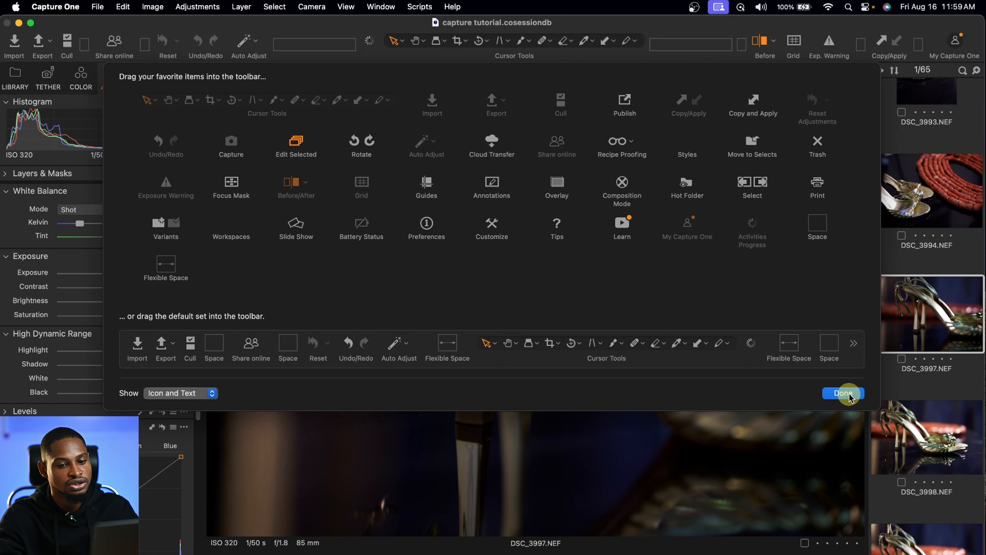
{"action": "left_click", "coordinate": [845, 393]}
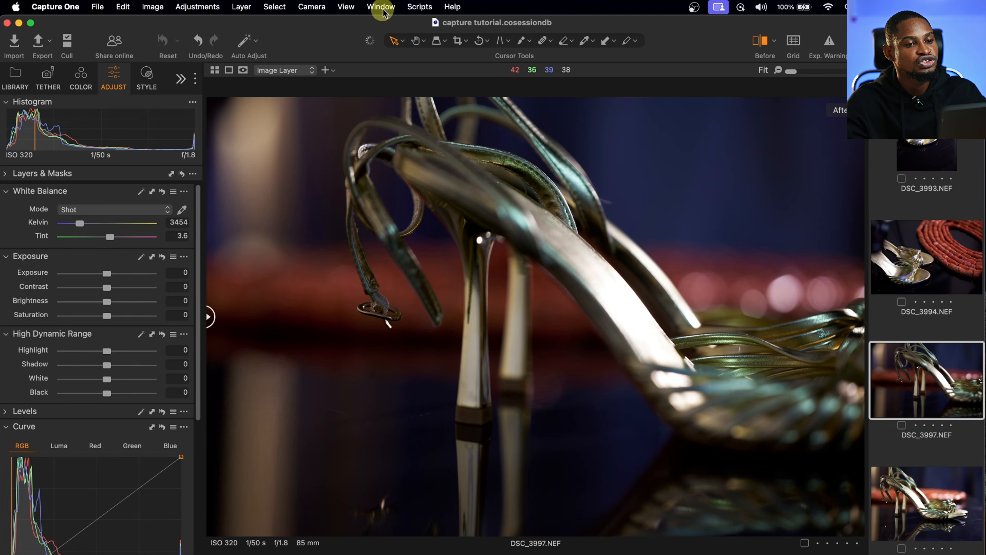
{"action": "left_click", "coordinate": [381, 6]}
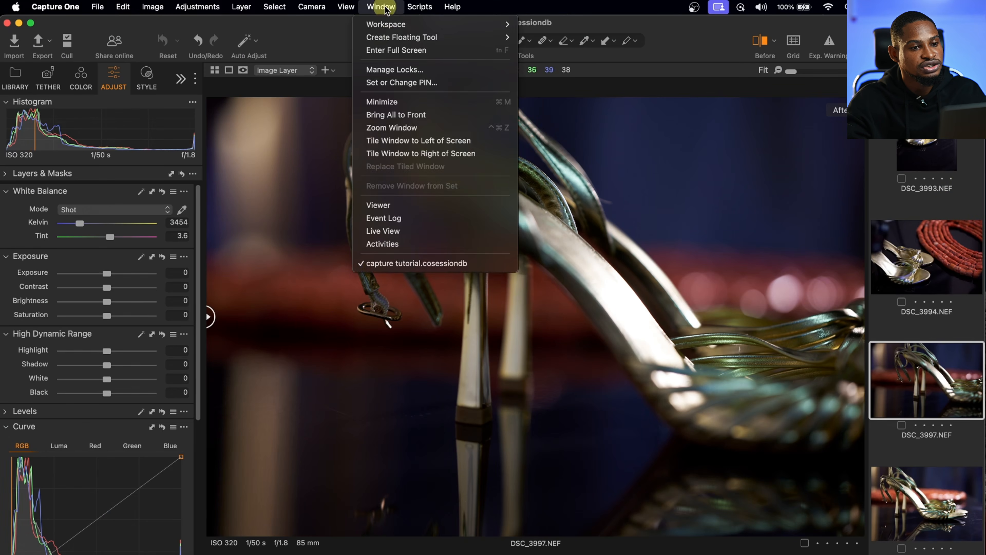
{"action": "mouse_move", "coordinate": [403, 25]}
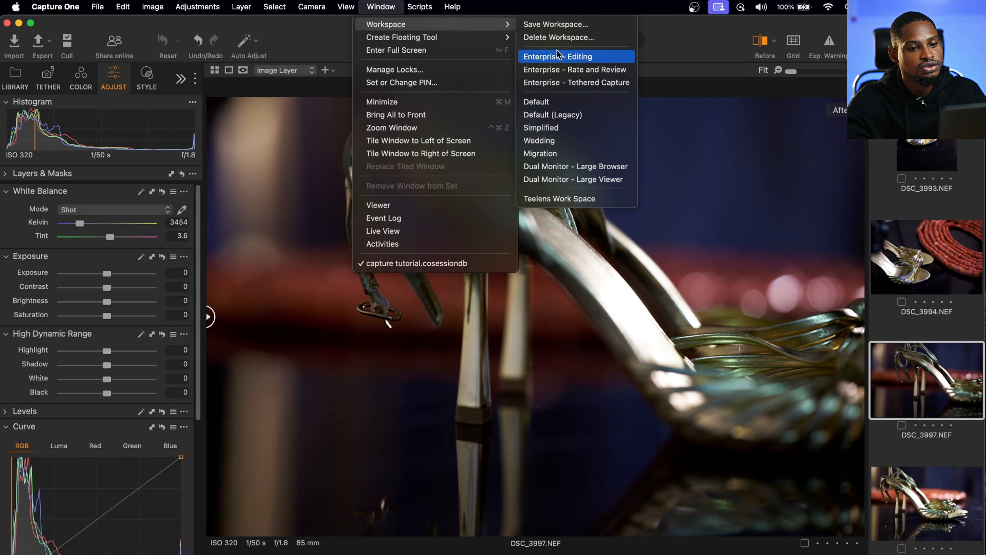
{"action": "left_click", "coordinate": [564, 26]}
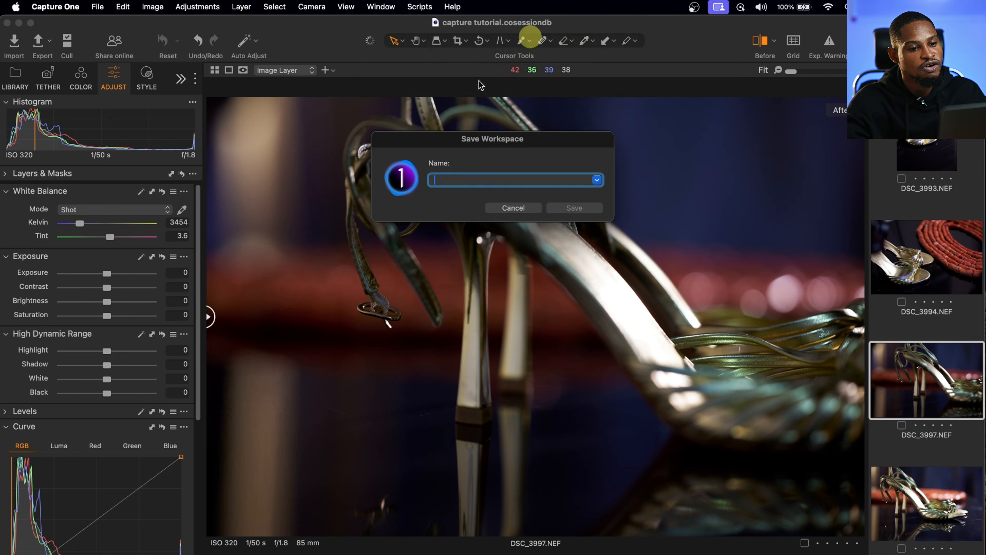
{"action": "left_click", "coordinate": [513, 209]}
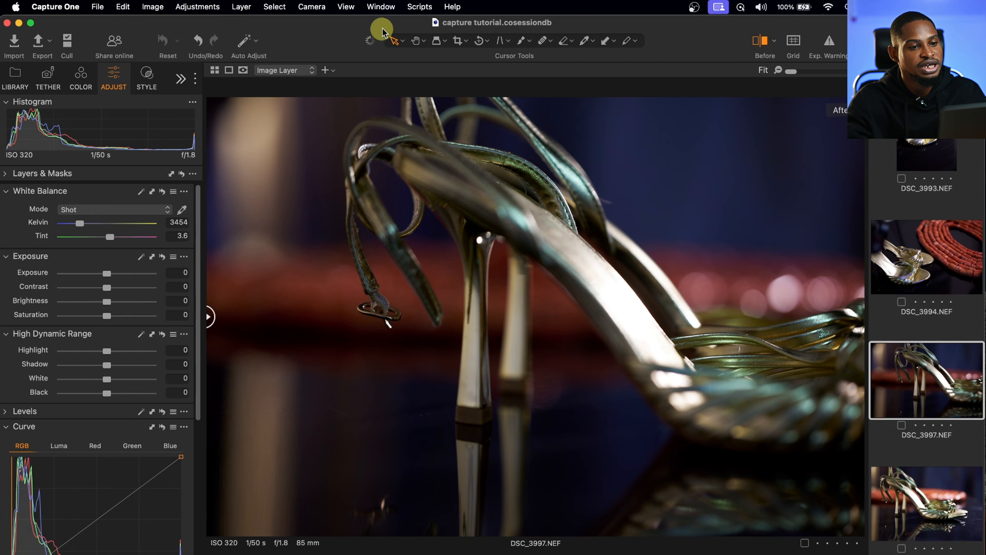
Step: Switch the workspace to the saved Teelens Work Space
{"action": "left_click", "coordinate": [383, 7]}
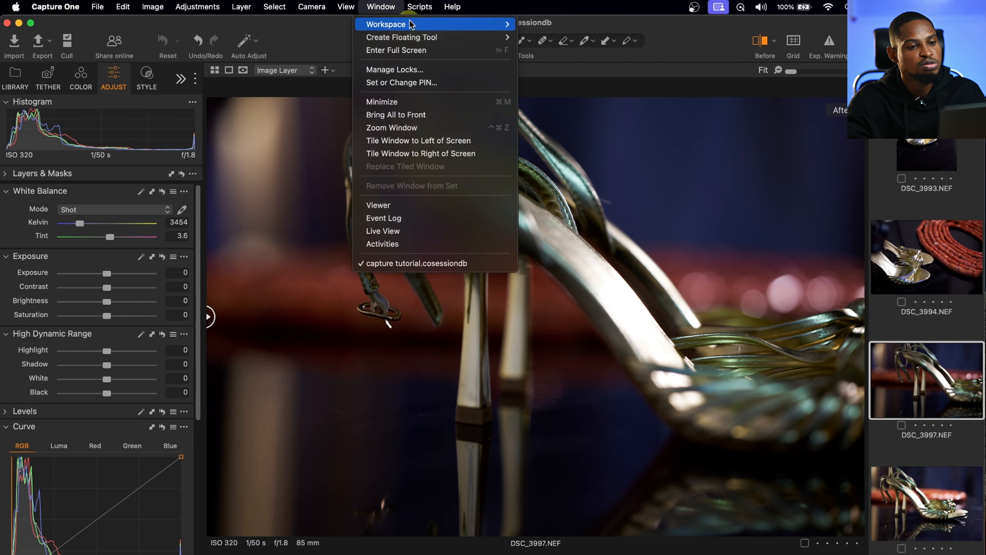
{"action": "mouse_move", "coordinate": [501, 24]}
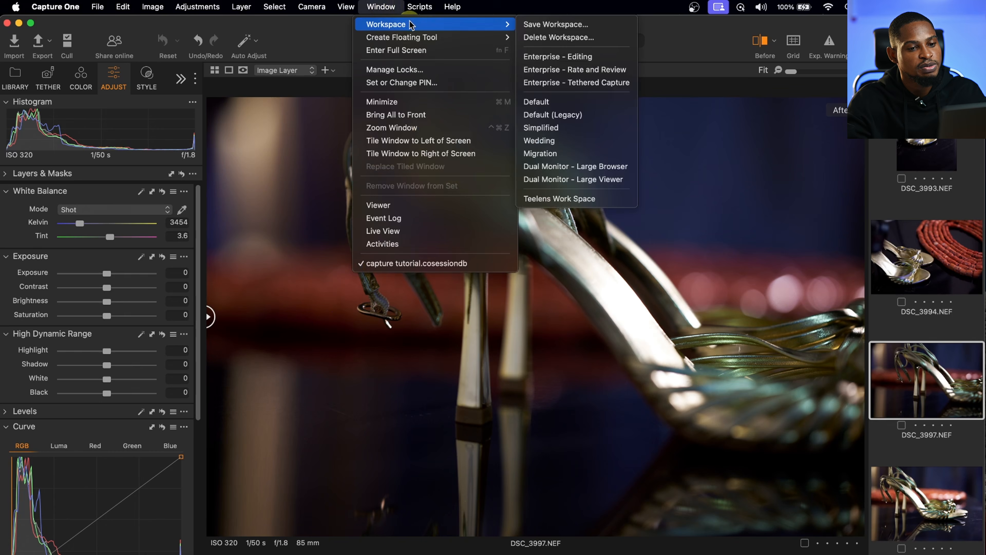
{"action": "left_click", "coordinate": [578, 199]}
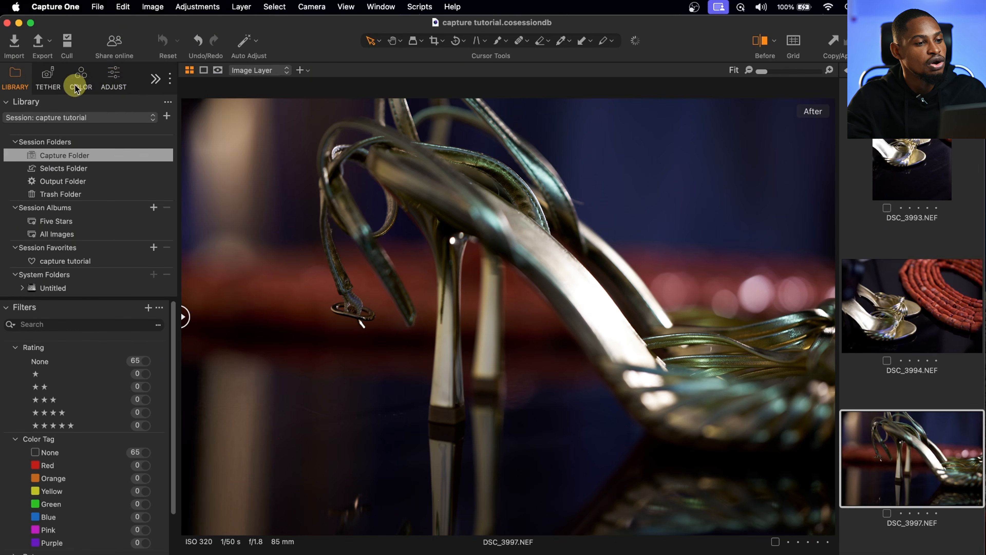
{"action": "left_click", "coordinate": [79, 77]}
{"action": "left_click", "coordinate": [128, 71]}
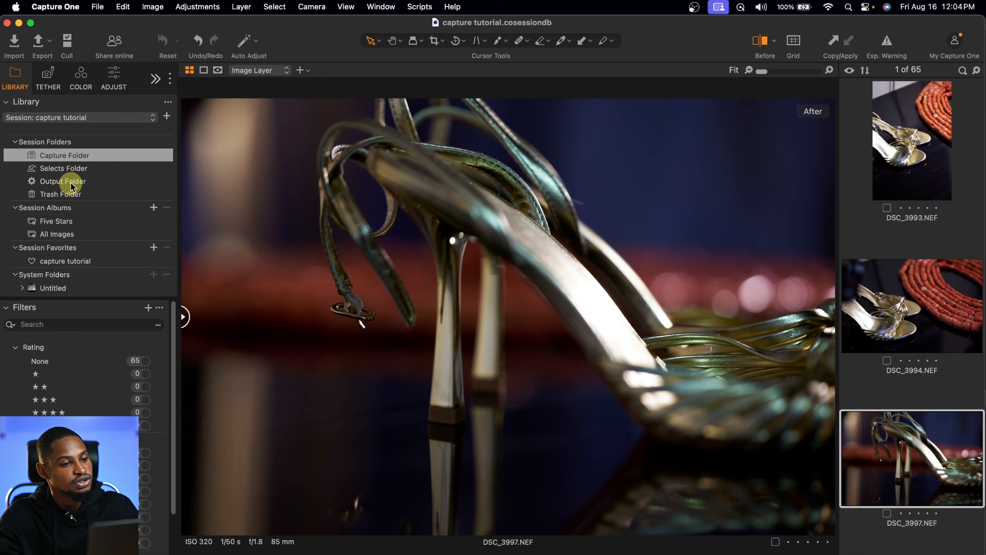
Step: Select photo DSC_3993.NEF and make JPEG - 2048px for web use the only active export recipe, without exporting
{"action": "left_click", "coordinate": [926, 163]}
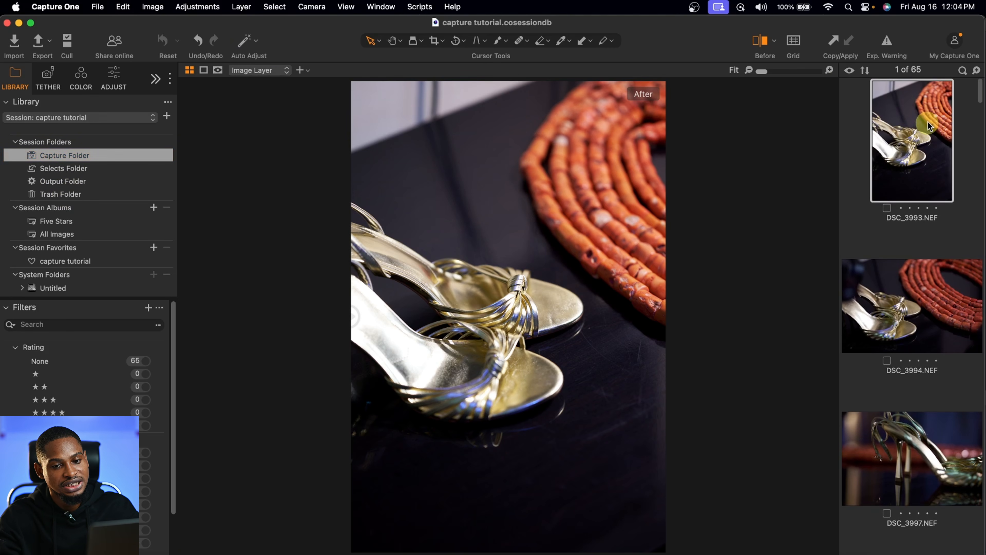
{"action": "left_click", "coordinate": [38, 41]}
{"action": "left_click", "coordinate": [60, 97]}
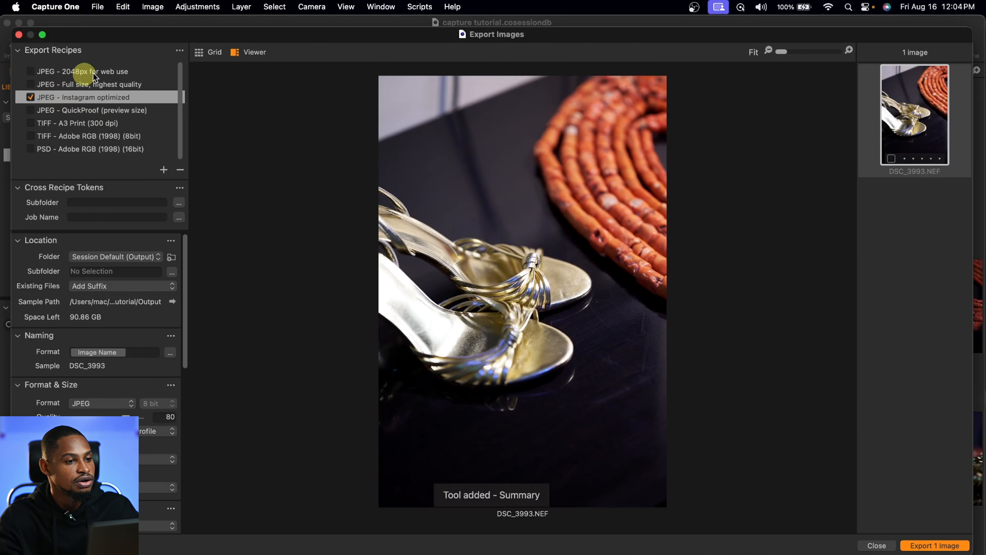
{"action": "left_click", "coordinate": [83, 72]}
{"action": "left_click", "coordinate": [30, 97]}
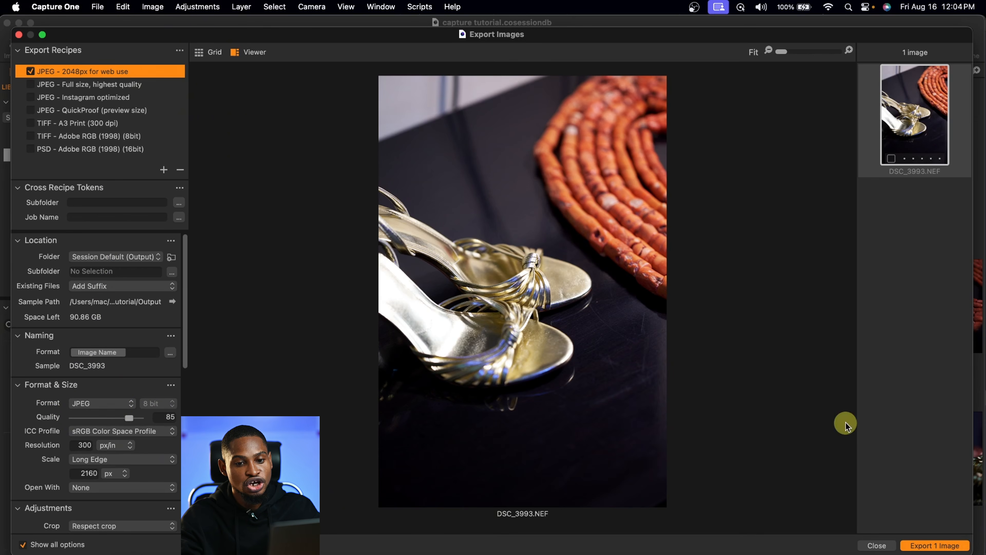
{"action": "left_click", "coordinate": [881, 546]}
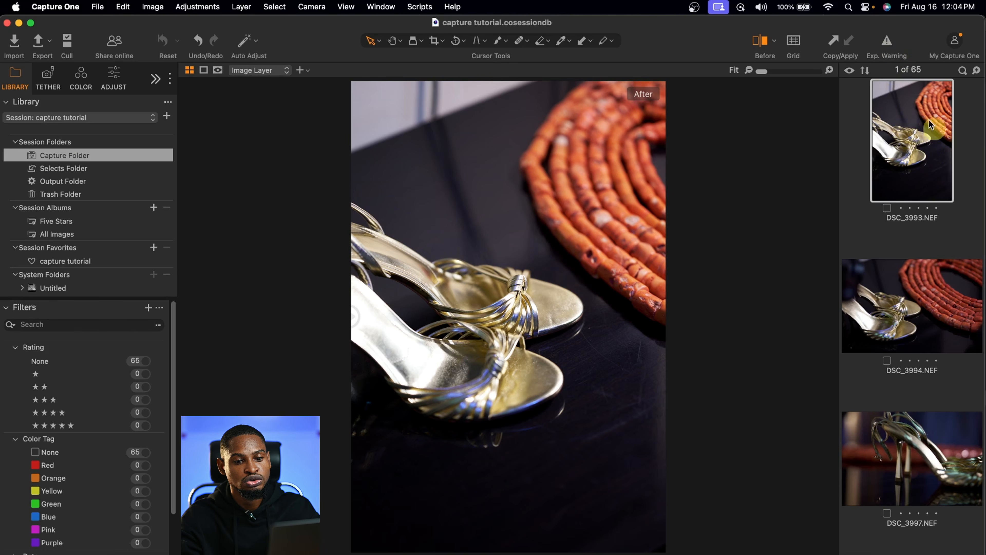
Step: Export photos DSC_3993.NEF, DSC_3994.NEF and DSC_3997.NEF with the JPEG - 2048px for web use recipe
{"action": "left_click", "coordinate": [937, 315], "text": "super"}
{"action": "left_click", "coordinate": [928, 439], "text": "super"}
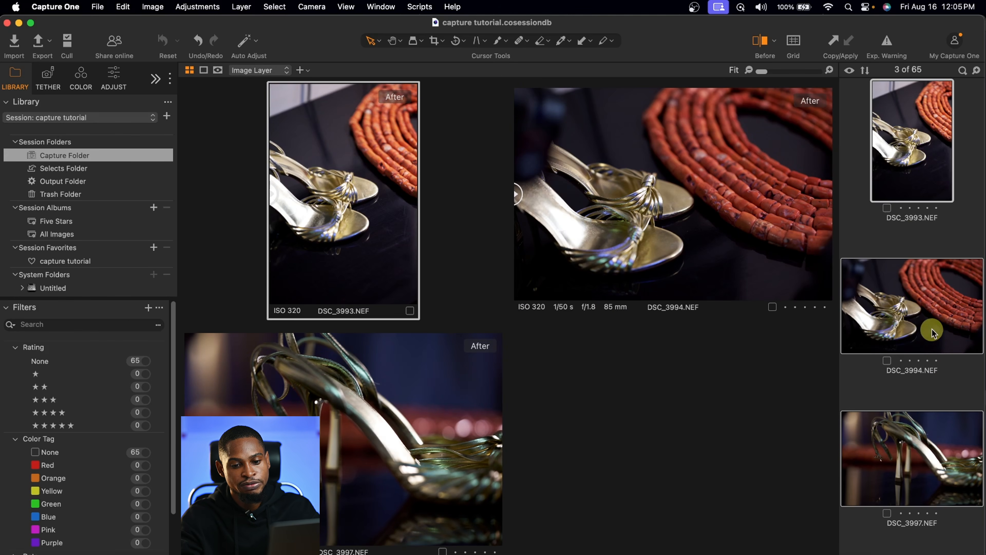
{"action": "left_click", "coordinate": [39, 41]}
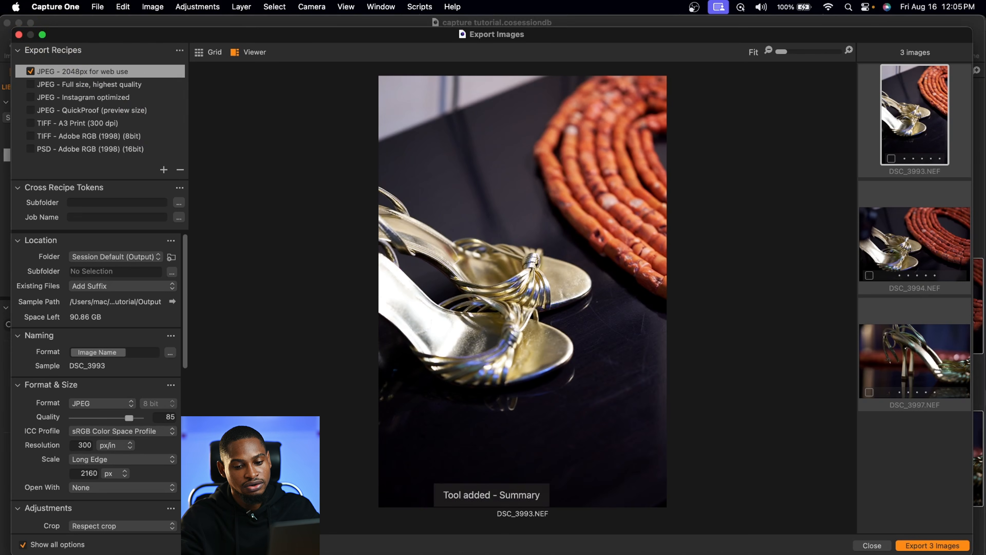
{"action": "left_click", "coordinate": [938, 546]}
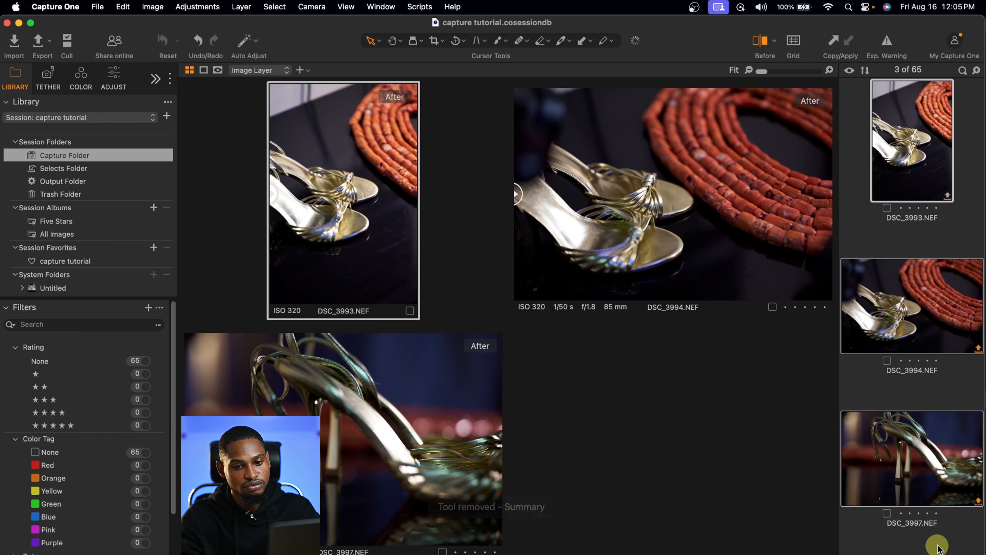
{"action": "left_click", "coordinate": [345, 128]}
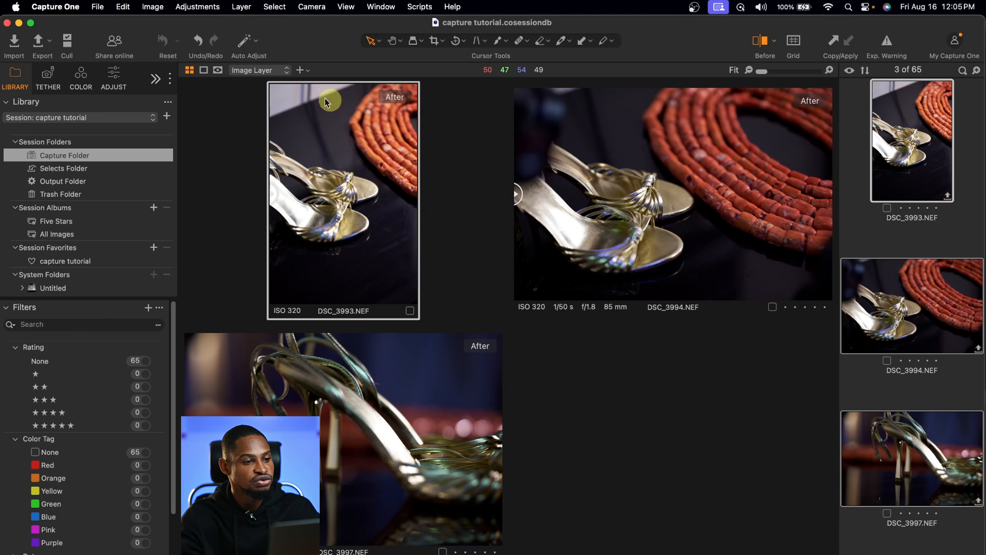
Step: View the exported JPG photos in the session's Output Folder one after another
{"action": "left_click", "coordinate": [64, 182]}
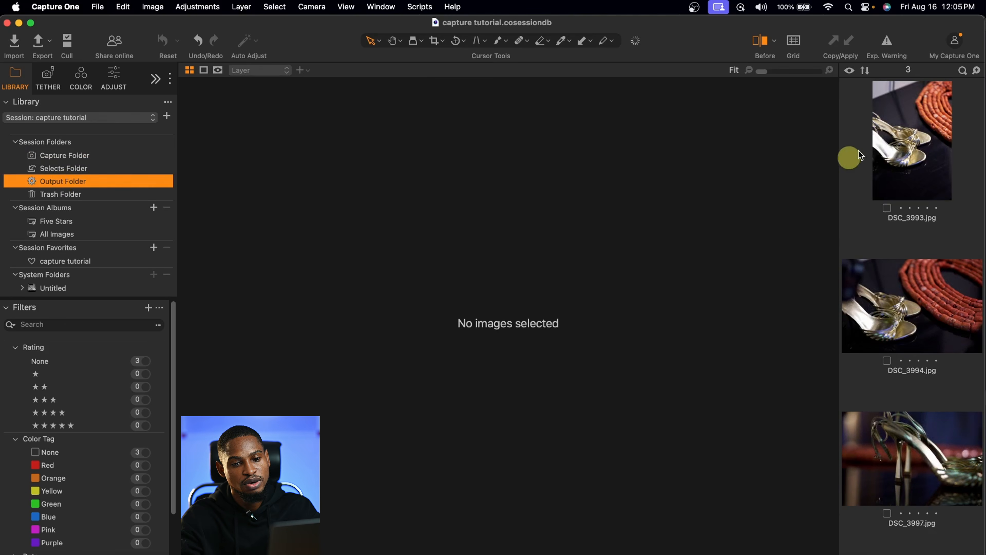
{"action": "left_click", "coordinate": [926, 145]}
{"action": "key", "text": "Down"}
{"action": "key", "text": "Down"}
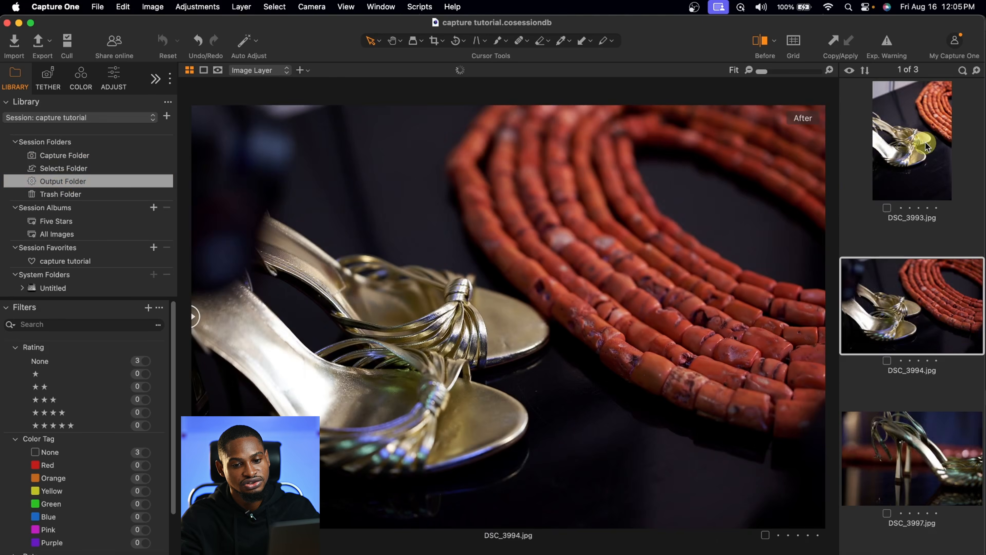
{"action": "key", "text": "Up"}
{"action": "key", "text": "Up"}
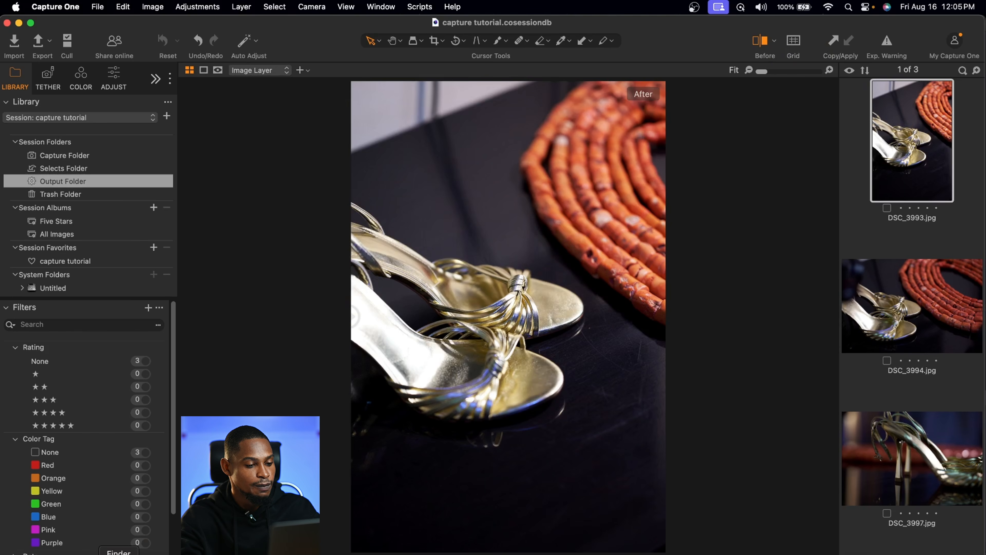
Step: Switch to Finder and check the exported JPG files in the capture tutorial session's Output folder
{"action": "left_click", "coordinate": [118, 553]}
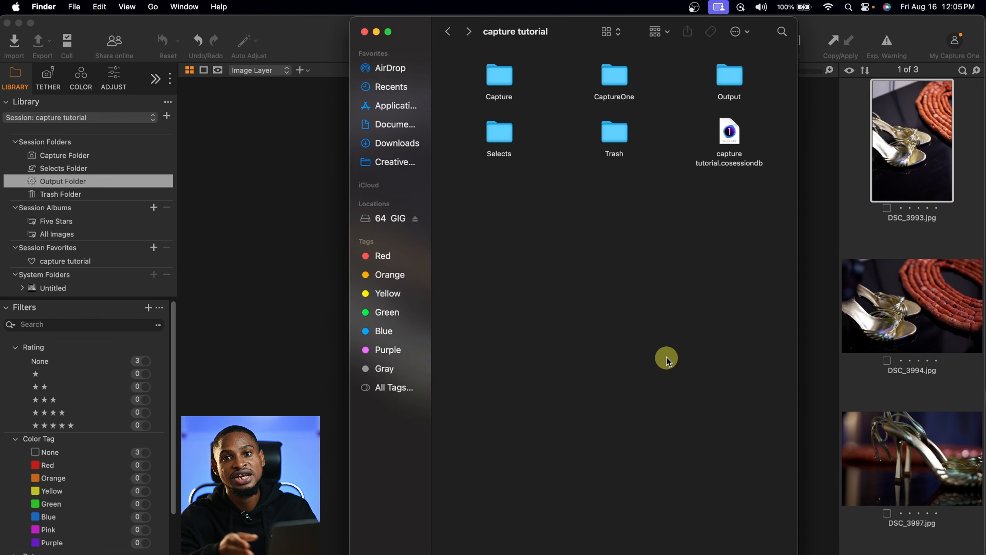
{"action": "double_click", "coordinate": [727, 74]}
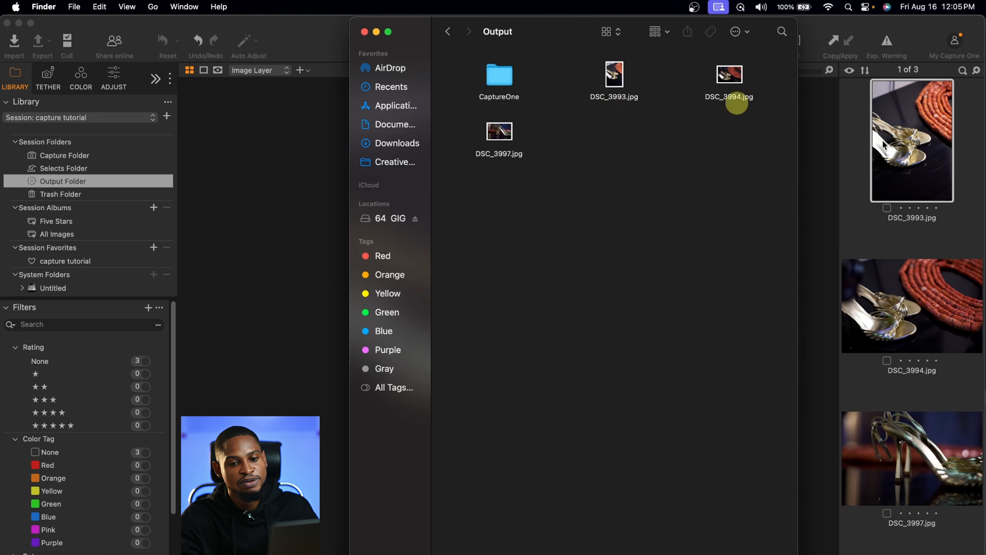
{"action": "left_click", "coordinate": [614, 76]}
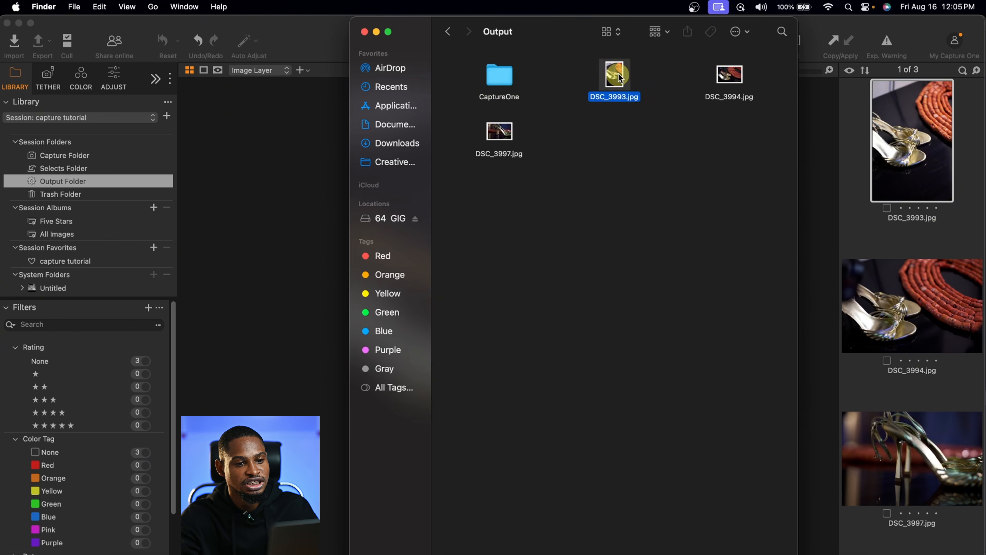
{"action": "left_click", "coordinate": [727, 74]}
{"action": "left_click", "coordinate": [501, 134]}
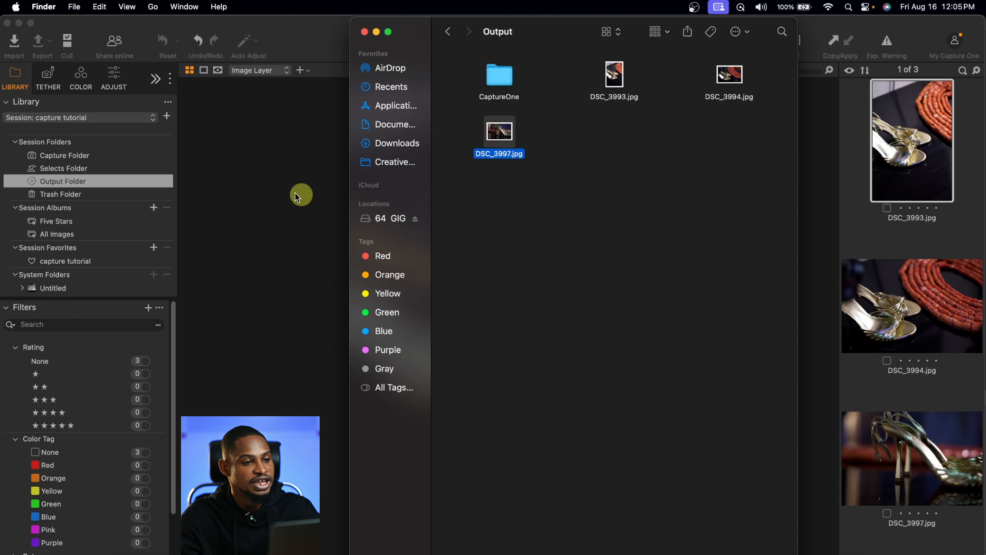
Step: Switch back to Capture One, check the session's Trash Folder and return to the Capture Folder
{"action": "left_click", "coordinate": [289, 186]}
{"action": "left_click", "coordinate": [53, 196]}
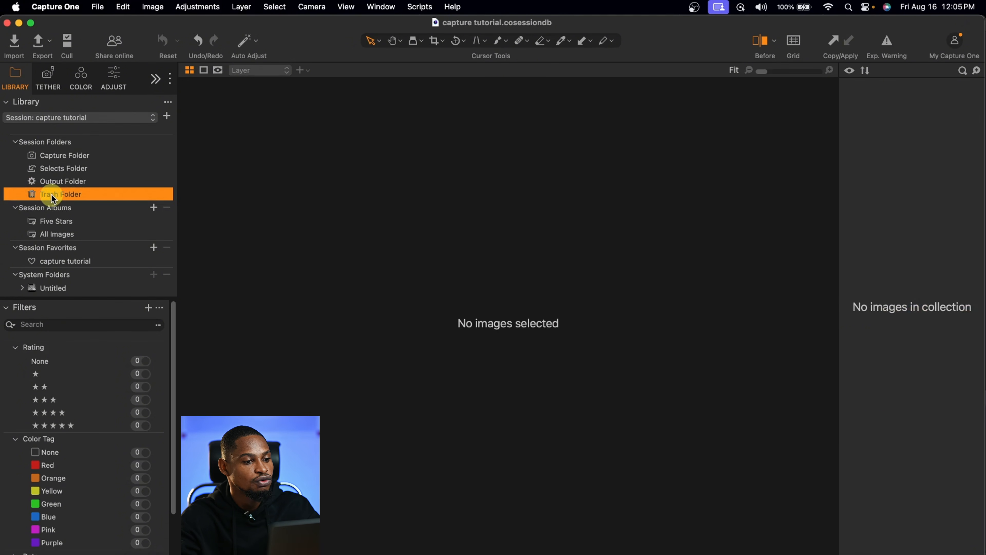
{"action": "left_click", "coordinate": [78, 156]}
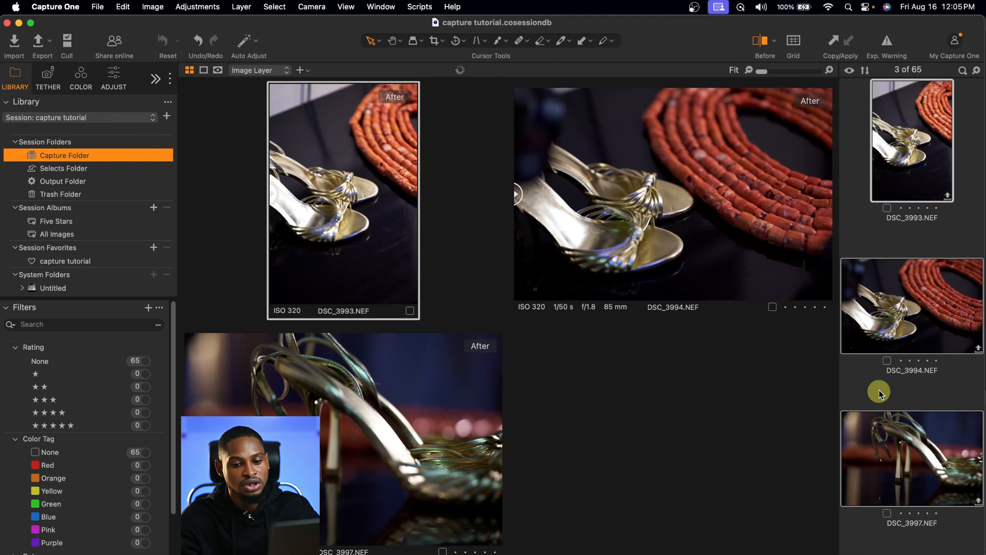
Step: Move photos DSC_3998.NEF and DSC_3999.NEF from the Capture Folder to the session's trash
{"action": "scroll", "coordinate": [878, 392], "scroll_direction": "down", "scroll_amount": 3}
{"action": "left_click", "coordinate": [937, 427]}
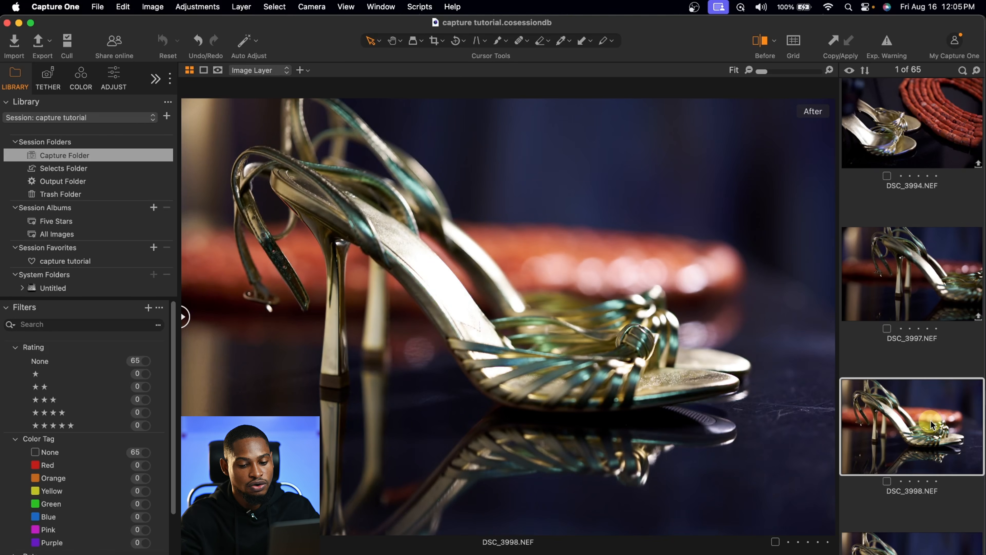
{"action": "key", "text": "BackSpace"}
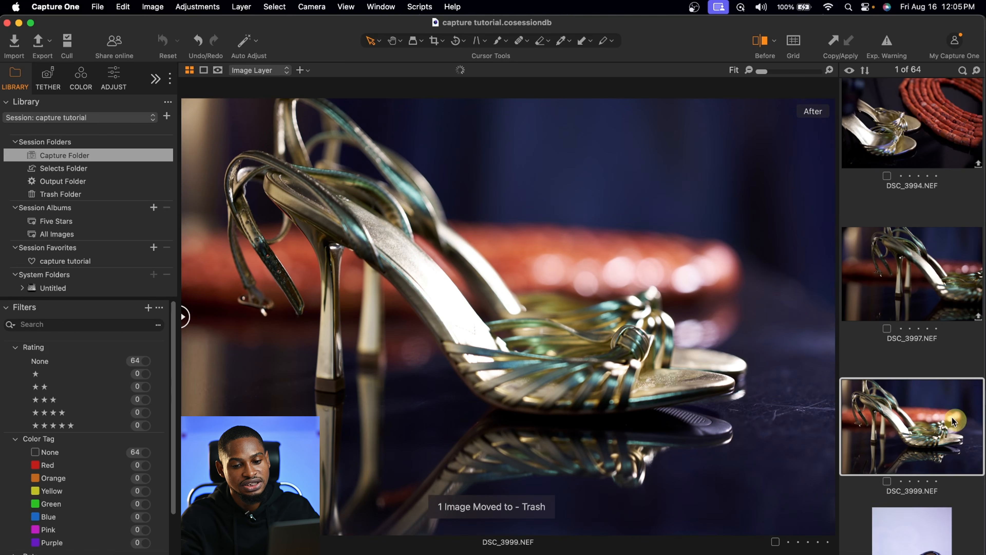
{"action": "right_click", "coordinate": [934, 415]}
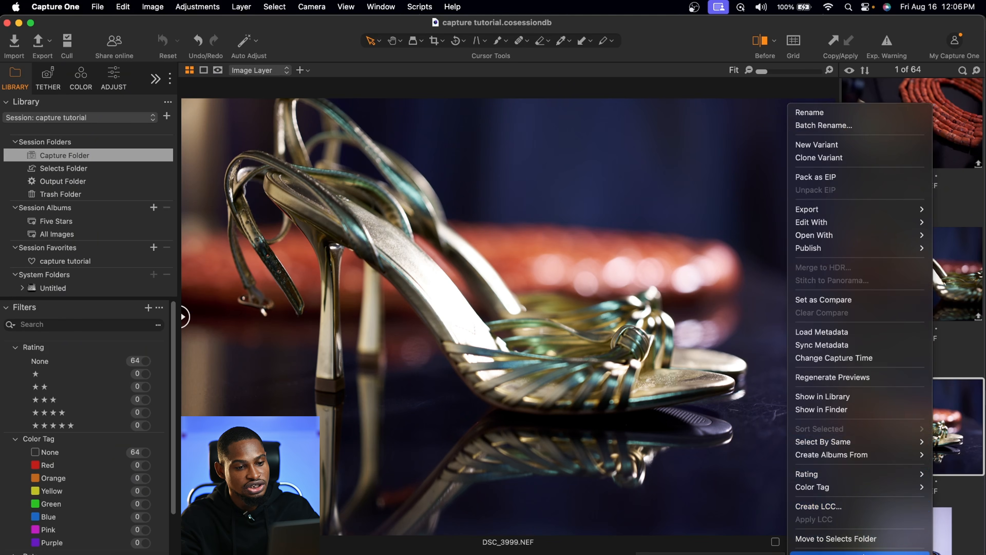
{"action": "left_click", "coordinate": [861, 552]}
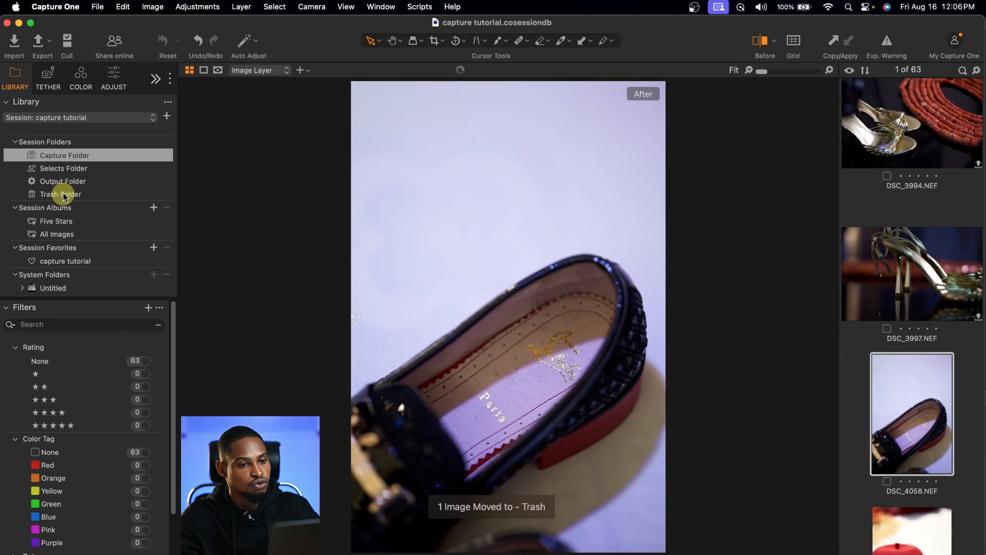
Step: View the discarded photos DSC_3998.NEF and DSC_3999.NEF in the session's Trash Folder
{"action": "left_click", "coordinate": [53, 194]}
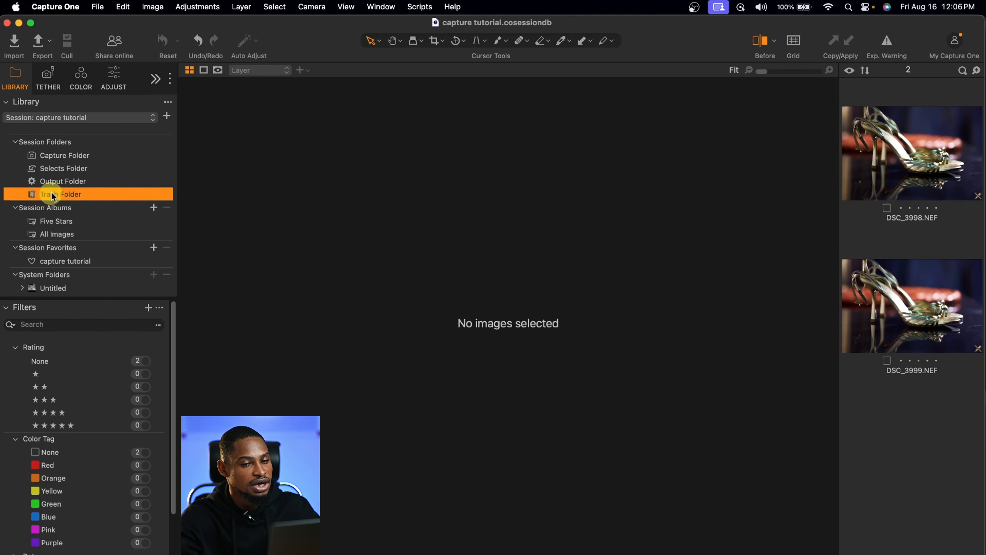
{"action": "left_click", "coordinate": [949, 142]}
{"action": "left_click", "coordinate": [918, 311]}
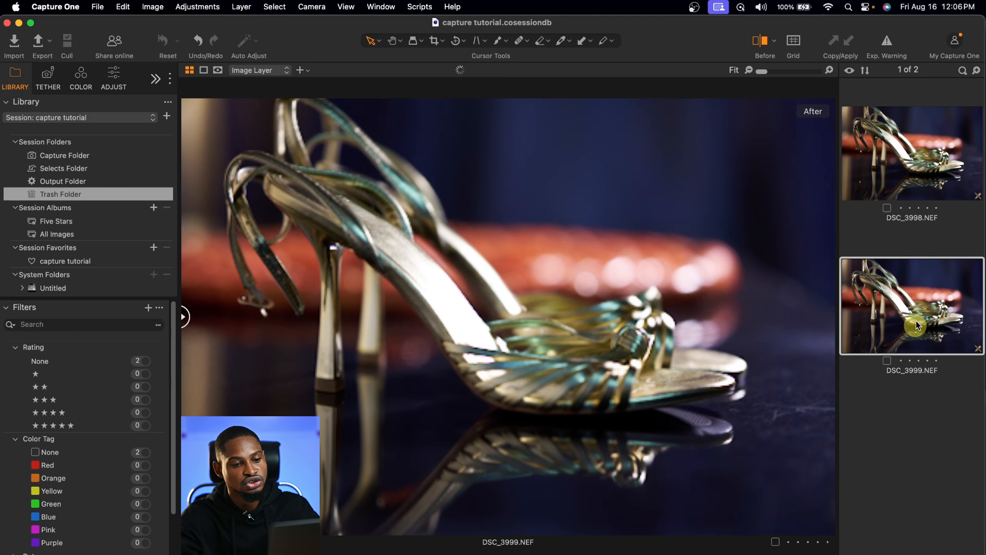
{"action": "left_click", "coordinate": [915, 178]}
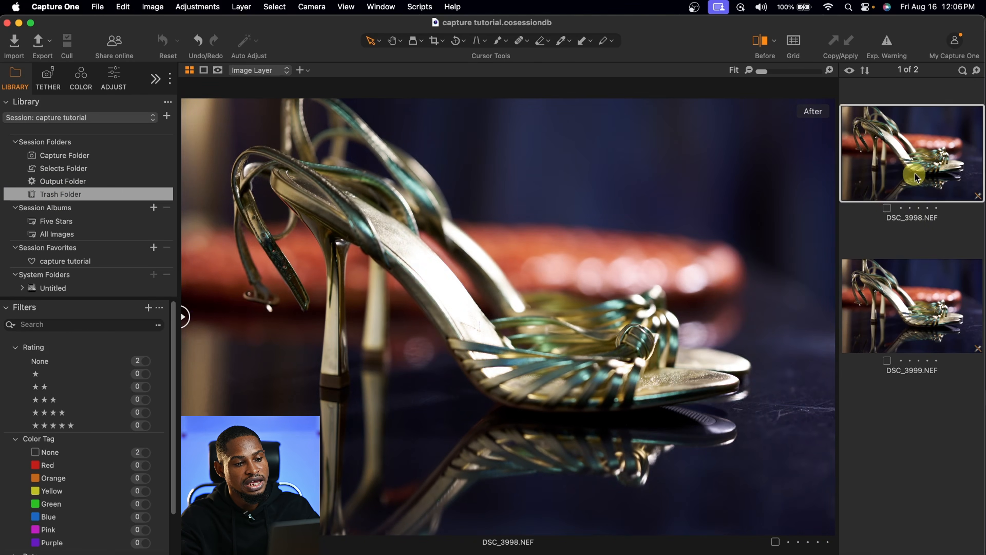
Step: Switch to Finder and check the discarded NEF files in the capture tutorial session's Trash folder
{"action": "left_click", "coordinate": [118, 554]}
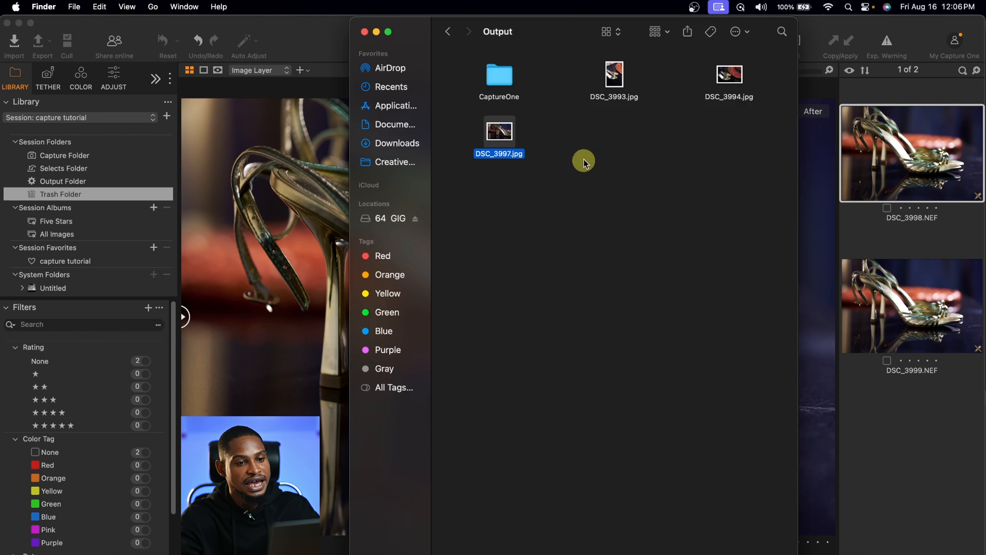
{"action": "left_click", "coordinate": [448, 32]}
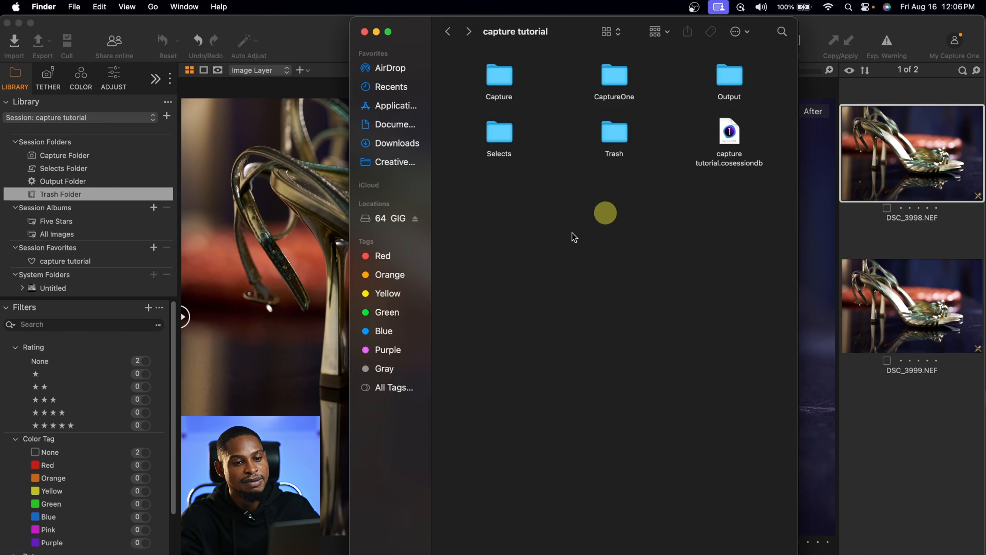
{"action": "double_click", "coordinate": [629, 125]}
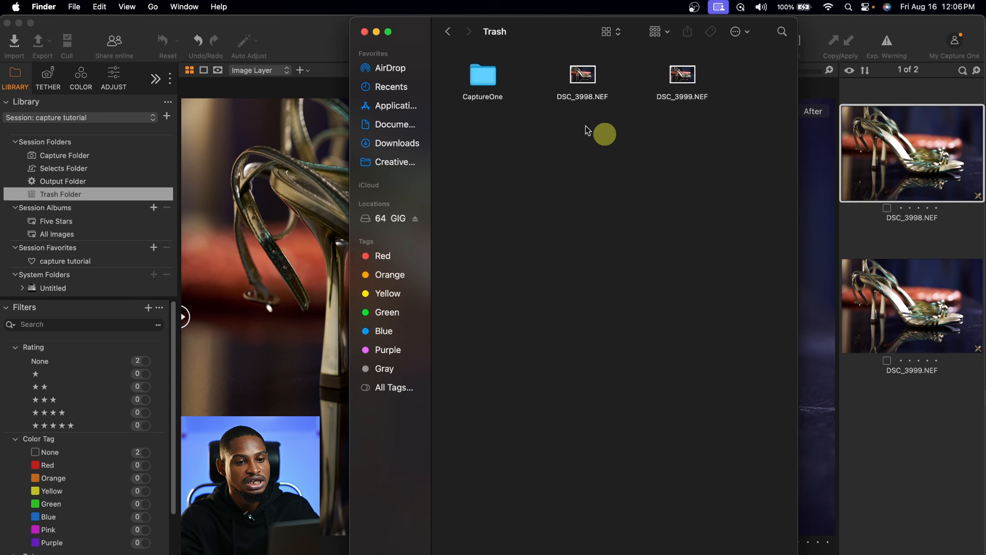
{"action": "left_click", "coordinate": [582, 75]}
{"action": "left_click", "coordinate": [695, 86]}
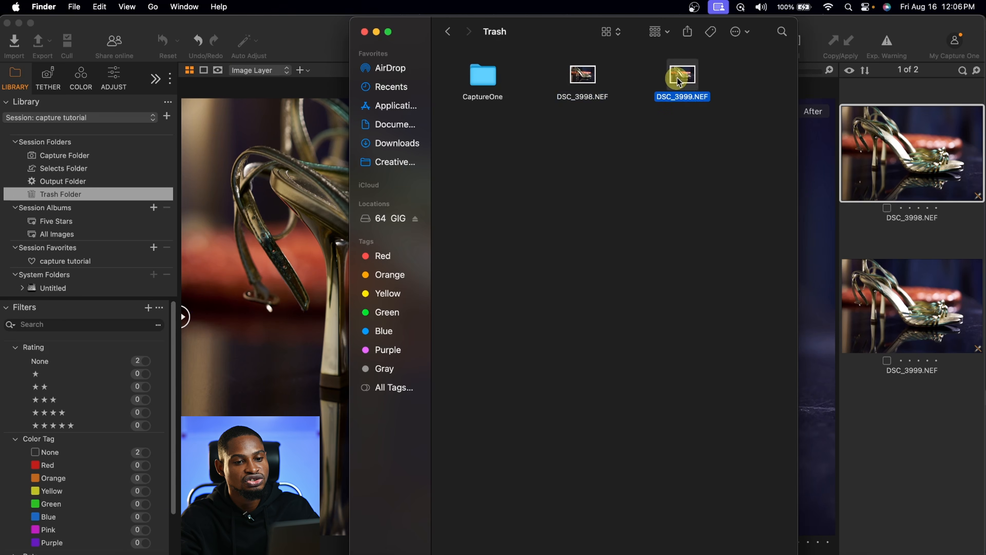
{"action": "left_click", "coordinate": [589, 83]}
Step: Delete DSC_3999.NEF from the session's Trash folder in Finder
{"action": "left_click", "coordinate": [732, 93]}
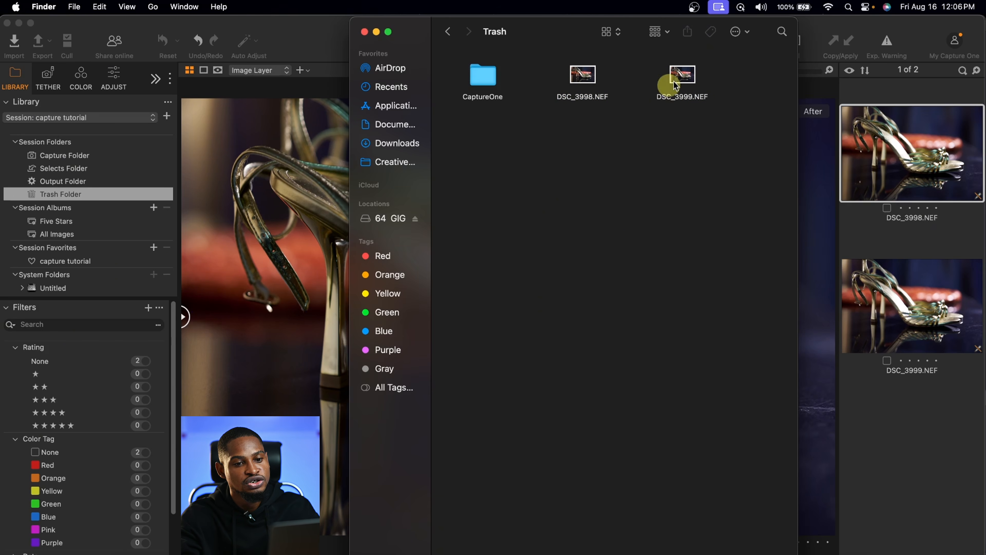
{"action": "left_click", "coordinate": [683, 82]}
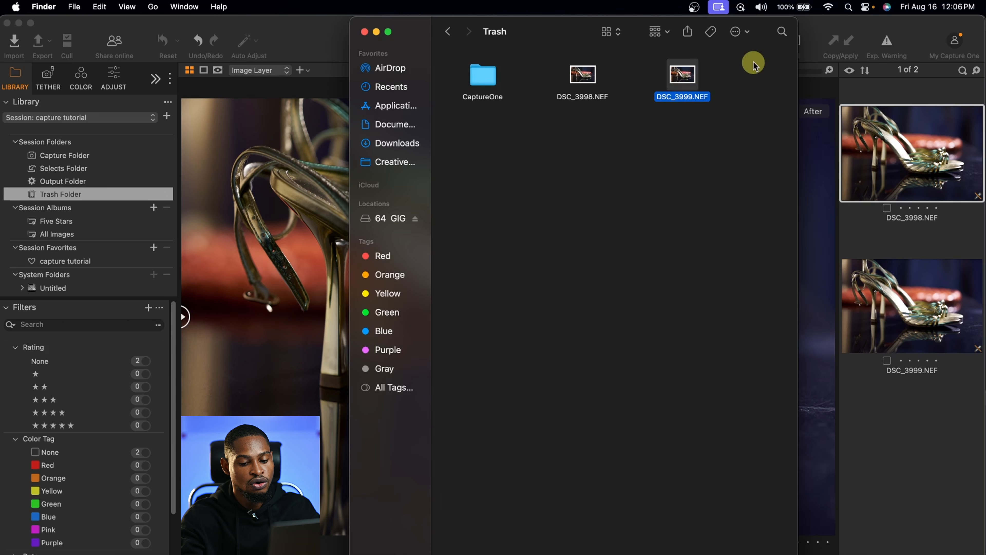
{"action": "key", "text": "super+BackSpace"}
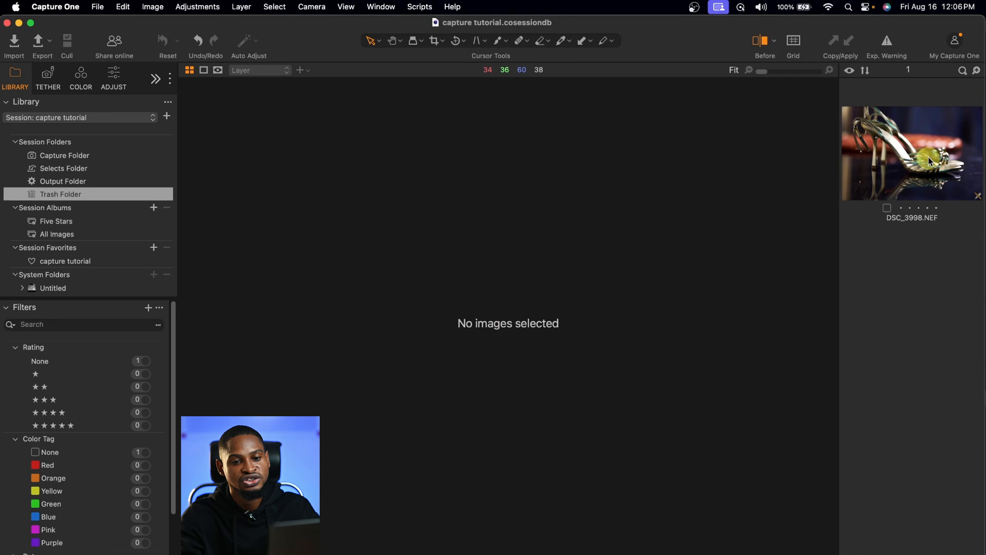
Step: Move DSC_3998.NEF from the Trash Folder to the Selects Folder and view it there
{"action": "left_click", "coordinate": [934, 163]}
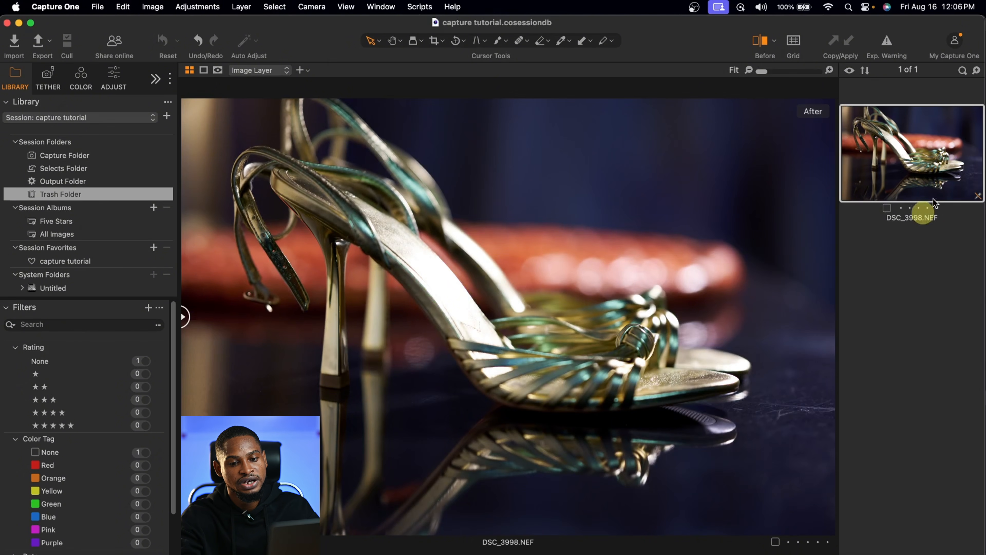
{"action": "right_click", "coordinate": [934, 159]}
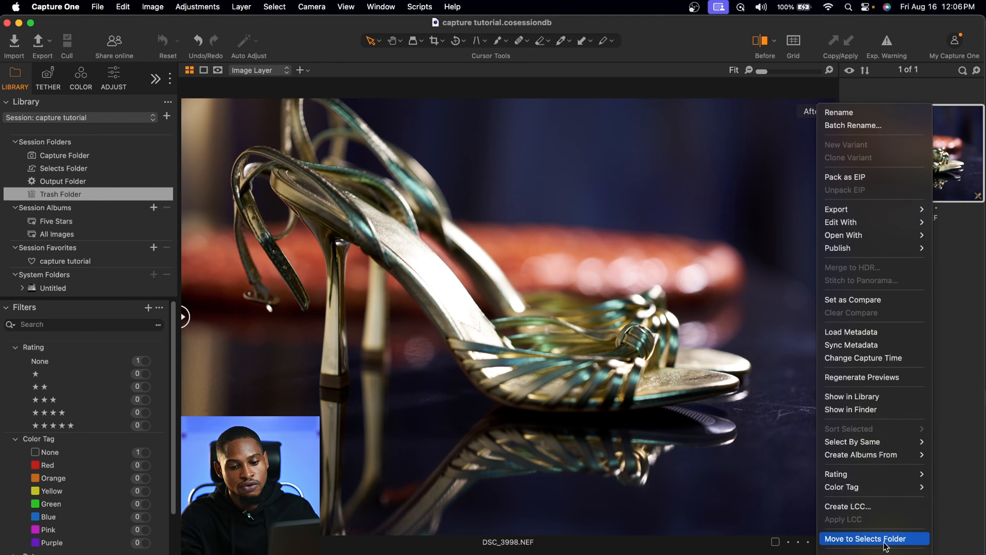
{"action": "left_click", "coordinate": [899, 543]}
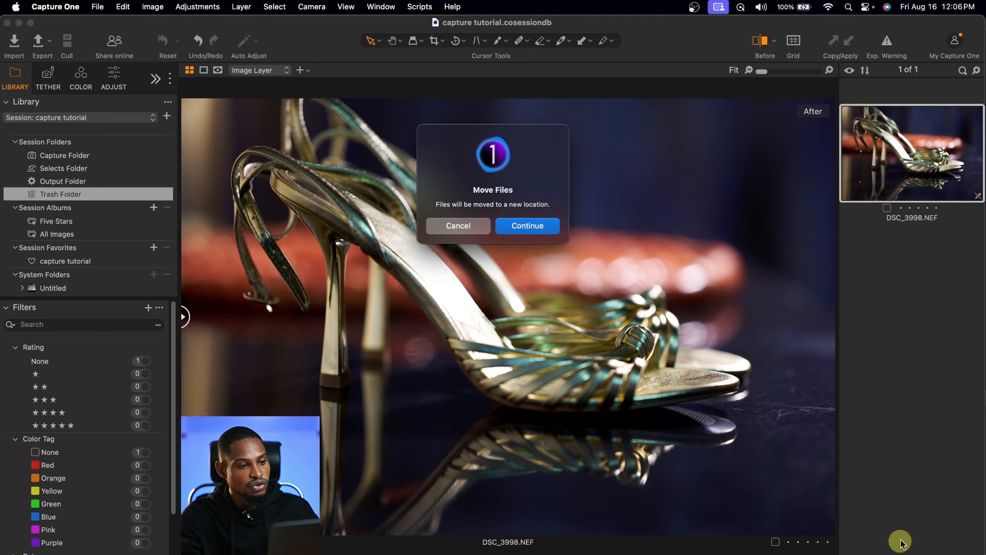
{"action": "left_click", "coordinate": [540, 227]}
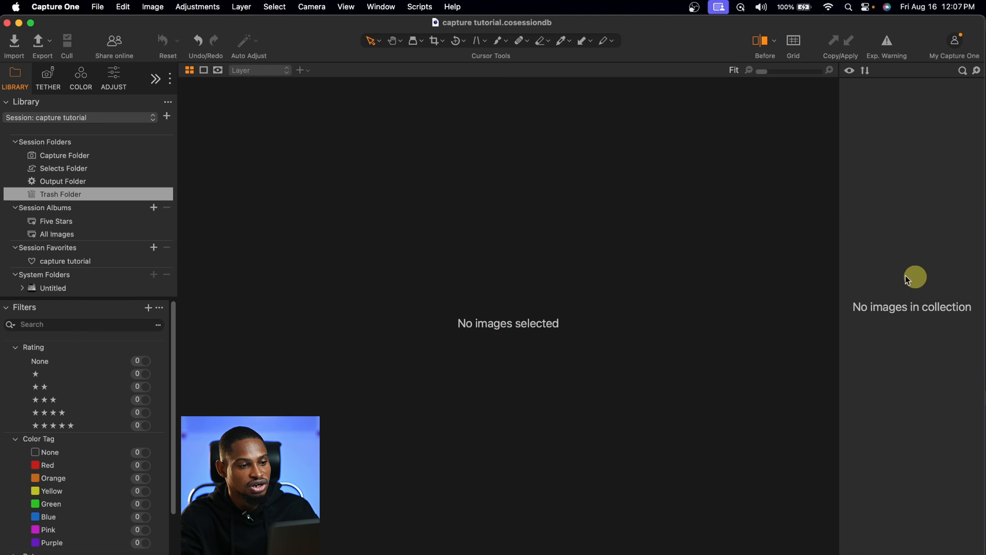
{"action": "left_click", "coordinate": [64, 171]}
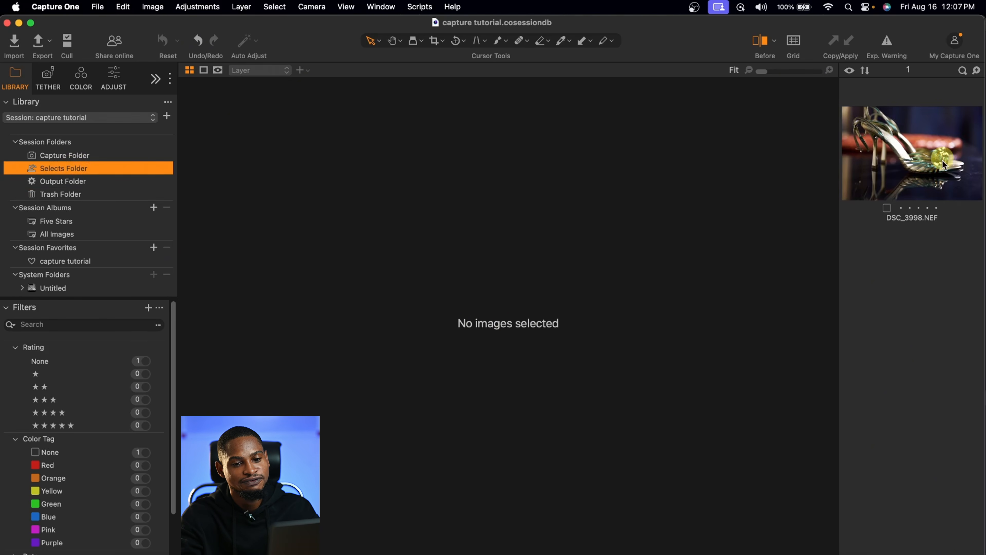
{"action": "left_click", "coordinate": [932, 155]}
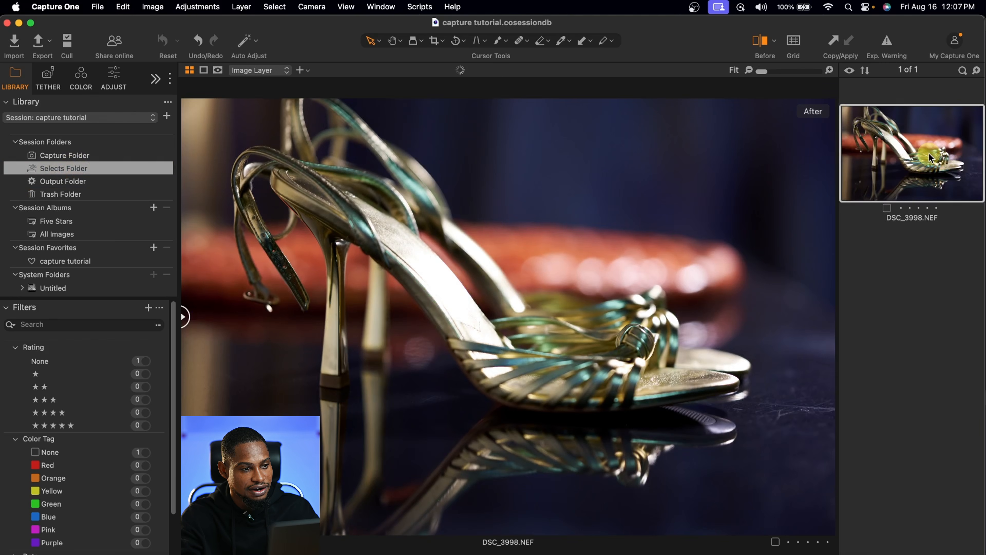
Step: Switch to Finder and check DSC_3998.NEF in the capture tutorial session's Selects folder
{"action": "left_click", "coordinate": [118, 554]}
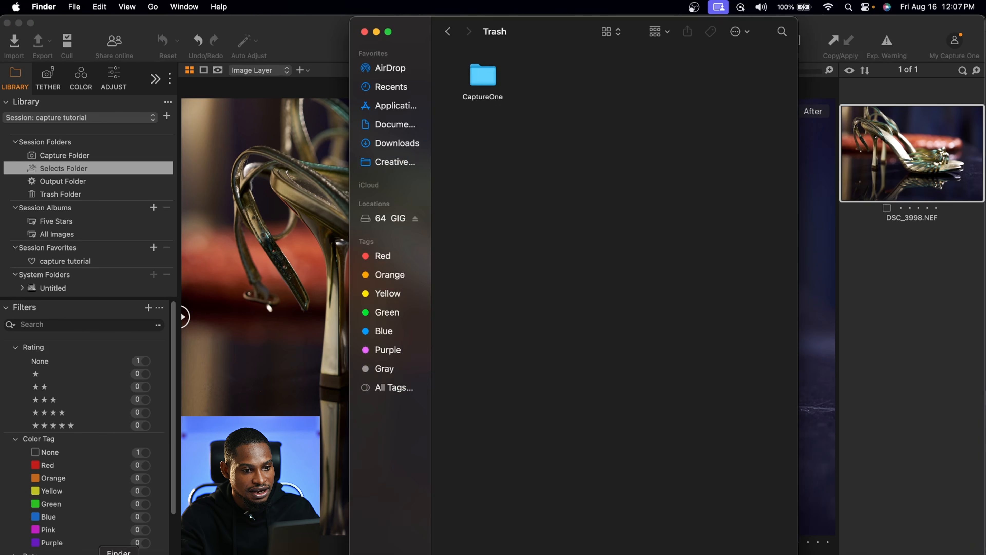
{"action": "left_click", "coordinate": [450, 32]}
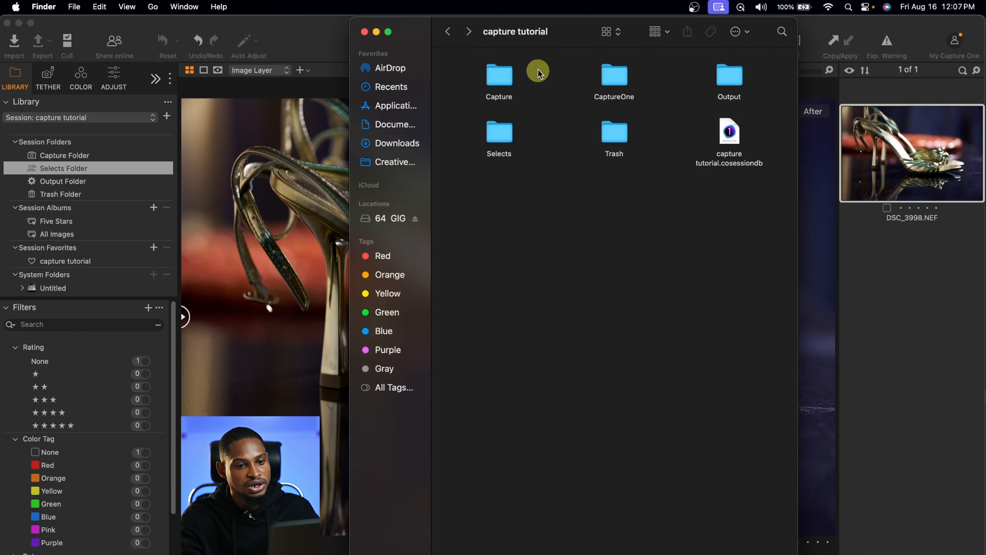
{"action": "left_click", "coordinate": [501, 130]}
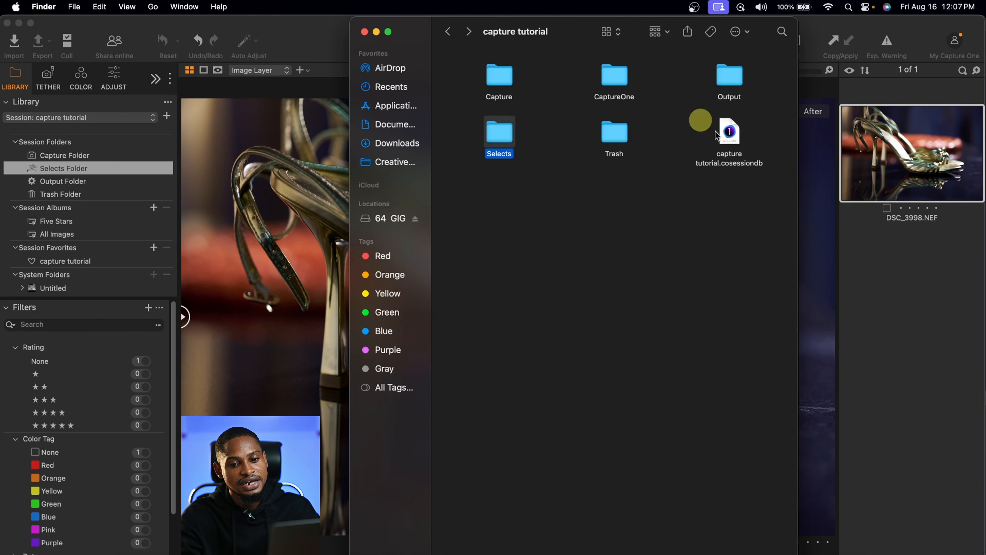
{"action": "double_click", "coordinate": [501, 135]}
{"action": "left_click", "coordinate": [589, 77]}
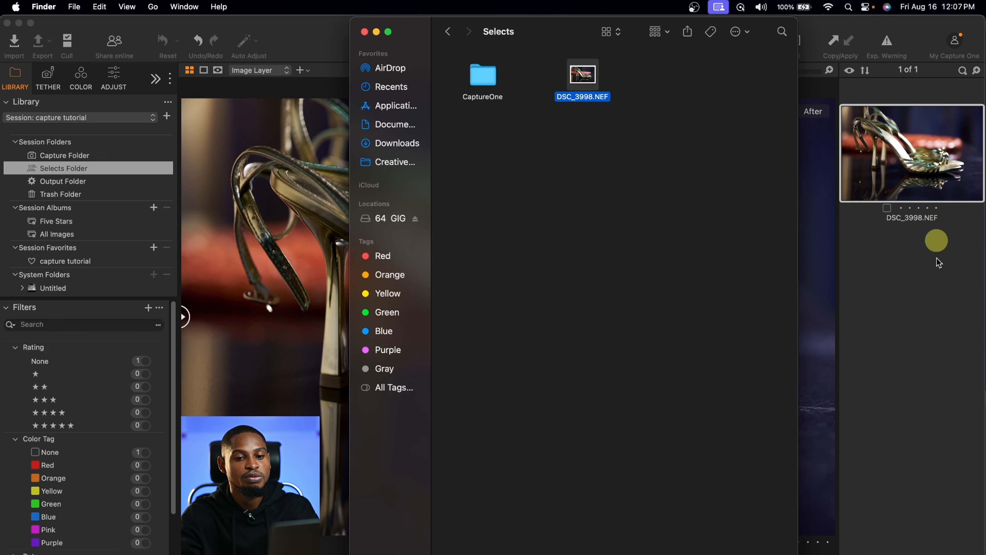
Step: Switch back to Capture One and look at the Capture Folder and the Five Stars album
{"action": "left_click", "coordinate": [937, 240]}
{"action": "left_click", "coordinate": [72, 155]}
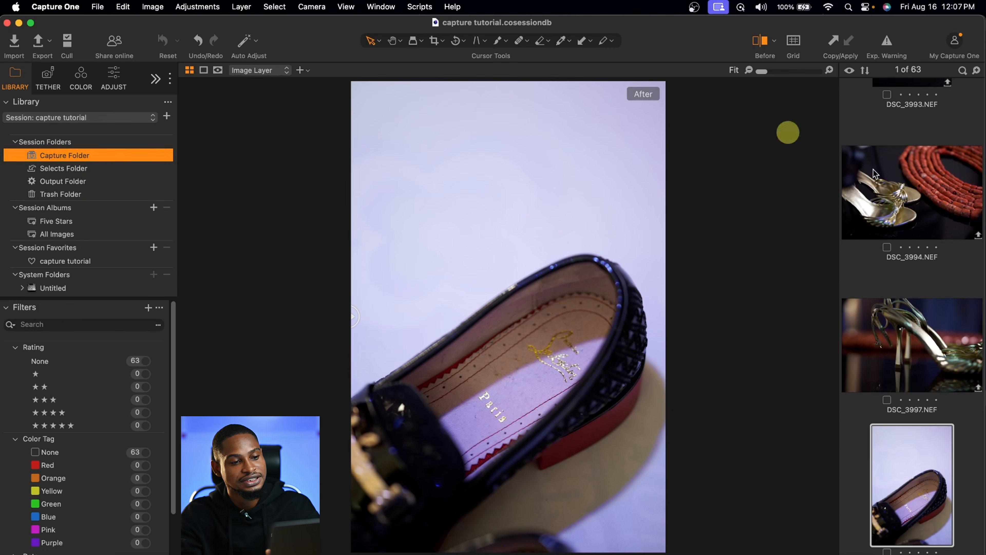
{"action": "scroll", "coordinate": [885, 171], "scroll_direction": "down", "scroll_amount": 2}
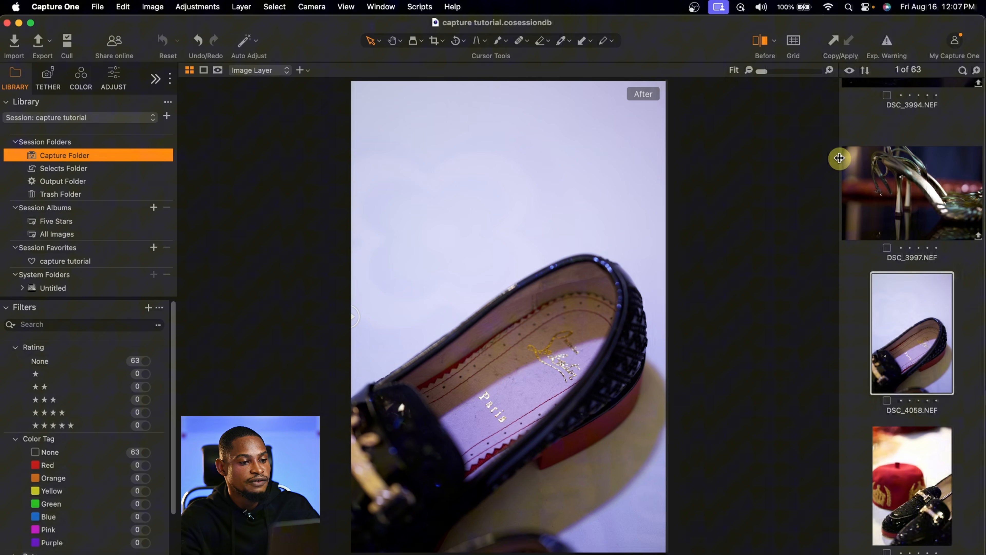
{"action": "left_click", "coordinate": [52, 222]}
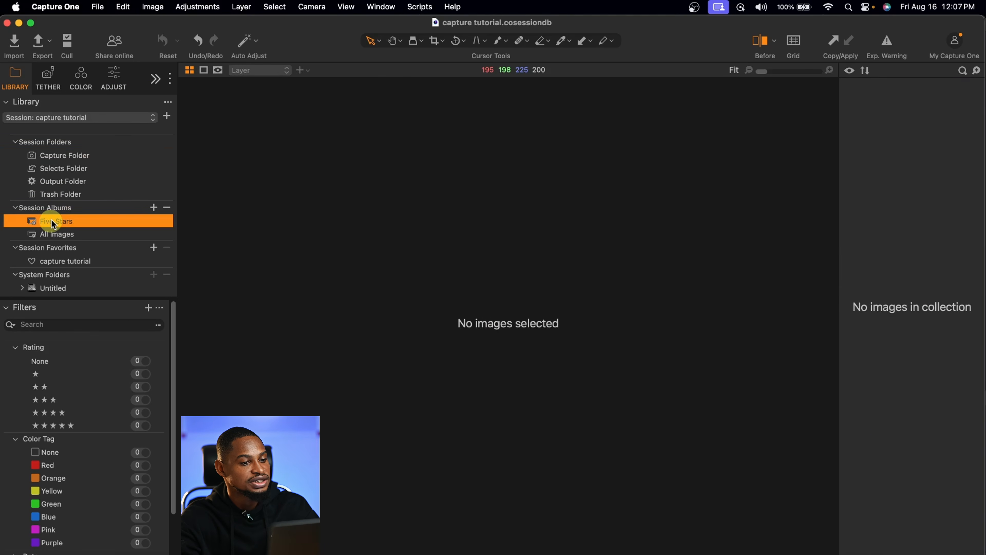
Step: Rate photos DSC_4065.NEF and DSC_4062.NEF in the Capture Folder five stars
{"action": "left_click", "coordinate": [66, 156]}
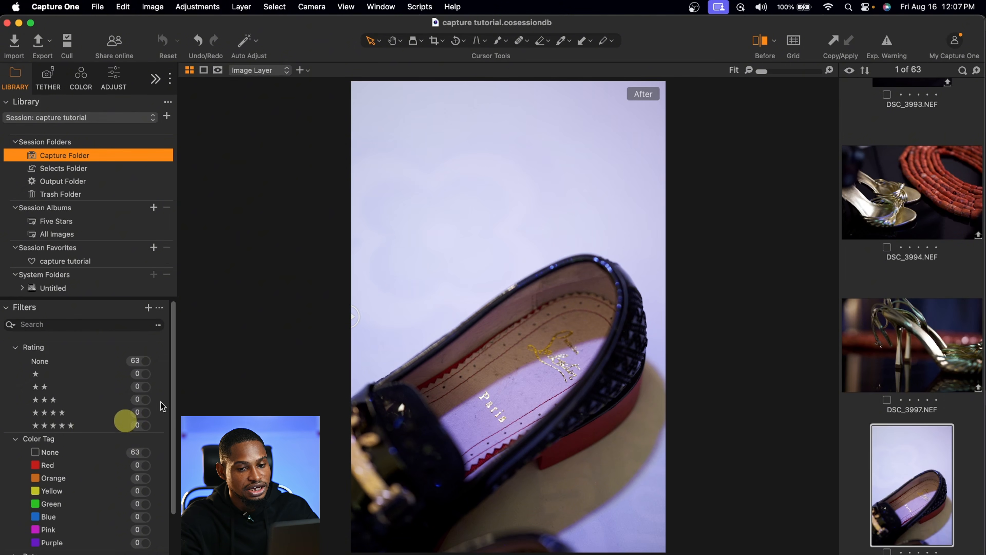
{"action": "scroll", "coordinate": [909, 328], "scroll_direction": "up", "scroll_amount": 3}
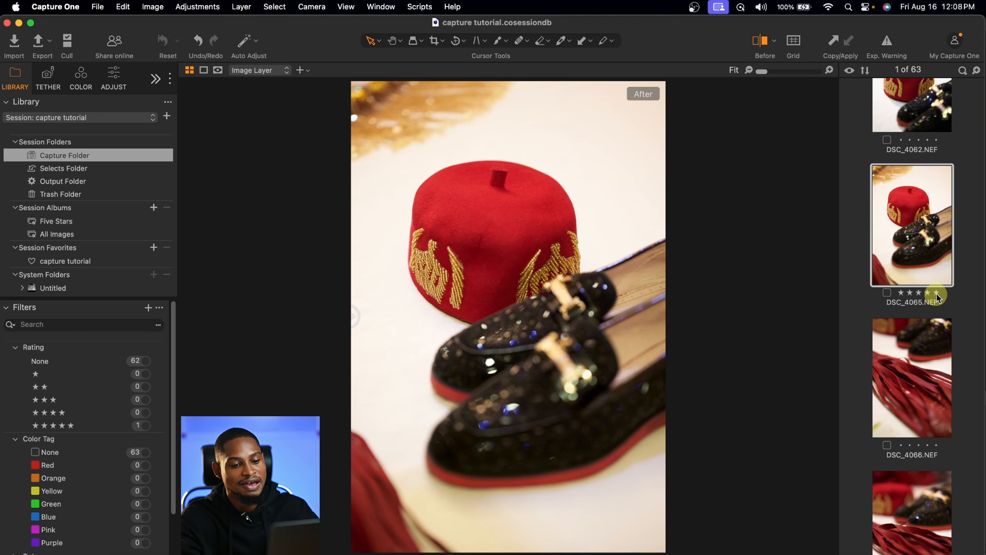
{"action": "scroll", "coordinate": [940, 80], "scroll_direction": "up", "scroll_amount": 1}
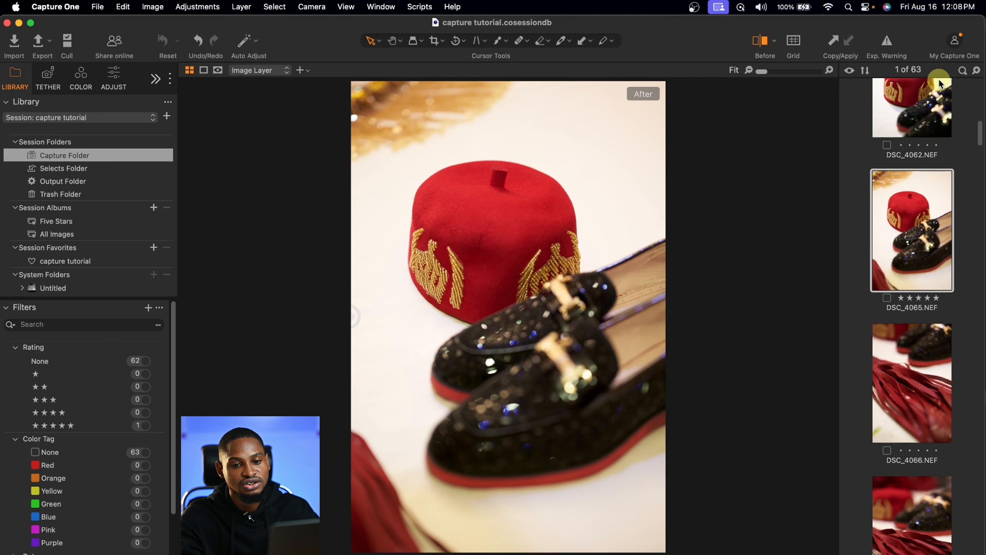
{"action": "scroll", "coordinate": [939, 79], "scroll_direction": "up", "scroll_amount": 3}
{"action": "left_click", "coordinate": [920, 122]}
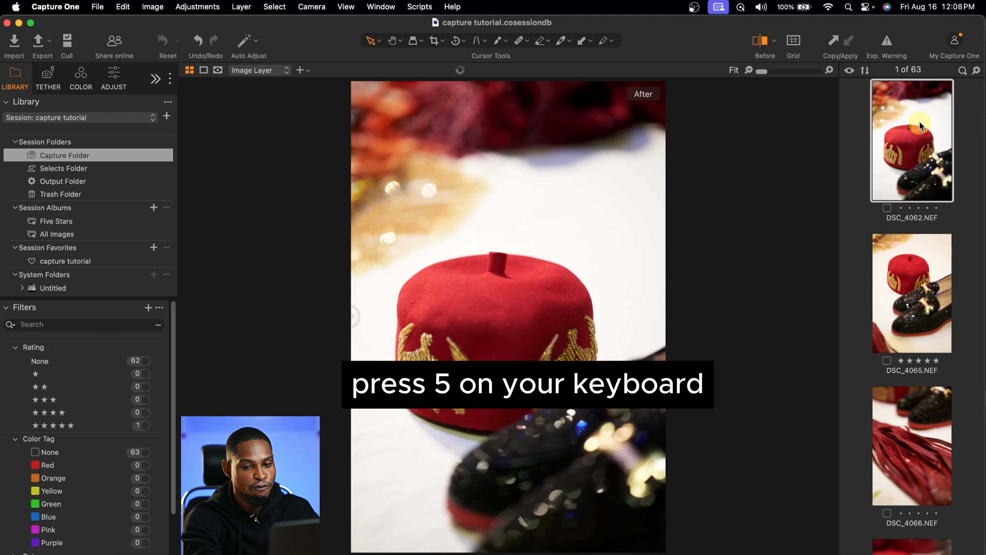
{"action": "key", "text": "5"}
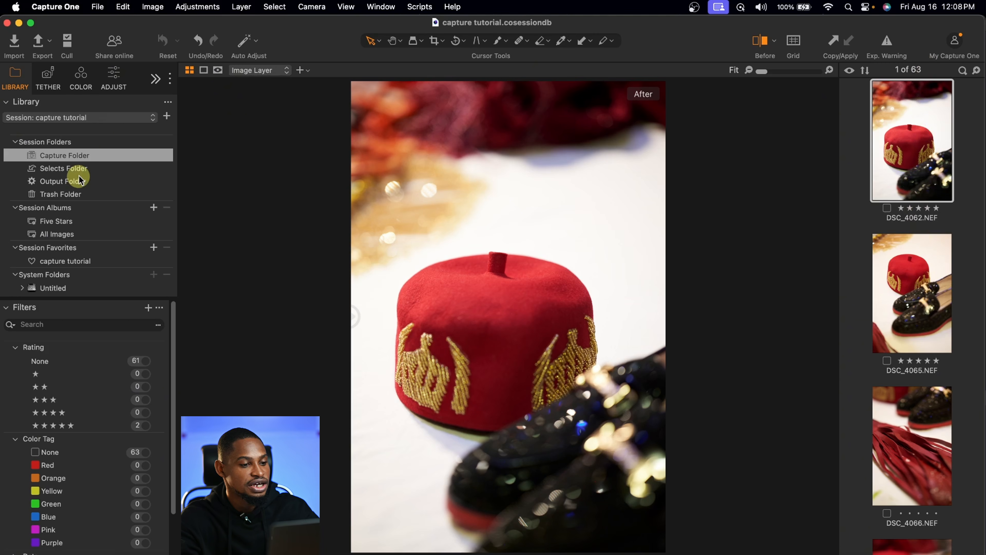
Step: Review DSC_4062.NEF and DSC_4065.NEF in the Five Stars album, filtering by the five-star rating
{"action": "left_click", "coordinate": [62, 222]}
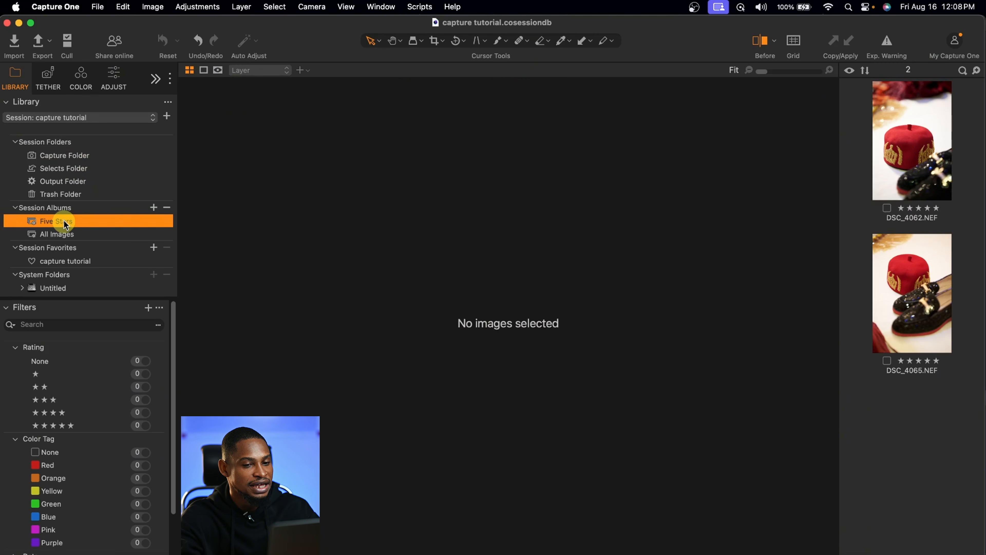
{"action": "left_click", "coordinate": [927, 143]}
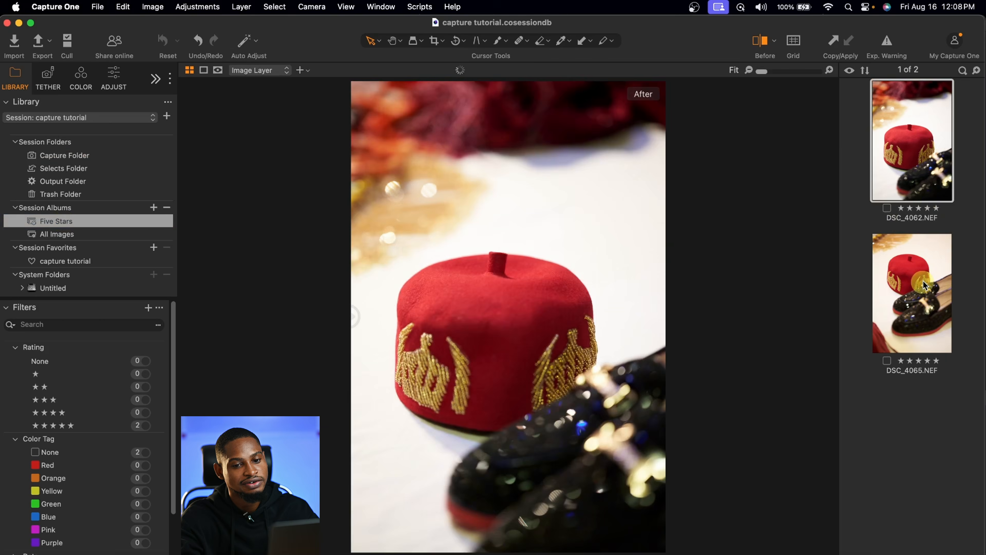
{"action": "left_click", "coordinate": [926, 286]}
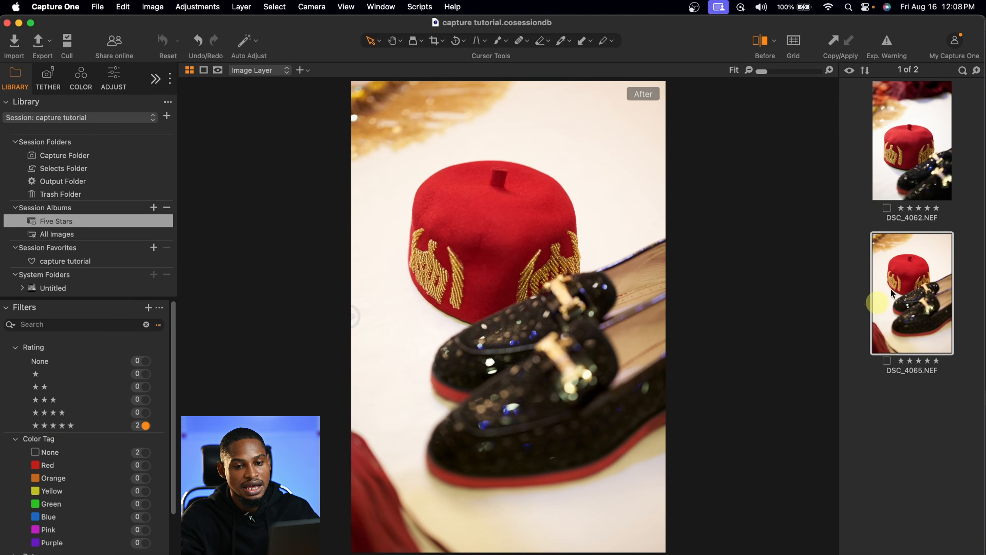
{"action": "left_click", "coordinate": [910, 112]}
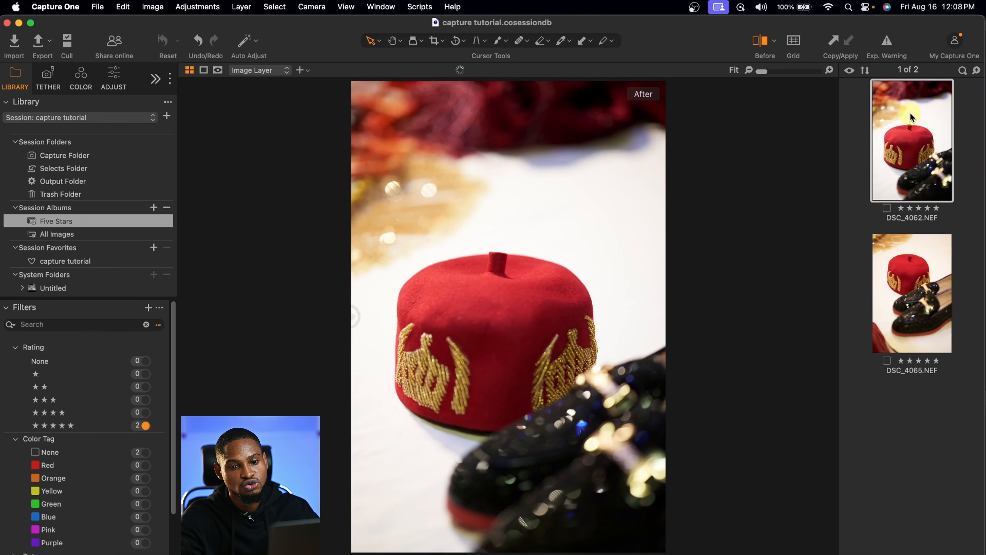
{"action": "left_click", "coordinate": [915, 274]}
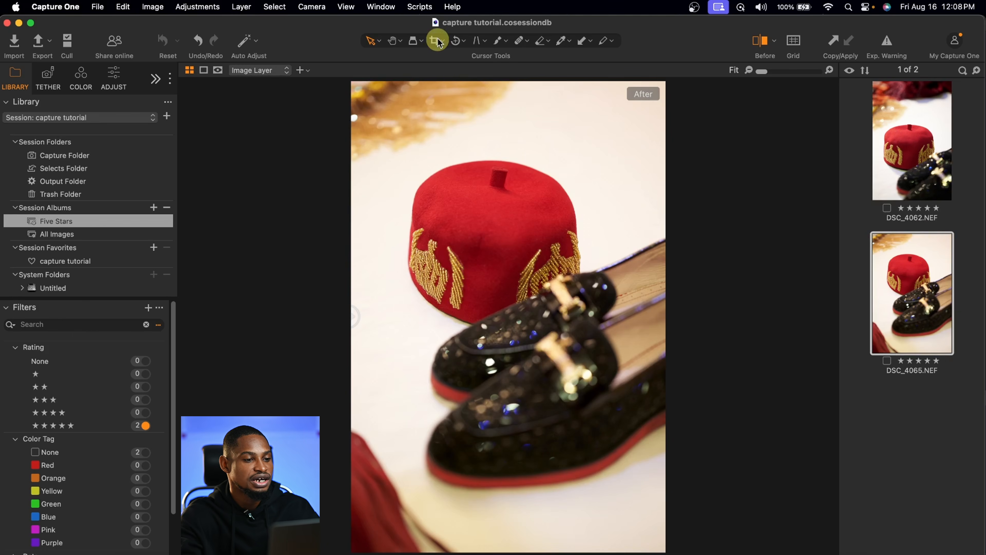
Step: Rate DSC_4058.NEF in the Capture Folder one star and filter the photos by that rating
{"action": "left_click", "coordinate": [65, 155]}
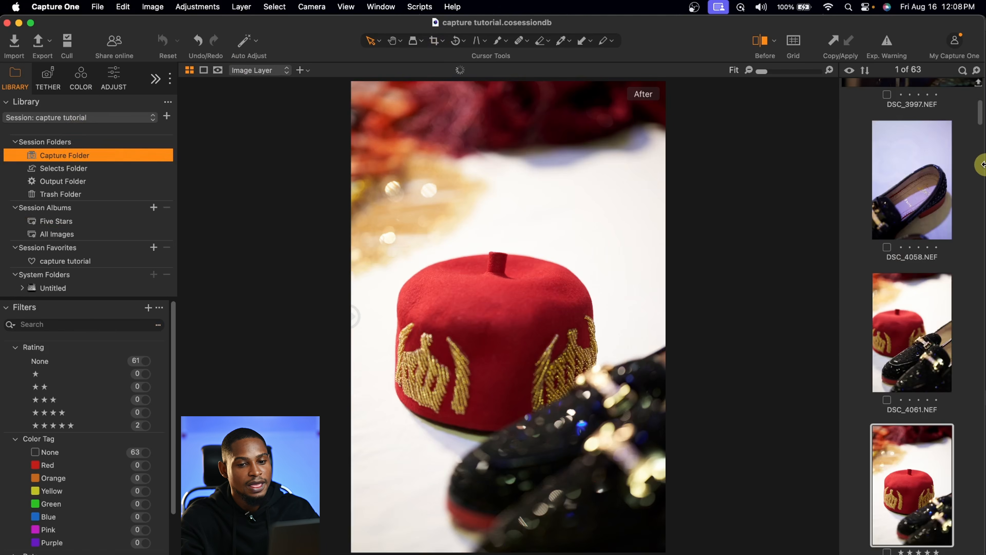
{"action": "left_click", "coordinate": [900, 182]}
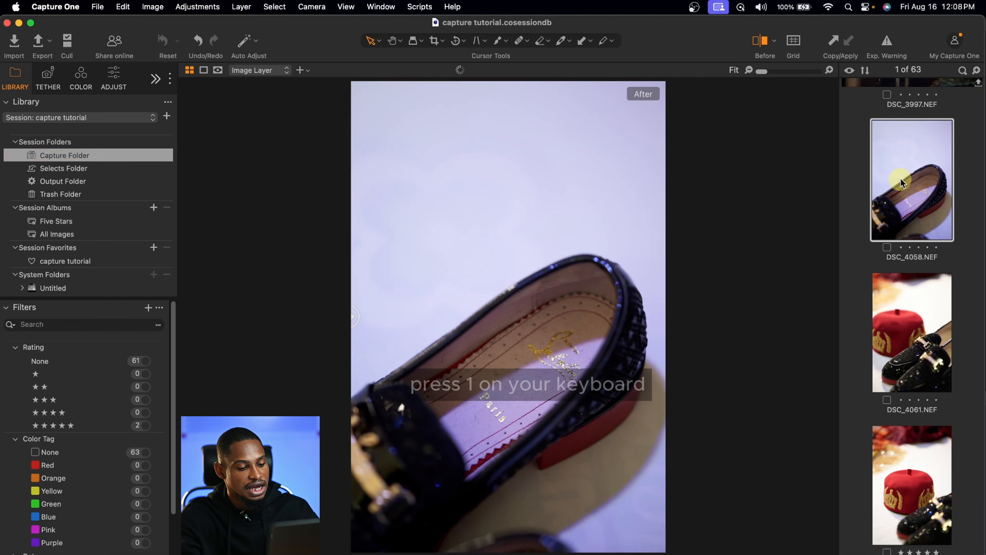
{"action": "key", "text": "1"}
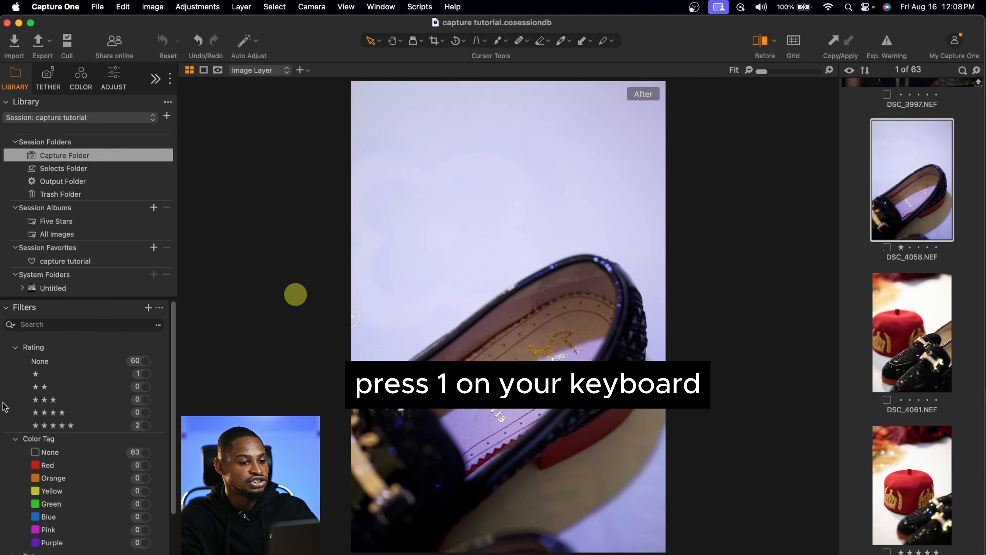
{"action": "left_click", "coordinate": [138, 379]}
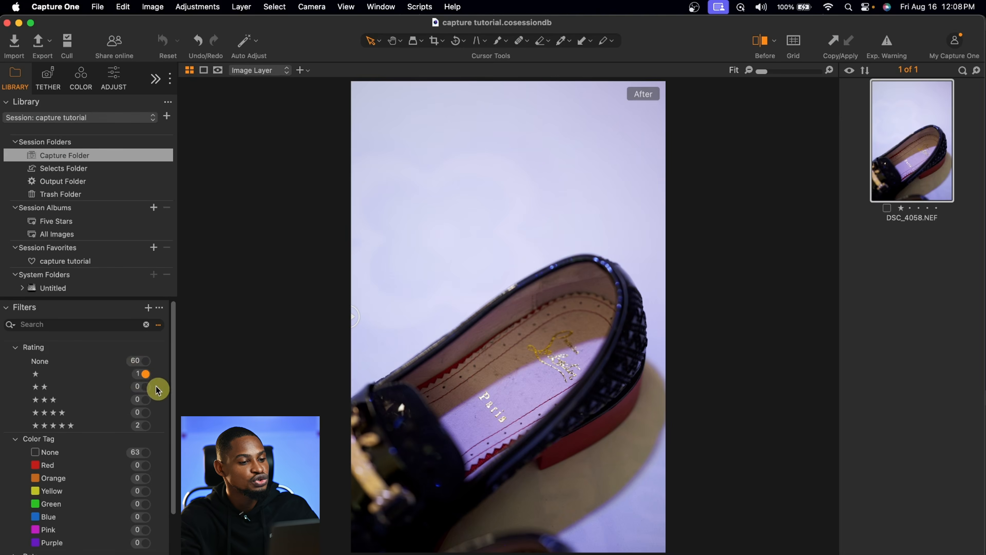
Step: Filter the Capture Folder to unrated photos and rate five photos in a row five stars, starting with DSC_4071.NEF
{"action": "left_click", "coordinate": [144, 361]}
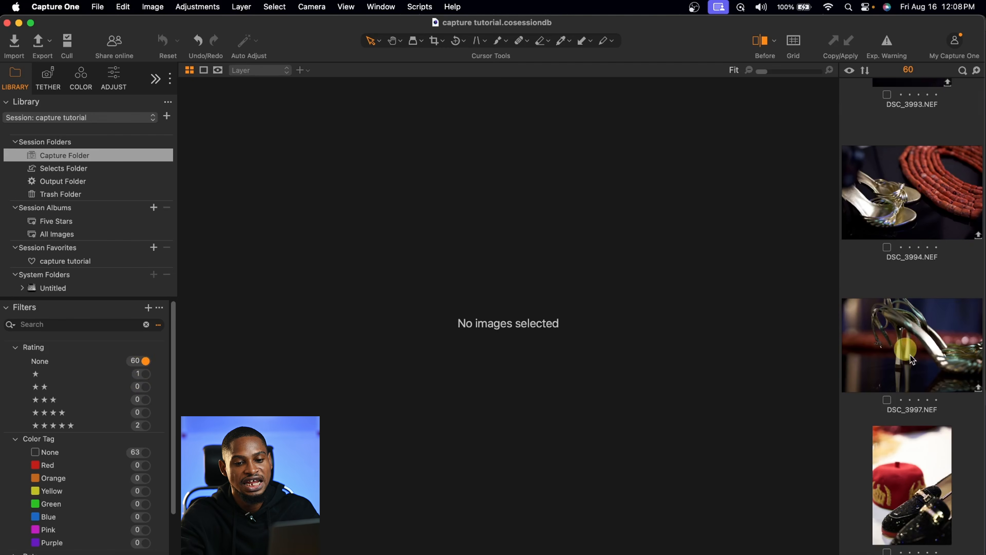
{"action": "scroll", "coordinate": [910, 355], "scroll_direction": "down", "scroll_amount": 10}
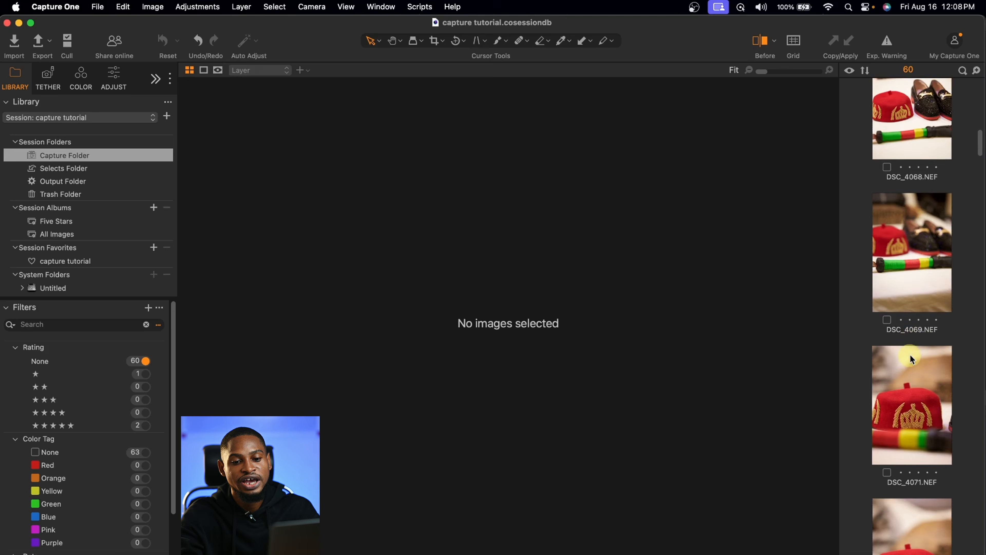
{"action": "left_click", "coordinate": [917, 393]}
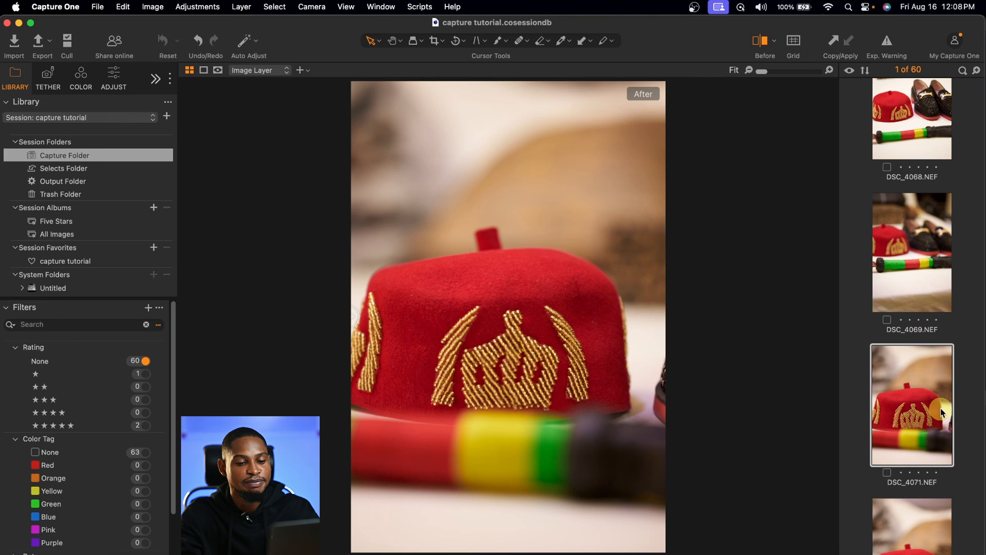
{"action": "key", "text": "5"}
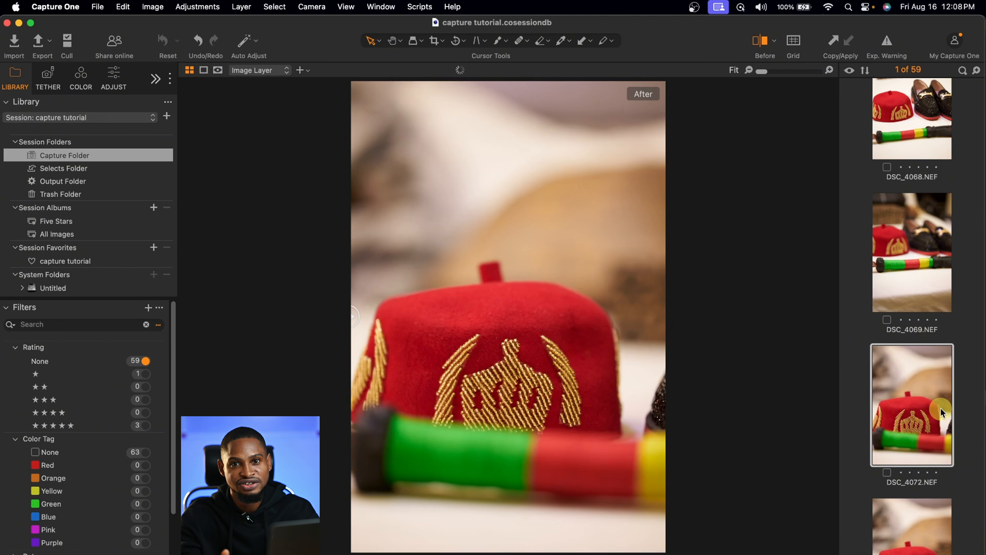
{"action": "key", "text": "5"}
{"action": "key", "text": "5"}
{"action": "key", "text": "5"}
{"action": "key", "text": "5"}
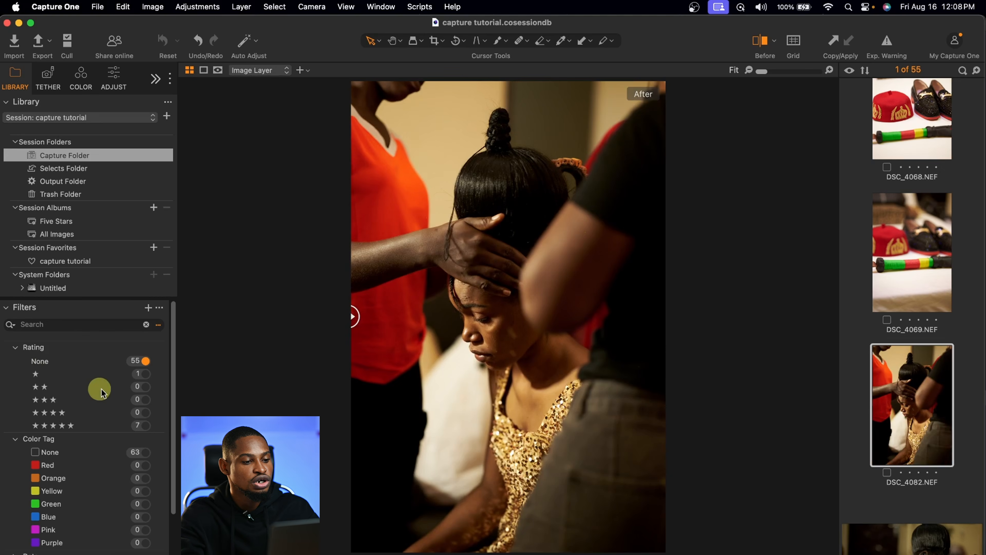
Step: Filter the Capture Folder to five-star photos and view DSC_4076.NEF
{"action": "left_click", "coordinate": [137, 425]}
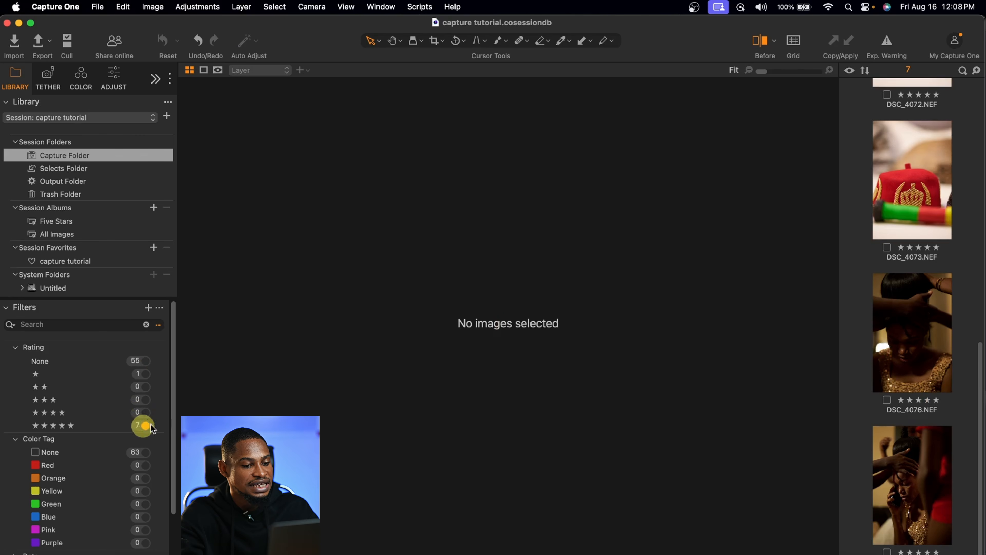
{"action": "left_click", "coordinate": [903, 315]}
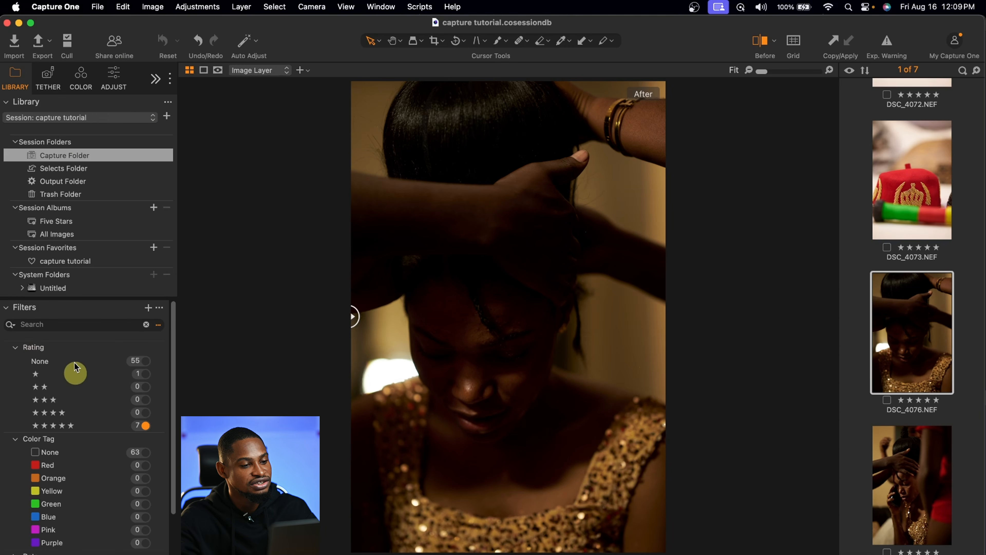
{"action": "scroll", "coordinate": [122, 440], "scroll_direction": "down", "scroll_amount": 2}
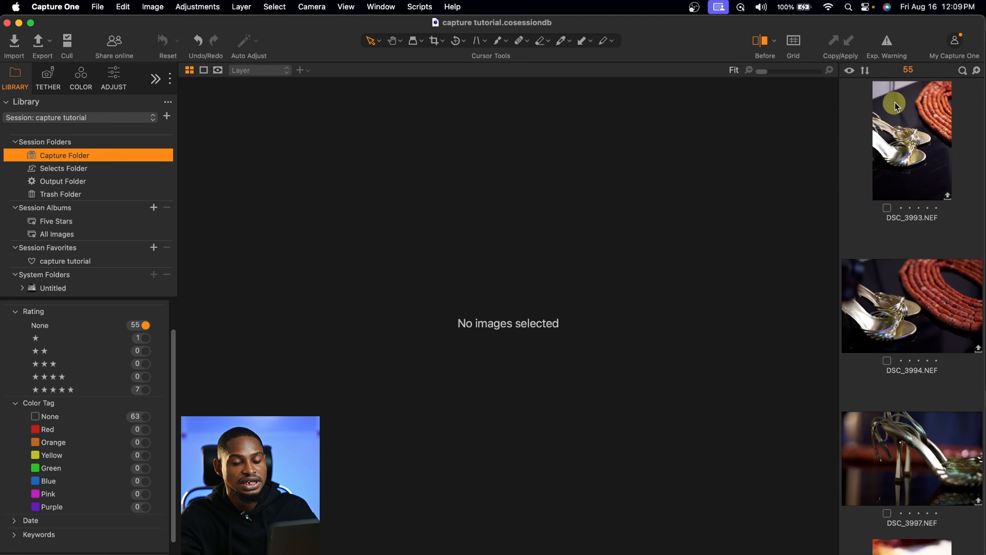
Step: Tag DSC_3993.NEF with the red color tag, filter the Capture Folder by red, and view the photo
{"action": "left_click", "coordinate": [888, 210]}
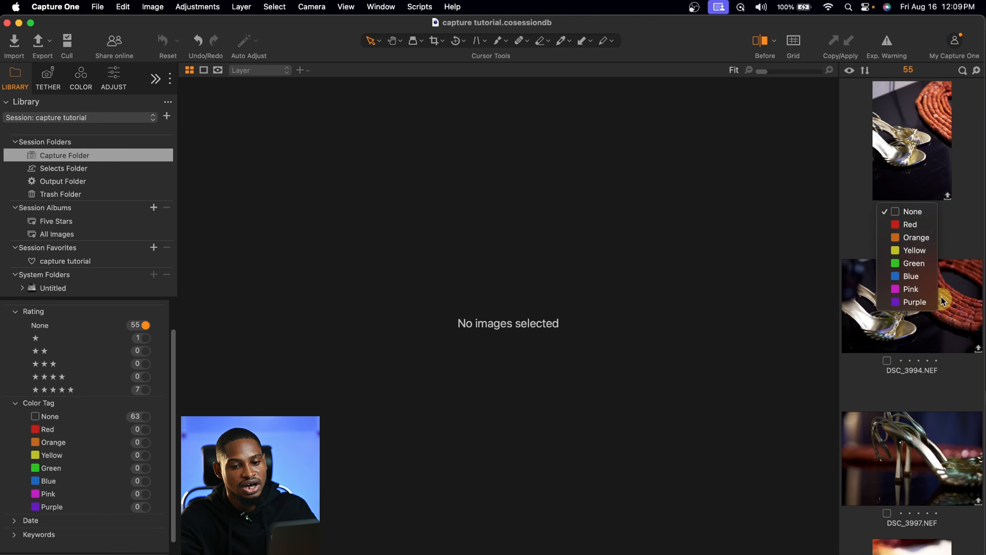
{"action": "left_click", "coordinate": [910, 225]}
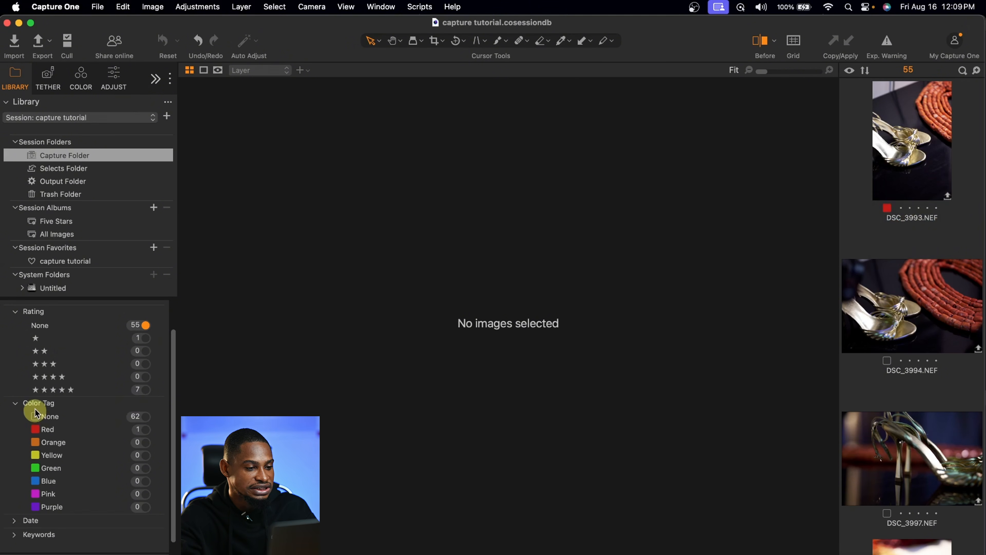
{"action": "left_click", "coordinate": [137, 430]}
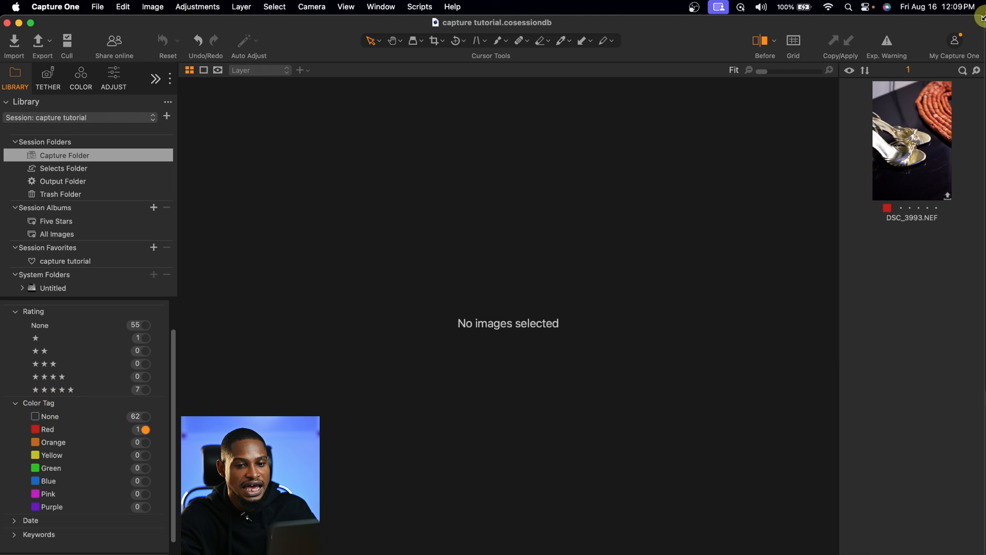
{"action": "left_click", "coordinate": [909, 136]}
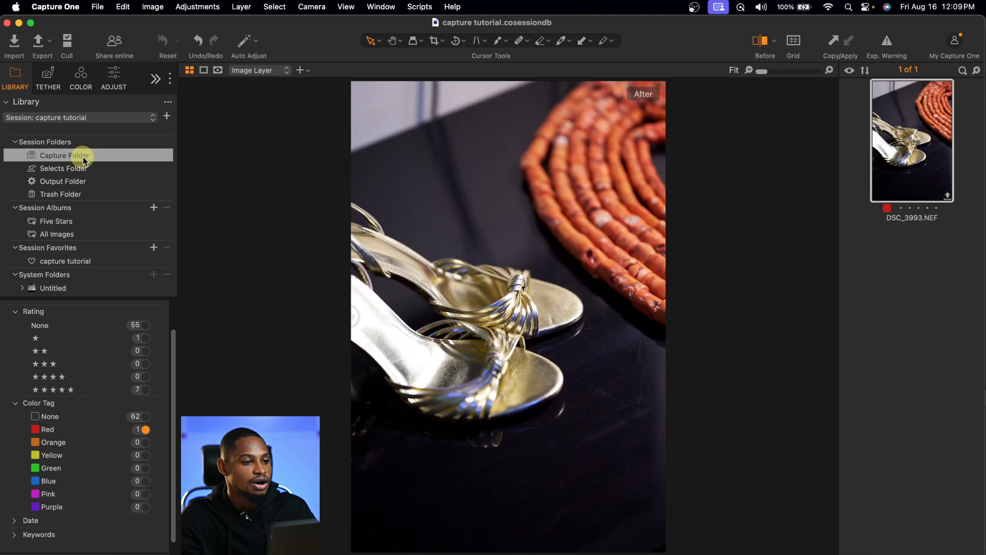
Step: Return to the unrated photos, tag DSC_3994.NEF yellow, and filter the Capture Folder by the yellow color tag
{"action": "left_click", "coordinate": [144, 326]}
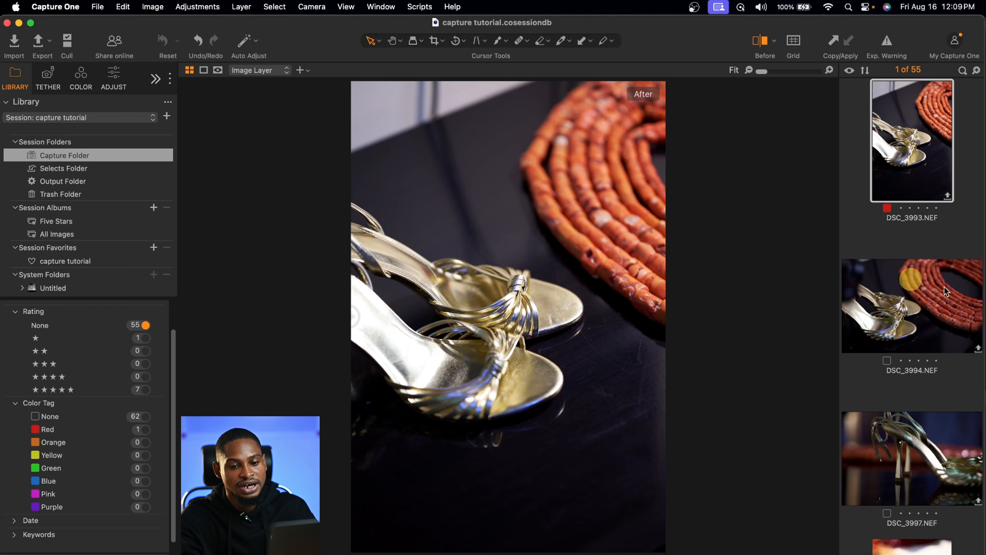
{"action": "scroll", "coordinate": [944, 286], "scroll_direction": "down", "scroll_amount": 2}
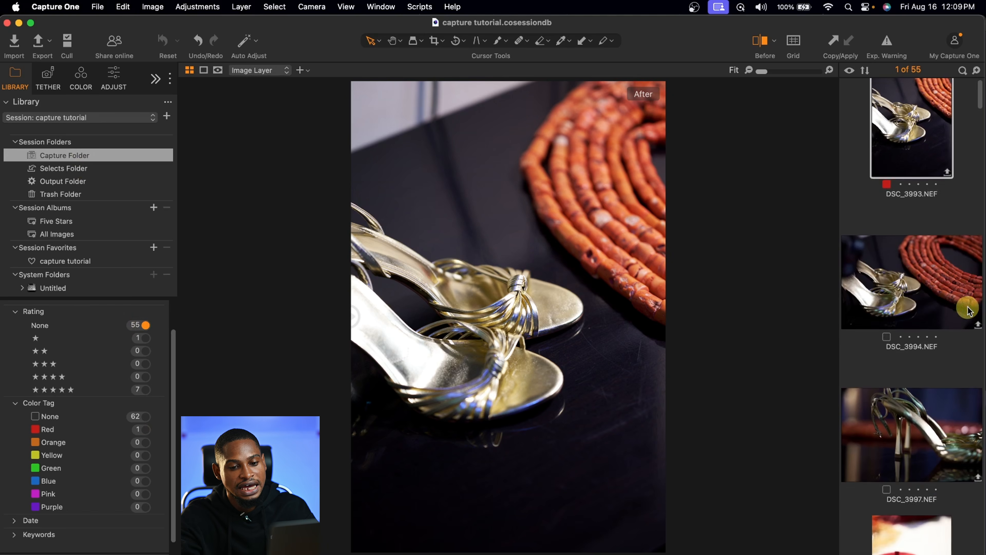
{"action": "left_click", "coordinate": [888, 334]}
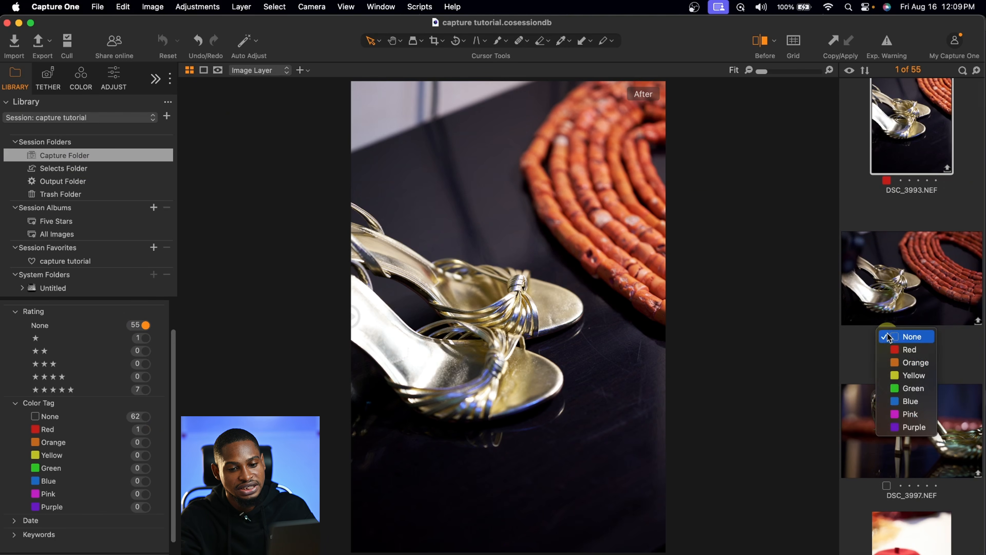
{"action": "left_click", "coordinate": [908, 375]}
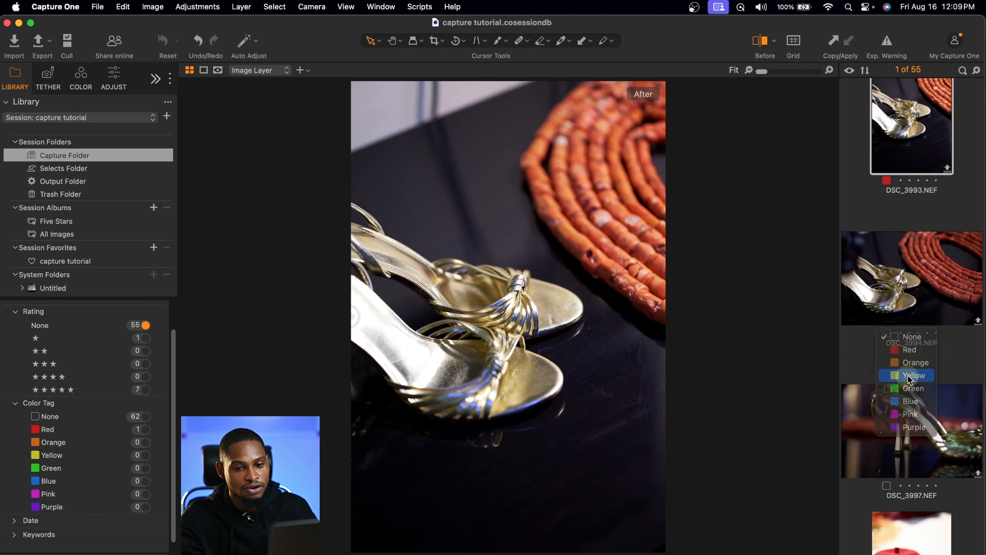
{"action": "left_click", "coordinate": [235, 292]}
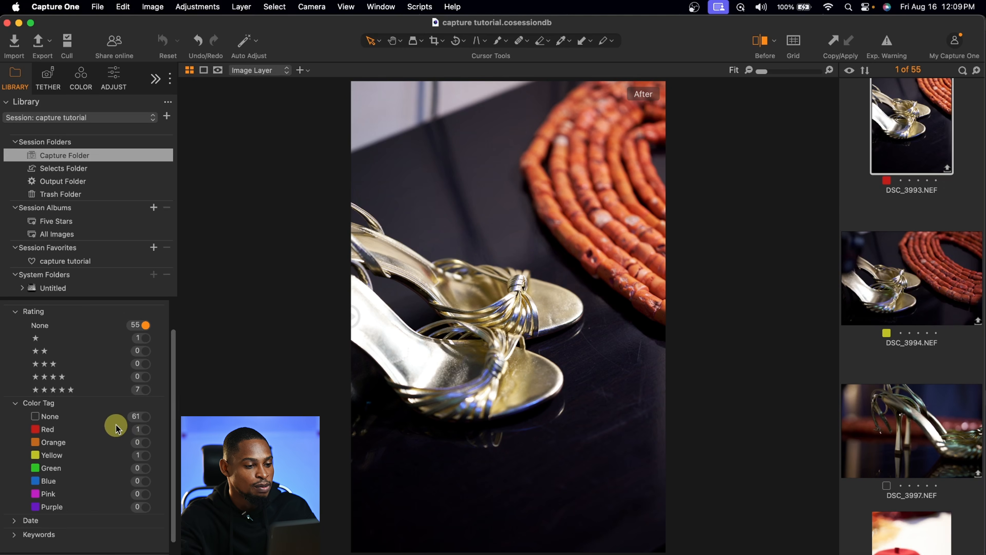
{"action": "left_click", "coordinate": [113, 455]}
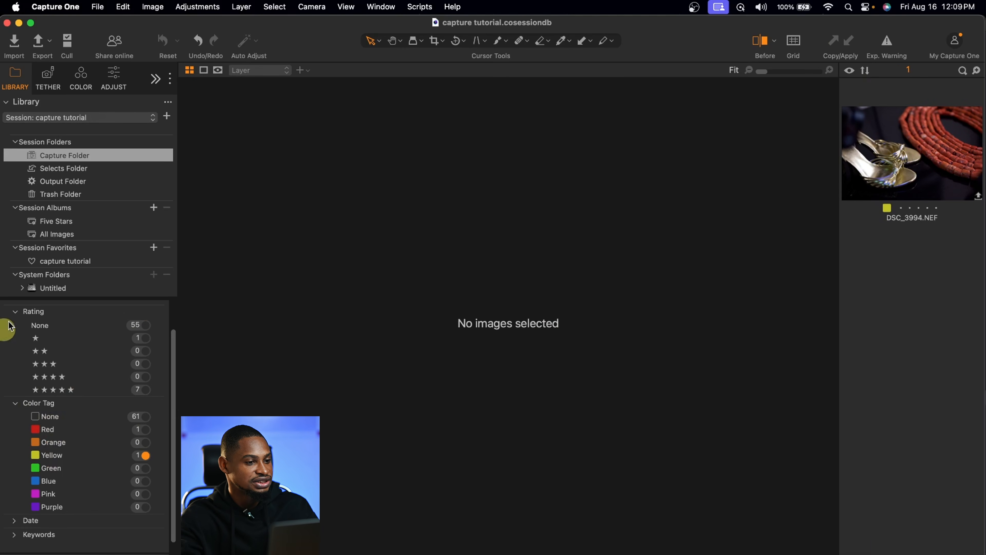
Step: Examine the metadata of DSC_3994.NEF, including its vendor, camera and exposure details
{"action": "scroll", "coordinate": [84, 446], "scroll_direction": "down", "scroll_amount": 2}
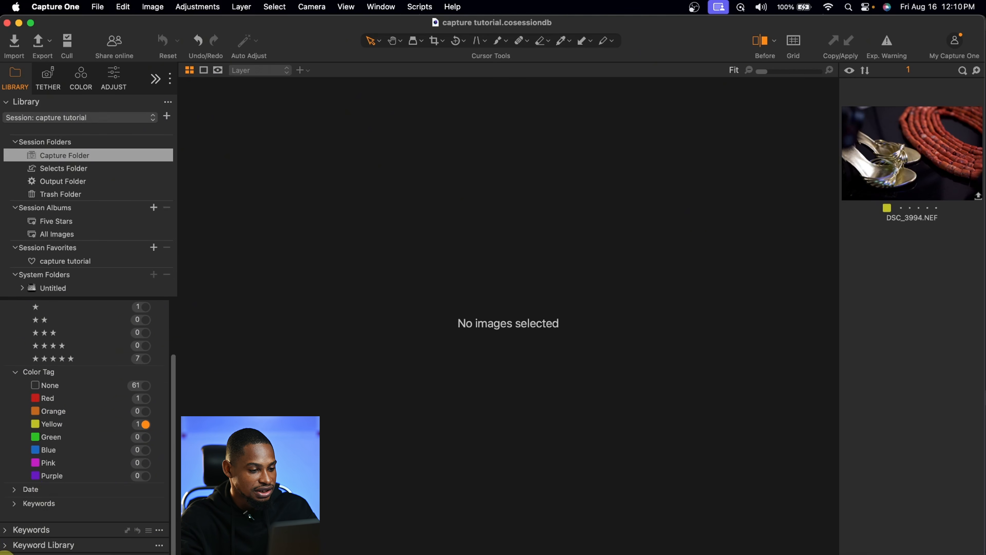
{"action": "scroll", "coordinate": [123, 485], "scroll_direction": "down", "scroll_amount": 10}
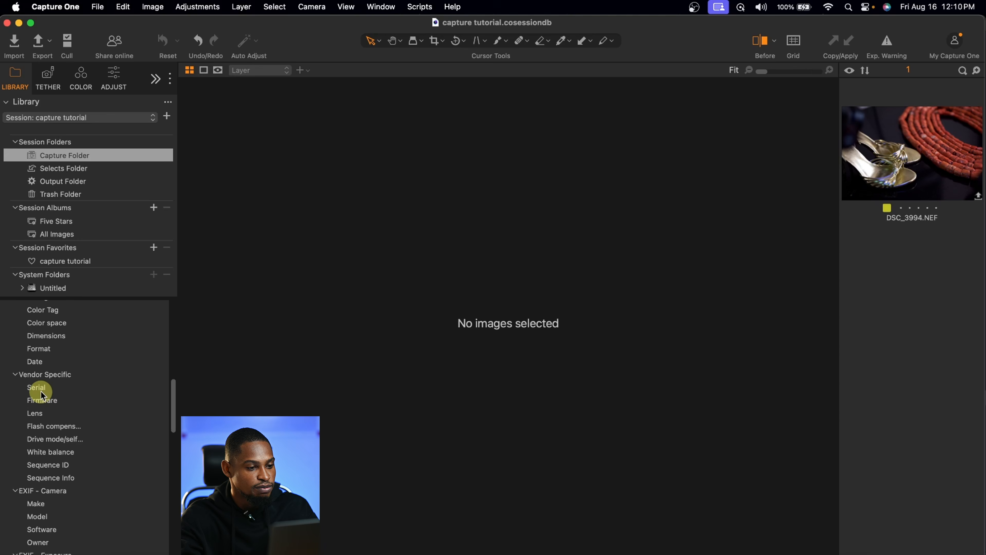
{"action": "left_click", "coordinate": [928, 167]}
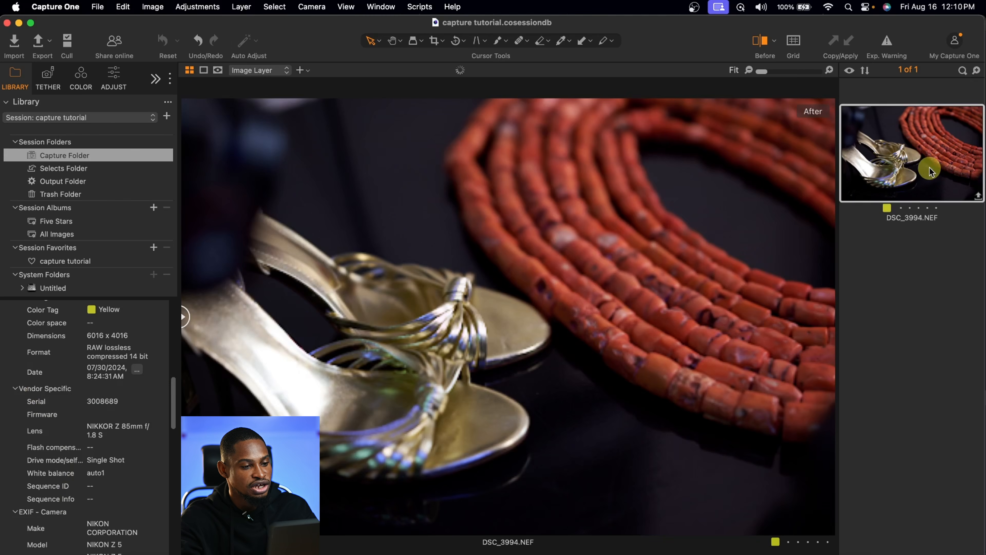
{"action": "scroll", "coordinate": [99, 351], "scroll_direction": "down", "scroll_amount": 8}
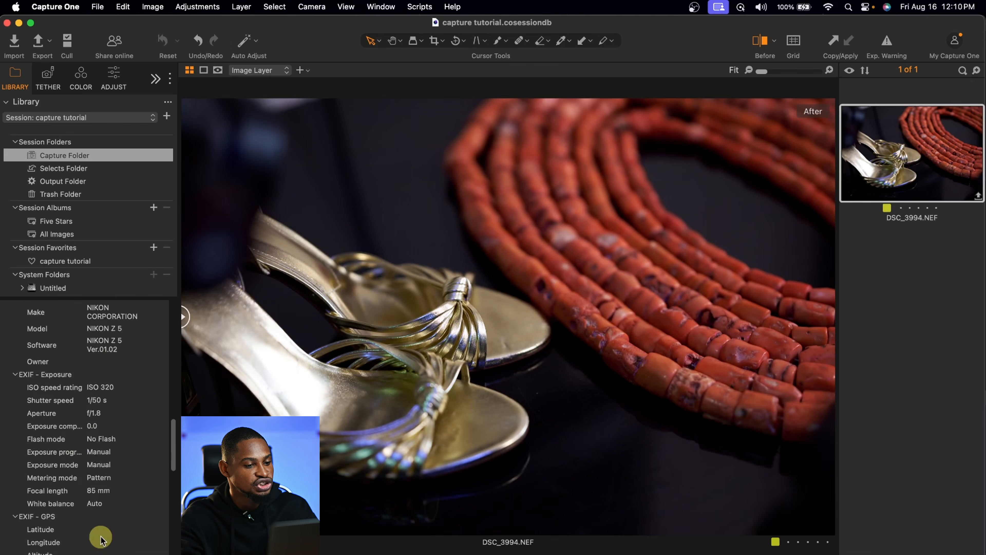
{"action": "scroll", "coordinate": [100, 407], "scroll_direction": "up", "scroll_amount": 8}
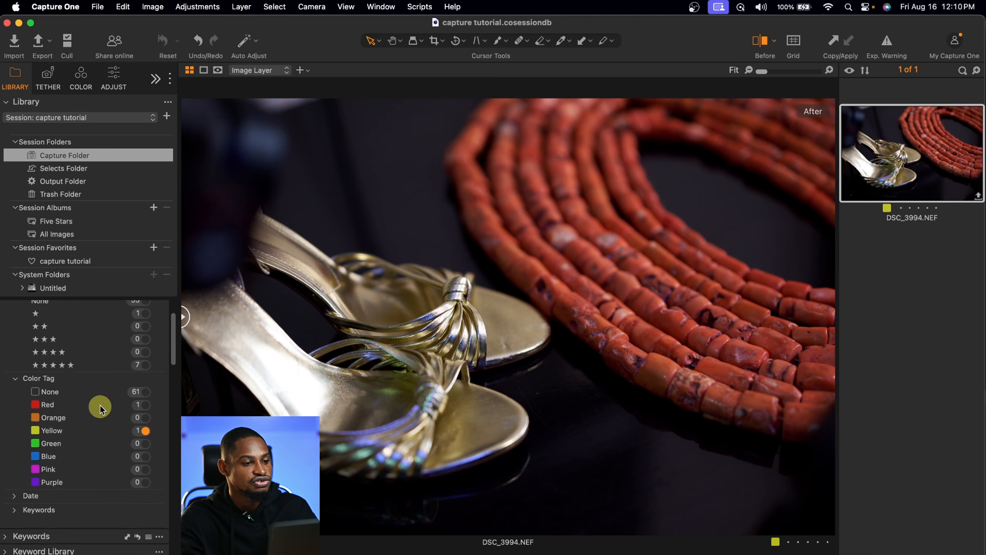
{"action": "scroll", "coordinate": [101, 408], "scroll_direction": "up", "scroll_amount": 2}
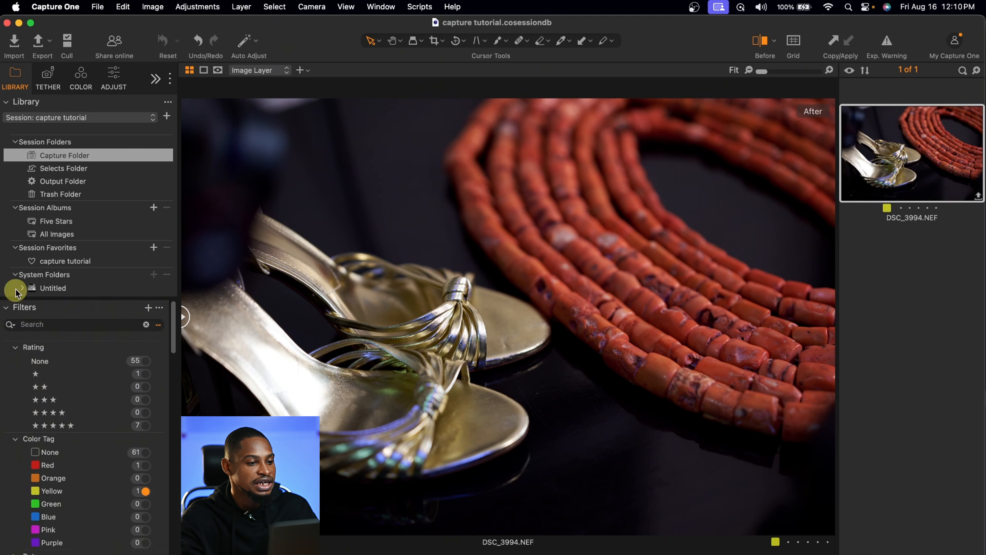
Step: Collapse the Metadata tool and check the Keyword Library, leaving only Filters expanded below the Library tool
{"action": "left_click", "coordinate": [6, 309]}
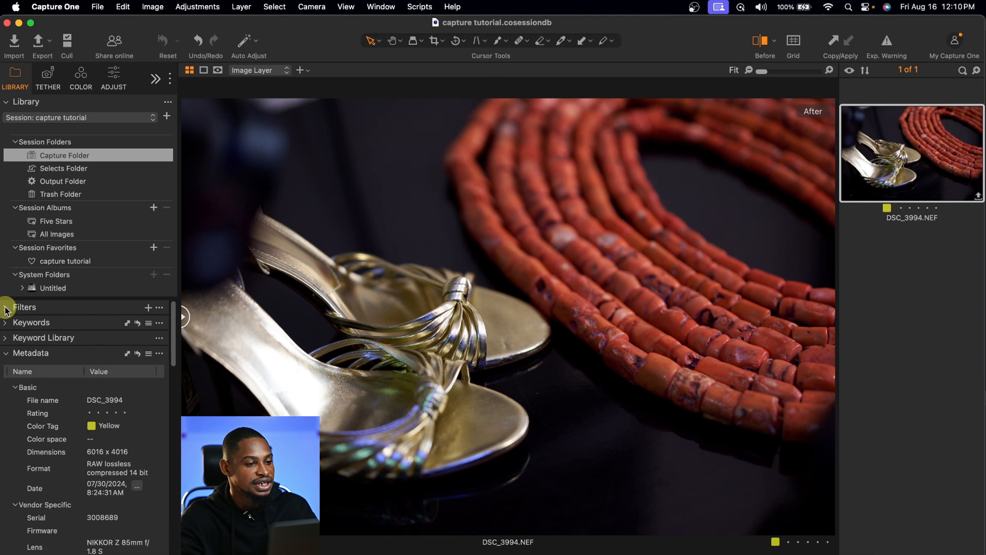
{"action": "left_click", "coordinate": [4, 352]}
{"action": "left_click", "coordinate": [6, 339]}
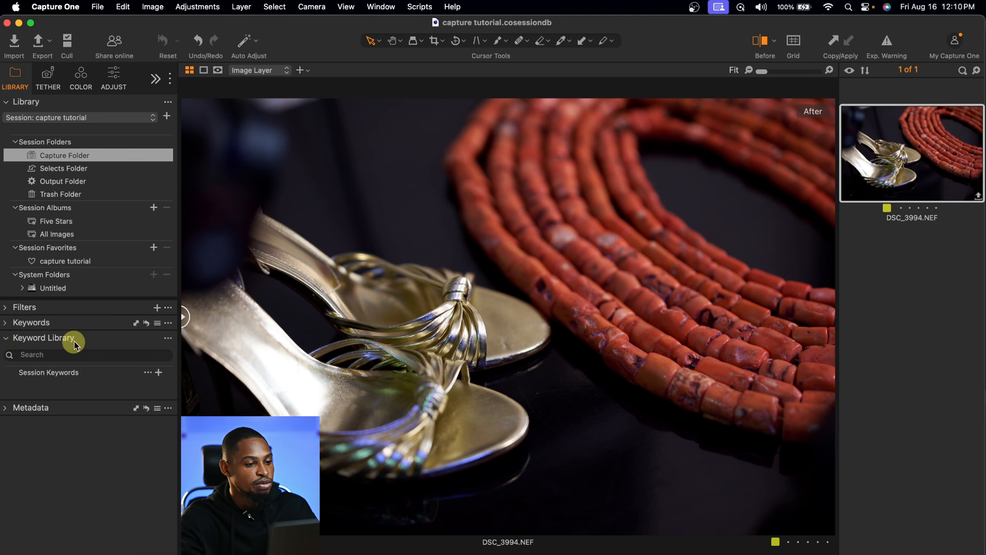
{"action": "left_click", "coordinate": [7, 341]}
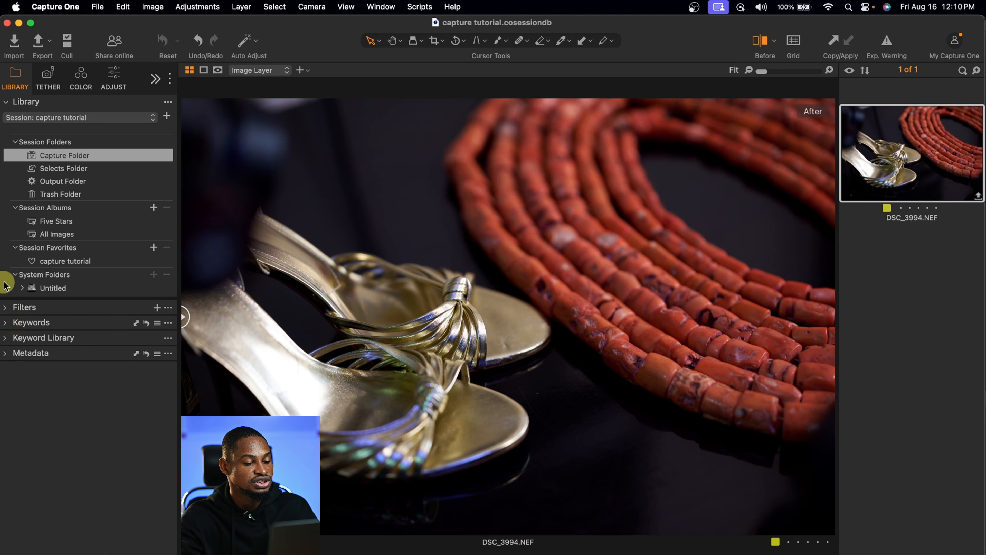
{"action": "left_click", "coordinate": [6, 309]}
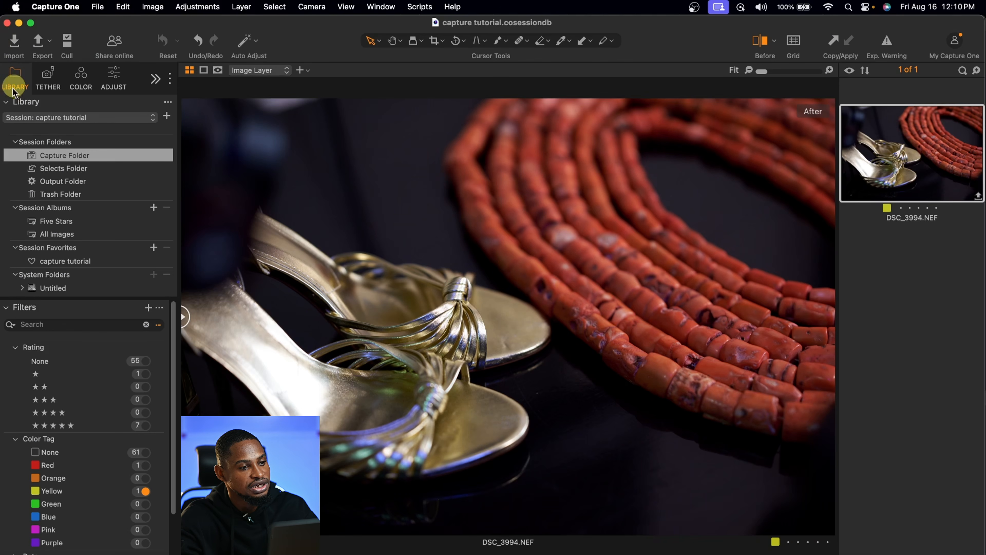
Step: Show the tethering tools and expand Exposure Evaluation, Camera, Camera Focus and Camera Settings
{"action": "left_click", "coordinate": [47, 80]}
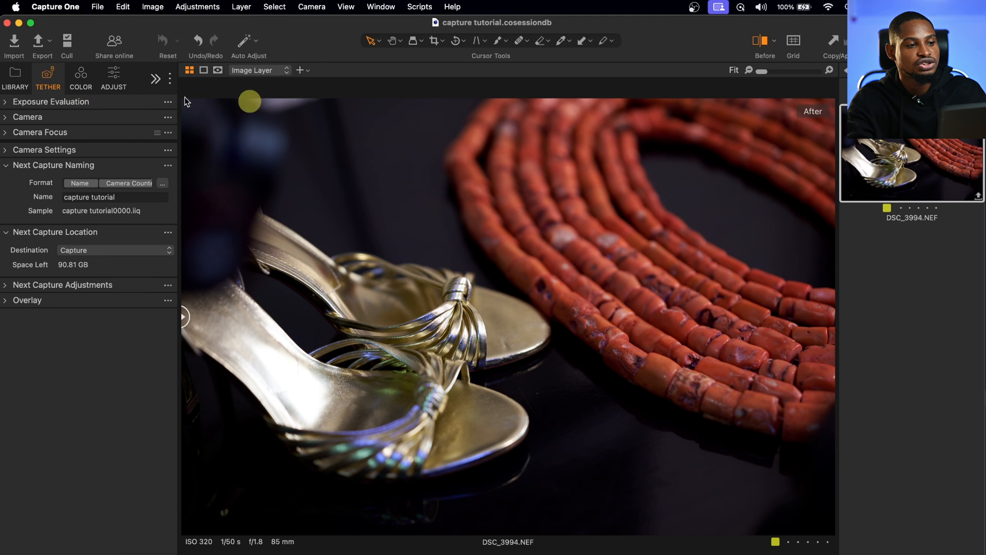
{"action": "left_click", "coordinate": [11, 101]}
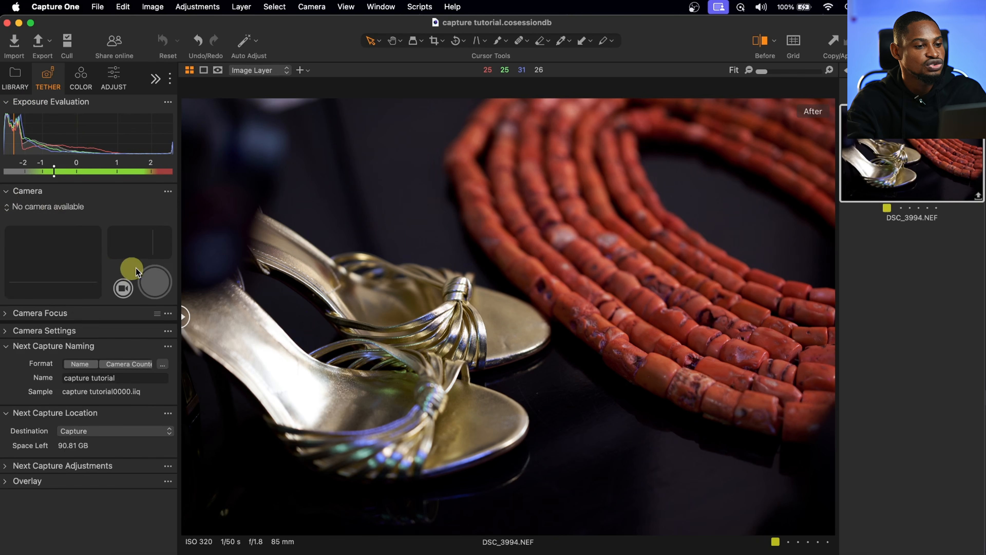
{"action": "left_click", "coordinate": [16, 311]}
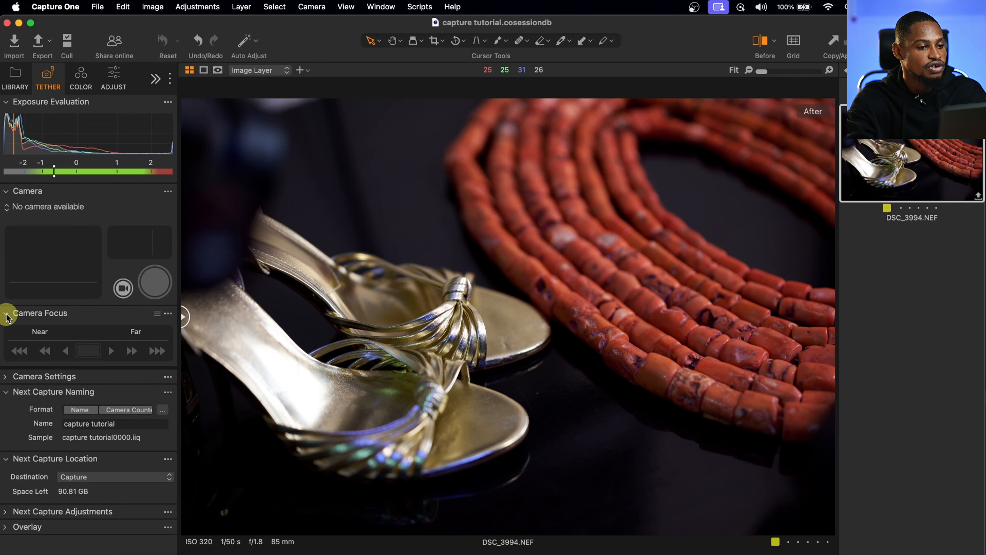
{"action": "left_click", "coordinate": [5, 380]}
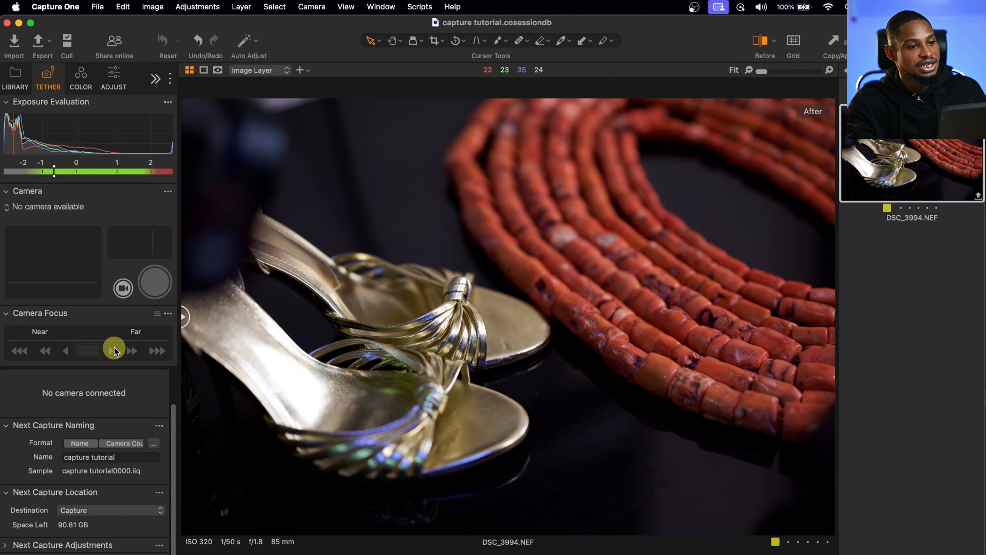
Step: Switch to the adjustment tools and expand Histogram and Layers & Masks
{"action": "left_click", "coordinate": [84, 71]}
{"action": "left_click", "coordinate": [116, 79]}
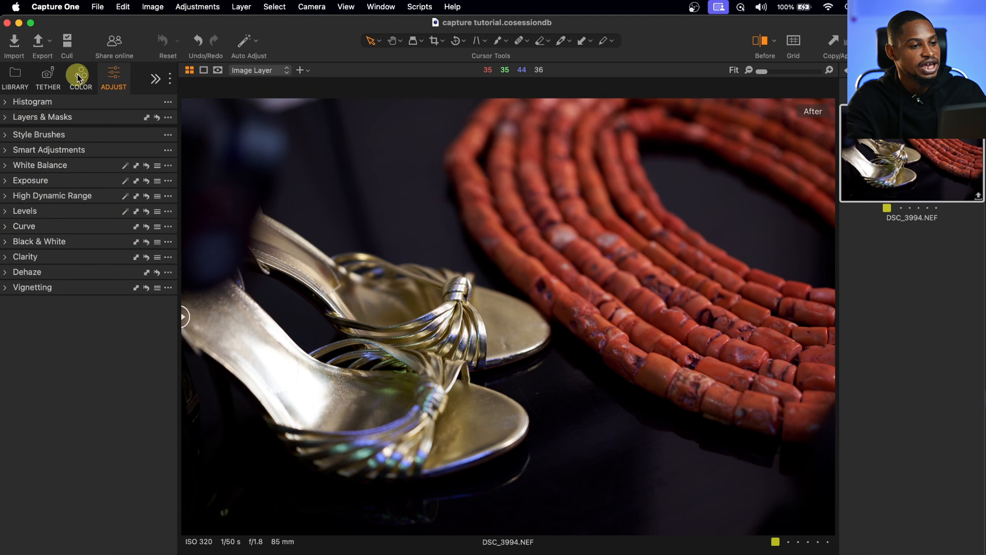
{"action": "left_click", "coordinate": [5, 103]}
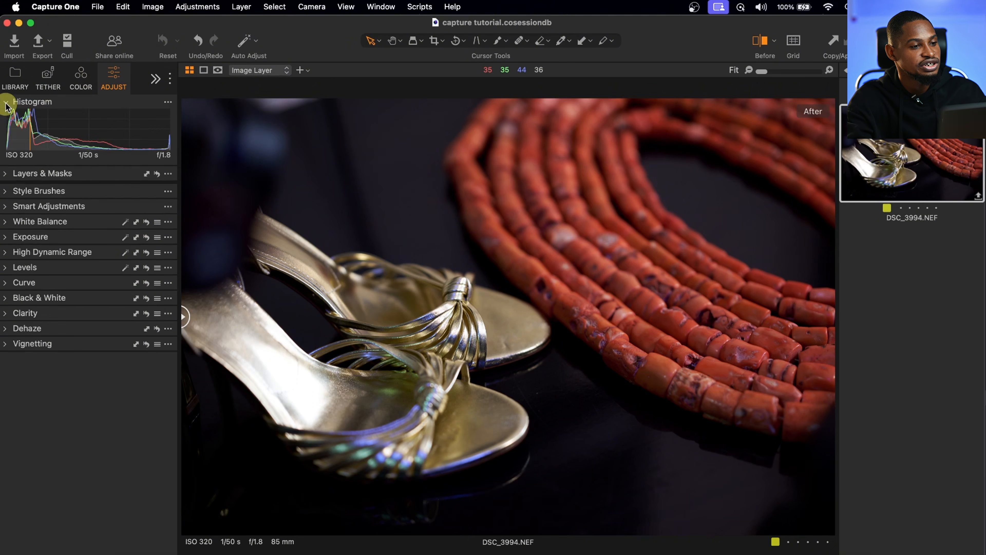
{"action": "left_click", "coordinate": [5, 173]}
Step: Remove the Style Brushes and Smart Adjustments tools from the adjustment workspace
{"action": "left_click", "coordinate": [6, 316]}
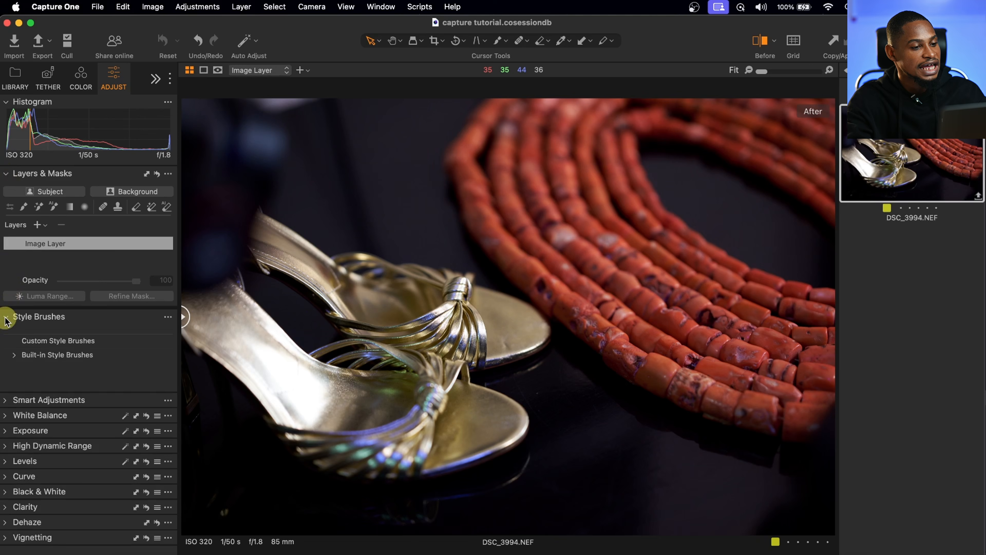
{"action": "right_click", "coordinate": [121, 327]}
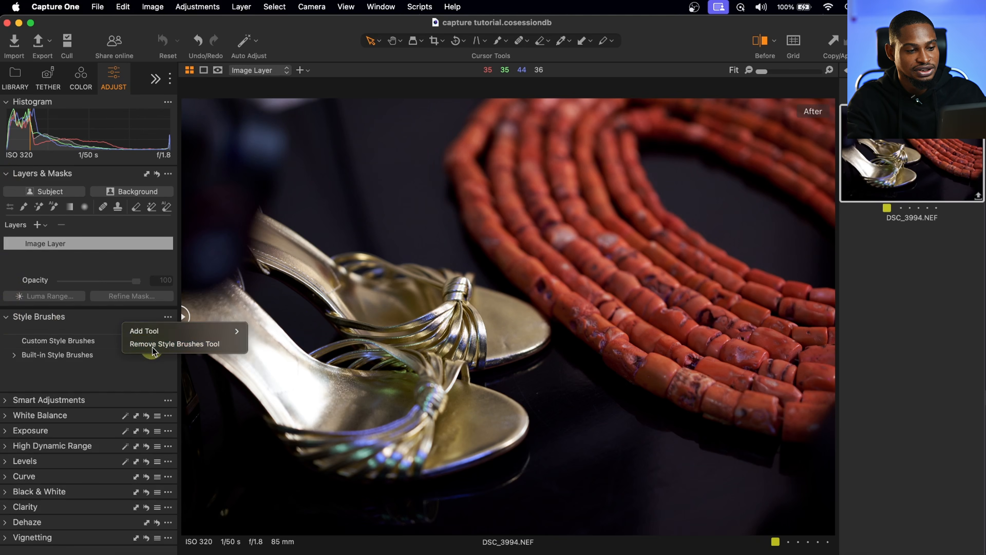
{"action": "left_click", "coordinate": [148, 345]}
{"action": "right_click", "coordinate": [109, 317]}
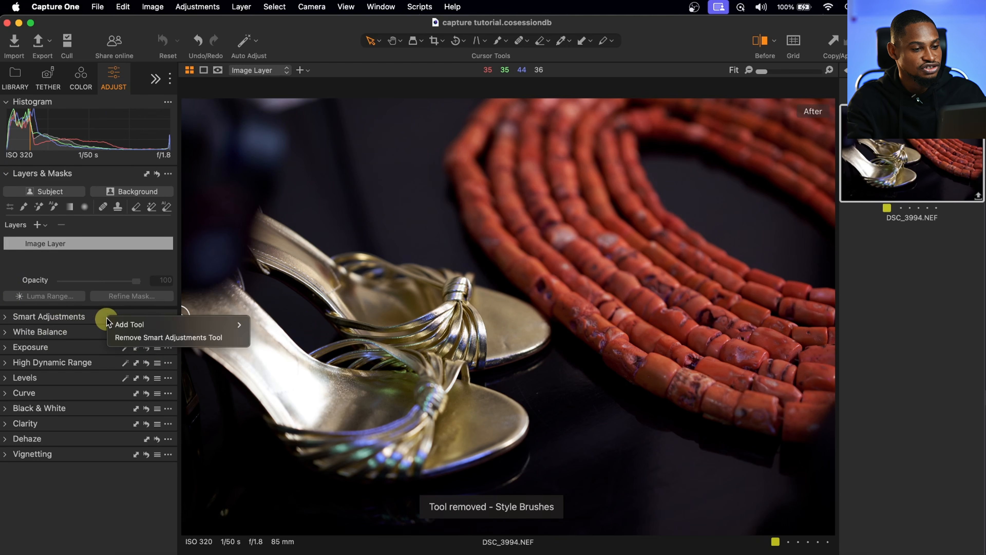
{"action": "left_click", "coordinate": [145, 337]}
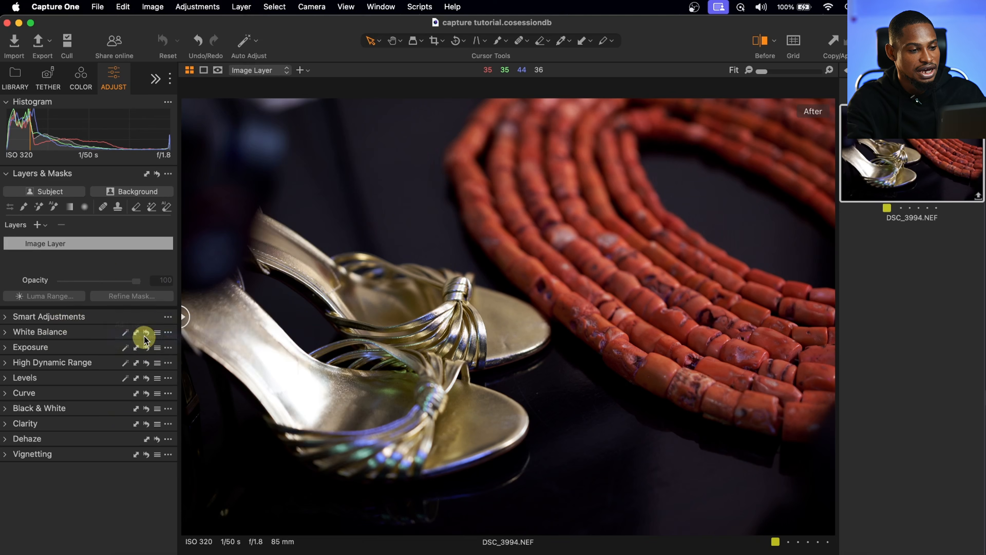
Step: Expand the White Balance, Exposure, High Dynamic Range, Levels, Curve and Black & White tools
{"action": "left_click", "coordinate": [8, 317]}
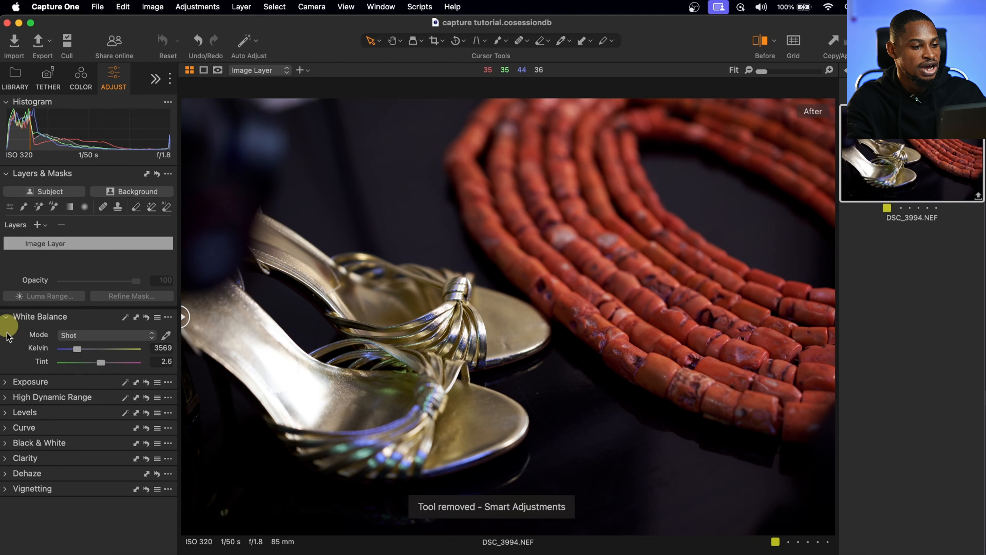
{"action": "left_click", "coordinate": [6, 382]}
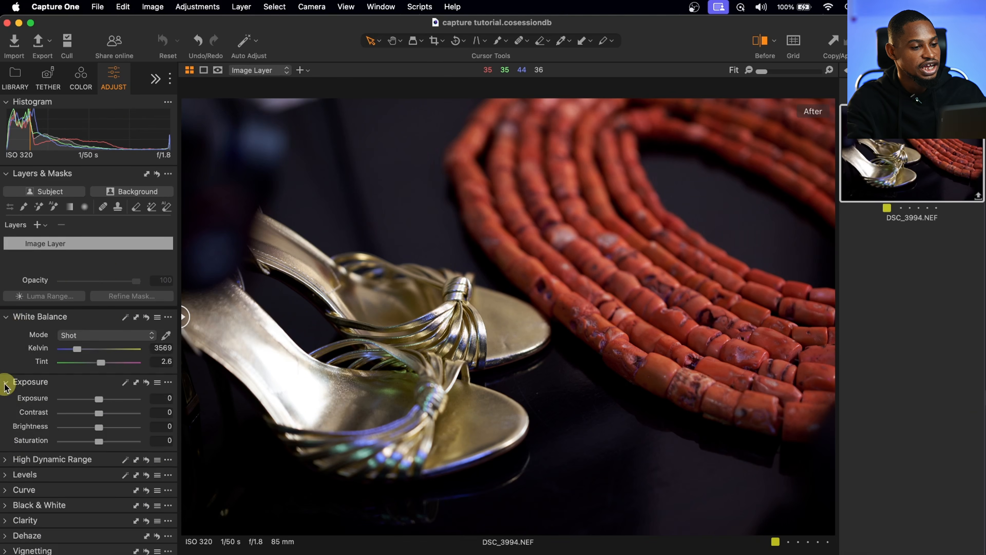
{"action": "left_click", "coordinate": [5, 460]}
{"action": "scroll", "coordinate": [11, 462], "scroll_direction": "down", "scroll_amount": 3}
{"action": "left_click", "coordinate": [6, 486]}
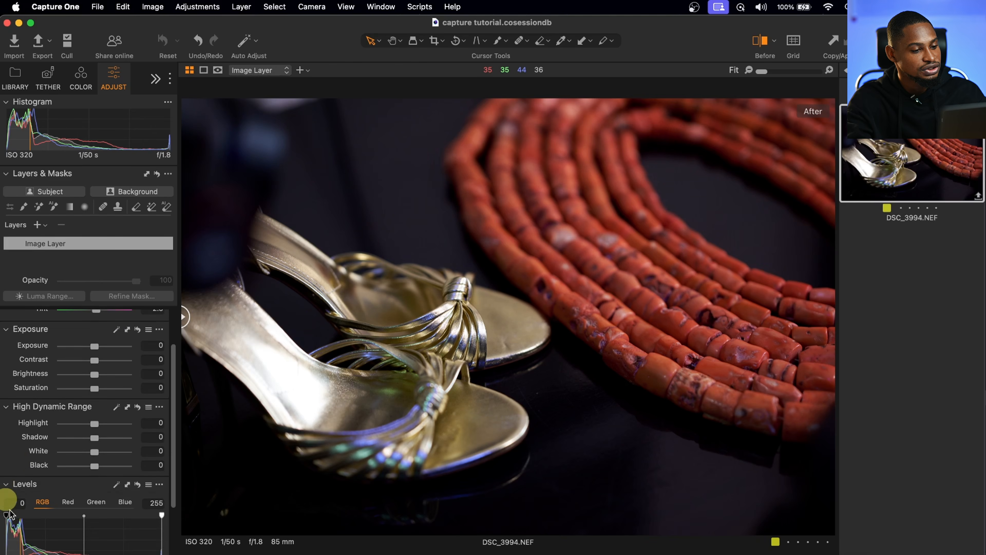
{"action": "scroll", "coordinate": [8, 513], "scroll_direction": "down", "scroll_amount": 3}
{"action": "left_click", "coordinate": [6, 500]}
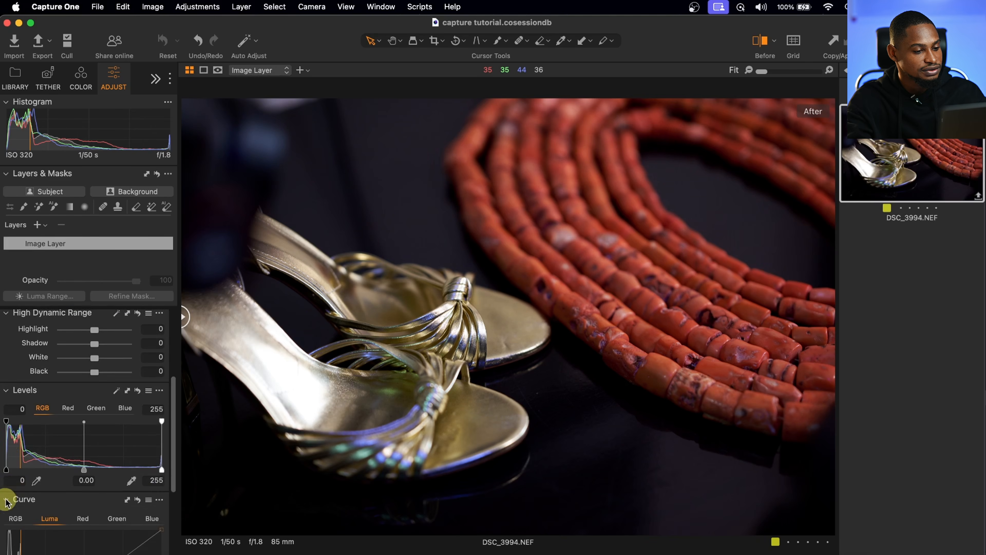
{"action": "scroll", "coordinate": [81, 494], "scroll_direction": "down", "scroll_amount": 5}
{"action": "left_click", "coordinate": [6, 515]}
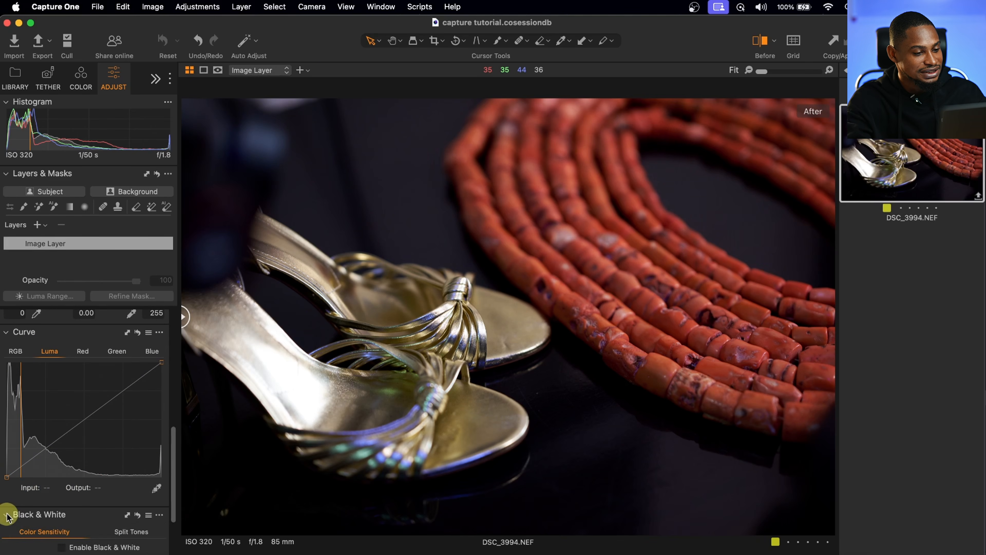
Step: Expand the Clarity, Dehaze and Vignetting tools below Black & White
{"action": "scroll", "coordinate": [78, 482], "scroll_direction": "down", "scroll_amount": 4}
{"action": "left_click", "coordinate": [7, 530]}
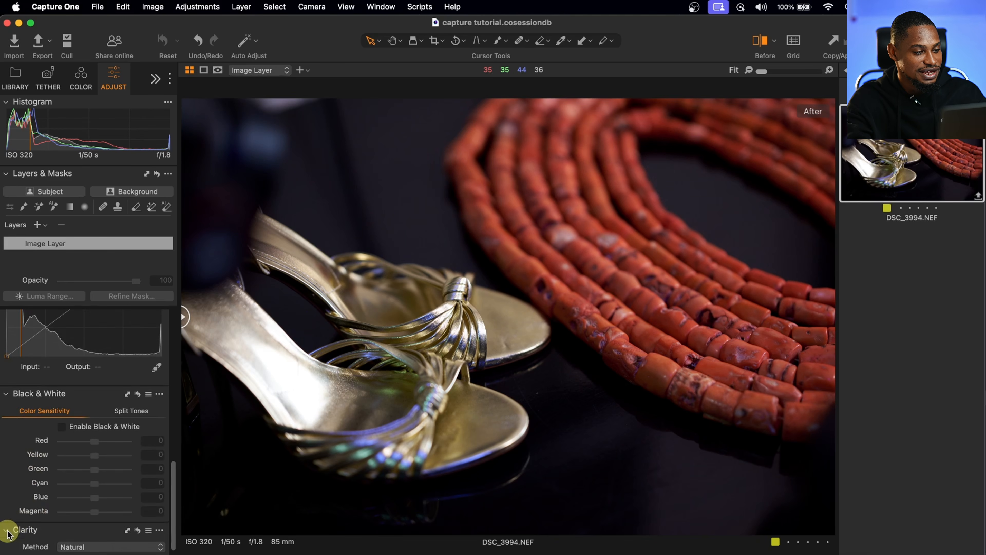
{"action": "scroll", "coordinate": [105, 489], "scroll_direction": "down", "scroll_amount": 2}
{"action": "left_click", "coordinate": [6, 545]}
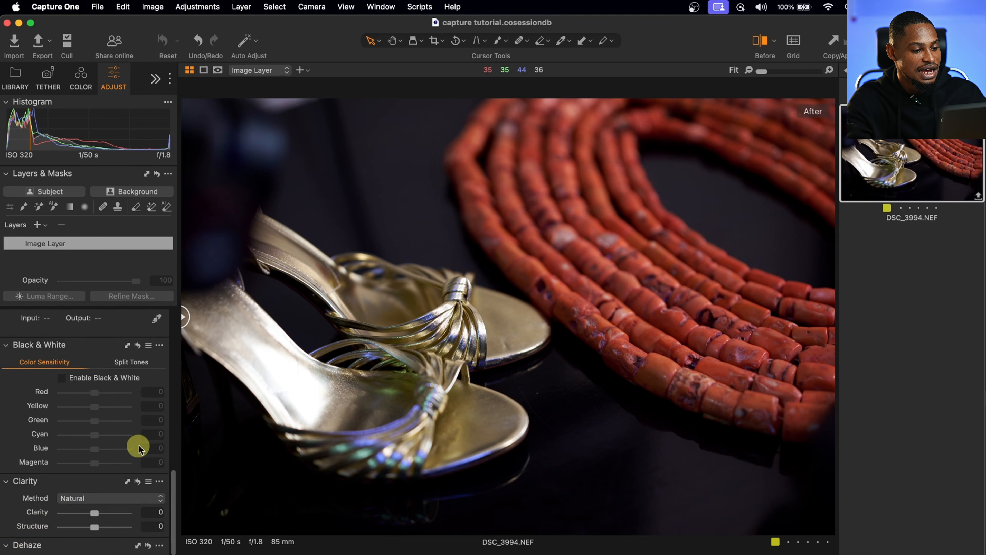
{"action": "scroll", "coordinate": [117, 469], "scroll_direction": "down", "scroll_amount": 2}
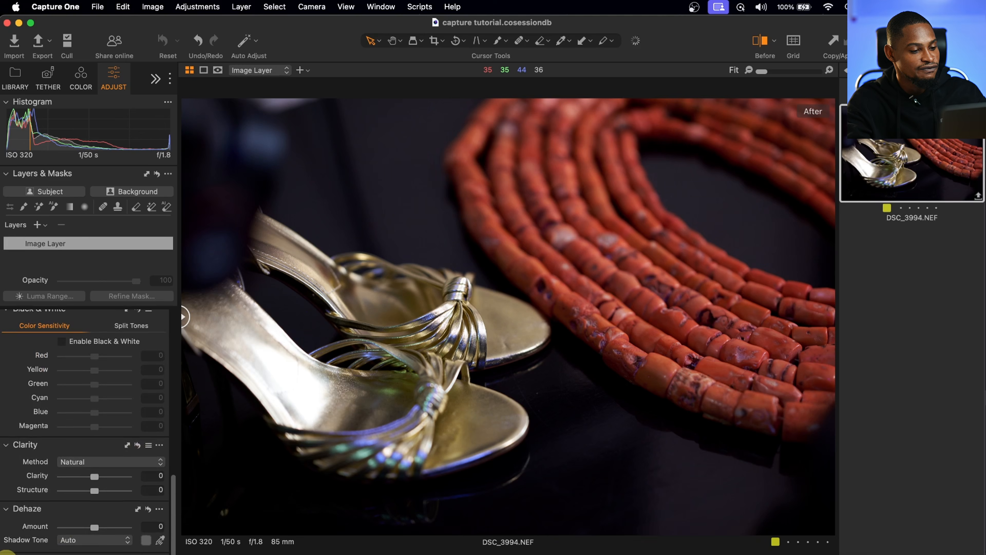
{"action": "scroll", "coordinate": [89, 499], "scroll_direction": "down", "scroll_amount": 2}
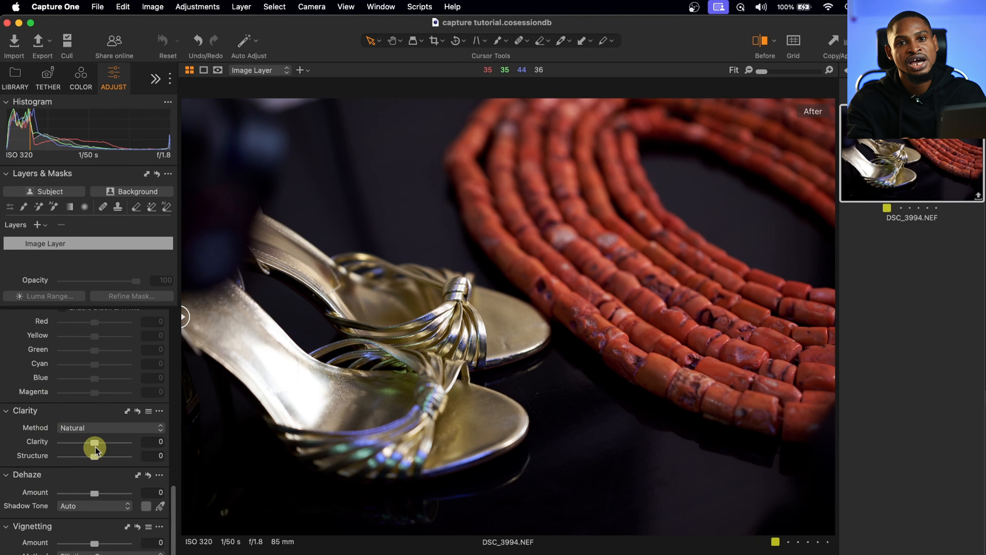
Step: Create a floating Base Characteristics tool and dock it between Histogram and Layers & Masks
{"action": "left_click", "coordinate": [378, 8]}
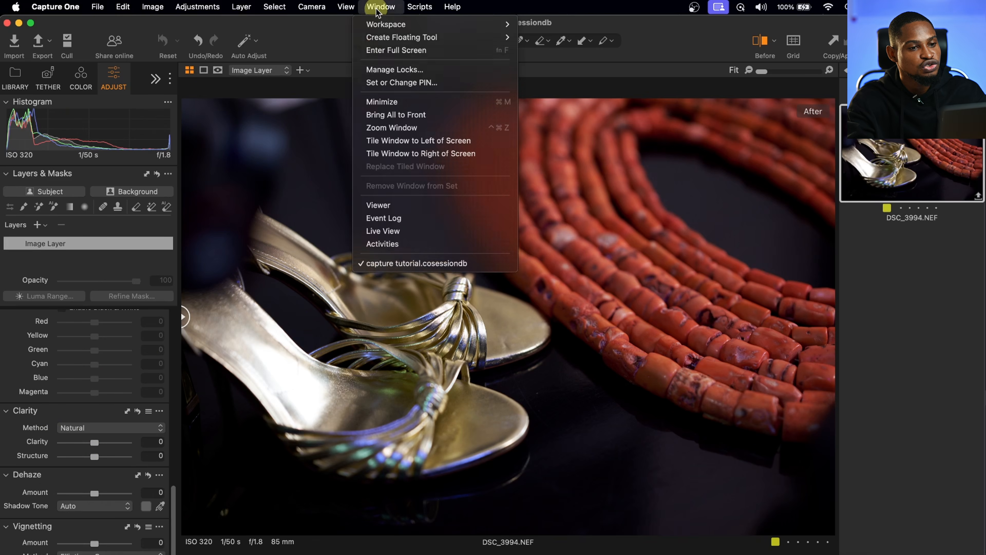
{"action": "mouse_move", "coordinate": [427, 37]}
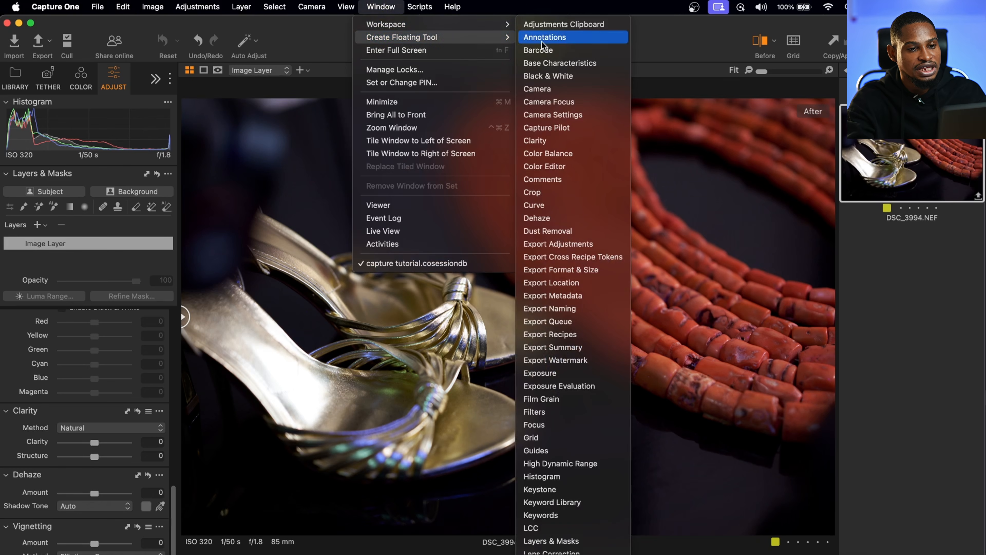
{"action": "scroll", "coordinate": [560, 528], "scroll_direction": "down", "scroll_amount": 10}
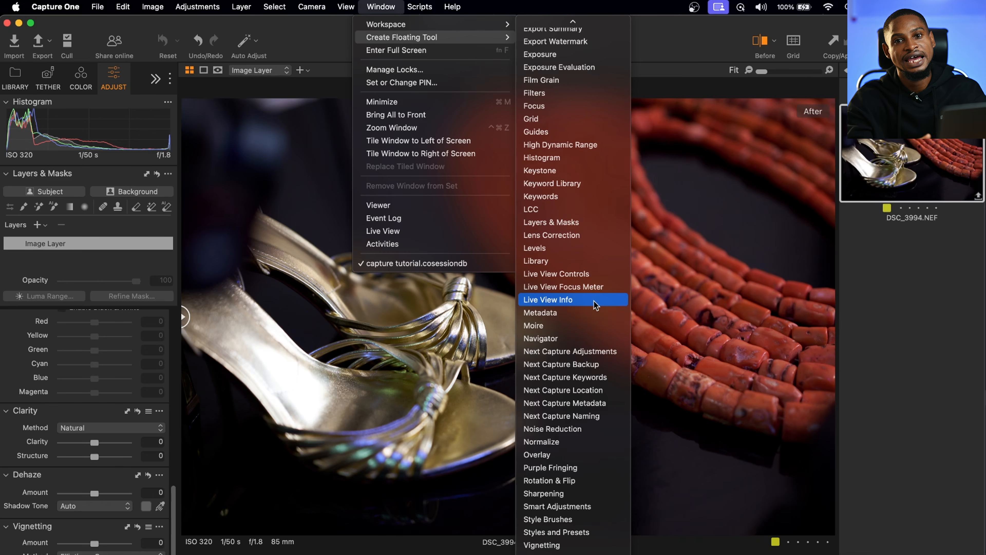
{"action": "scroll", "coordinate": [581, 67], "scroll_direction": "up", "scroll_amount": 8}
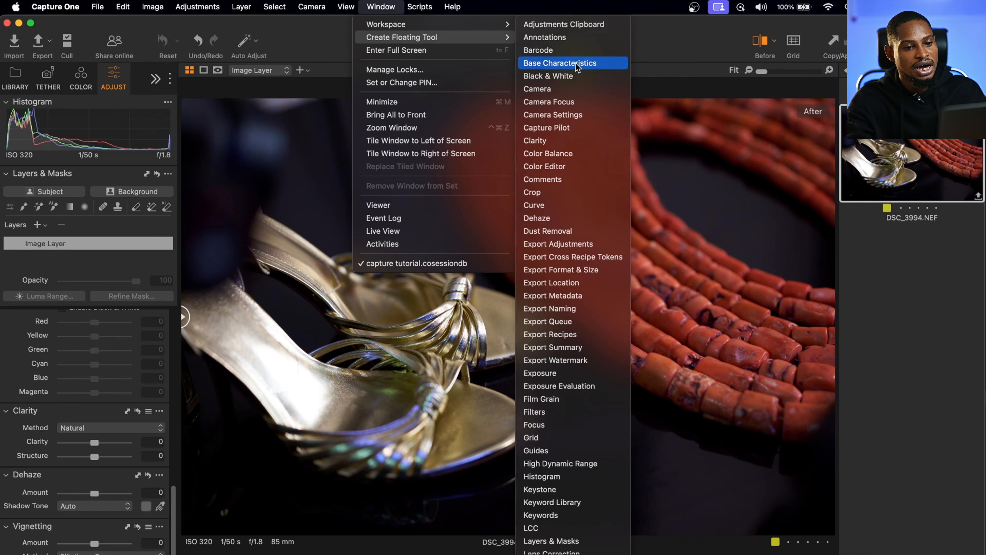
{"action": "left_click", "coordinate": [563, 67]}
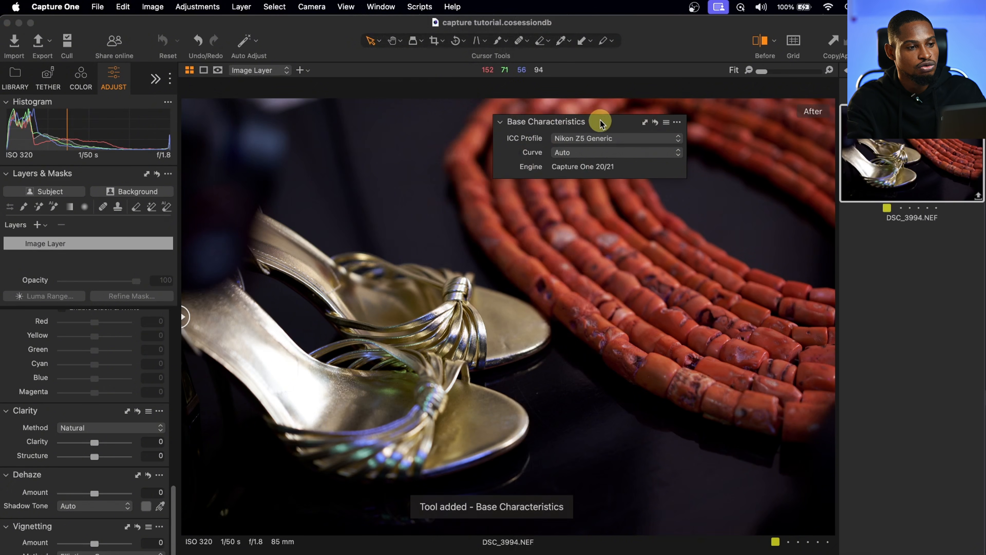
{"action": "left_click_drag", "start_coordinate": [600, 124], "coordinate": [102, 164]}
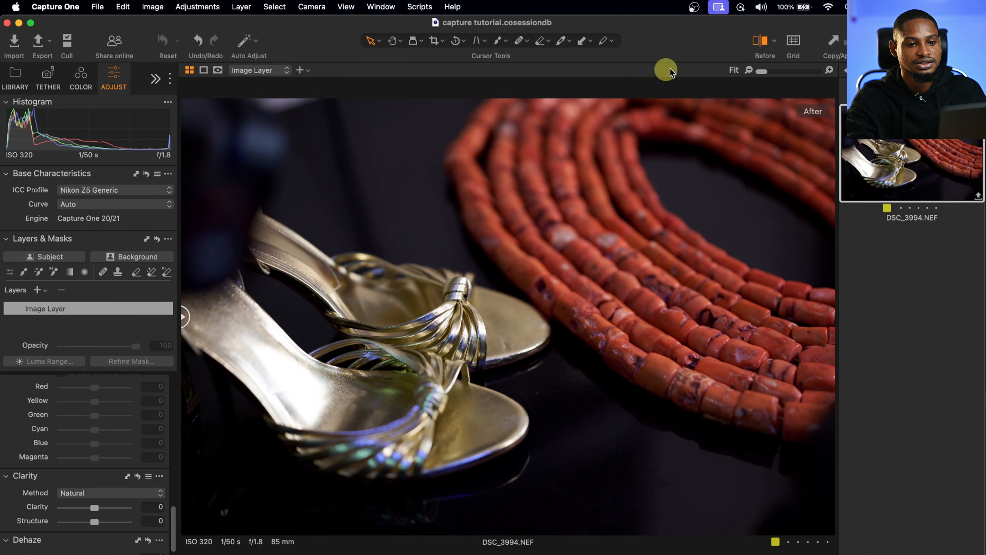
Step: Filter the session to unrated images, select DSC_4172.NEF and return to the adjustment tools
{"action": "left_click", "coordinate": [16, 78]}
{"action": "left_click", "coordinate": [141, 362]}
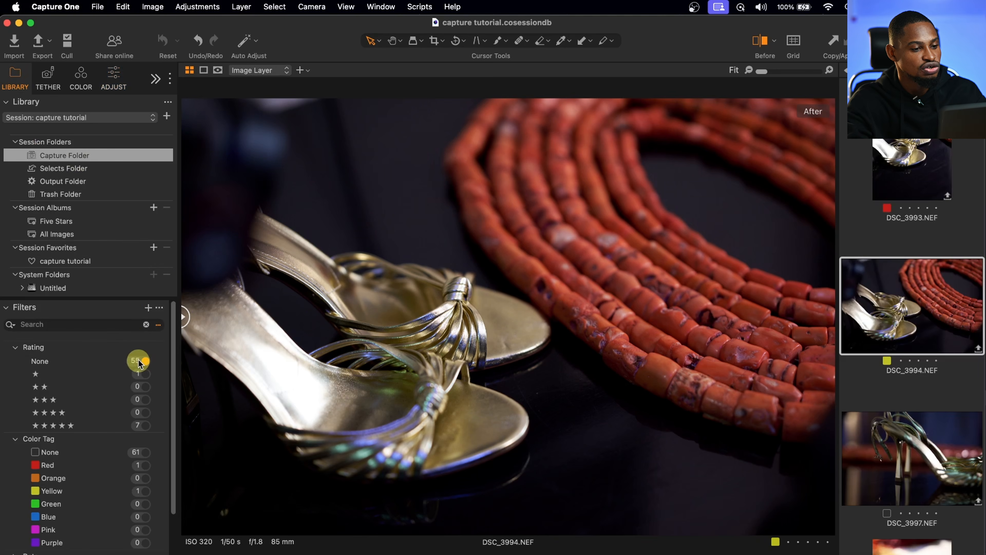
{"action": "scroll", "coordinate": [920, 318], "scroll_direction": "down", "scroll_amount": 10}
{"action": "left_click", "coordinate": [921, 318]}
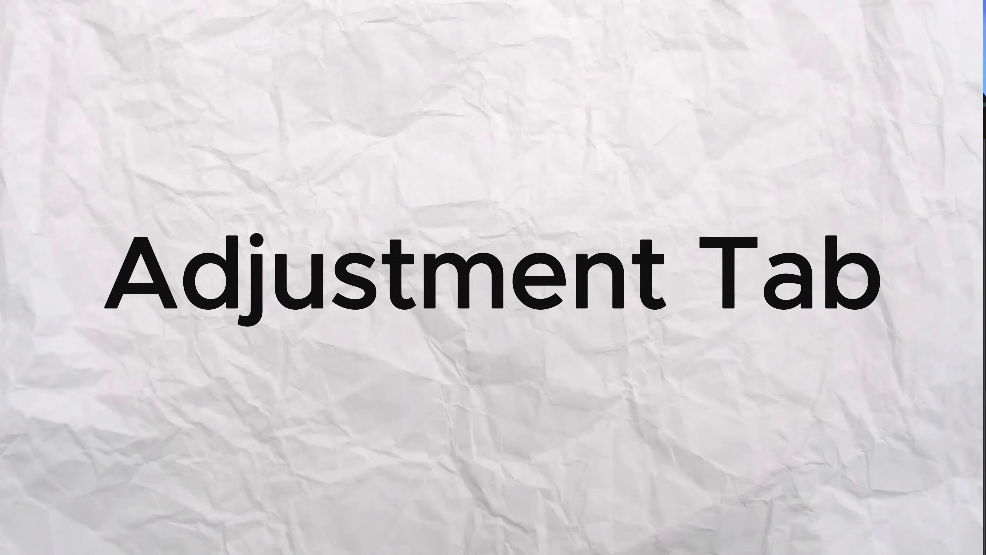
{"action": "left_click", "coordinate": [114, 78]}
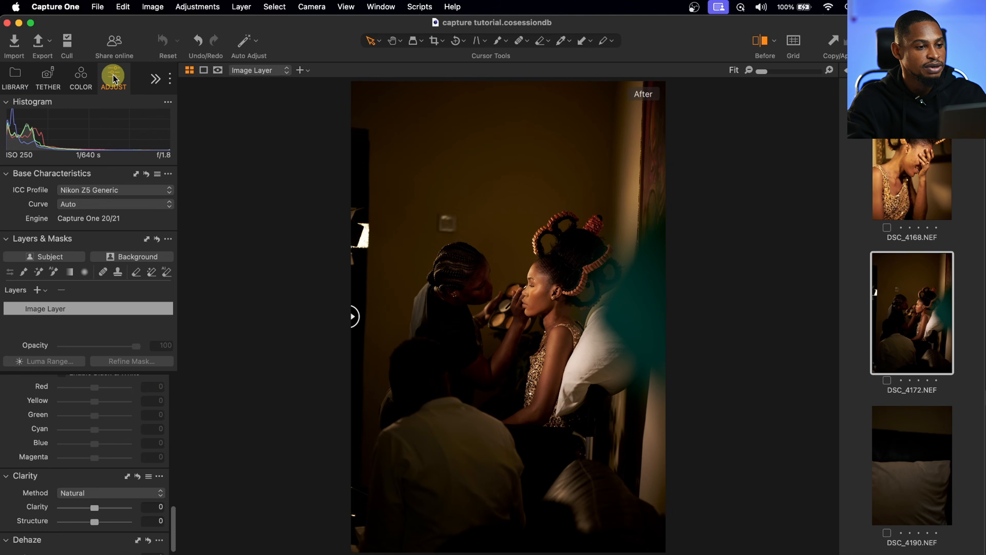
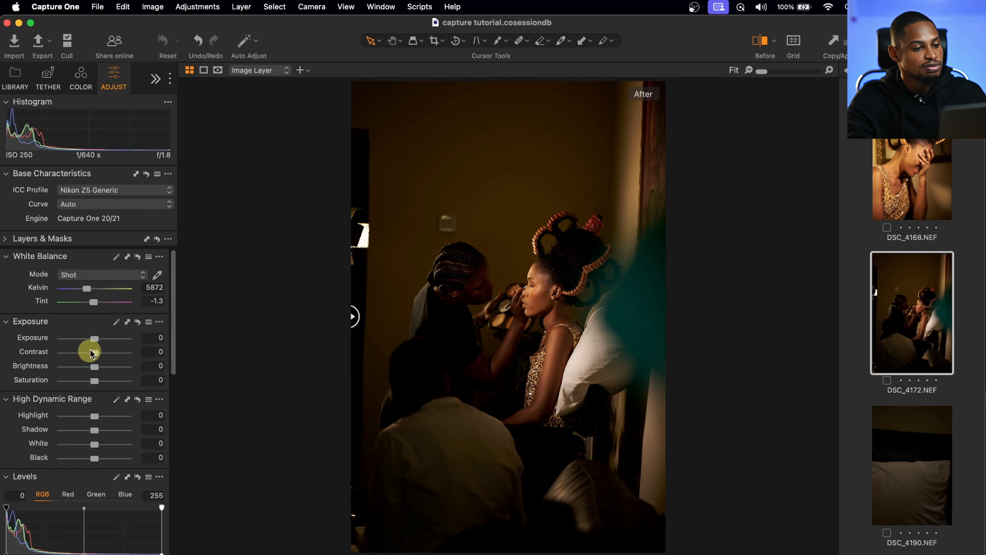
Step: Try Exposure at 2.73 on DSC_4172.NEF, reset it, and settle on 0.18
{"action": "left_click_drag", "start_coordinate": [95, 343], "coordinate": [117, 339]}
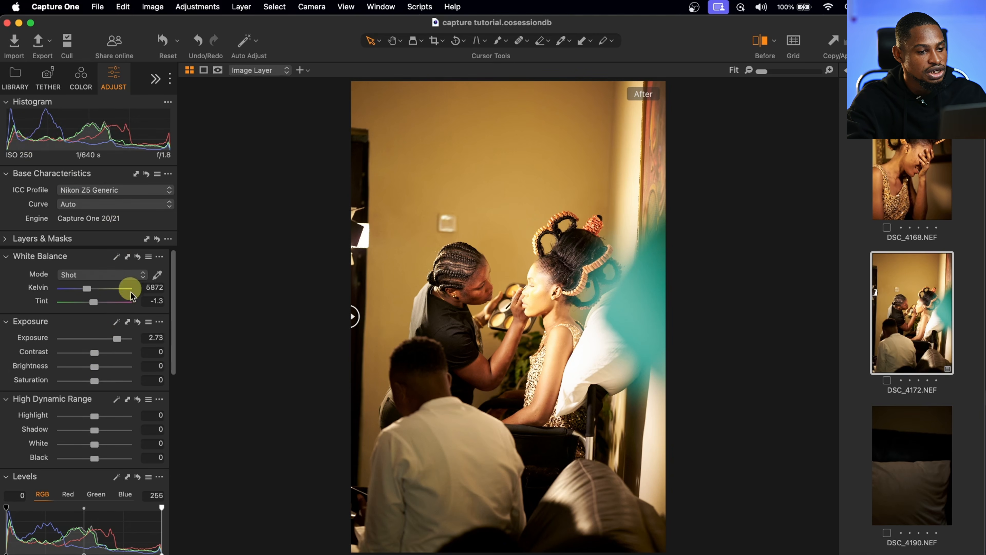
{"action": "double_click", "coordinate": [117, 340]}
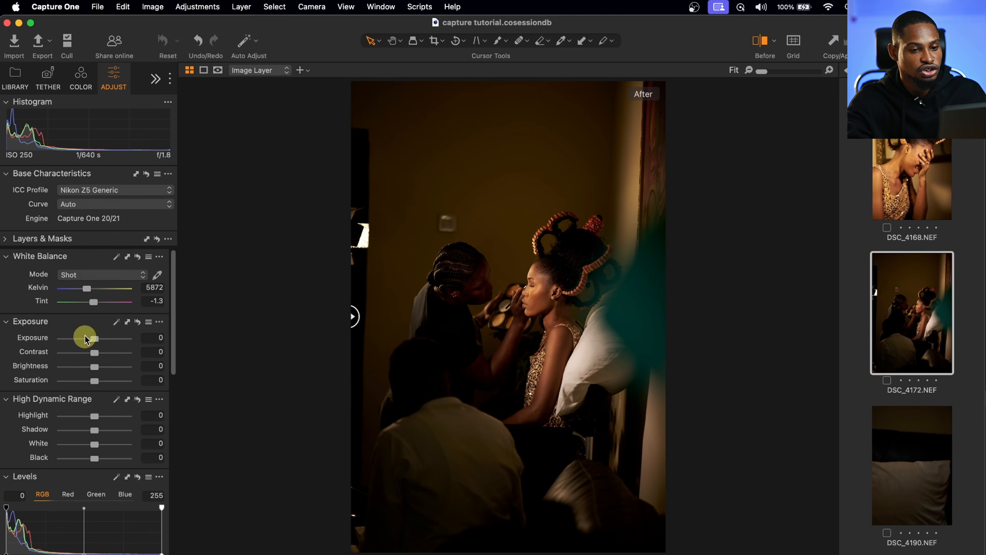
{"action": "left_click_drag", "start_coordinate": [95, 340], "coordinate": [98, 340]}
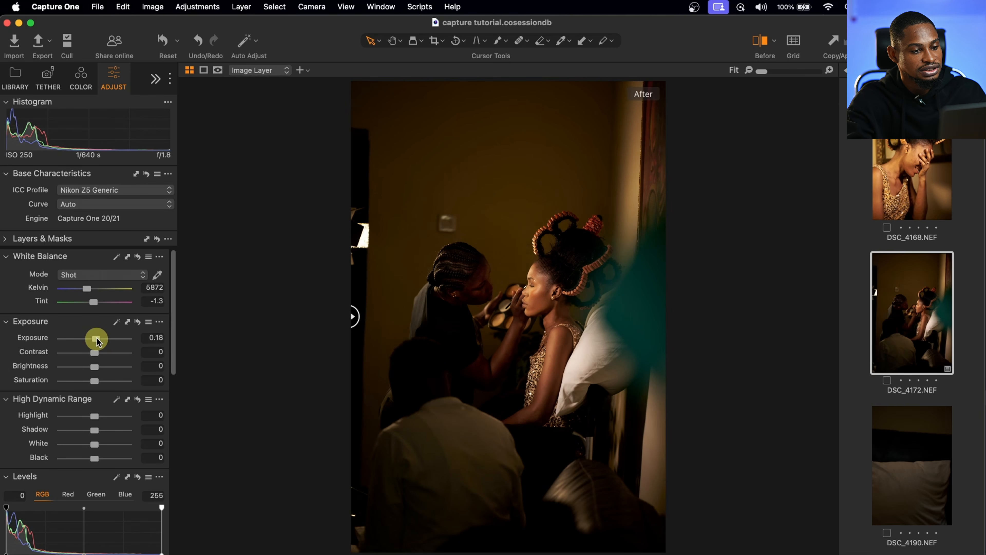
Step: Try High Dynamic Range Shadow at 12 and 100, and settle on Shadow 20 with Highlight -35
{"action": "scroll", "coordinate": [141, 411], "scroll_direction": "down", "scroll_amount": 3}
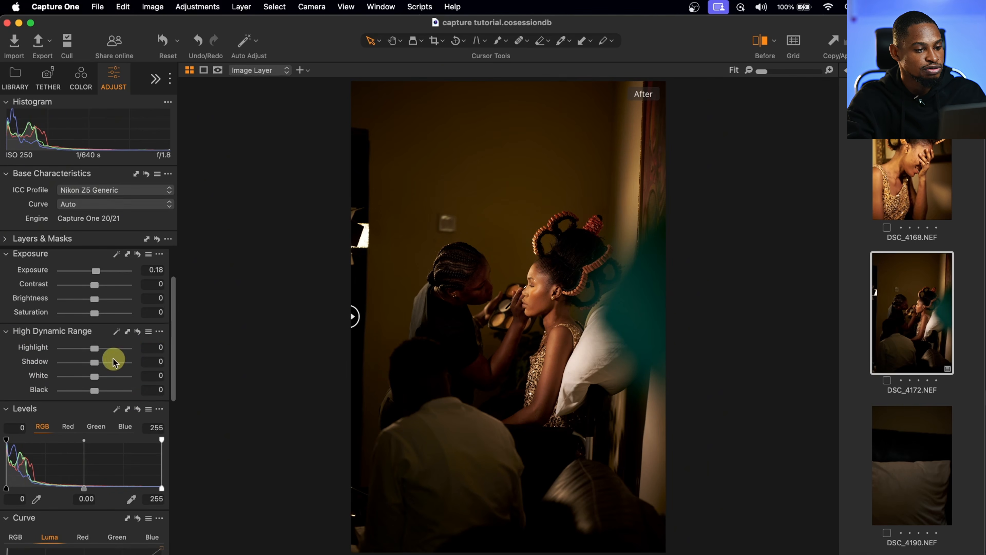
{"action": "left_click_drag", "start_coordinate": [99, 366], "coordinate": [104, 366]}
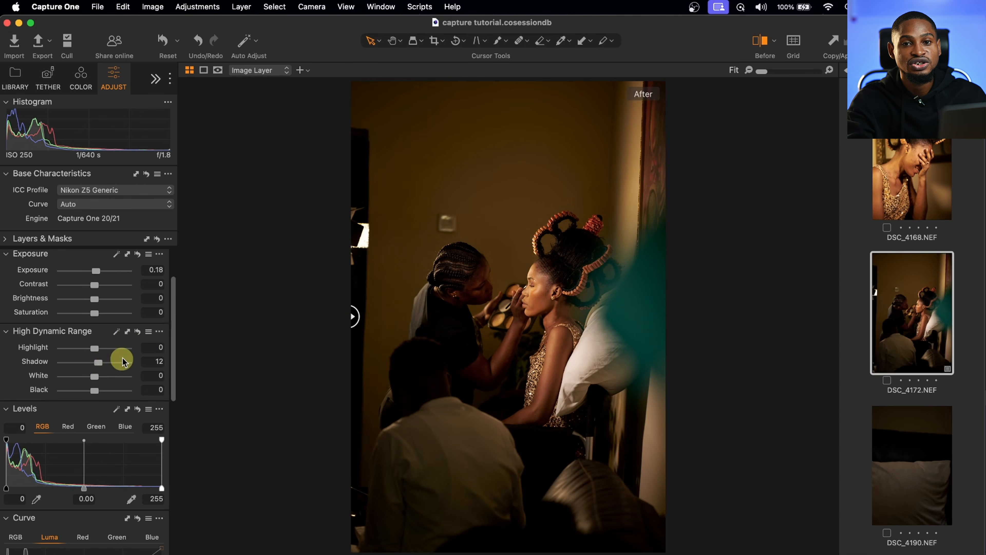
{"action": "left_click_drag", "start_coordinate": [122, 361], "coordinate": [174, 363]}
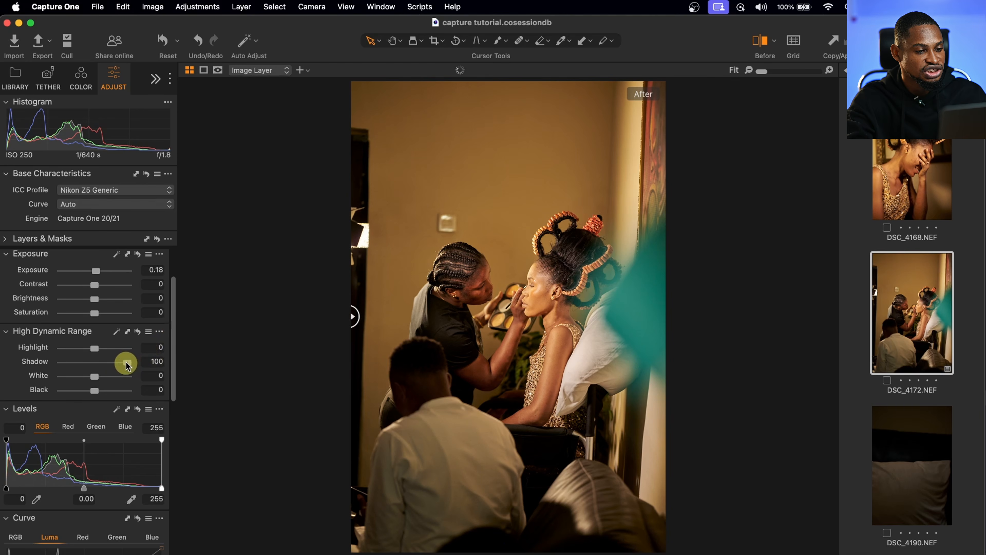
{"action": "left_click_drag", "start_coordinate": [126, 365], "coordinate": [102, 364]}
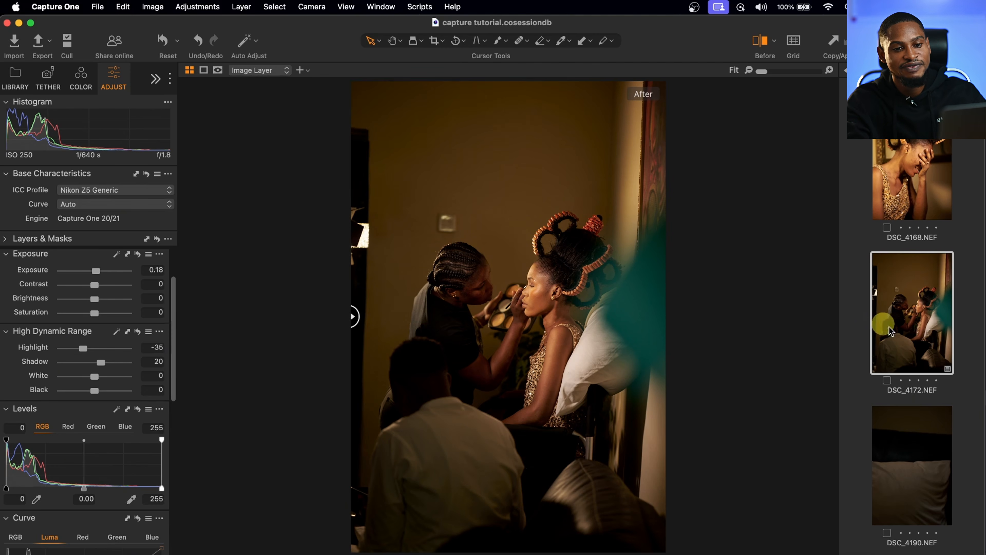
Step: Find the red dress photo DSC_4116.NEF among the thumbnails and select it
{"action": "scroll", "coordinate": [932, 373], "scroll_direction": "down", "scroll_amount": 15}
{"action": "scroll", "coordinate": [932, 376], "scroll_direction": "up", "scroll_amount": 20}
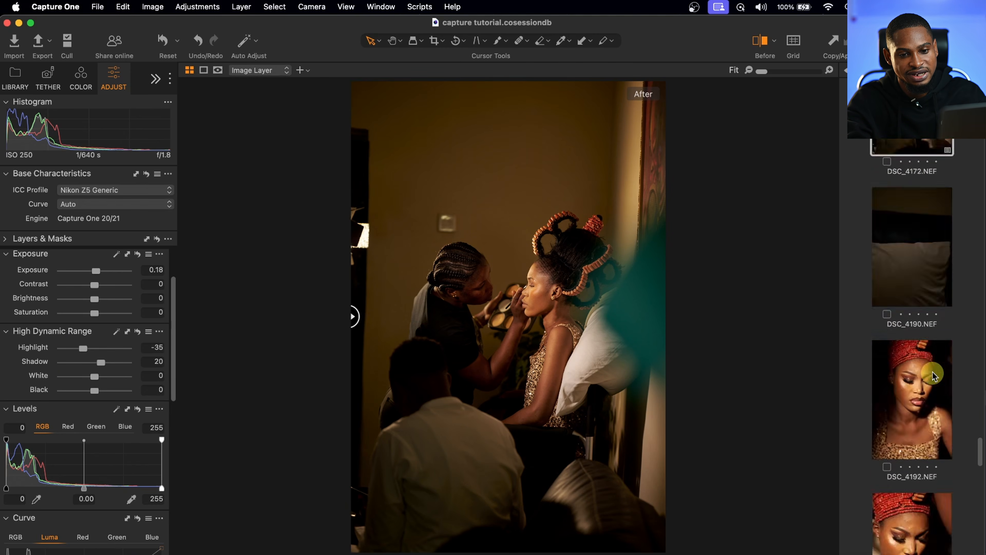
{"action": "scroll", "coordinate": [933, 376], "scroll_direction": "up", "scroll_amount": 20}
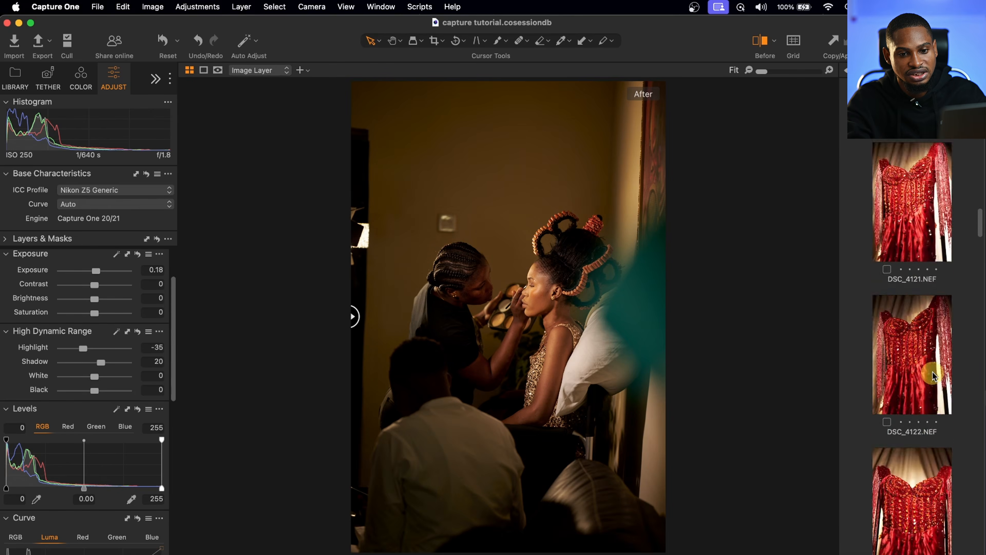
{"action": "scroll", "coordinate": [933, 376], "scroll_direction": "down", "scroll_amount": 15}
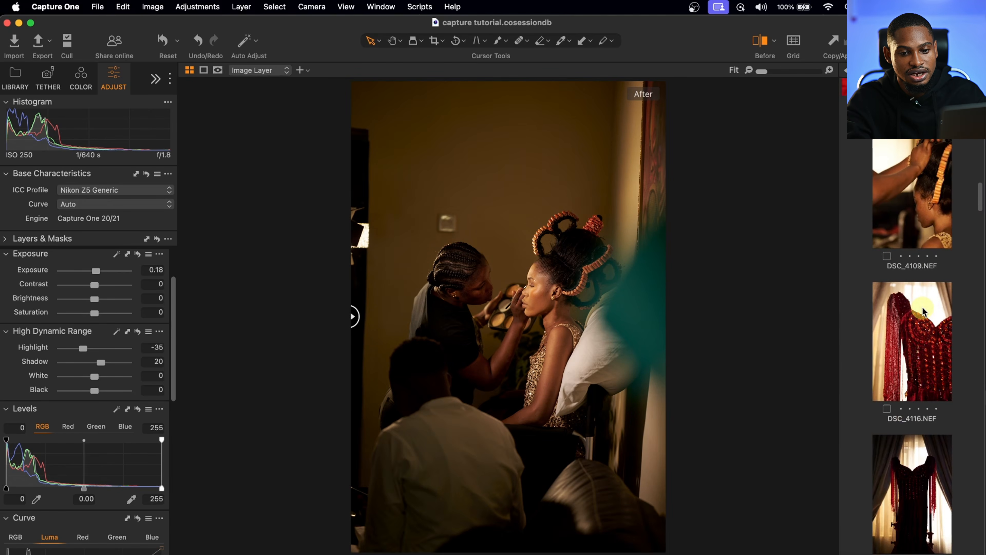
{"action": "left_click", "coordinate": [923, 310]}
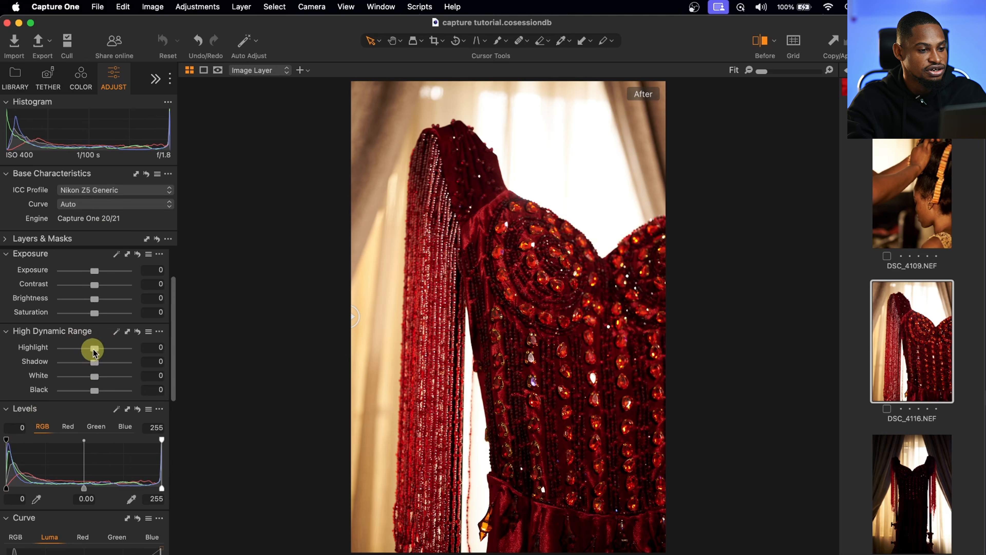
Step: Try Highlight at -100 on the dress photo, compare it with the original in the split view, and reset the adjustments
{"action": "left_click_drag", "start_coordinate": [95, 350], "coordinate": [33, 347]}
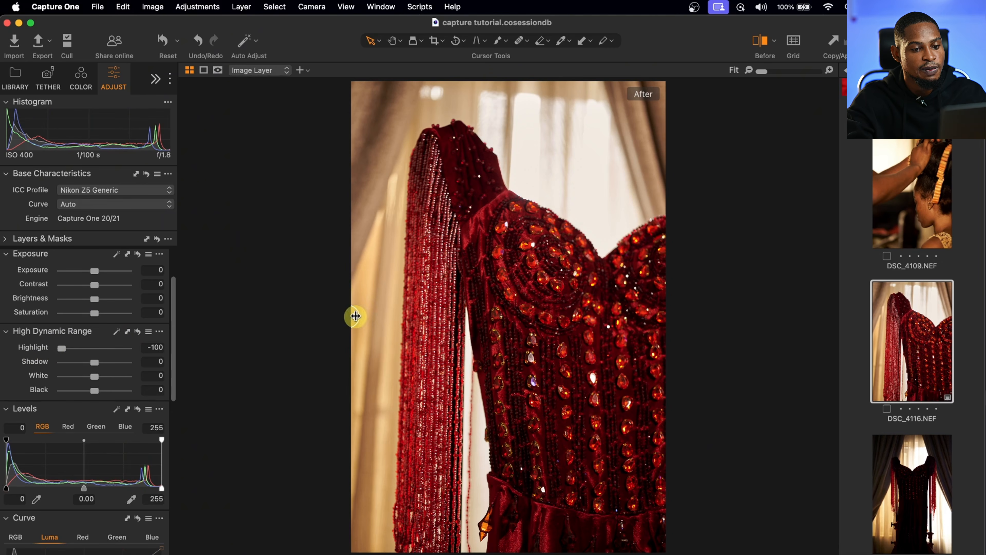
{"action": "left_click_drag", "start_coordinate": [355, 316], "coordinate": [217, 248]}
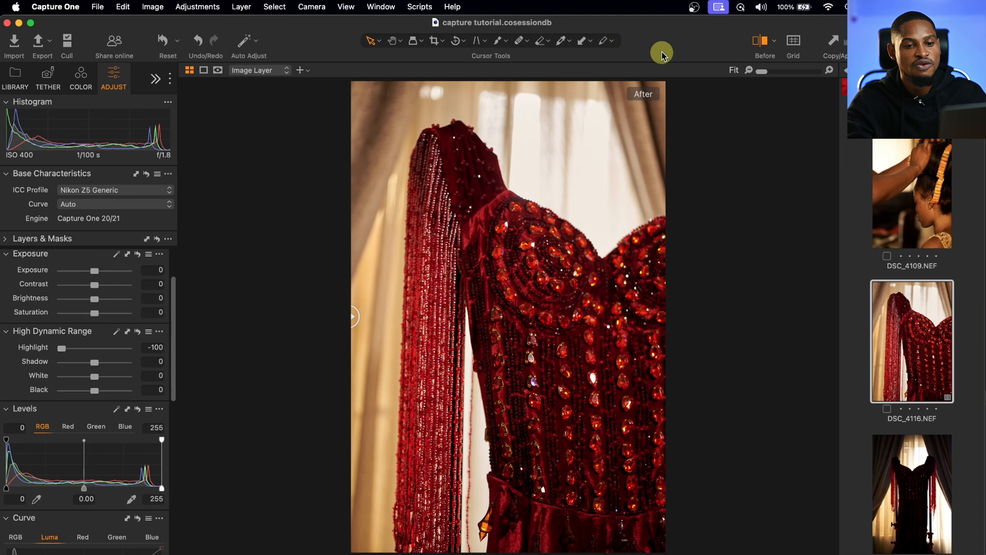
{"action": "left_click", "coordinate": [759, 41]}
{"action": "left_click", "coordinate": [764, 40]}
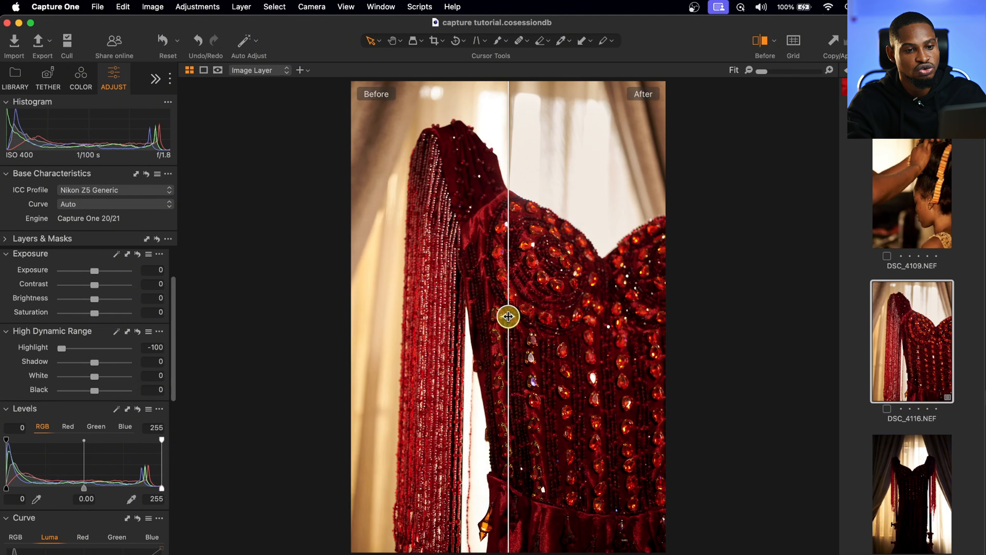
{"action": "left_click_drag", "start_coordinate": [508, 316], "coordinate": [803, 307]}
{"action": "left_click_drag", "start_coordinate": [752, 298], "coordinate": [262, 294]}
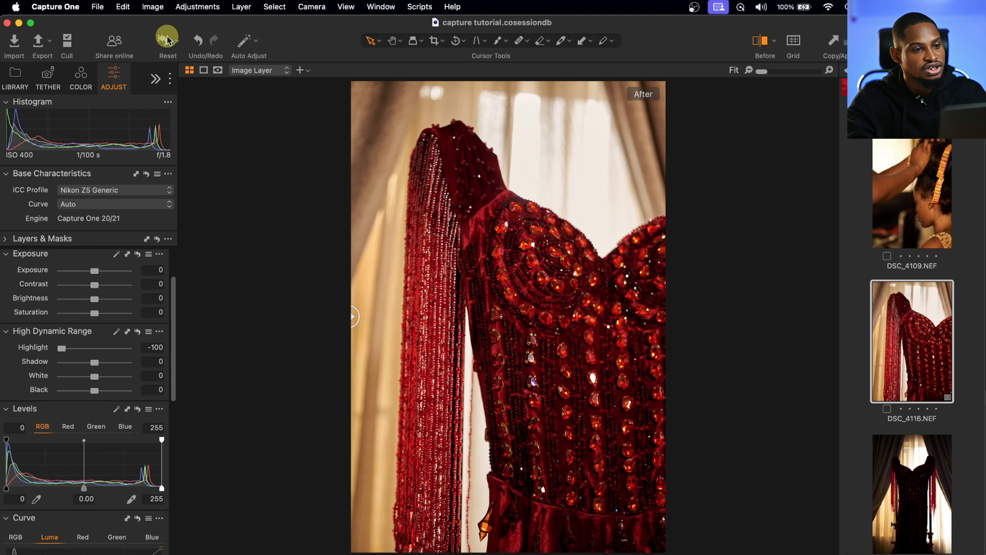
{"action": "left_click", "coordinate": [163, 40]}
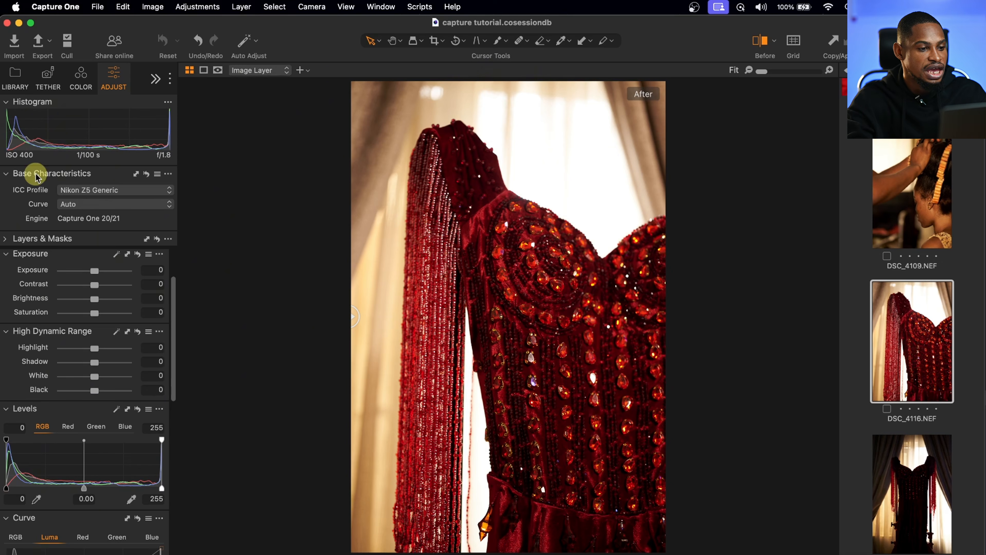
Step: Set Highlight to -76 on the dress photo, and undo and redo that change
{"action": "left_click_drag", "start_coordinate": [84, 349], "coordinate": [70, 348]}
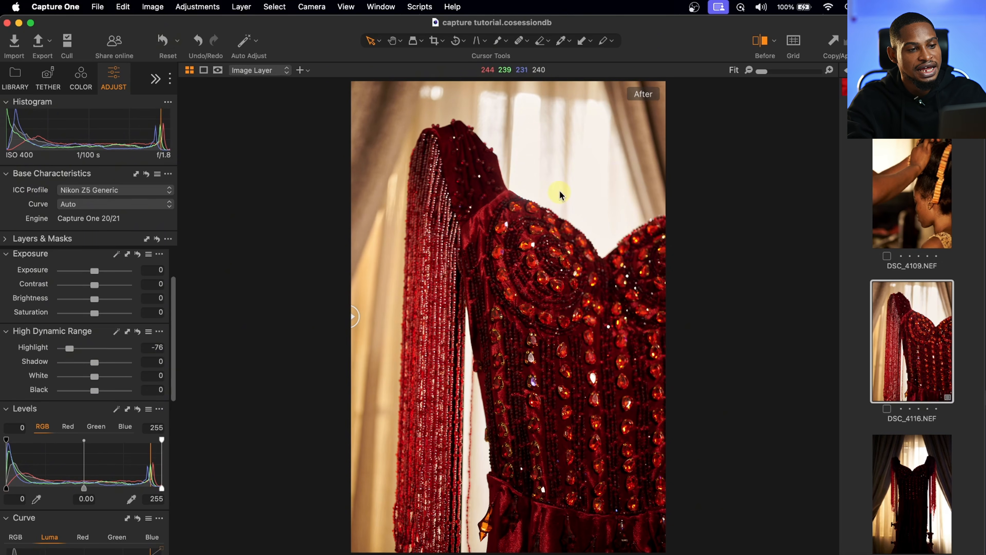
{"action": "left_click", "coordinate": [198, 42]}
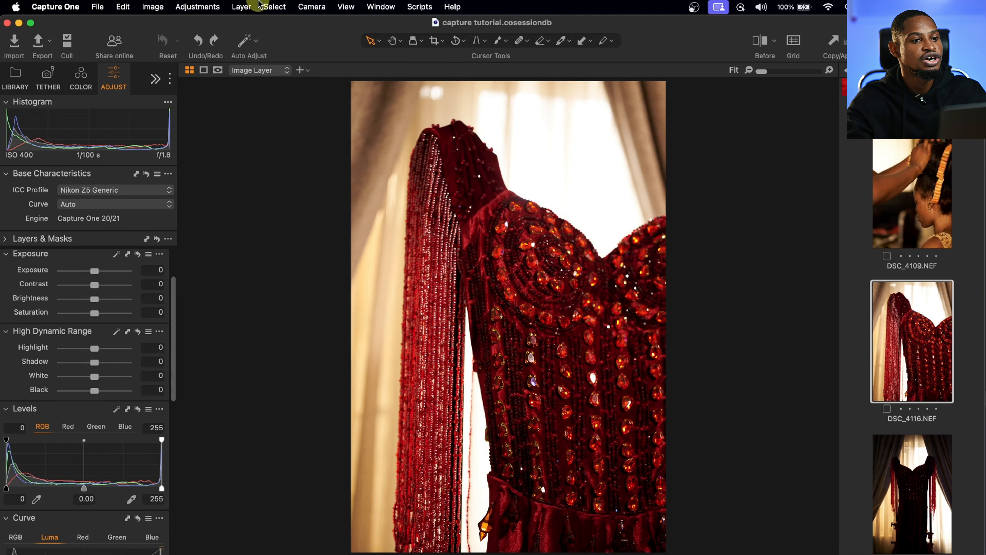
{"action": "left_click", "coordinate": [215, 42]}
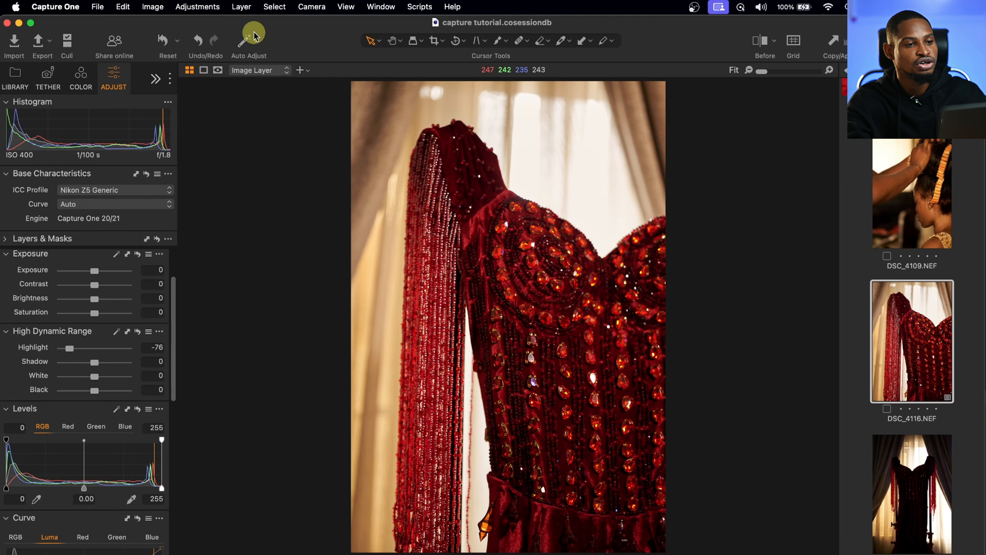
Step: Apply Auto Adjust to the dress photo and reset all its adjustments
{"action": "left_click", "coordinate": [248, 41]}
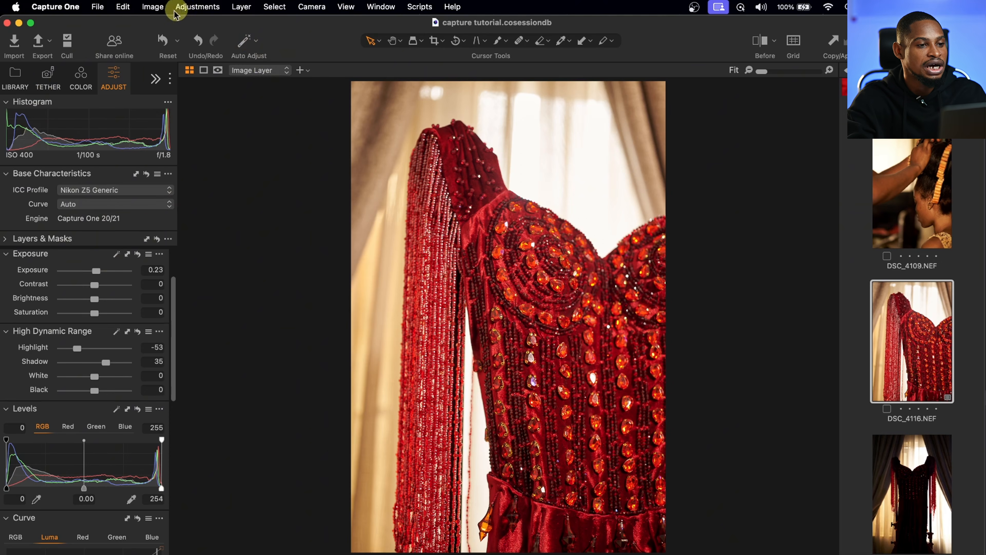
{"action": "left_click", "coordinate": [162, 42]}
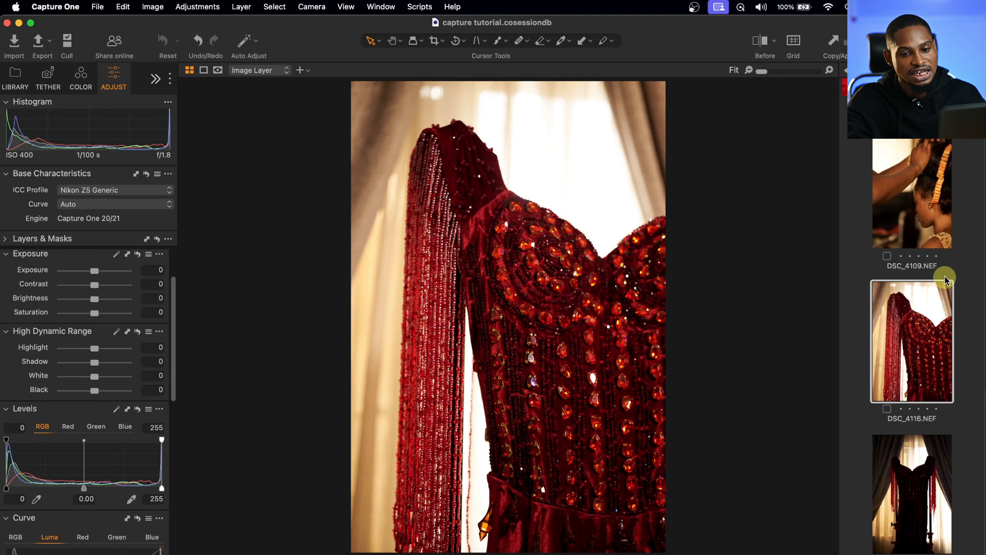
Step: Find the makeup-session photo DSC_4172.NEF further down among the thumbnails and select it
{"action": "scroll", "coordinate": [945, 280], "scroll_direction": "down", "scroll_amount": 2}
{"action": "scroll", "coordinate": [946, 280], "scroll_direction": "down", "scroll_amount": 15}
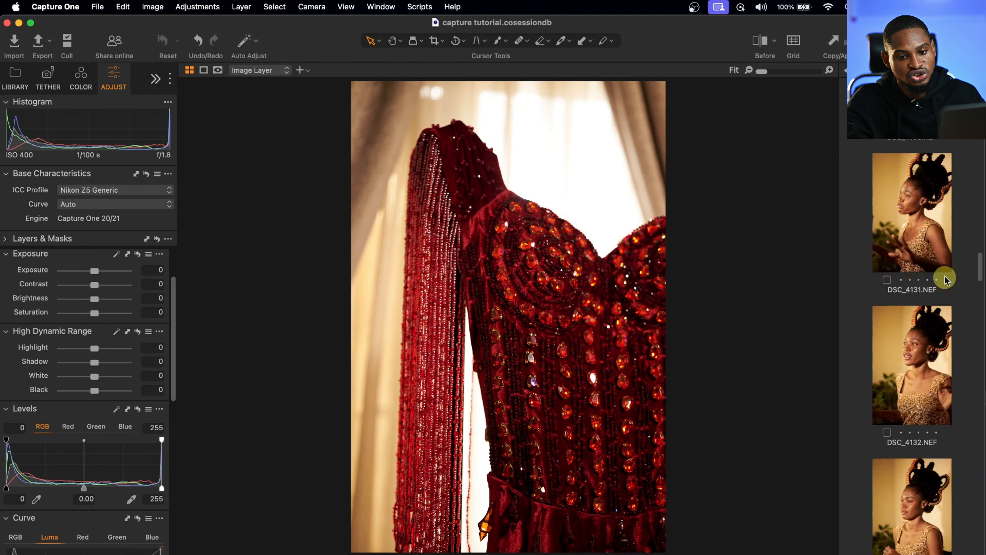
{"action": "scroll", "coordinate": [945, 279], "scroll_direction": "down", "scroll_amount": 5}
{"action": "left_click", "coordinate": [942, 247]}
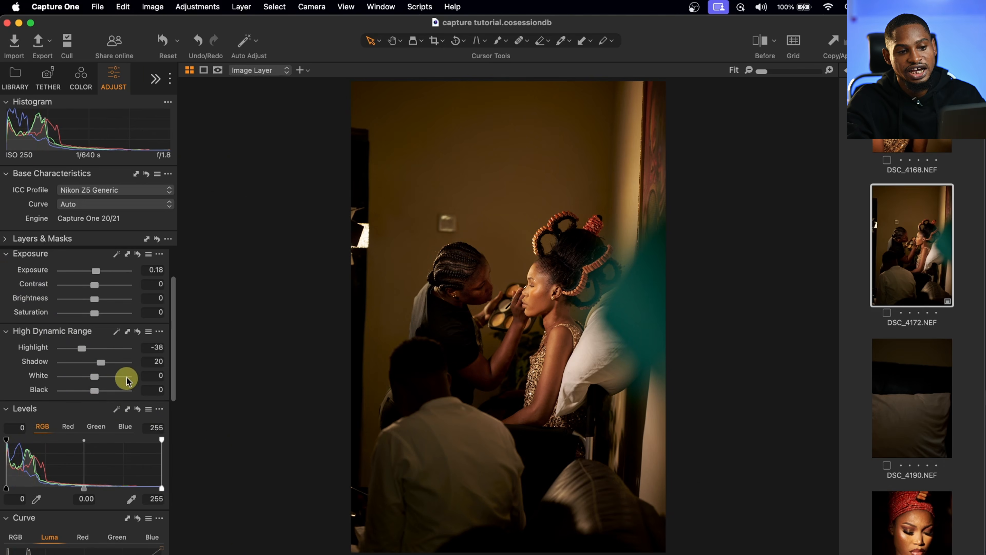
Step: Try Black at 100 and White at 100 and -22 on the makeup photo, and settle on Black -8 with White 0
{"action": "left_click_drag", "start_coordinate": [100, 391], "coordinate": [127, 391]}
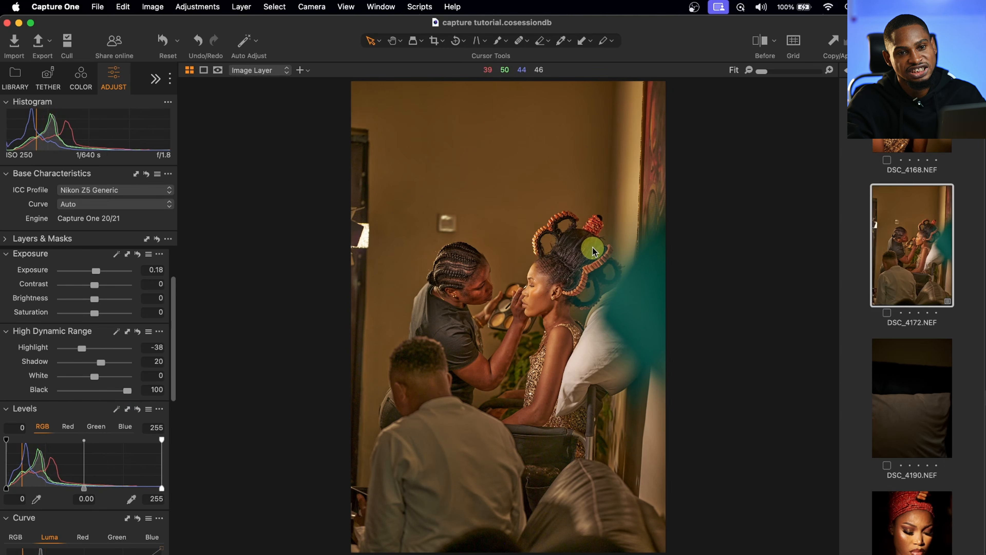
{"action": "key", "text": "super+z"}
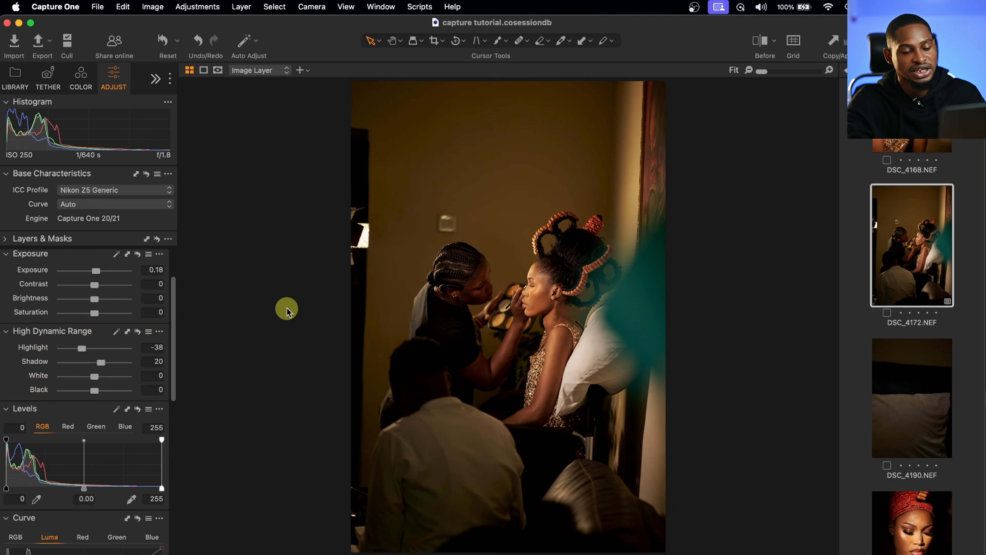
{"action": "left_click_drag", "start_coordinate": [95, 377], "coordinate": [137, 377]}
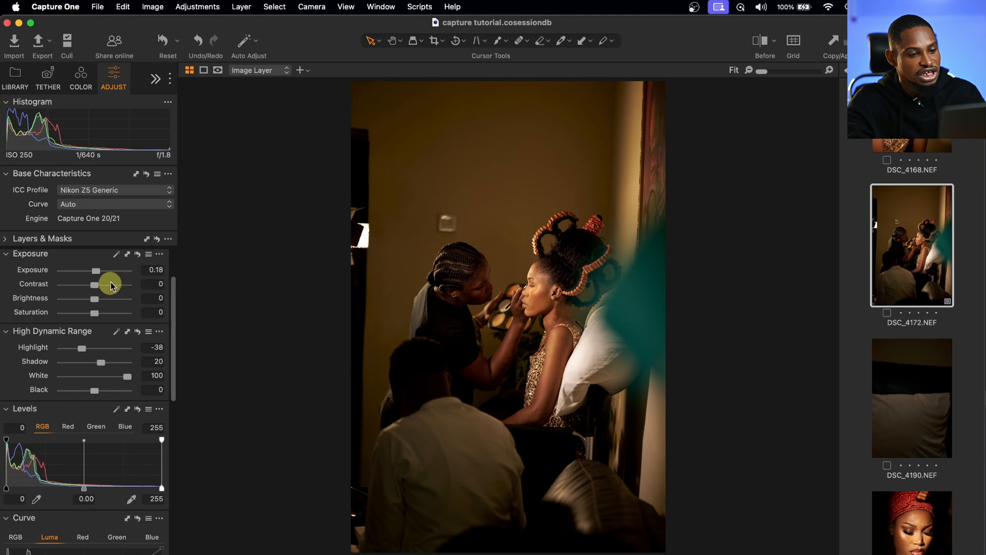
{"action": "left_click_drag", "start_coordinate": [128, 371], "coordinate": [82, 382]}
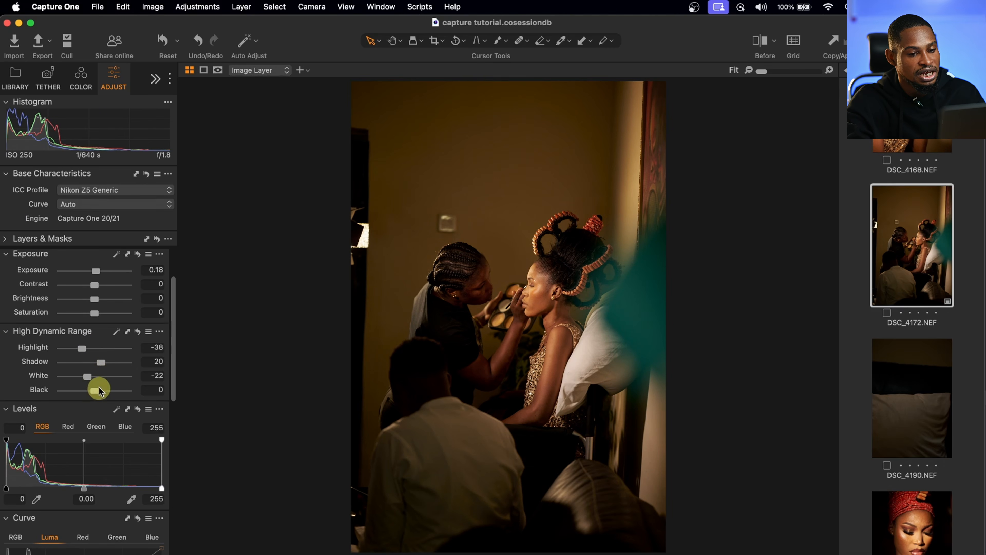
{"action": "left_click_drag", "start_coordinate": [94, 392], "coordinate": [93, 393]}
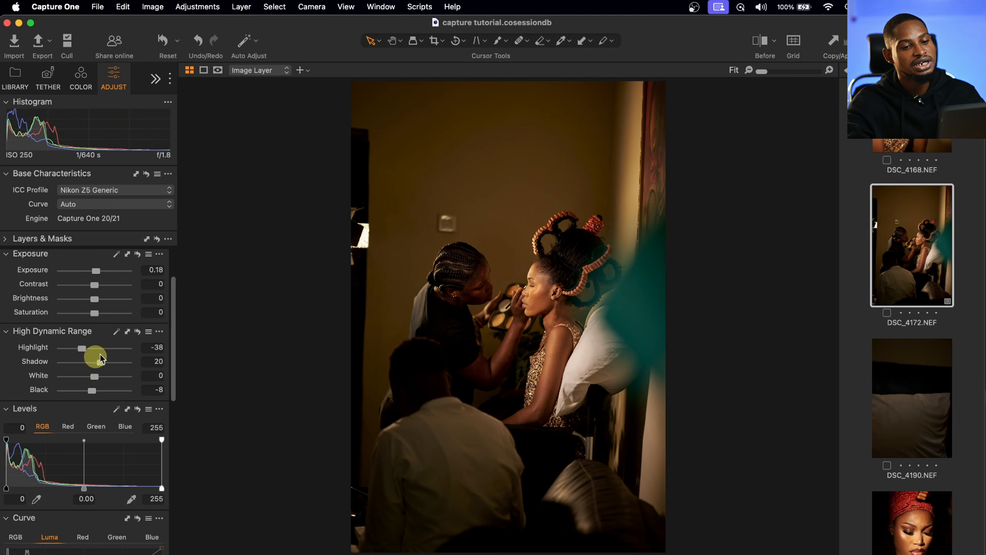
Step: Sample the white balance from the photo, compare it with the original in the split view, and resample on the bright spot at the photo's edge
{"action": "scroll", "coordinate": [107, 388], "scroll_direction": "up", "scroll_amount": 3}
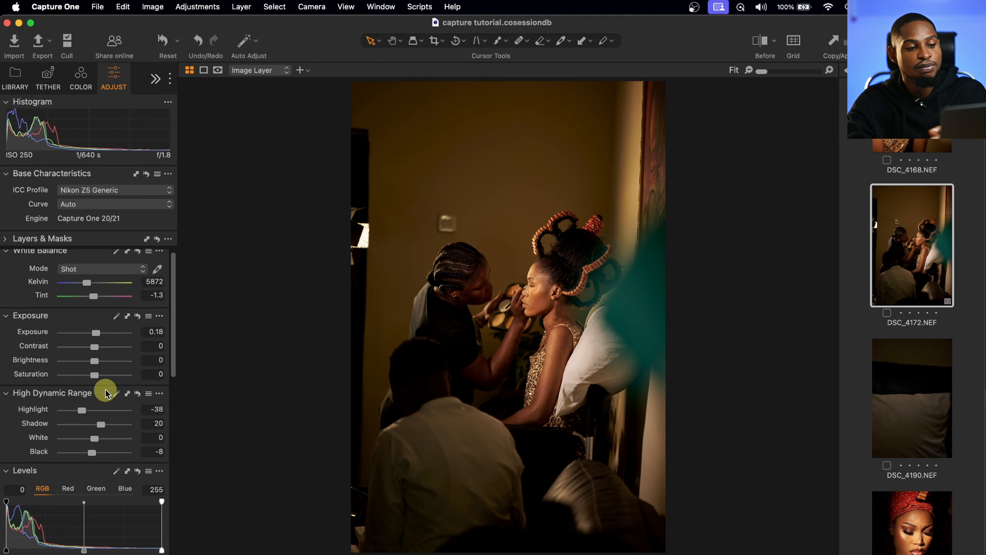
{"action": "scroll", "coordinate": [84, 352], "scroll_direction": "up", "scroll_amount": 1}
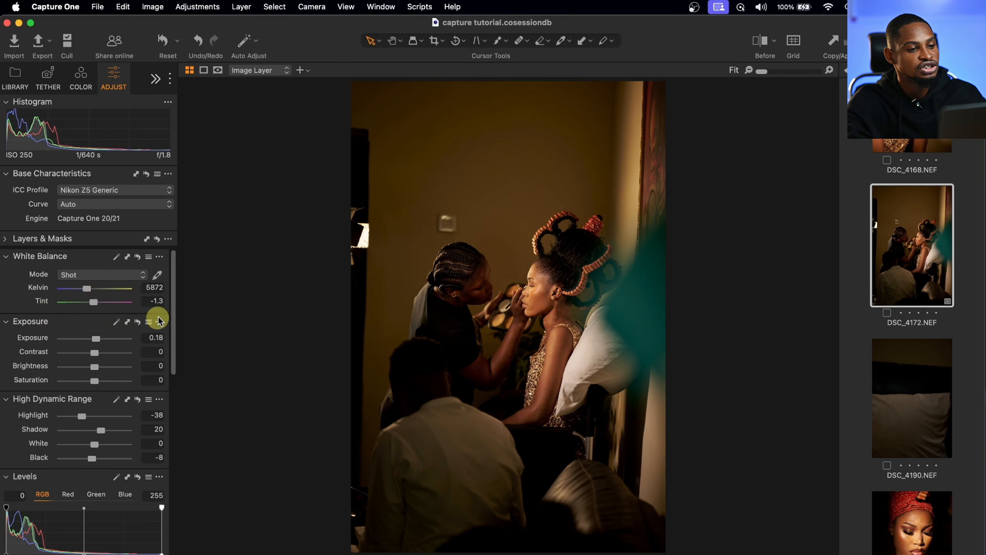
{"action": "left_click", "coordinate": [157, 277]}
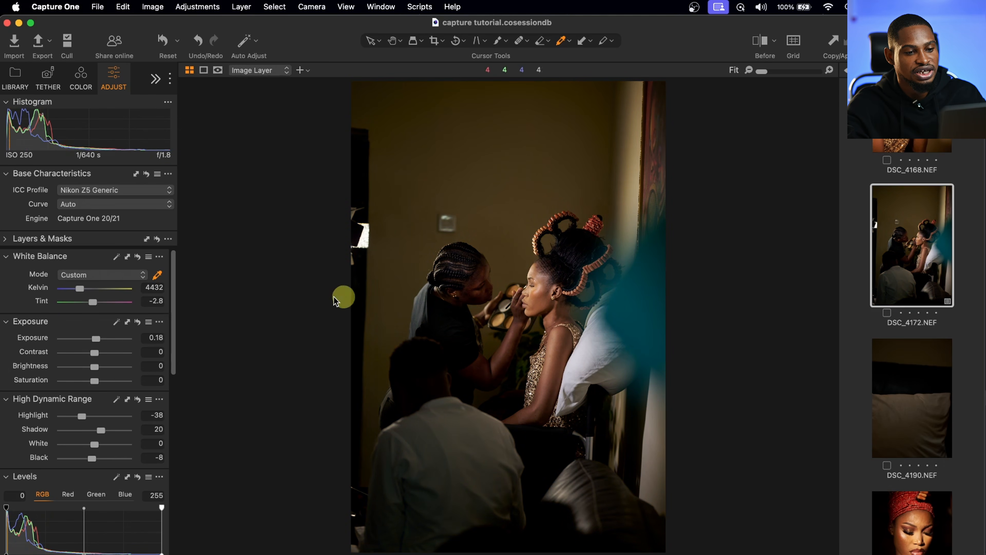
{"action": "left_click", "coordinate": [761, 41]}
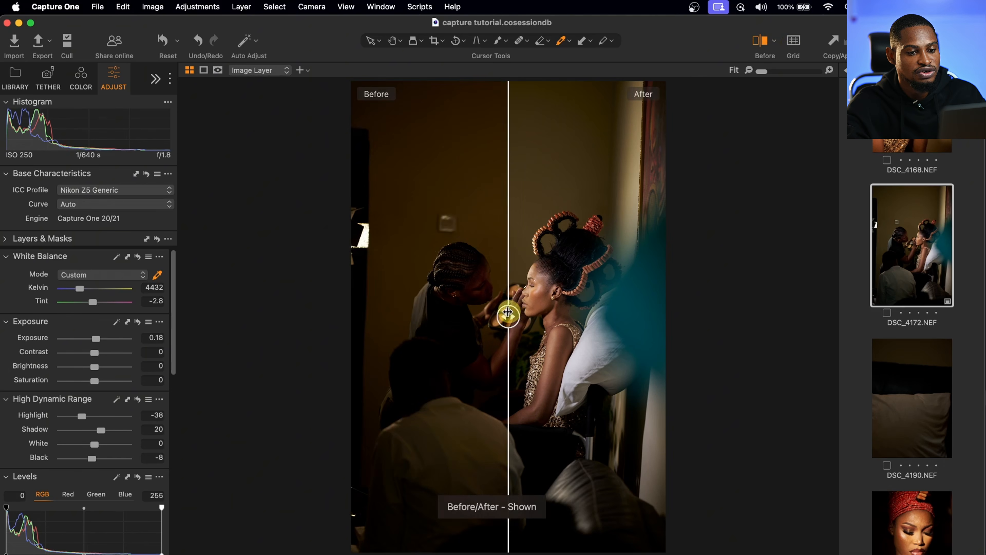
{"action": "left_click_drag", "start_coordinate": [506, 315], "coordinate": [288, 318]}
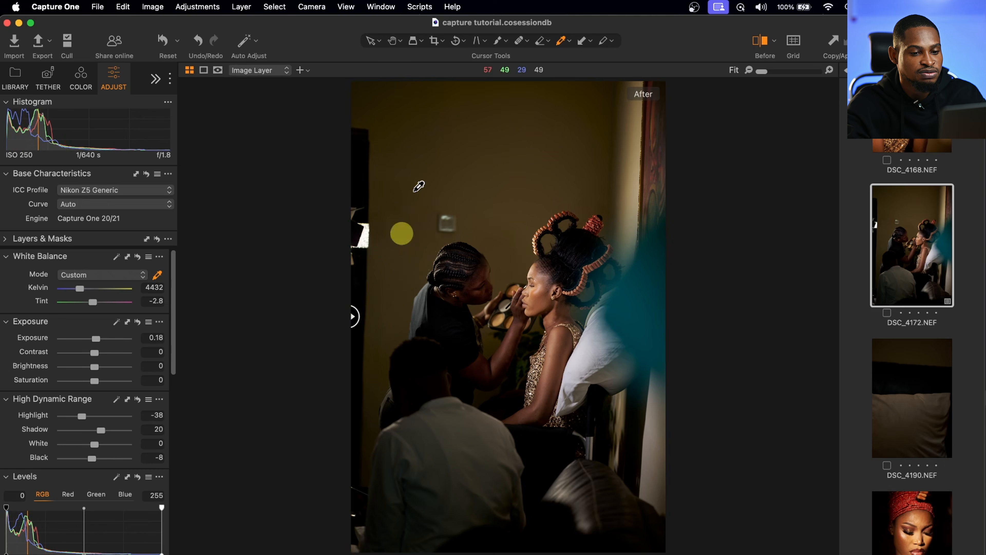
{"action": "left_click", "coordinate": [364, 232]}
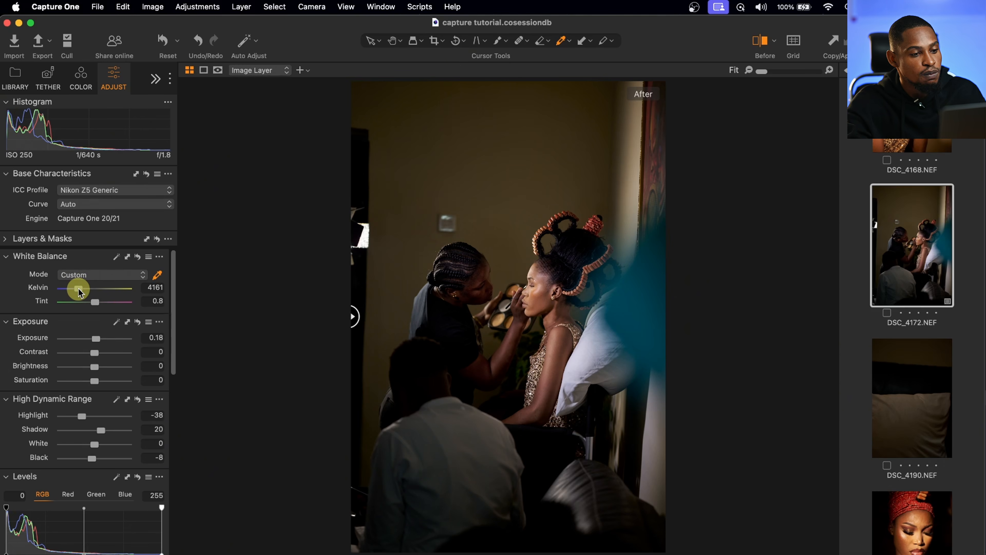
Step: Try Kelvin at 11500, set it to 5644 with Tint at 0.8, and check the before/after divider
{"action": "left_click_drag", "start_coordinate": [79, 291], "coordinate": [116, 295]}
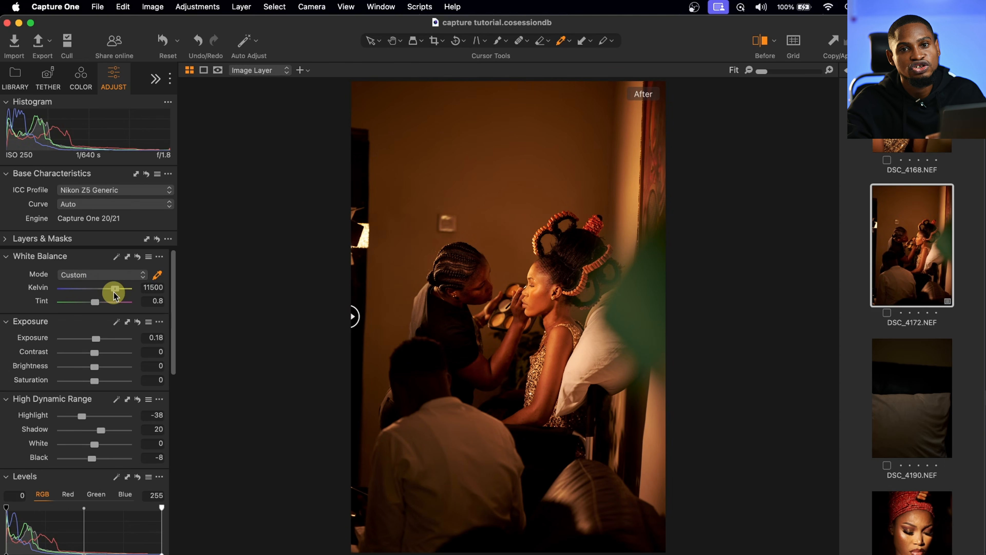
{"action": "left_click_drag", "start_coordinate": [115, 296], "coordinate": [87, 297]}
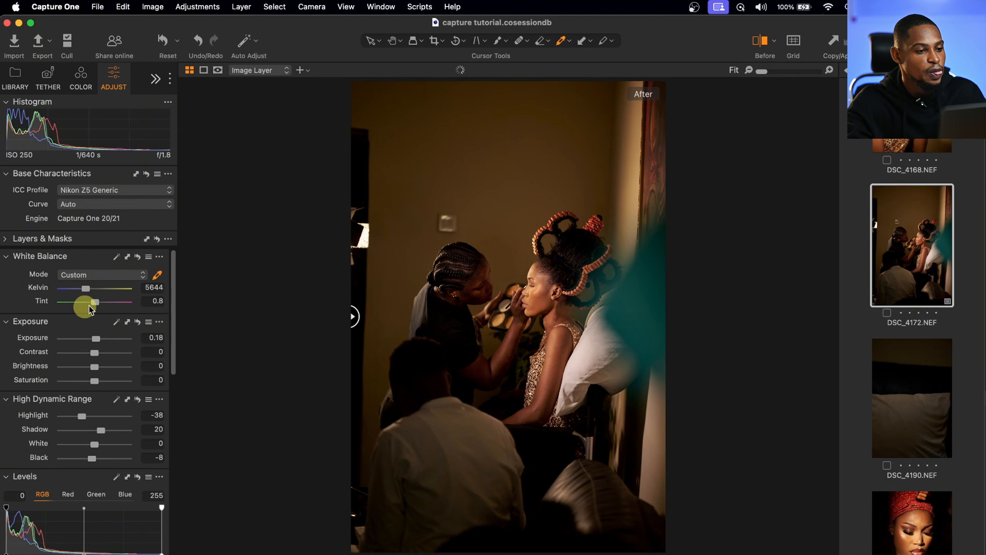
{"action": "mouse_move", "coordinate": [97, 305]}
{"action": "left_mouse_down"}
{"action": "mouse_move", "coordinate": [117, 307]}
{"action": "mouse_move", "coordinate": [88, 305]}
{"action": "mouse_move", "coordinate": [97, 307]}
{"action": "left_mouse_up"}
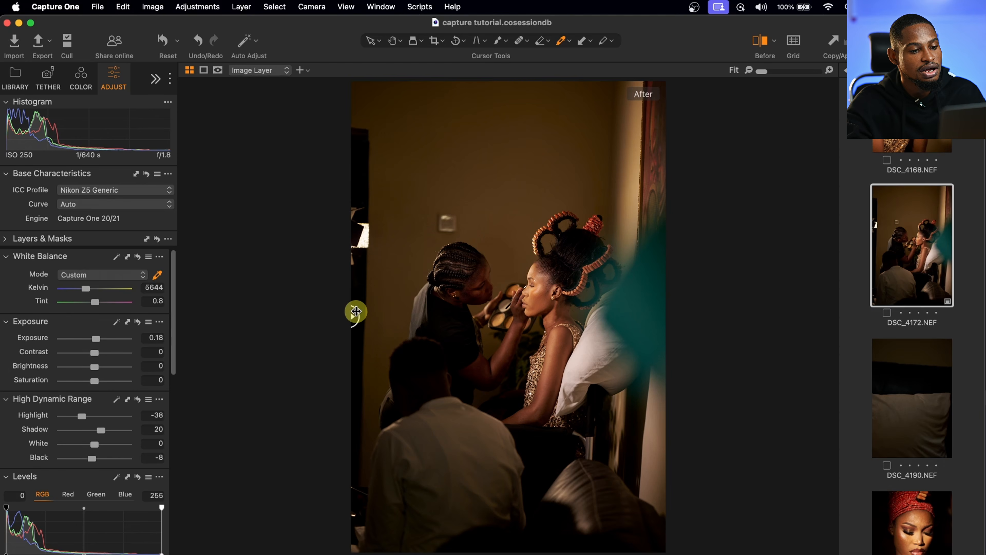
{"action": "left_click_drag", "start_coordinate": [356, 311], "coordinate": [336, 237]}
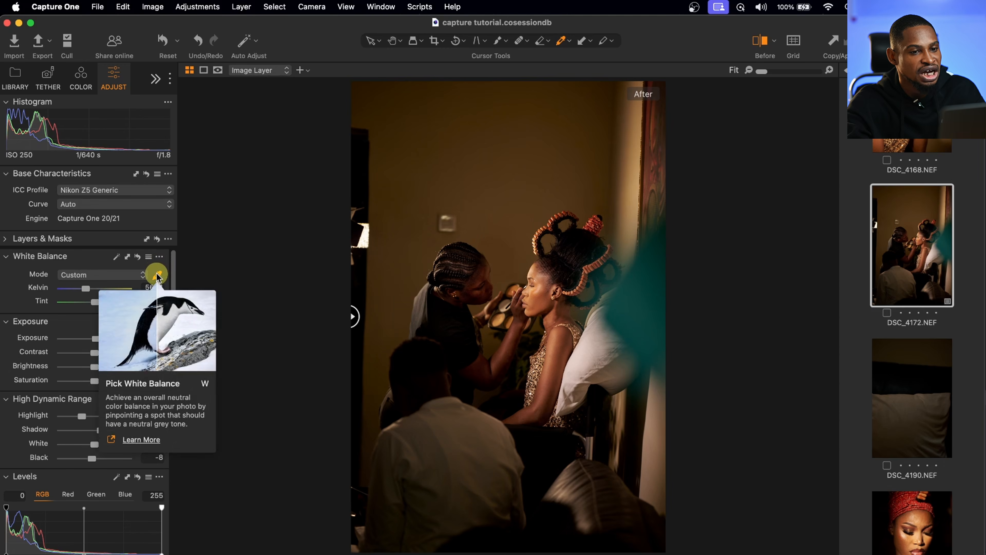
Step: Choose Pick White Balance as the active cursor tool
{"action": "left_click", "coordinate": [569, 41]}
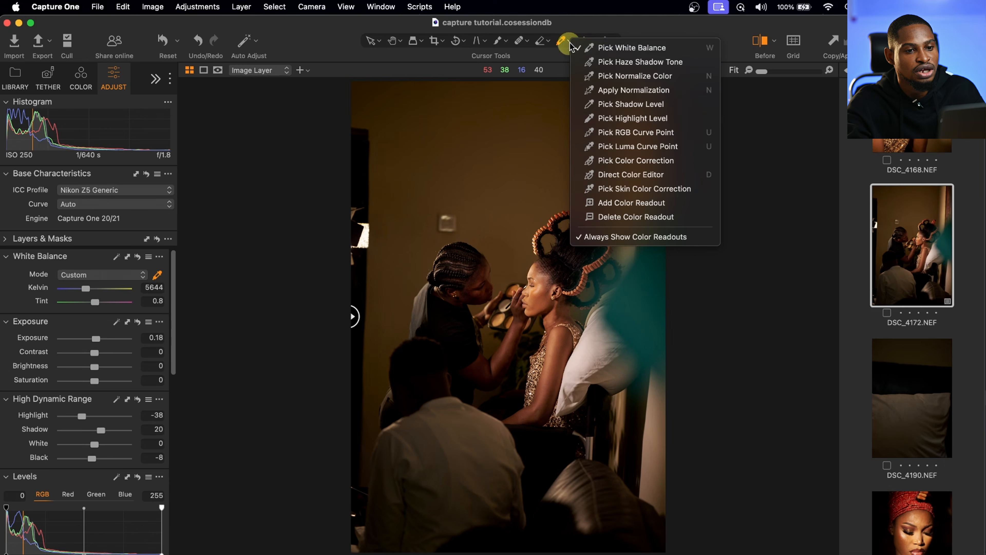
{"action": "left_click", "coordinate": [652, 48]}
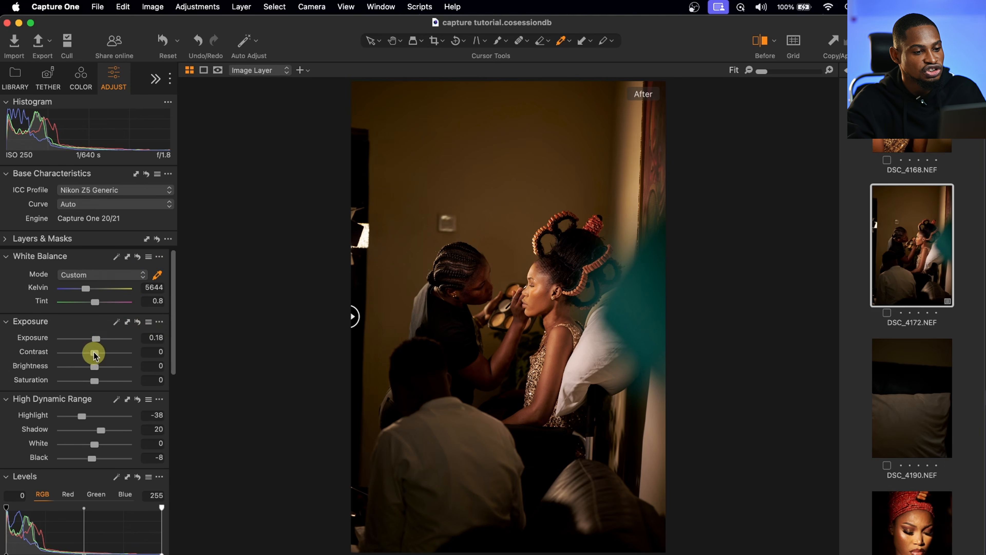
Step: Try Contrast at 30 and -14 on the makeup photo and reset it to 0
{"action": "left_click_drag", "start_coordinate": [94, 354], "coordinate": [114, 352]}
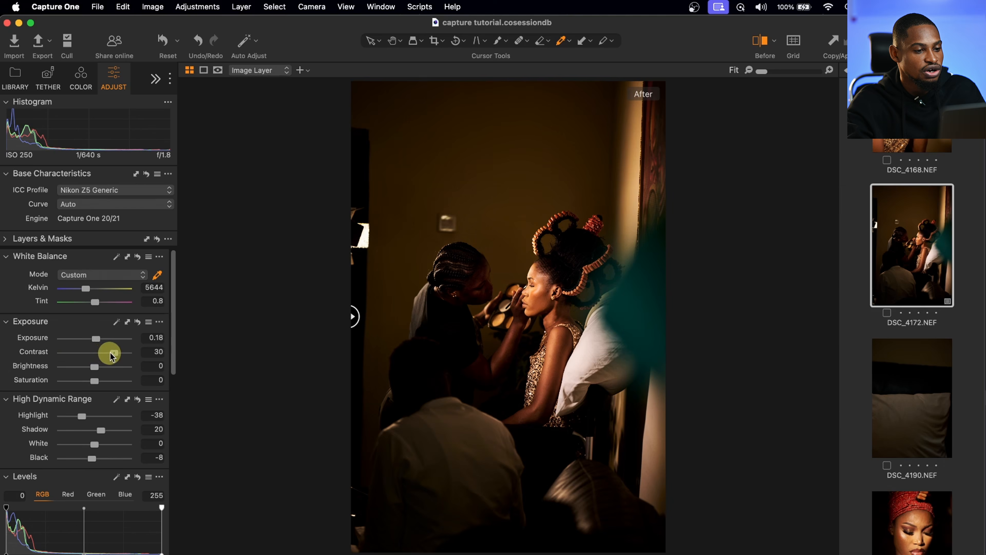
{"action": "left_click_drag", "start_coordinate": [113, 353], "coordinate": [87, 353]}
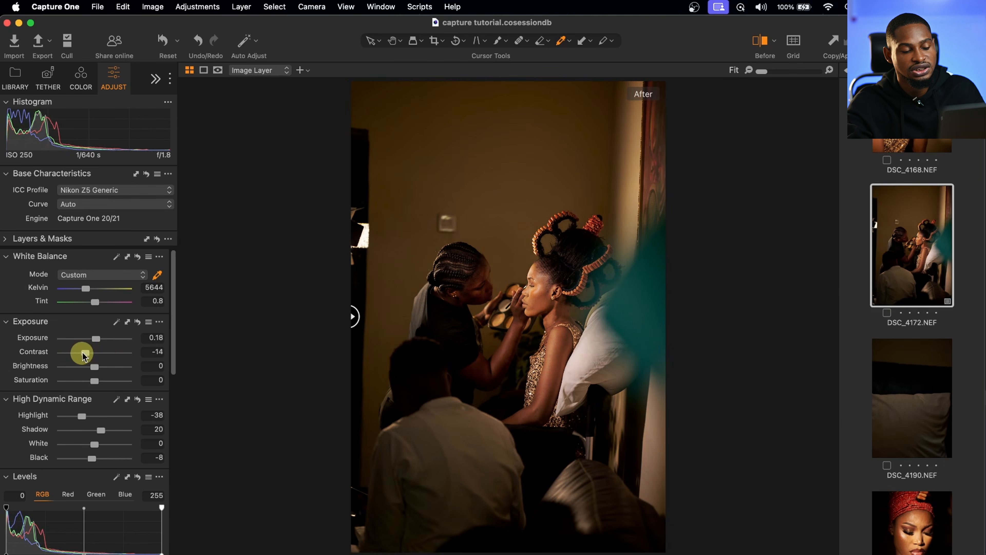
{"action": "double_click", "coordinate": [83, 353]}
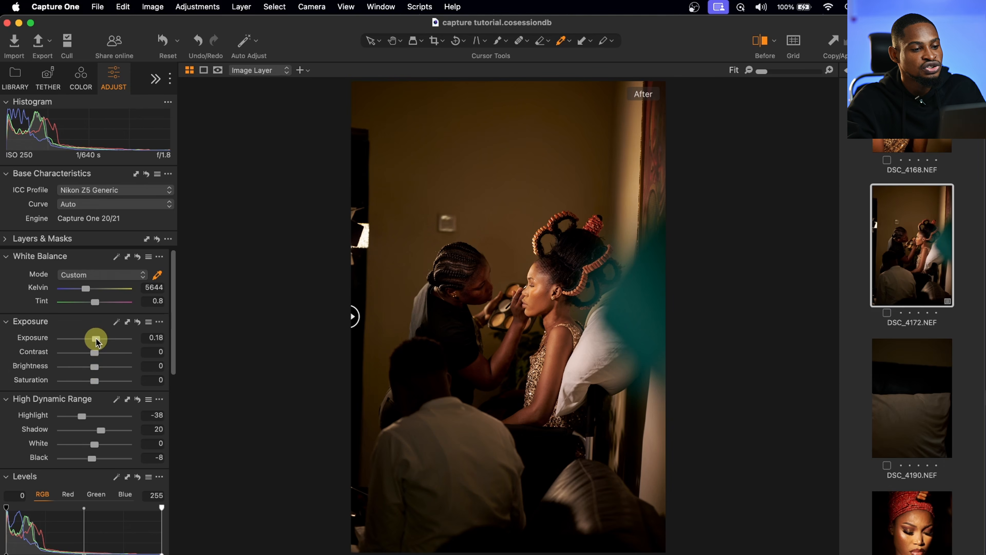
Step: Try Exposure at 4 on the makeup photo and set it to 0.46
{"action": "left_click_drag", "start_coordinate": [97, 341], "coordinate": [196, 337]}
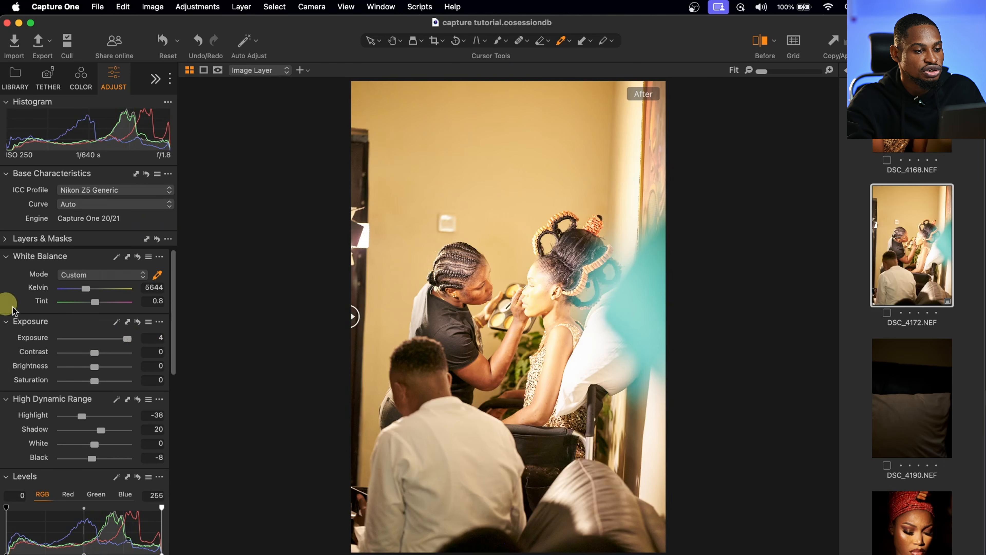
{"action": "left_click_drag", "start_coordinate": [127, 342], "coordinate": [100, 342]}
Step: Try Brightness at 50 and Saturation at -33 on the makeup photo, resetting each to 0
{"action": "left_click_drag", "start_coordinate": [100, 342], "coordinate": [591, 256]}
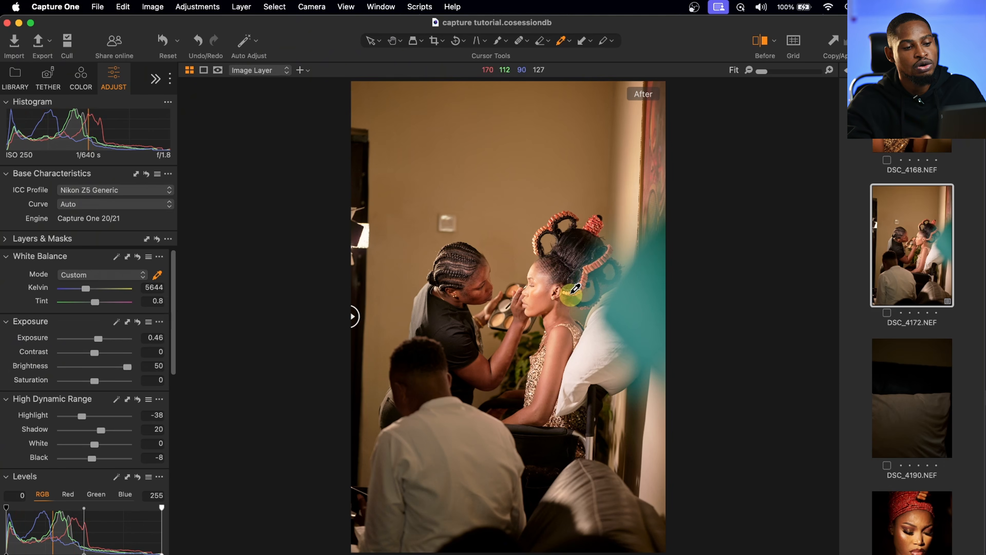
{"action": "double_click", "coordinate": [127, 366]}
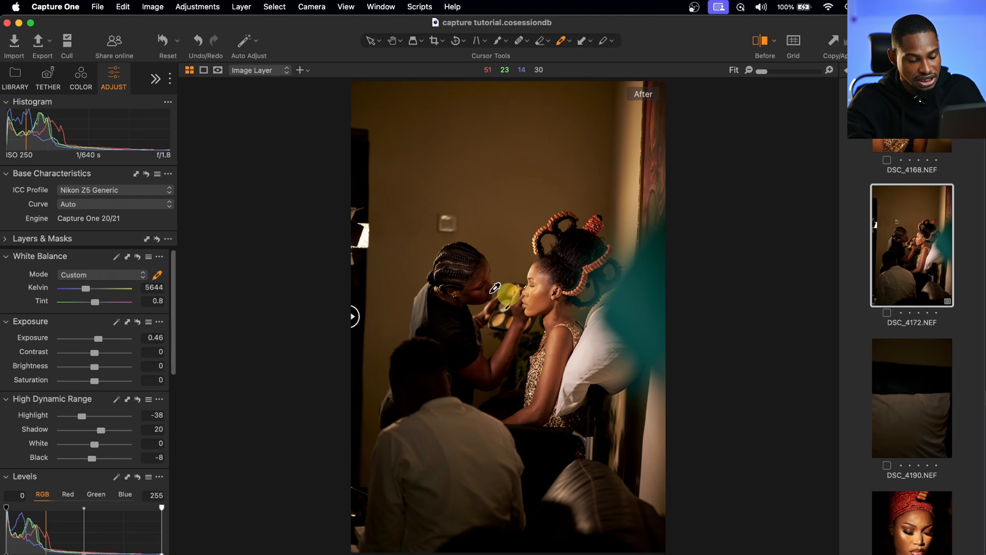
{"action": "mouse_move", "coordinate": [94, 382]}
{"action": "left_mouse_down"}
{"action": "mouse_move", "coordinate": [111, 380]}
{"action": "mouse_move", "coordinate": [85, 383]}
{"action": "left_mouse_up"}
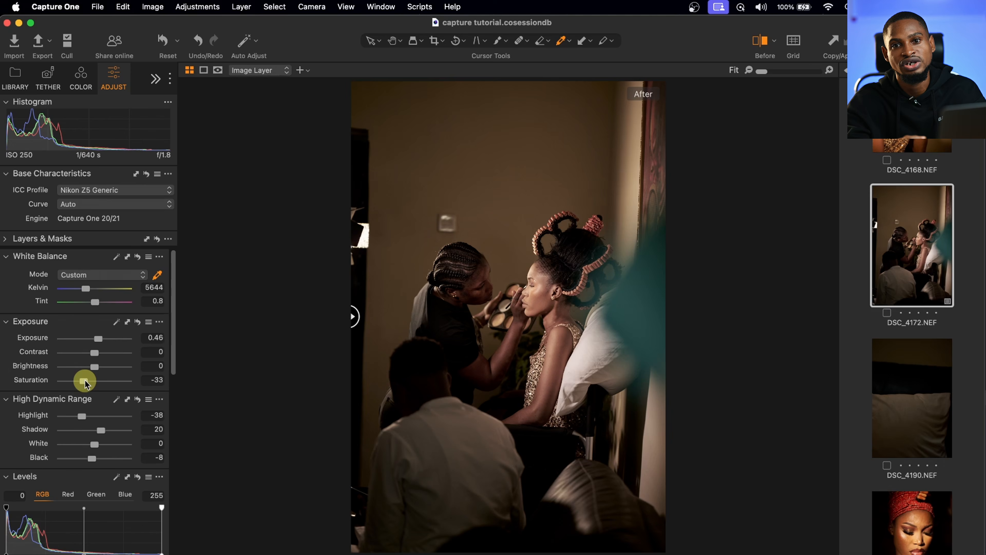
{"action": "double_click", "coordinate": [85, 381]}
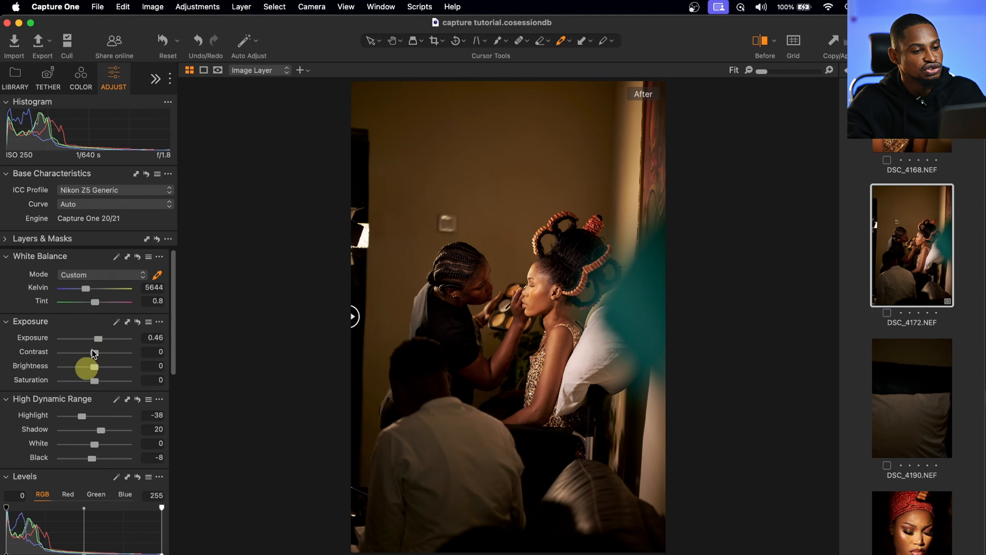
Step: Set the lower shadow point of the photo's RGB Levels to 3 and keep the highlight point at 255
{"action": "scroll", "coordinate": [103, 451], "scroll_direction": "down", "scroll_amount": 3}
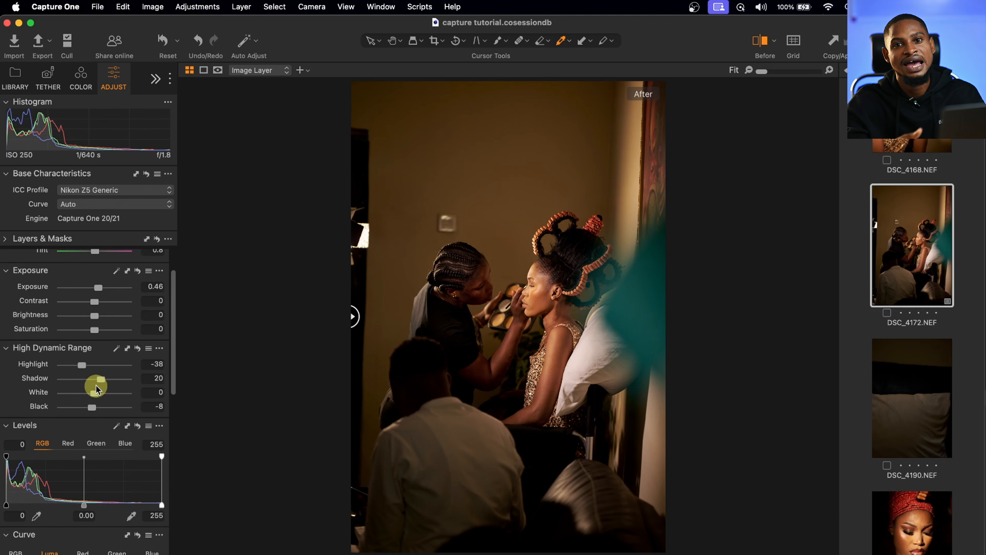
{"action": "scroll", "coordinate": [112, 385], "scroll_direction": "down", "scroll_amount": 5}
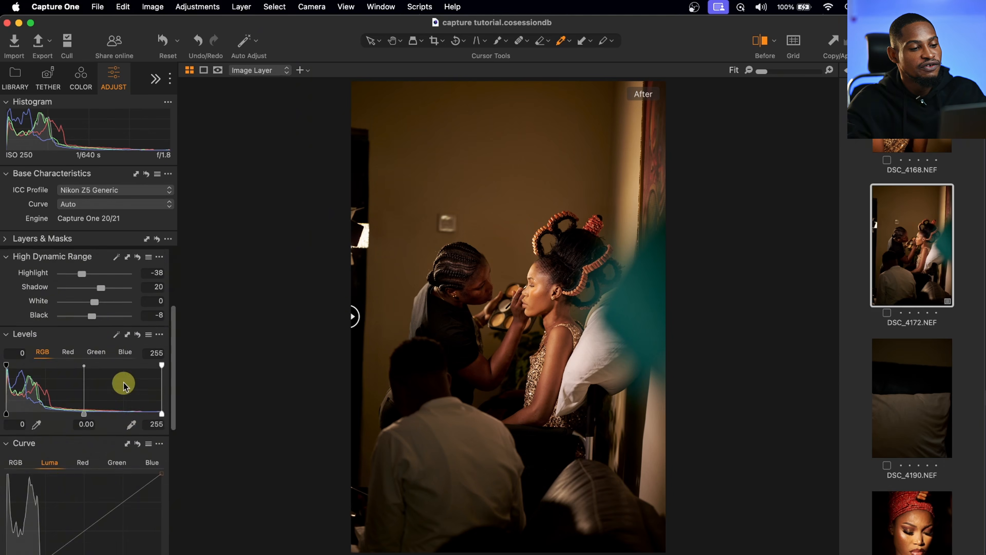
{"action": "scroll", "coordinate": [122, 383], "scroll_direction": "up", "scroll_amount": 8}
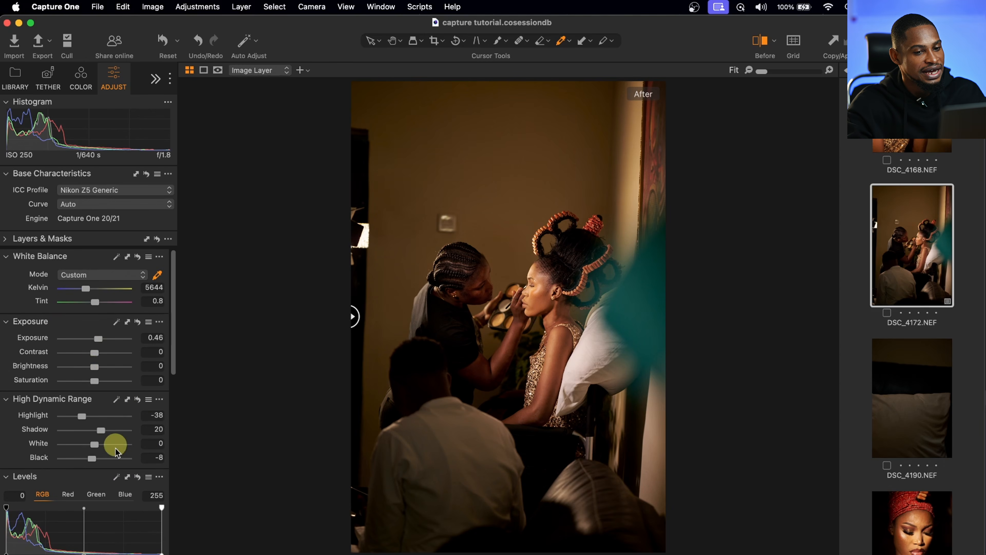
{"action": "scroll", "coordinate": [114, 445], "scroll_direction": "down", "scroll_amount": 3}
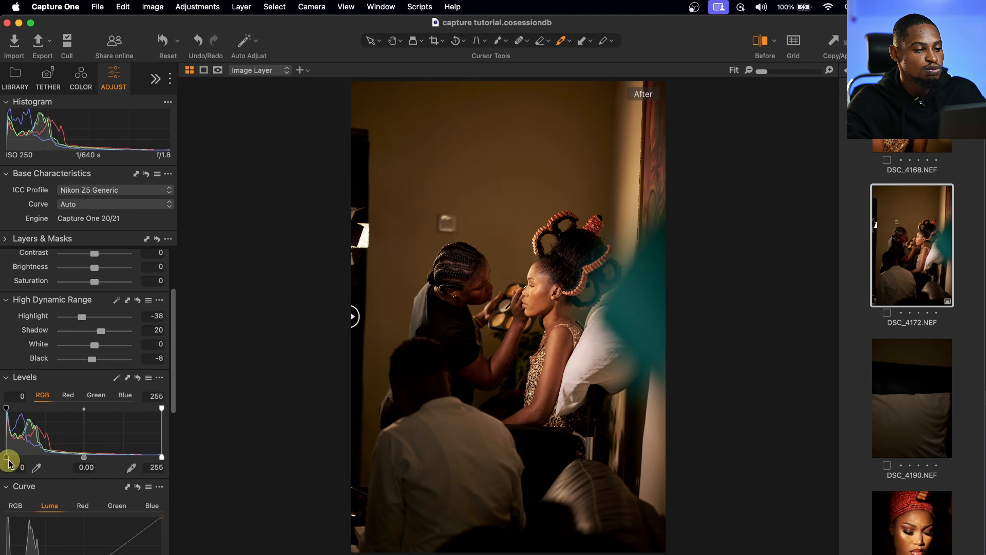
{"action": "left_click_drag", "start_coordinate": [6, 458], "coordinate": [7, 458]}
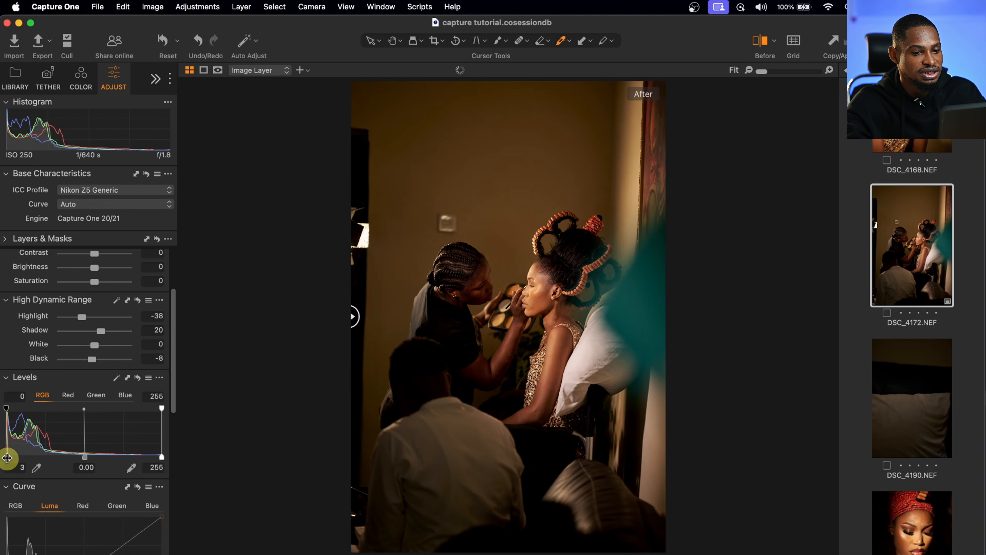
{"action": "mouse_move", "coordinate": [161, 458]}
{"action": "left_mouse_down"}
{"action": "mouse_move", "coordinate": [93, 456]}
{"action": "mouse_move", "coordinate": [168, 467]}
{"action": "left_mouse_up"}
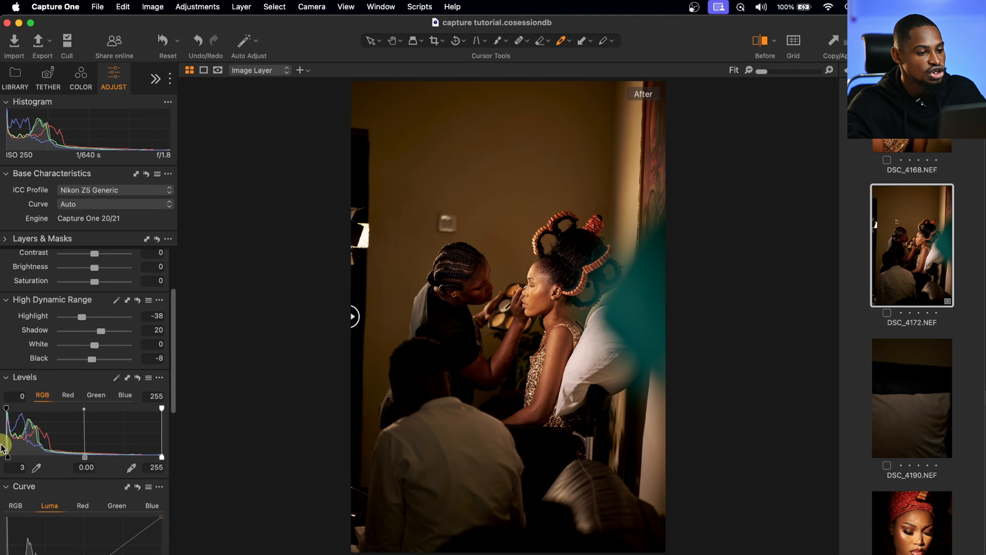
Step: Switch Levels between the Red and RGB channels and leave the Red channel displayed
{"action": "left_click", "coordinate": [68, 395]}
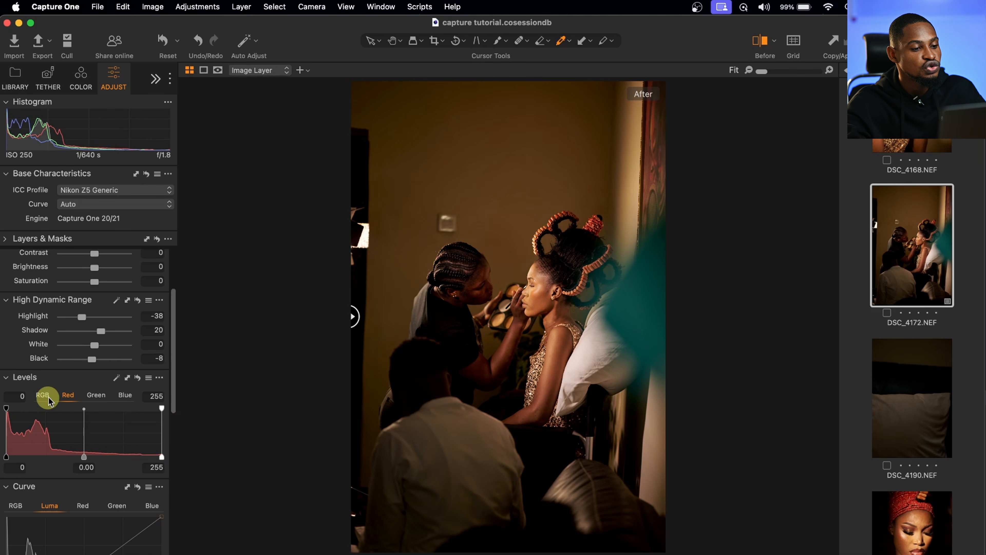
{"action": "left_click", "coordinate": [43, 395]}
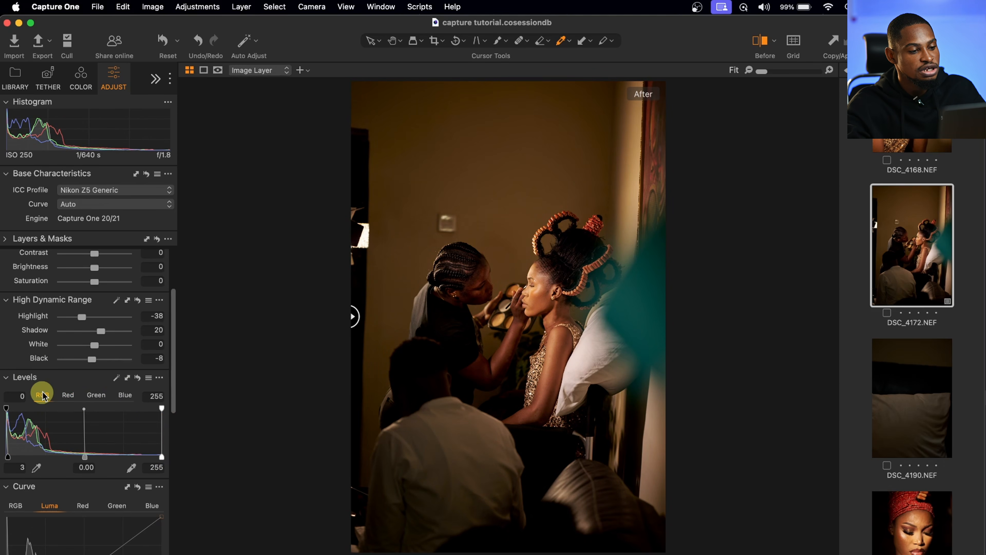
{"action": "left_click", "coordinate": [69, 396]}
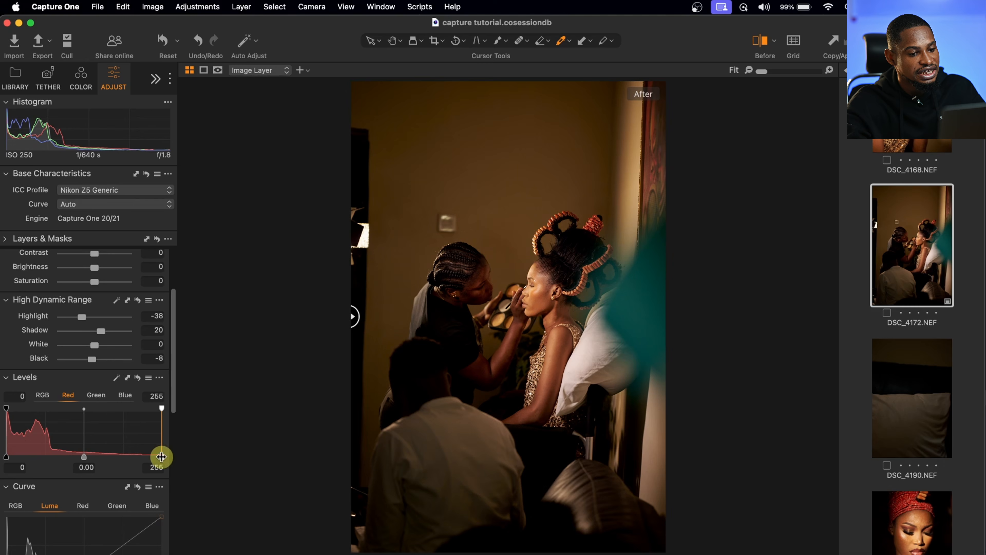
Step: Try lowering the red channel's Levels output white point to 221, and restore the channel's end points to 0 and 255
{"action": "left_click_drag", "start_coordinate": [162, 456], "coordinate": [140, 457]}
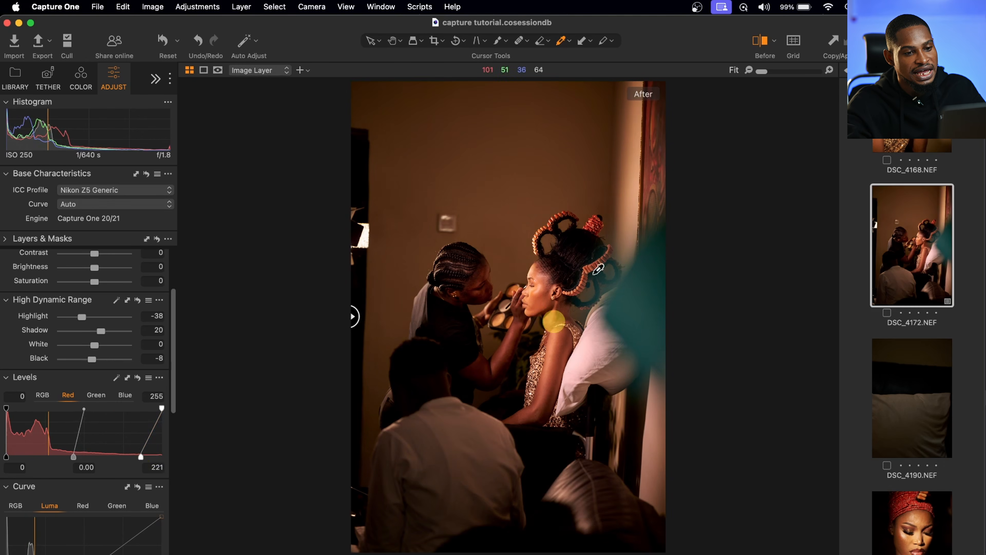
{"action": "left_click_drag", "start_coordinate": [140, 457], "coordinate": [177, 457]}
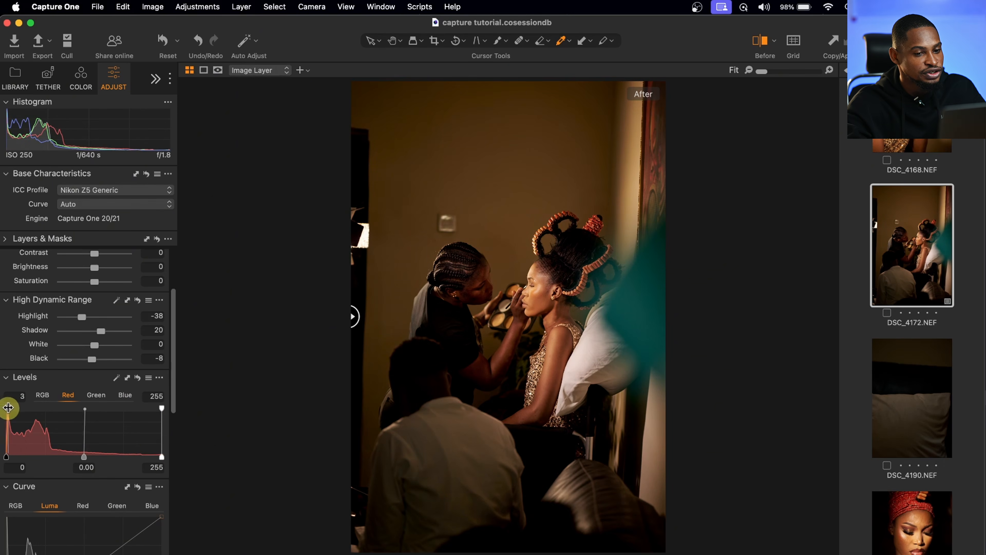
{"action": "mouse_move", "coordinate": [8, 407]}
{"action": "left_mouse_down"}
{"action": "mouse_move", "coordinate": [28, 412]}
{"action": "mouse_move", "coordinate": [6, 411]}
{"action": "left_mouse_up"}
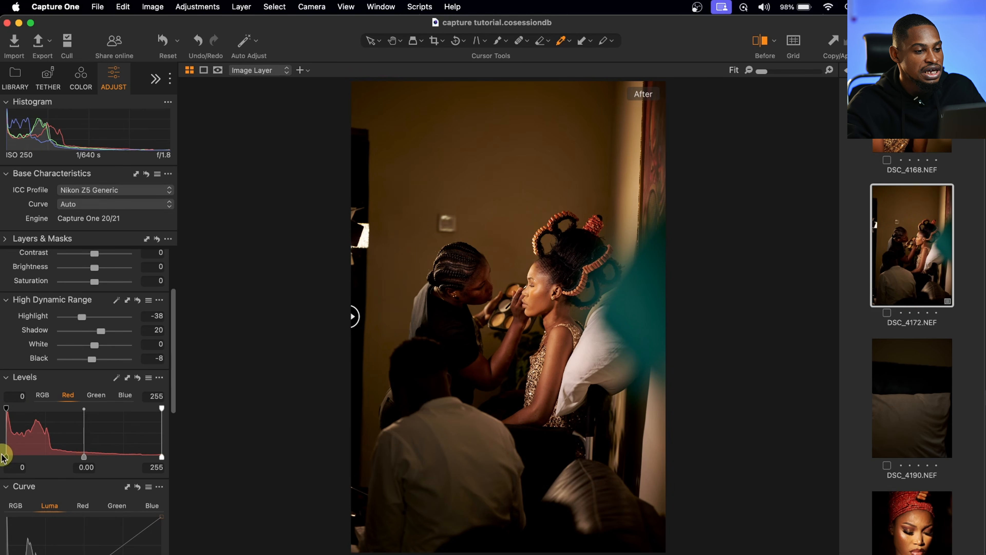
{"action": "mouse_move", "coordinate": [8, 458]}
{"action": "left_mouse_down"}
{"action": "mouse_move", "coordinate": [27, 456]}
{"action": "mouse_move", "coordinate": [3, 456]}
{"action": "left_mouse_up"}
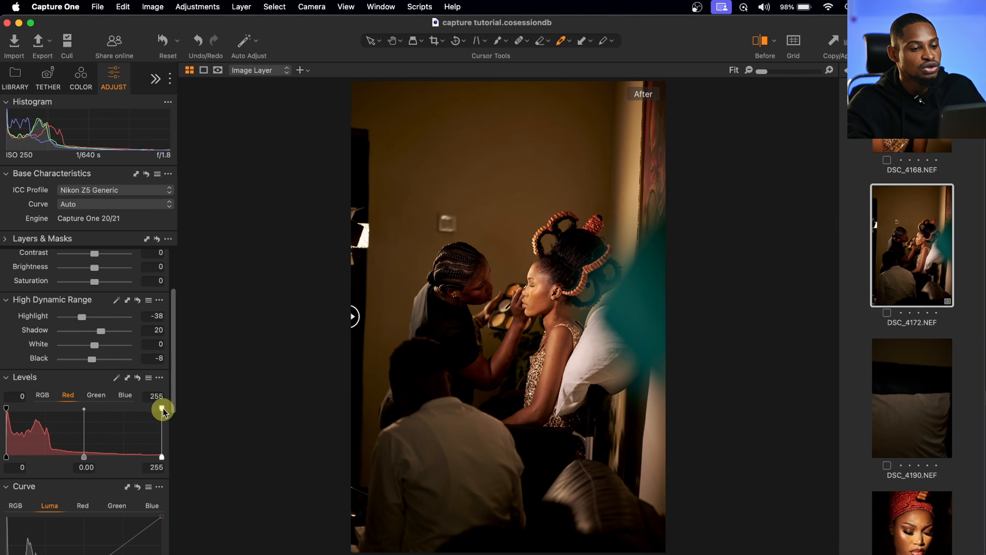
{"action": "left_click_drag", "start_coordinate": [161, 408], "coordinate": [190, 414]}
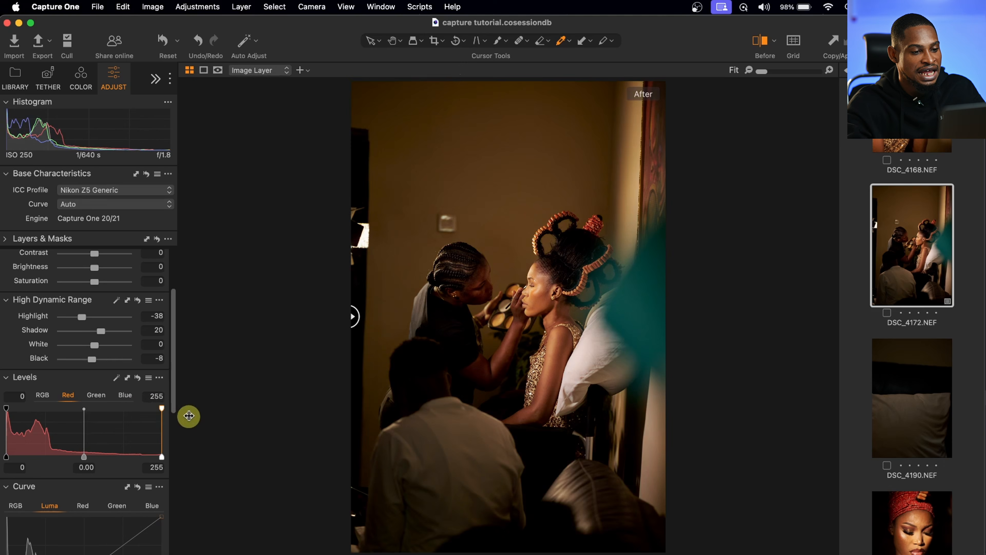
Step: View the Green and Blue channels in Levels and return to the combined RGB channel
{"action": "left_click", "coordinate": [101, 395]}
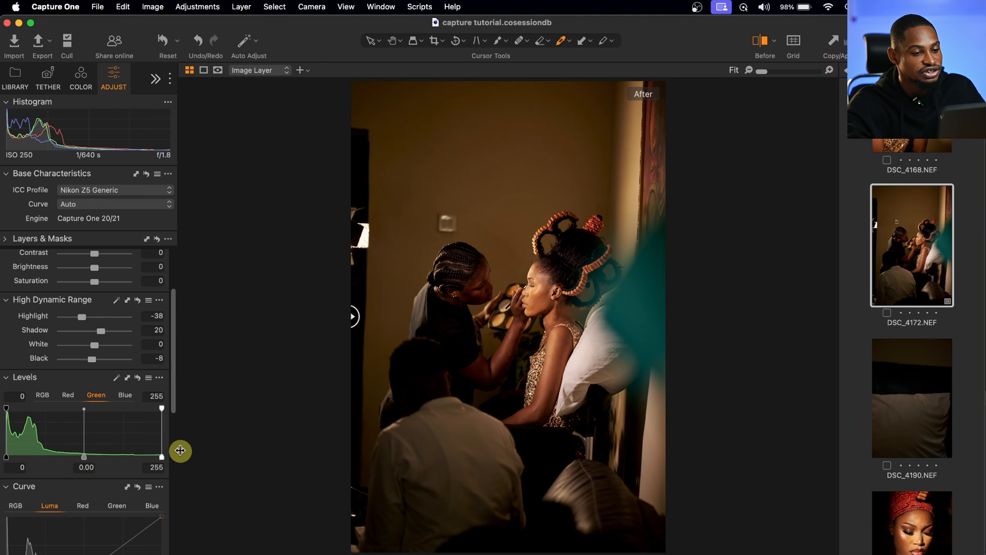
{"action": "left_click_drag", "start_coordinate": [161, 457], "coordinate": [288, 447]}
{"action": "left_click", "coordinate": [124, 395]}
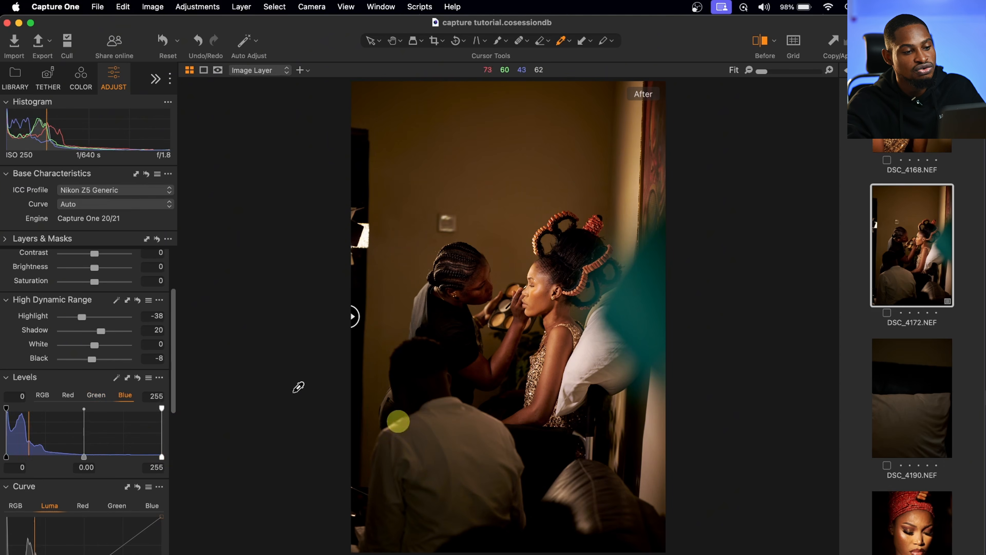
{"action": "left_click", "coordinate": [42, 394]}
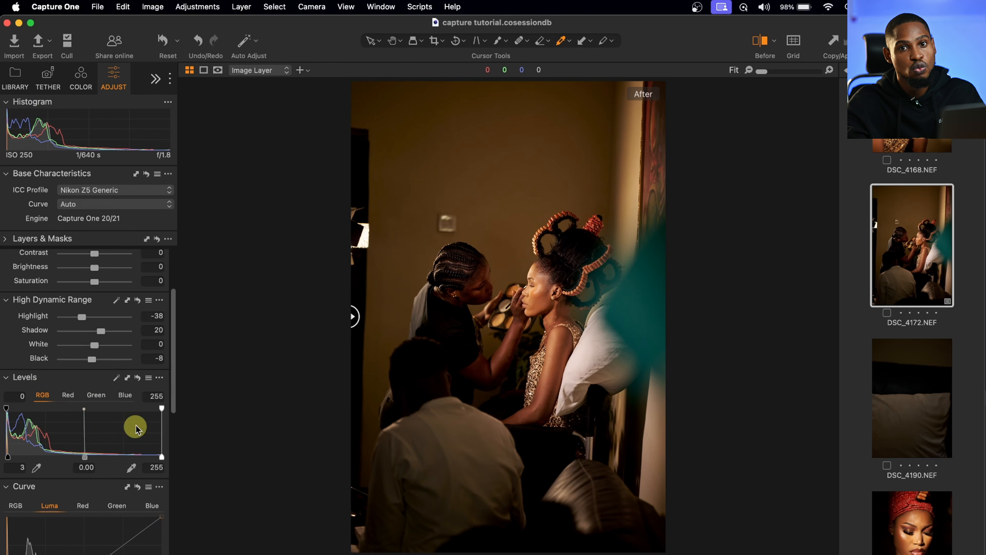
Step: Try a gentle S-curve on the RGB curve with lowered shadows and raised highlights, and reset the curve
{"action": "scroll", "coordinate": [88, 430], "scroll_direction": "down", "scroll_amount": 5}
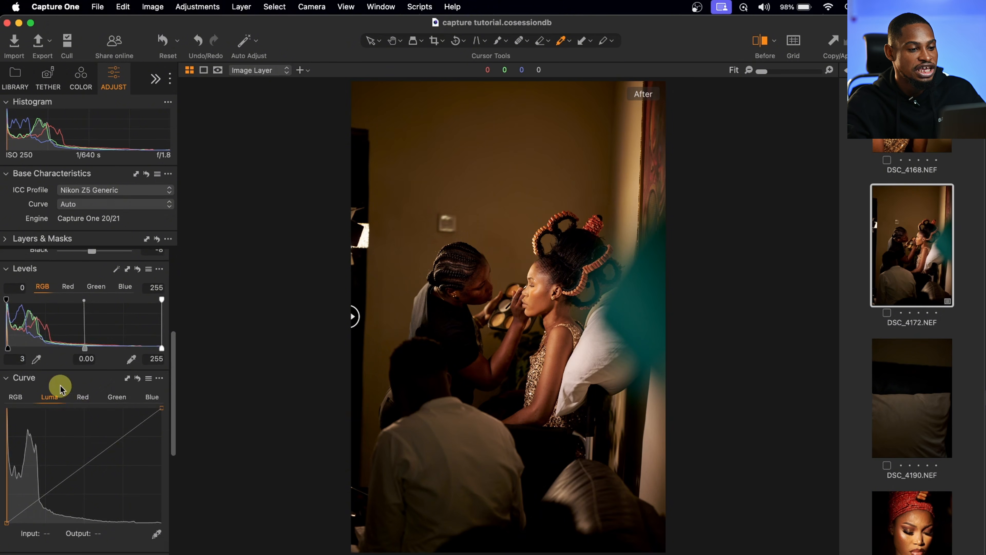
{"action": "left_click", "coordinate": [16, 397]}
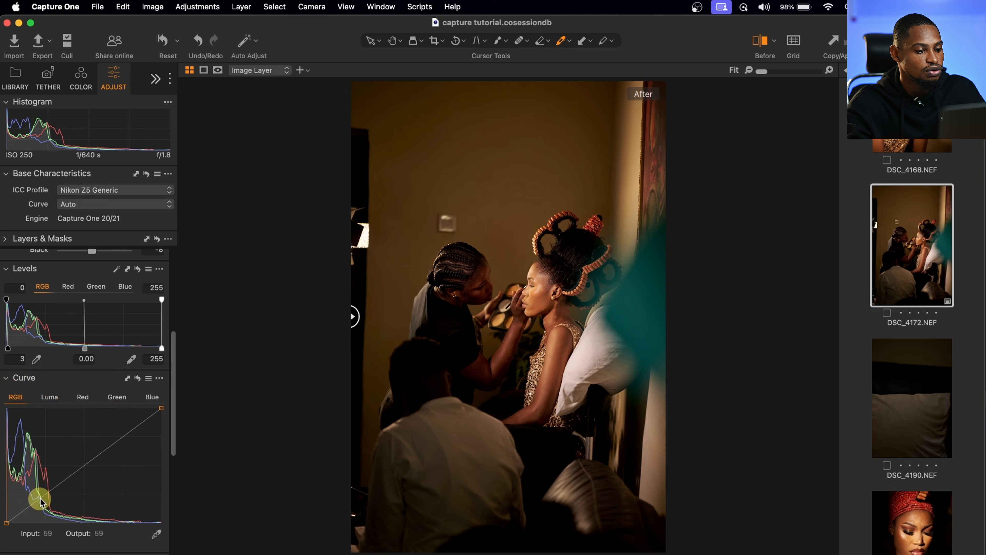
{"action": "left_click_drag", "start_coordinate": [41, 501], "coordinate": [41, 503]}
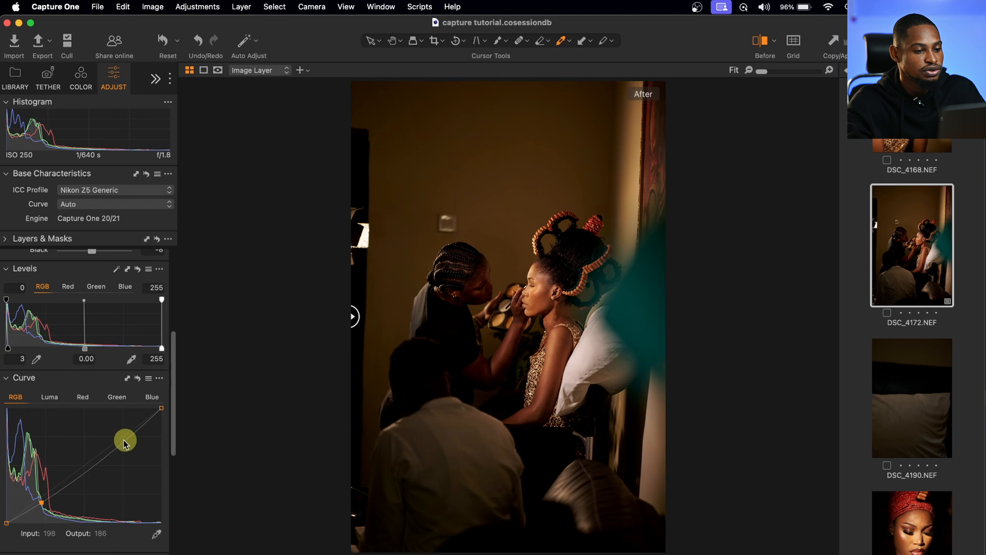
{"action": "left_click_drag", "start_coordinate": [124, 441], "coordinate": [121, 435]}
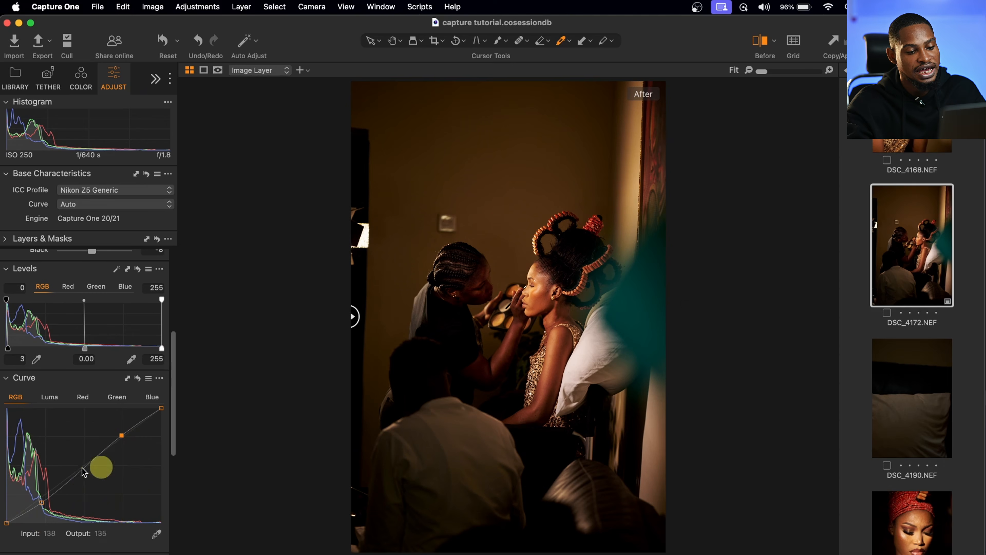
{"action": "left_click", "coordinate": [138, 378]}
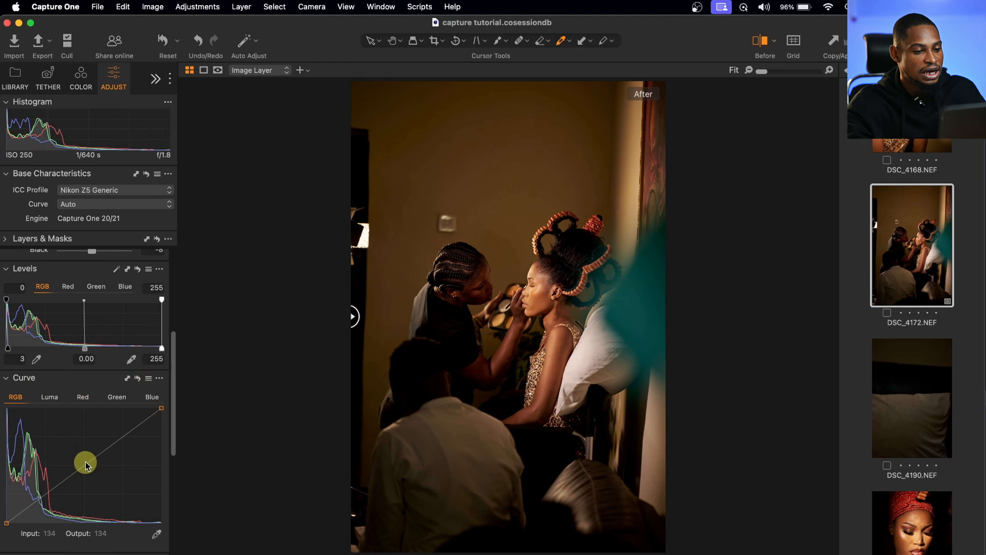
Step: Try raising the RGB curve's midtones from input 117 to output 155 and lowering the Luma curve from 140 to 97, undoing each
{"action": "left_click_drag", "start_coordinate": [85, 462], "coordinate": [78, 453]}
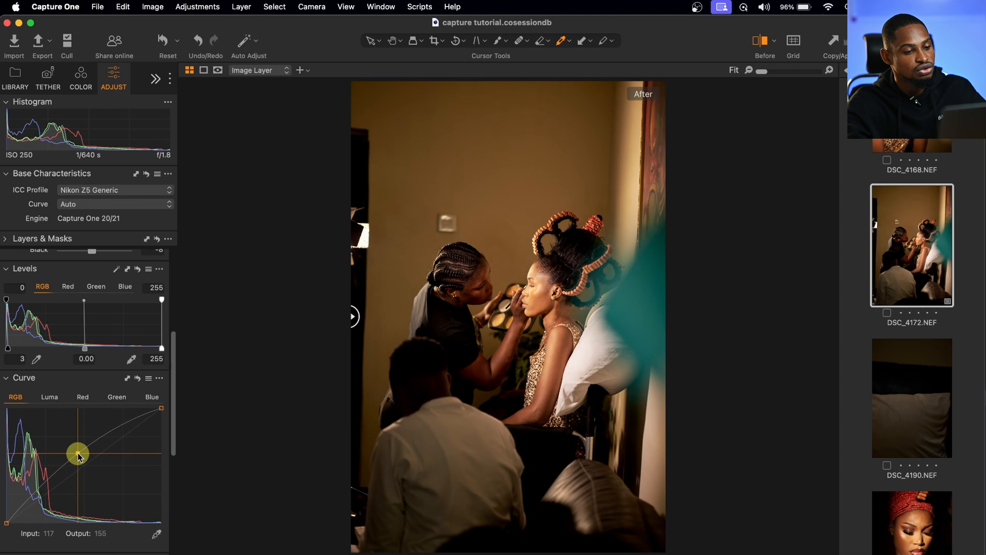
{"action": "key", "text": "super+z"}
{"action": "scroll", "coordinate": [62, 400], "scroll_direction": "down", "scroll_amount": 3}
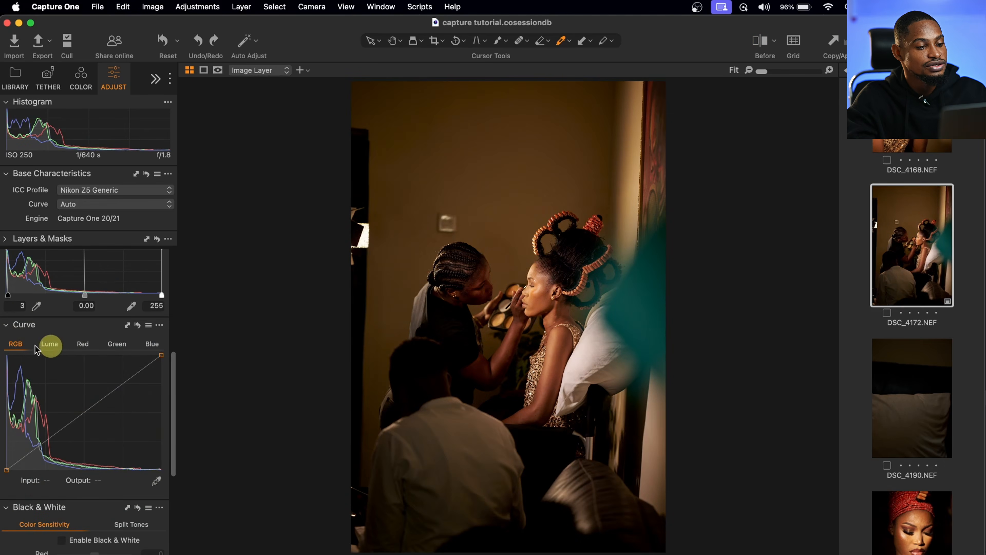
{"action": "left_click", "coordinate": [55, 344]}
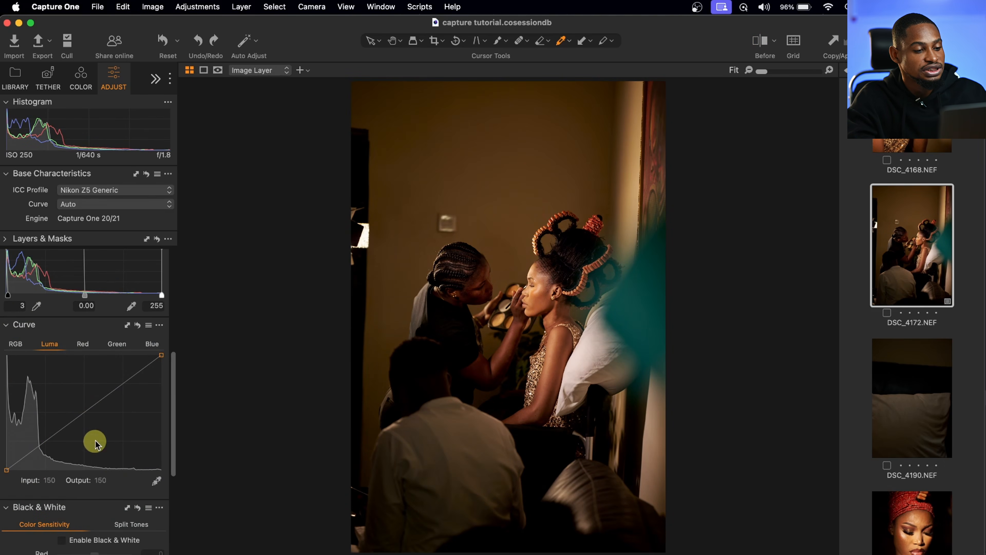
{"action": "left_click_drag", "start_coordinate": [81, 414], "coordinate": [91, 426]}
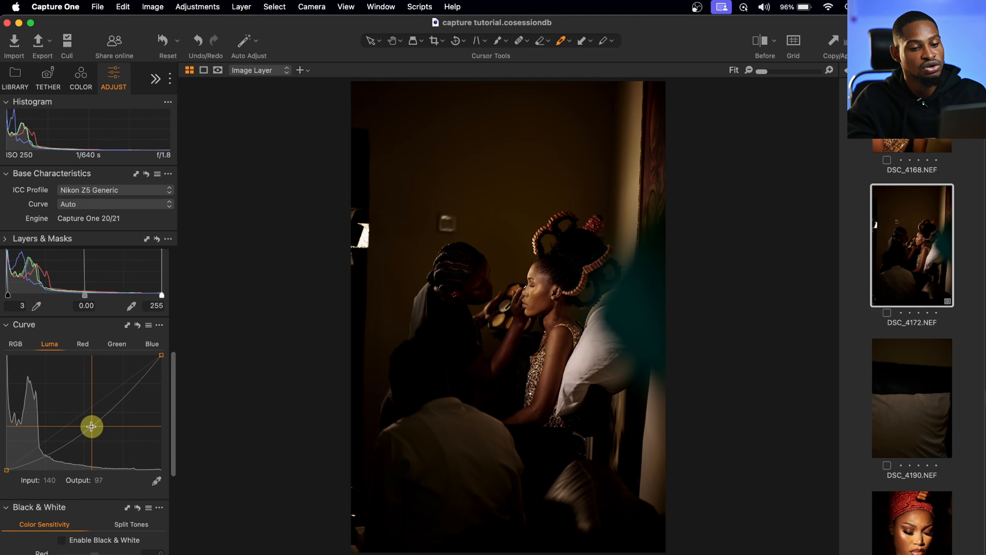
{"action": "key", "text": "super+z"}
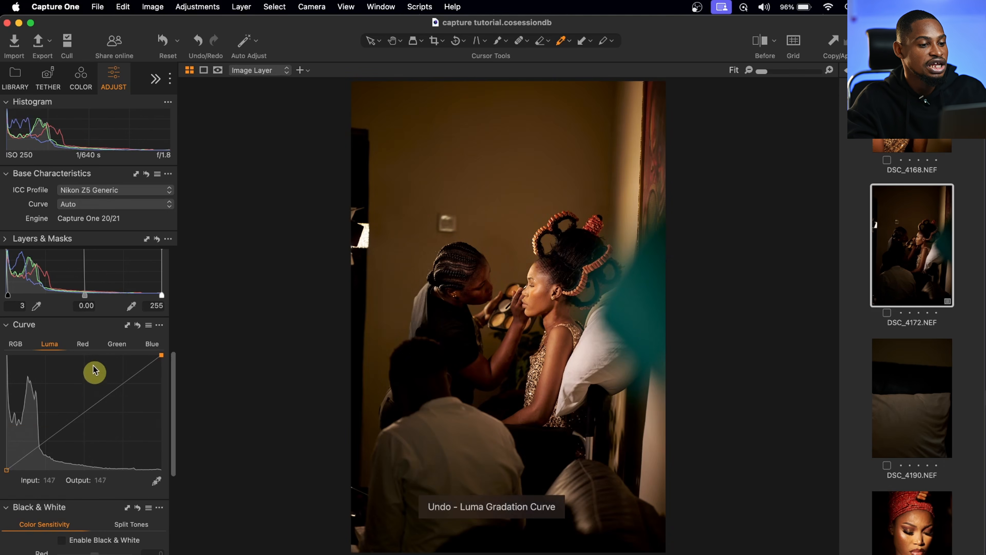
Step: Try raising the Red curve's midtones from input 121 to output 142, and undo the change
{"action": "left_click", "coordinate": [83, 344]}
{"action": "left_click", "coordinate": [117, 344]}
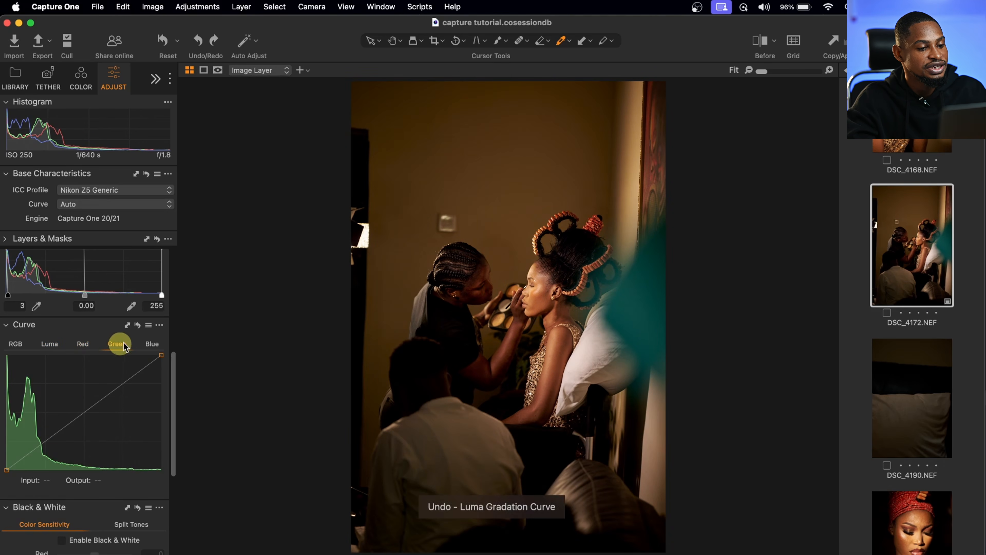
{"action": "left_click", "coordinate": [147, 344]}
{"action": "left_click", "coordinate": [85, 346]}
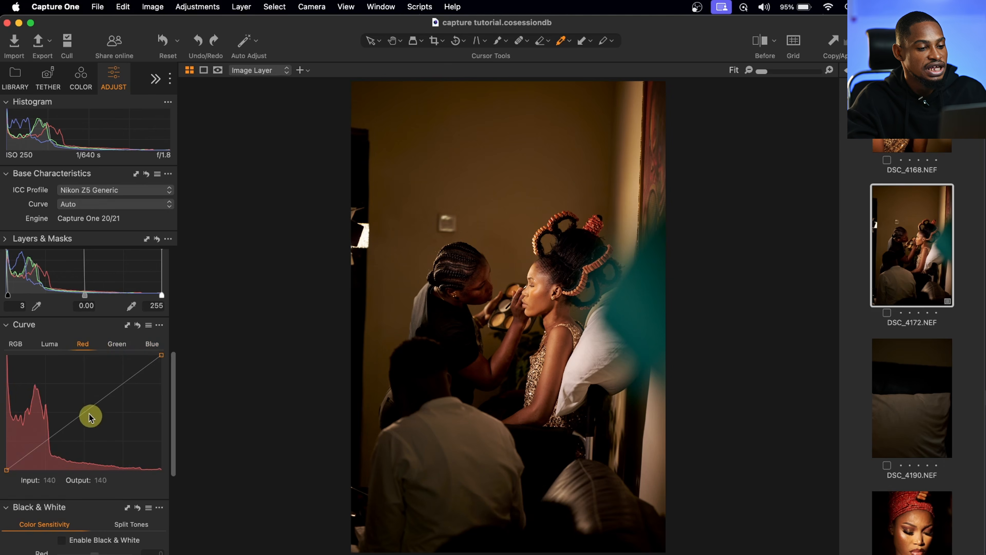
{"action": "mouse_move", "coordinate": [84, 412]}
{"action": "left_mouse_down"}
{"action": "mouse_move", "coordinate": [91, 422]}
{"action": "mouse_move", "coordinate": [80, 406]}
{"action": "left_mouse_up"}
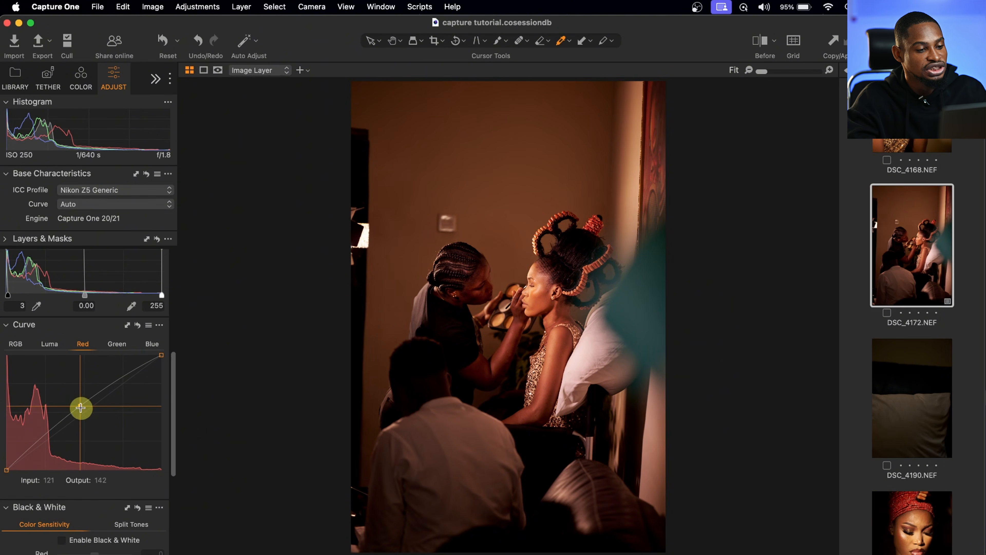
{"action": "key", "text": "super+z"}
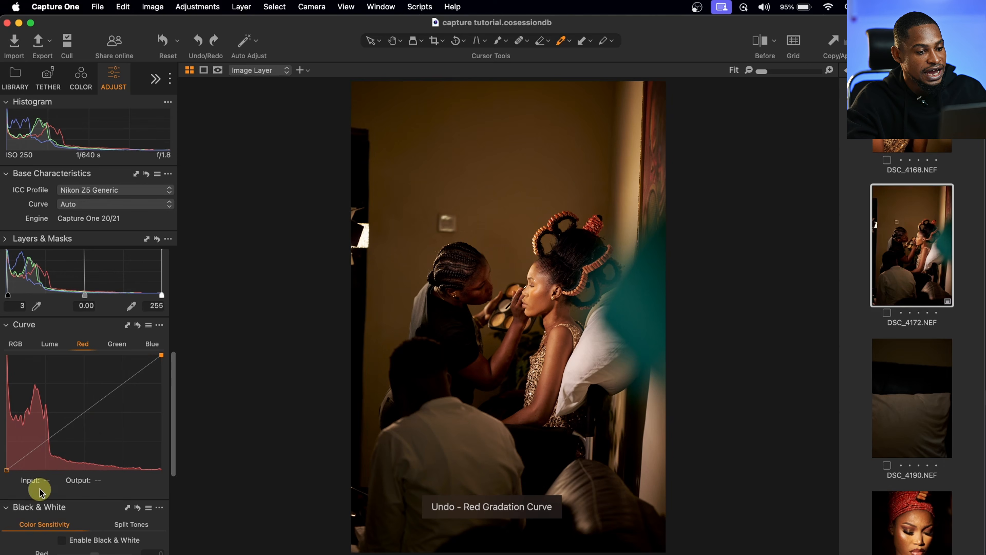
Step: Try raising the Red curve's shadows from input 56 to output 66, and undo the change
{"action": "left_click", "coordinate": [43, 443]}
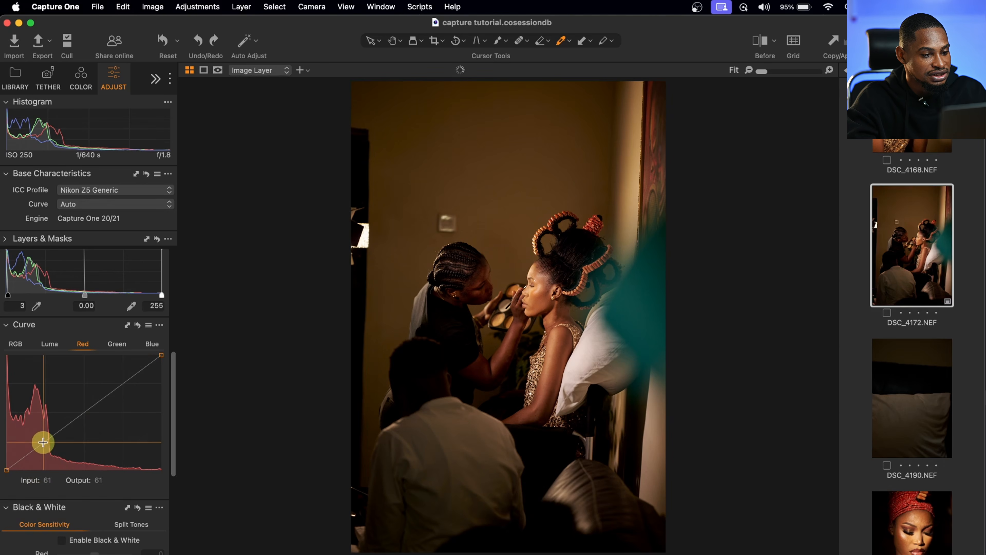
{"action": "left_click_drag", "start_coordinate": [42, 442], "coordinate": [39, 440]}
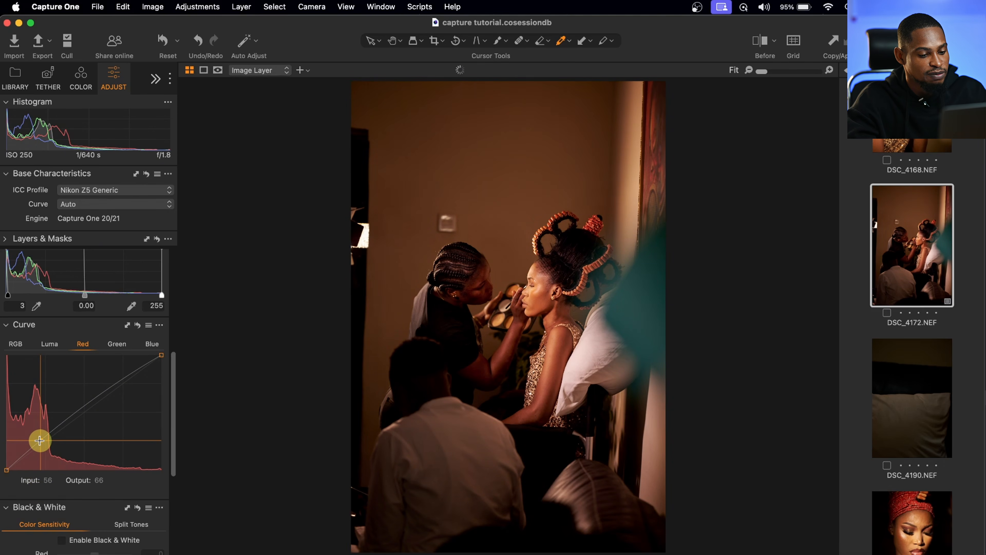
{"action": "key", "text": "super+z"}
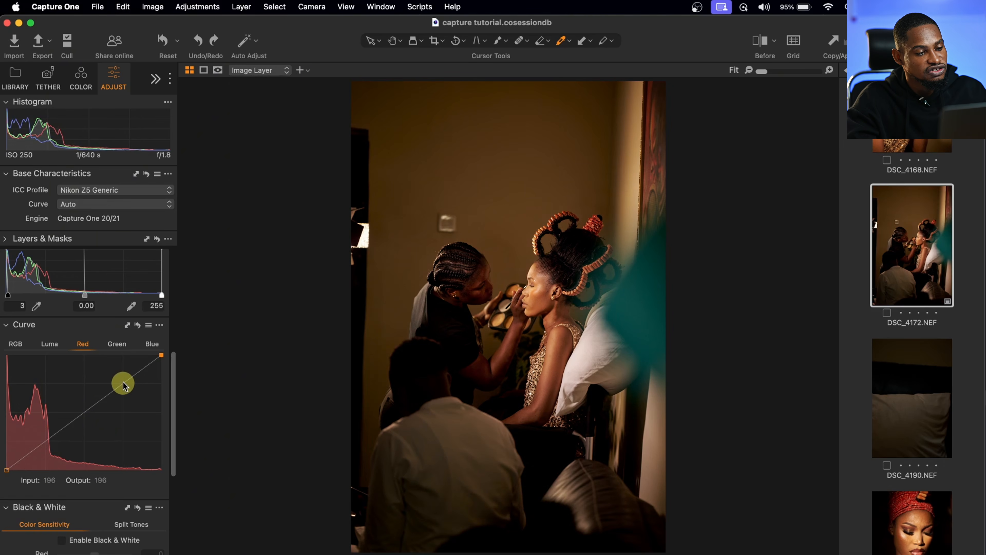
Step: Try raising the Red curve's highlights from input 186 to output 204 and lowering them from 197 to 187, undoing each change
{"action": "left_click_drag", "start_coordinate": [124, 384], "coordinate": [119, 377]}
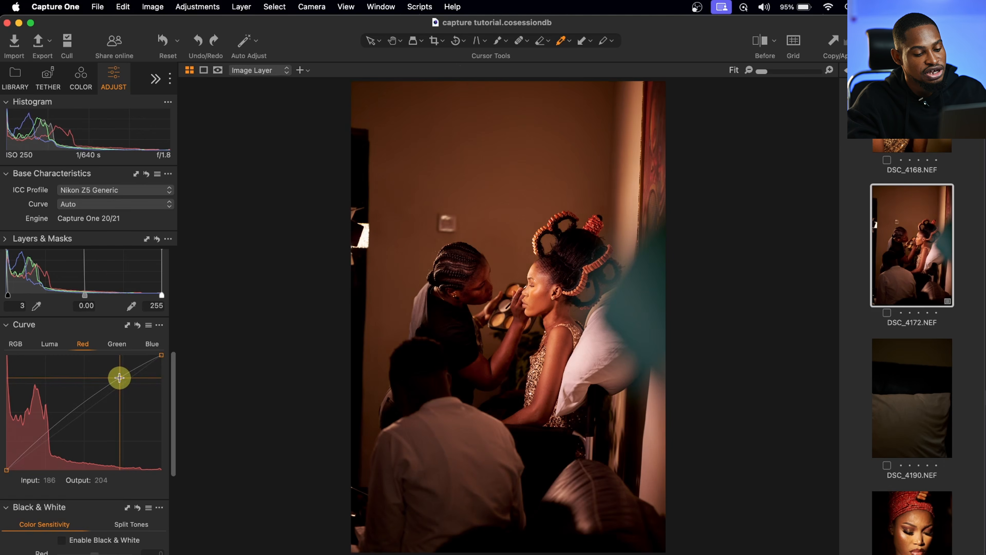
{"action": "key", "text": "super+z"}
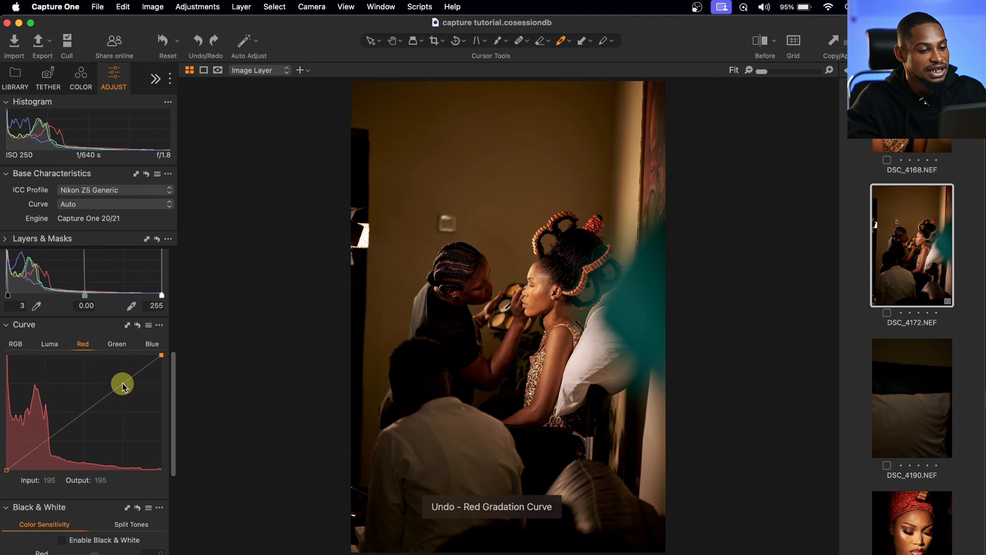
{"action": "left_click_drag", "start_coordinate": [122, 383], "coordinate": [126, 386]}
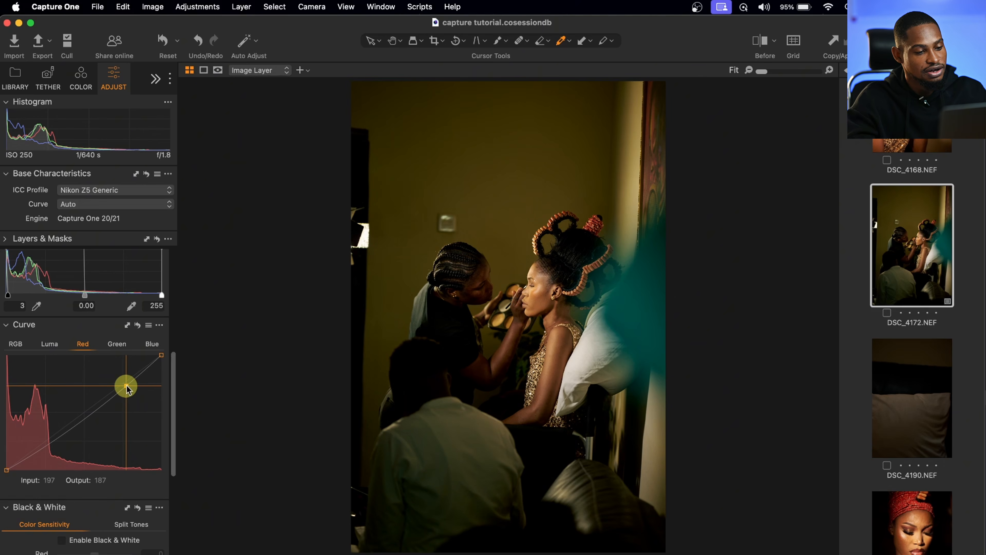
{"action": "key", "text": "super+z"}
Step: Try raising the Blue curve's midtones from input 115 to output 173, and undo the change
{"action": "left_click", "coordinate": [117, 344]}
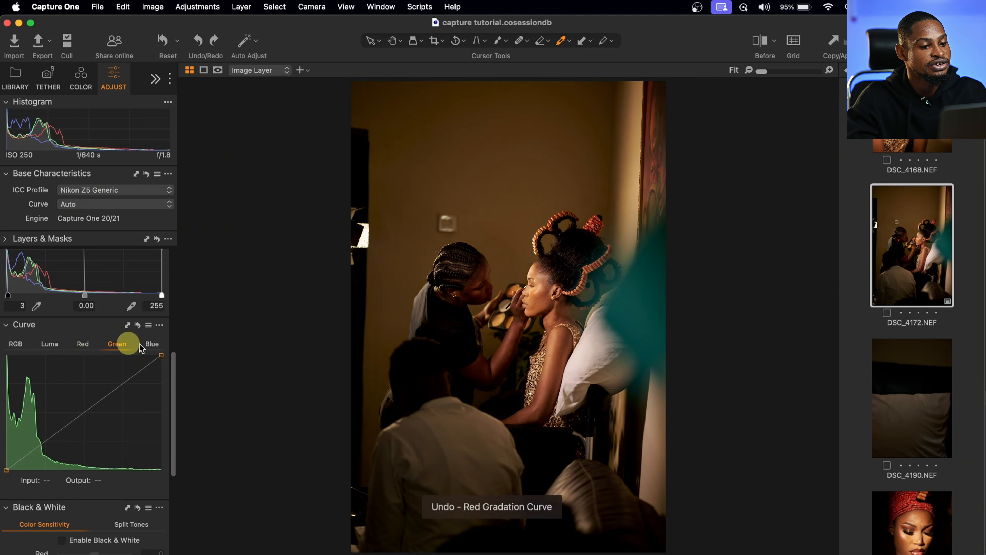
{"action": "left_click", "coordinate": [151, 343]}
{"action": "left_click_drag", "start_coordinate": [93, 408], "coordinate": [76, 391]}
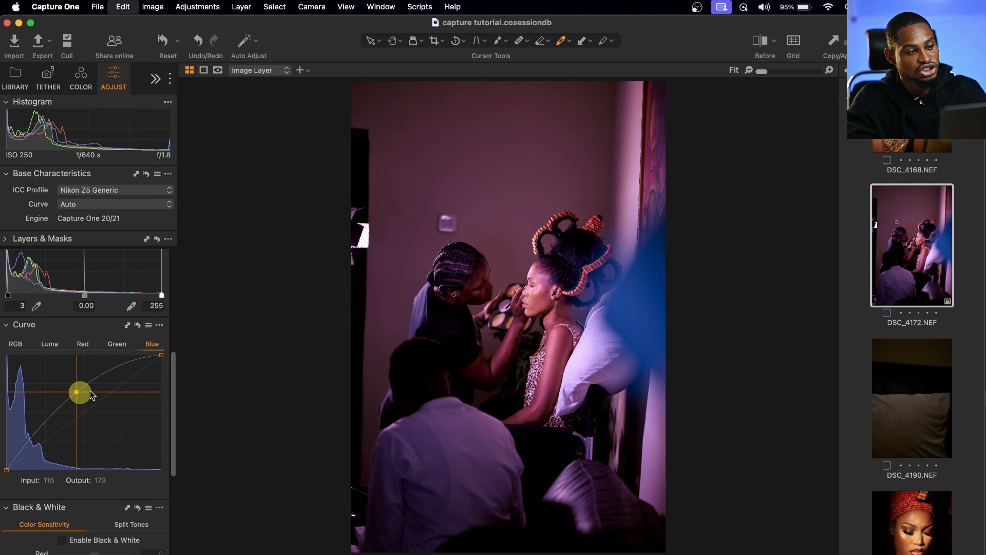
{"action": "key", "text": "super+z"}
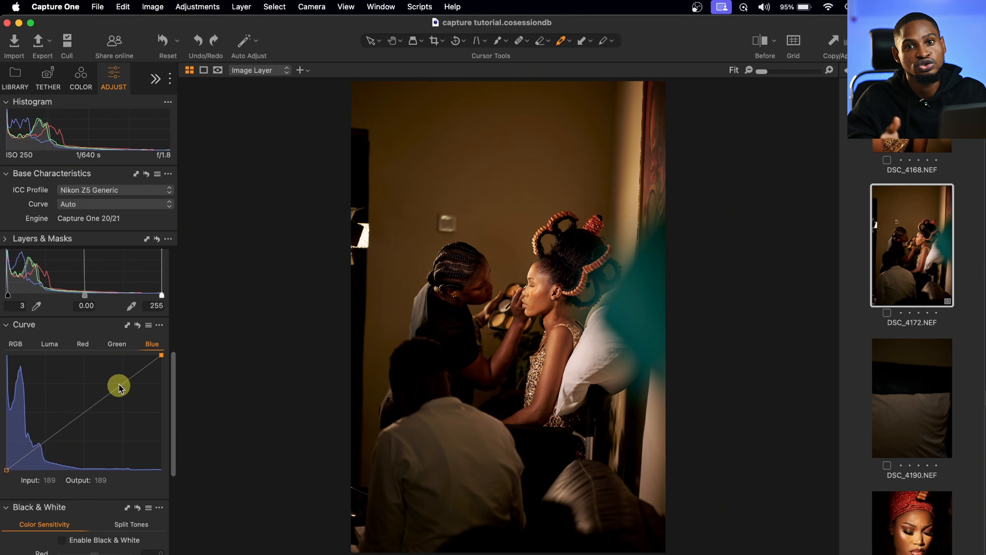
Step: Return the Curve tool to the RGB channel and enable Black & White for the photo
{"action": "left_click", "coordinate": [14, 343]}
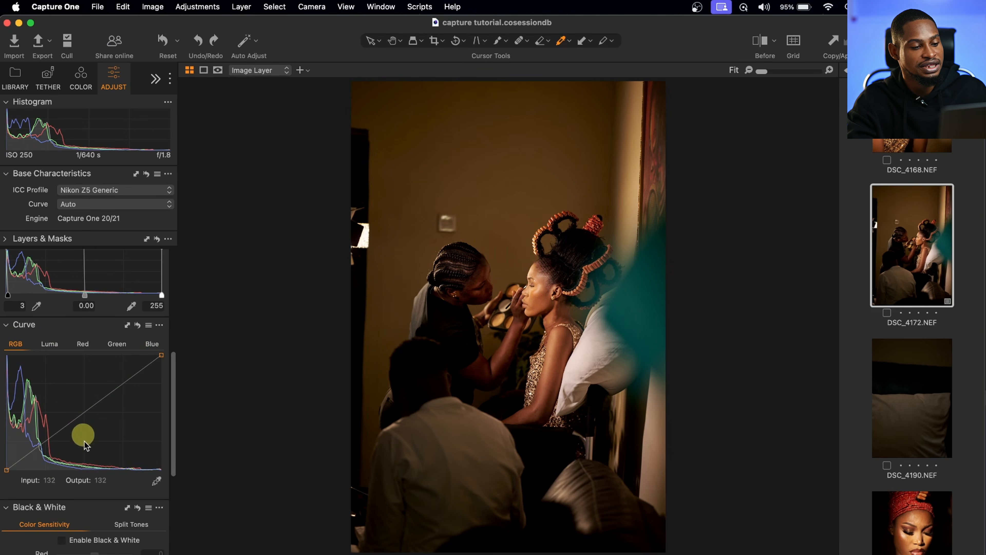
{"action": "scroll", "coordinate": [84, 447], "scroll_direction": "down", "scroll_amount": 5}
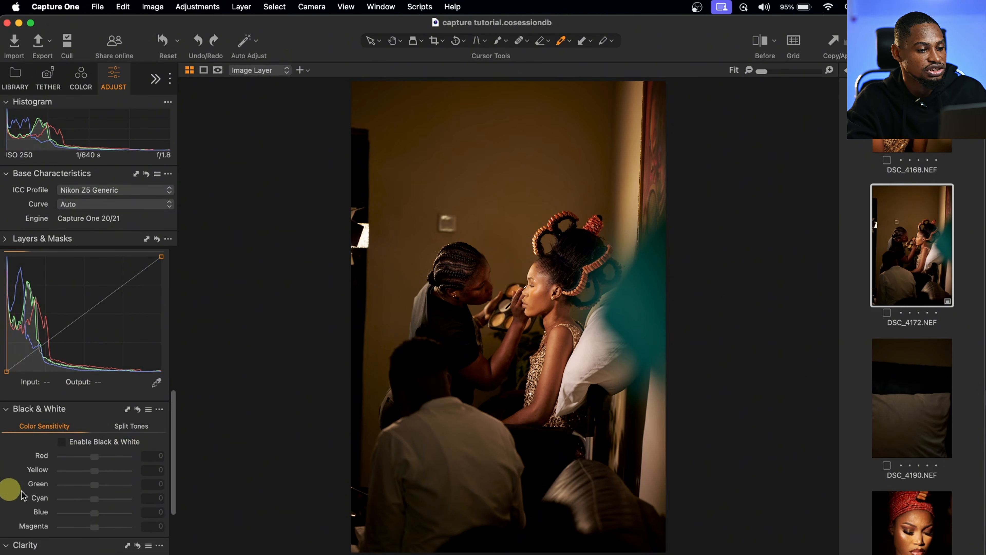
{"action": "left_click", "coordinate": [62, 442]}
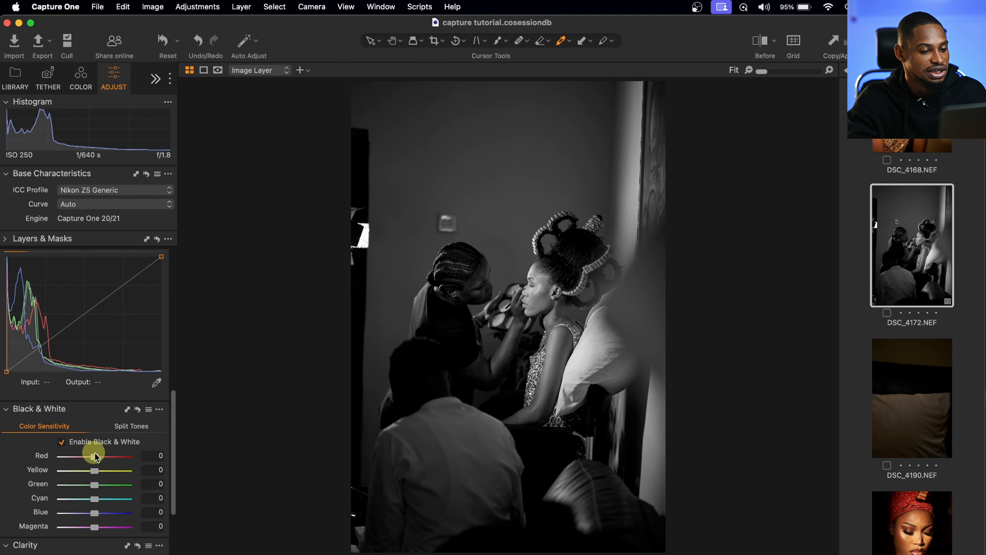
{"action": "left_click_drag", "start_coordinate": [97, 460], "coordinate": [97, 461]}
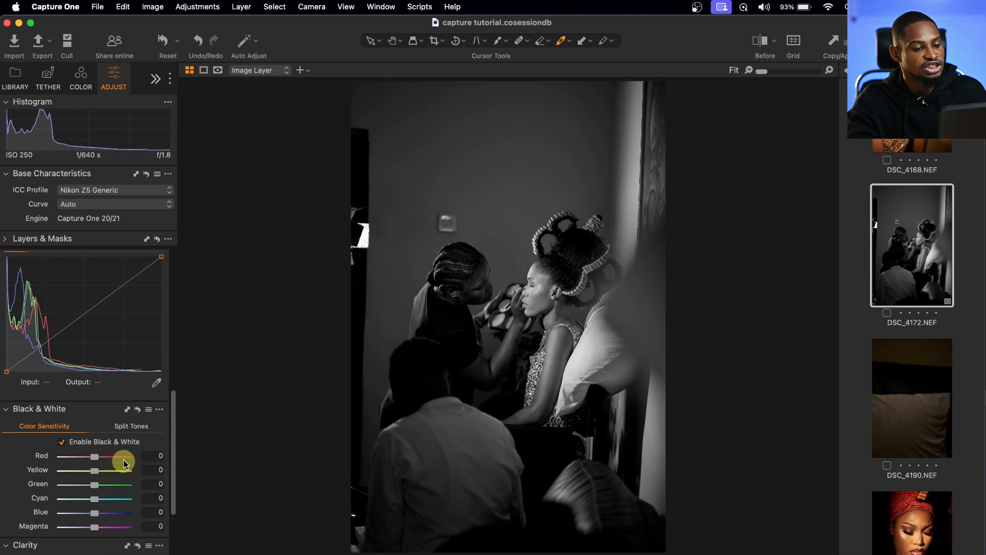
Step: Turn off Black & White to return the bridal makeup photo to color
{"action": "scroll", "coordinate": [118, 436], "scroll_direction": "down", "scroll_amount": 5}
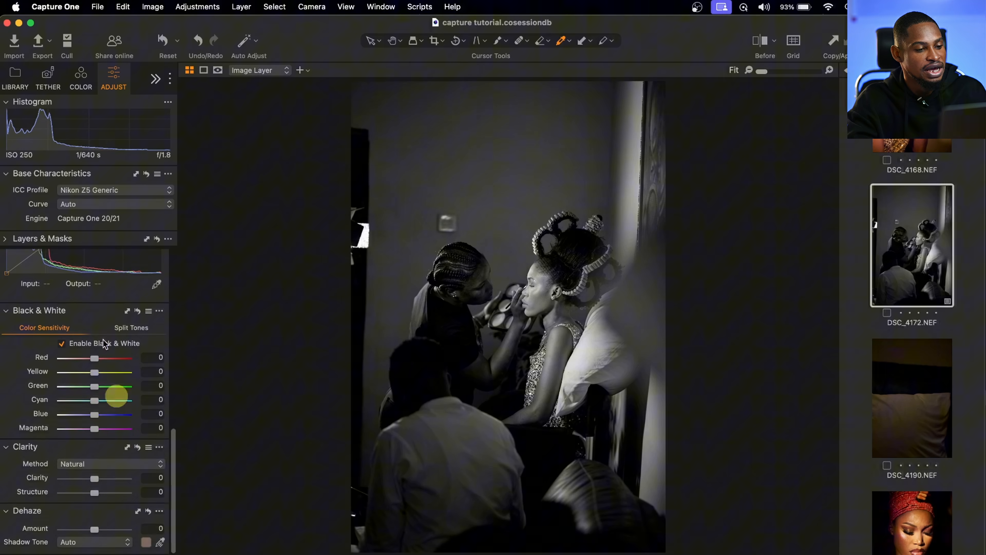
{"action": "left_click", "coordinate": [62, 344]}
{"action": "scroll", "coordinate": [88, 443], "scroll_direction": "down", "scroll_amount": 2}
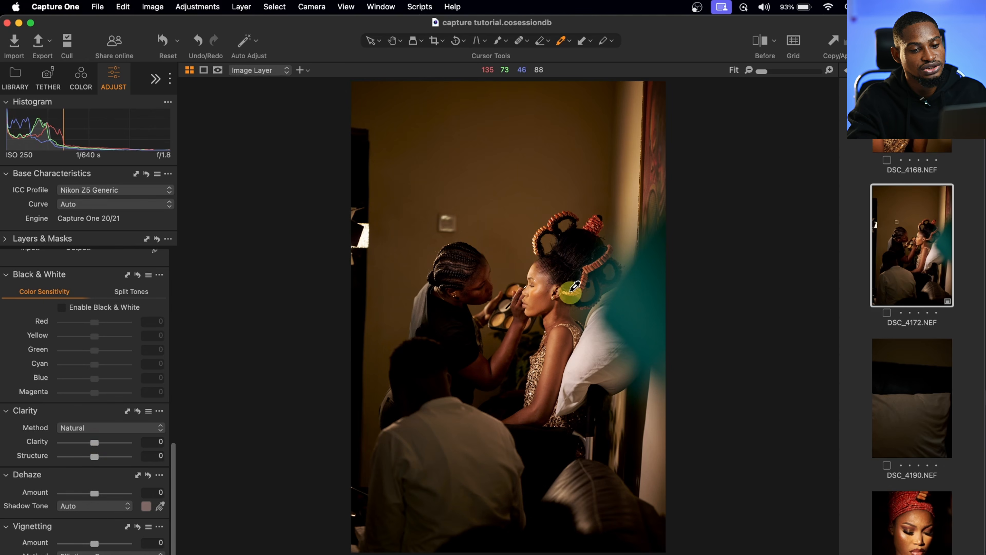
Step: Try raising Clarity with the faces enlarged and lowering Dehaze to -8, resetting both amounts to 0
{"action": "scroll", "coordinate": [569, 292], "scroll_direction": "up", "scroll_amount": 5}
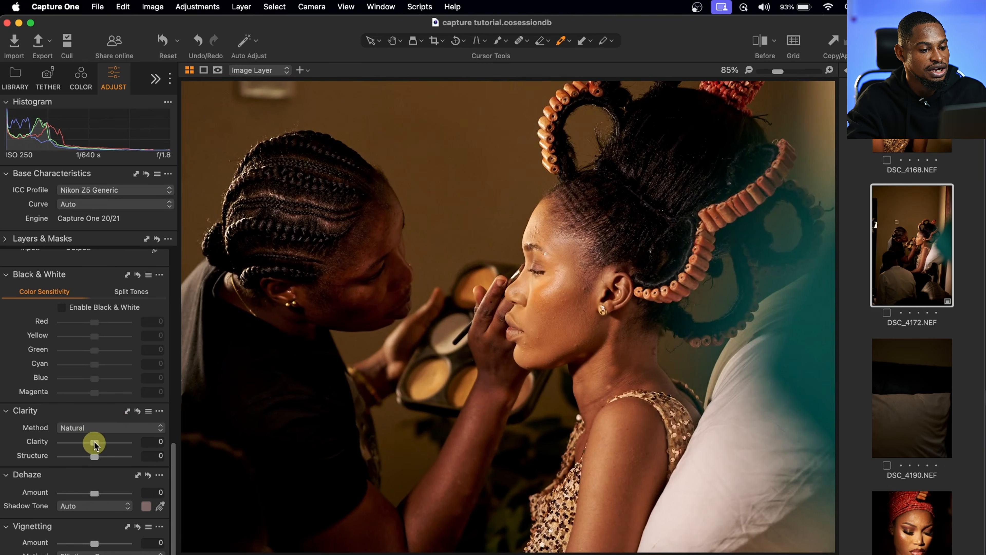
{"action": "left_click_drag", "start_coordinate": [94, 444], "coordinate": [107, 446]}
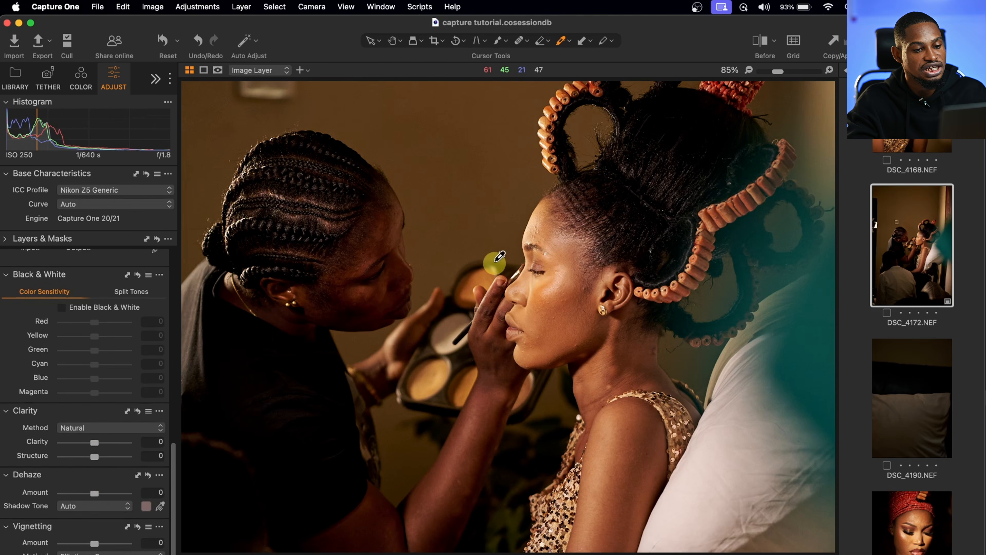
{"action": "scroll", "coordinate": [500, 256], "scroll_direction": "down", "scroll_amount": 5}
{"action": "scroll", "coordinate": [500, 256], "scroll_direction": "down", "scroll_amount": 2}
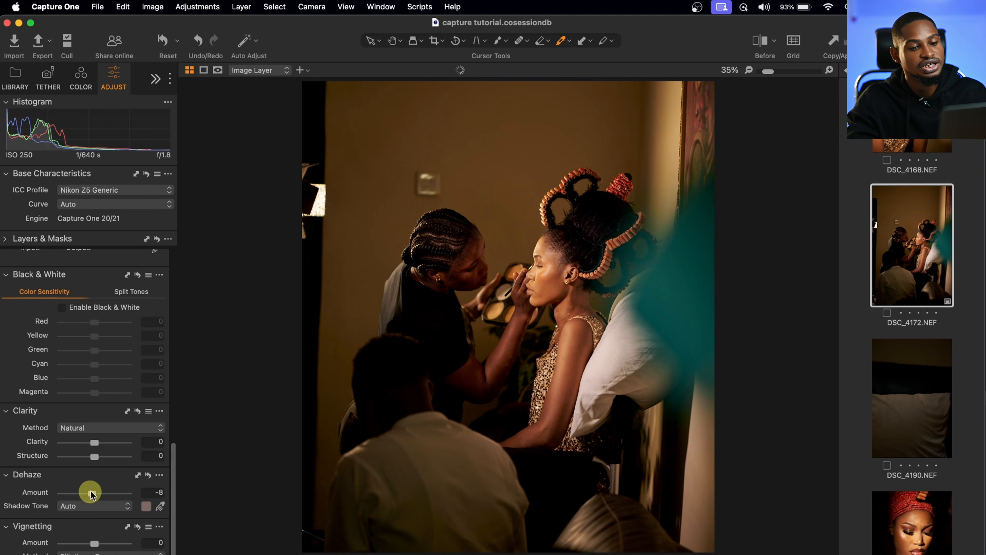
{"action": "double_click", "coordinate": [91, 492]}
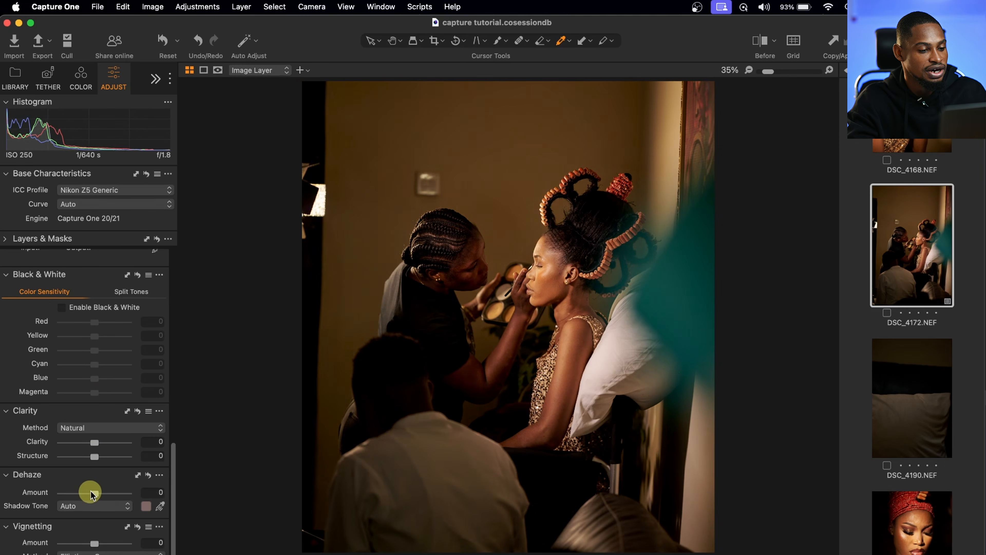
Step: Try a negative Vignetting amount, reset it to 0, and change the vignette method to a circular one
{"action": "scroll", "coordinate": [128, 481], "scroll_direction": "down", "scroll_amount": 1}
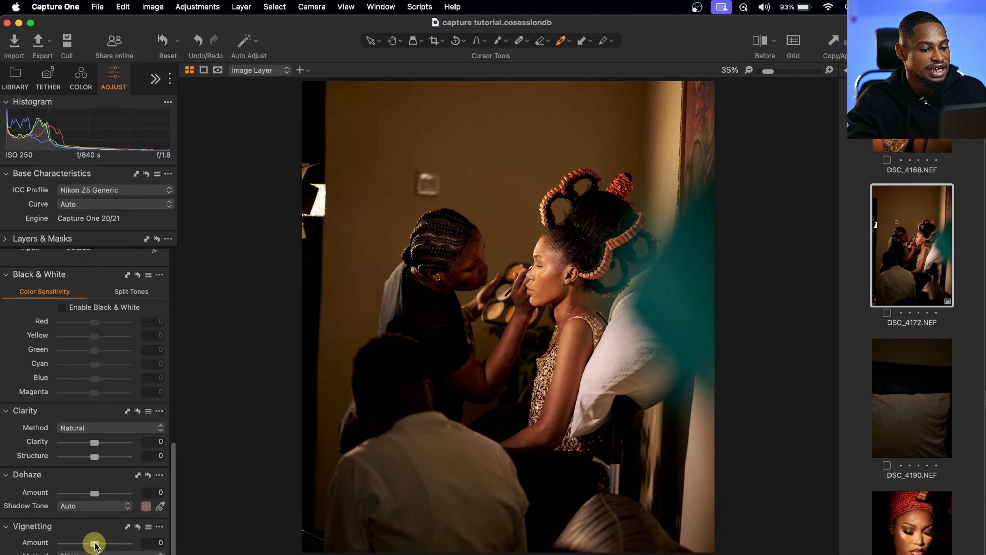
{"action": "left_click_drag", "start_coordinate": [94, 544], "coordinate": [56, 547]}
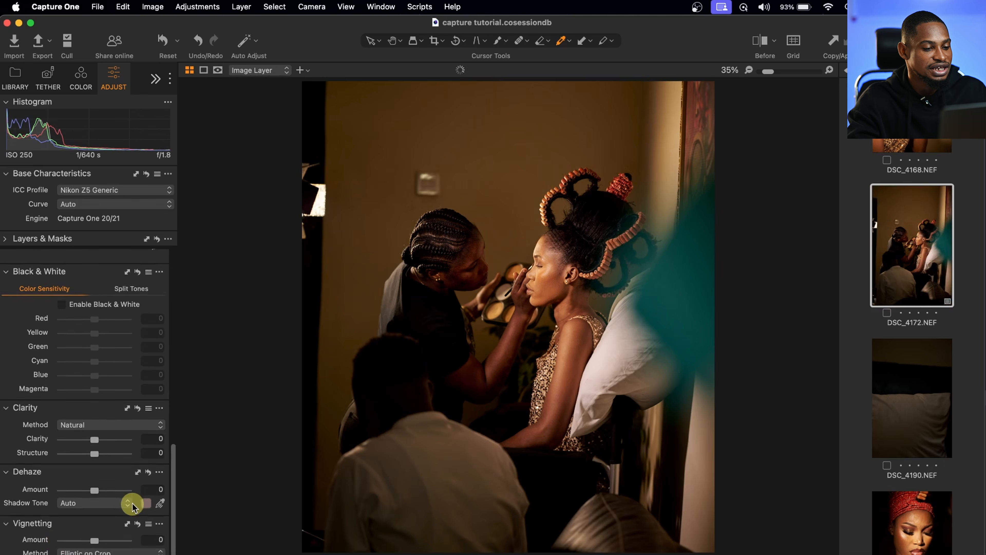
{"action": "left_click", "coordinate": [109, 553]}
{"action": "left_click", "coordinate": [74, 542]}
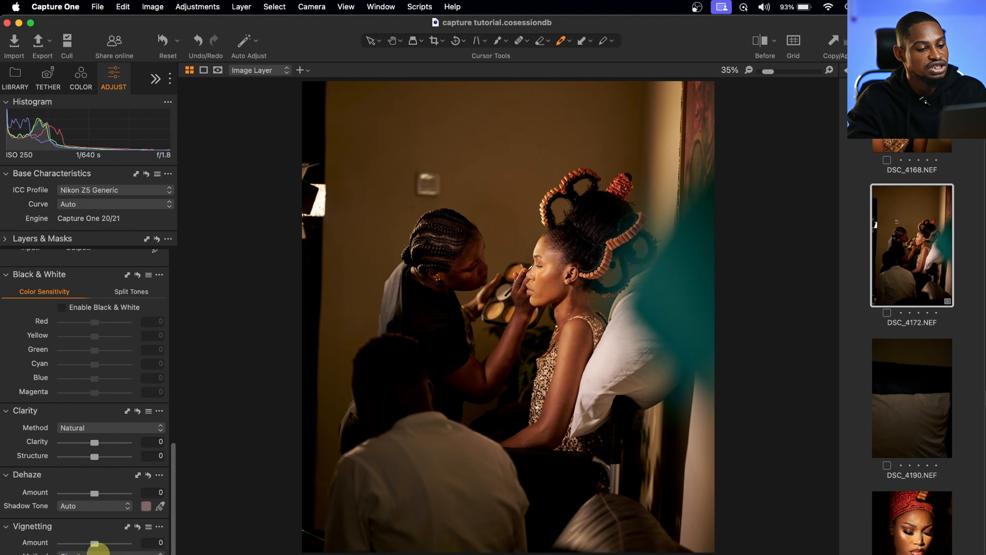
{"action": "left_click", "coordinate": [109, 554]}
{"action": "left_click", "coordinate": [101, 545]}
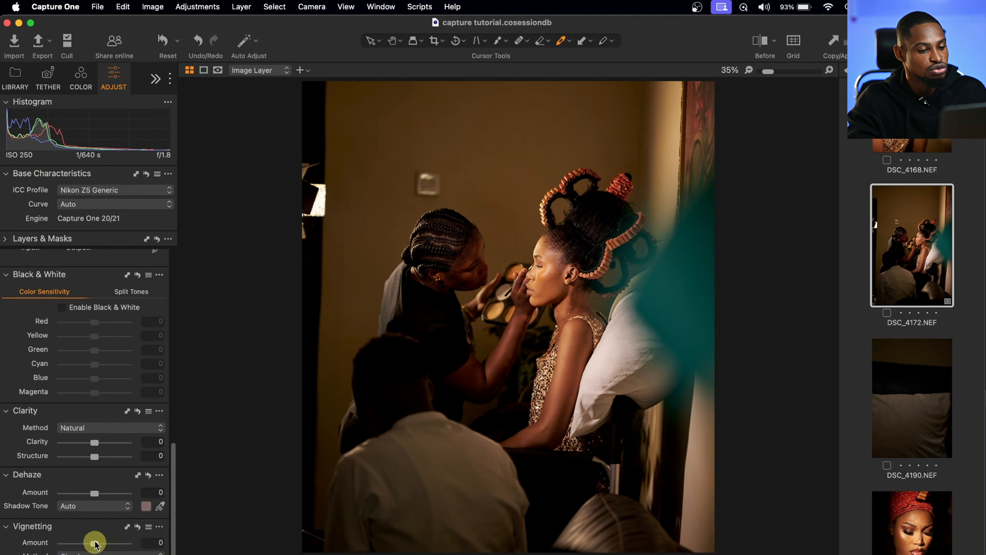
Step: Try a Vignetting amount of -2.31 with the circular method, and reset it to 0
{"action": "left_click_drag", "start_coordinate": [96, 544], "coordinate": [78, 546]}
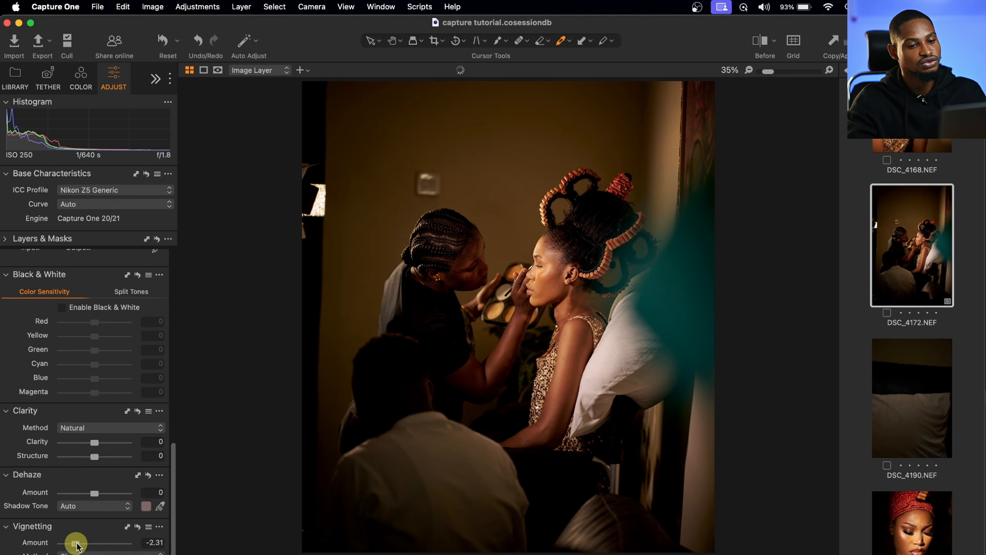
{"action": "double_click", "coordinate": [77, 546]}
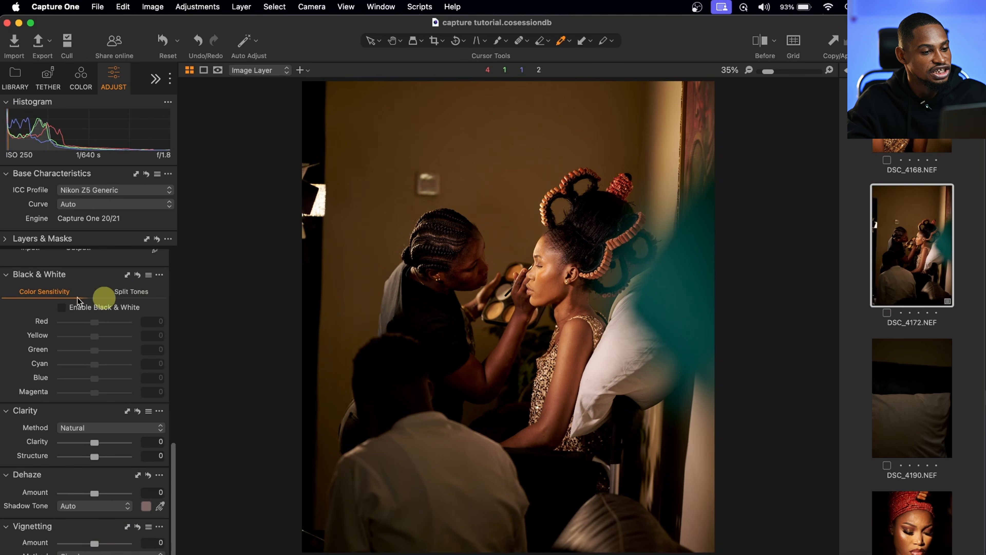
Step: Browse the ICC profiles in the color tools' Base Characteristics, including the Sony and Canon camera profiles, without choosing one
{"action": "scroll", "coordinate": [77, 300], "scroll_direction": "up", "scroll_amount": 10}
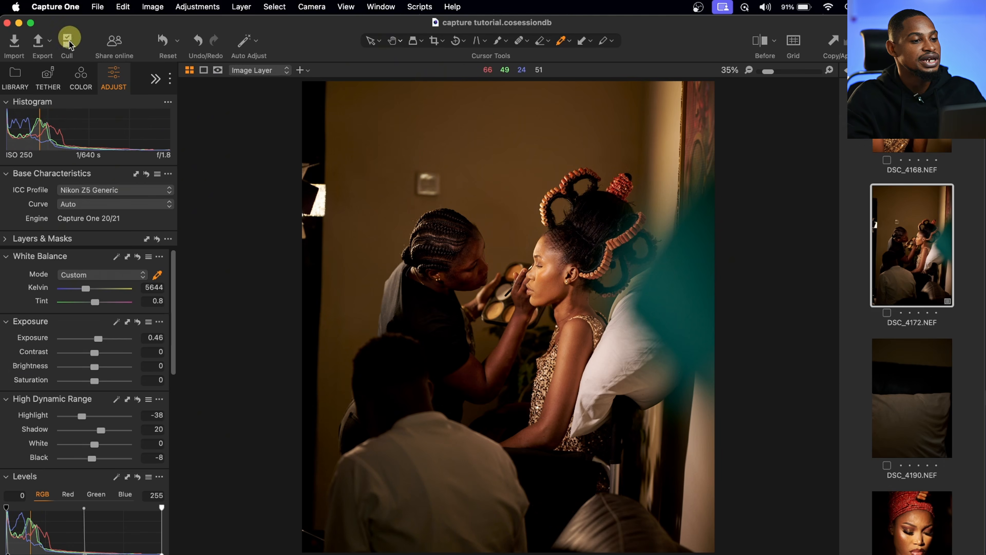
{"action": "left_click", "coordinate": [80, 76]}
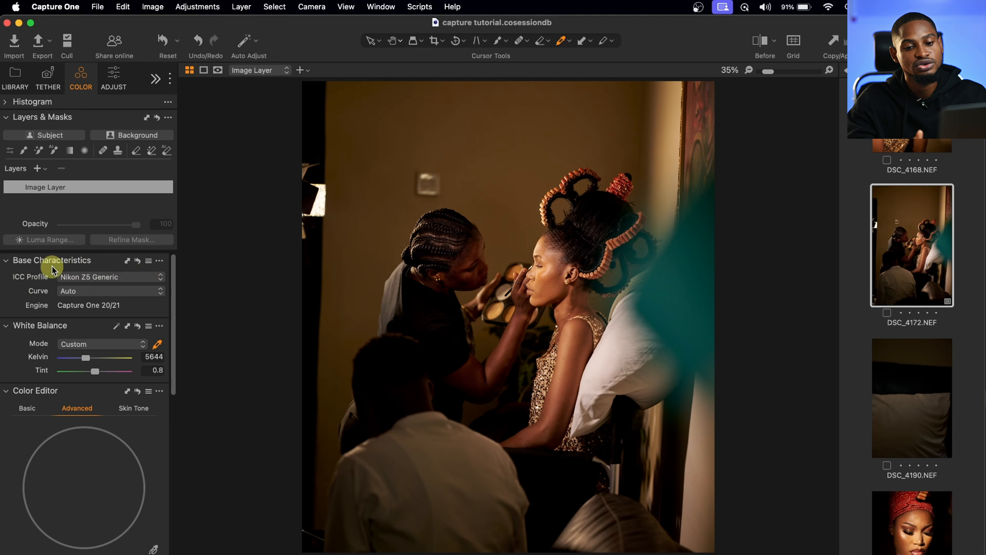
{"action": "left_click", "coordinate": [103, 278]}
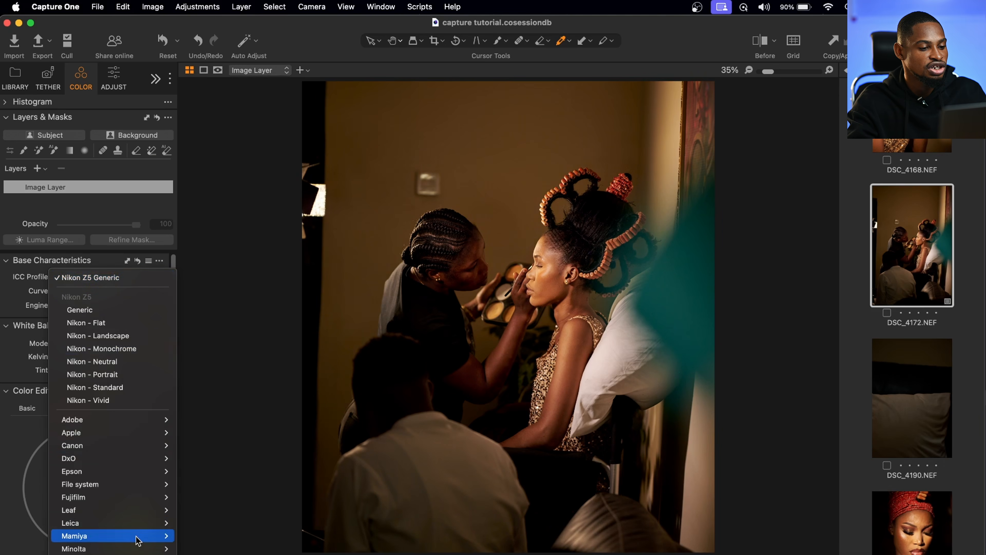
{"action": "scroll", "coordinate": [137, 535], "scroll_direction": "down", "scroll_amount": 5}
{"action": "scroll", "coordinate": [137, 534], "scroll_direction": "down", "scroll_amount": 2}
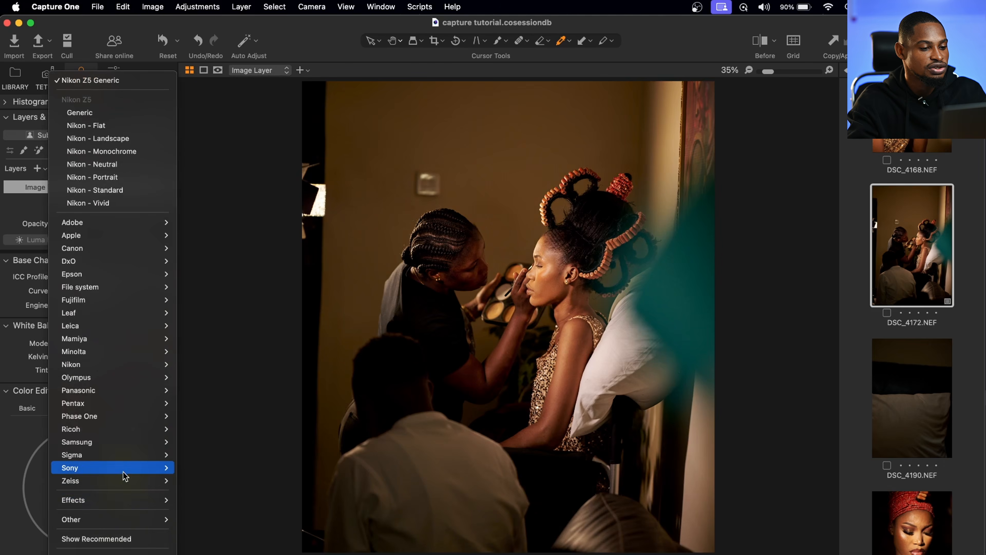
{"action": "mouse_move", "coordinate": [129, 473]}
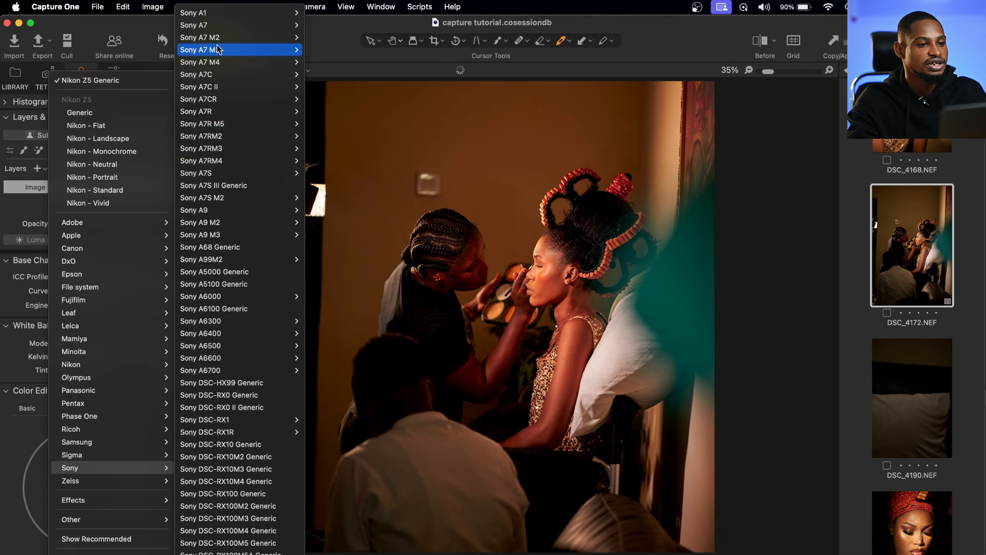
{"action": "mouse_move", "coordinate": [251, 30]}
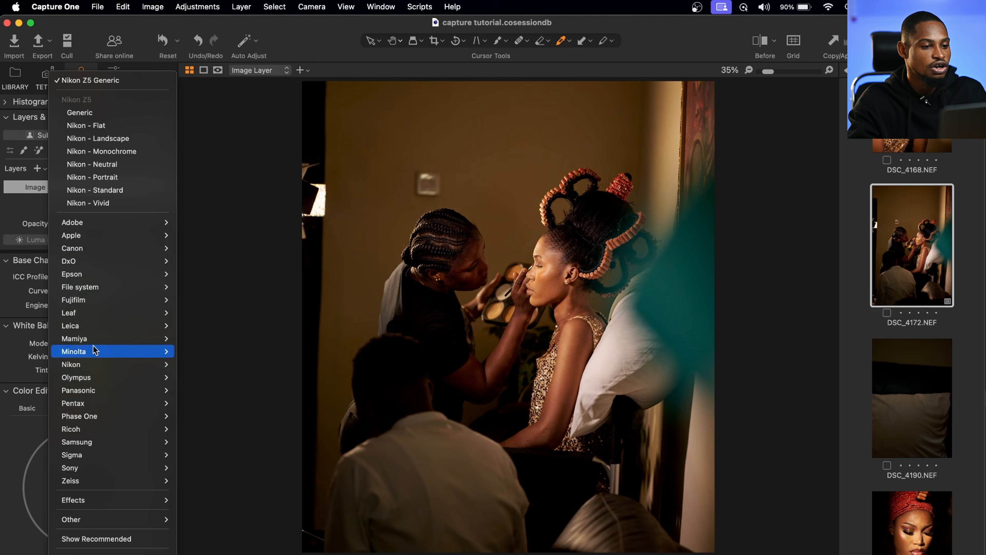
{"action": "mouse_move", "coordinate": [72, 248]}
{"action": "mouse_move", "coordinate": [189, 61]}
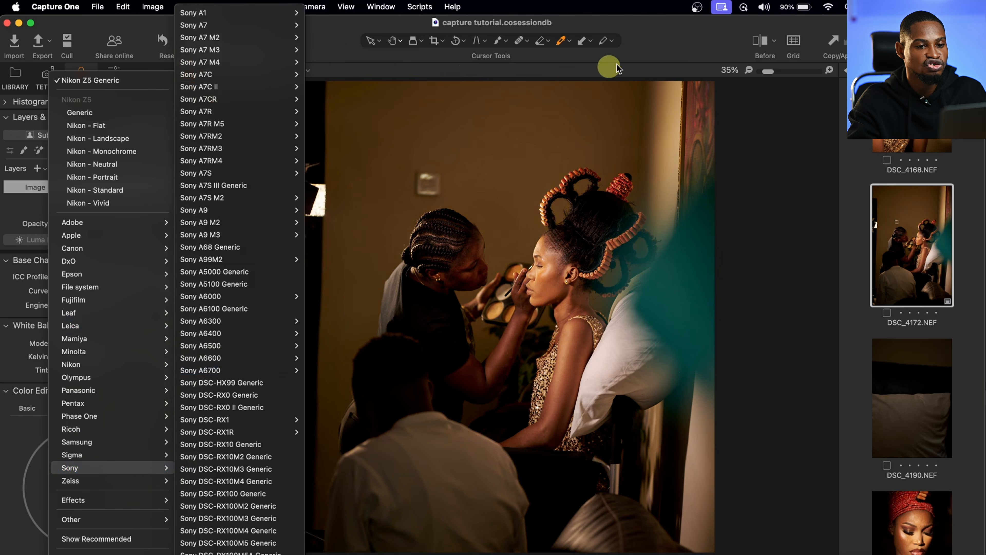
{"action": "left_click", "coordinate": [656, 44]}
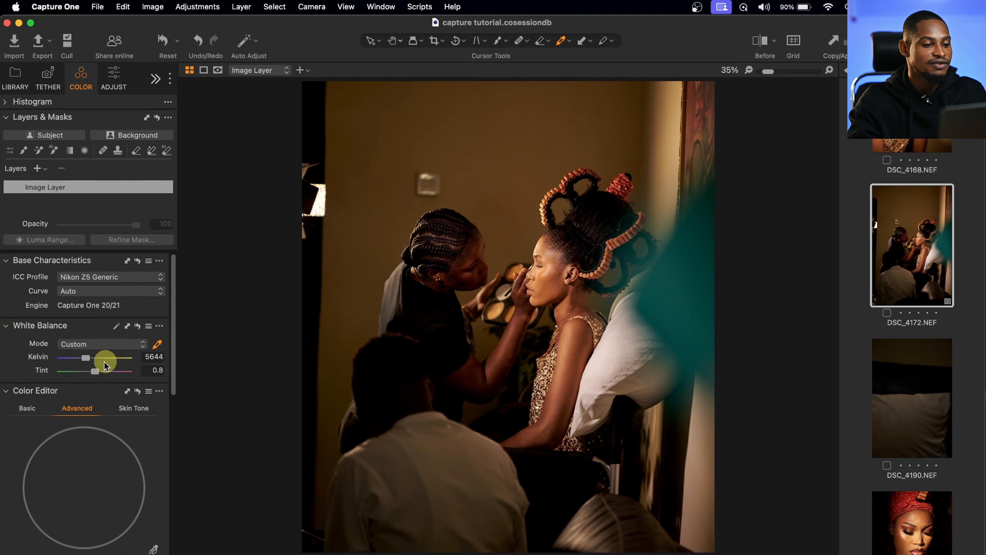
Step: Review the list of tools that can be created as floating tools, without adding one
{"action": "scroll", "coordinate": [149, 351], "scroll_direction": "down", "scroll_amount": 5}
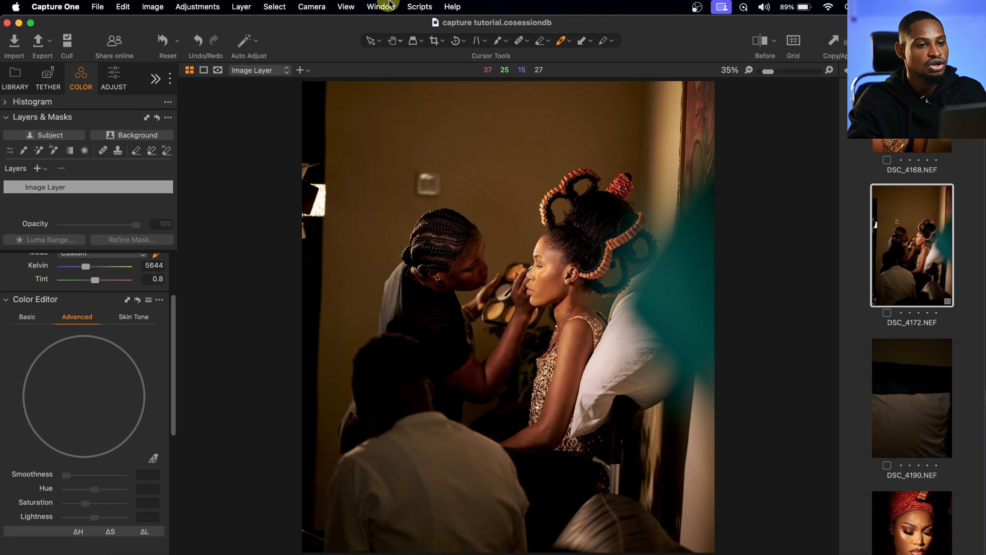
{"action": "left_click", "coordinate": [385, 7]}
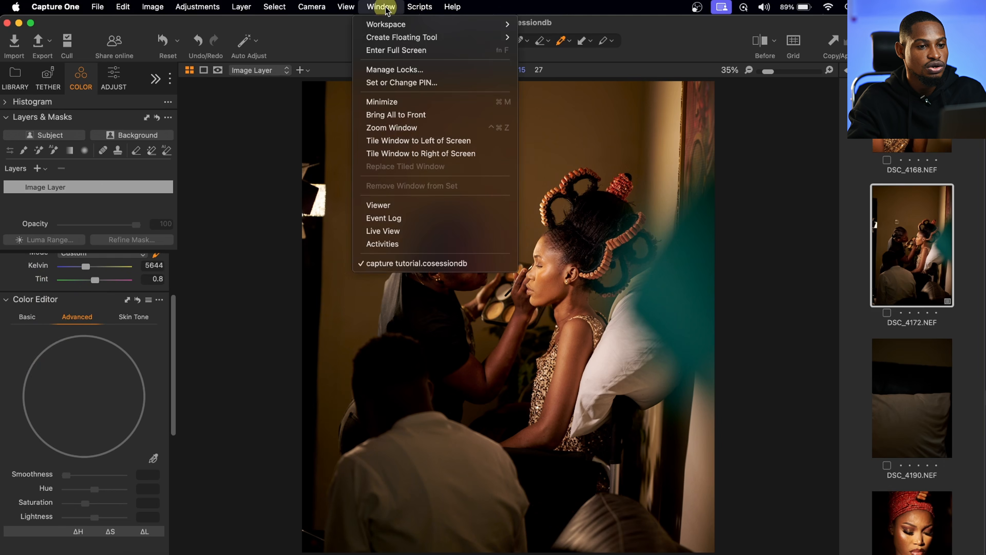
{"action": "mouse_move", "coordinate": [435, 39]}
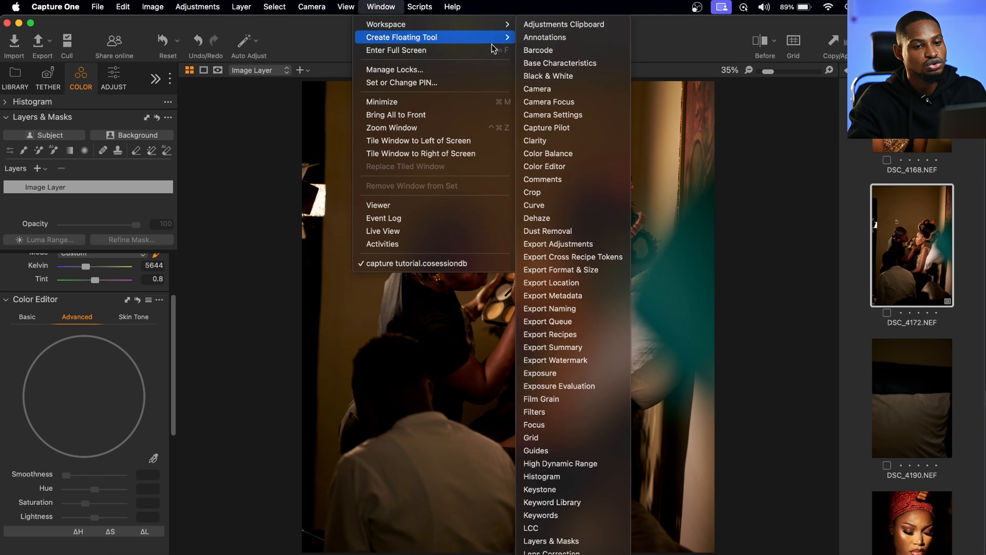
{"action": "scroll", "coordinate": [566, 440], "scroll_direction": "down", "scroll_amount": 10}
{"action": "scroll", "coordinate": [566, 440], "scroll_direction": "up", "scroll_amount": 1}
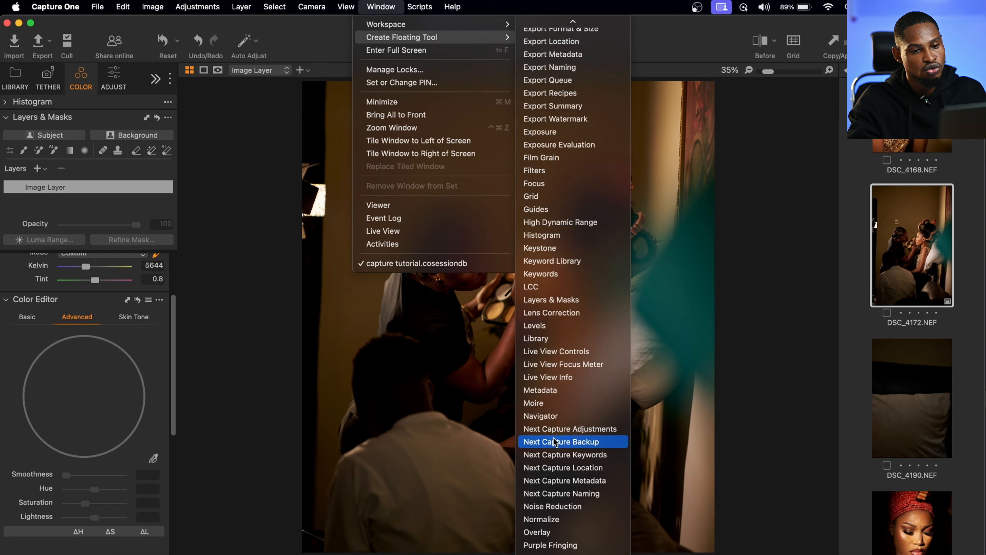
{"action": "scroll", "coordinate": [555, 441], "scroll_direction": "down", "scroll_amount": 6}
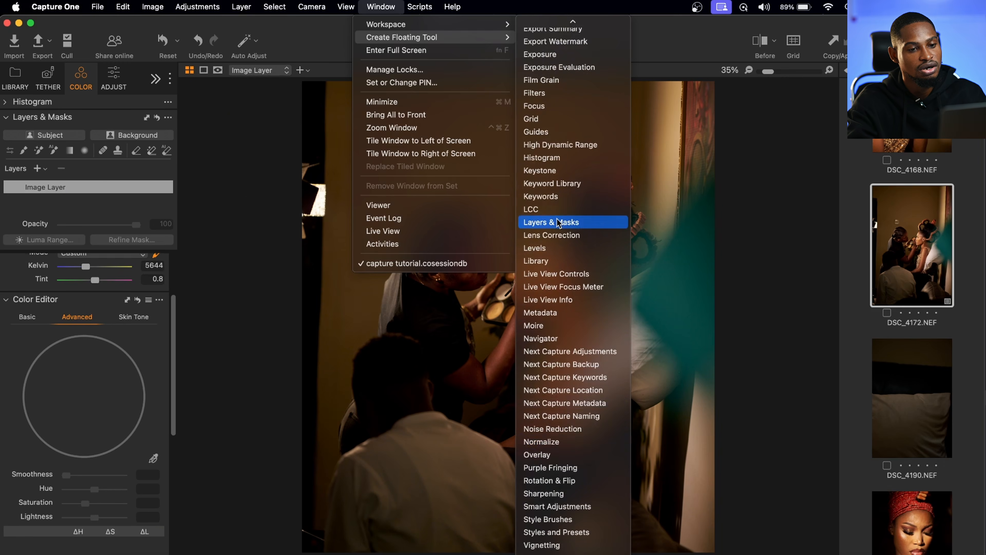
{"action": "scroll", "coordinate": [562, 272], "scroll_direction": "up", "scroll_amount": 10}
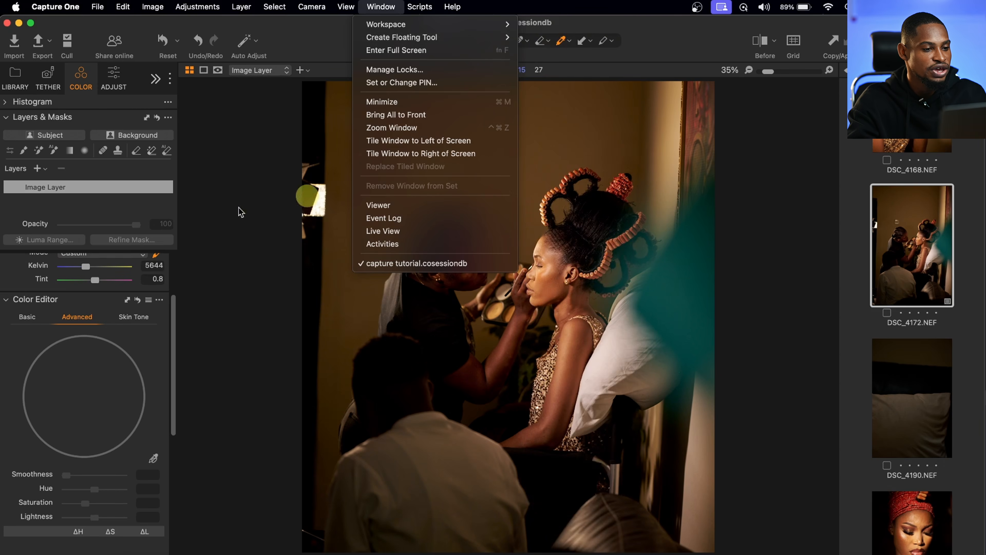
{"action": "left_click", "coordinate": [221, 303]}
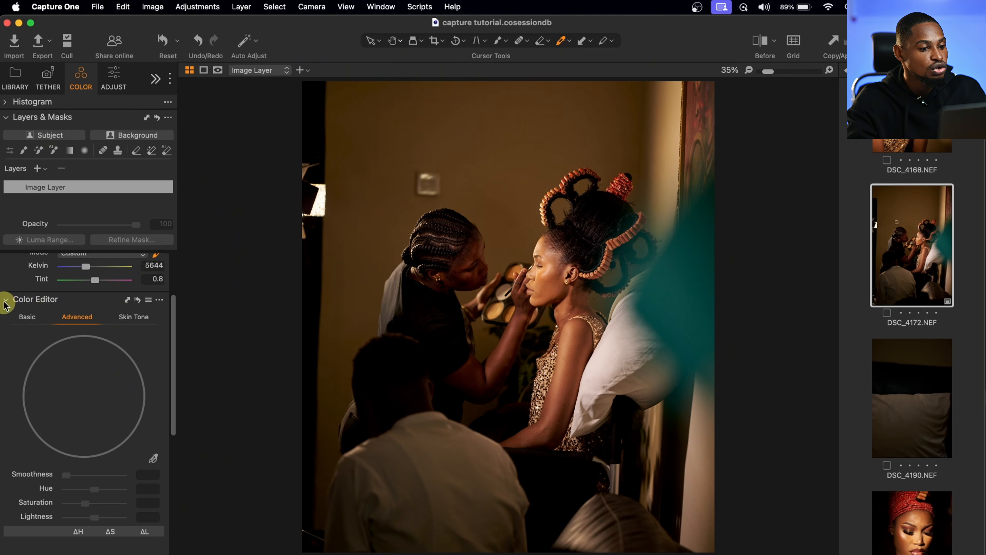
Step: View the Color Editor's Basic, Advanced and Skin Tone modes in turn
{"action": "left_click", "coordinate": [24, 318]}
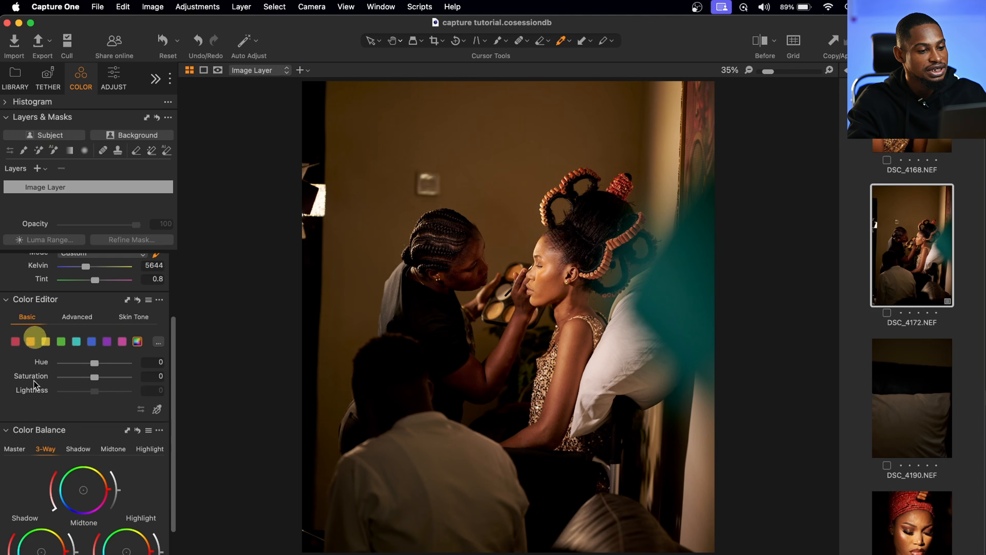
{"action": "left_click", "coordinate": [77, 317]}
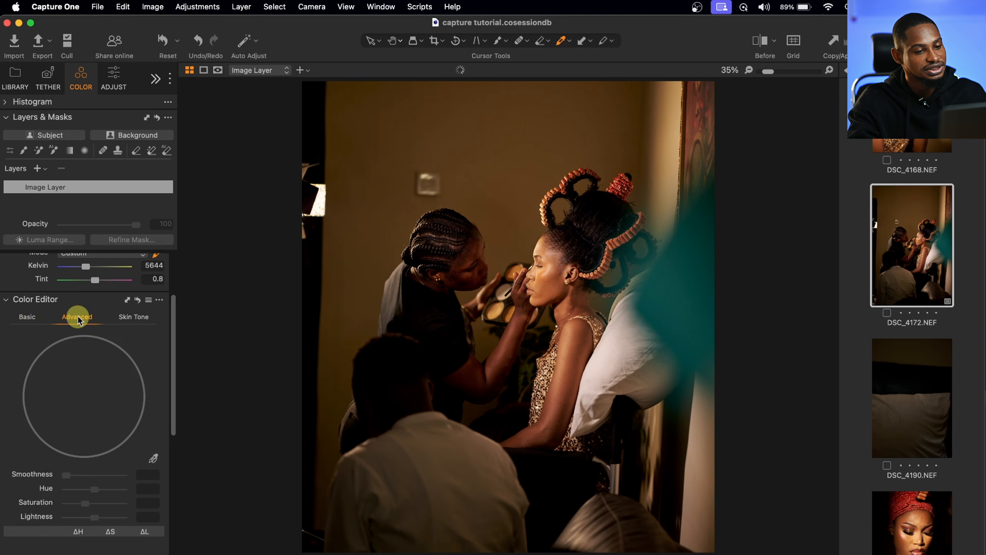
{"action": "left_click", "coordinate": [136, 317]}
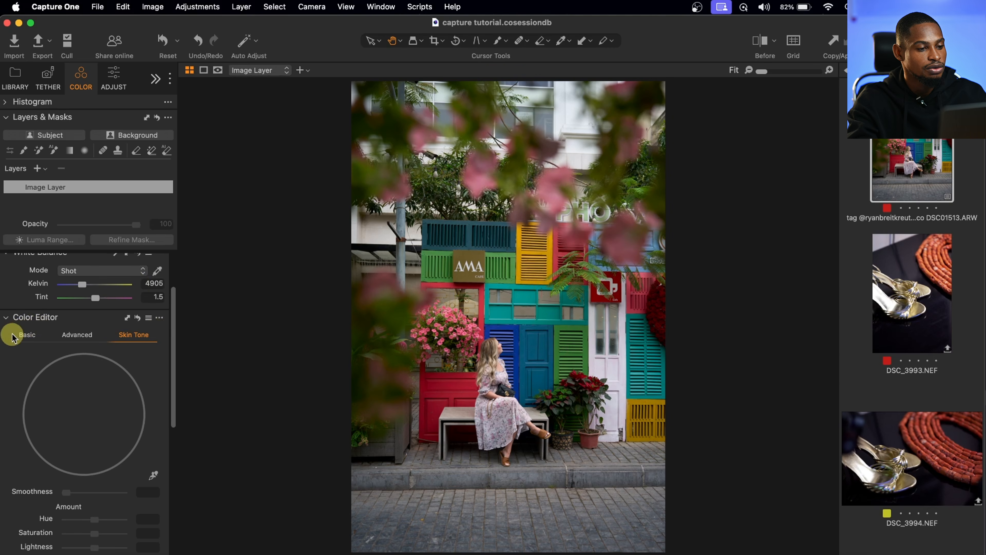
Step: In the Color Editor's Basic mode, try a Hue of 30 on the café photo's red range and set it to -30
{"action": "left_click", "coordinate": [26, 335]}
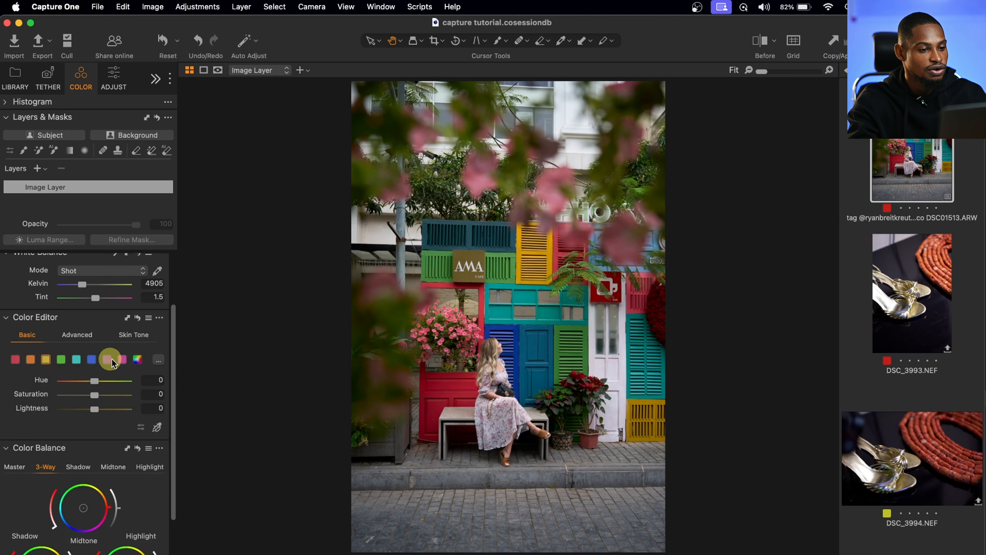
{"action": "left_click", "coordinate": [123, 359]}
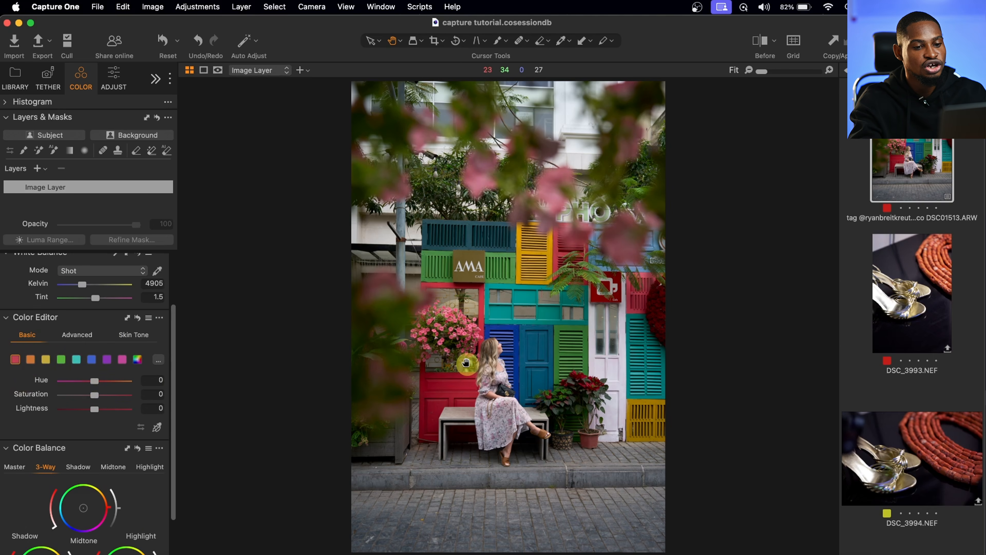
{"action": "scroll", "coordinate": [466, 363], "scroll_direction": "up", "scroll_amount": 3}
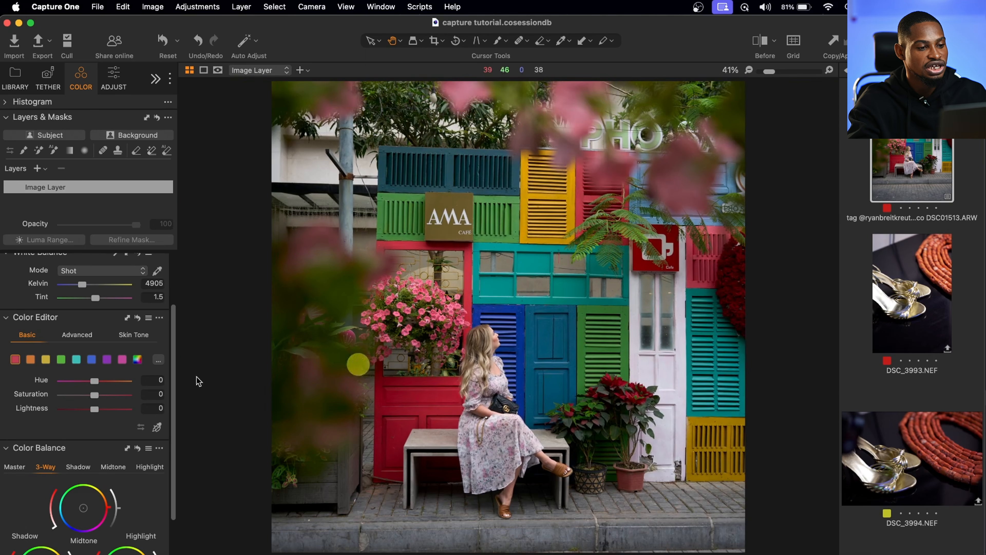
{"action": "left_click_drag", "start_coordinate": [90, 378], "coordinate": [154, 381]}
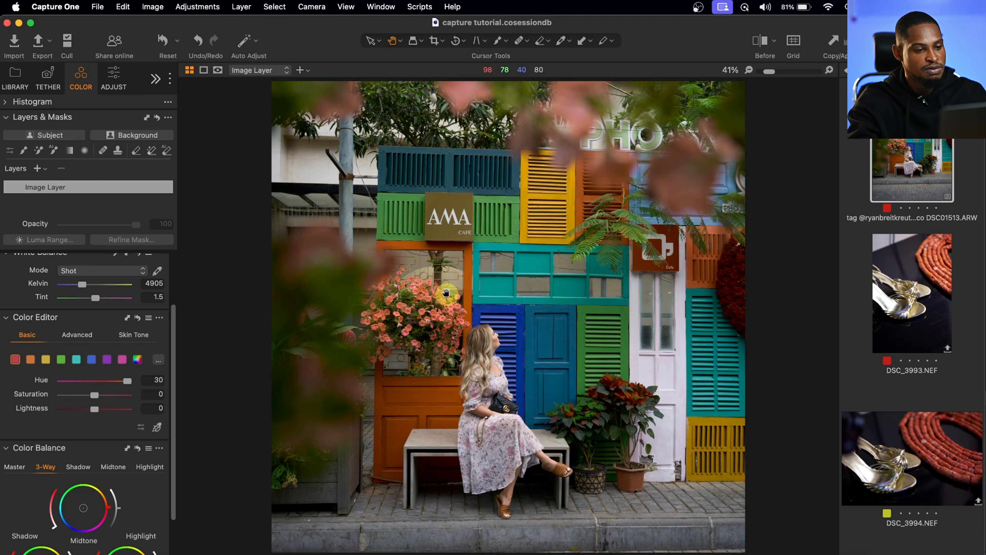
{"action": "left_click_drag", "start_coordinate": [128, 381], "coordinate": [49, 383]}
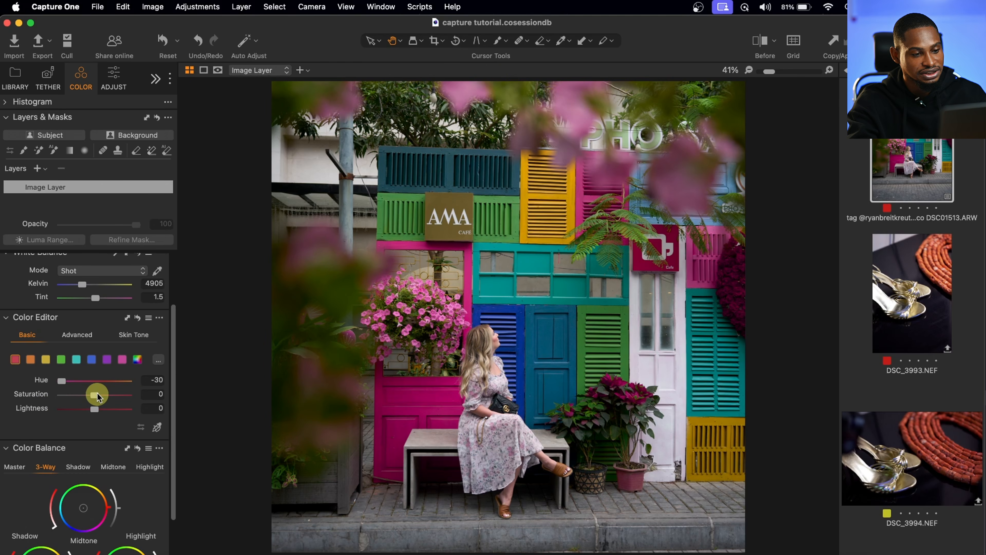
Step: Try Saturation values of 80 and -80 and Lightness values of -50 and 50 on the red range
{"action": "left_click_drag", "start_coordinate": [97, 393], "coordinate": [127, 394]}
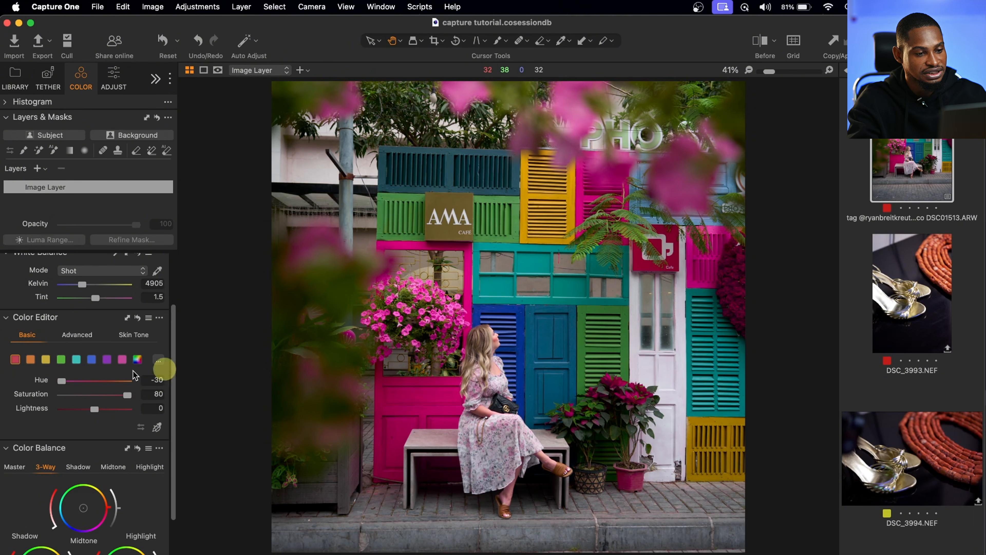
{"action": "left_click_drag", "start_coordinate": [127, 394], "coordinate": [62, 394]}
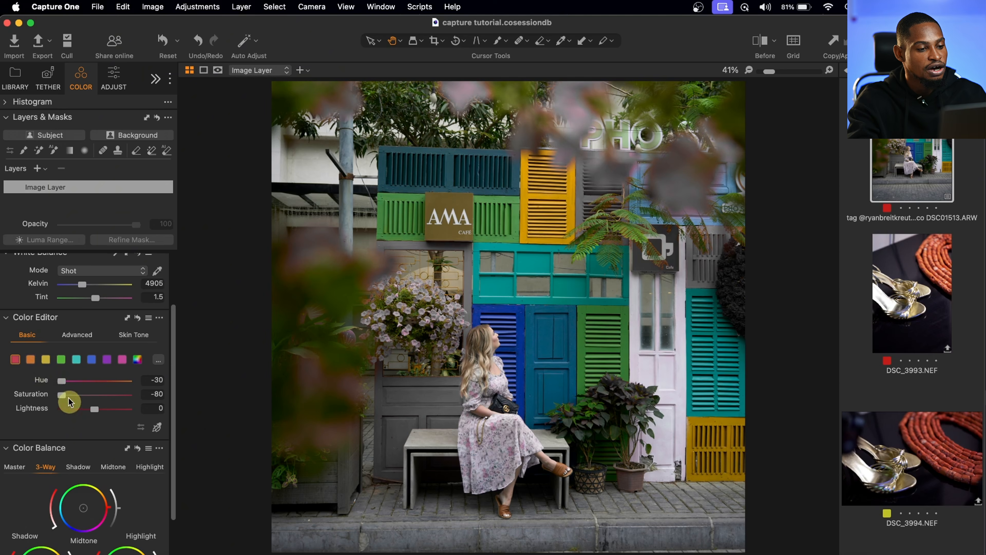
{"action": "mouse_move", "coordinate": [74, 395]}
{"action": "left_mouse_down"}
{"action": "mouse_move", "coordinate": [99, 395]}
{"action": "mouse_move", "coordinate": [84, 410]}
{"action": "mouse_move", "coordinate": [61, 410]}
{"action": "left_mouse_up"}
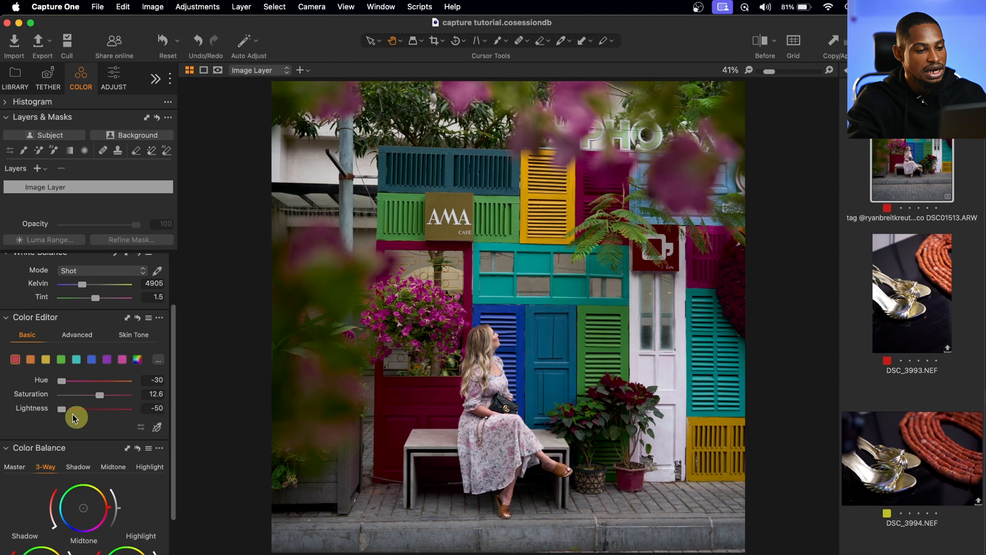
{"action": "left_click_drag", "start_coordinate": [62, 410], "coordinate": [130, 417]}
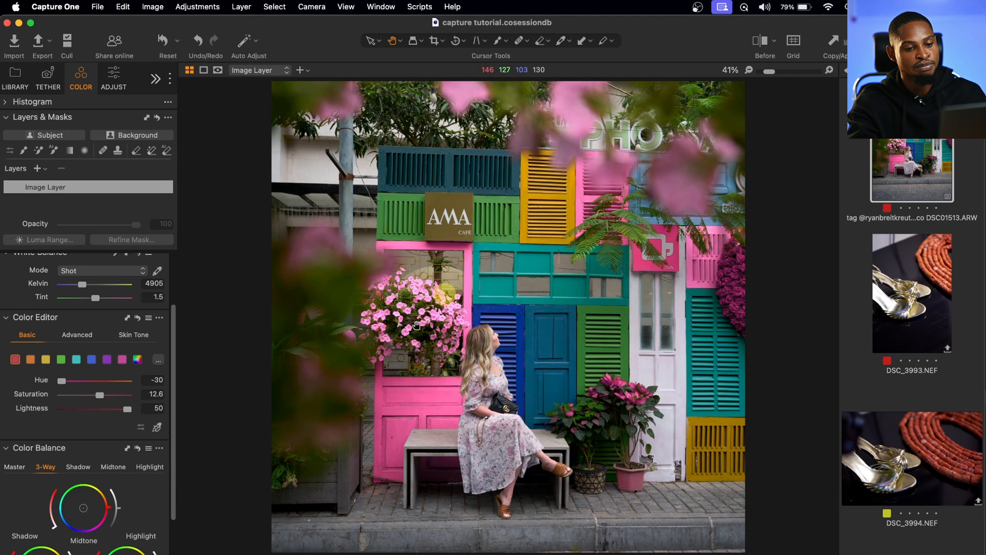
Step: Reset the red range's Lightness, Hue and Saturation to 0
{"action": "left_click", "coordinate": [114, 396]}
{"action": "double_click", "coordinate": [127, 410]}
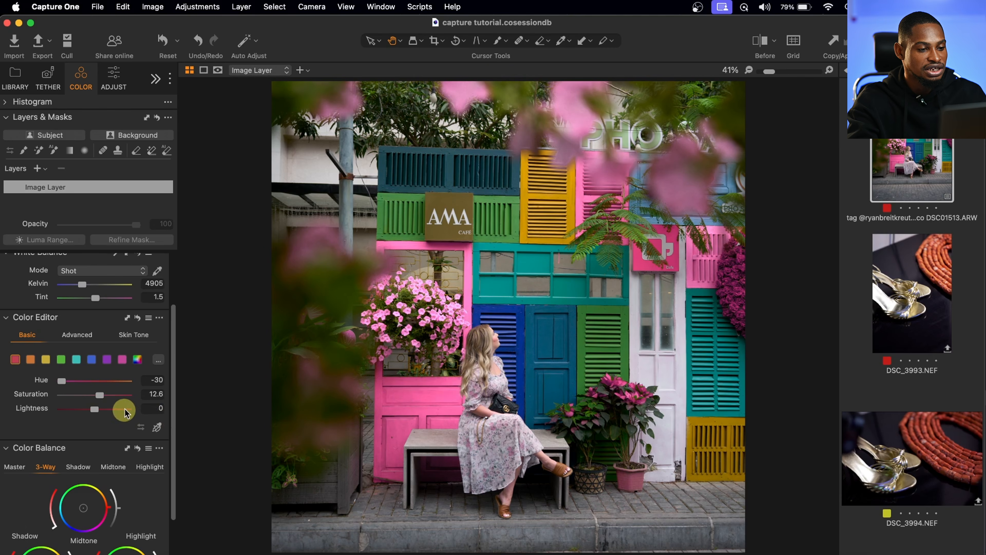
{"action": "double_click", "coordinate": [62, 381]}
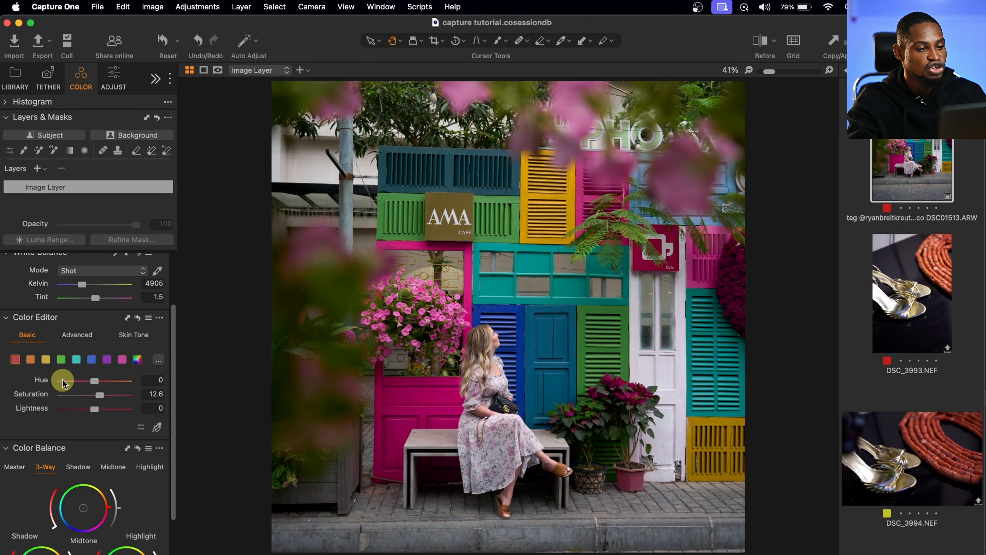
{"action": "double_click", "coordinate": [98, 397]}
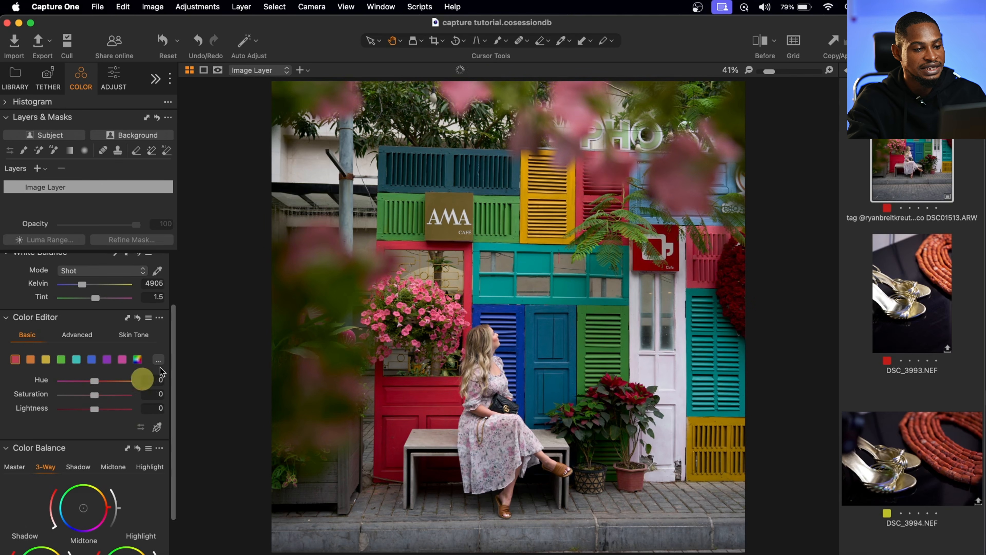
Step: Try a Hue of -30 and a Saturation of 5.2 on the yellow range and reset both to 0
{"action": "left_click", "coordinate": [45, 359]}
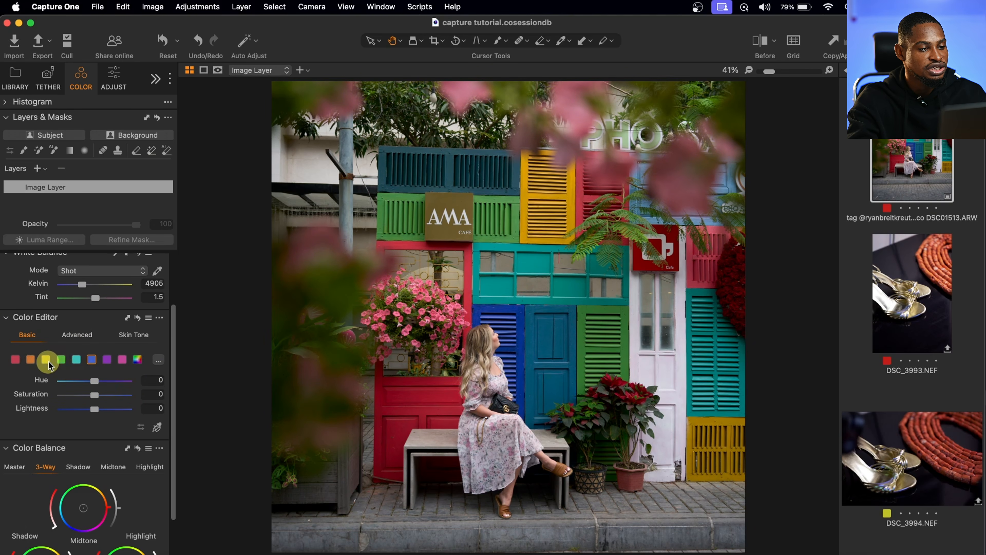
{"action": "left_click", "coordinate": [94, 395]}
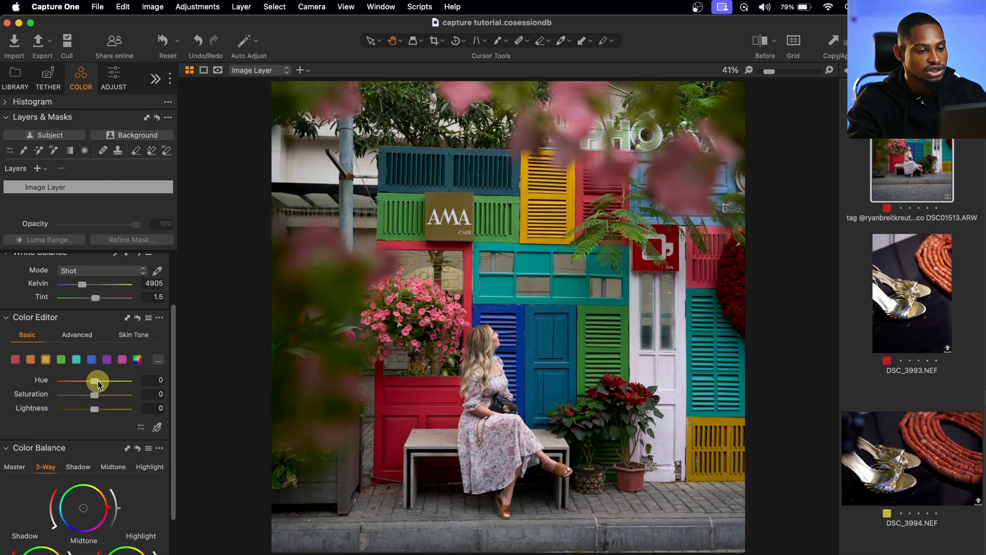
{"action": "left_click_drag", "start_coordinate": [98, 384], "coordinate": [154, 414]}
{"action": "double_click", "coordinate": [127, 410]}
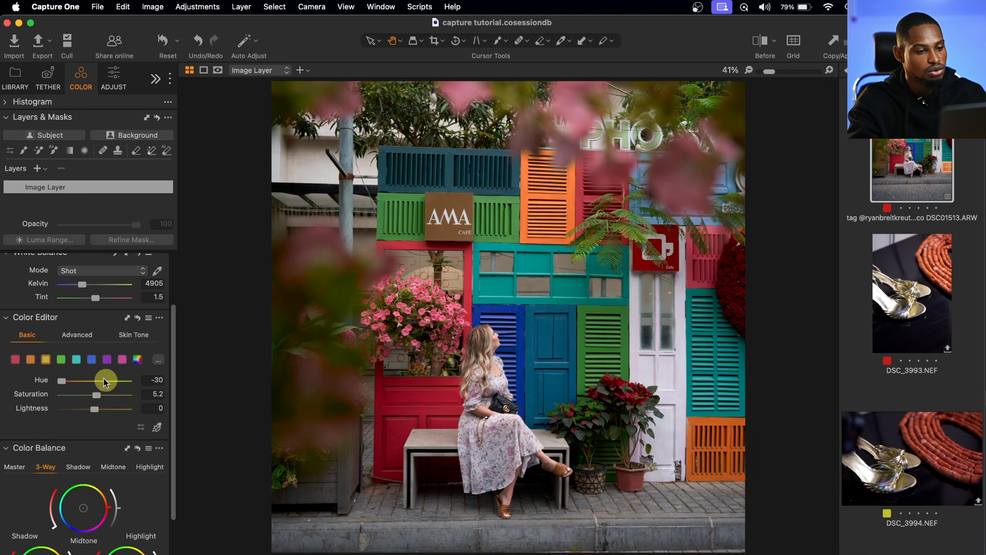
{"action": "double_click", "coordinate": [97, 394]}
{"action": "double_click", "coordinate": [63, 381]}
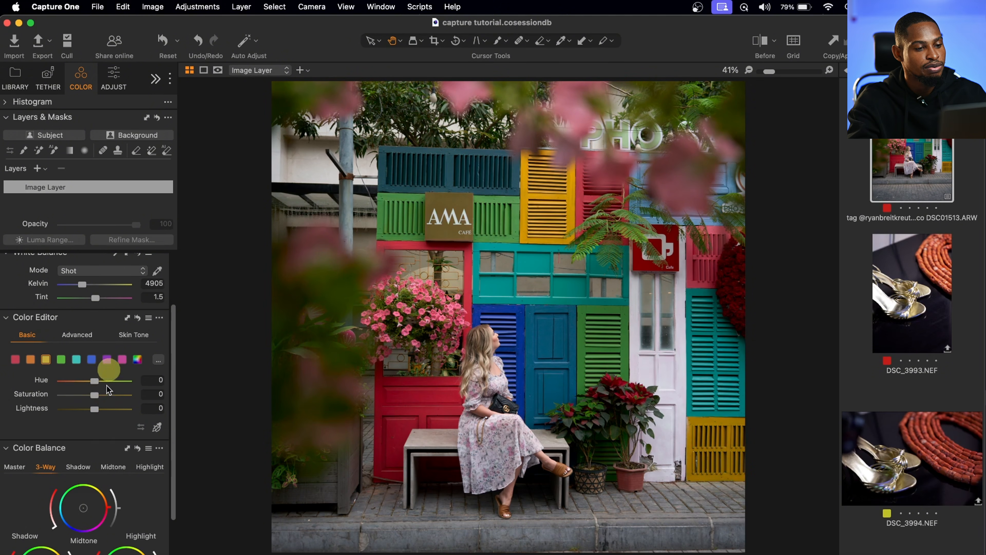
Step: Try a Hue of -20.7 and a Saturation of -23.6 on all color ranges together and reset both to 0
{"action": "left_click", "coordinate": [77, 359]}
{"action": "left_click", "coordinate": [45, 360]}
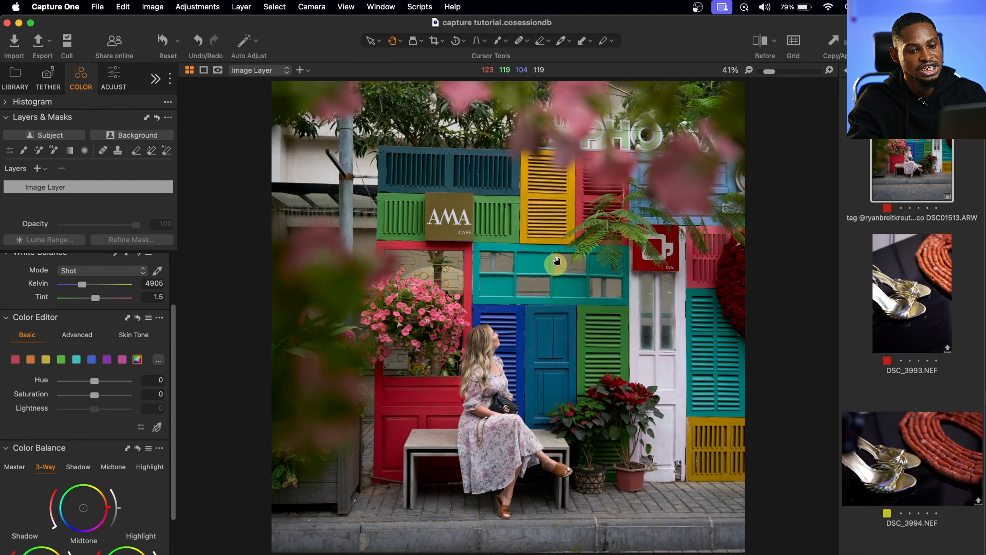
{"action": "left_click_drag", "start_coordinate": [97, 383], "coordinate": [89, 402]}
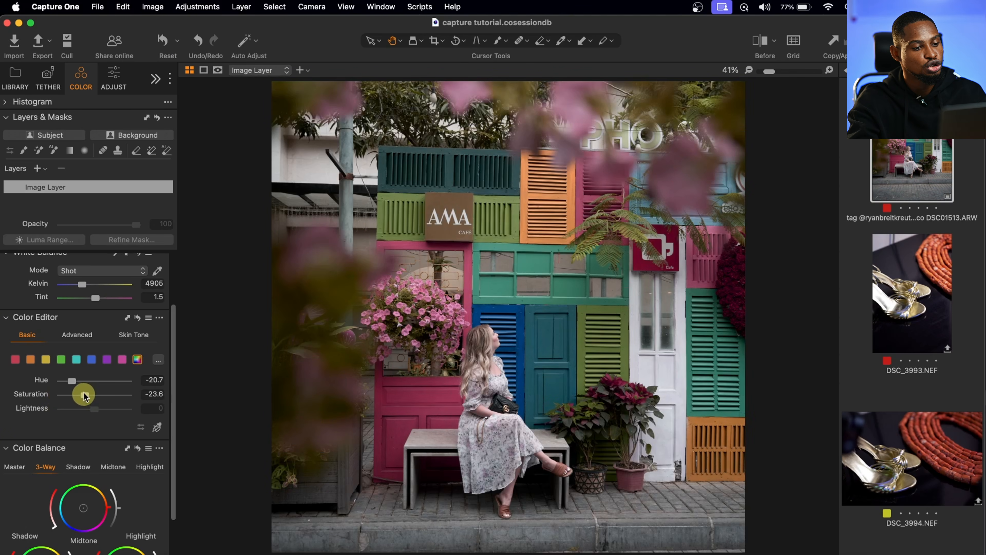
{"action": "double_click", "coordinate": [89, 400]}
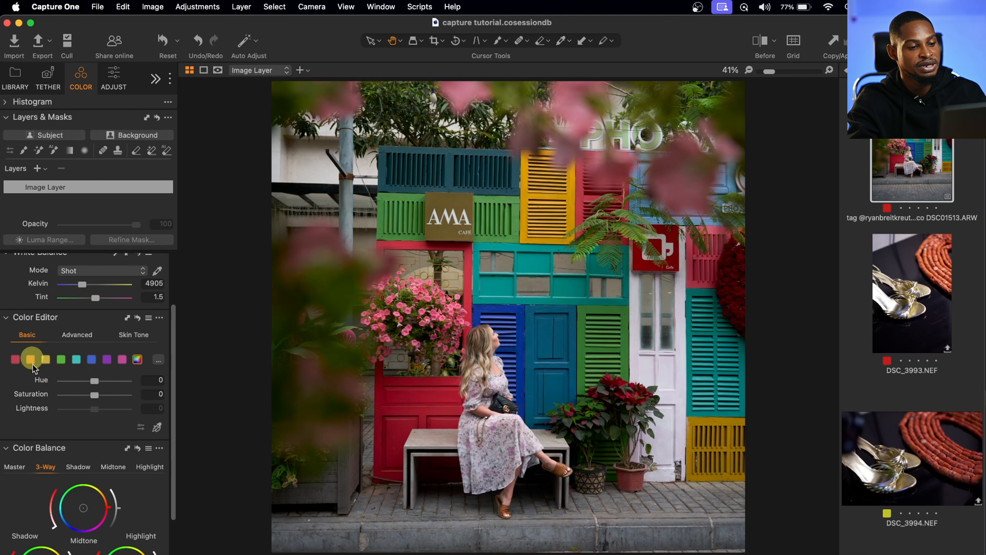
Step: In the Color Editor's Advanced mode, pick the pink of the hanging flowers as the color range to adjust
{"action": "left_click", "coordinate": [76, 335]}
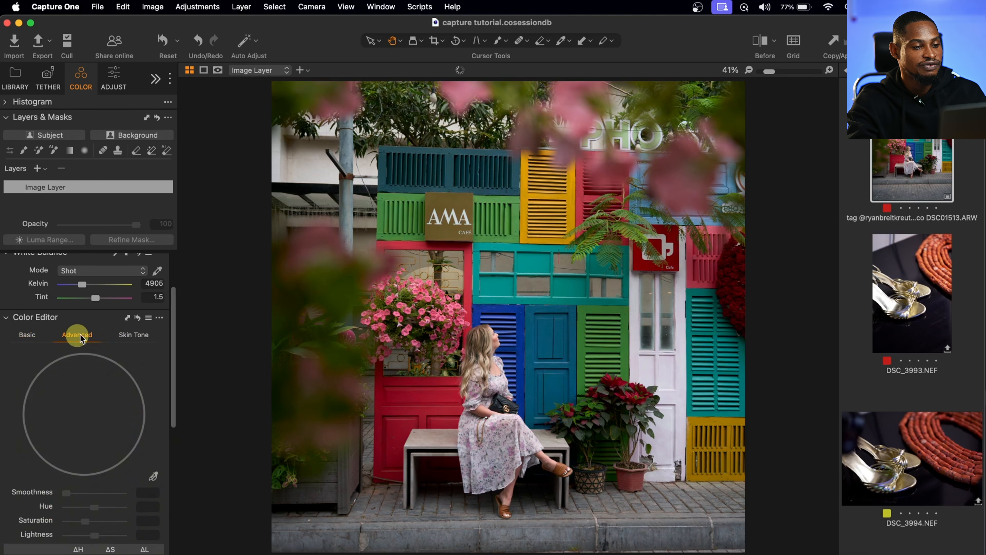
{"action": "scroll", "coordinate": [83, 296], "scroll_direction": "down", "scroll_amount": 2}
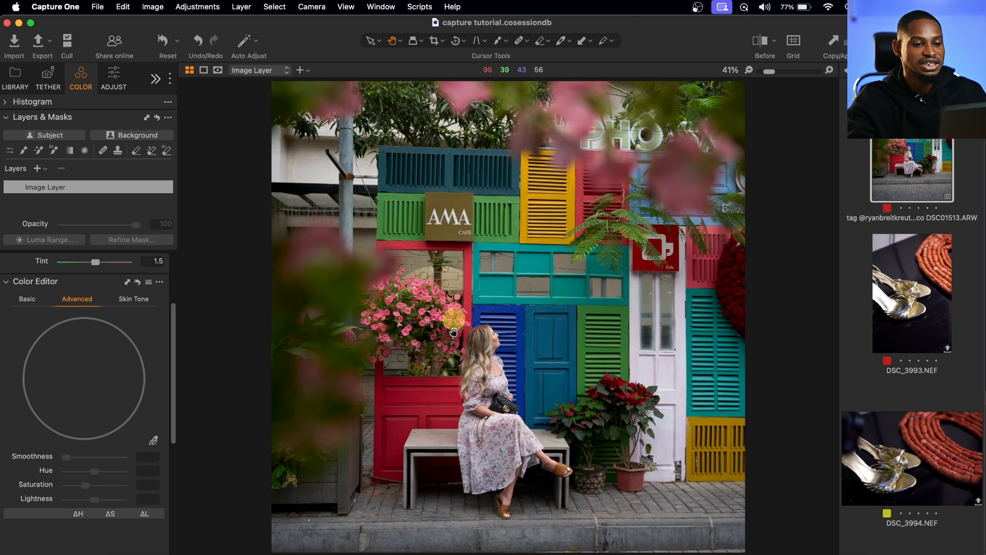
{"action": "double_click", "coordinate": [462, 276]}
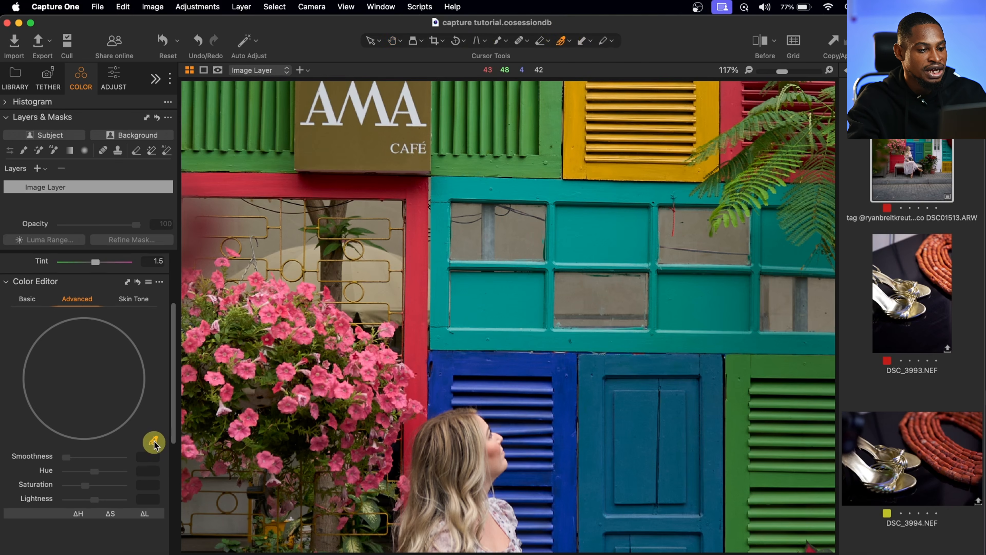
{"action": "left_click", "coordinate": [165, 442]}
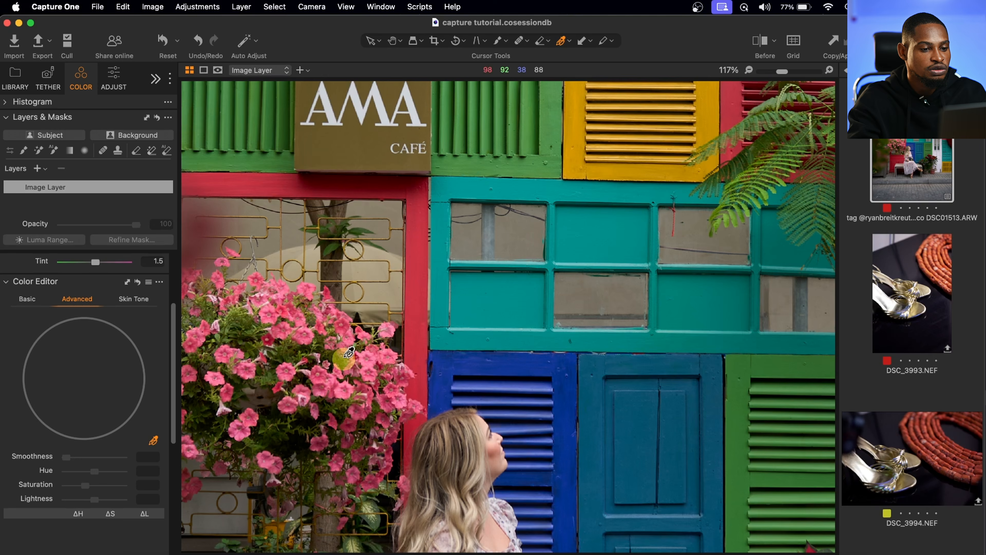
{"action": "left_click", "coordinate": [294, 372]}
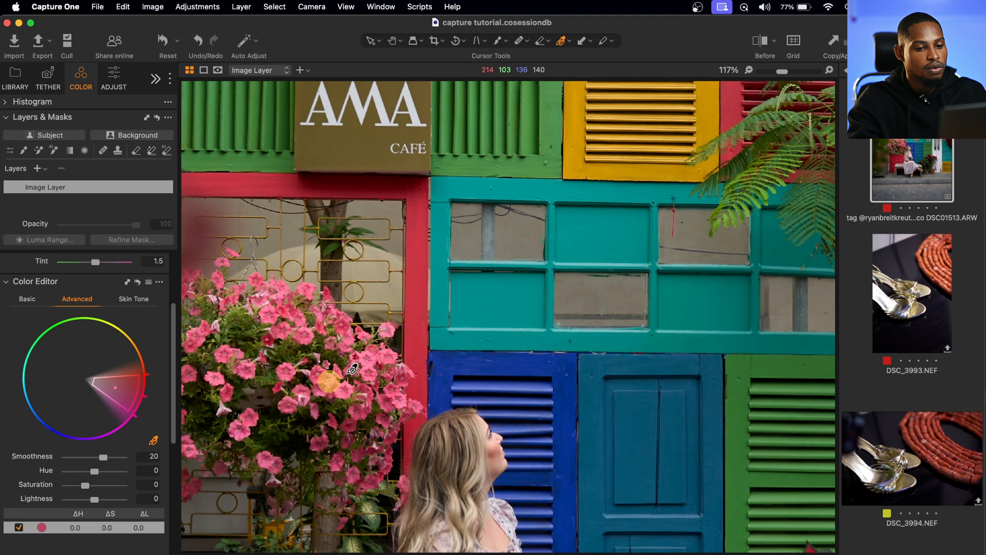
Step: Narrow the pink range on the color wheel and set its Smoothness to 5, Hue to -30 and Saturation to 200
{"action": "scroll", "coordinate": [348, 373], "scroll_direction": "down", "scroll_amount": 2}
{"action": "scroll", "coordinate": [349, 374], "scroll_direction": "down", "scroll_amount": 2}
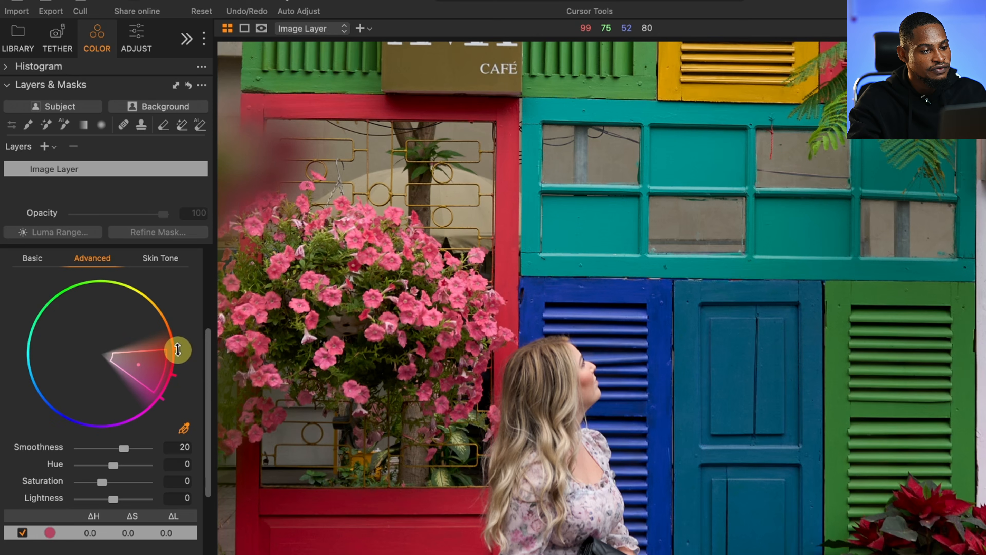
{"action": "left_click_drag", "start_coordinate": [177, 350], "coordinate": [171, 383]}
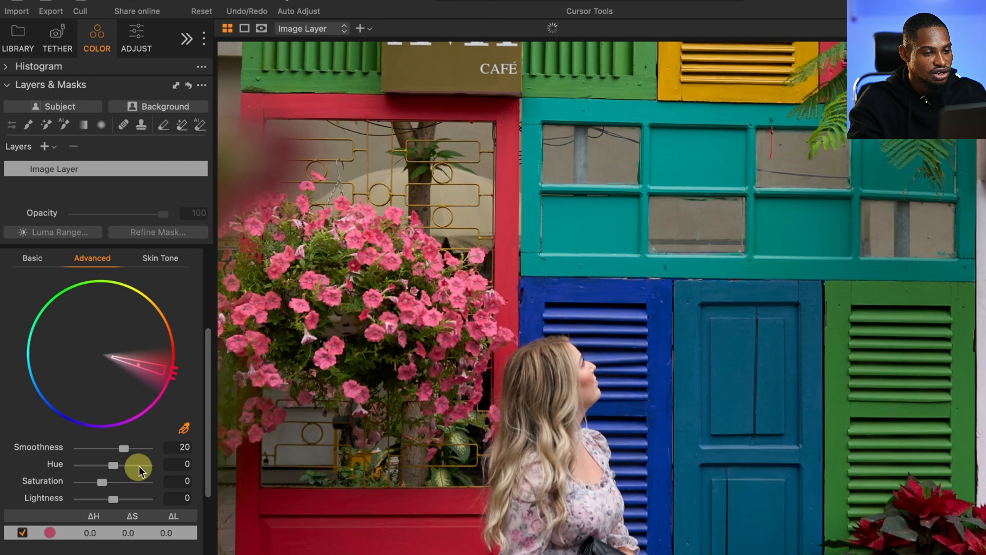
{"action": "left_click_drag", "start_coordinate": [132, 456], "coordinate": [94, 450]}
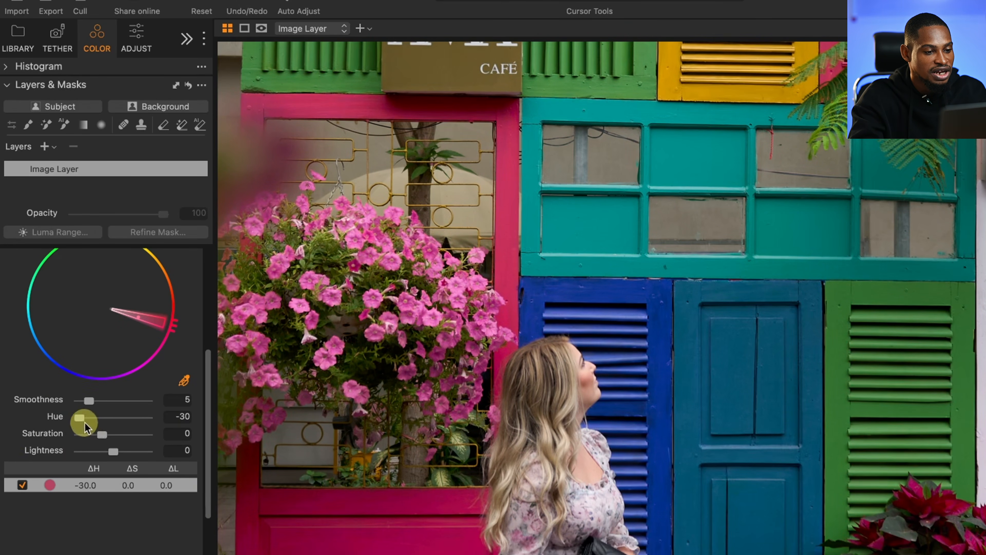
{"action": "left_click_drag", "start_coordinate": [102, 434], "coordinate": [154, 435]}
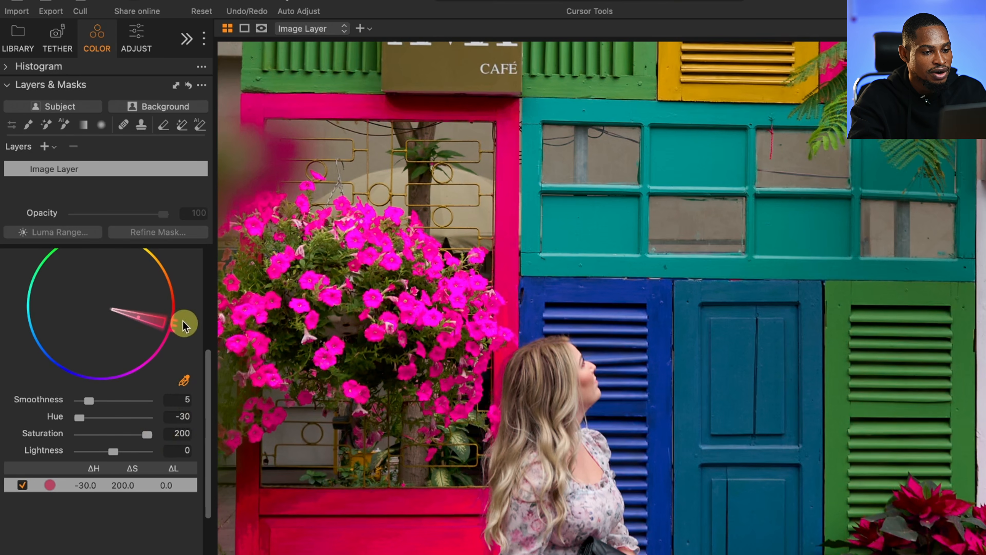
Step: Try a wider pink range, narrow it to a thin sliver, and set Smoothness to 1 and Lightness to 19.1
{"action": "left_click_drag", "start_coordinate": [183, 325], "coordinate": [183, 296]}
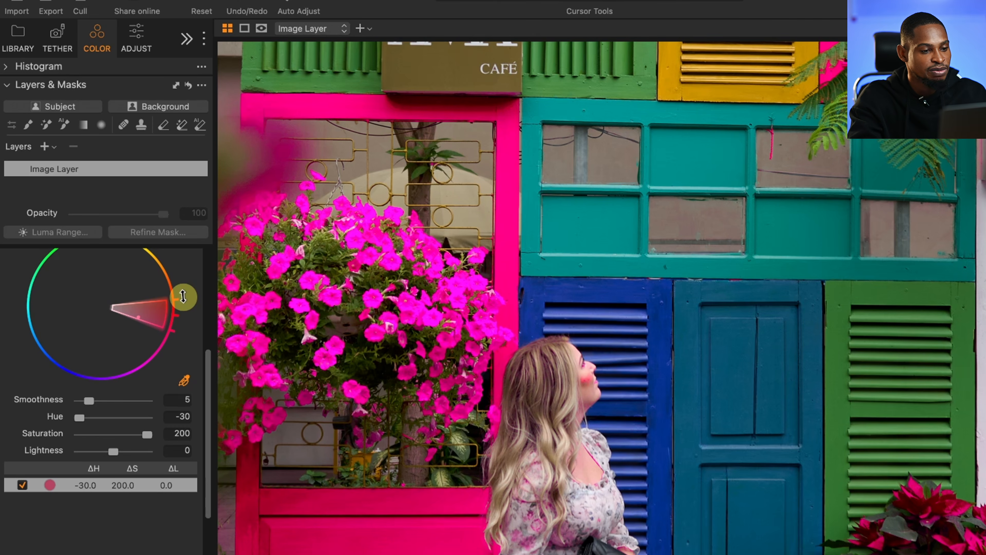
{"action": "left_click_drag", "start_coordinate": [183, 297], "coordinate": [182, 333]}
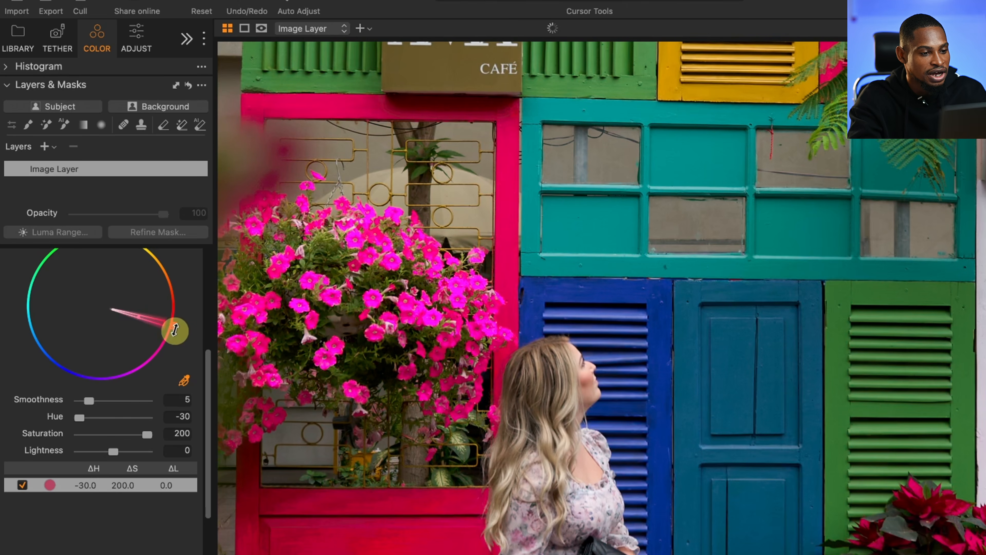
{"action": "left_click_drag", "start_coordinate": [89, 400], "coordinate": [34, 405]}
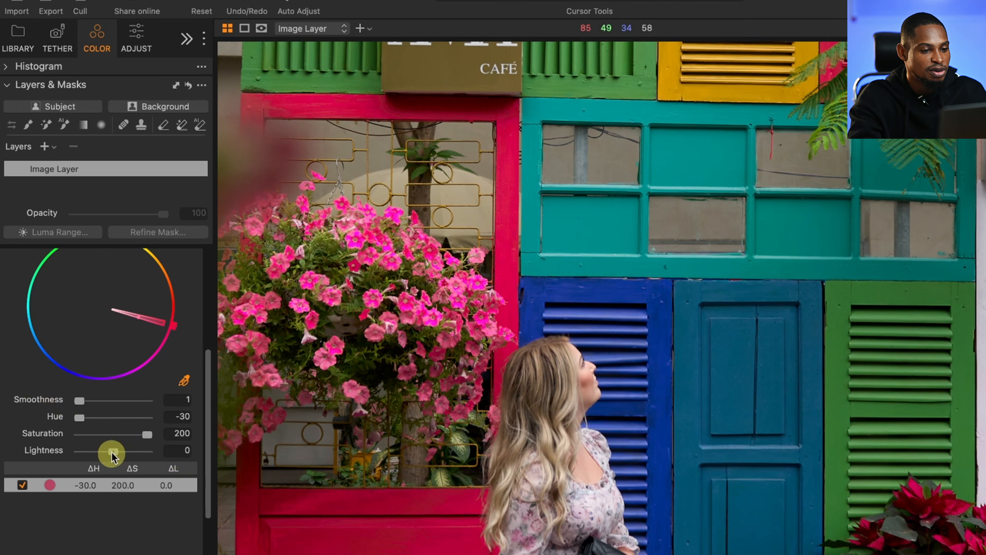
{"action": "mouse_move", "coordinate": [111, 451]}
{"action": "left_mouse_down"}
{"action": "mouse_move", "coordinate": [77, 452]}
{"action": "mouse_move", "coordinate": [121, 452]}
{"action": "left_mouse_up"}
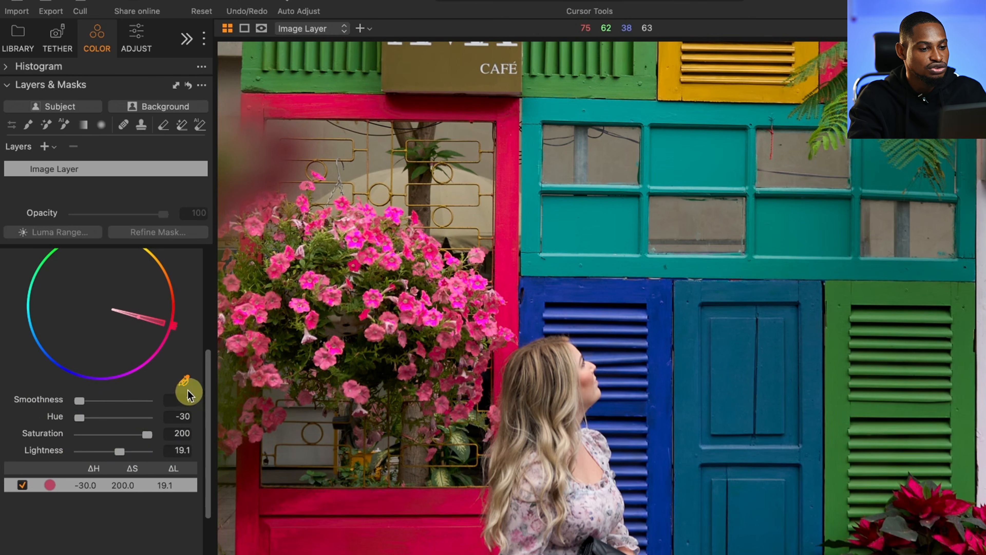
Step: Pick the blue of the door as a second color range and set its Hue to 14.5 and Saturation to -10.8
{"action": "scroll", "coordinate": [116, 404], "scroll_direction": "up", "scroll_amount": 3}
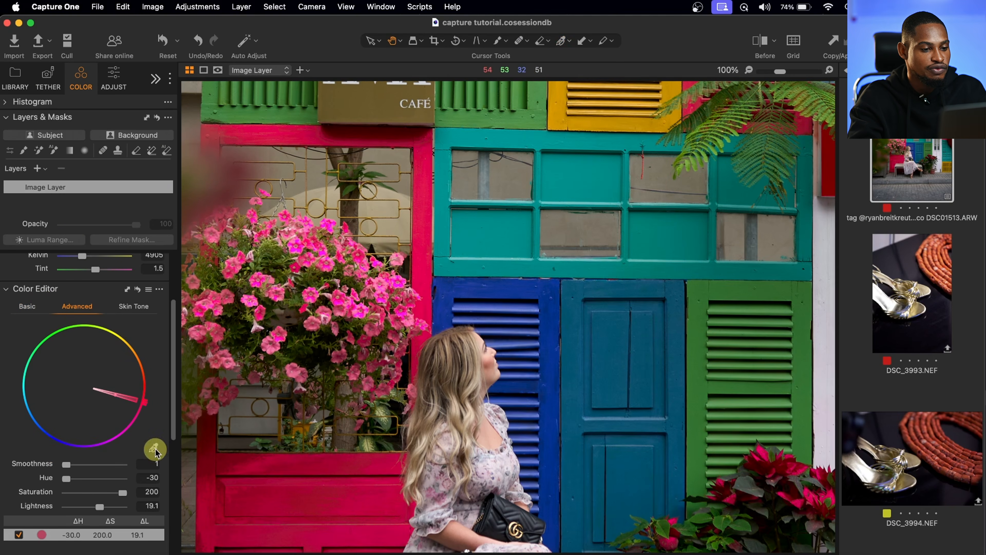
{"action": "left_click", "coordinate": [578, 286]}
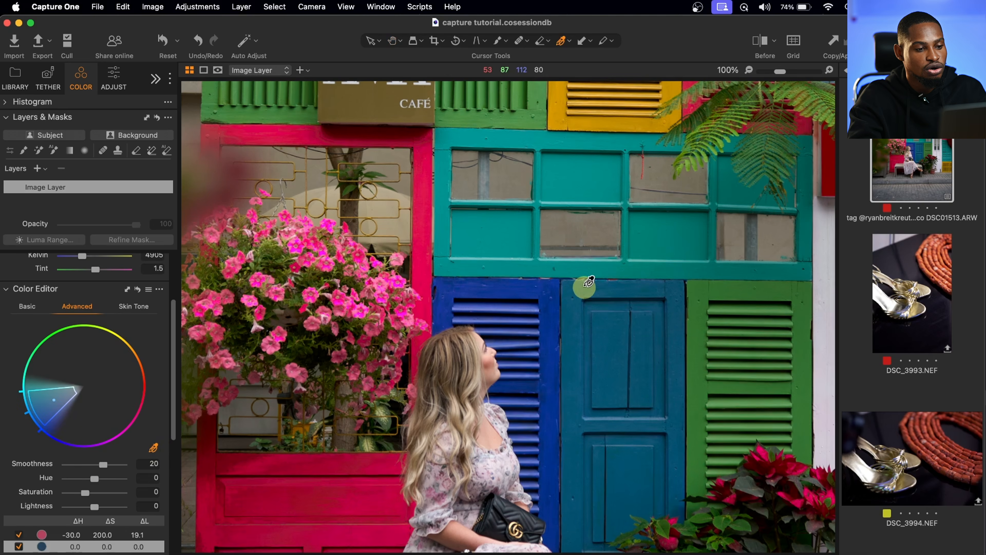
{"action": "scroll", "coordinate": [99, 484], "scroll_direction": "down", "scroll_amount": 2}
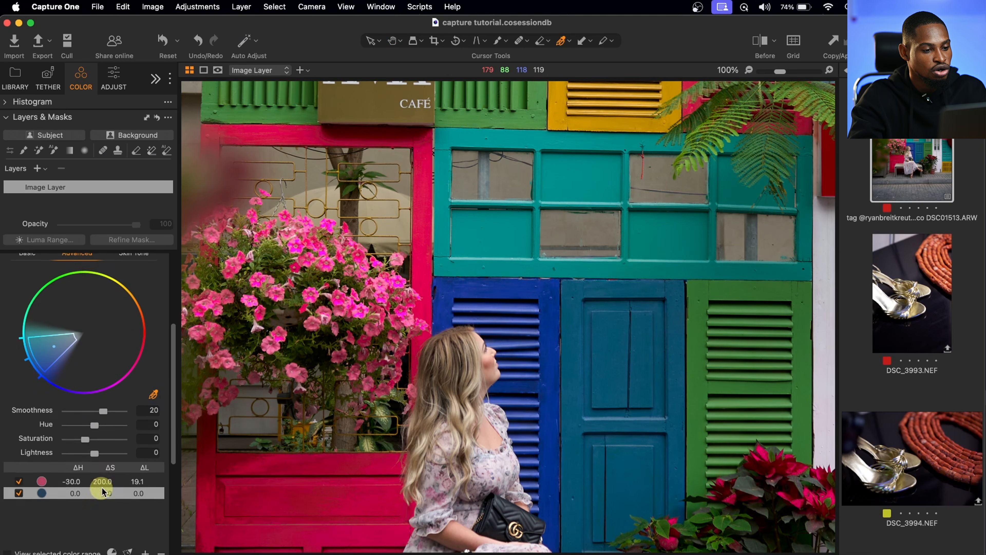
{"action": "mouse_move", "coordinate": [95, 425]}
{"action": "left_mouse_down"}
{"action": "mouse_move", "coordinate": [84, 427]}
{"action": "mouse_move", "coordinate": [111, 425]}
{"action": "left_mouse_up"}
{"action": "left_click_drag", "start_coordinate": [84, 438], "coordinate": [84, 441]}
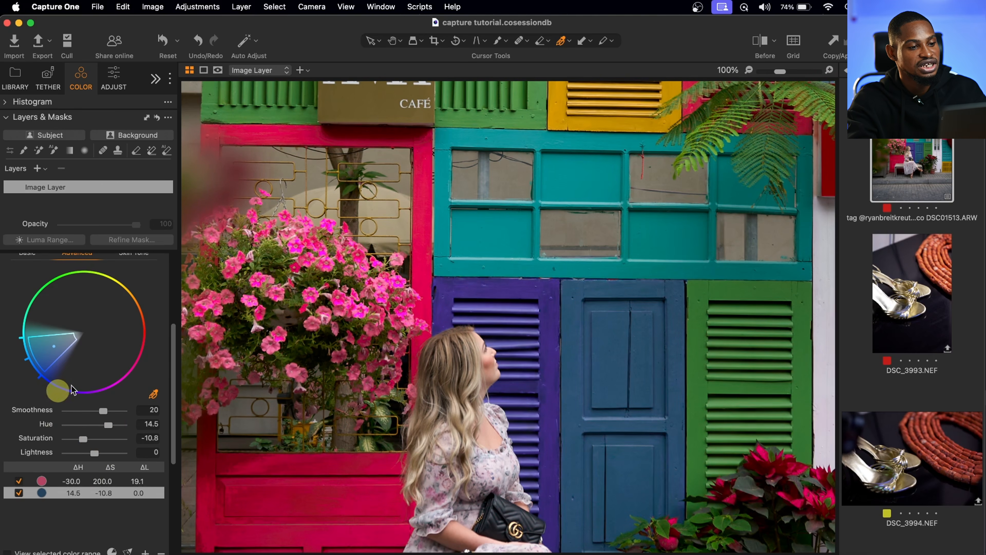
Step: Examine the Amount and Uniformity controls in the Color Editor's Skin Tone mode
{"action": "scroll", "coordinate": [62, 369], "scroll_direction": "up", "scroll_amount": 2}
{"action": "left_click", "coordinate": [34, 308]}
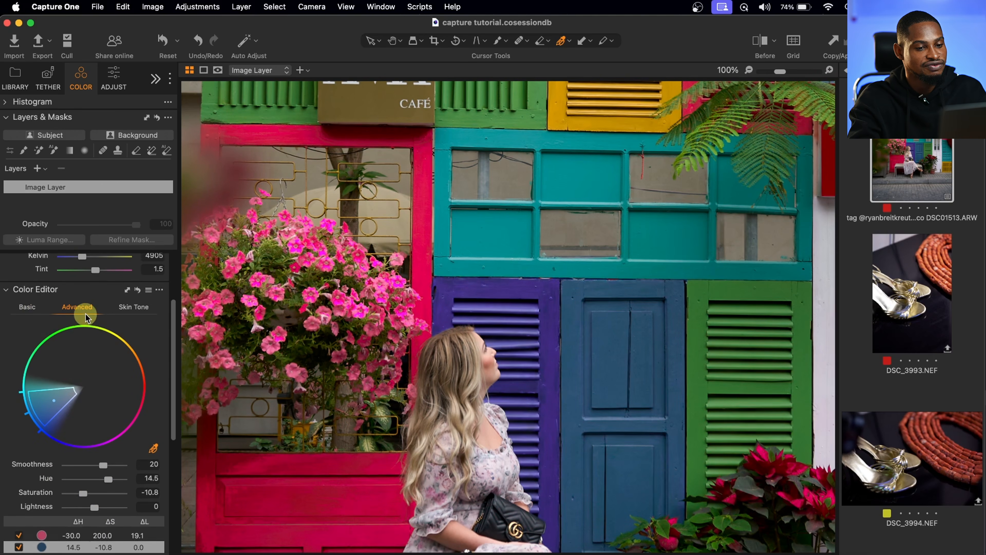
{"action": "left_click", "coordinate": [133, 305]}
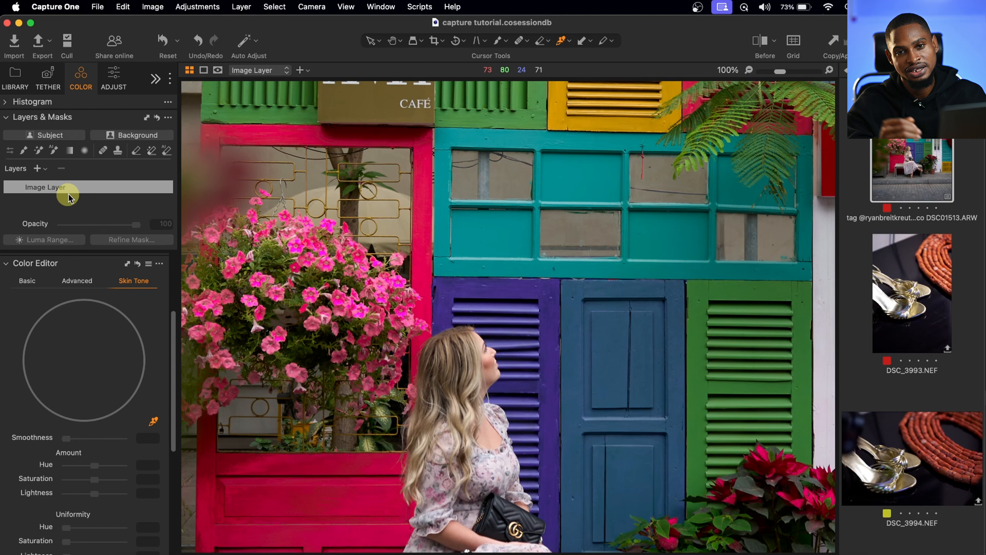
{"action": "scroll", "coordinate": [69, 357], "scroll_direction": "down", "scroll_amount": 5}
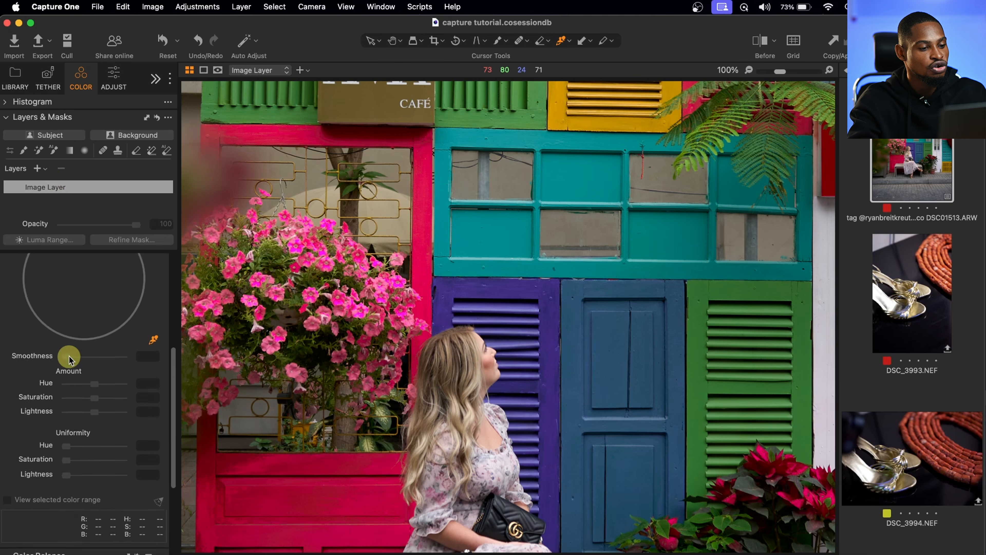
{"action": "scroll", "coordinate": [69, 357], "scroll_direction": "down", "scroll_amount": 4}
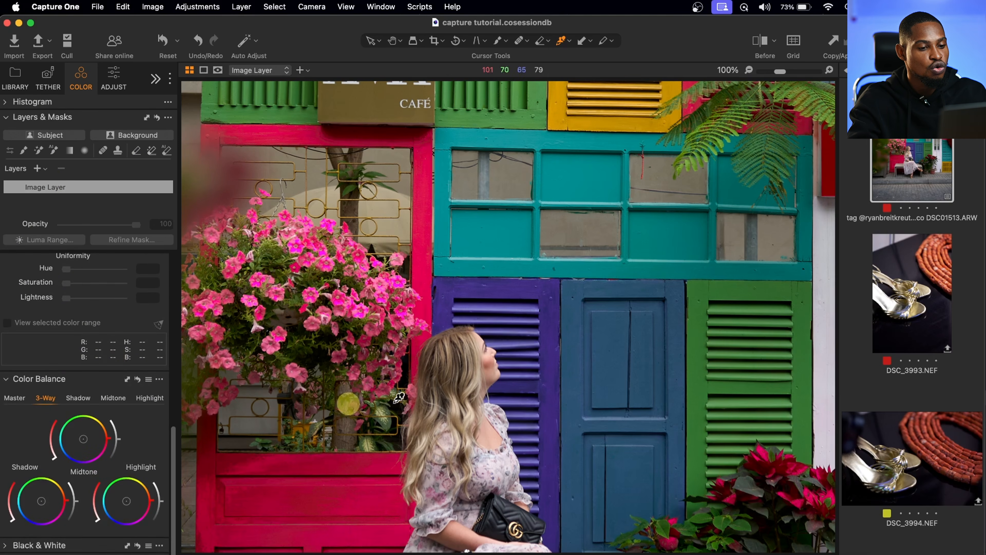
Step: Look through the Master, 3-Way, Shadow and Midtone modes of the Color Balance tool on the café photo
{"action": "scroll", "coordinate": [403, 397], "scroll_direction": "down", "scroll_amount": 1}
{"action": "scroll", "coordinate": [404, 398], "scroll_direction": "down", "scroll_amount": 3}
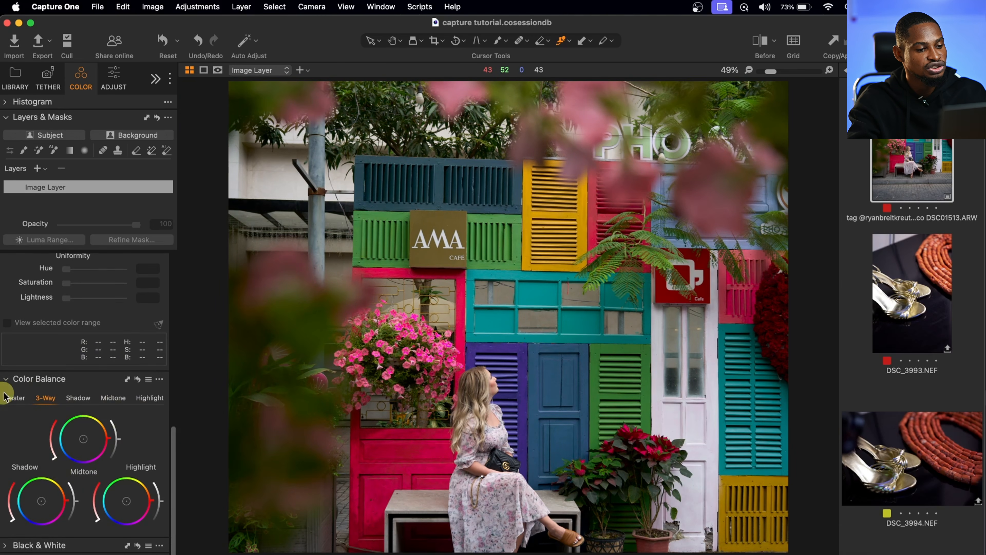
{"action": "left_click", "coordinate": [13, 398]}
{"action": "left_click", "coordinate": [47, 398]}
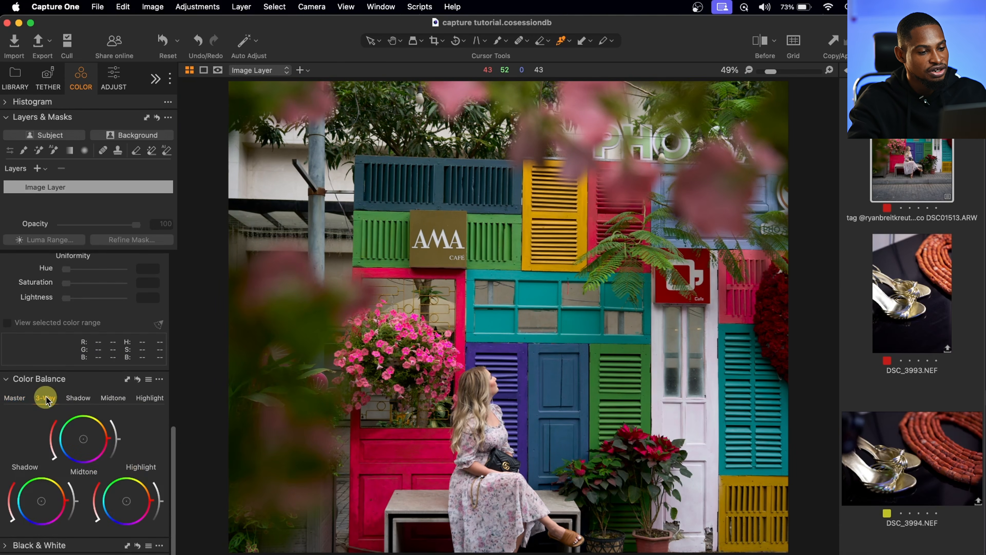
{"action": "left_click", "coordinate": [80, 398]}
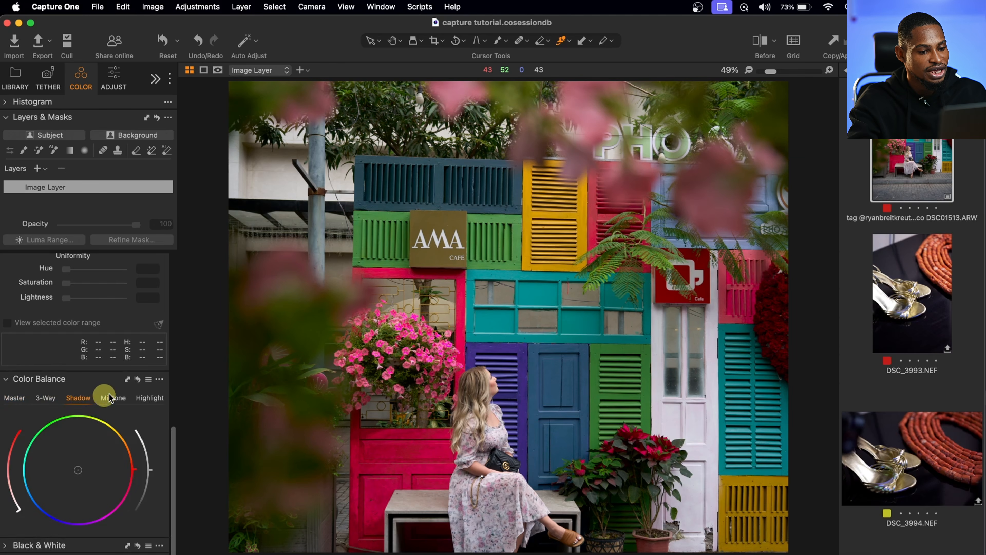
{"action": "left_click", "coordinate": [112, 398]}
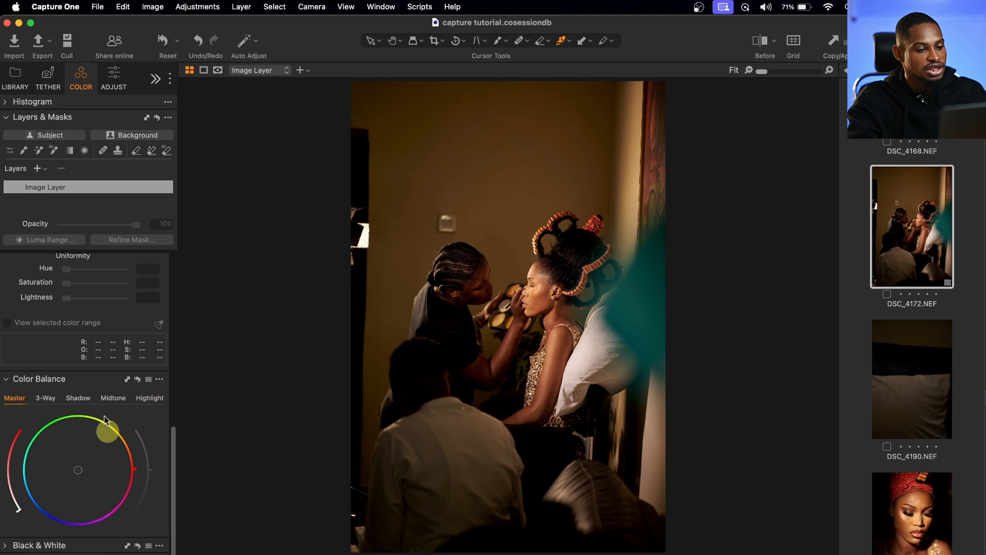
Step: Try a blue and then a yellow-green tint over the whole makeup photo with the Color Balance Master wheel
{"action": "scroll", "coordinate": [98, 487], "scroll_direction": "down", "scroll_amount": 1}
{"action": "scroll", "coordinate": [98, 487], "scroll_direction": "up", "scroll_amount": 1}
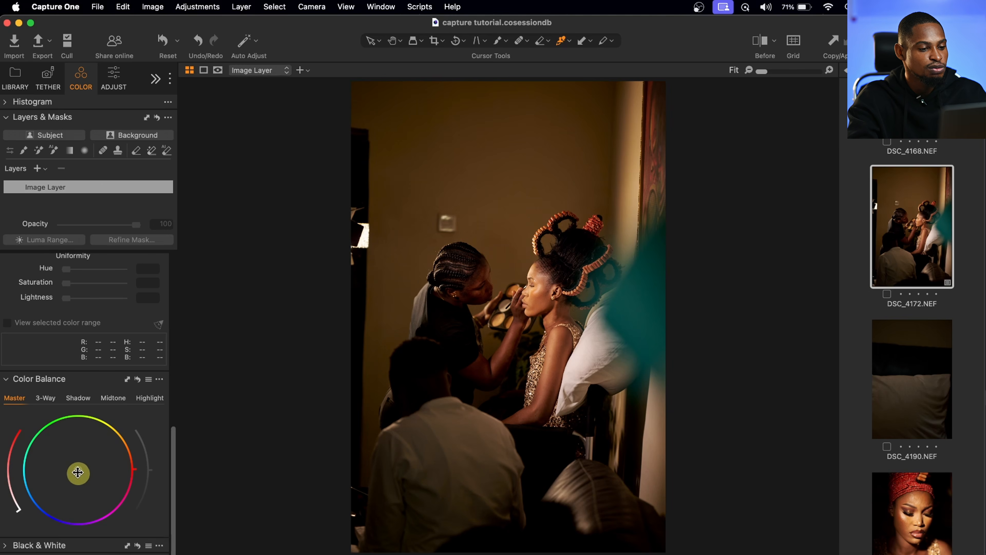
{"action": "left_click_drag", "start_coordinate": [79, 470], "coordinate": [47, 495]}
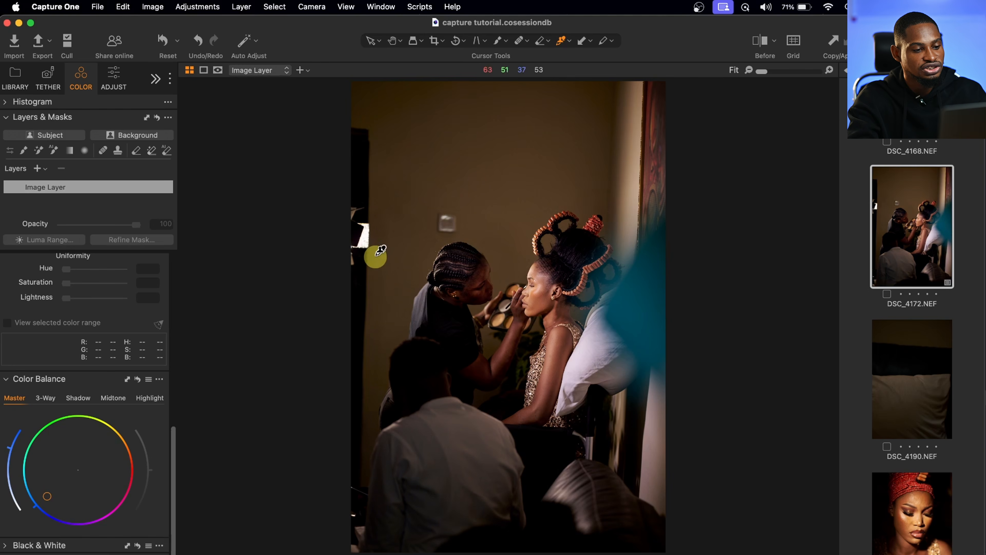
{"action": "left_click_drag", "start_coordinate": [30, 503], "coordinate": [94, 406]}
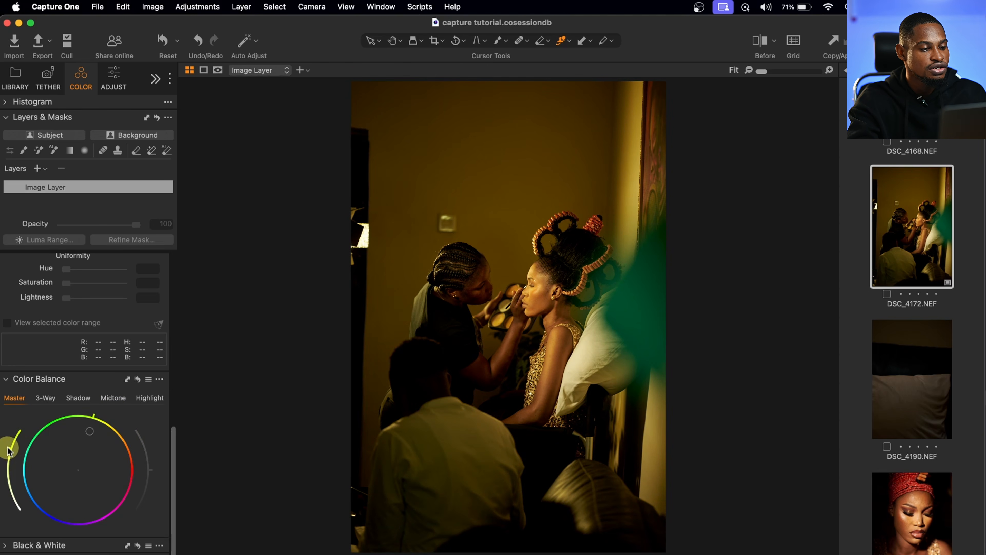
{"action": "left_click_drag", "start_coordinate": [8, 451], "coordinate": [86, 439]}
Step: Check the Shadow, Midtone and Highlight wheels, and return the Master wheel to neutral
{"action": "left_click", "coordinate": [79, 397]}
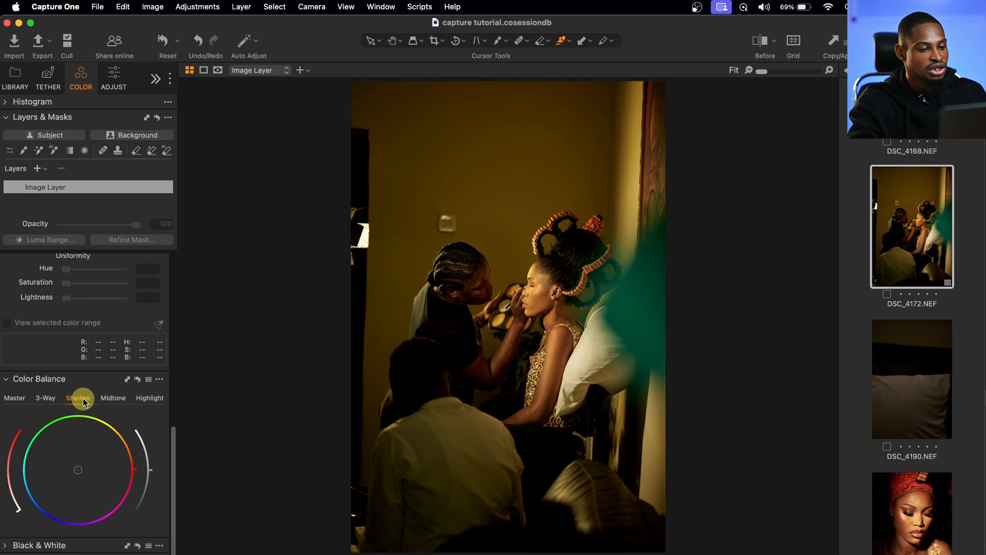
{"action": "left_click", "coordinate": [113, 398]}
{"action": "left_click", "coordinate": [11, 398]}
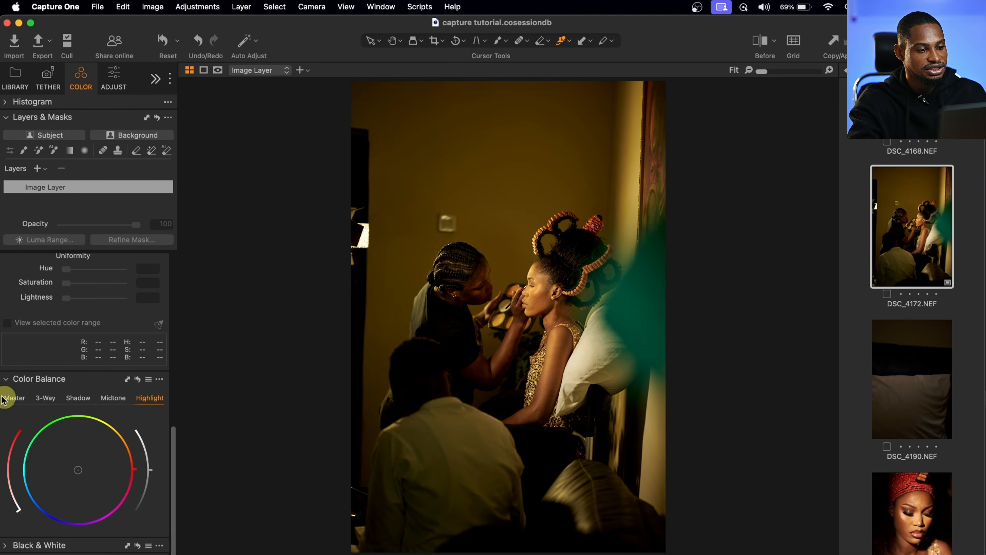
{"action": "left_click_drag", "start_coordinate": [69, 434], "coordinate": [81, 444]}
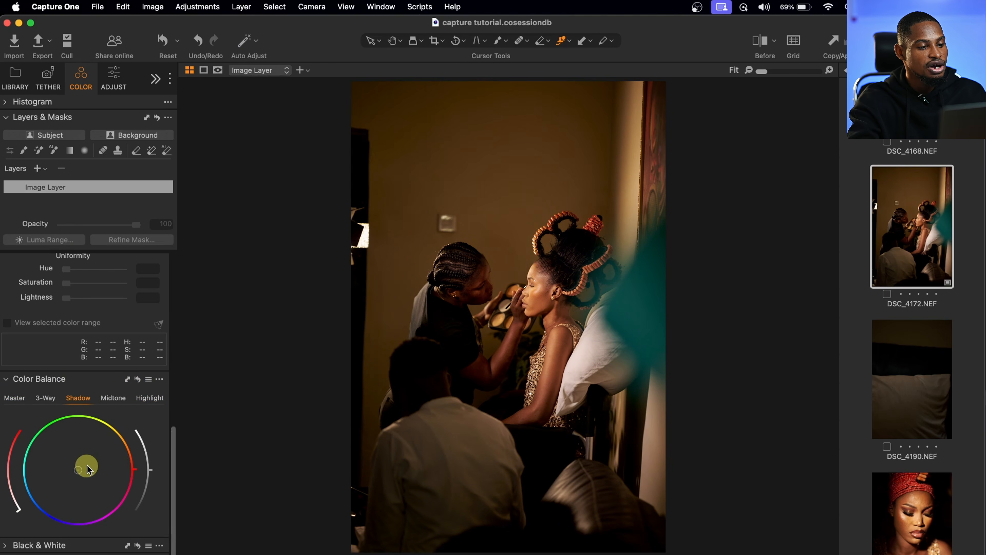
Step: Tint the photo's shadows blue in Color Balance, adjust their lightness slightly and reduce the tint's saturation
{"action": "scroll", "coordinate": [87, 467], "scroll_direction": "down", "scroll_amount": 1}
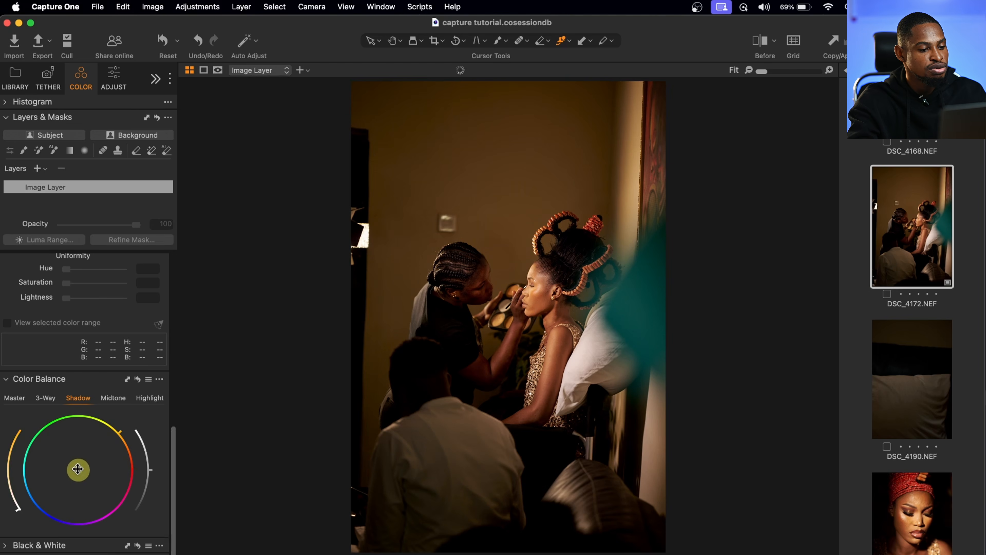
{"action": "left_click_drag", "start_coordinate": [77, 469], "coordinate": [59, 485]}
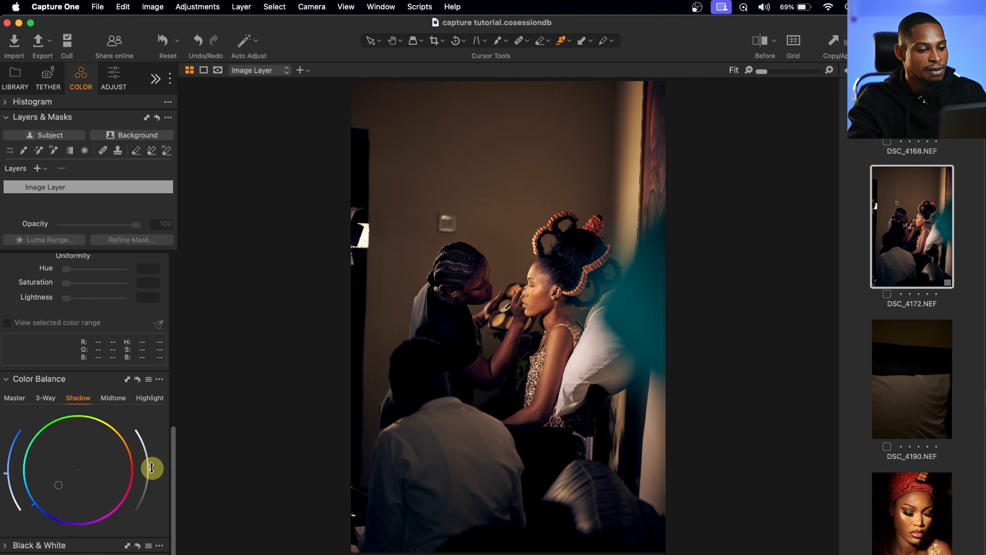
{"action": "mouse_move", "coordinate": [152, 468]}
{"action": "left_mouse_down"}
{"action": "mouse_move", "coordinate": [147, 429]}
{"action": "mouse_move", "coordinate": [159, 482]}
{"action": "mouse_move", "coordinate": [152, 498]}
{"action": "mouse_move", "coordinate": [159, 467]}
{"action": "left_mouse_up"}
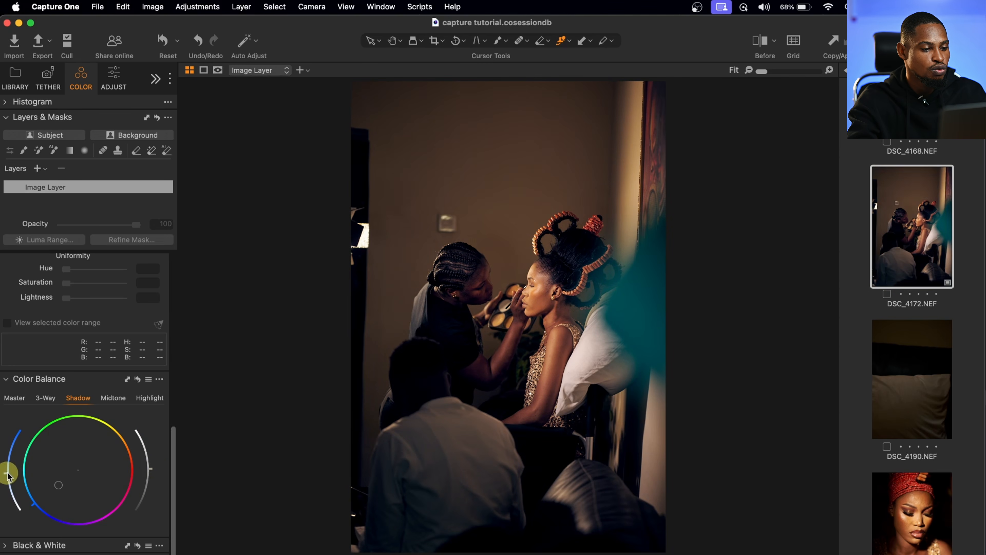
{"action": "mouse_move", "coordinate": [5, 470]}
{"action": "left_mouse_down"}
{"action": "mouse_move", "coordinate": [18, 436]}
{"action": "mouse_move", "coordinate": [6, 493]}
{"action": "mouse_move", "coordinate": [53, 517]}
{"action": "mouse_move", "coordinate": [111, 513]}
{"action": "mouse_move", "coordinate": [138, 456]}
{"action": "mouse_move", "coordinate": [98, 410]}
{"action": "mouse_move", "coordinate": [42, 419]}
{"action": "mouse_move", "coordinate": [22, 480]}
{"action": "mouse_move", "coordinate": [34, 500]}
{"action": "mouse_move", "coordinate": [6, 487]}
{"action": "left_mouse_up"}
Step: Tint the photo's midtones orange in Color Balance and darken them slightly
{"action": "left_click", "coordinate": [113, 397]}
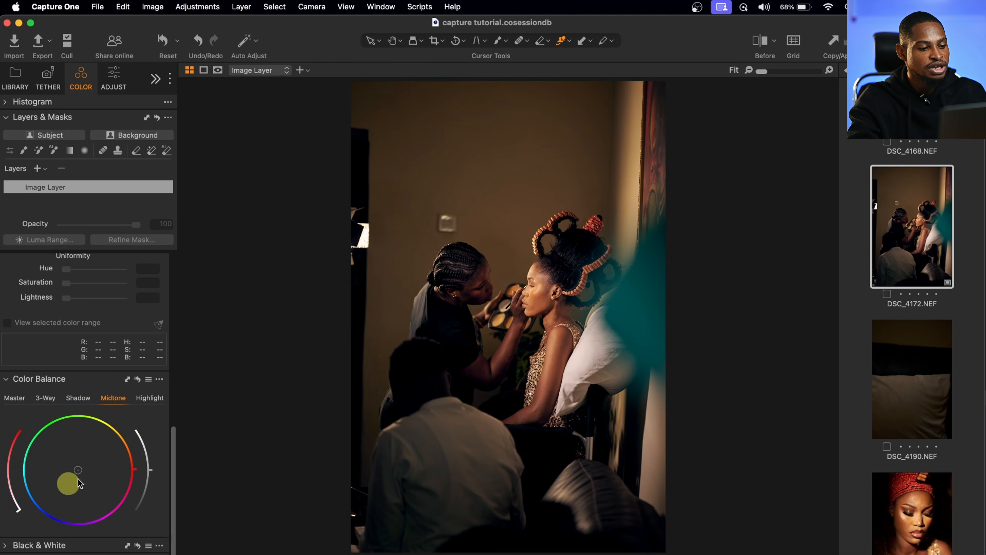
{"action": "mouse_move", "coordinate": [83, 473]}
{"action": "left_mouse_down"}
{"action": "mouse_move", "coordinate": [155, 428]}
{"action": "mouse_move", "coordinate": [76, 469]}
{"action": "mouse_move", "coordinate": [95, 465]}
{"action": "left_mouse_up"}
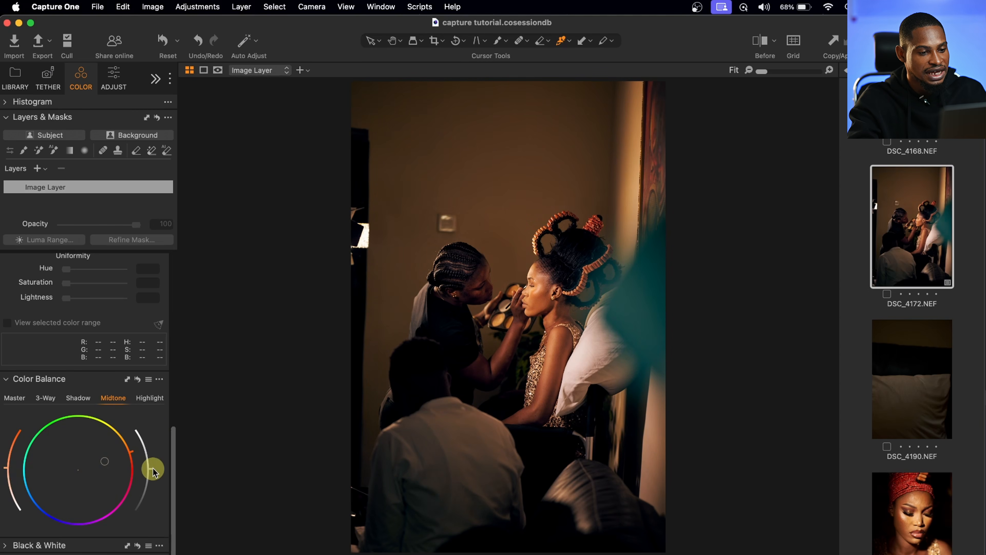
{"action": "left_click_drag", "start_coordinate": [151, 470], "coordinate": [150, 475]}
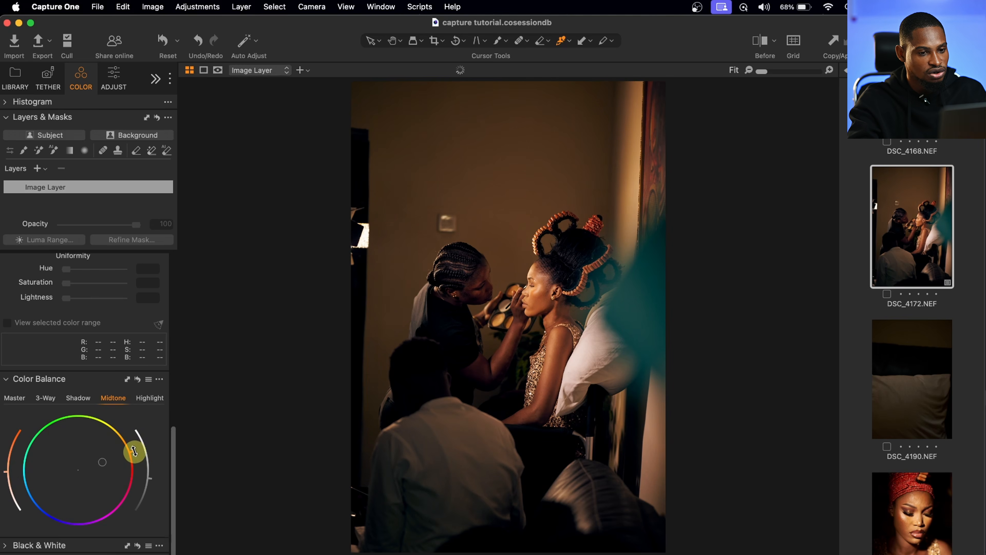
{"action": "left_click", "coordinate": [551, 298]}
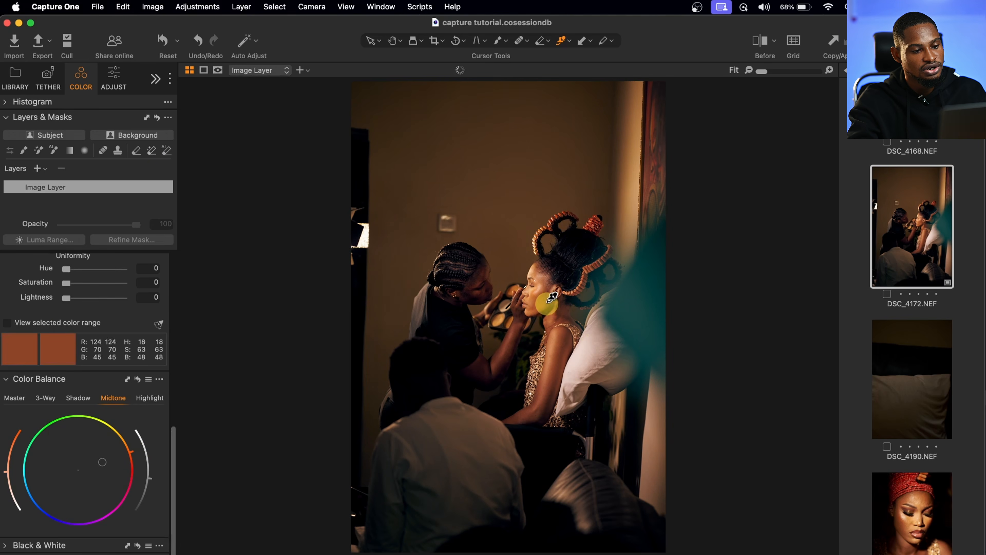
Step: Tint the photo's highlights yellow-green in Color Balance, darken them and reduce the tint's saturation
{"action": "left_click", "coordinate": [144, 395]}
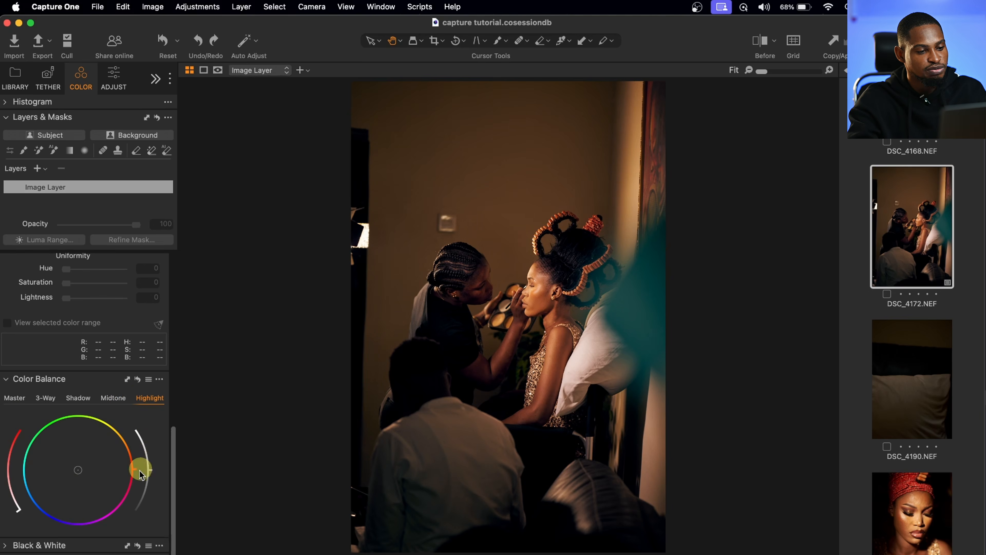
{"action": "mouse_move", "coordinate": [140, 471]}
{"action": "left_mouse_down"}
{"action": "mouse_move", "coordinate": [57, 463]}
{"action": "mouse_move", "coordinate": [77, 469]}
{"action": "mouse_move", "coordinate": [84, 413]}
{"action": "left_mouse_up"}
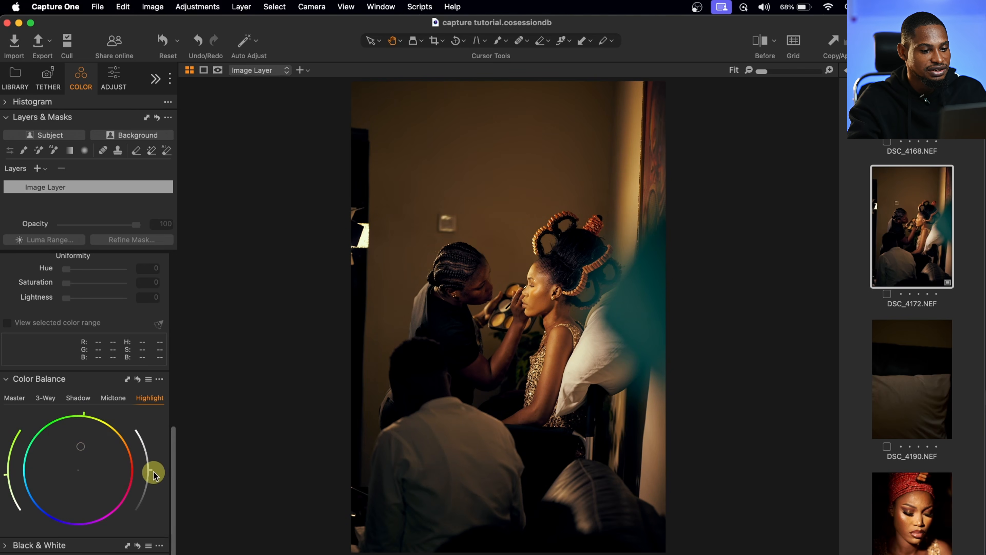
{"action": "left_click_drag", "start_coordinate": [154, 475], "coordinate": [148, 483]}
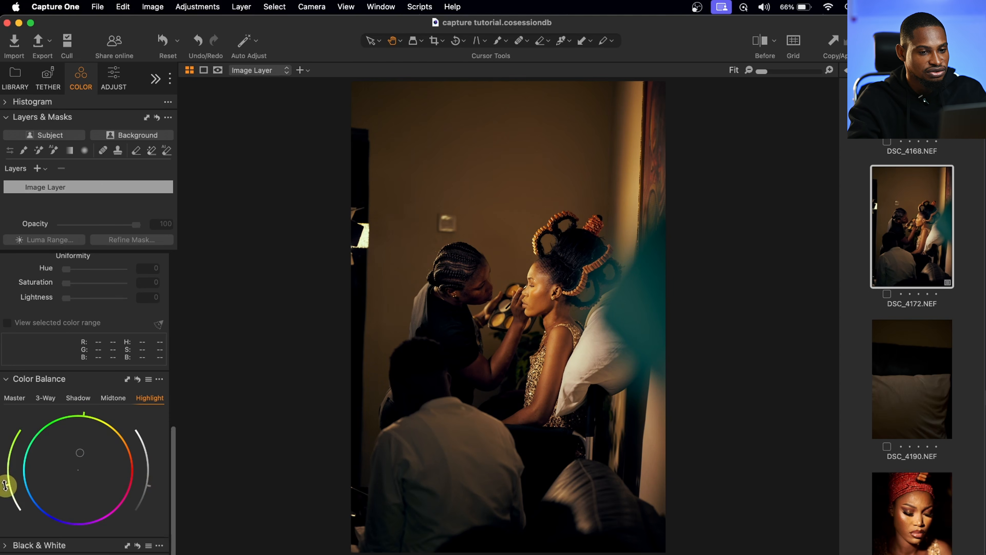
{"action": "left_click_drag", "start_coordinate": [6, 488], "coordinate": [8, 493]}
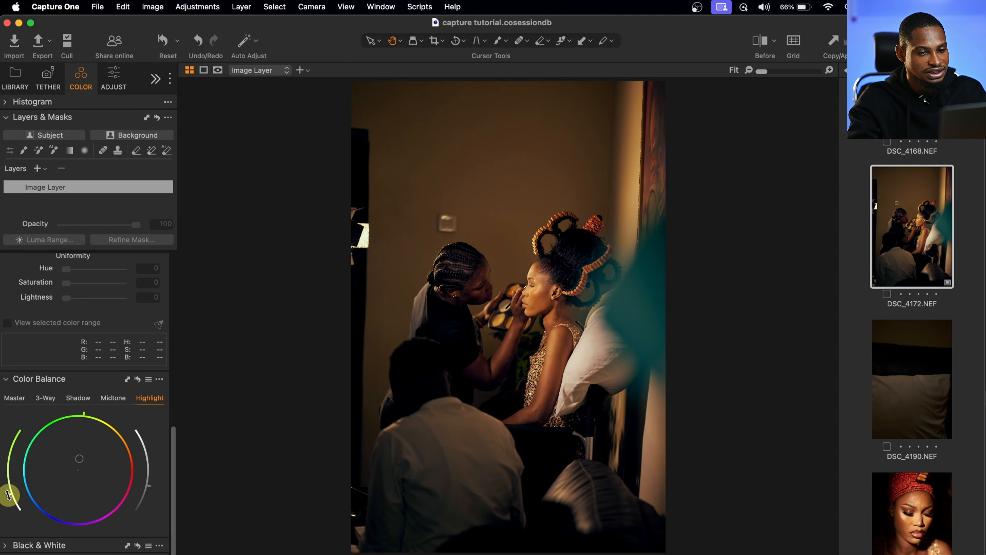
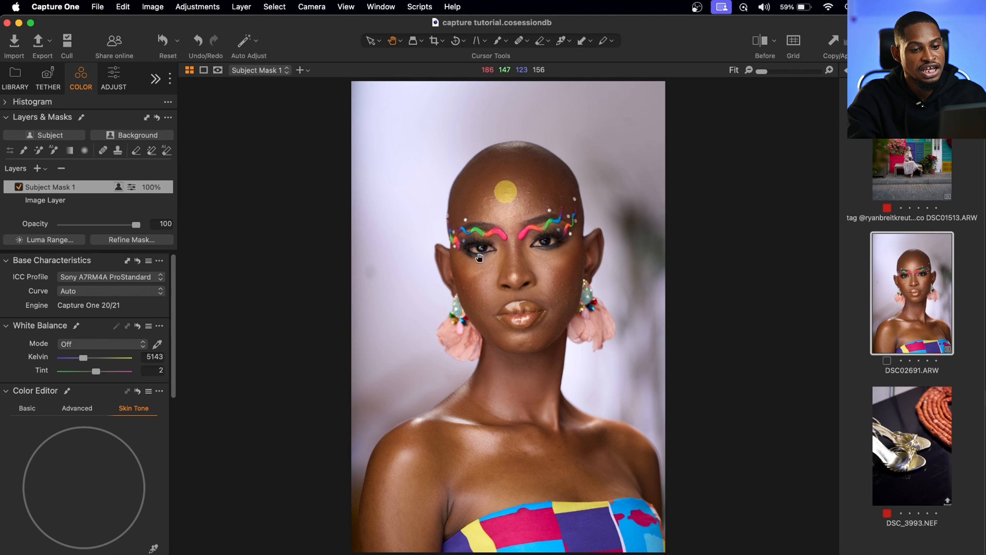
Step: Display the Subject Mask 1 overlay on the portrait and erase the earrings and the patterned dress from the mask
{"action": "key", "text": "m"}
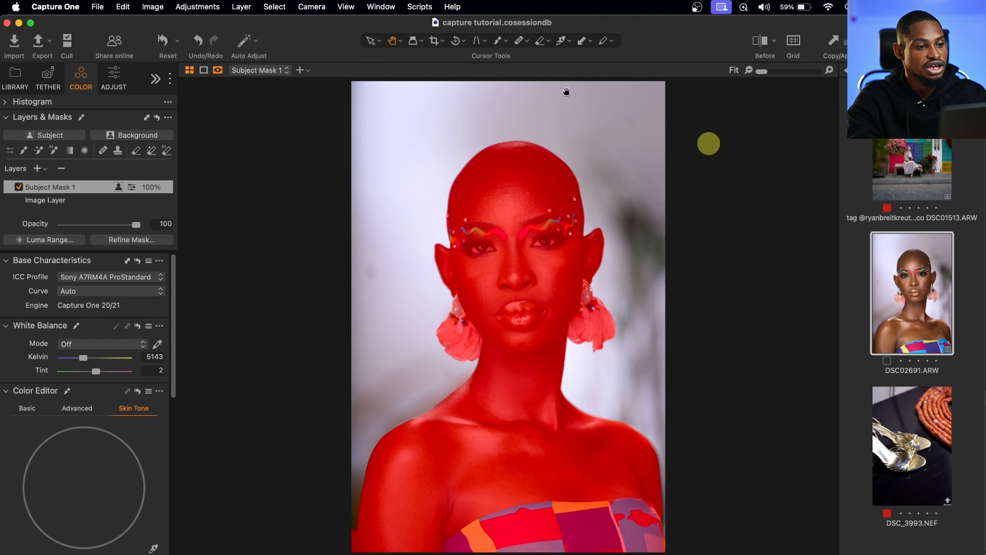
{"action": "left_click", "coordinate": [136, 152]}
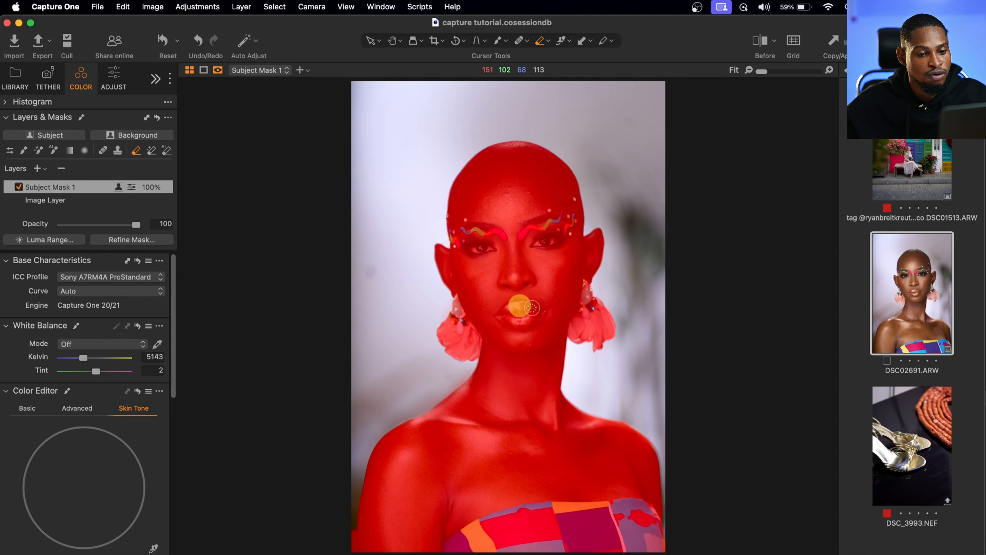
{"action": "left_click_drag", "start_coordinate": [446, 329], "coordinate": [448, 323]}
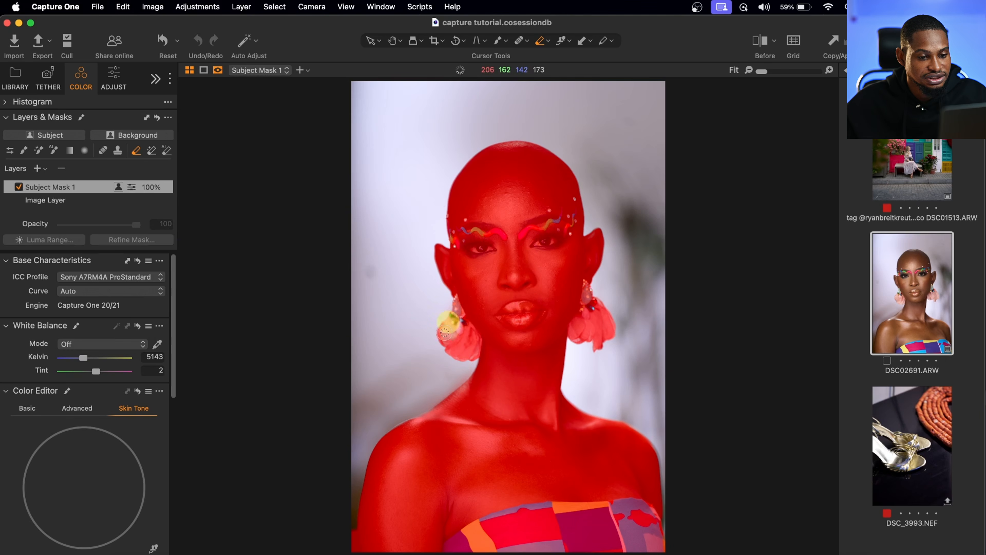
{"action": "mouse_move", "coordinate": [448, 336]}
{"action": "left_mouse_down"}
{"action": "mouse_move", "coordinate": [452, 316]}
{"action": "mouse_move", "coordinate": [450, 340]}
{"action": "mouse_move", "coordinate": [450, 323]}
{"action": "mouse_move", "coordinate": [462, 322]}
{"action": "mouse_move", "coordinate": [462, 349]}
{"action": "mouse_move", "coordinate": [431, 355]}
{"action": "left_mouse_up"}
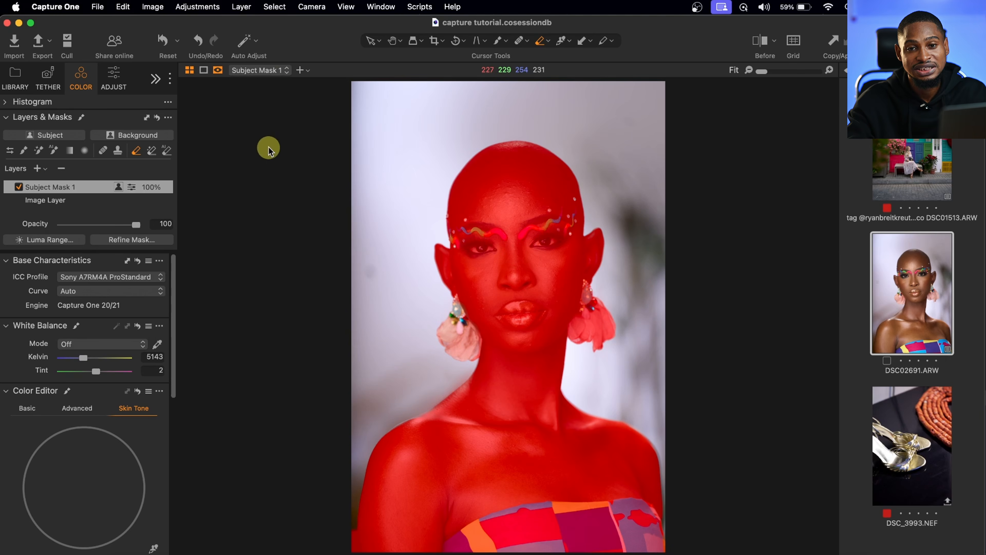
{"action": "left_click", "coordinate": [168, 152]}
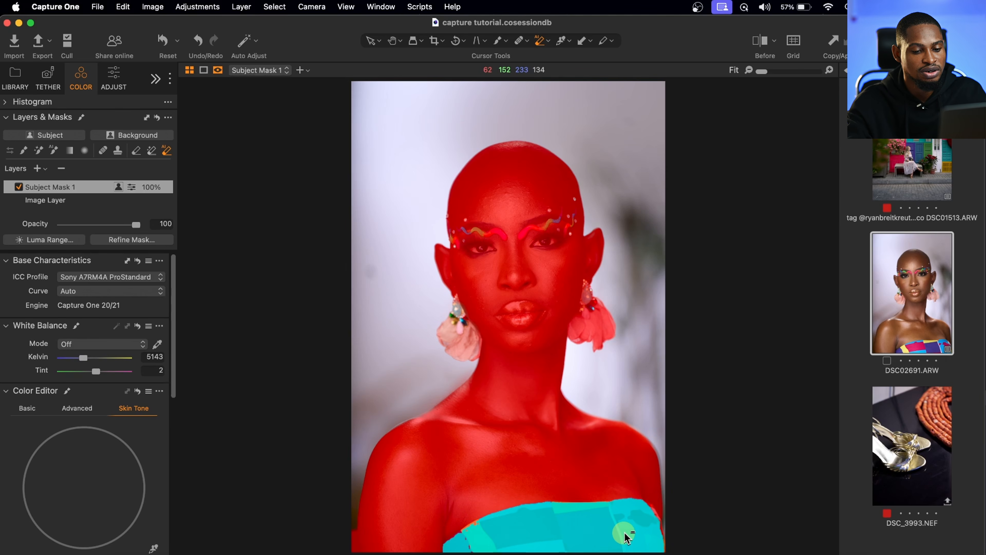
{"action": "left_click", "coordinate": [625, 535]}
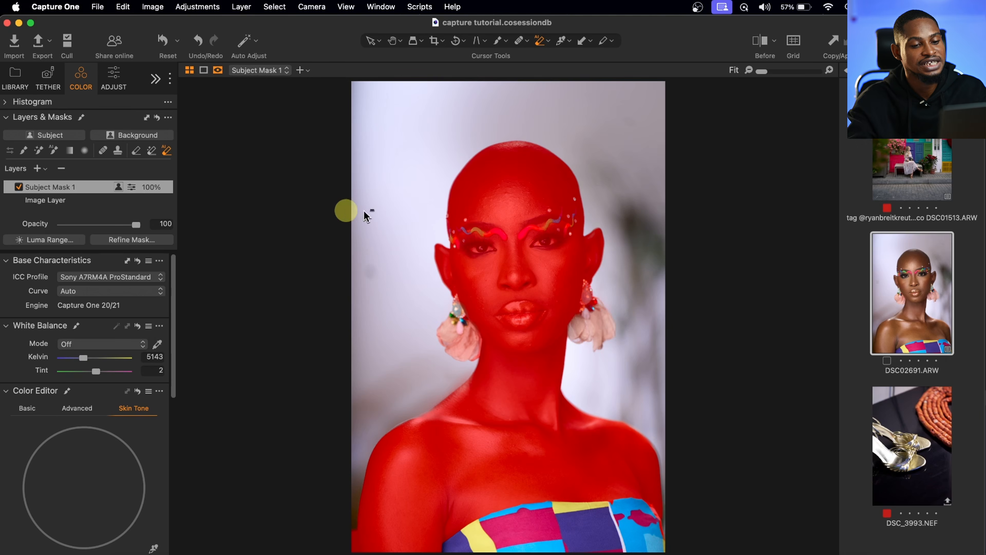
Step: Set the mask eraser to size 188 and hardness 0, and erase a patch of the mask on the lower arm beside the dress
{"action": "left_click", "coordinate": [137, 152]}
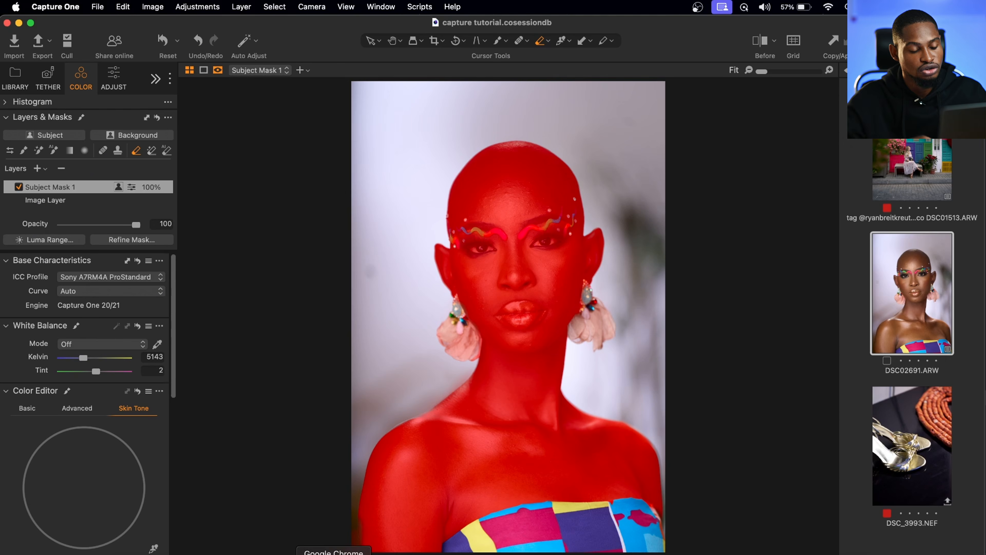
{"action": "right_click", "coordinate": [489, 262]}
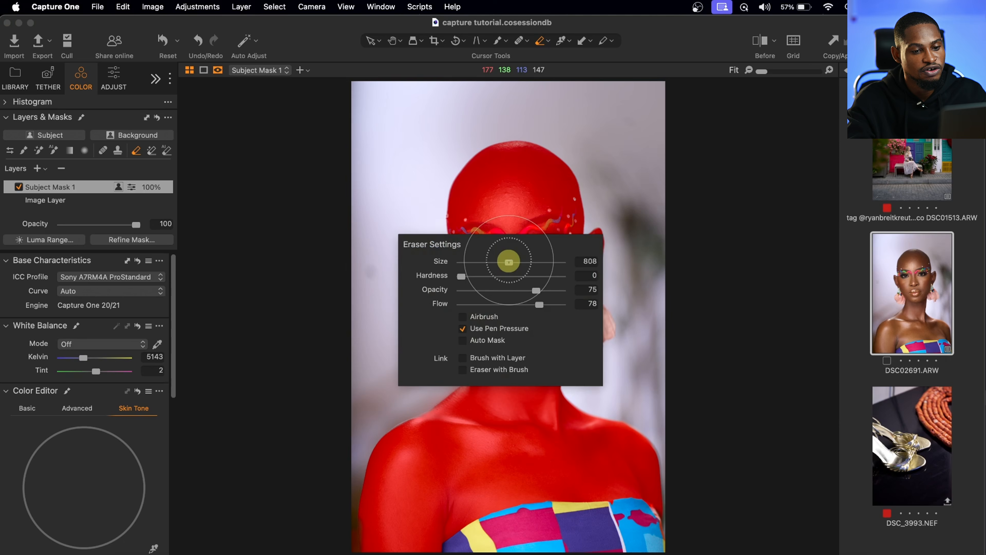
{"action": "left_click_drag", "start_coordinate": [462, 276], "coordinate": [449, 278]}
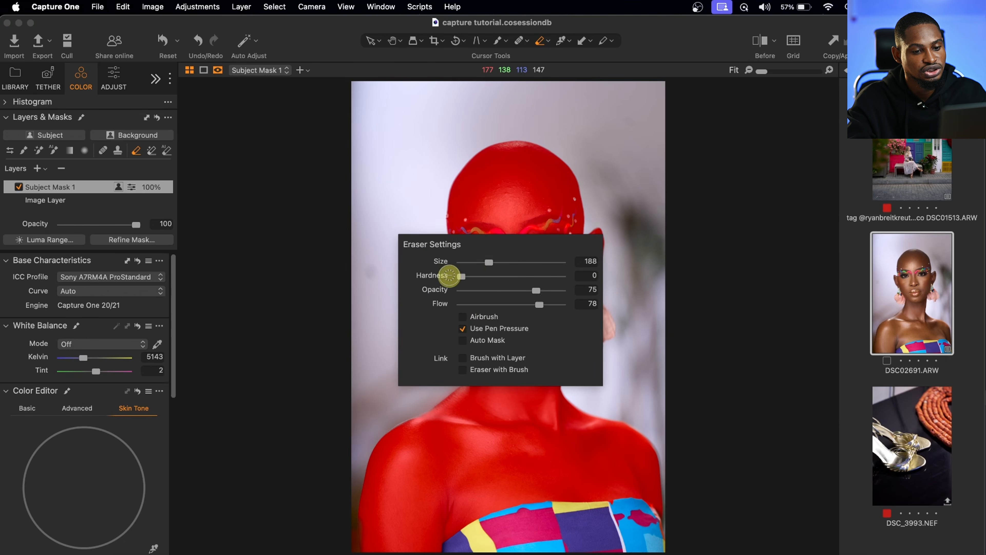
{"action": "mouse_move", "coordinate": [538, 288]}
{"action": "left_mouse_down"}
{"action": "mouse_move", "coordinate": [542, 304]}
{"action": "mouse_move", "coordinate": [579, 287]}
{"action": "mouse_move", "coordinate": [526, 304]}
{"action": "left_mouse_up"}
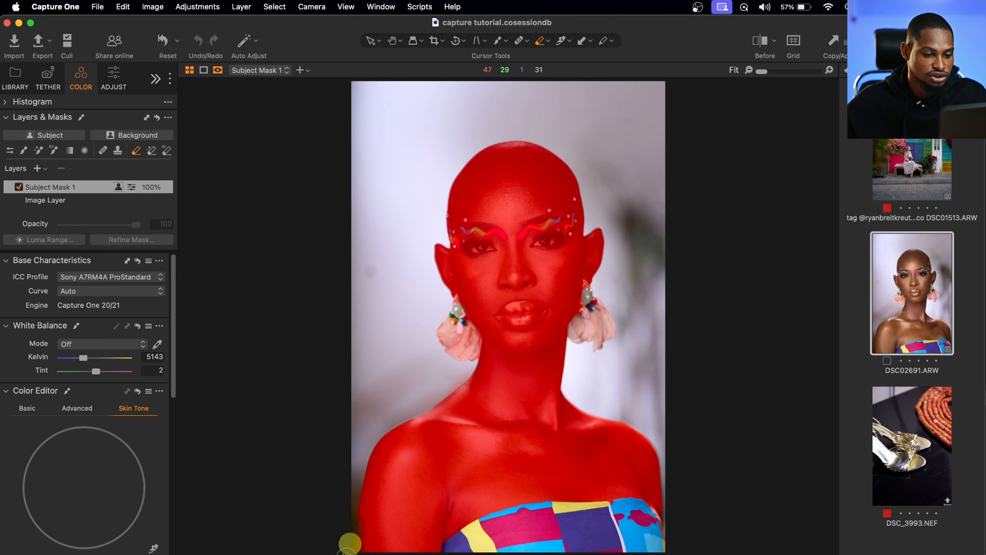
{"action": "mouse_move", "coordinate": [371, 509]}
{"action": "left_mouse_down"}
{"action": "mouse_move", "coordinate": [368, 532]}
{"action": "mouse_move", "coordinate": [369, 516]}
{"action": "left_mouse_up"}
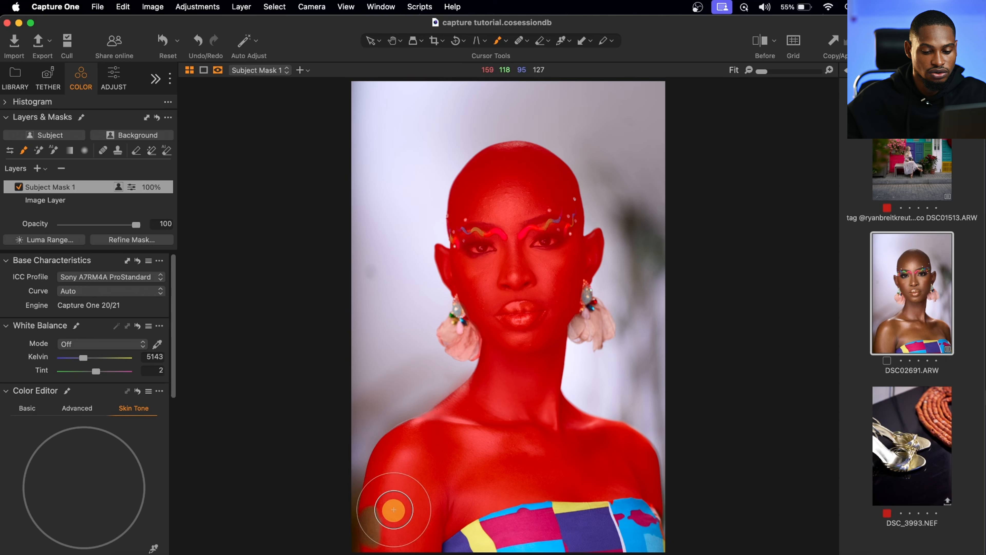
Step: Shrink the mask brush and paint Subject Mask 1 back over the erased patch on the lower arm beside the dress
{"action": "key", "text": "bracketleft"}
{"action": "key", "text": "bracketleft"}
{"action": "key", "text": "bracketleft"}
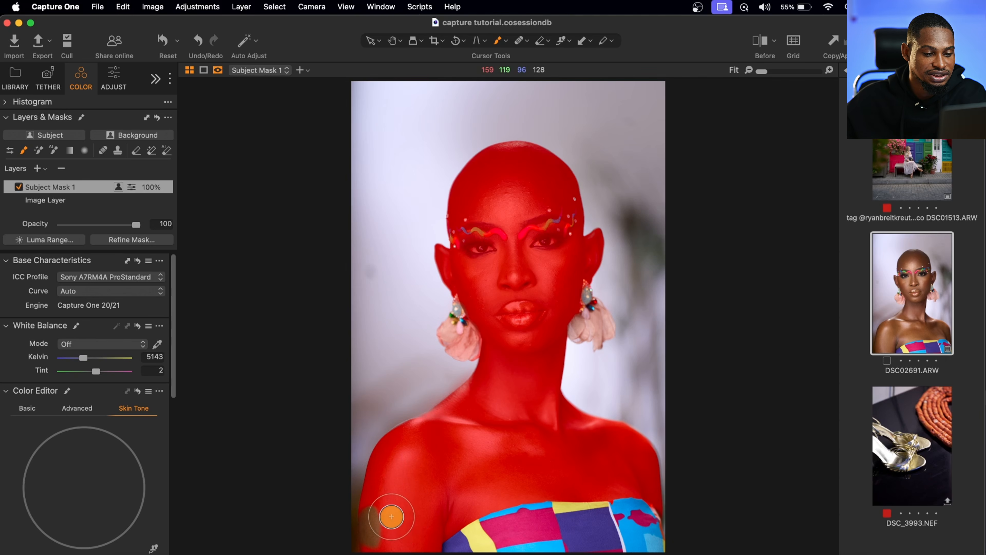
{"action": "key", "text": "bracketleft"}
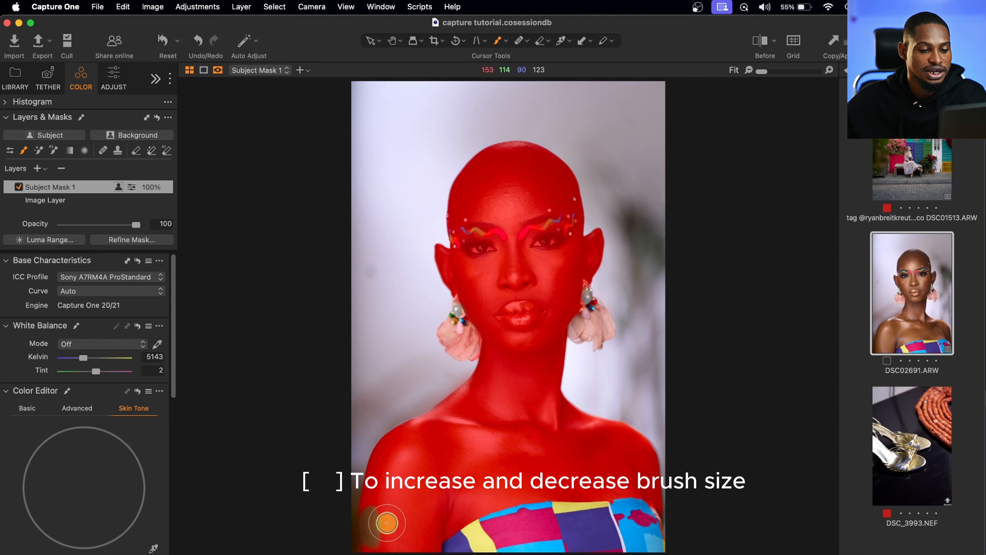
{"action": "mouse_move", "coordinate": [384, 527]}
{"action": "left_mouse_down"}
{"action": "mouse_move", "coordinate": [369, 523]}
{"action": "mouse_move", "coordinate": [367, 506]}
{"action": "mouse_move", "coordinate": [371, 534]}
{"action": "mouse_move", "coordinate": [404, 486]}
{"action": "mouse_move", "coordinate": [412, 493]}
{"action": "mouse_move", "coordinate": [424, 465]}
{"action": "mouse_move", "coordinate": [415, 459]}
{"action": "left_mouse_up"}
{"action": "mouse_move", "coordinate": [371, 537]}
{"action": "left_mouse_down"}
{"action": "mouse_move", "coordinate": [372, 503]}
{"action": "mouse_move", "coordinate": [411, 489]}
{"action": "left_mouse_up"}
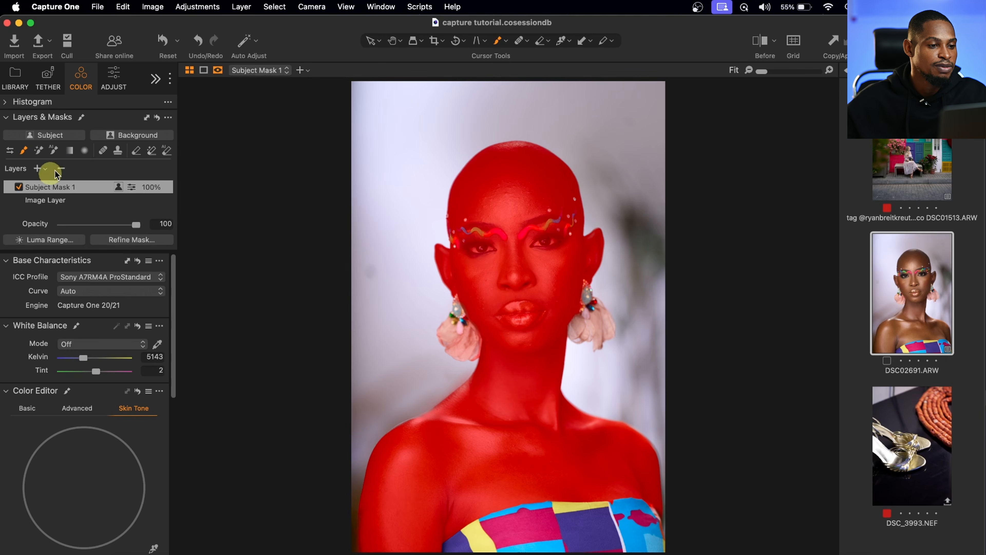
Step: Erase the lips and both eyes from Subject Mask 1
{"action": "left_click", "coordinate": [136, 150]}
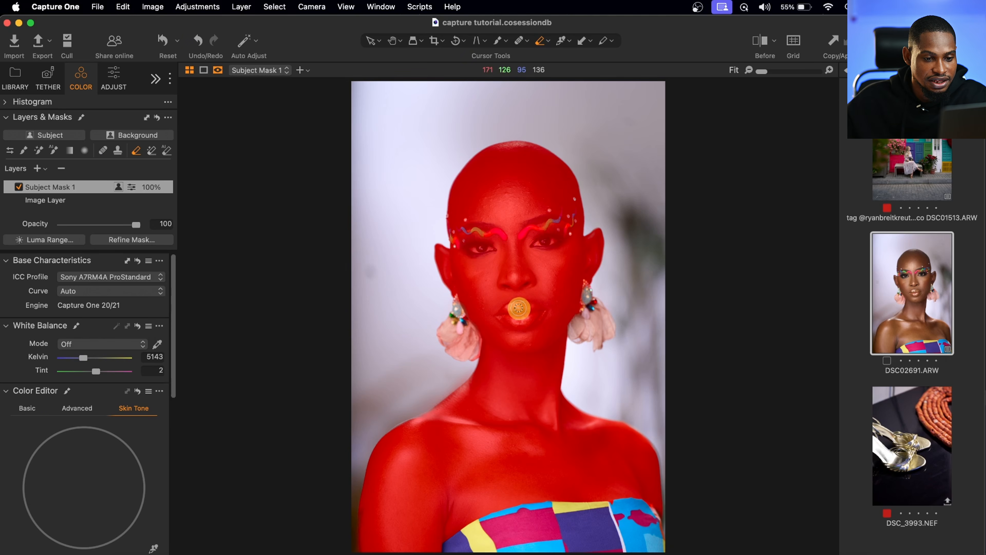
{"action": "mouse_move", "coordinate": [515, 309]}
{"action": "left_mouse_down"}
{"action": "mouse_move", "coordinate": [532, 311]}
{"action": "mouse_move", "coordinate": [505, 317]}
{"action": "mouse_move", "coordinate": [524, 310]}
{"action": "left_mouse_up"}
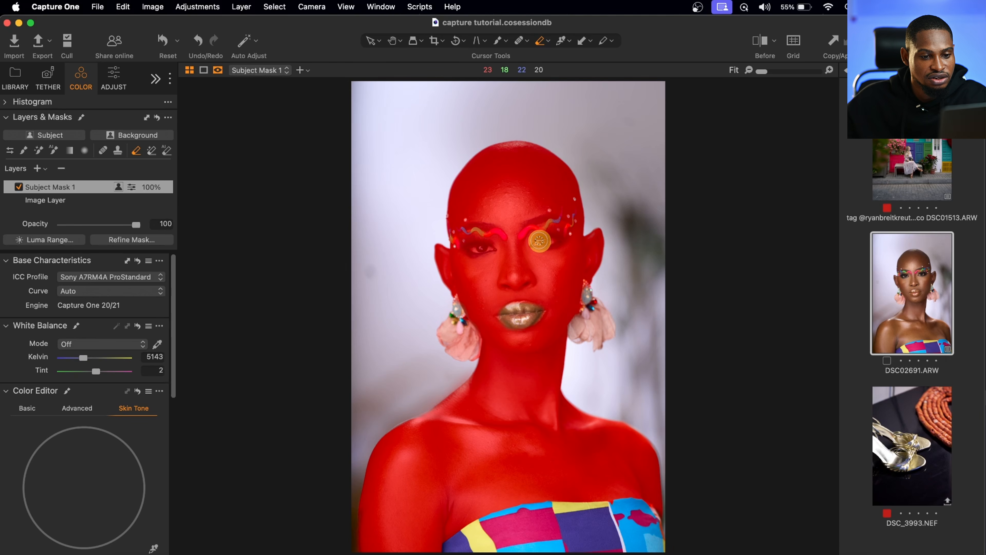
{"action": "mouse_move", "coordinate": [539, 241]}
{"action": "left_mouse_down"}
{"action": "mouse_move", "coordinate": [471, 250]}
{"action": "mouse_move", "coordinate": [489, 248]}
{"action": "mouse_move", "coordinate": [475, 251]}
{"action": "mouse_move", "coordinate": [486, 247]}
{"action": "mouse_move", "coordinate": [477, 250]}
{"action": "mouse_move", "coordinate": [486, 246]}
{"action": "mouse_move", "coordinate": [476, 237]}
{"action": "mouse_move", "coordinate": [497, 242]}
{"action": "left_mouse_up"}
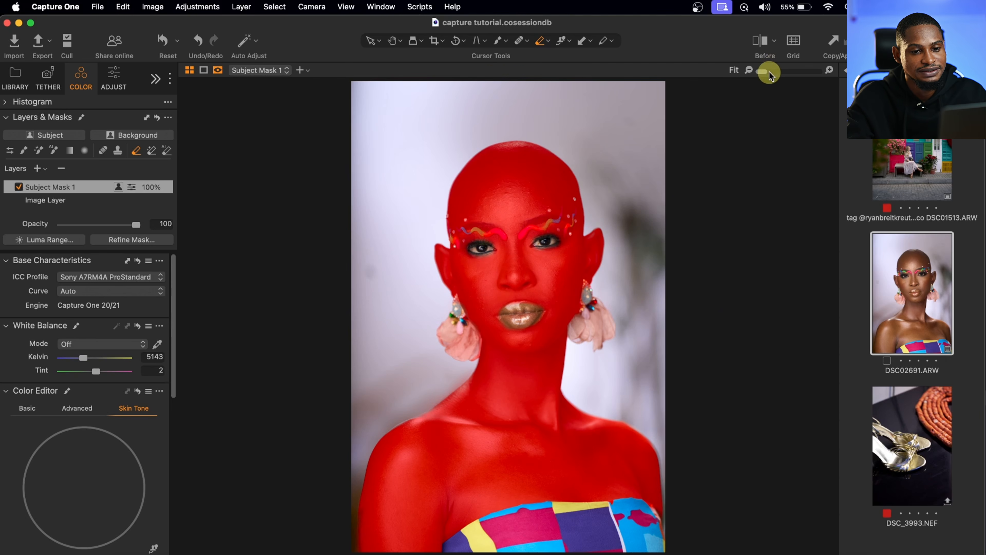
Step: Erase the colourful wavy makeup around both eyebrows from Subject Mask 1
{"action": "left_click_drag", "start_coordinate": [767, 72], "coordinate": [770, 73]}
{"action": "left_click", "coordinate": [743, 71]}
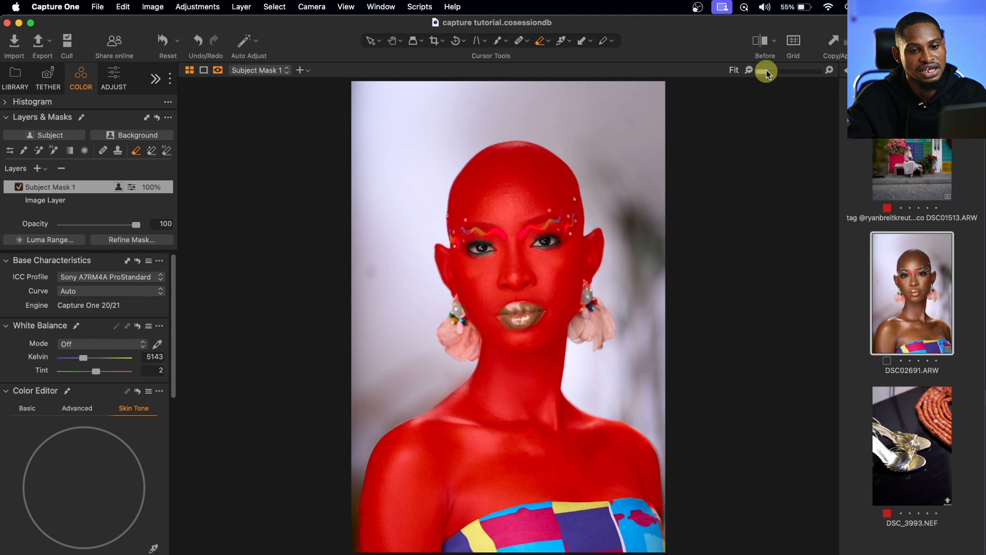
{"action": "left_click_drag", "start_coordinate": [767, 73], "coordinate": [768, 75]}
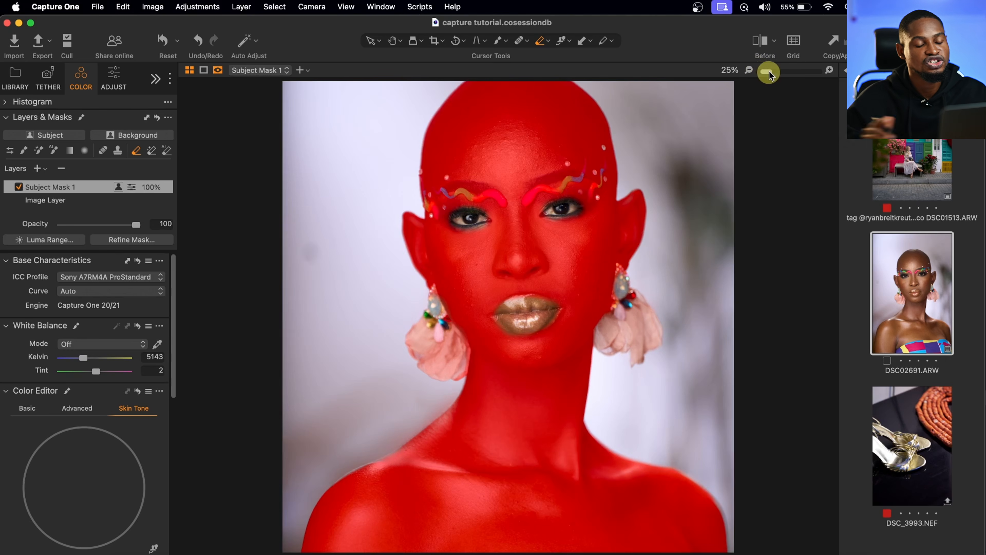
{"action": "mouse_move", "coordinate": [534, 219]}
{"action": "left_mouse_down"}
{"action": "mouse_move", "coordinate": [529, 198]}
{"action": "mouse_move", "coordinate": [539, 191]}
{"action": "mouse_move", "coordinate": [524, 198]}
{"action": "mouse_move", "coordinate": [562, 187]}
{"action": "mouse_move", "coordinate": [589, 205]}
{"action": "mouse_move", "coordinate": [604, 157]}
{"action": "left_mouse_up"}
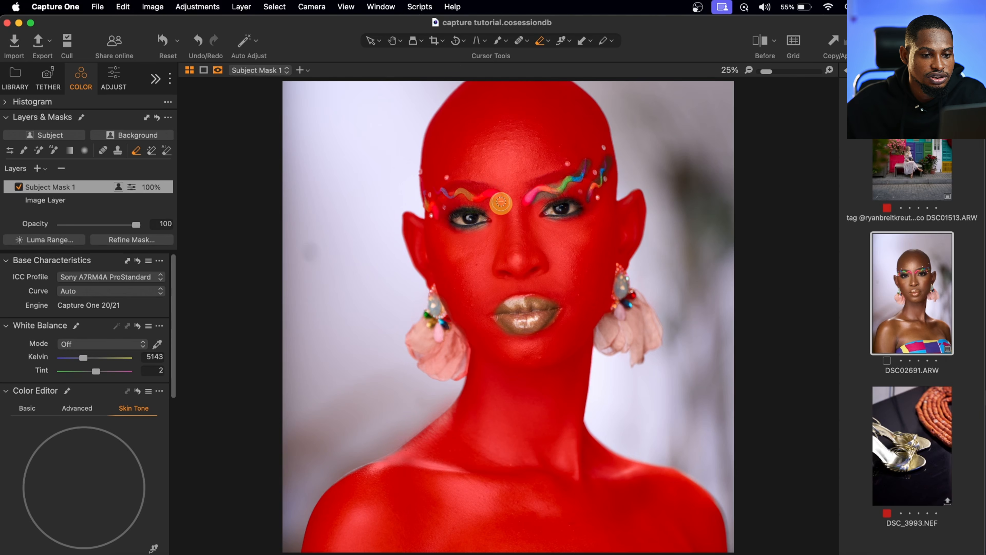
{"action": "mouse_move", "coordinate": [502, 197]}
{"action": "left_mouse_down"}
{"action": "mouse_move", "coordinate": [486, 189]}
{"action": "mouse_move", "coordinate": [494, 195]}
{"action": "mouse_move", "coordinate": [475, 200]}
{"action": "mouse_move", "coordinate": [433, 173]}
{"action": "left_mouse_up"}
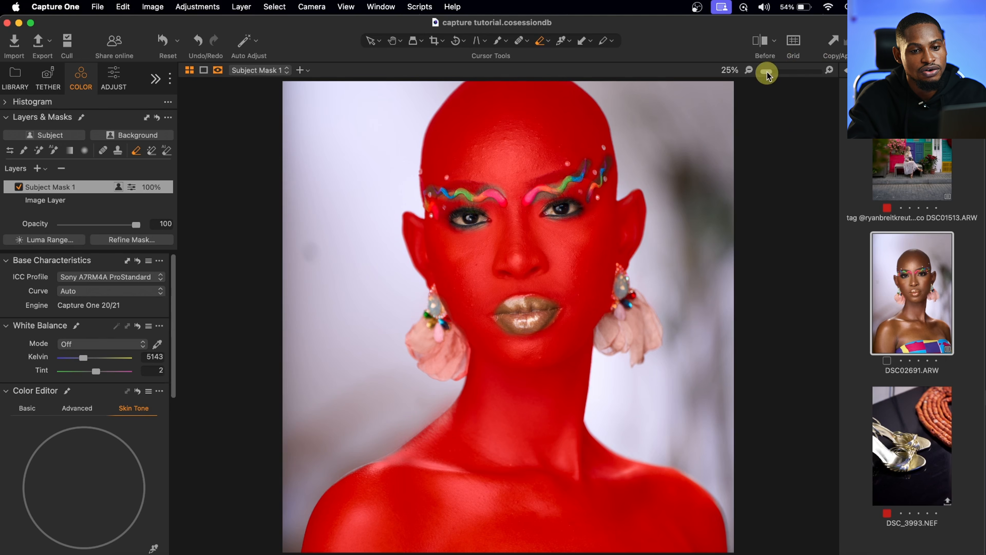
Step: Paint Subject Mask 1 back onto the skin around the eyes and beside the wavy brow makeup
{"action": "left_click_drag", "start_coordinate": [767, 74], "coordinate": [768, 72]}
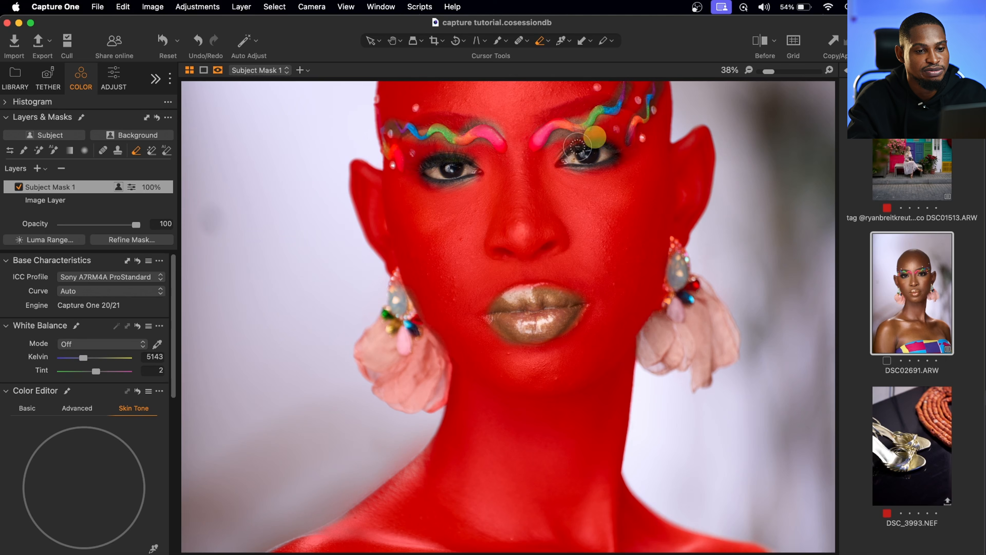
{"action": "left_click", "coordinate": [24, 151]}
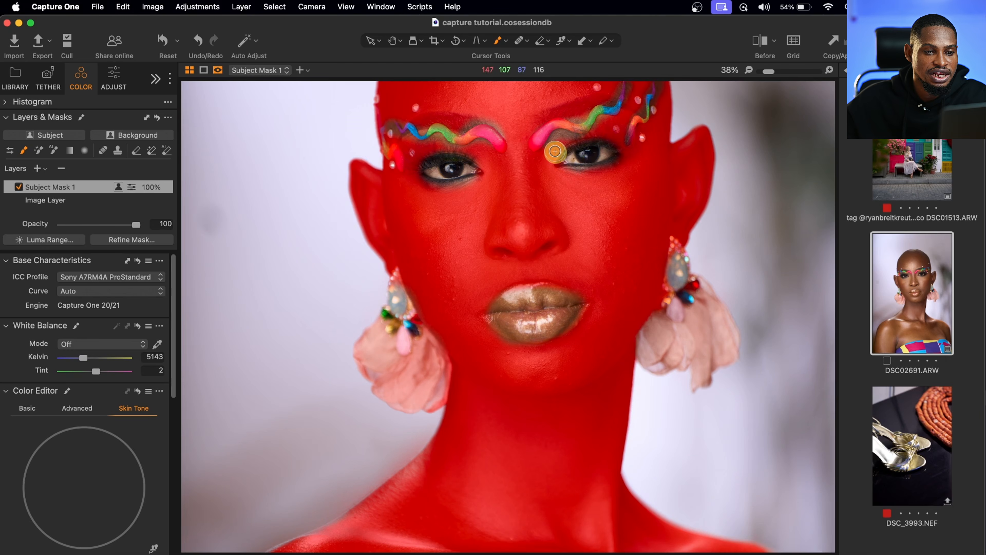
{"action": "mouse_move", "coordinate": [551, 148]}
{"action": "left_mouse_down"}
{"action": "mouse_move", "coordinate": [574, 137]}
{"action": "mouse_move", "coordinate": [551, 142]}
{"action": "mouse_move", "coordinate": [559, 131]}
{"action": "mouse_move", "coordinate": [577, 137]}
{"action": "mouse_move", "coordinate": [549, 143]}
{"action": "mouse_move", "coordinate": [601, 94]}
{"action": "mouse_move", "coordinate": [619, 88]}
{"action": "mouse_move", "coordinate": [602, 103]}
{"action": "mouse_move", "coordinate": [658, 93]}
{"action": "mouse_move", "coordinate": [633, 104]}
{"action": "mouse_move", "coordinate": [641, 109]}
{"action": "mouse_move", "coordinate": [623, 115]}
{"action": "mouse_move", "coordinate": [653, 100]}
{"action": "mouse_move", "coordinate": [660, 79]}
{"action": "mouse_move", "coordinate": [655, 98]}
{"action": "mouse_move", "coordinate": [606, 101]}
{"action": "left_mouse_up"}
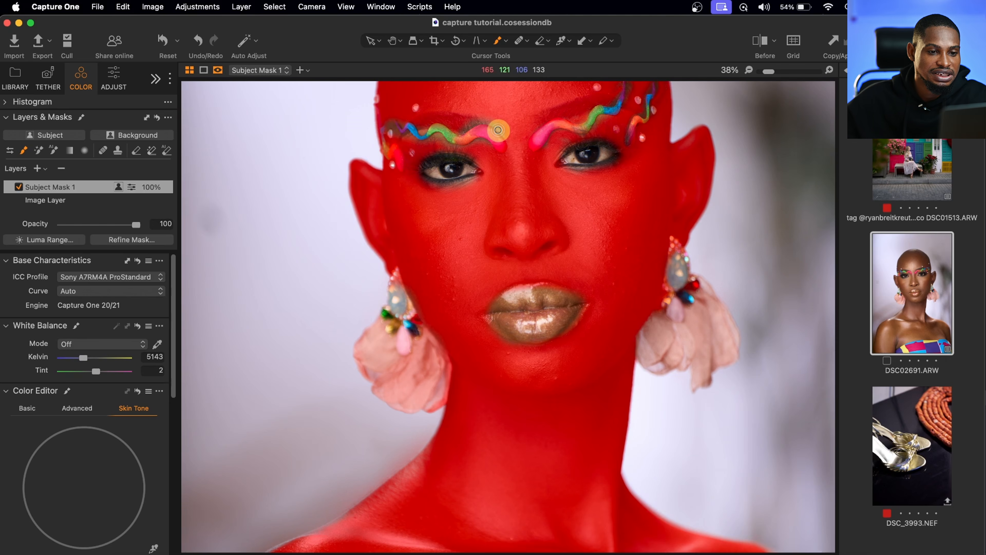
{"action": "mouse_move", "coordinate": [501, 131]}
{"action": "left_mouse_down"}
{"action": "mouse_move", "coordinate": [483, 115]}
{"action": "mouse_move", "coordinate": [462, 128]}
{"action": "mouse_move", "coordinate": [503, 126]}
{"action": "left_mouse_up"}
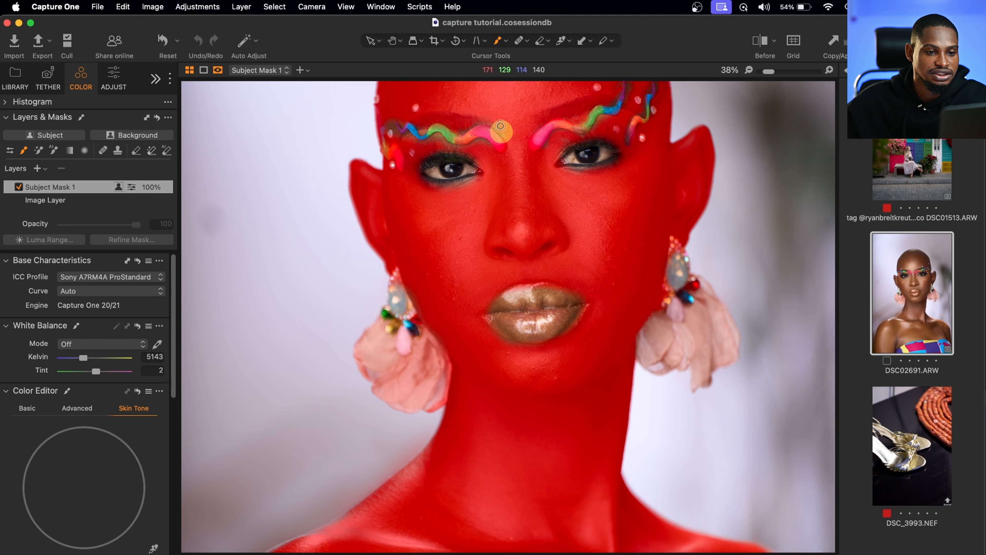
{"action": "key", "text": "super+0"}
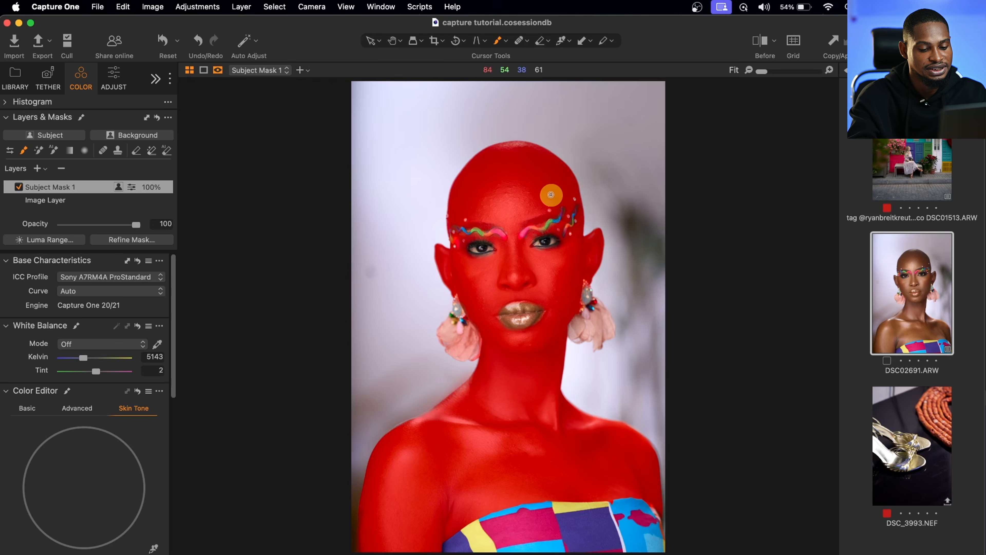
Step: Hide the mask overlay and sample the skin on the upper chest as the Color Editor's Skin Tone colour
{"action": "key", "text": "m"}
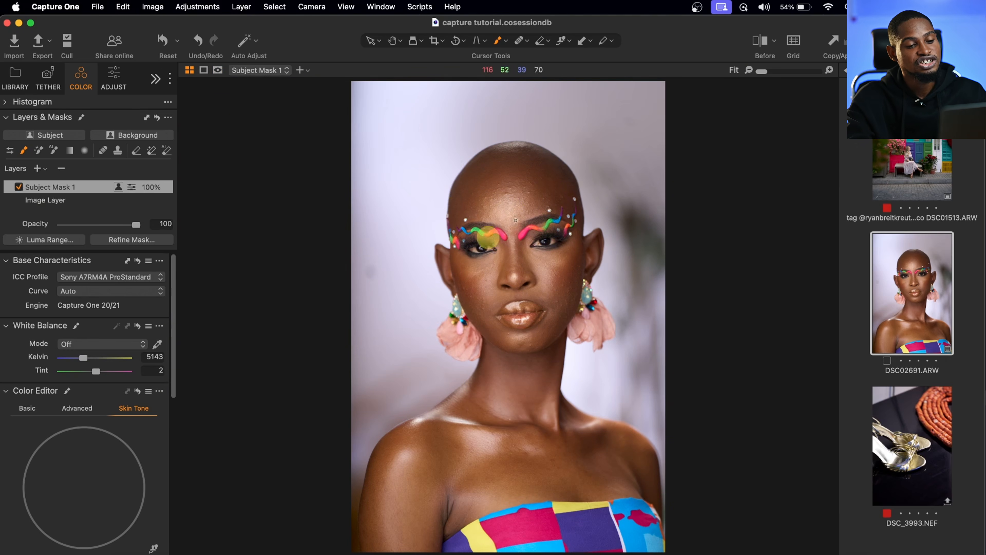
{"action": "key", "text": "m"}
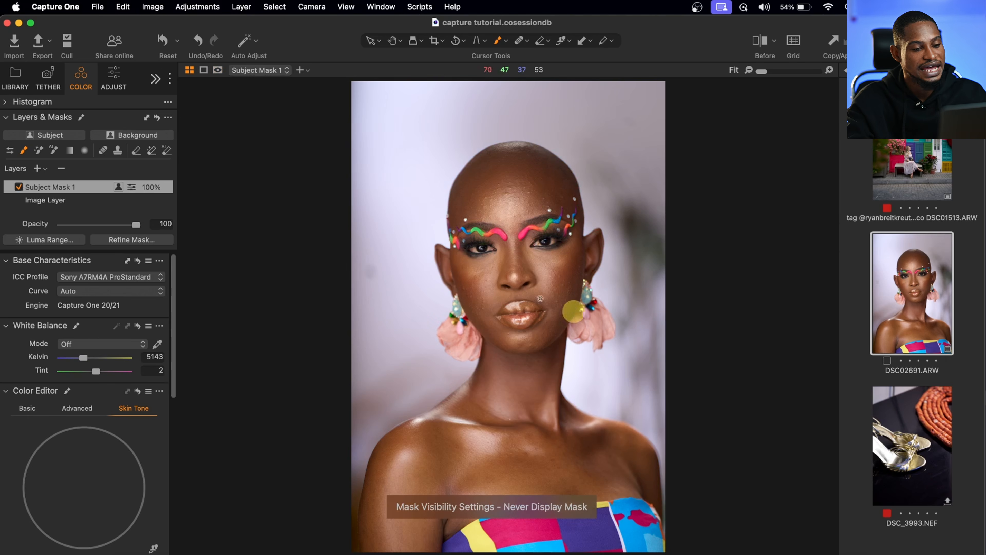
{"action": "scroll", "coordinate": [122, 379], "scroll_direction": "down", "scroll_amount": 3}
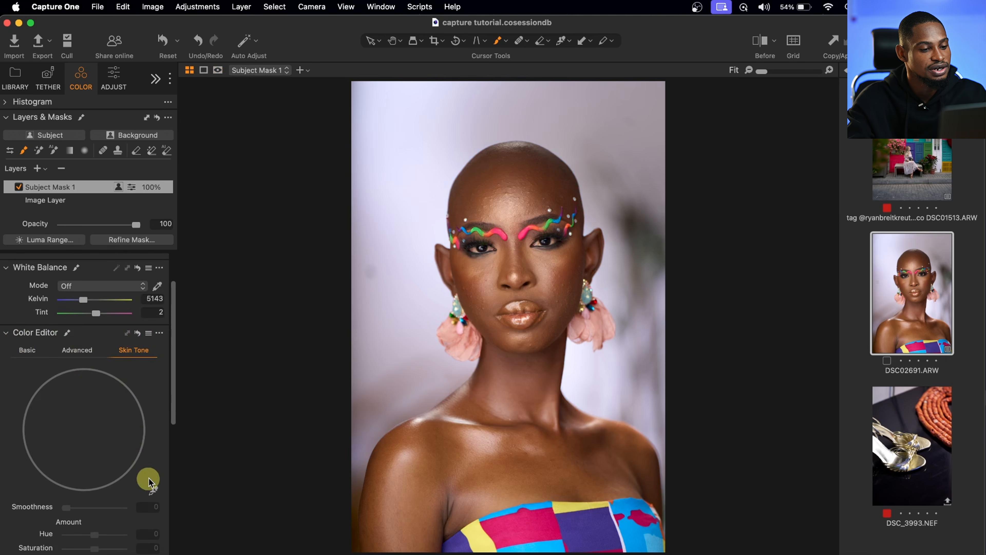
{"action": "left_click", "coordinate": [155, 491]}
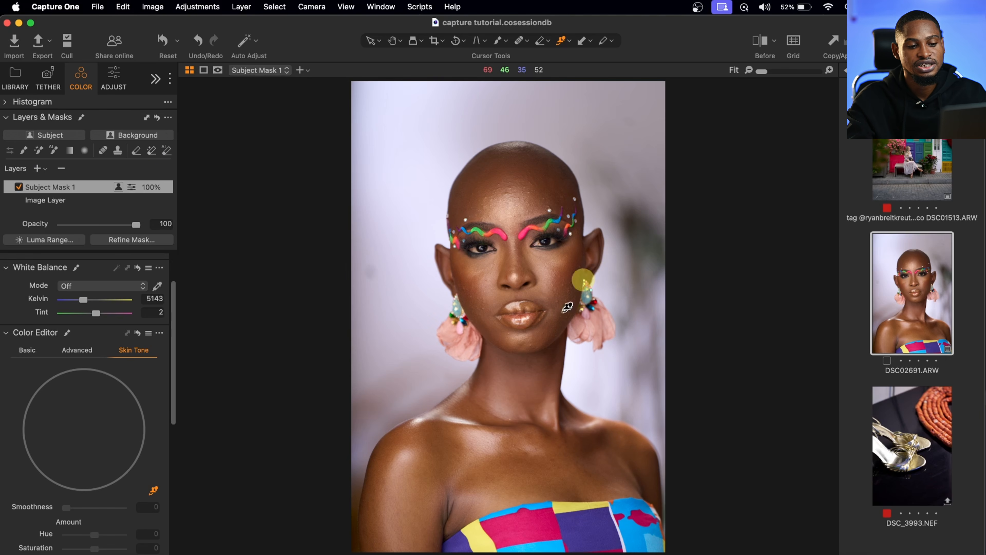
{"action": "left_click", "coordinate": [516, 458]}
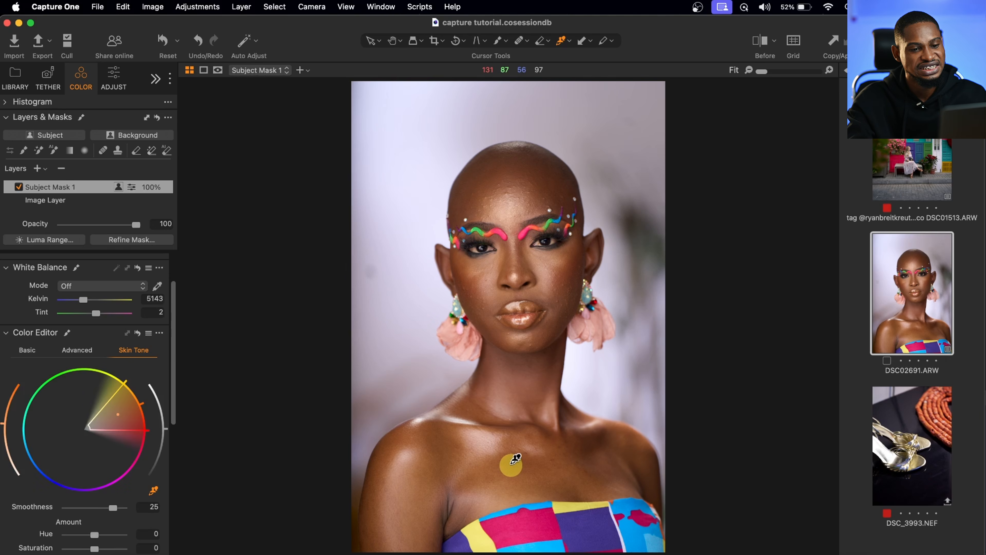
Step: Set the skin tone Uniformity to hue 65.6 and saturation 56.9 on Subject Mask 1
{"action": "scroll", "coordinate": [103, 490], "scroll_direction": "down", "scroll_amount": 10}
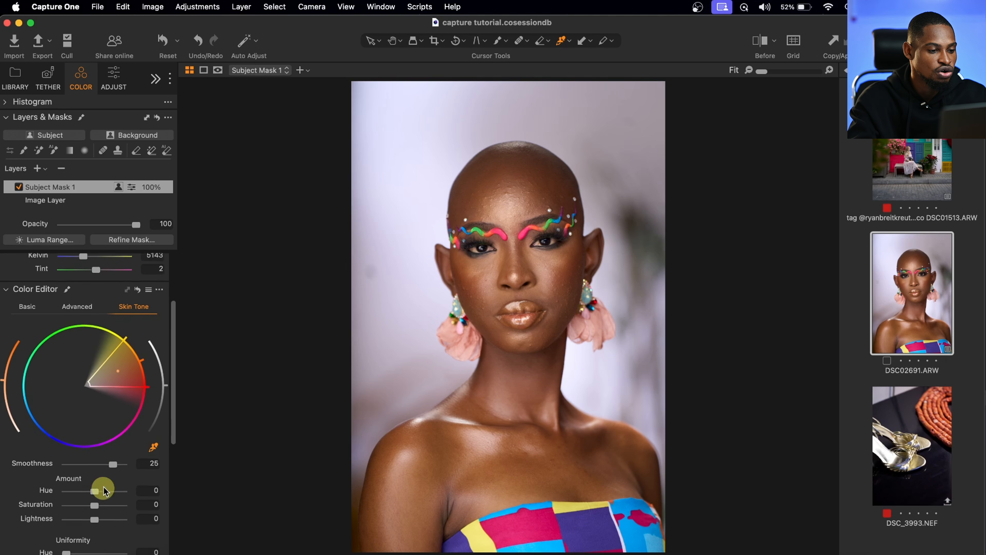
{"action": "scroll", "coordinate": [103, 491], "scroll_direction": "down", "scroll_amount": 2}
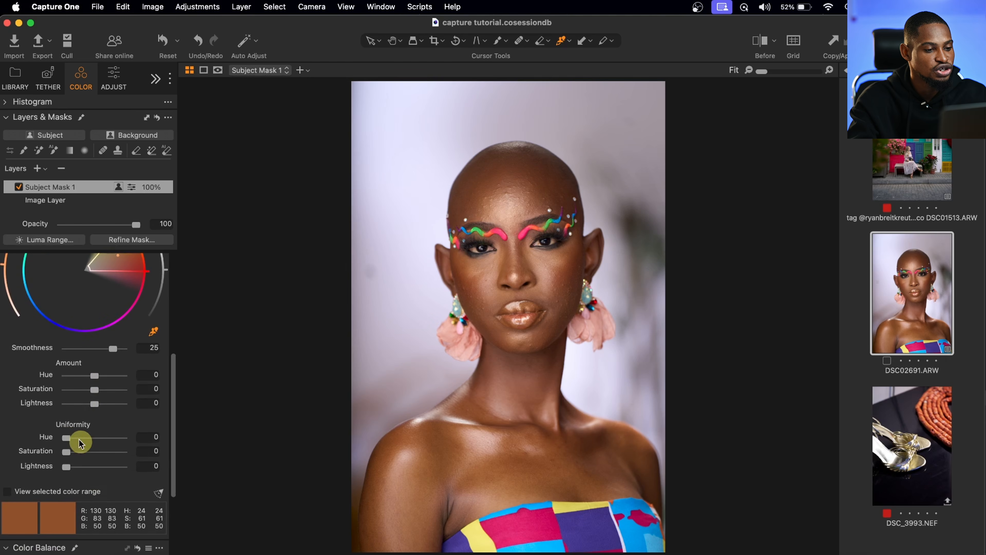
{"action": "left_click_drag", "start_coordinate": [70, 440], "coordinate": [18, 467]}
{"action": "left_click", "coordinate": [94, 441]}
{"action": "left_click_drag", "start_coordinate": [100, 440], "coordinate": [103, 441]}
{"action": "left_click", "coordinate": [96, 454]}
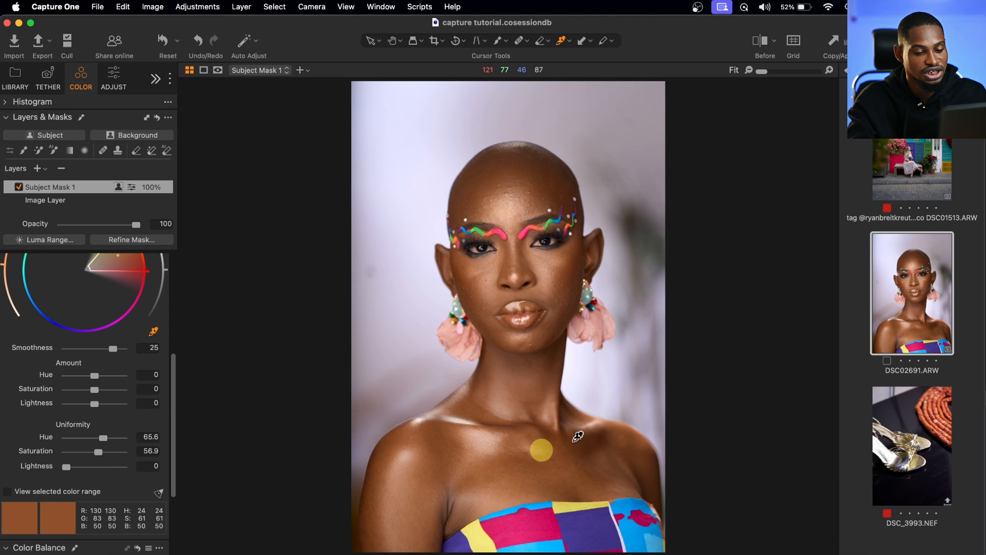
Step: Compare the portrait's skin up close with Subject Mask 1 switched off and on
{"action": "left_click", "coordinate": [18, 188]}
{"action": "scroll", "coordinate": [462, 413], "scroll_direction": "up", "scroll_amount": 5}
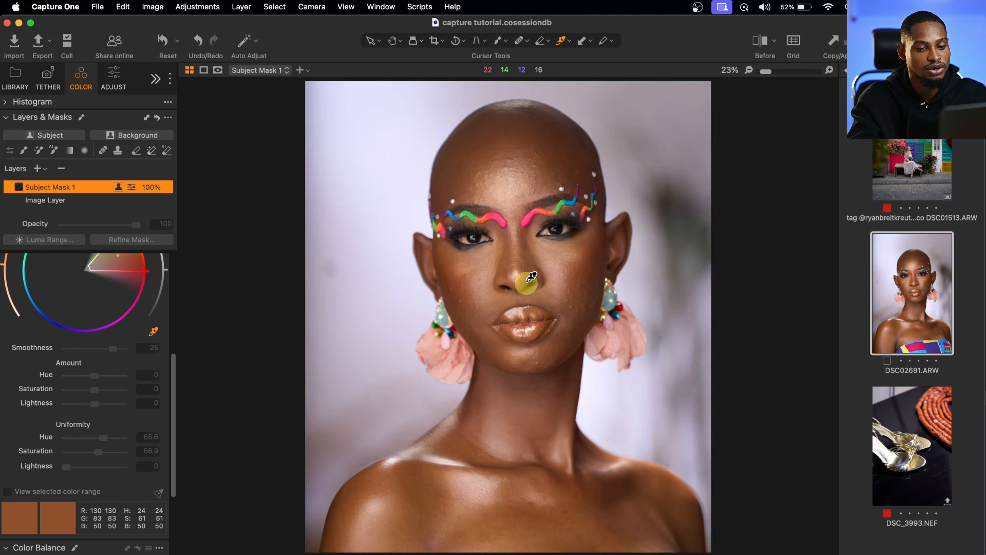
{"action": "scroll", "coordinate": [554, 422], "scroll_direction": "down", "scroll_amount": 3}
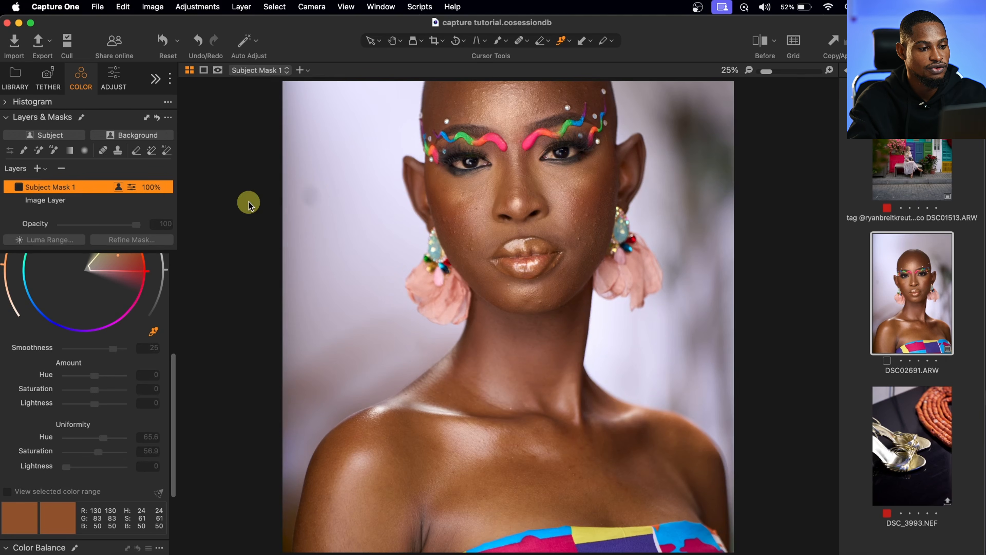
{"action": "left_click", "coordinate": [19, 188]}
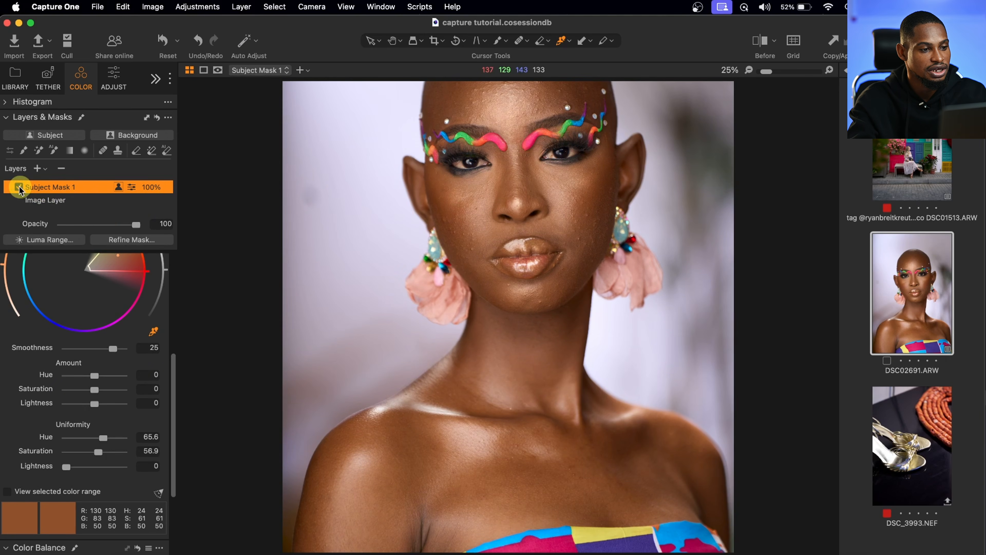
{"action": "left_click", "coordinate": [19, 187]}
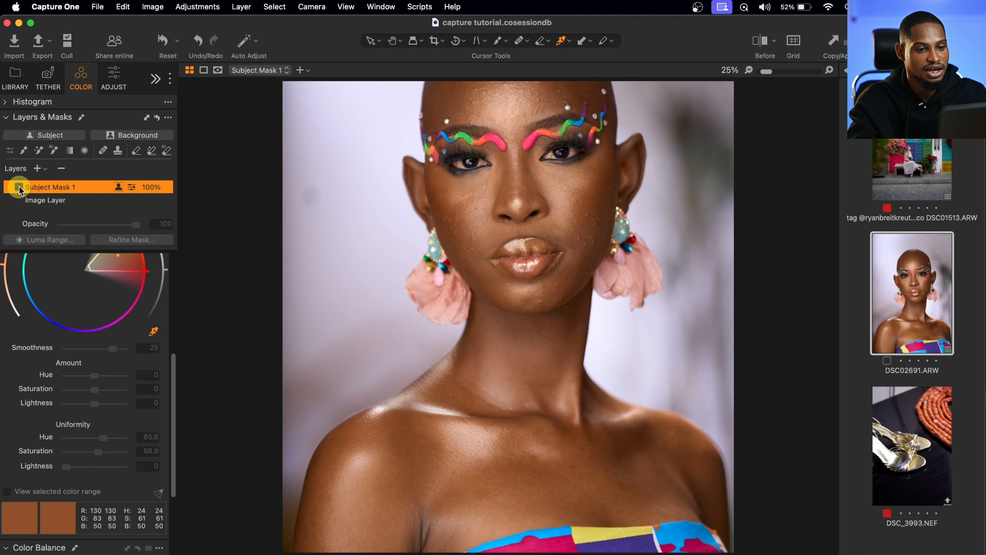
{"action": "left_click", "coordinate": [19, 188]}
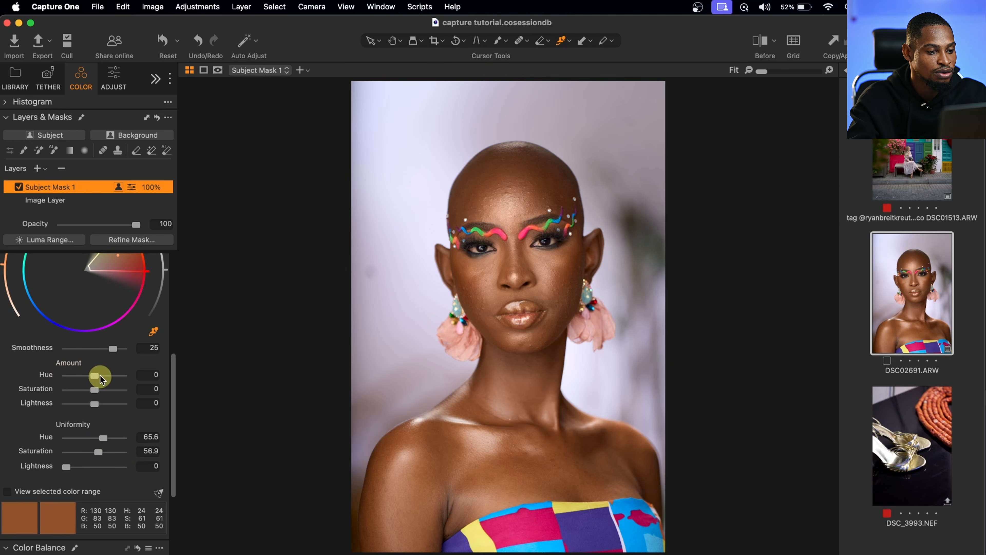
Step: Set the skin tone Amount to hue -2.1, saturation 1.8 and lightness -1.4, and compare the portrait with Subject Mask 1 off and on
{"action": "mouse_move", "coordinate": [96, 378]}
{"action": "left_mouse_down"}
{"action": "mouse_move", "coordinate": [73, 380]}
{"action": "mouse_move", "coordinate": [123, 382]}
{"action": "mouse_move", "coordinate": [67, 382]}
{"action": "mouse_move", "coordinate": [80, 382]}
{"action": "left_mouse_up"}
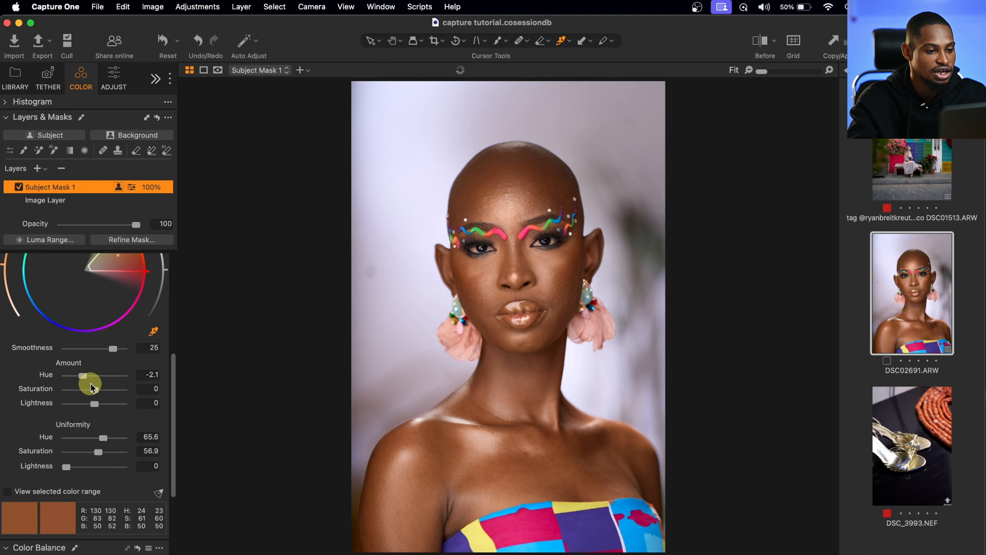
{"action": "left_click_drag", "start_coordinate": [95, 390], "coordinate": [123, 390]}
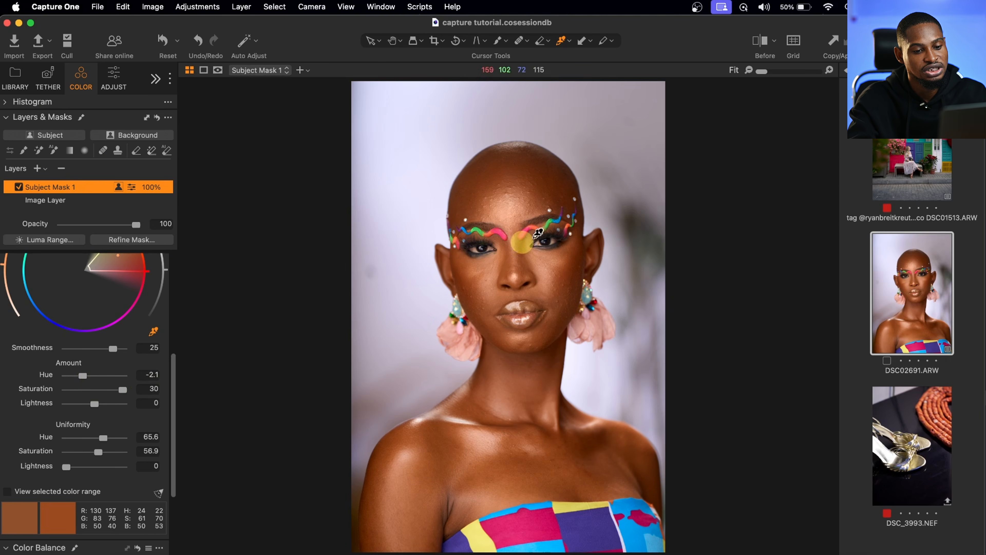
{"action": "left_click", "coordinate": [80, 375]}
{"action": "left_click", "coordinate": [123, 389]}
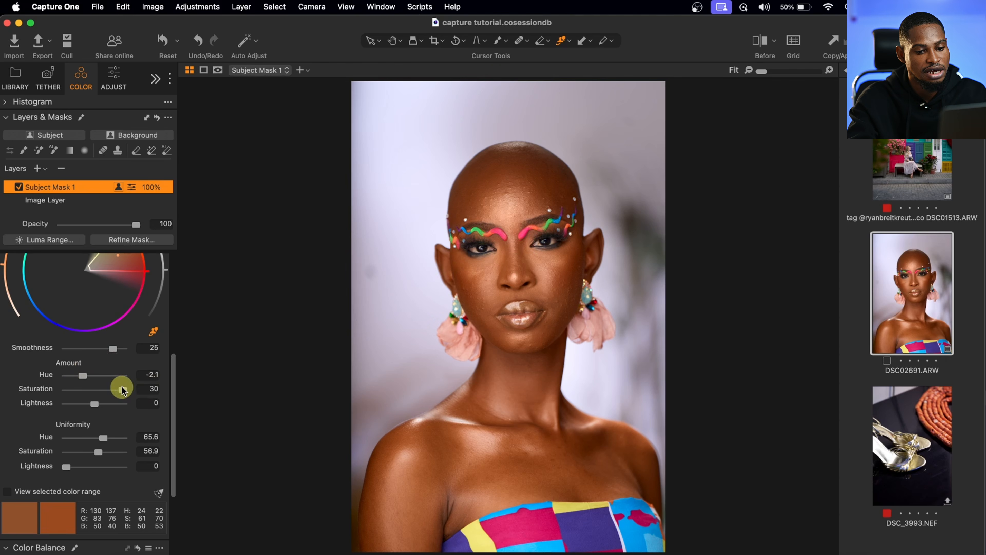
{"action": "left_click_drag", "start_coordinate": [121, 390], "coordinate": [95, 393]}
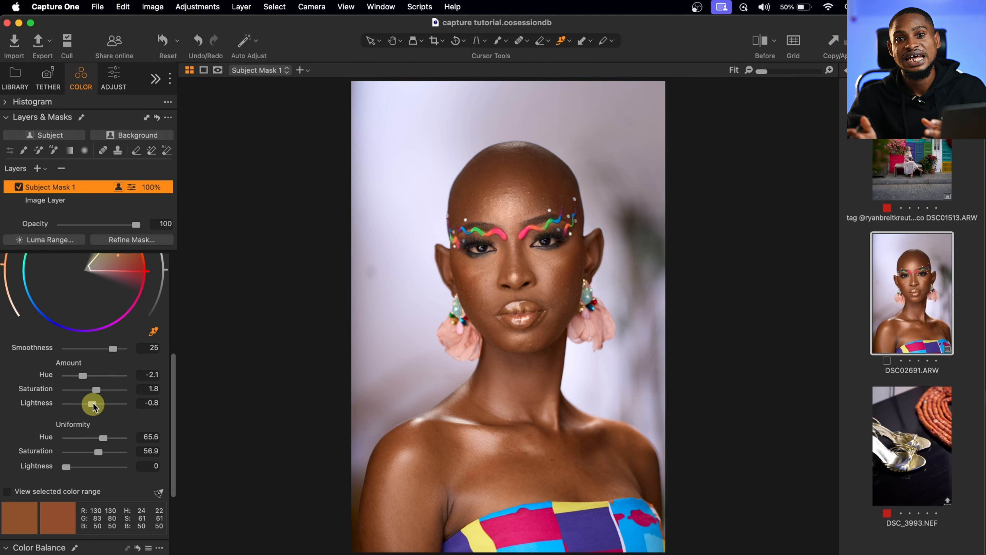
{"action": "left_click_drag", "start_coordinate": [93, 406], "coordinate": [91, 406]}
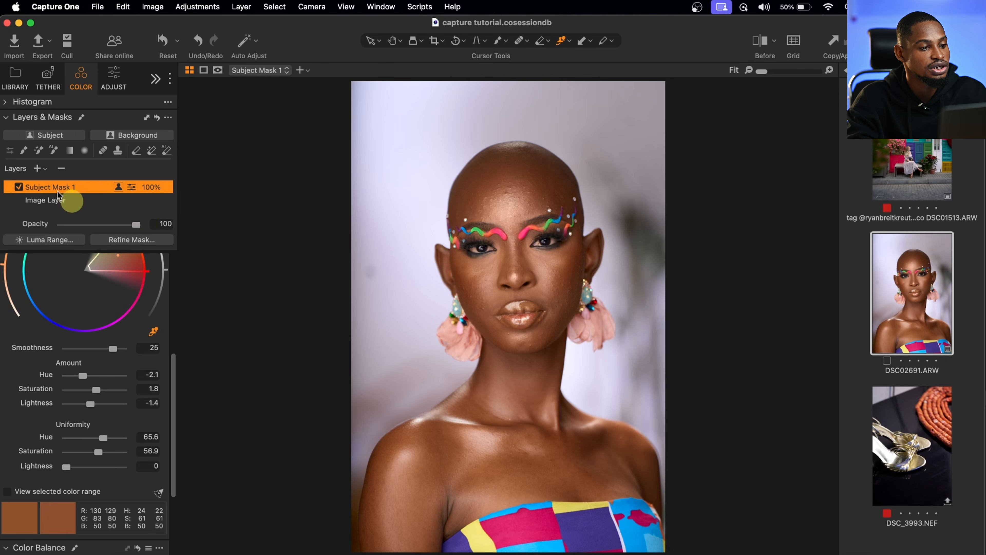
{"action": "left_click", "coordinate": [18, 188]}
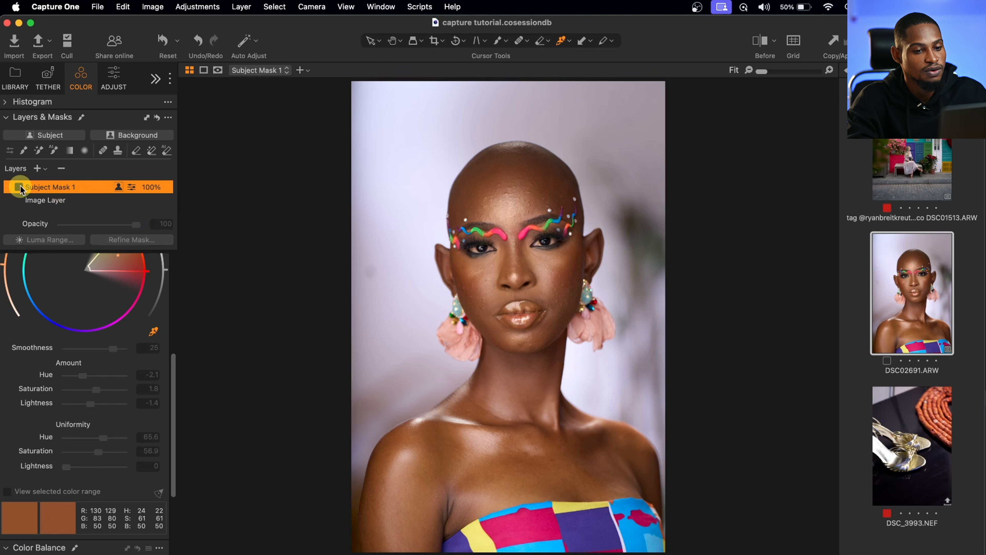
{"action": "left_click", "coordinate": [18, 188]}
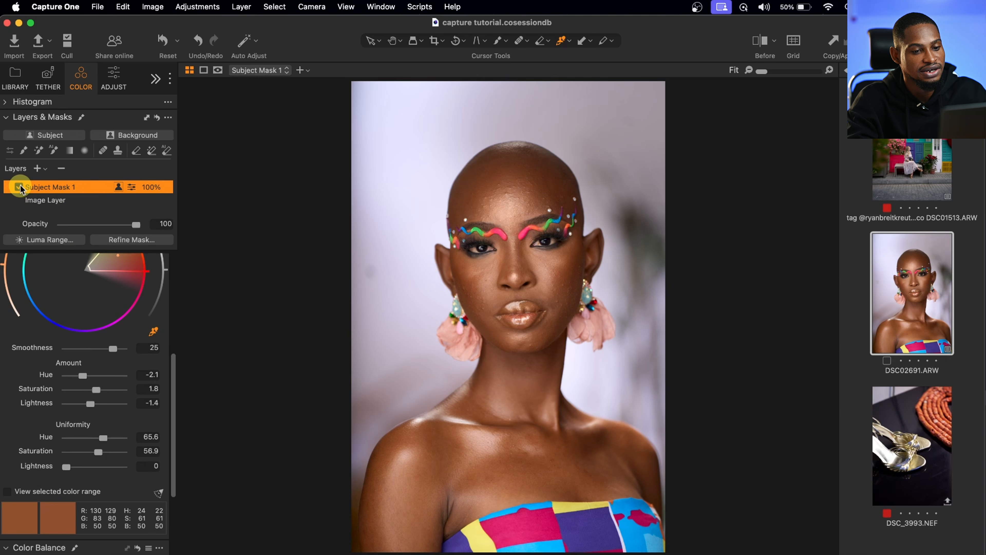
Step: Compare the portrait with Subject Mask 1 off and on, and lower the layer's opacity to 75
{"action": "left_click", "coordinate": [19, 187]}
{"action": "left_click", "coordinate": [18, 187]}
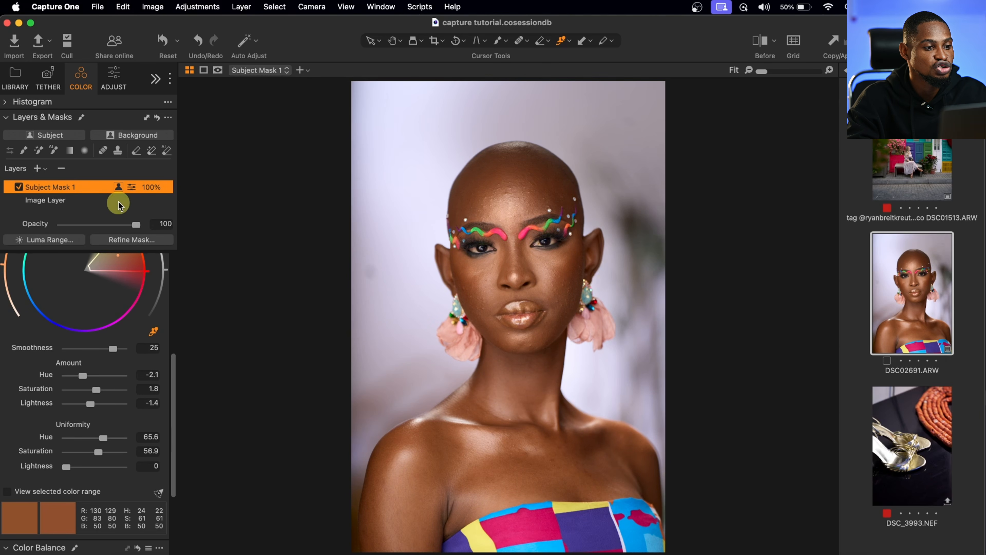
{"action": "mouse_move", "coordinate": [135, 224]}
{"action": "left_mouse_down"}
{"action": "mouse_move", "coordinate": [106, 226]}
{"action": "mouse_move", "coordinate": [117, 228]}
{"action": "left_mouse_up"}
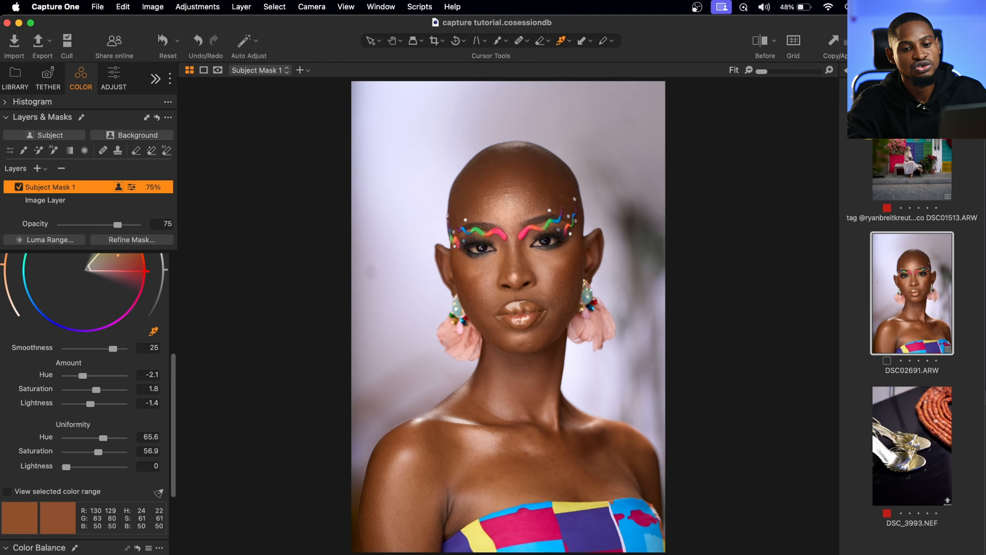
Step: Open the street photo DSC01513.ARW and add a new filled adjustment layer to it
{"action": "left_click", "coordinate": [871, 139]}
{"action": "left_click", "coordinate": [926, 142]}
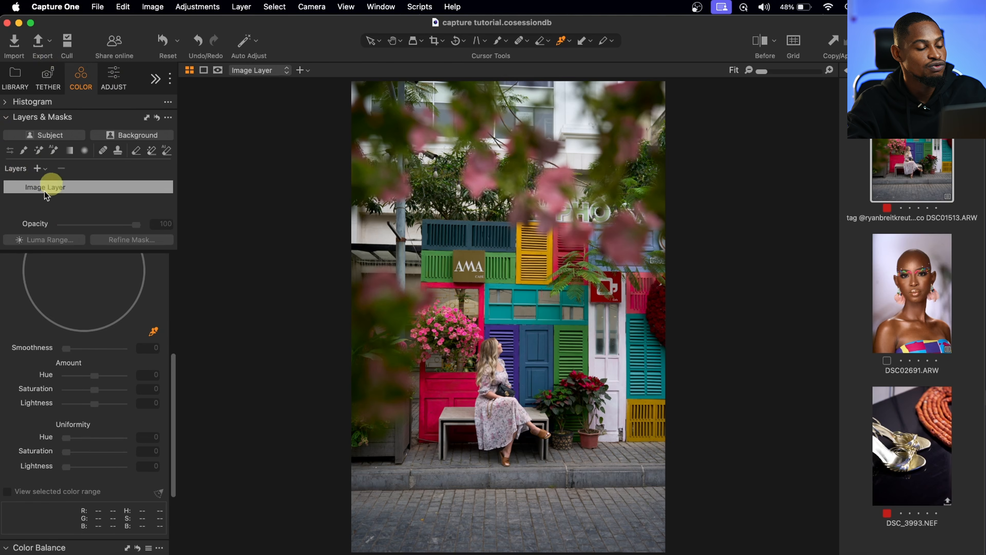
{"action": "left_click", "coordinate": [45, 169]}
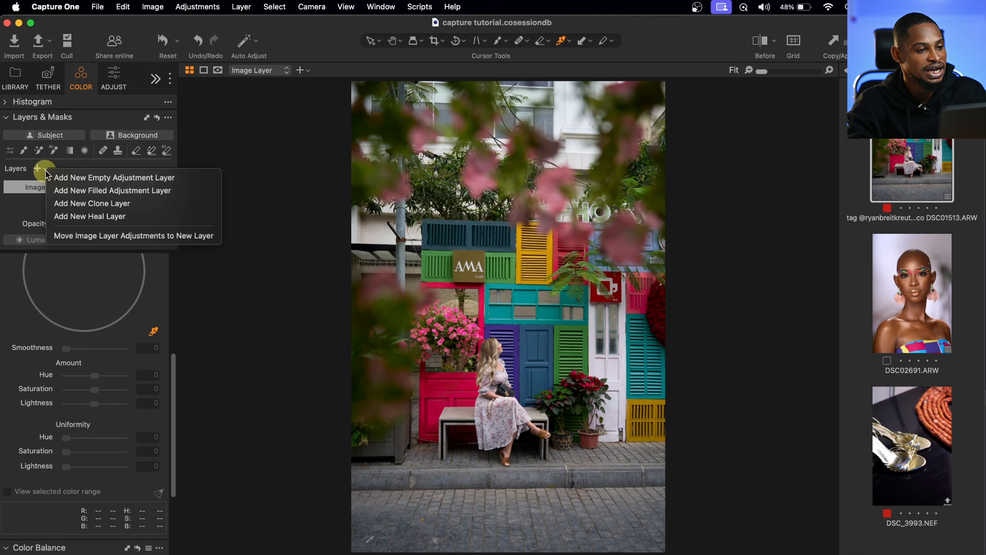
{"action": "left_click", "coordinate": [108, 191]}
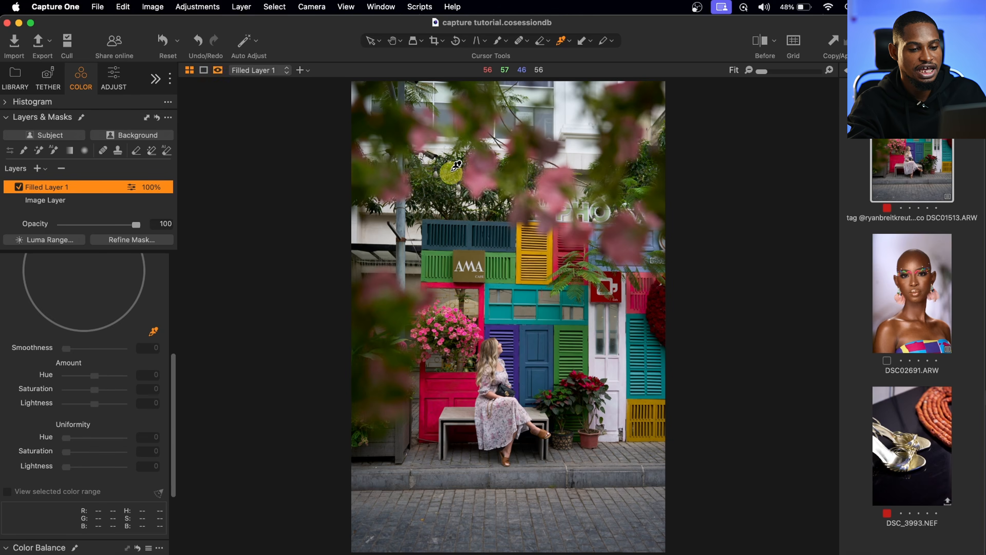
Step: Check the filled layer's mask coverage with the overlay and try lowering its exposure
{"action": "key", "text": "m"}
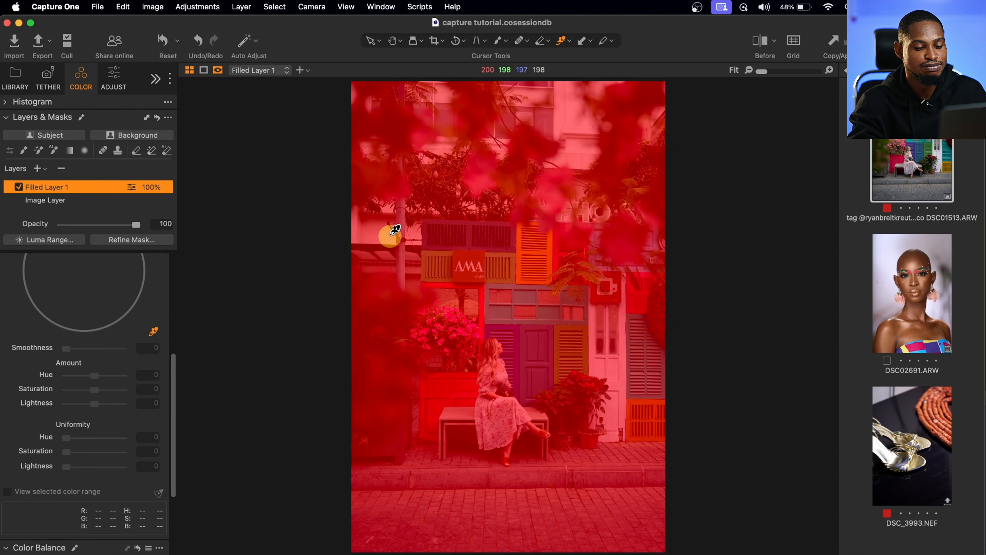
{"action": "key", "text": "m"}
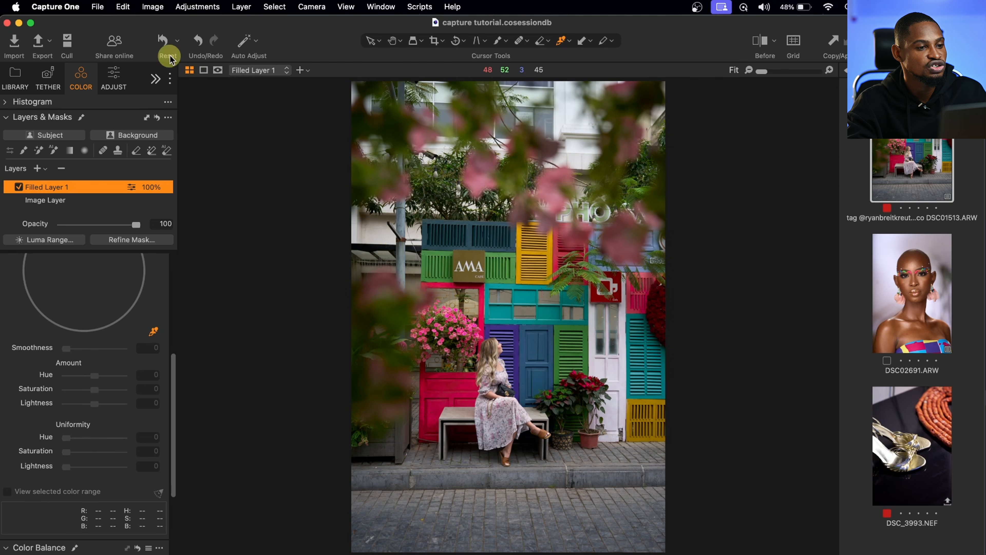
{"action": "left_click", "coordinate": [112, 78]}
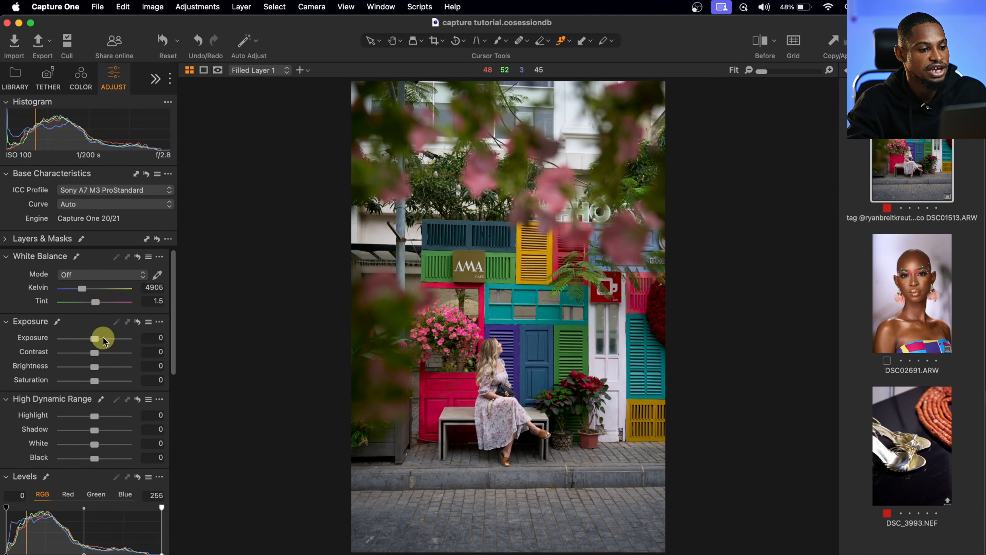
{"action": "left_click_drag", "start_coordinate": [95, 342], "coordinate": [87, 341]}
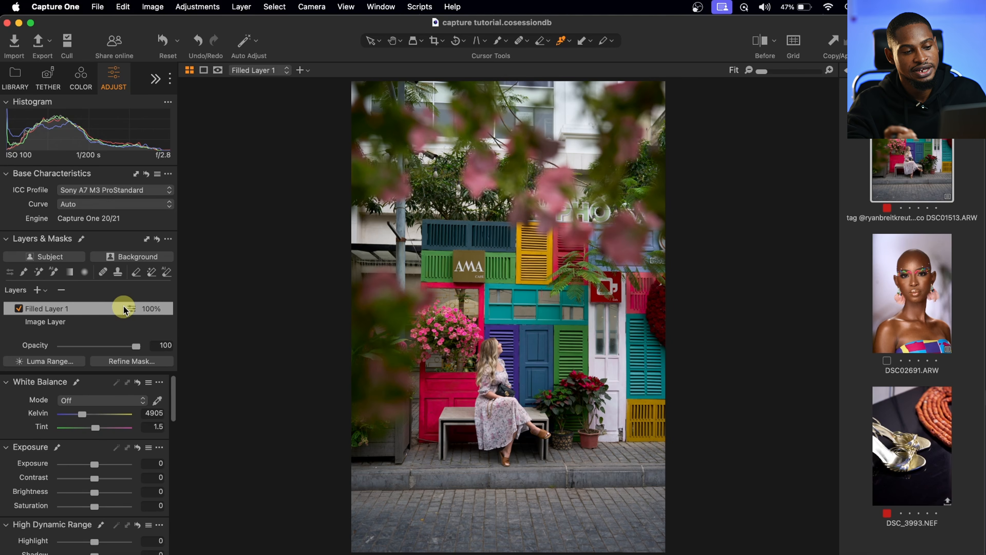
Step: Add a new empty adjustment layer and paint its mask over the street and curb with an enlarged brush
{"action": "left_click", "coordinate": [45, 291]}
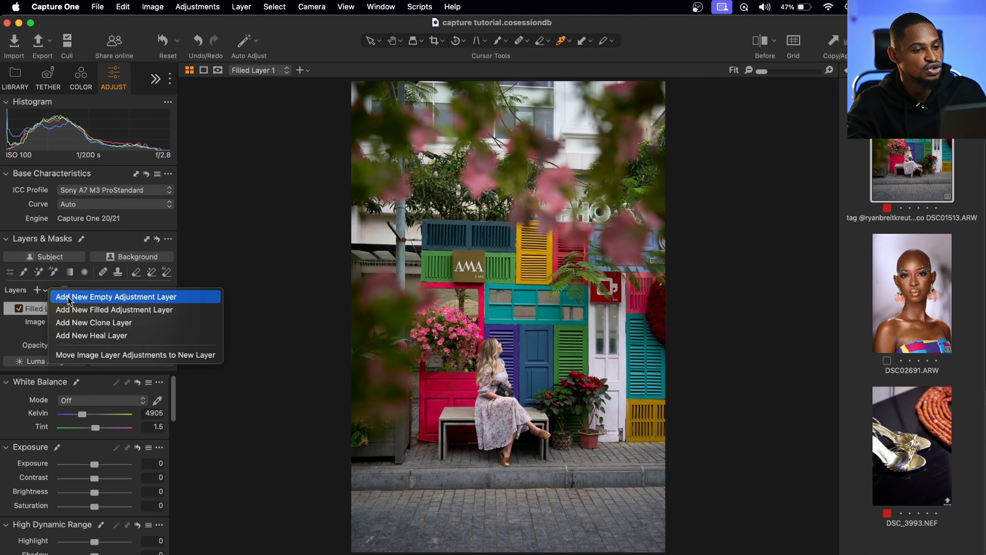
{"action": "left_click", "coordinate": [127, 296]}
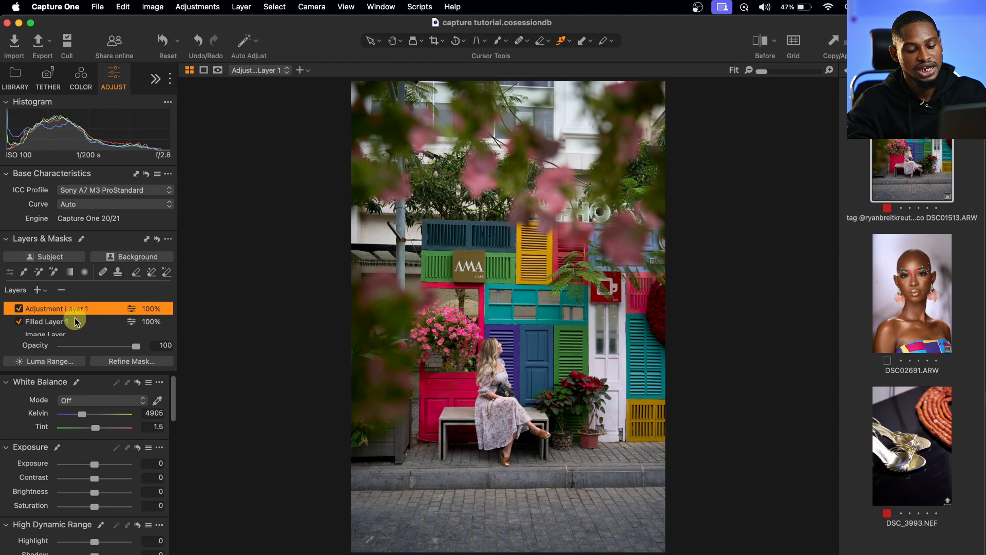
{"action": "key", "text": "m"}
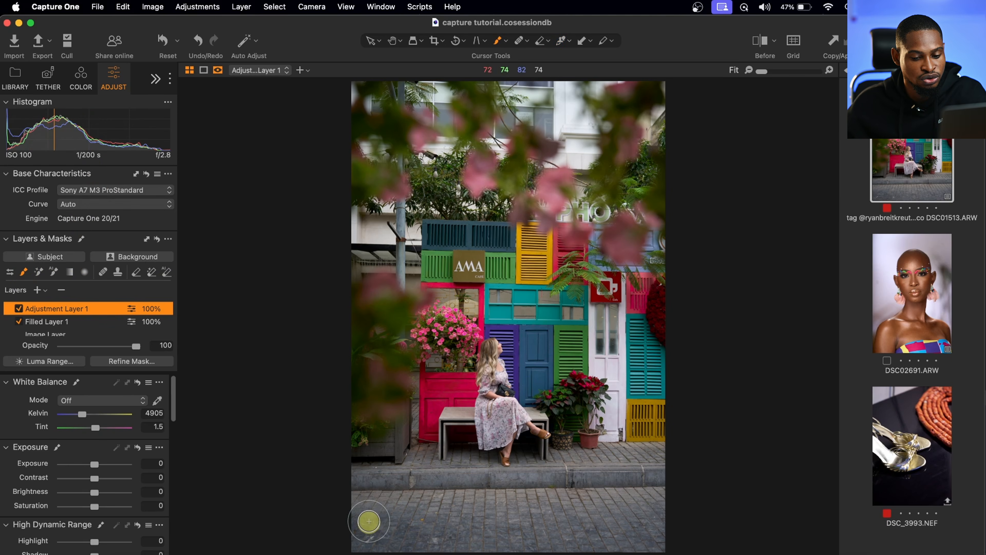
{"action": "key", "text": "]"}
{"action": "key", "text": "]"}
{"action": "key", "text": "]"}
{"action": "key", "text": "]"}
{"action": "key", "text": "]"}
{"action": "key", "text": "]"}
{"action": "key", "text": "]"}
{"action": "key", "text": "]"}
{"action": "key", "text": "]"}
{"action": "key", "text": "]"}
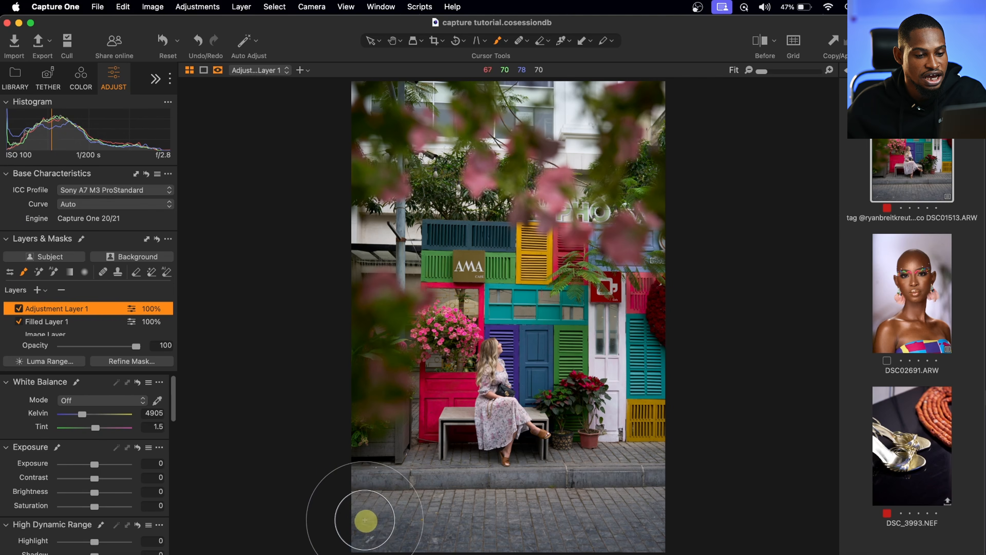
{"action": "mouse_move", "coordinate": [365, 520]}
{"action": "left_mouse_down"}
{"action": "mouse_move", "coordinate": [638, 511]}
{"action": "mouse_move", "coordinate": [335, 542]}
{"action": "mouse_move", "coordinate": [381, 513]}
{"action": "mouse_move", "coordinate": [672, 511]}
{"action": "mouse_move", "coordinate": [679, 527]}
{"action": "mouse_move", "coordinate": [324, 522]}
{"action": "mouse_move", "coordinate": [577, 524]}
{"action": "mouse_move", "coordinate": [423, 502]}
{"action": "left_mouse_up"}
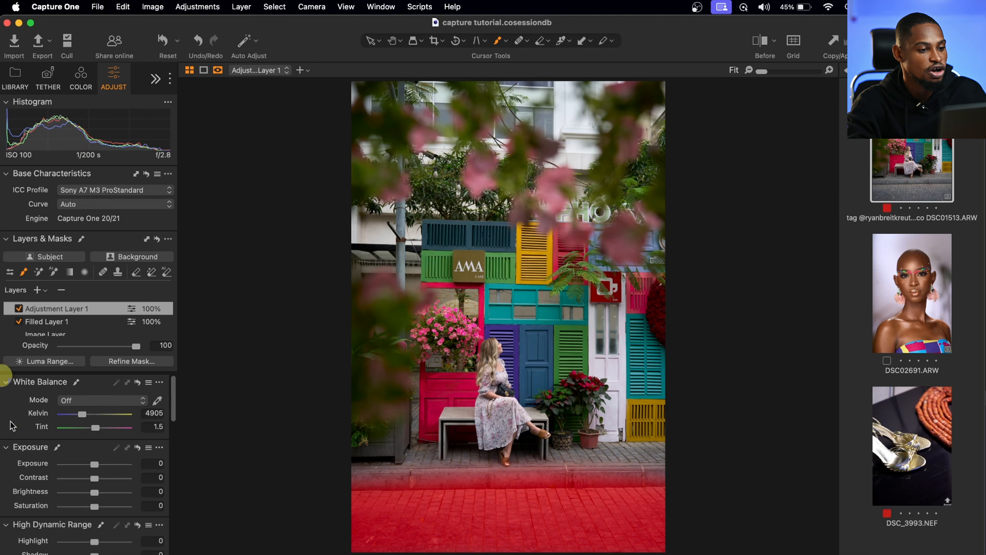
Step: Set the street layer's exposure to -1.64 and rename the layer as darken
{"action": "left_click_drag", "start_coordinate": [95, 464], "coordinate": [82, 464]}
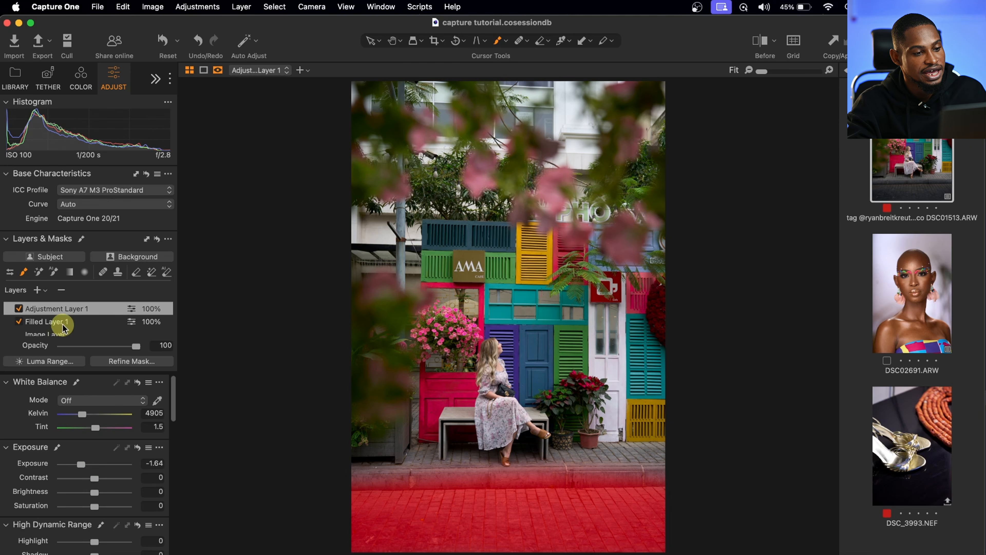
{"action": "double_click", "coordinate": [58, 307]}
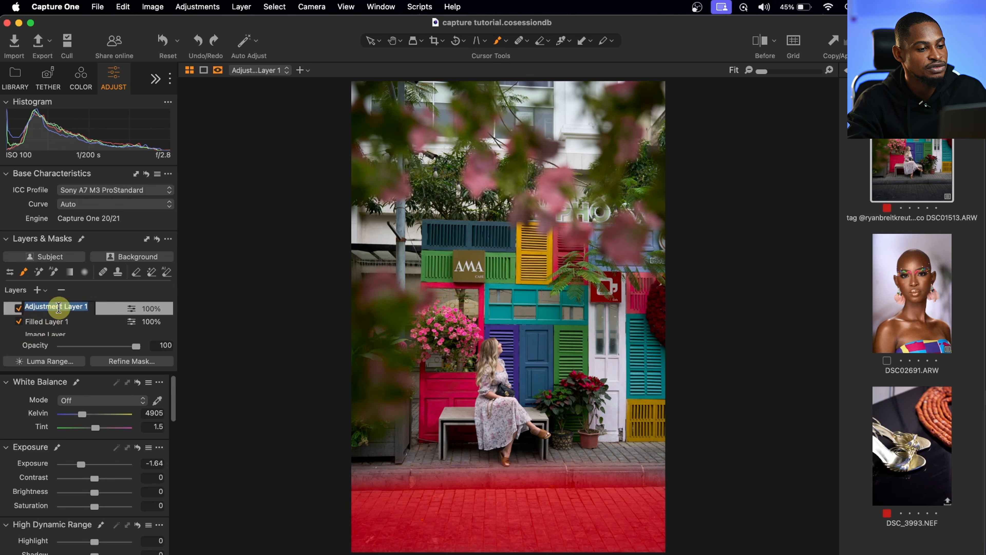
{"action": "key", "text": "Return"}
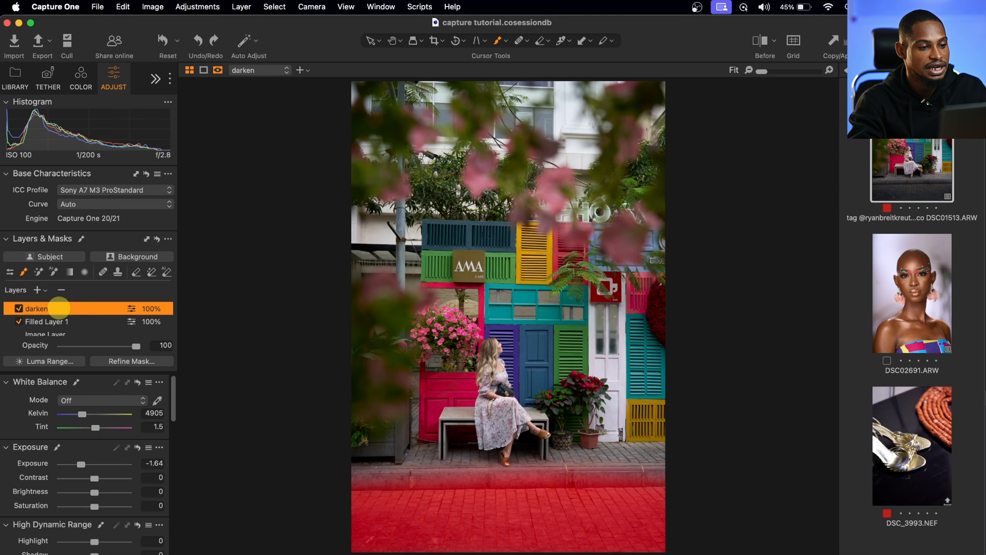
Step: Add another empty adjustment layer and paint its mask over the blossoms and foliage in the upper part of the photo
{"action": "left_click", "coordinate": [46, 291]}
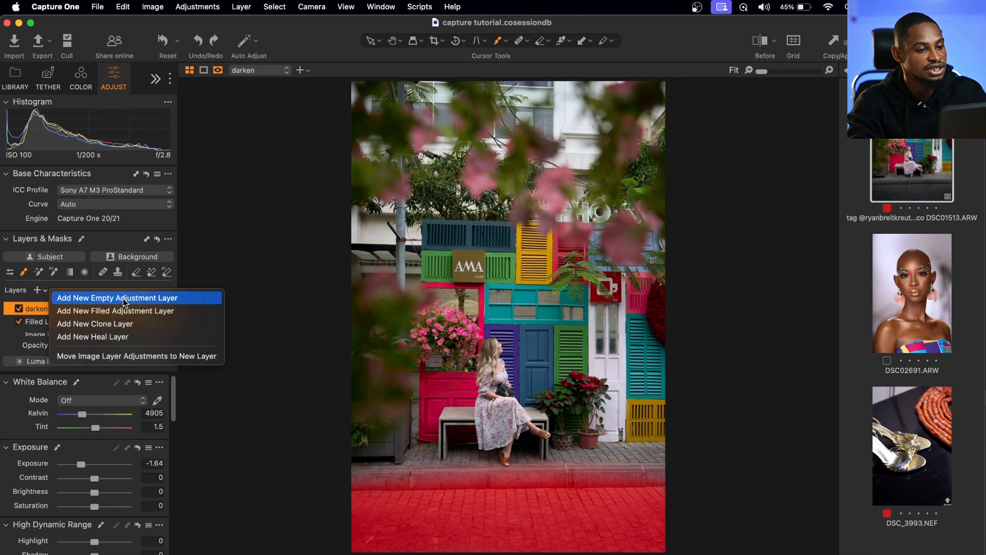
{"action": "left_click", "coordinate": [132, 299]}
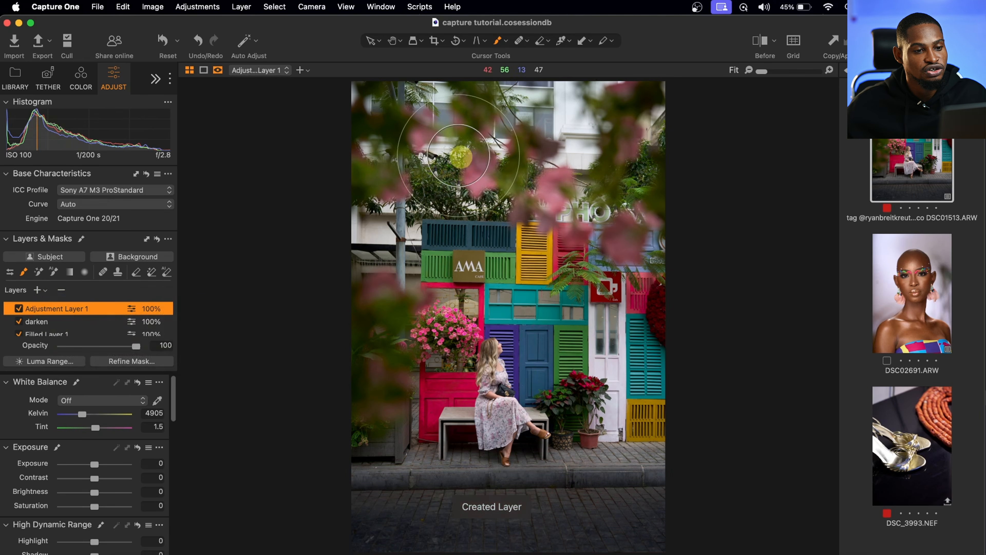
{"action": "mouse_move", "coordinate": [457, 117]}
{"action": "left_mouse_down"}
{"action": "mouse_move", "coordinate": [661, 165]}
{"action": "mouse_move", "coordinate": [374, 132]}
{"action": "mouse_move", "coordinate": [616, 192]}
{"action": "mouse_move", "coordinate": [525, 141]}
{"action": "left_mouse_up"}
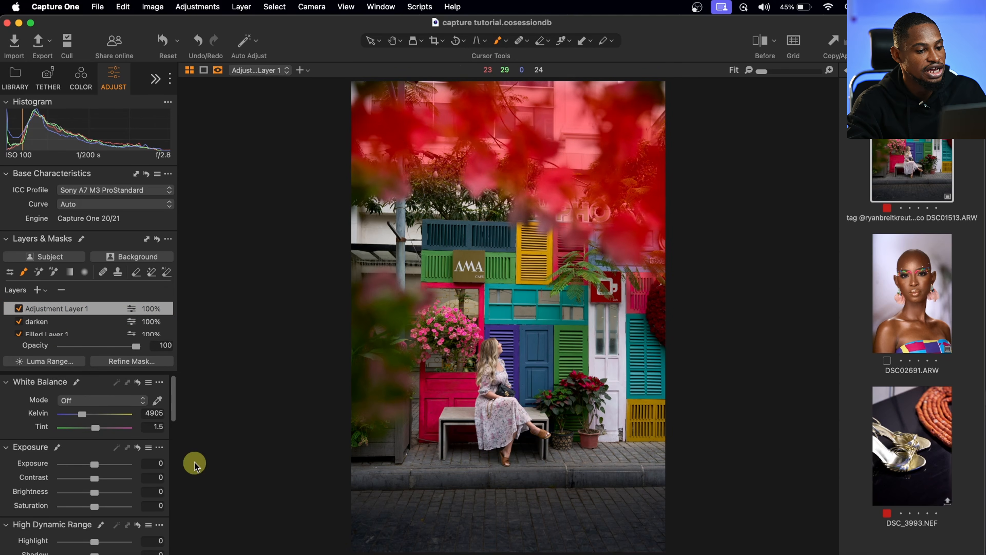
Step: Set the foliage layer's exposure to 1.24, rename the layer as brigten and keep its opacity at 100
{"action": "left_click_drag", "start_coordinate": [102, 468], "coordinate": [106, 466]}
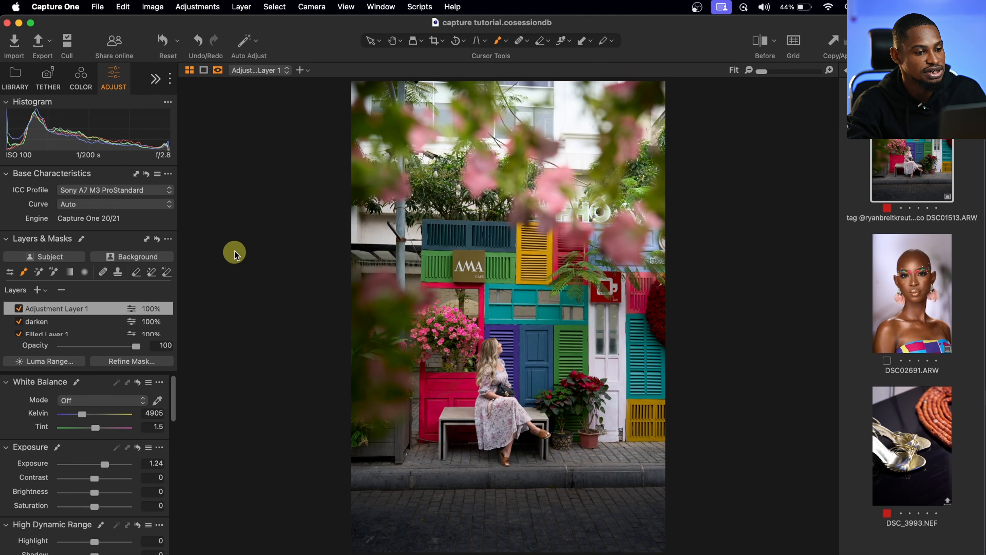
{"action": "key", "text": "m"}
{"action": "double_click", "coordinate": [54, 309]}
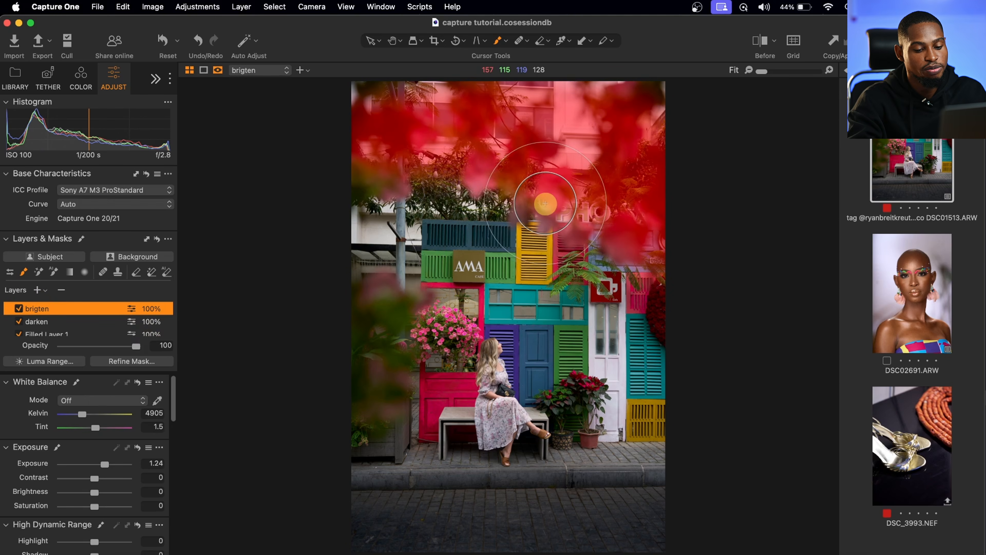
{"action": "key", "text": "m"}
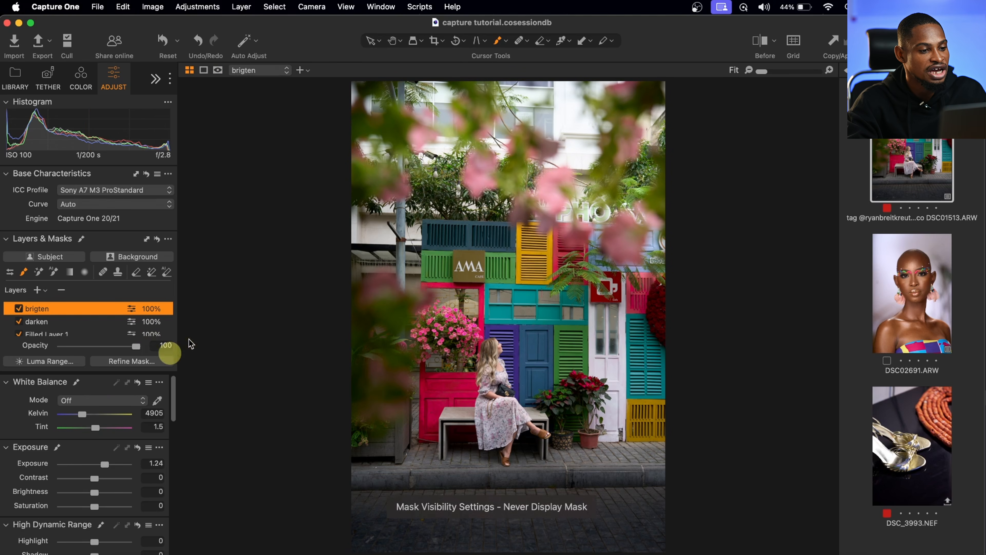
{"action": "mouse_move", "coordinate": [135, 347]}
{"action": "left_mouse_down"}
{"action": "mouse_move", "coordinate": [95, 349]}
{"action": "mouse_move", "coordinate": [138, 348]}
{"action": "left_mouse_up"}
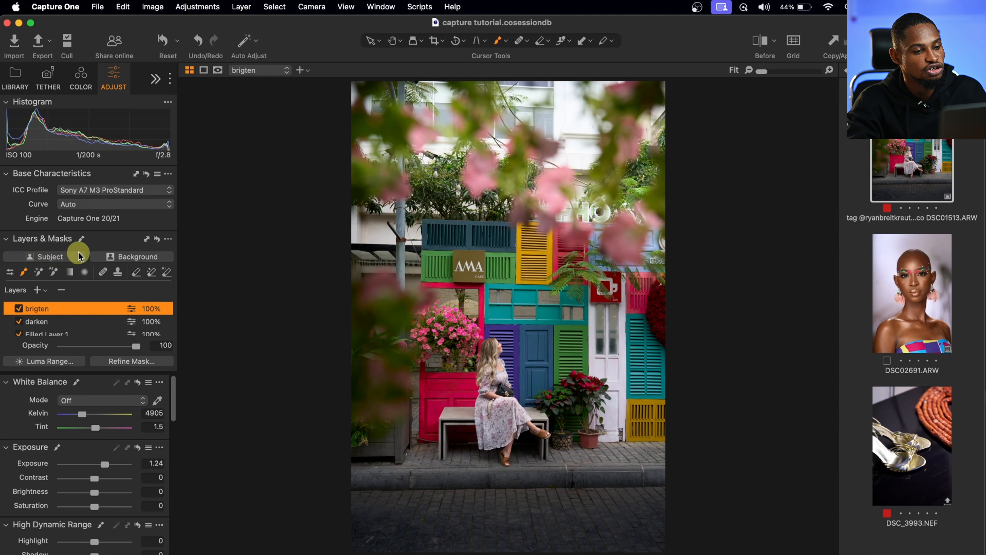
Step: Create an automatic subject mask of the seated woman and set its exposure to 0.33
{"action": "left_click", "coordinate": [67, 258]}
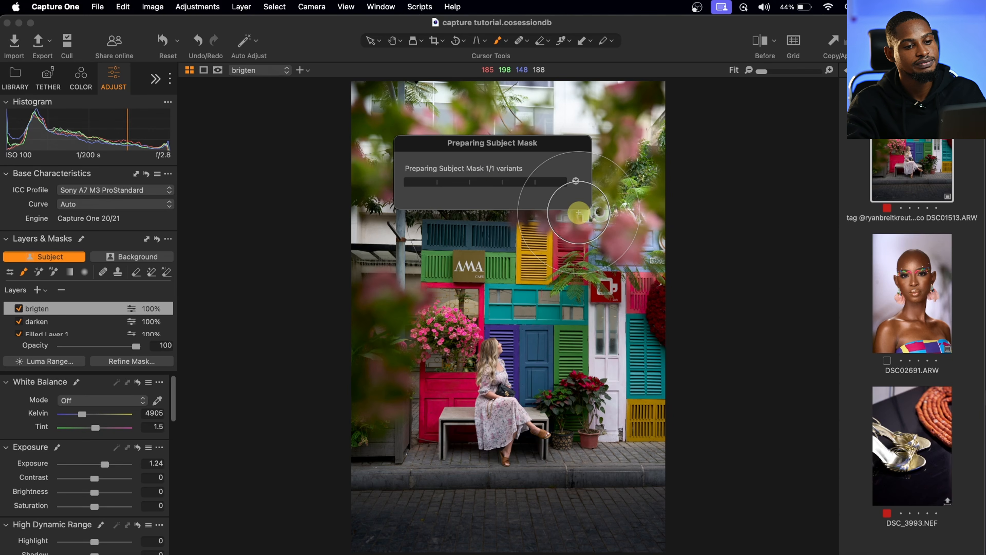
{"action": "key", "text": "m"}
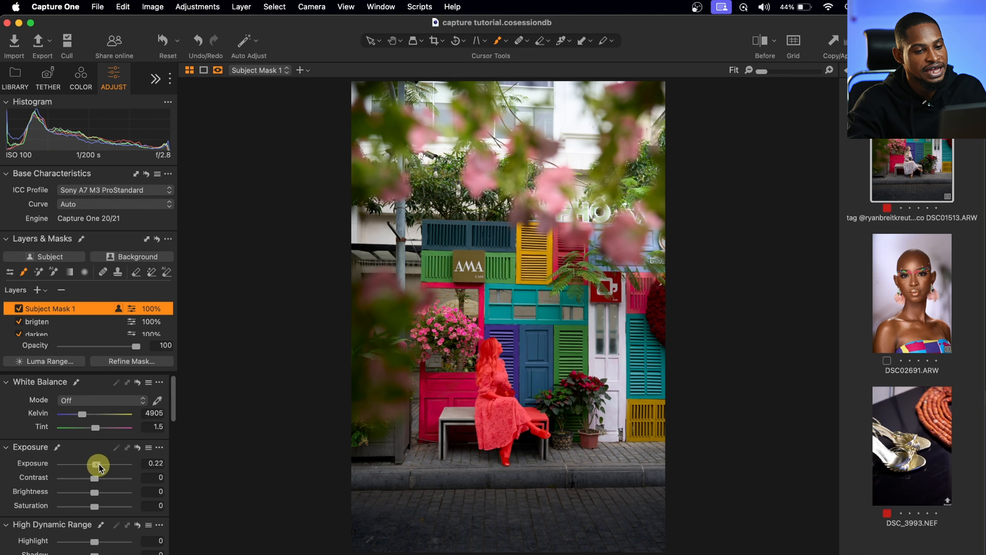
{"action": "left_click_drag", "start_coordinate": [100, 468], "coordinate": [106, 468]}
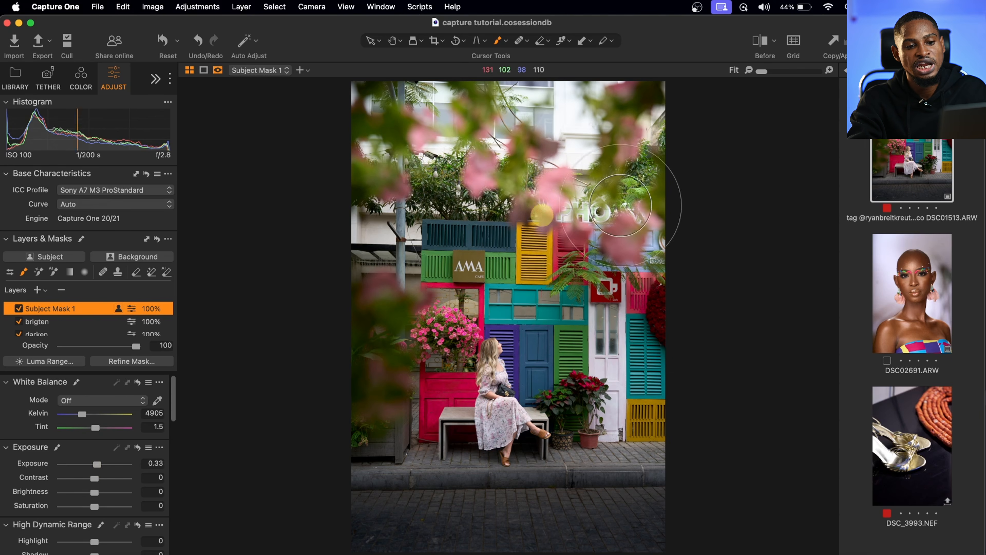
Step: Create an automatic background mask and set its exposure to -0.65
{"action": "left_click", "coordinate": [135, 255]}
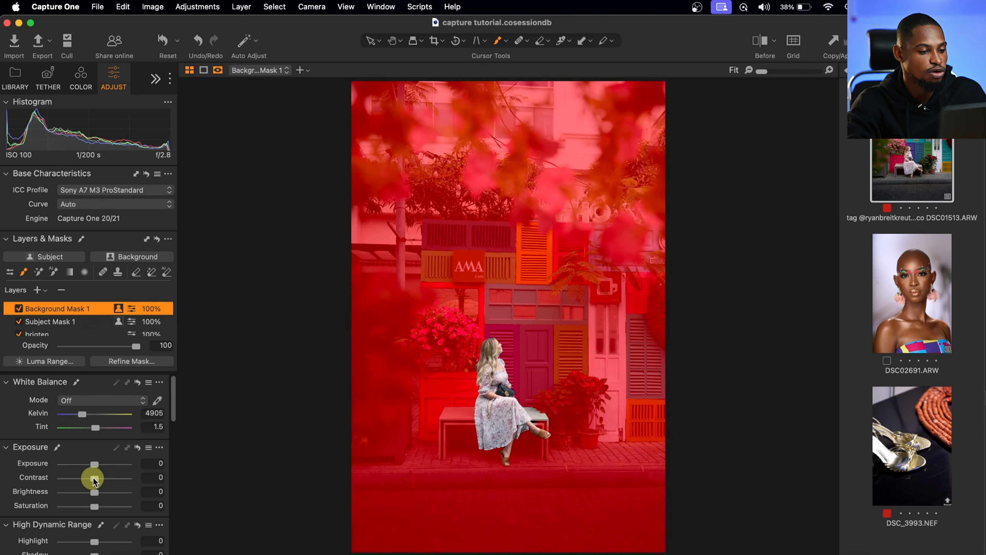
{"action": "left_click_drag", "start_coordinate": [96, 467], "coordinate": [90, 464]}
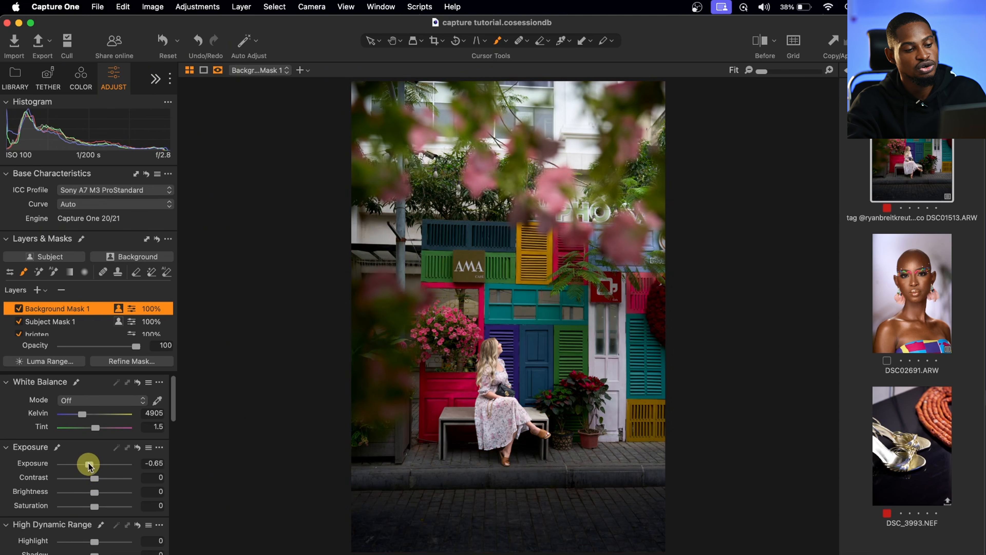
{"action": "scroll", "coordinate": [81, 532], "scroll_direction": "down", "scroll_amount": 8}
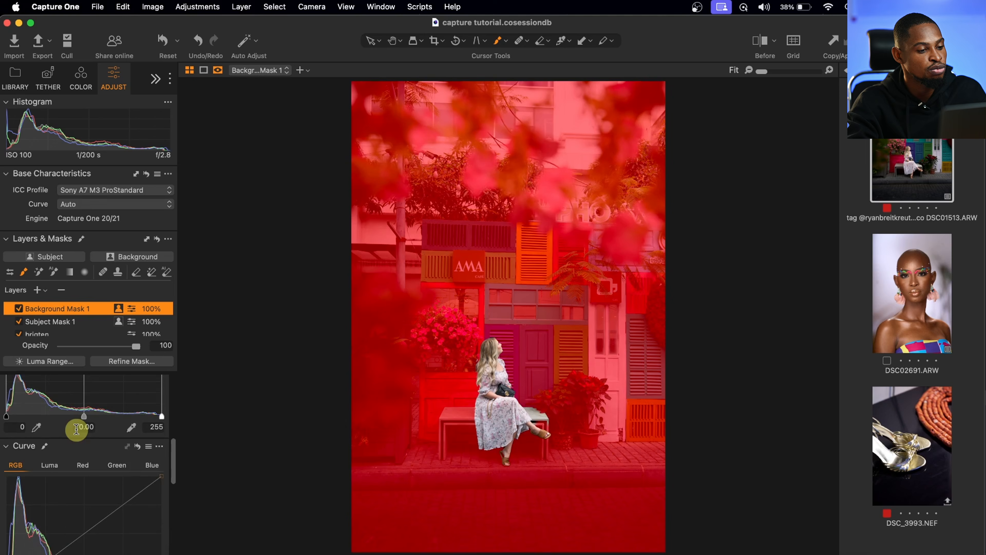
{"action": "scroll", "coordinate": [85, 404], "scroll_direction": "up", "scroll_amount": 10}
{"action": "scroll", "coordinate": [90, 389], "scroll_direction": "down", "scroll_amount": 1}
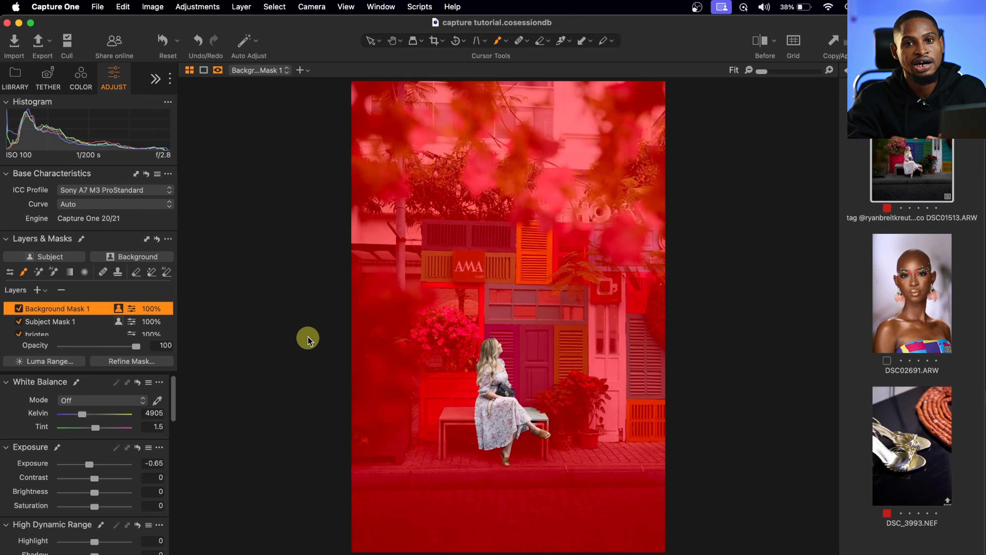
Step: Add a new empty adjustment layer and copy its mask from Subject Mask 1
{"action": "left_click", "coordinate": [41, 290]}
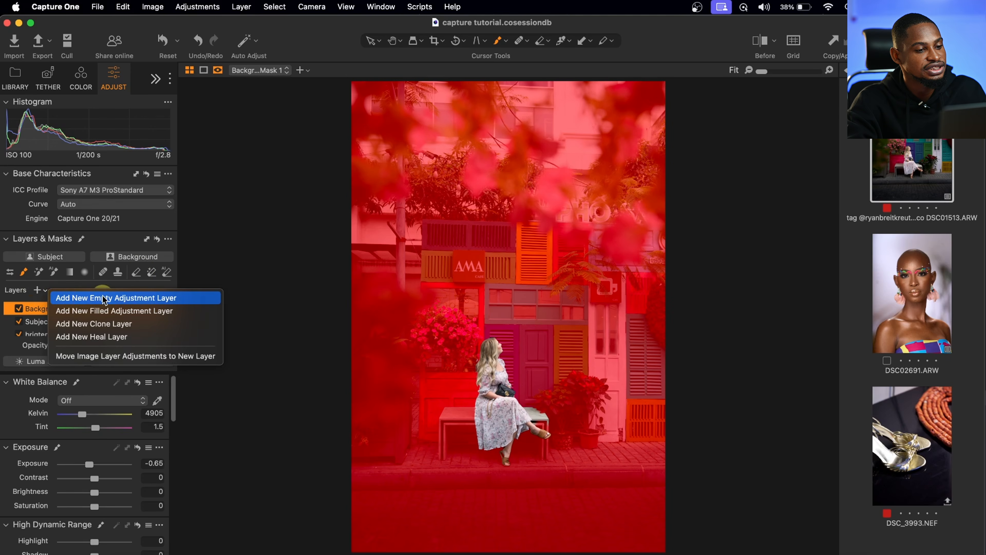
{"action": "left_click", "coordinate": [140, 298]}
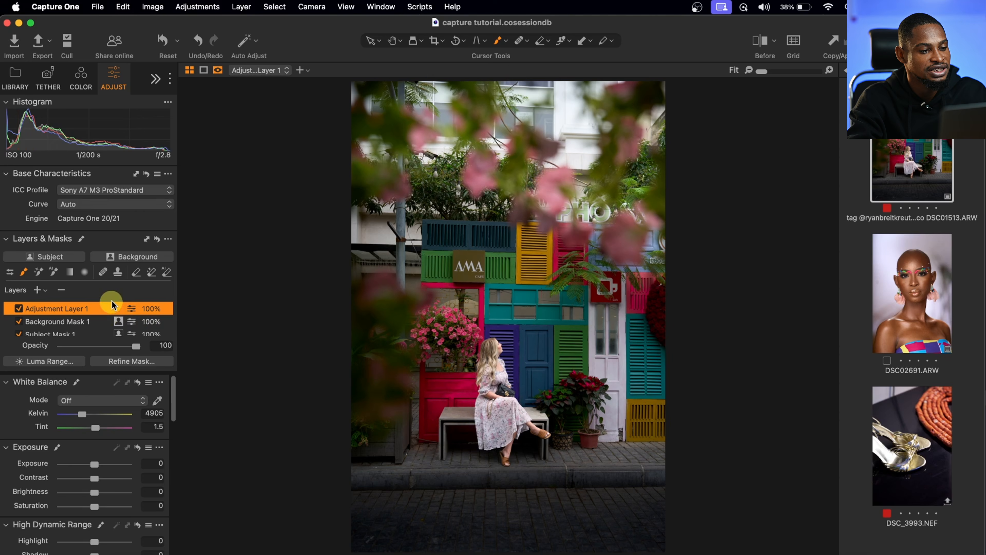
{"action": "right_click", "coordinate": [108, 307]}
{"action": "mouse_move", "coordinate": [188, 405]}
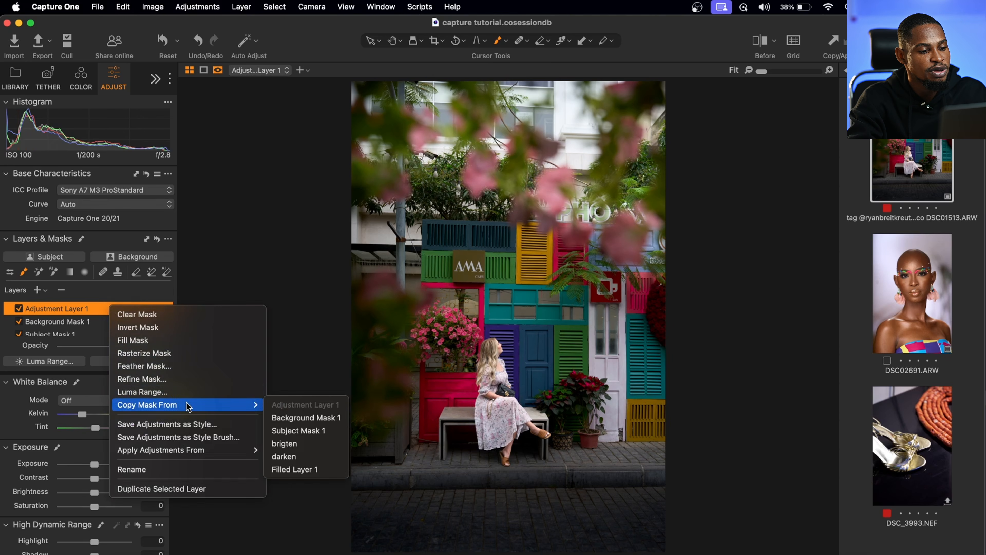
{"action": "left_click", "coordinate": [306, 430]}
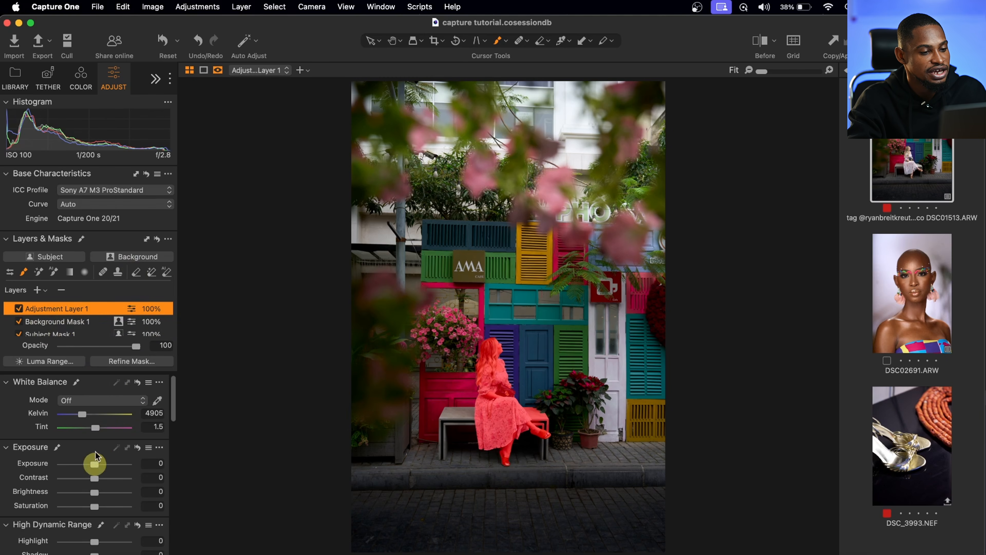
Step: Set the white balance of the seated woman's copied-mask layer to 5253 Kelvin
{"action": "left_click_drag", "start_coordinate": [84, 414], "coordinate": [84, 414]}
Step: Add an empty adjustment layer, copy its mask from Background Mask 1 and set its exposure to -0.48
{"action": "left_click", "coordinate": [43, 290]}
{"action": "left_click", "coordinate": [112, 299]}
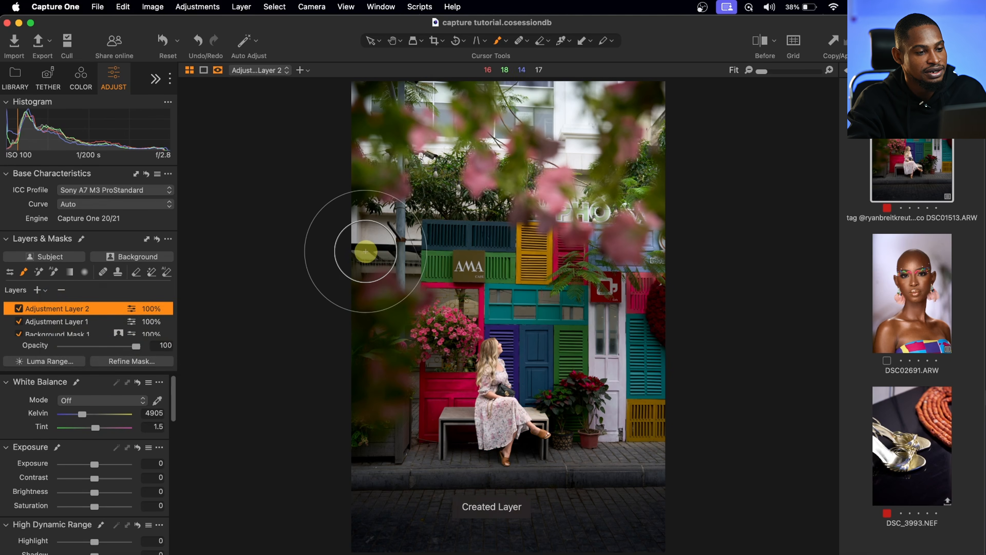
{"action": "right_click", "coordinate": [107, 309]}
{"action": "mouse_move", "coordinate": [161, 411]}
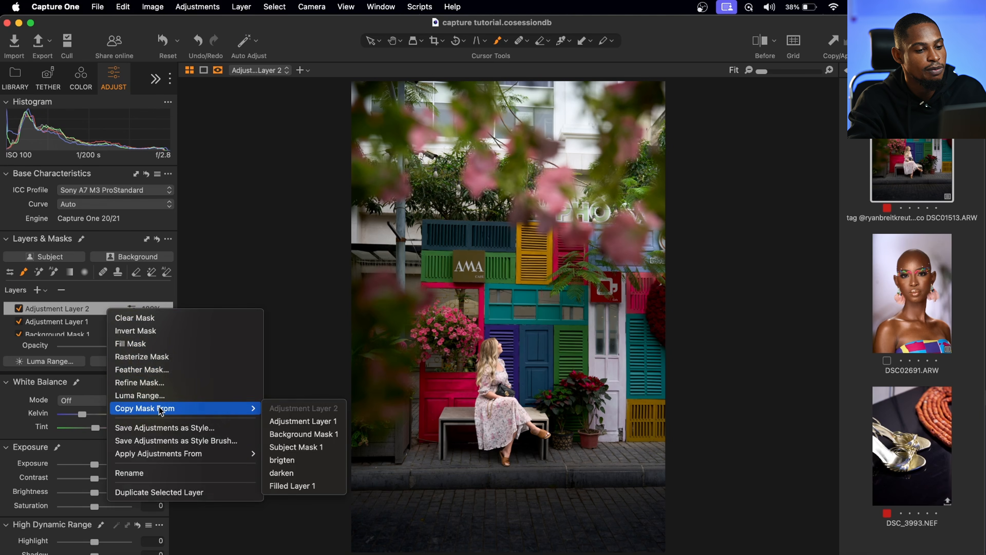
{"action": "left_click", "coordinate": [315, 437]}
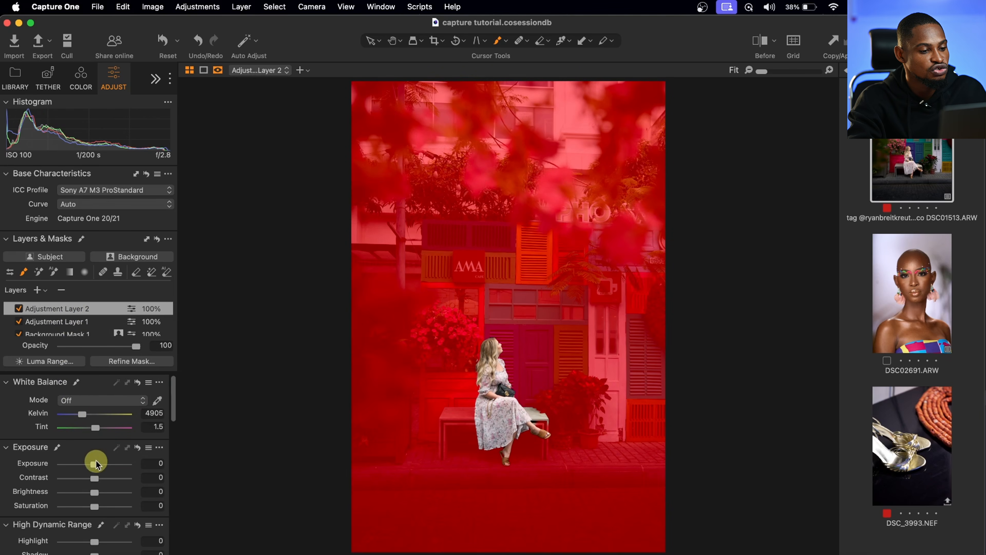
{"action": "mouse_move", "coordinate": [94, 465]}
{"action": "left_mouse_down"}
{"action": "mouse_move", "coordinate": [79, 465]}
{"action": "mouse_move", "coordinate": [97, 469]}
{"action": "mouse_move", "coordinate": [88, 467]}
{"action": "left_mouse_up"}
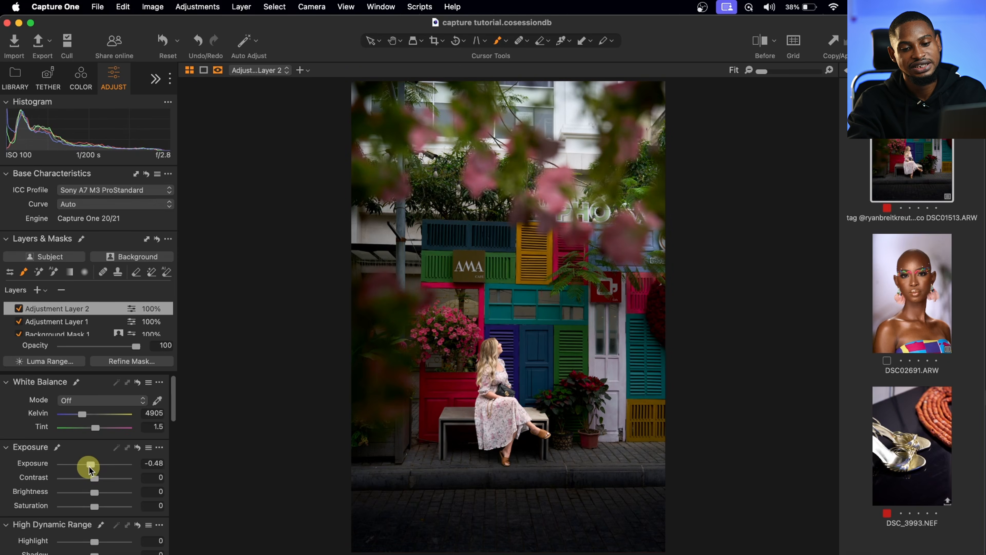
Step: Delete all adjustment and mask layers from the street photo, keeping only the Image Layer
{"action": "left_click", "coordinate": [61, 291]}
{"action": "left_click", "coordinate": [62, 290]}
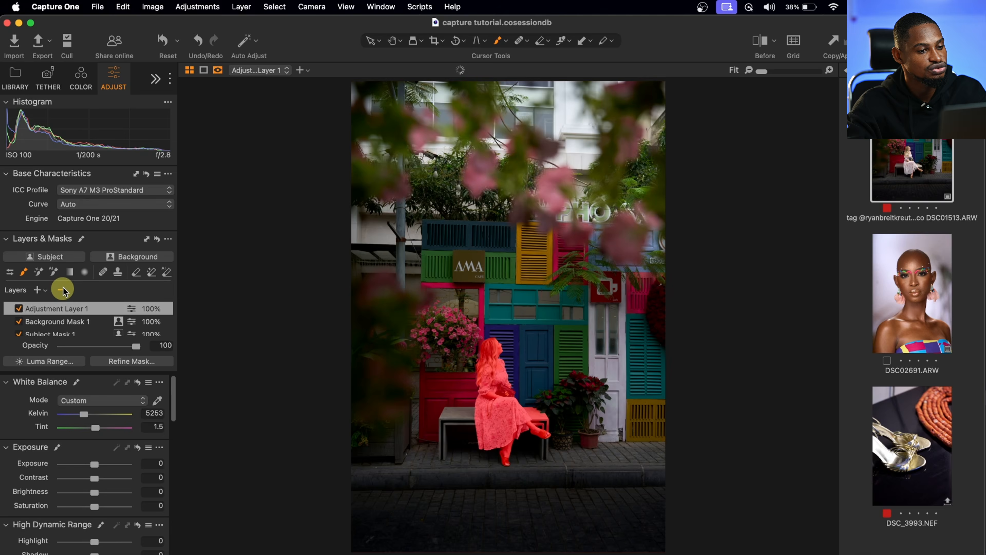
{"action": "left_click", "coordinate": [62, 291]}
{"action": "left_click", "coordinate": [62, 291]}
{"action": "left_click", "coordinate": [62, 290]}
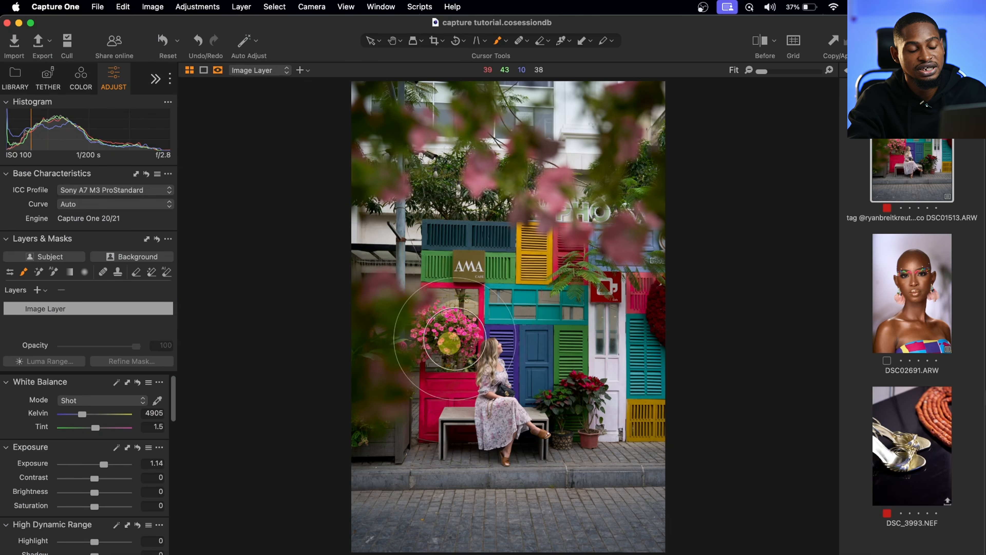
Step: Draw a linear gradient mask from the photo's lower edge up to the woman's head and set its exposure to -1.2
{"action": "left_click", "coordinate": [70, 272]}
{"action": "left_click_drag", "start_coordinate": [484, 547], "coordinate": [486, 349]}
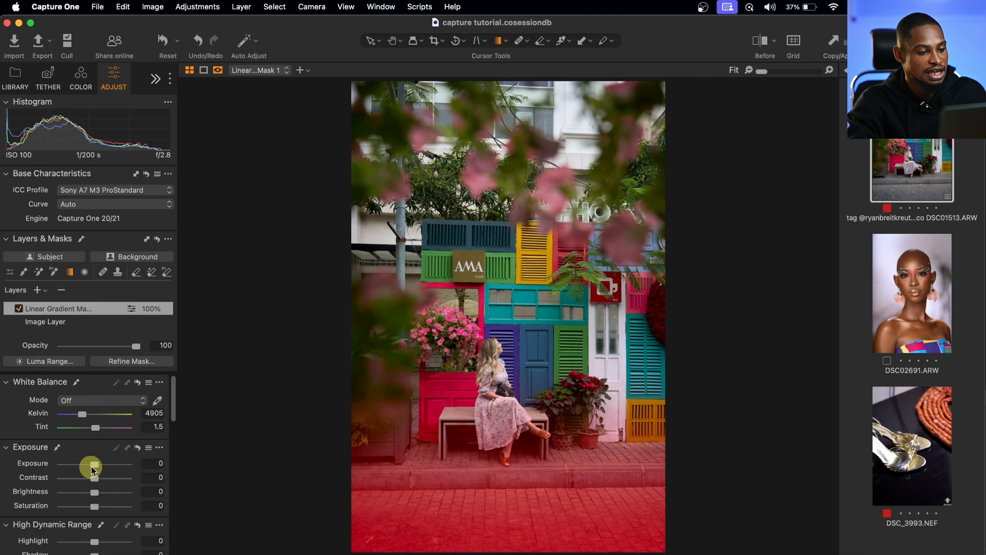
{"action": "left_click_drag", "start_coordinate": [89, 469], "coordinate": [84, 472]}
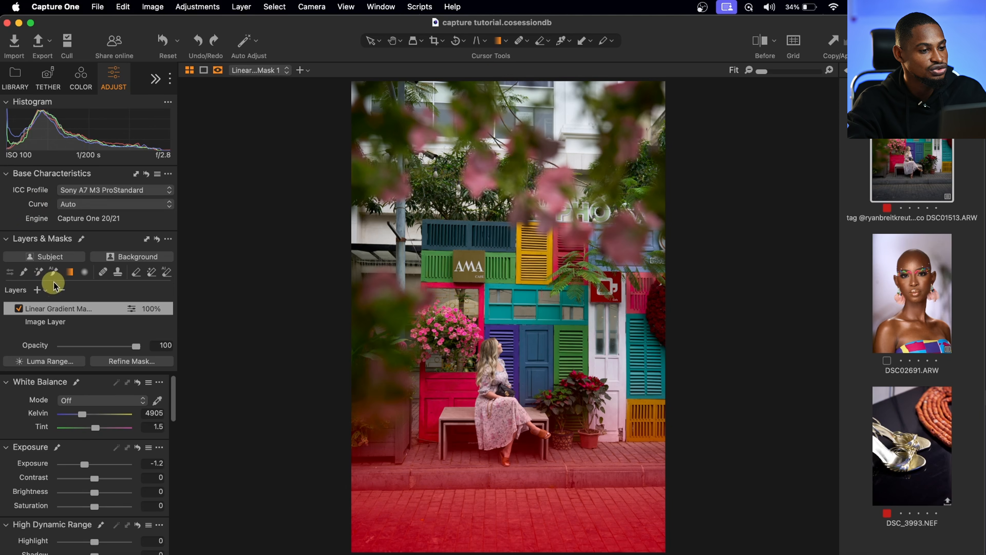
Step: Add an empty adjustment layer with a diagonal linear gradient mask from the photo's upper right corner and set its exposure to 0.89
{"action": "left_click", "coordinate": [46, 291]}
{"action": "left_click", "coordinate": [91, 298]}
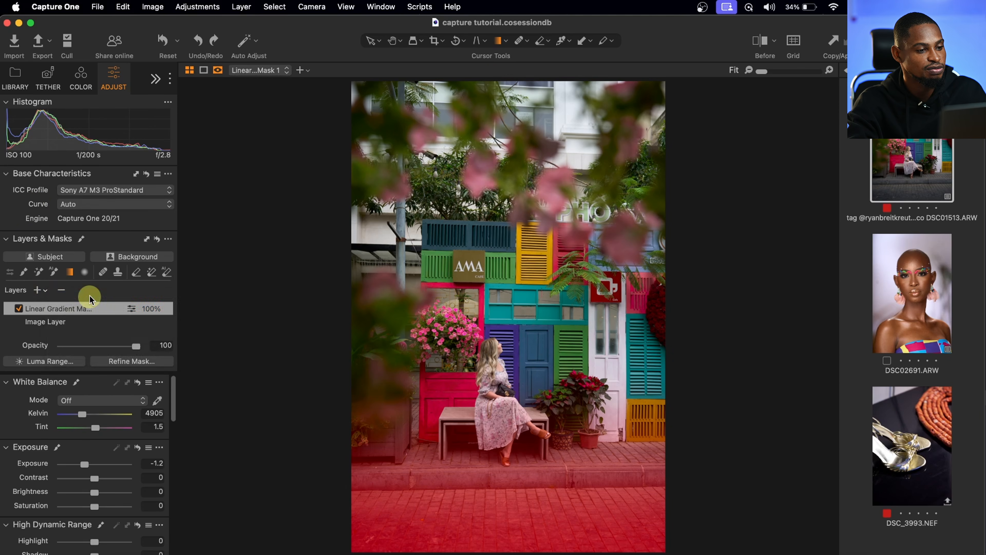
{"action": "left_click", "coordinate": [71, 273]}
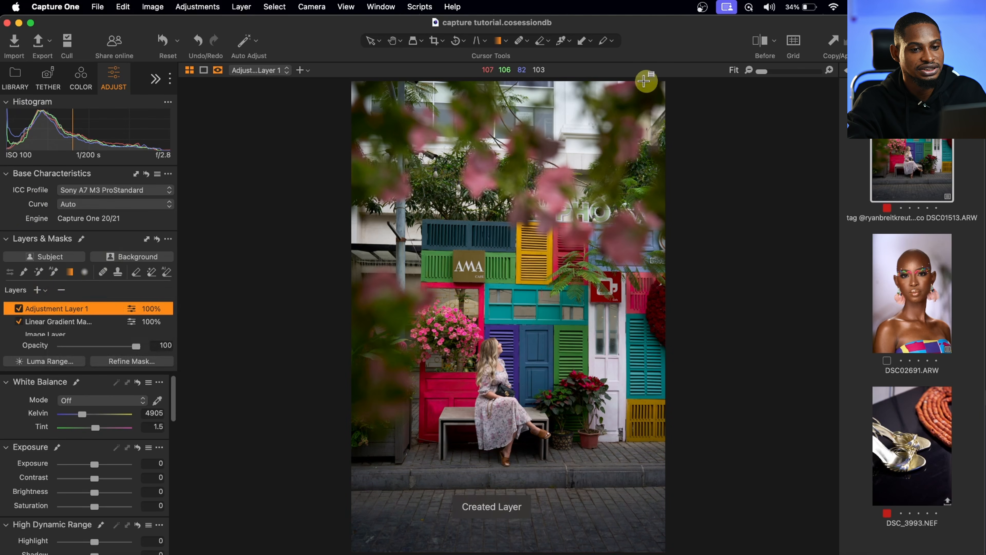
{"action": "left_click_drag", "start_coordinate": [646, 82], "coordinate": [468, 361]}
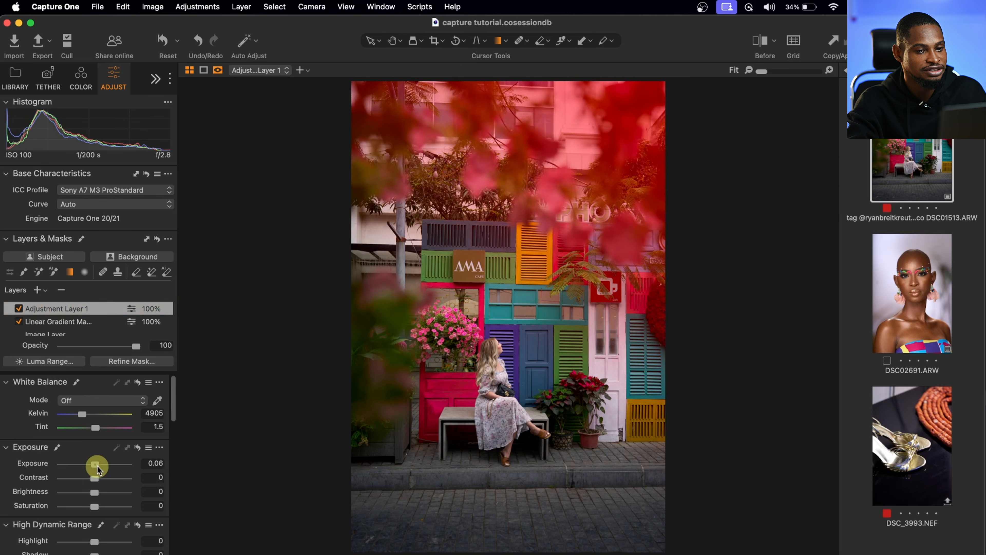
{"action": "left_click_drag", "start_coordinate": [98, 469], "coordinate": [104, 471]}
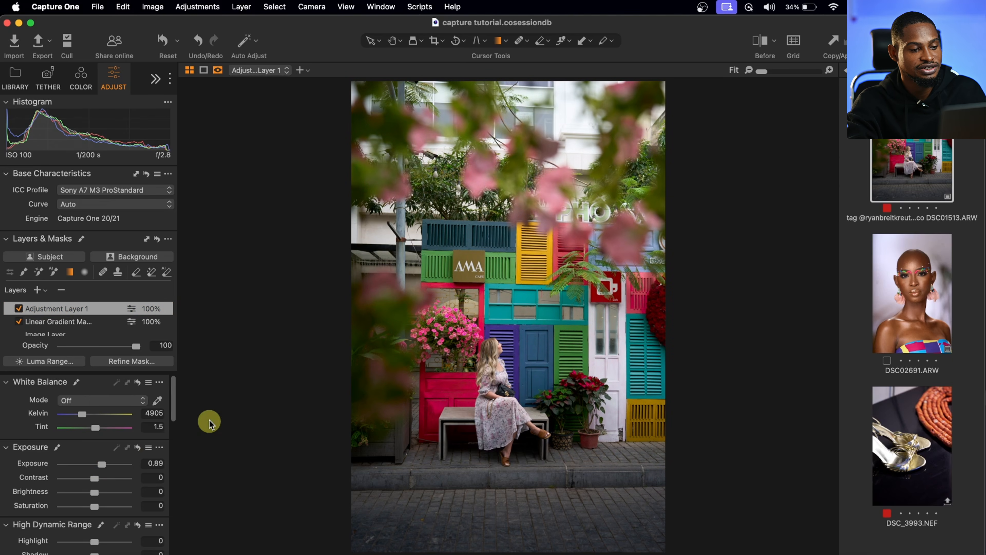
{"action": "left_click", "coordinate": [98, 309]}
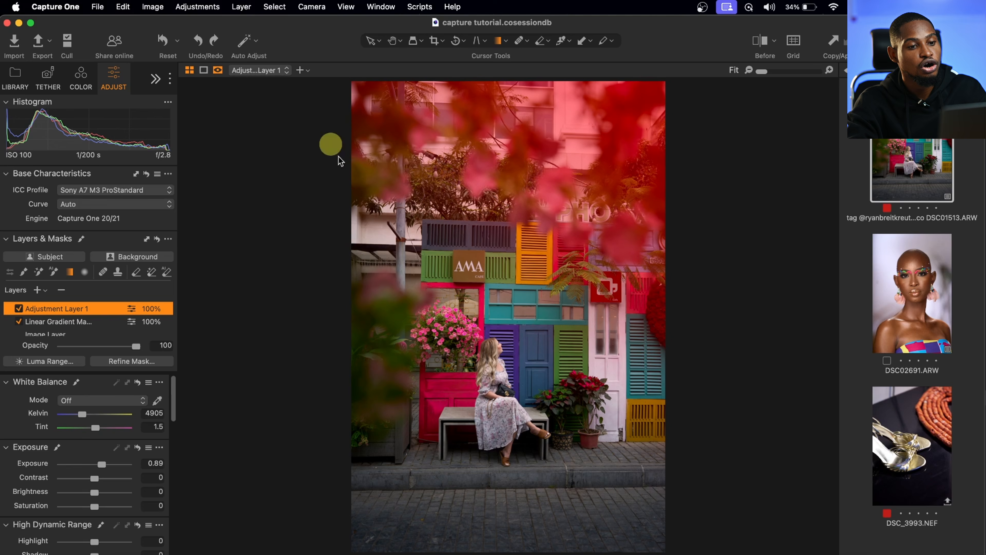
Step: Add another empty adjustment layer and draw an oval radial gradient mask around the seated woman
{"action": "left_click", "coordinate": [46, 291]}
{"action": "left_click", "coordinate": [115, 299]}
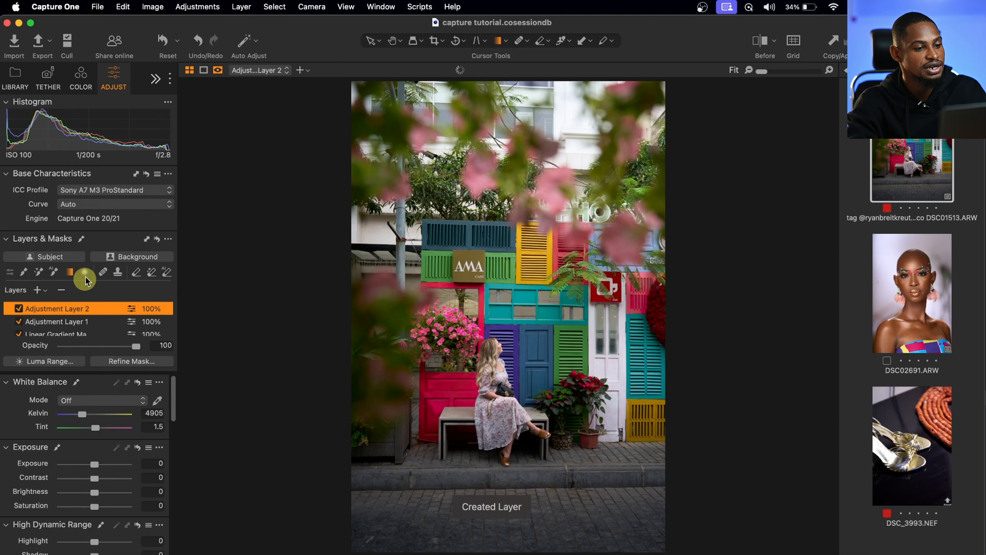
{"action": "left_click", "coordinate": [86, 274]}
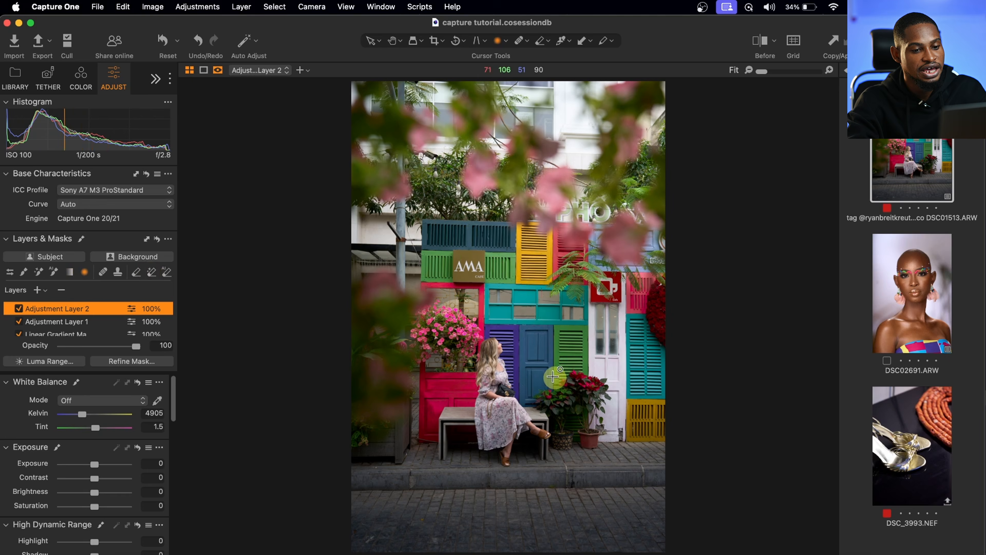
{"action": "left_click", "coordinate": [468, 335]}
{"action": "left_click_drag", "start_coordinate": [578, 448], "coordinate": [609, 505]}
{"action": "left_click_drag", "start_coordinate": [484, 334], "coordinate": [516, 340]}
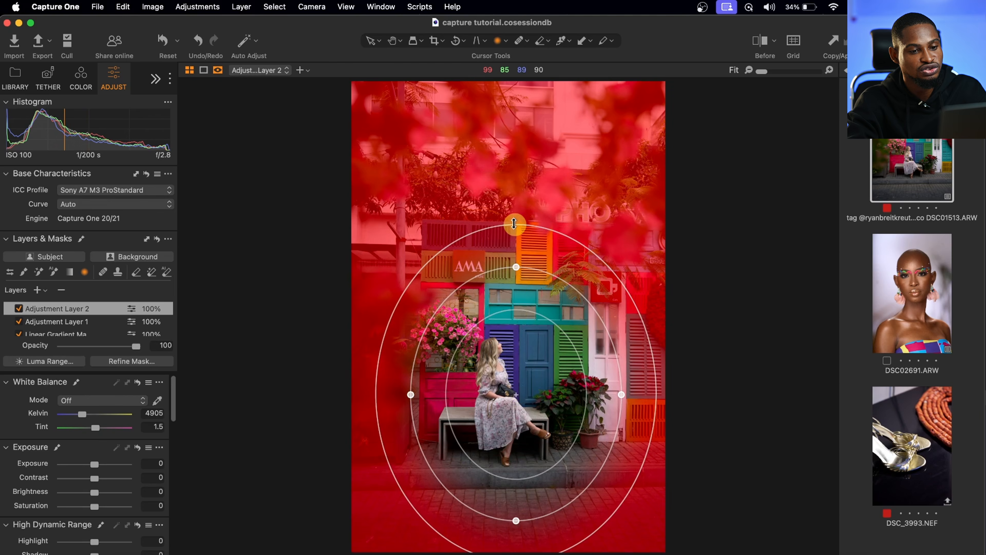
Step: Widen the radial mask's feather, narrow the oval and recenter it on the woman, and set the layer's exposure to -2.05
{"action": "left_click_drag", "start_coordinate": [515, 224], "coordinate": [513, 161]}
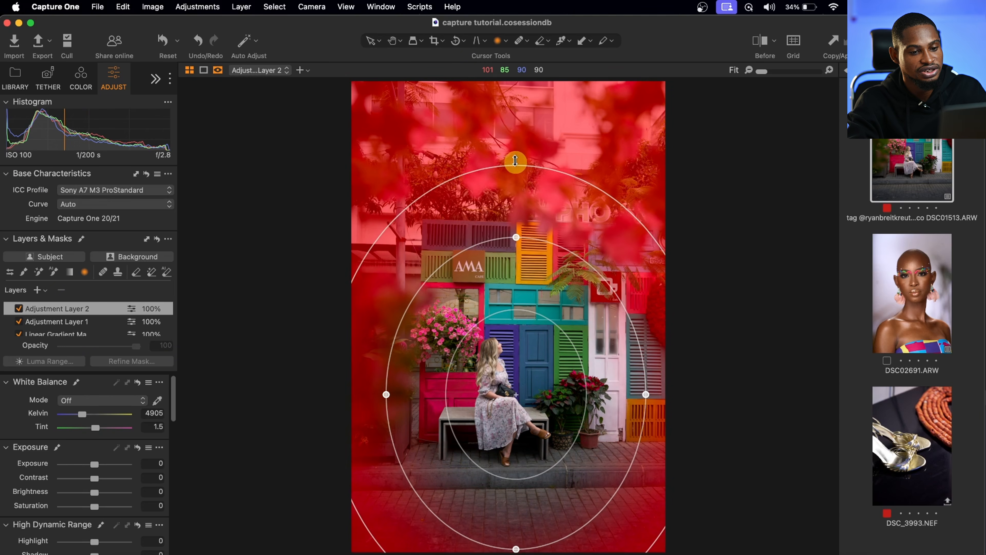
{"action": "mouse_move", "coordinate": [385, 394]}
{"action": "left_mouse_down"}
{"action": "mouse_move", "coordinate": [438, 398]}
{"action": "mouse_move", "coordinate": [396, 392]}
{"action": "left_mouse_up"}
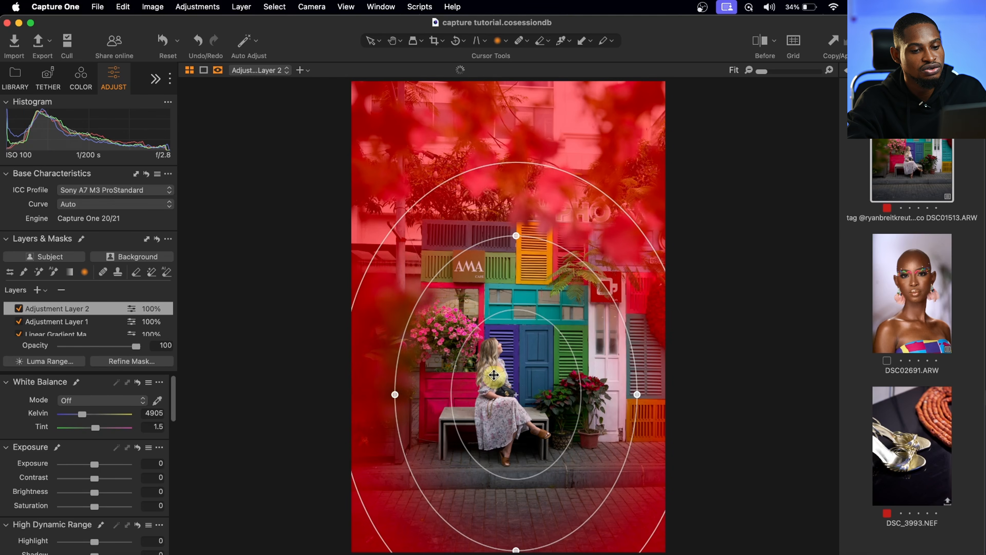
{"action": "left_click_drag", "start_coordinate": [502, 379], "coordinate": [488, 372]}
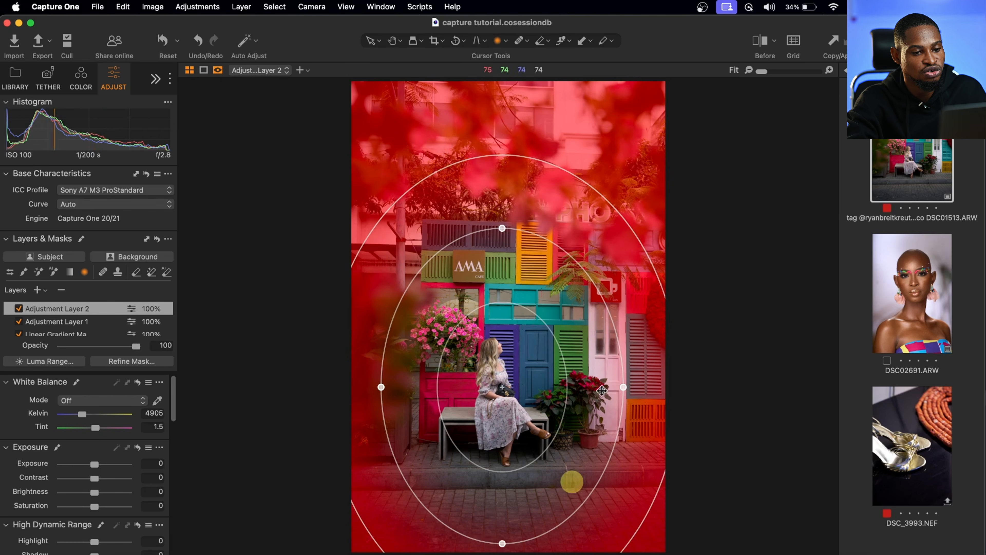
{"action": "left_click_drag", "start_coordinate": [93, 464], "coordinate": [79, 465]}
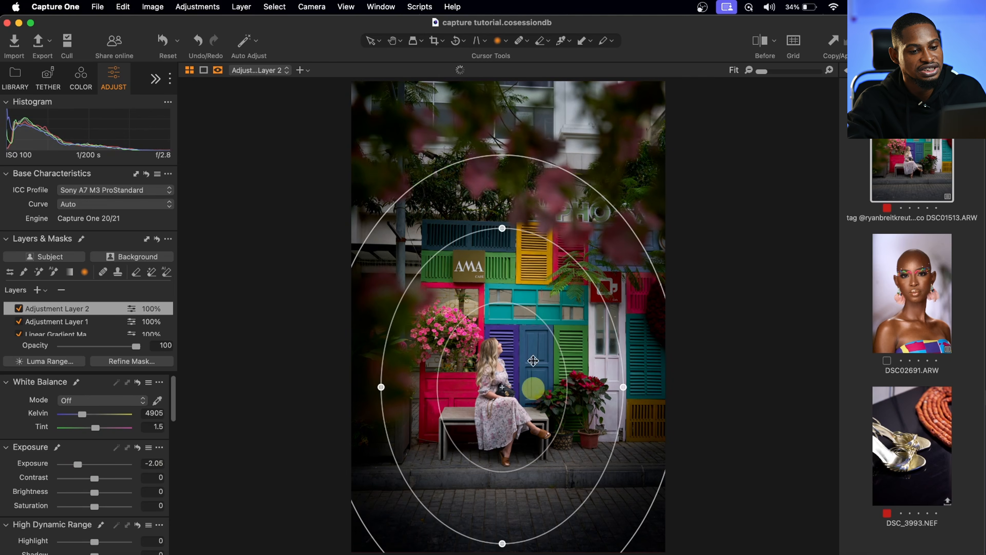
{"action": "key", "text": "m"}
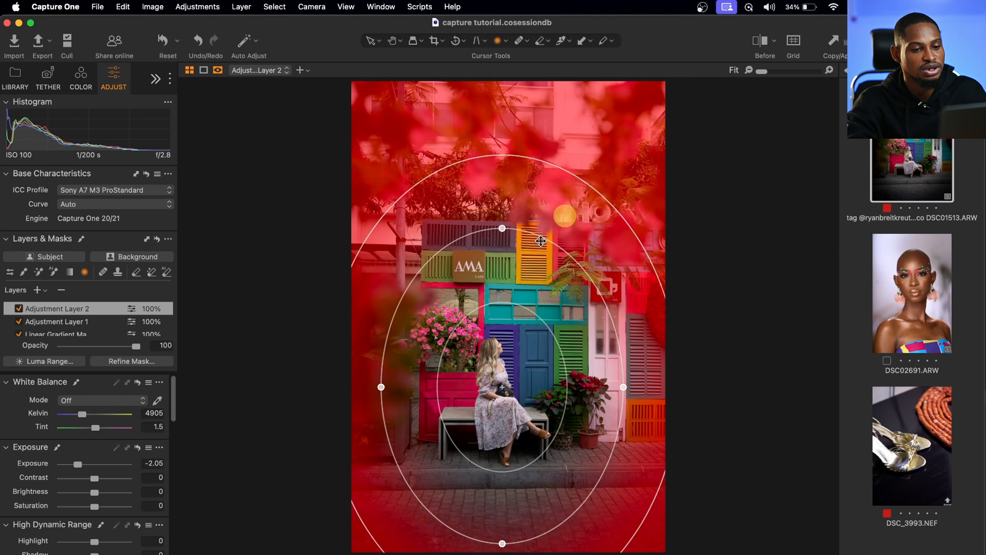
Step: Invert the radial mask to cover the seated woman and set the layer's exposure to -0.18
{"action": "right_click", "coordinate": [105, 309]}
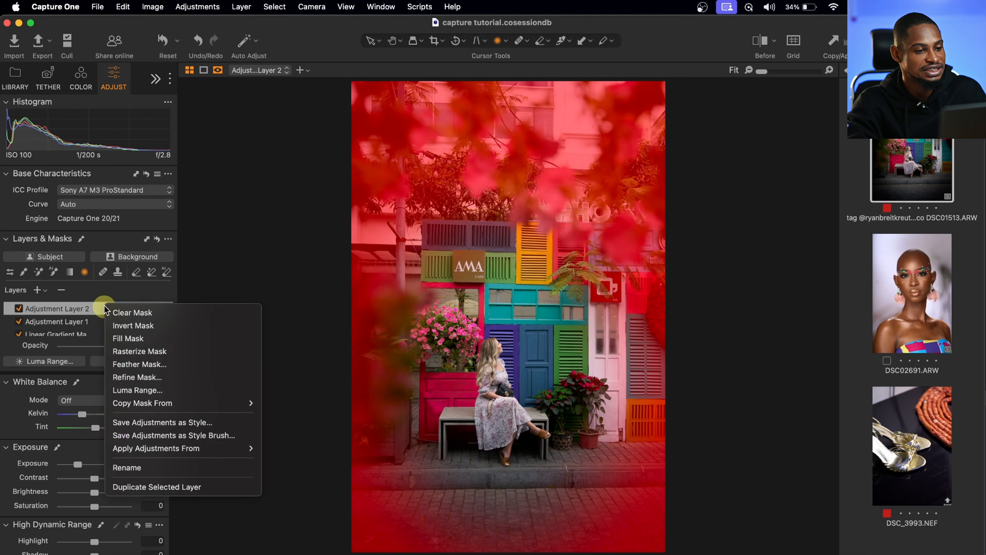
{"action": "left_click", "coordinate": [138, 327]}
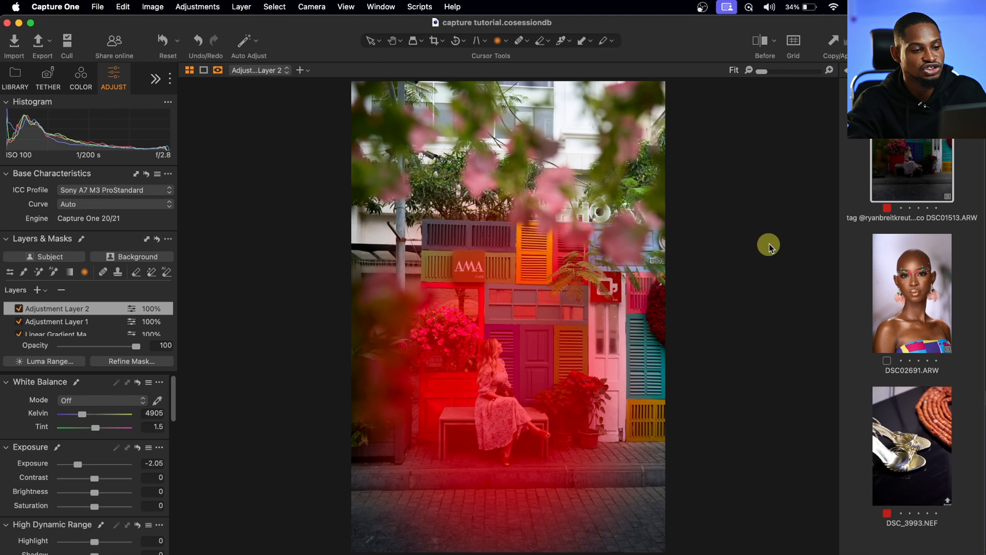
{"action": "mouse_move", "coordinate": [74, 465]}
{"action": "left_mouse_down"}
{"action": "mouse_move", "coordinate": [66, 467]}
{"action": "mouse_move", "coordinate": [106, 469]}
{"action": "mouse_move", "coordinate": [93, 464]}
{"action": "left_mouse_up"}
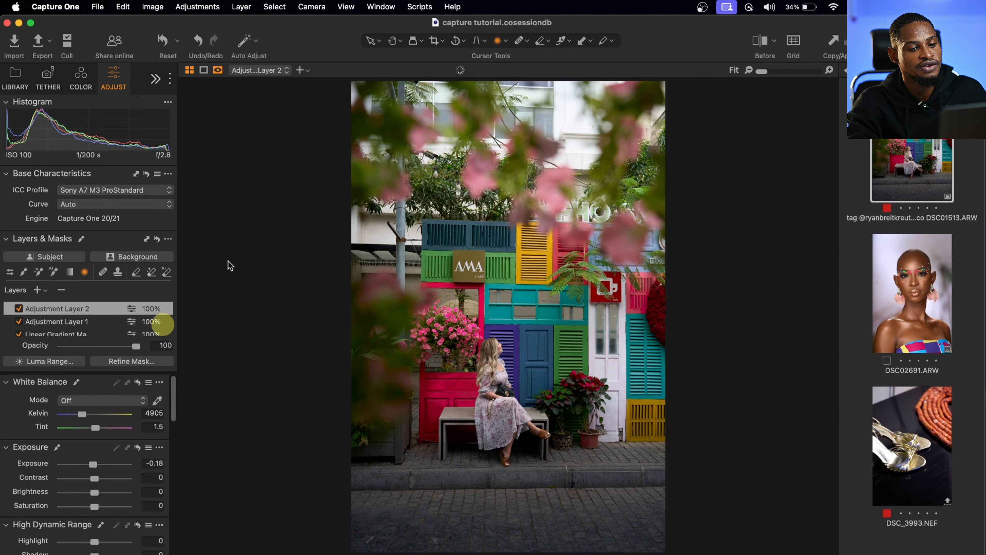
Step: Invert the radial mask back to cover the surroundings of the seated woman
{"action": "right_click", "coordinate": [104, 307]}
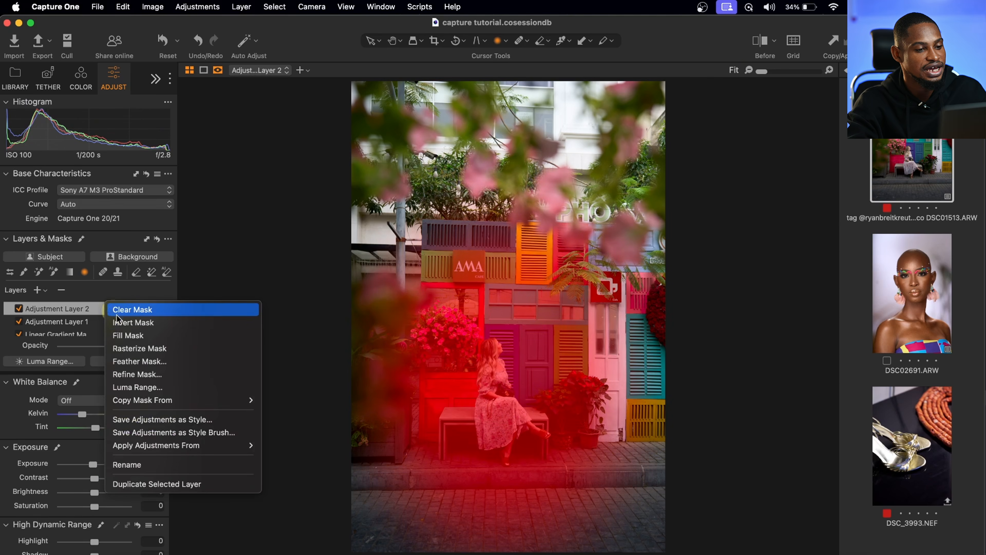
{"action": "left_click", "coordinate": [155, 324]}
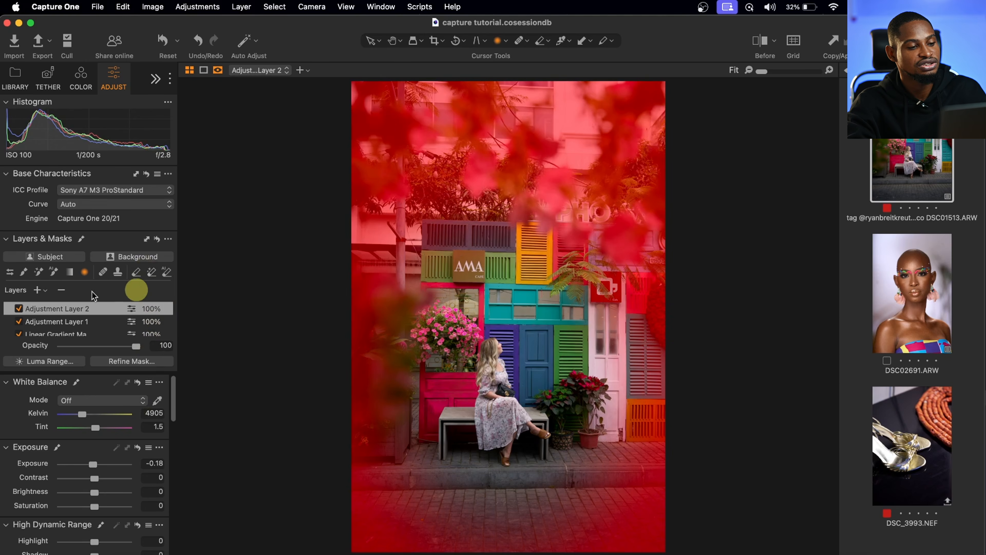
{"action": "mouse_move", "coordinate": [137, 348]}
{"action": "left_mouse_down"}
{"action": "mouse_move", "coordinate": [116, 348]}
{"action": "mouse_move", "coordinate": [135, 350]}
{"action": "left_mouse_up"}
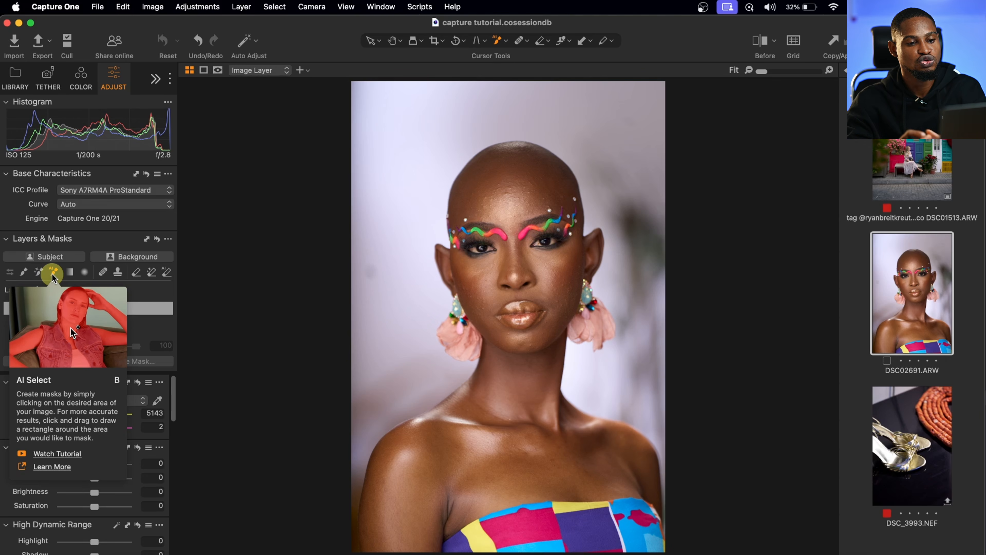
Step: Create an AI Select mask of the woman in portrait DSC02691 and show the mask overlay
{"action": "left_click", "coordinate": [53, 277]}
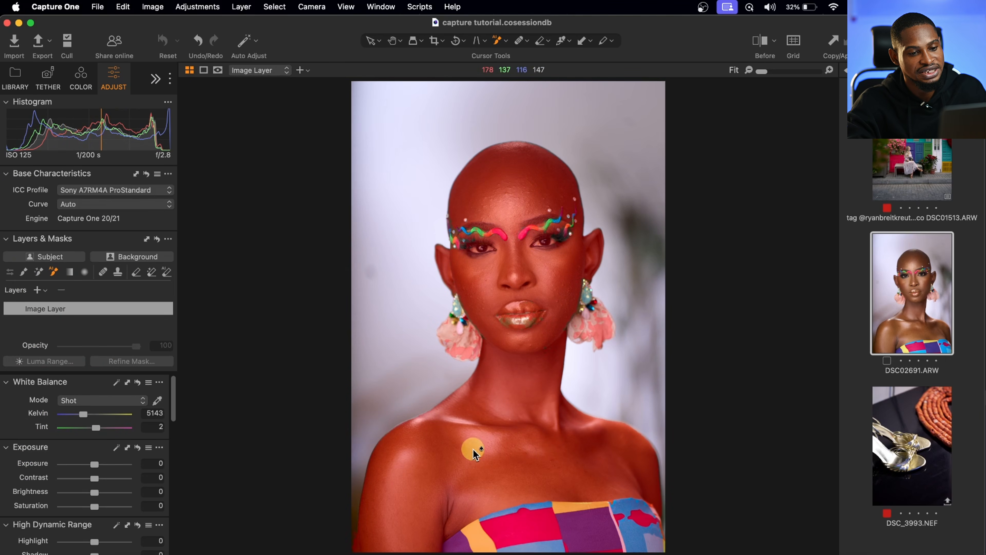
{"action": "left_click", "coordinate": [548, 453]}
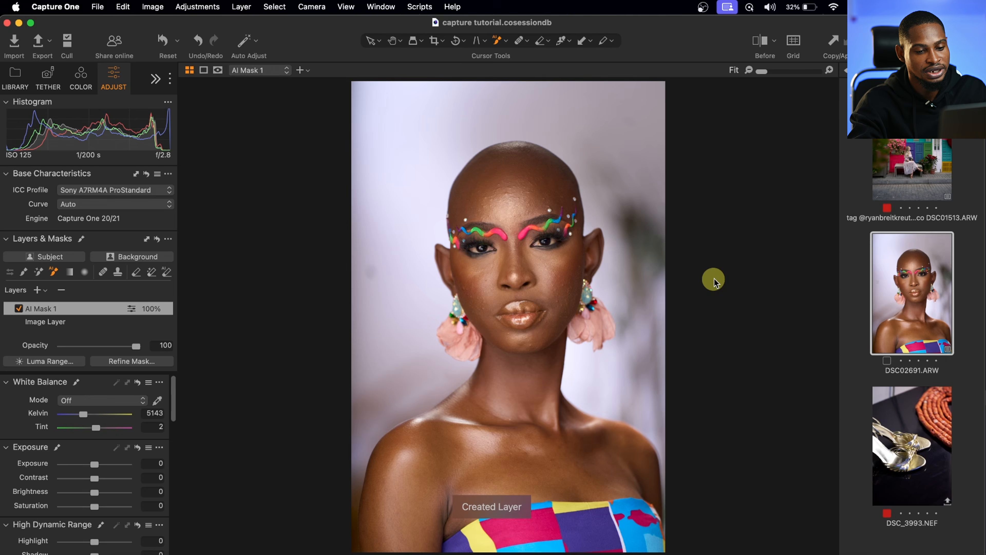
{"action": "key", "text": "m"}
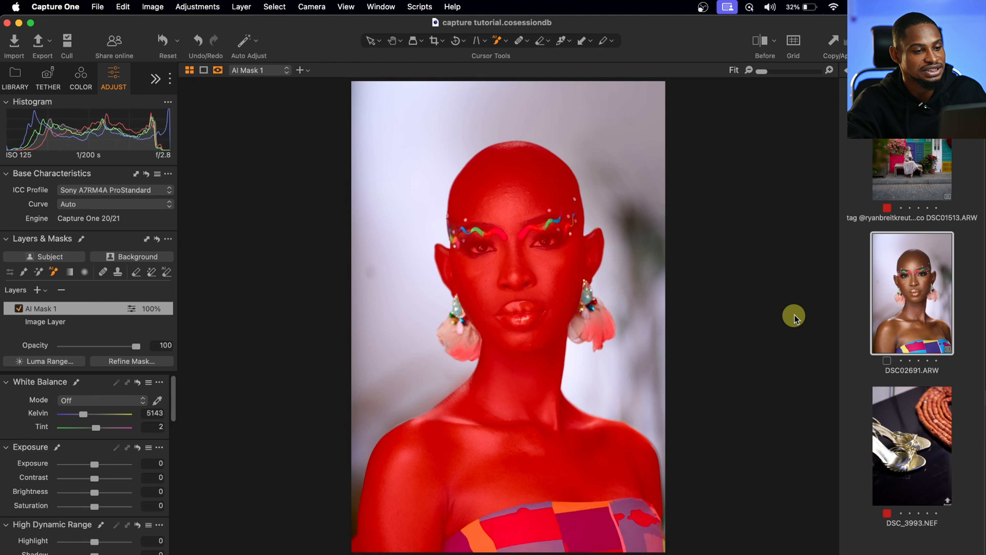
Step: Erase the selected woman from AI Mask 1 with the AI Eraser
{"action": "left_click", "coordinate": [166, 273]}
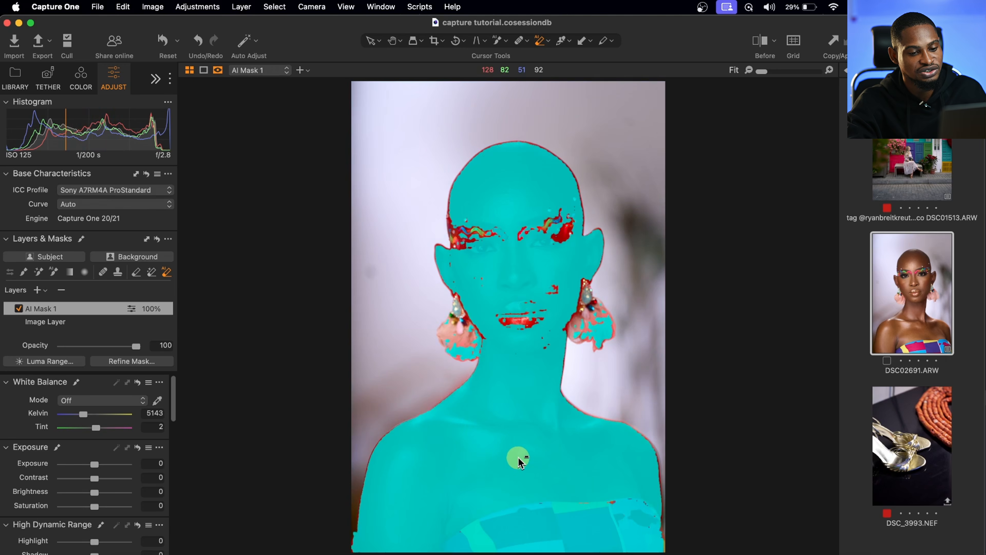
{"action": "left_click", "coordinate": [518, 457]}
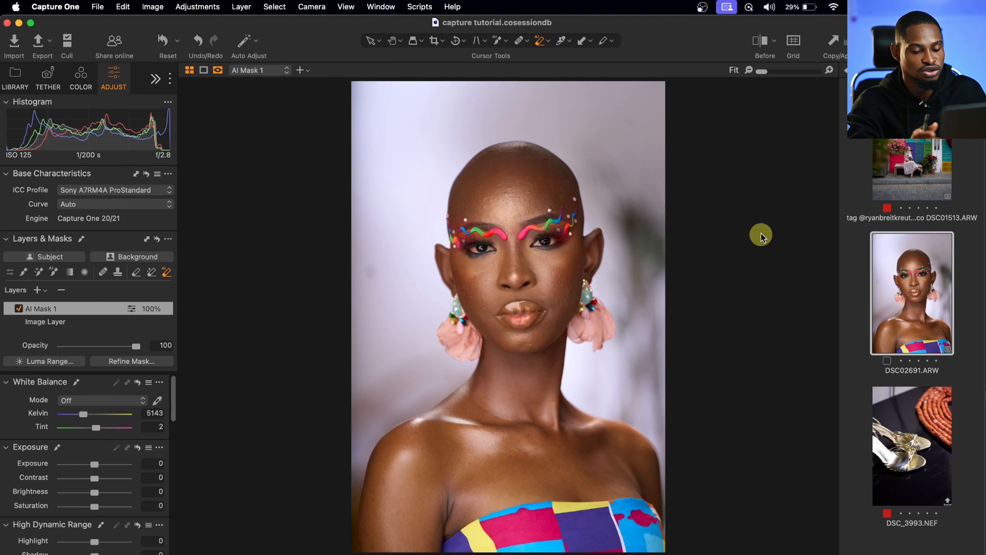
{"action": "left_click", "coordinate": [561, 236]}
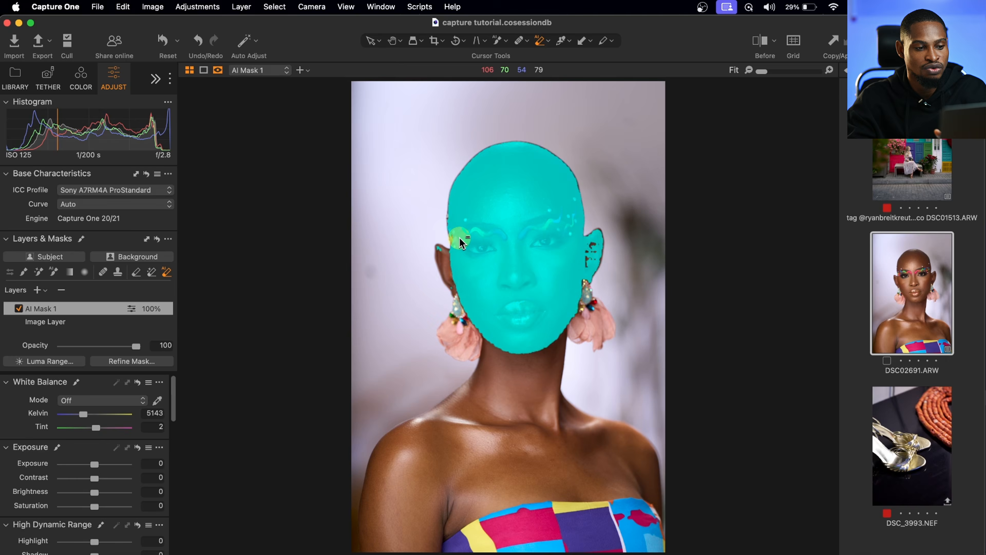
Step: Paint a short Magic Brush stroke over the skin of the woman's upper chest on AI Mask 1
{"action": "left_click", "coordinate": [39, 274]}
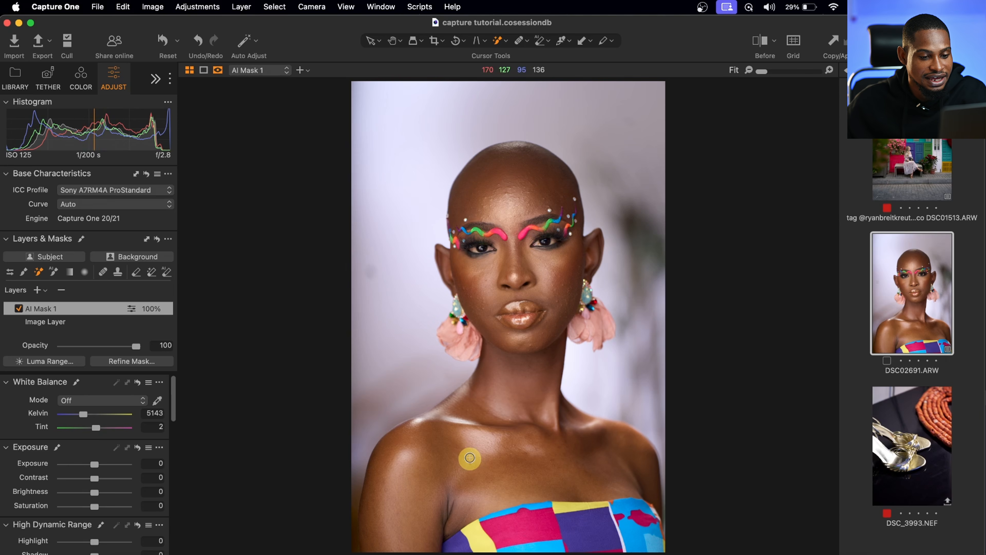
{"action": "left_click_drag", "start_coordinate": [480, 452], "coordinate": [483, 457]}
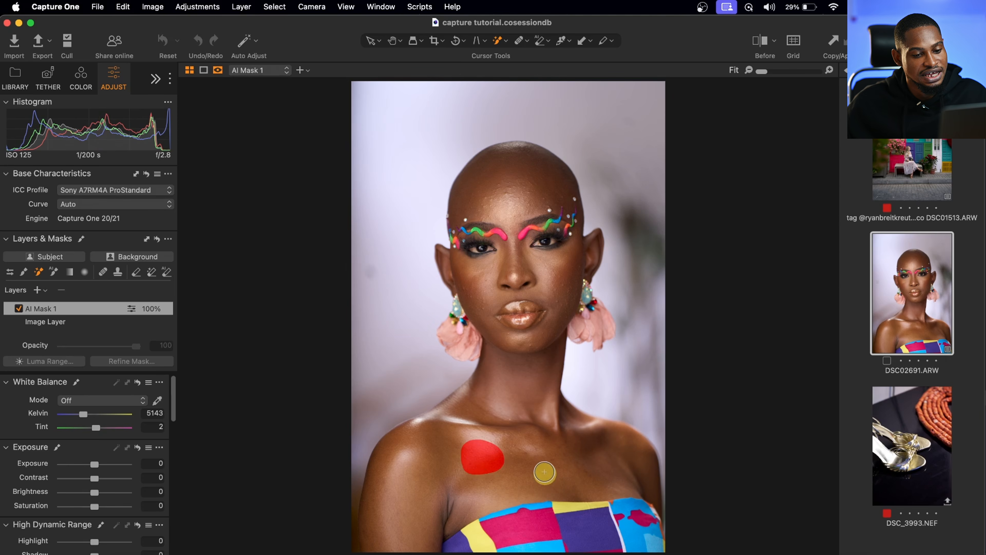
Step: Mask the woman's chest skin with the Magic Brush on AI Mask 1, and the yellow shutter in street photo DSC01513
{"action": "left_click", "coordinate": [489, 441]}
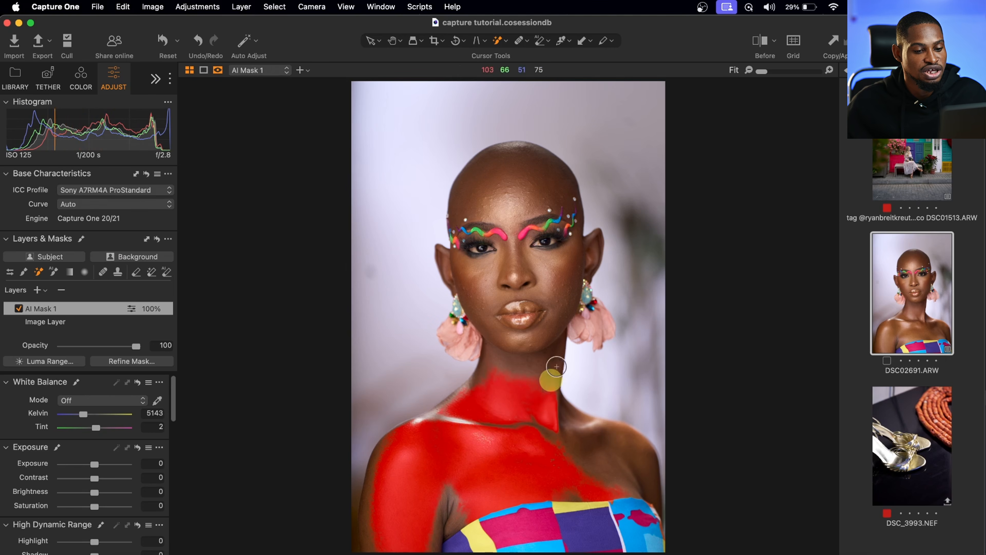
{"action": "key", "text": "Up"}
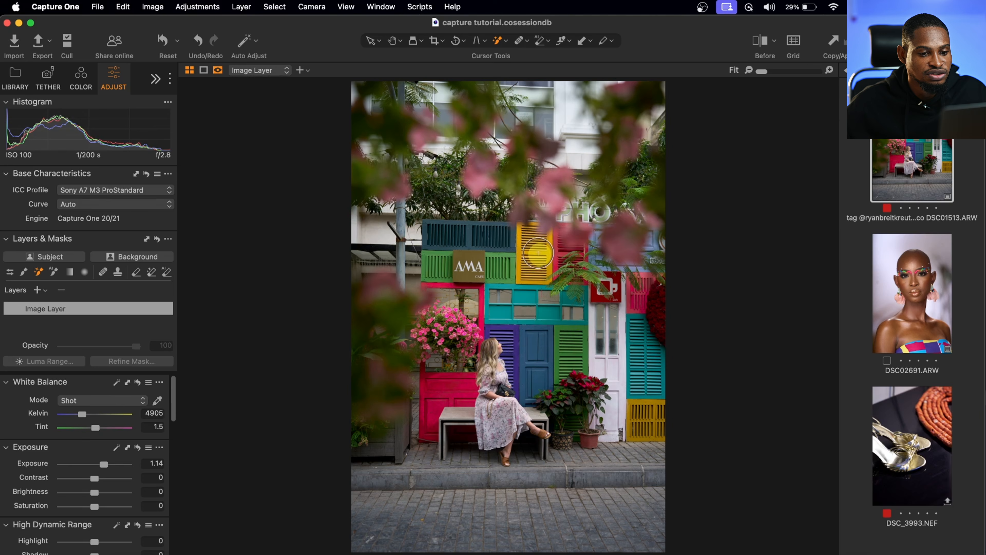
{"action": "left_click_drag", "start_coordinate": [531, 236], "coordinate": [532, 261]}
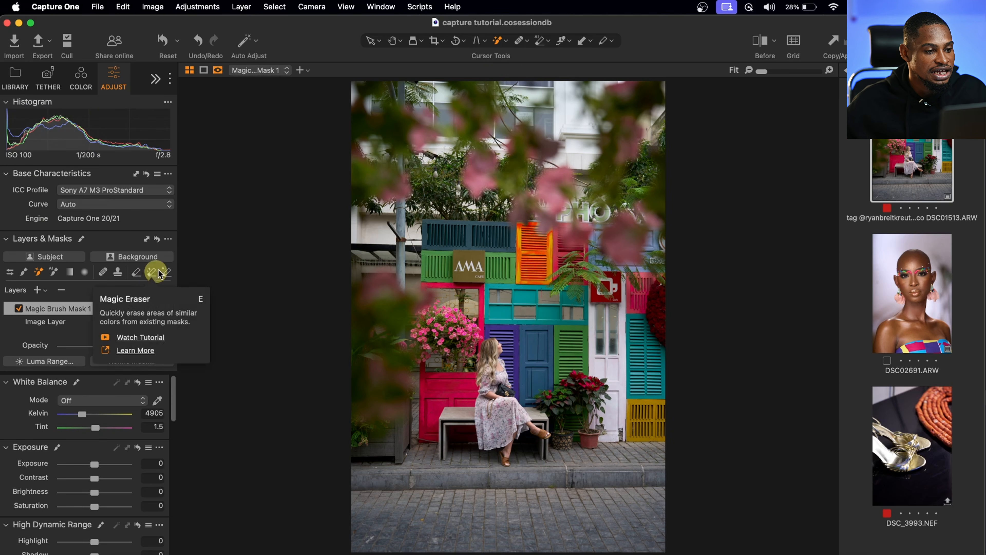
Step: Erase the yellow shutter area from the street photo's mask with the Magic Eraser and activate the regular mask eraser
{"action": "left_click", "coordinate": [151, 277]}
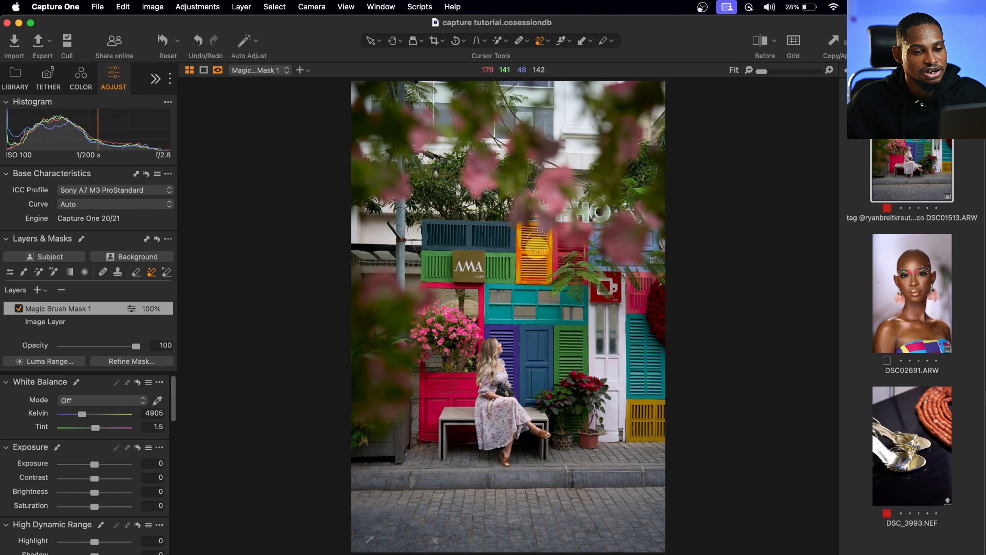
{"action": "mouse_move", "coordinate": [543, 252]}
{"action": "left_mouse_down"}
{"action": "mouse_move", "coordinate": [528, 259]}
{"action": "mouse_move", "coordinate": [524, 243]}
{"action": "mouse_move", "coordinate": [523, 253]}
{"action": "left_mouse_up"}
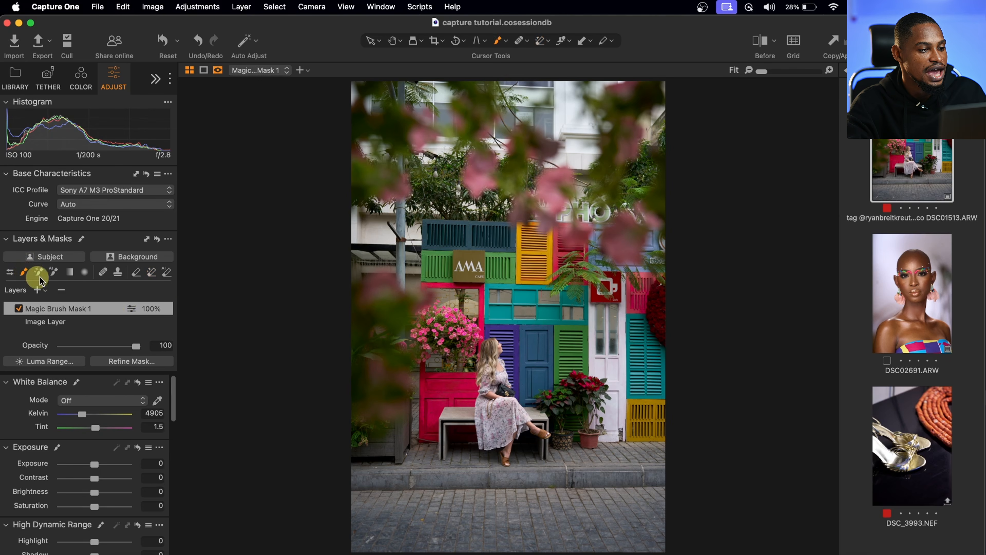
{"action": "left_click", "coordinate": [136, 273]}
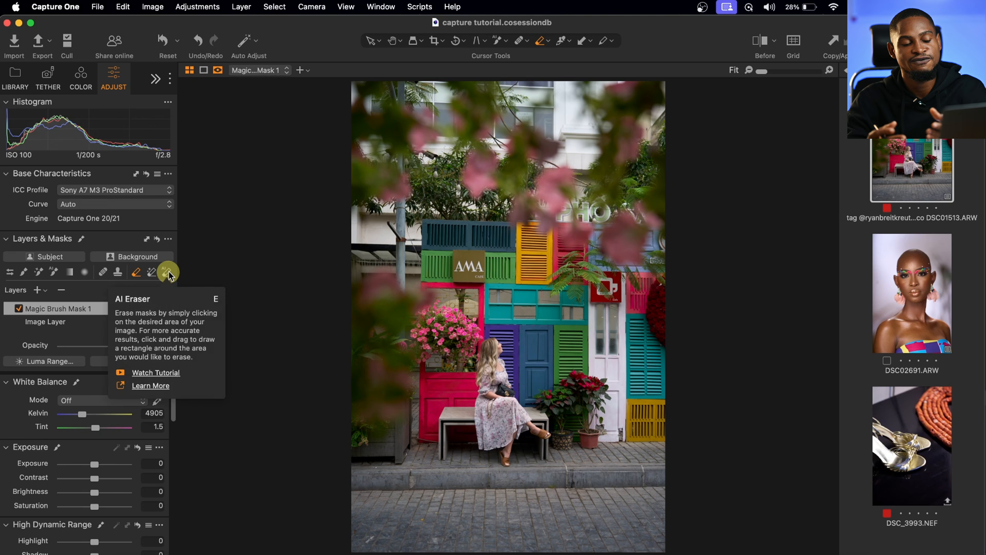
Step: Heal a blemish on the forehead above the woman's pearl-decorated eyebrow in portrait DSC02691
{"action": "key", "text": "Down"}
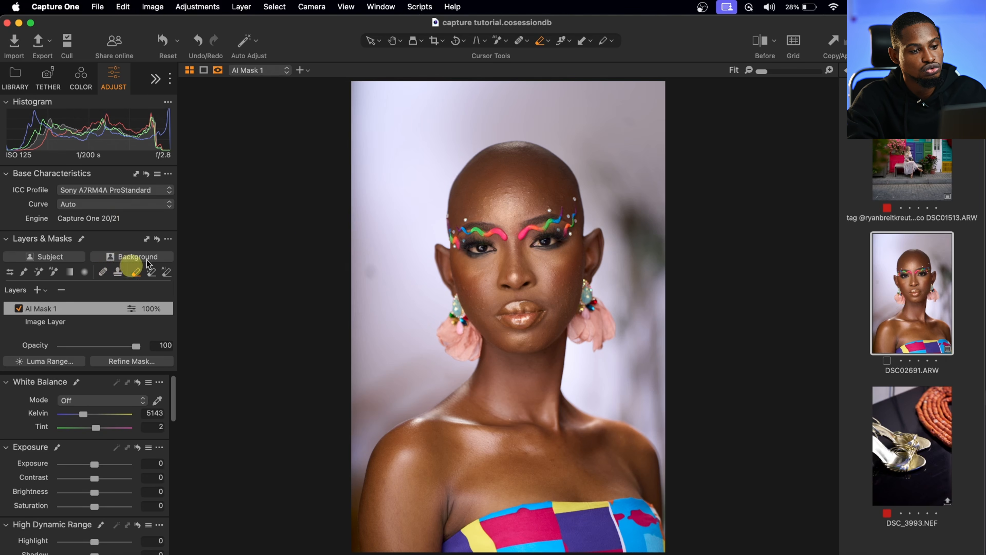
{"action": "left_click", "coordinate": [103, 272]}
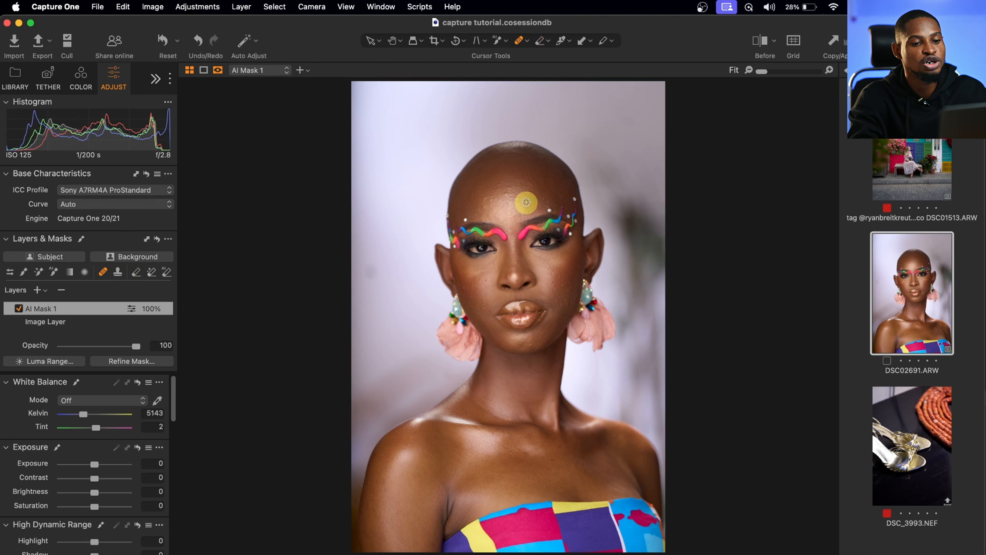
{"action": "scroll", "coordinate": [523, 201], "scroll_direction": "up", "scroll_amount": 5}
{"action": "scroll", "coordinate": [523, 205], "scroll_direction": "down", "scroll_amount": 2}
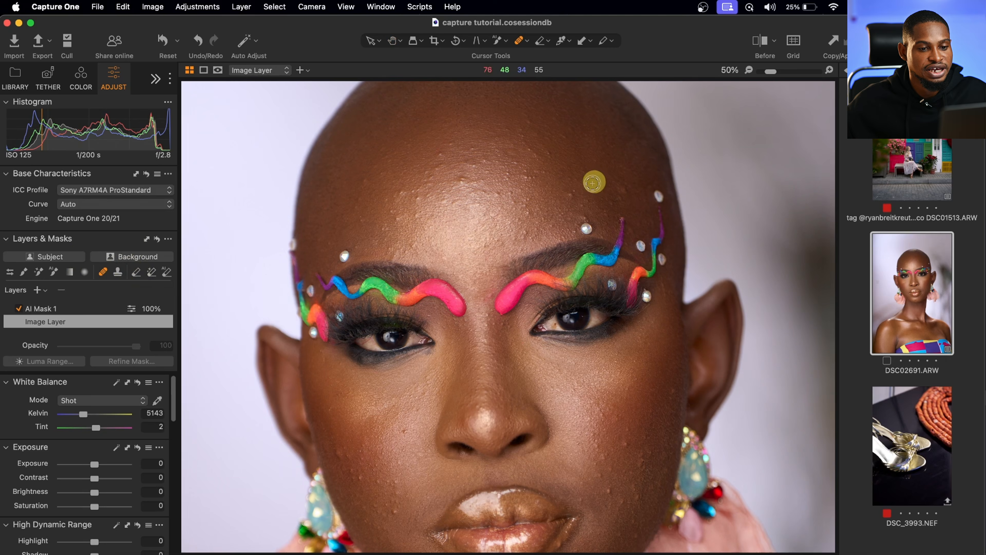
{"action": "left_click", "coordinate": [572, 193]}
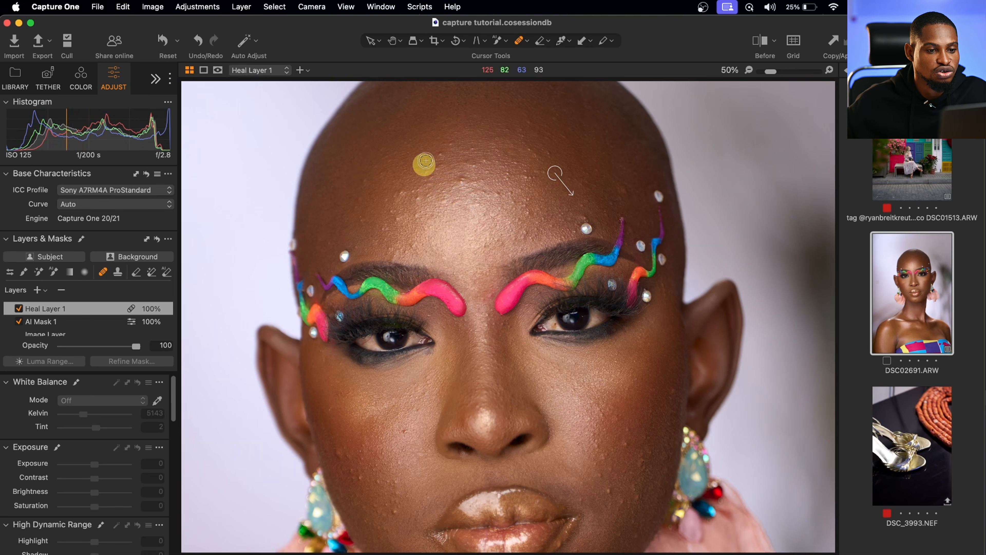
Step: Heal more blemishes across the centre of the forehead, shifting one heal source slightly outward
{"action": "left_click", "coordinate": [448, 149]}
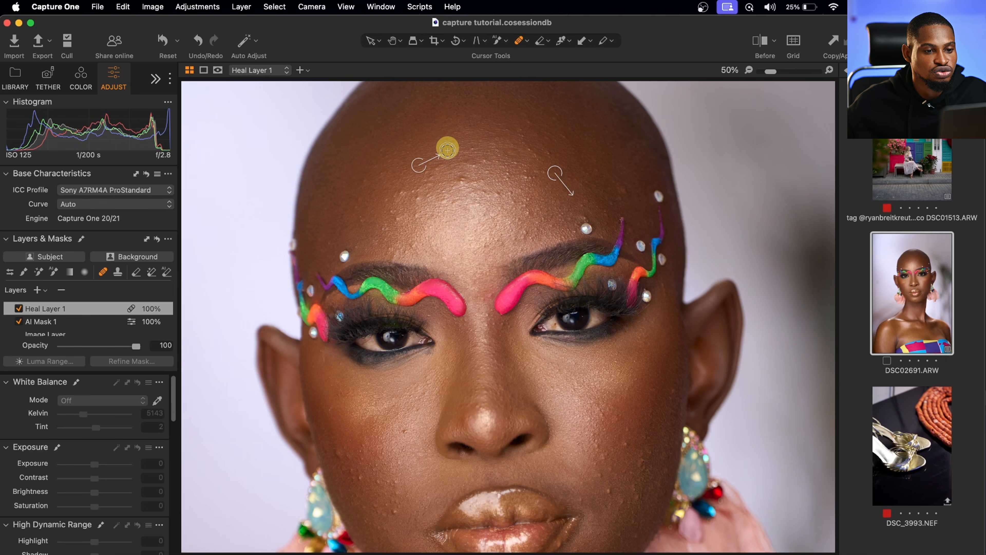
{"action": "mouse_move", "coordinate": [414, 165]}
{"action": "left_mouse_down"}
{"action": "mouse_move", "coordinate": [409, 134]}
{"action": "mouse_move", "coordinate": [414, 168]}
{"action": "left_mouse_up"}
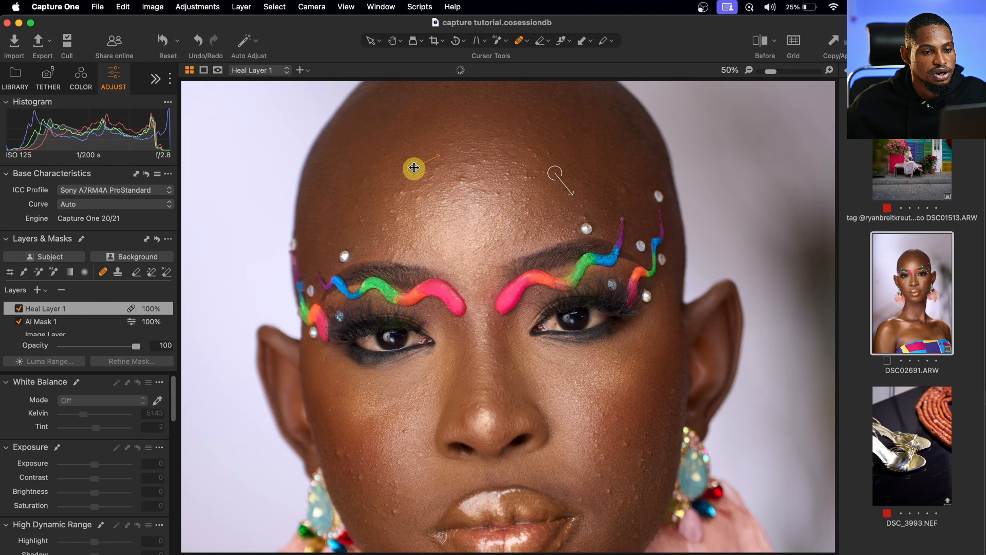
{"action": "left_click", "coordinate": [449, 143]}
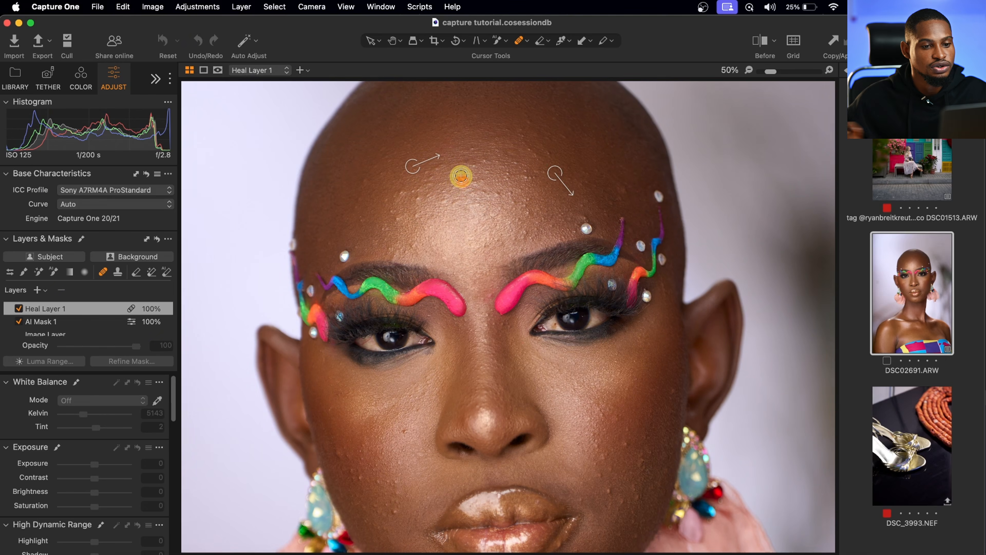
{"action": "left_click", "coordinate": [461, 175]}
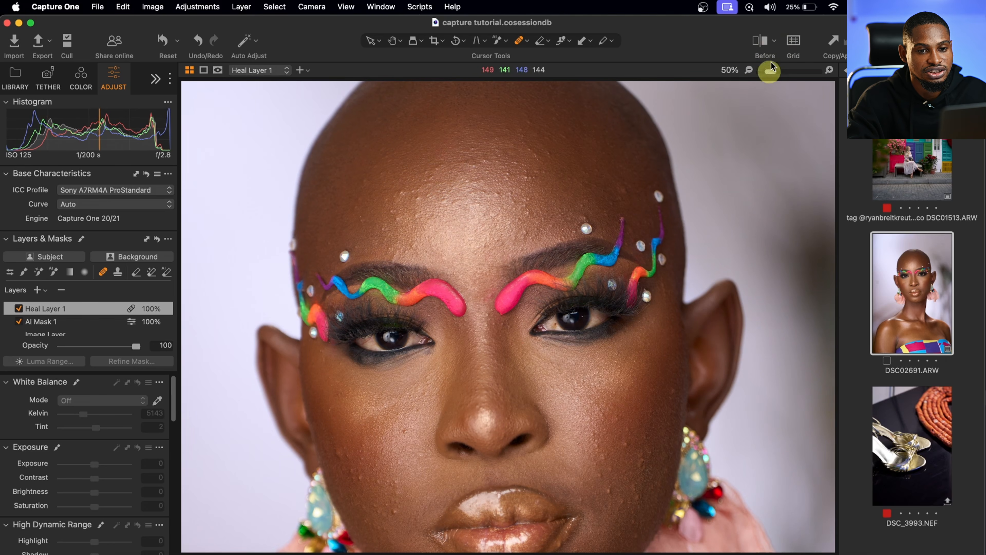
Step: Compare the healed forehead before and after with the split view slider
{"action": "left_click", "coordinate": [760, 40]}
{"action": "left_click_drag", "start_coordinate": [508, 316], "coordinate": [402, 307]}
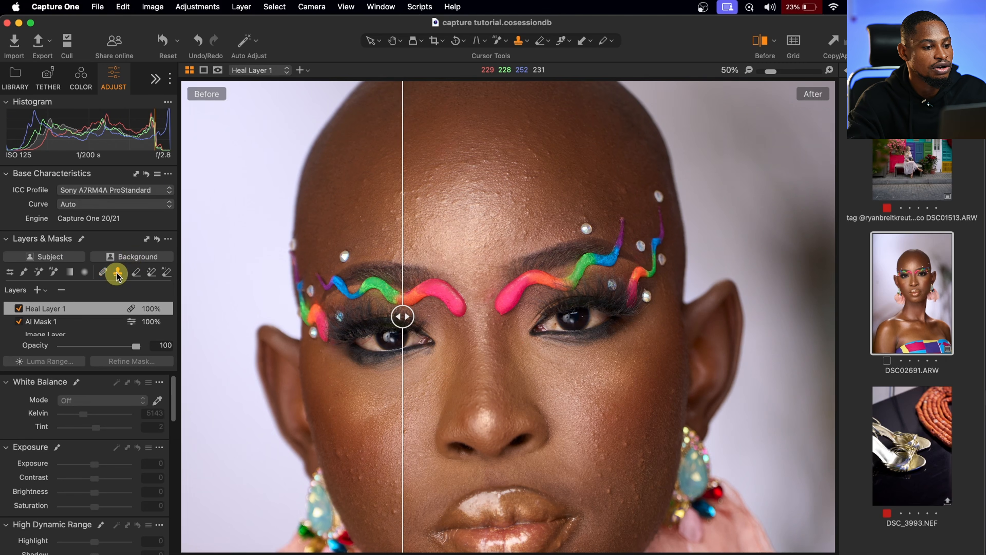
{"action": "left_click_drag", "start_coordinate": [403, 317], "coordinate": [310, 317]}
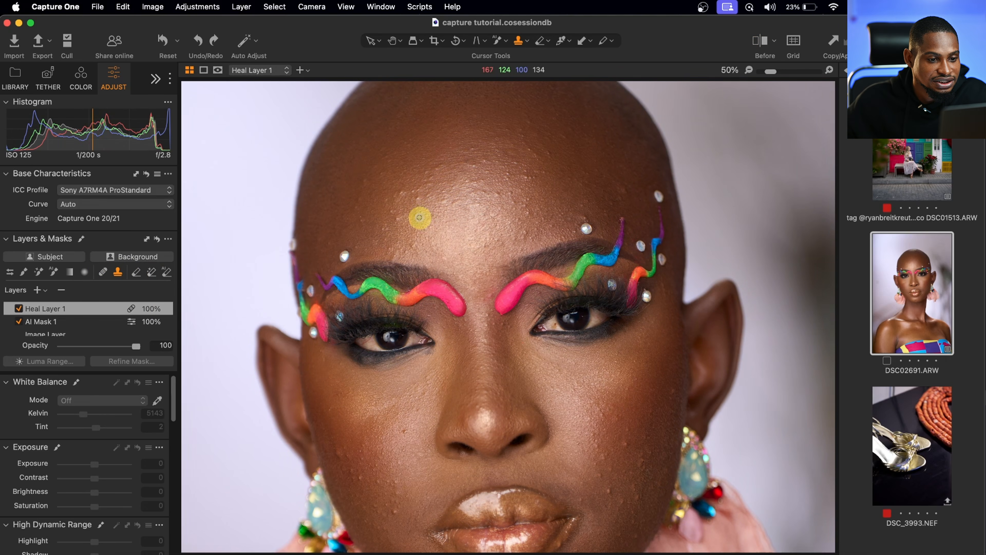
Step: Clone nearby skin over a forehead blemish above the inner eyebrow, and sample a new source on the upper forehead
{"action": "left_click", "coordinate": [415, 229], "text": "alt"}
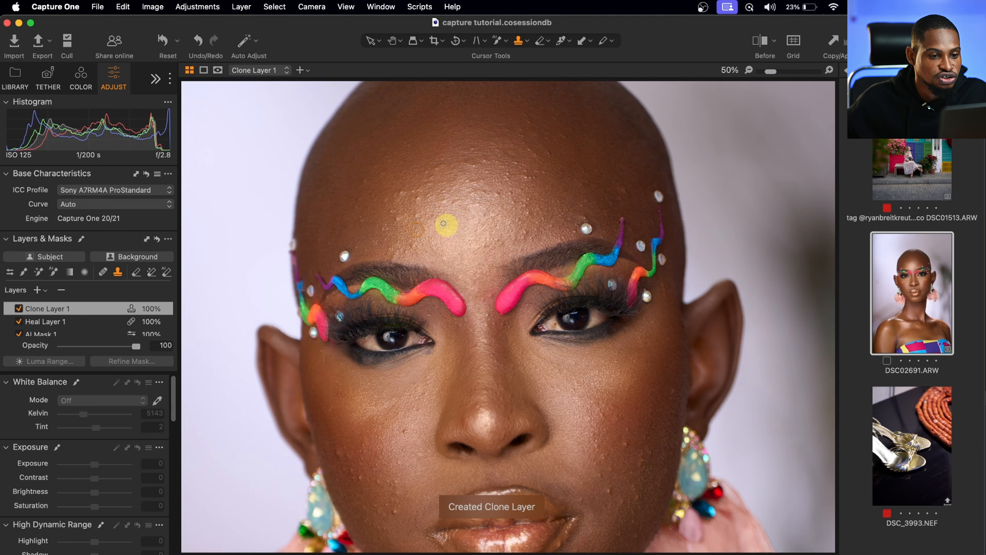
{"action": "left_click", "coordinate": [417, 216]}
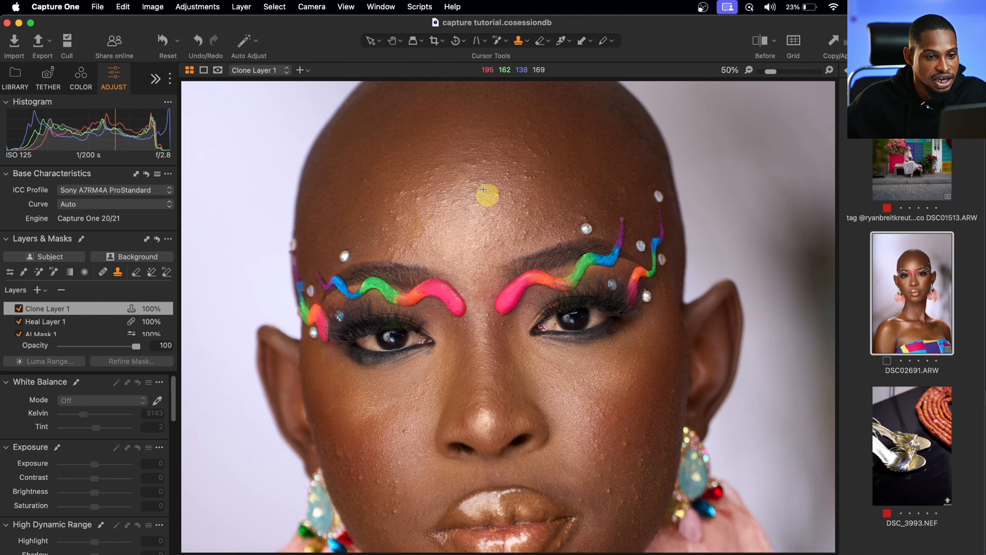
{"action": "left_click", "coordinate": [474, 173], "text": "alt"}
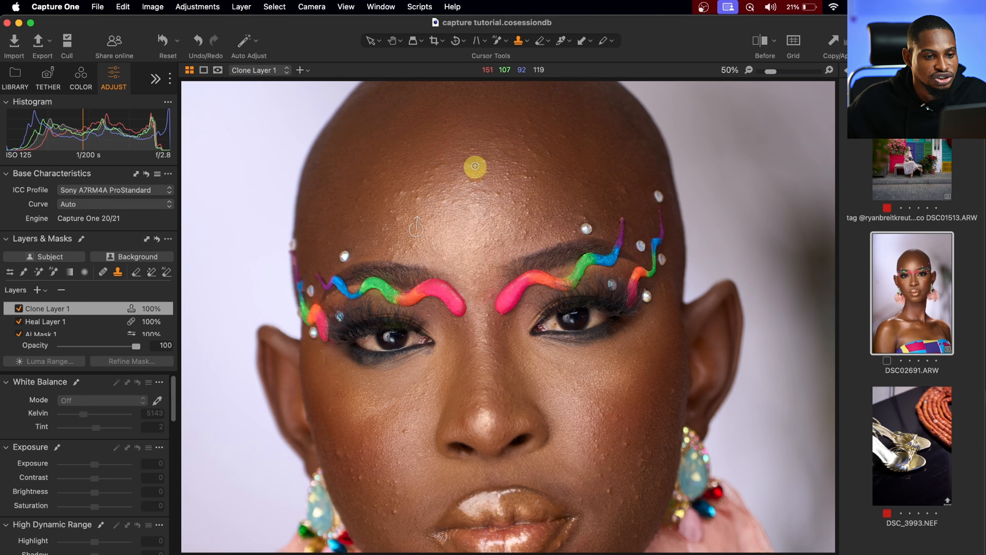
Step: Clone nearby clean skin over a blemish on the cheek beside the jewelled earring
{"action": "left_click_drag", "start_coordinate": [771, 72], "coordinate": [771, 74]}
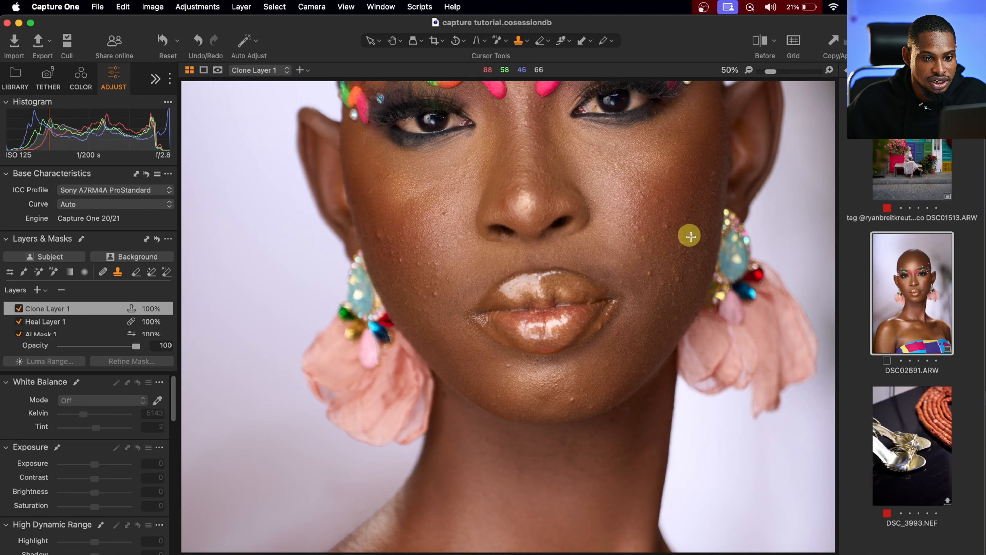
{"action": "left_click", "coordinate": [679, 212], "text": "alt"}
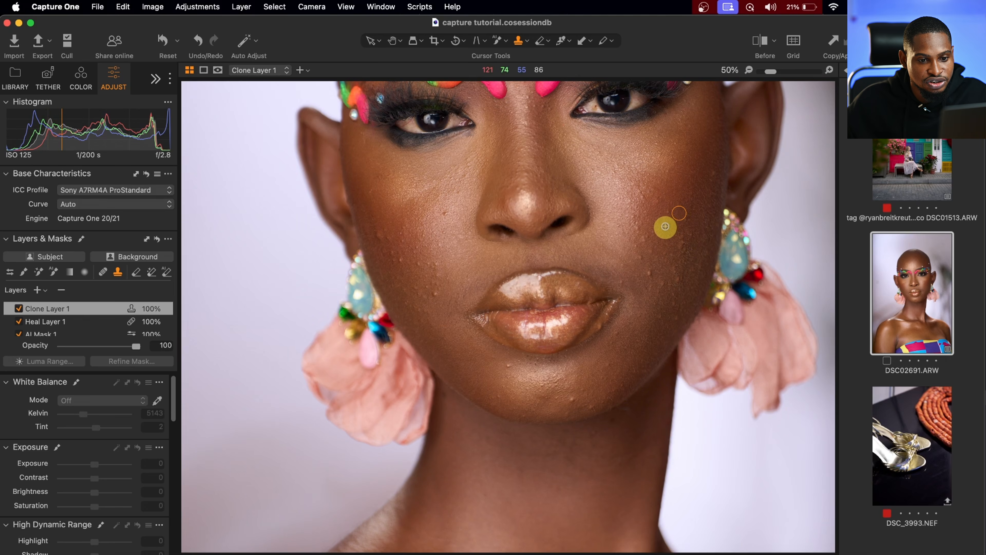
{"action": "left_click", "coordinate": [667, 226]}
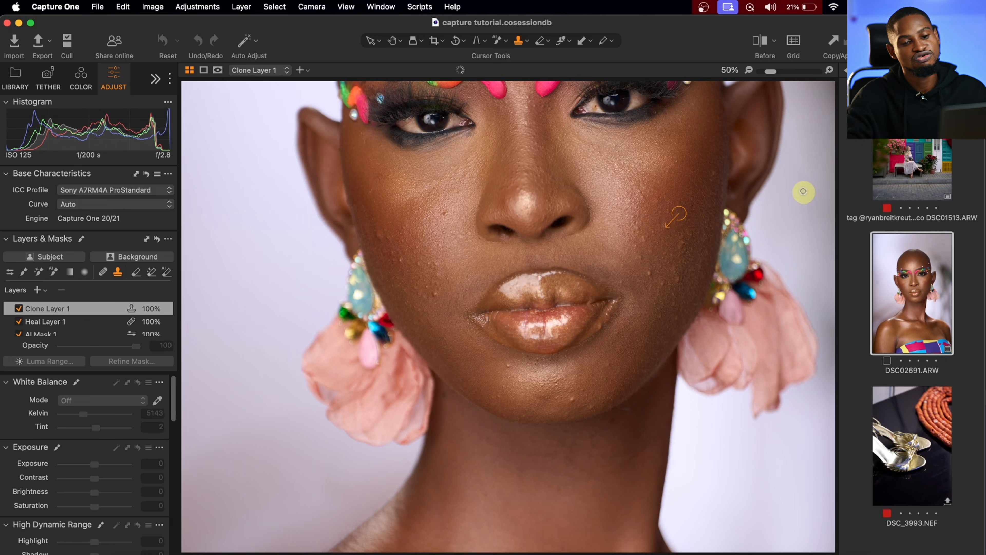
Step: Compare the cloned cheek area before and after with the split view slider
{"action": "left_click", "coordinate": [759, 35]}
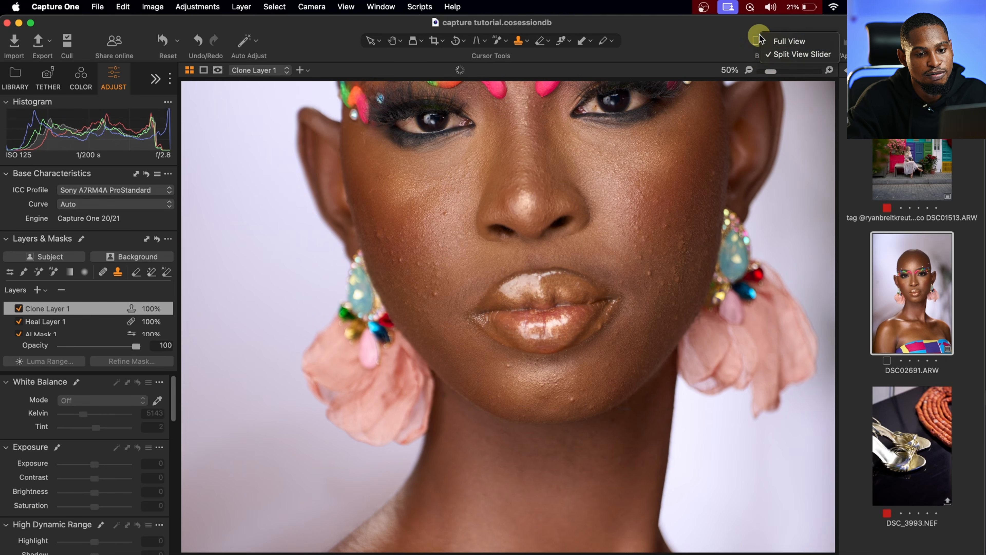
{"action": "left_click", "coordinate": [755, 41]}
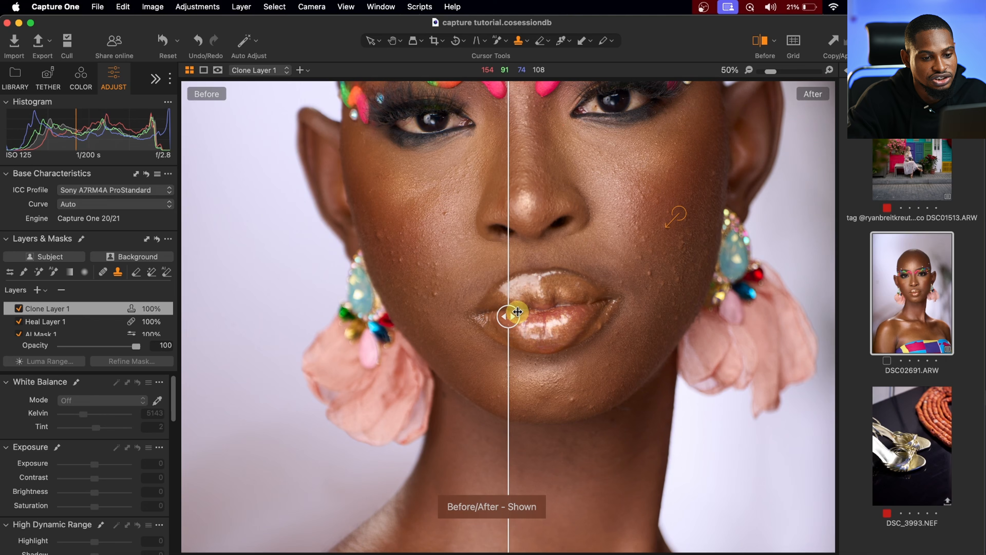
{"action": "left_click_drag", "start_coordinate": [509, 316], "coordinate": [463, 310]}
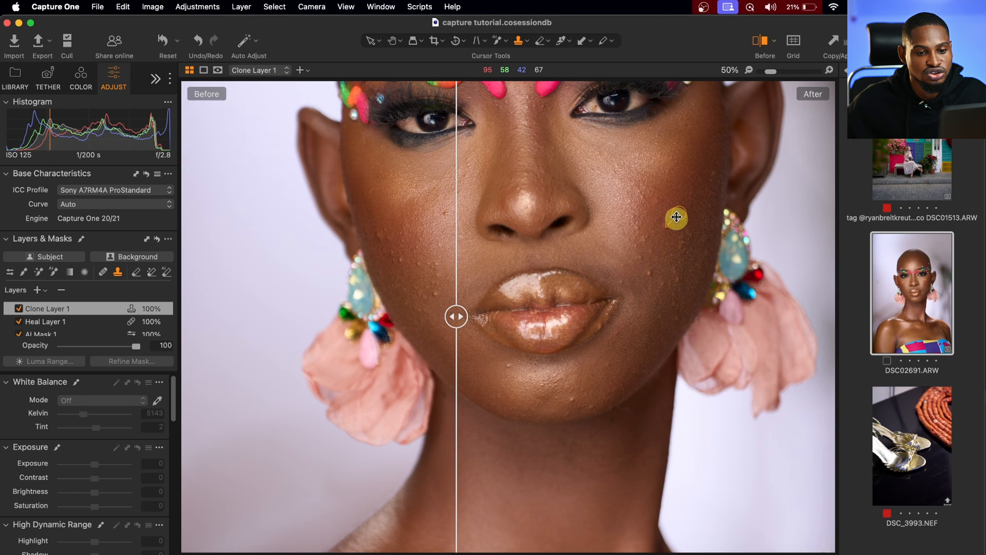
{"action": "left_click_drag", "start_coordinate": [677, 209], "coordinate": [666, 231]}
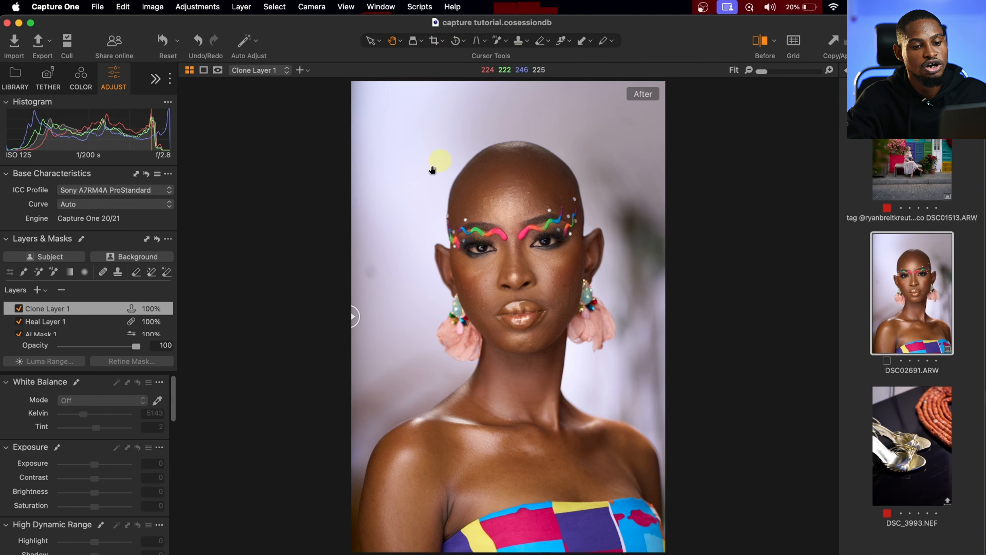
Step: Crop the portrait to a 4x5 aspect ratio of 1728 x 2160 px across the image's full width
{"action": "key", "text": "c"}
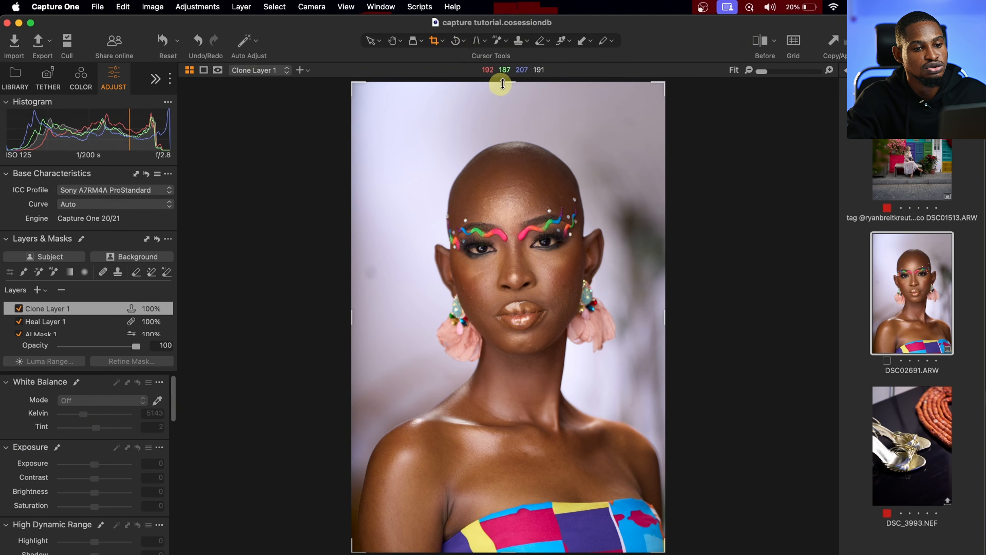
{"action": "left_click_drag", "start_coordinate": [505, 85], "coordinate": [508, 115]}
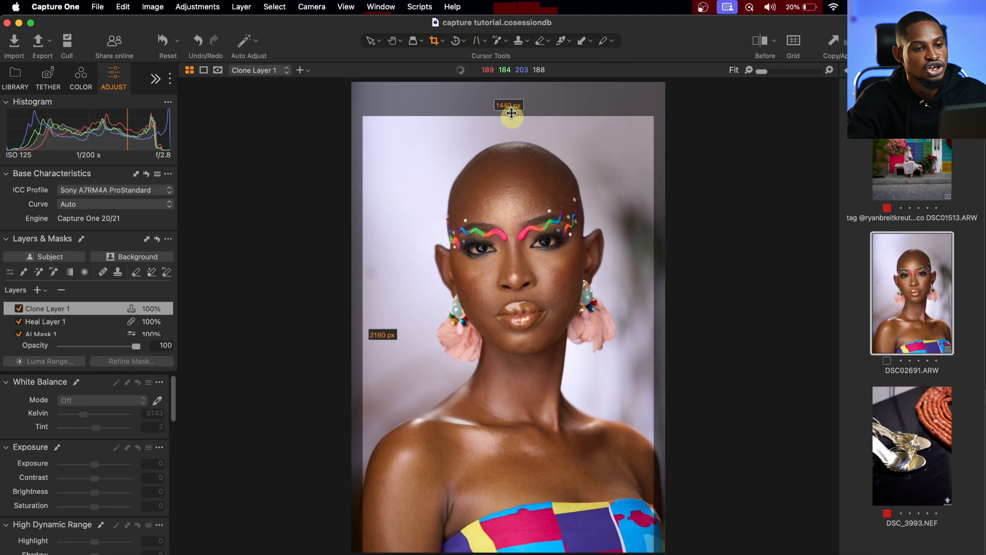
{"action": "left_click", "coordinate": [443, 42]}
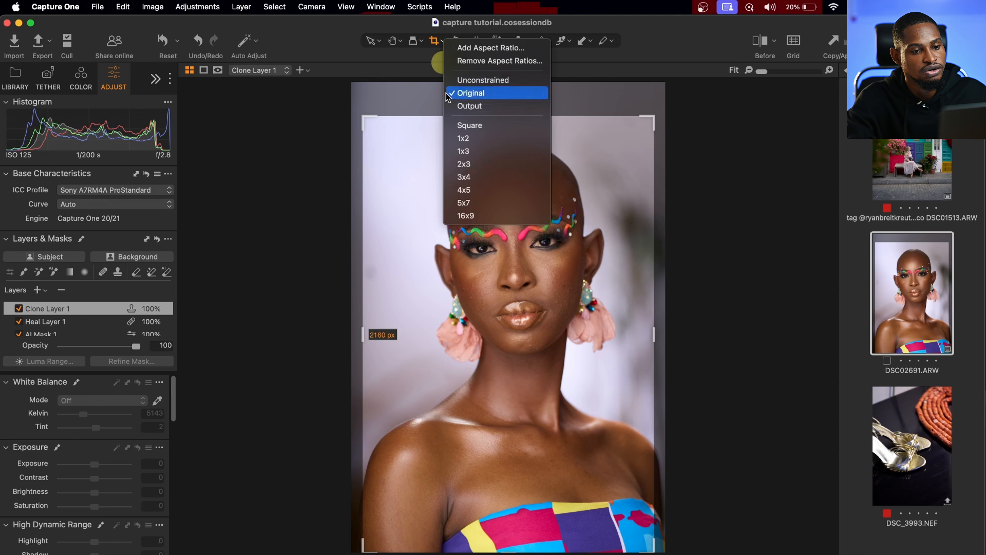
{"action": "left_click", "coordinate": [464, 178]}
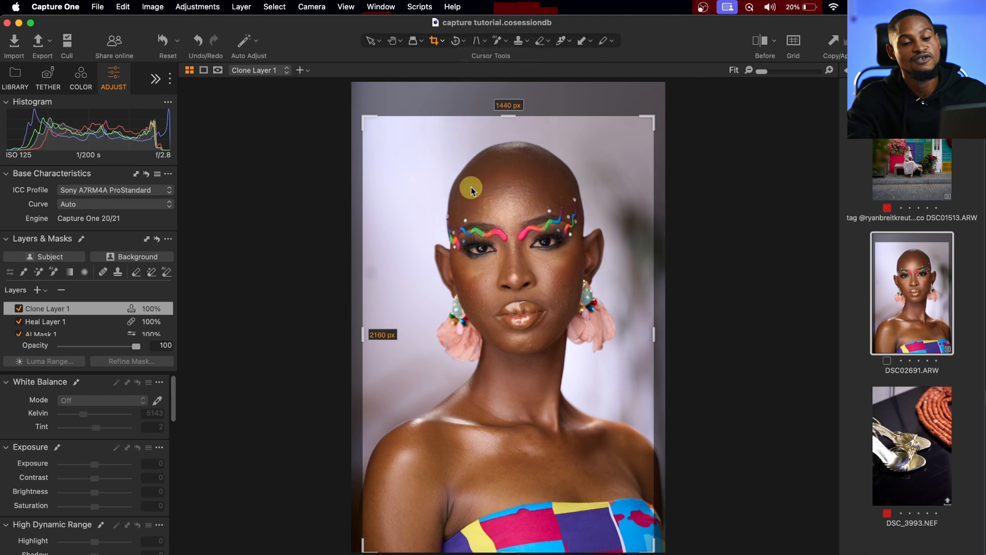
{"action": "left_click_drag", "start_coordinate": [471, 186], "coordinate": [588, 155]}
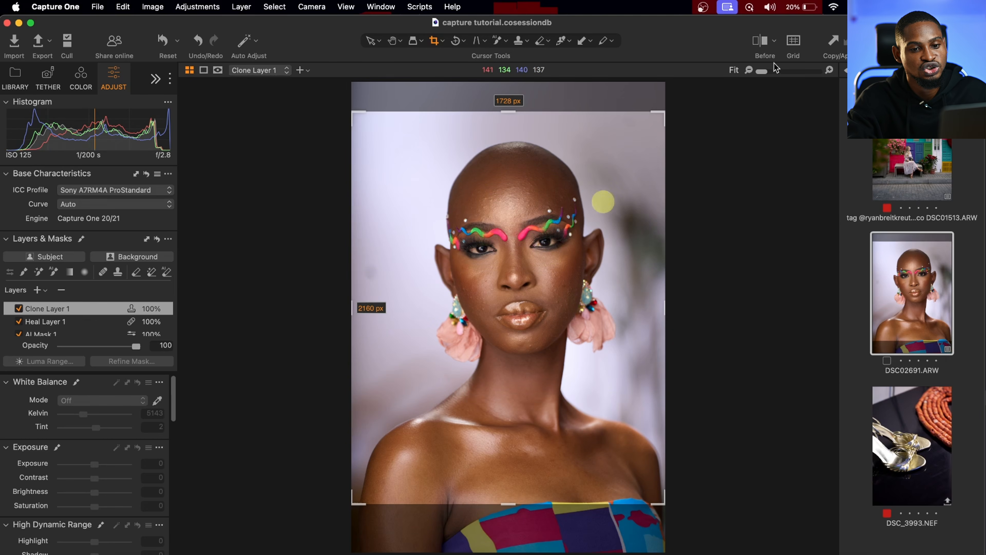
Step: Shift the crop slightly upward against the grid overlay, apply it, and hide the grid
{"action": "left_click", "coordinate": [794, 42]}
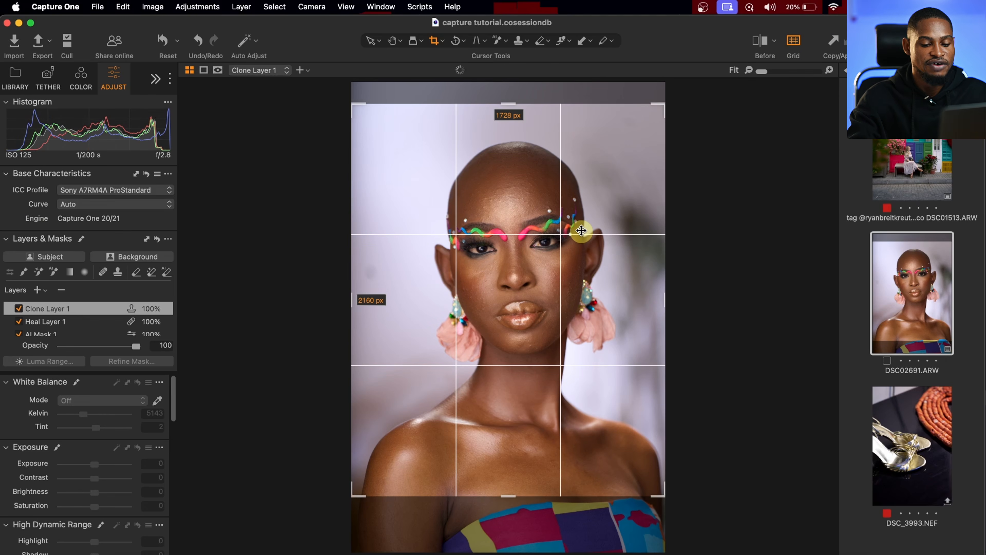
{"action": "key", "text": "h"}
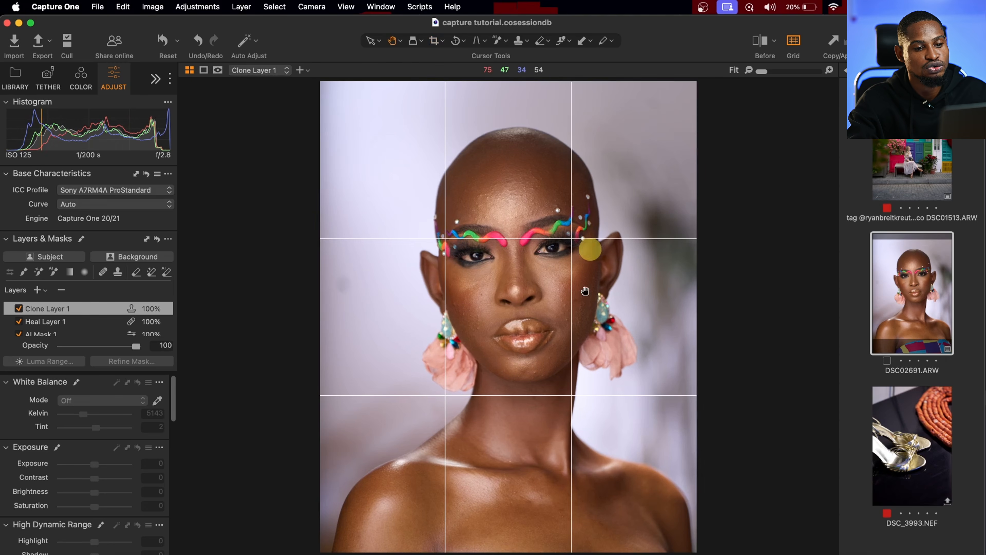
{"action": "left_click", "coordinate": [794, 41]}
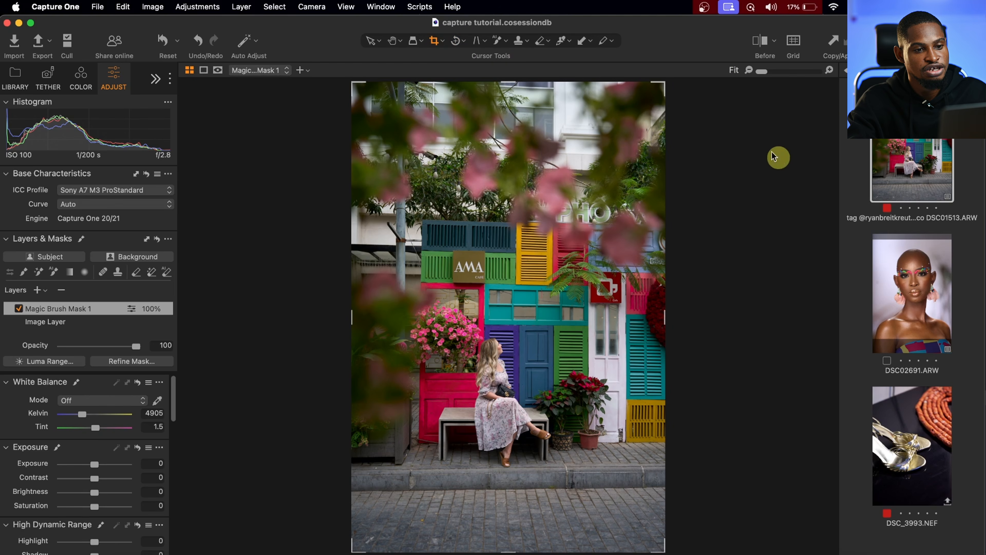
Step: Straighten the street photo by drawing levelling lines along the kerb across the image's width
{"action": "left_click", "coordinate": [456, 41]}
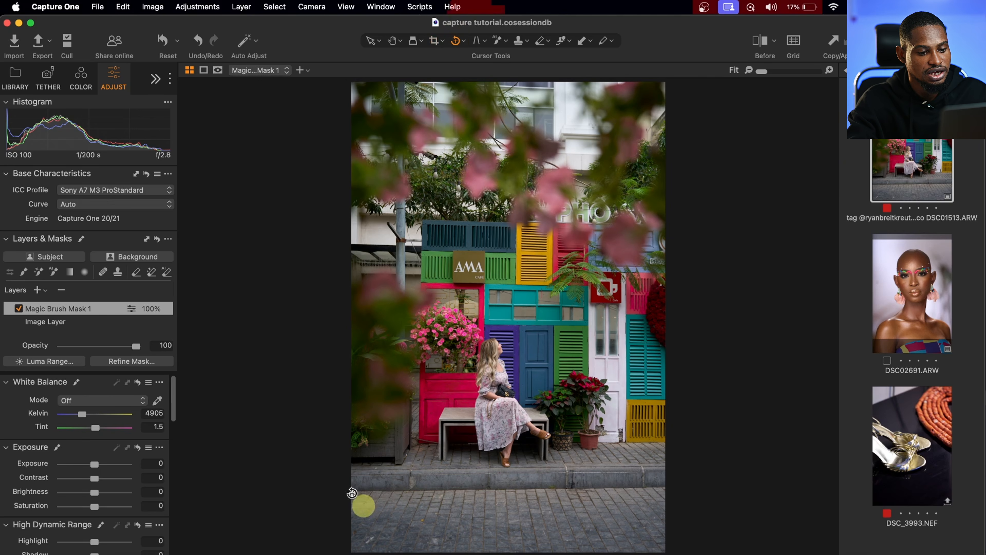
{"action": "left_click_drag", "start_coordinate": [351, 489], "coordinate": [721, 489]}
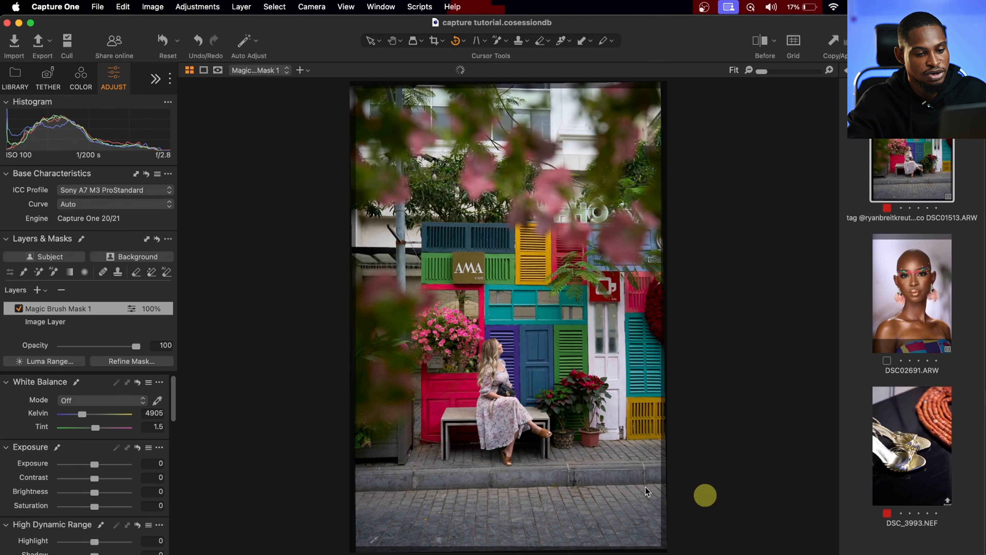
{"action": "left_click_drag", "start_coordinate": [358, 483], "coordinate": [694, 486]}
{"action": "mouse_move", "coordinate": [359, 486]}
{"action": "left_mouse_down"}
{"action": "mouse_move", "coordinate": [796, 496]}
{"action": "mouse_move", "coordinate": [784, 480]}
{"action": "left_mouse_up"}
Step: Rotate the street photo freehand so that it tilts slightly
{"action": "left_click", "coordinate": [465, 40]}
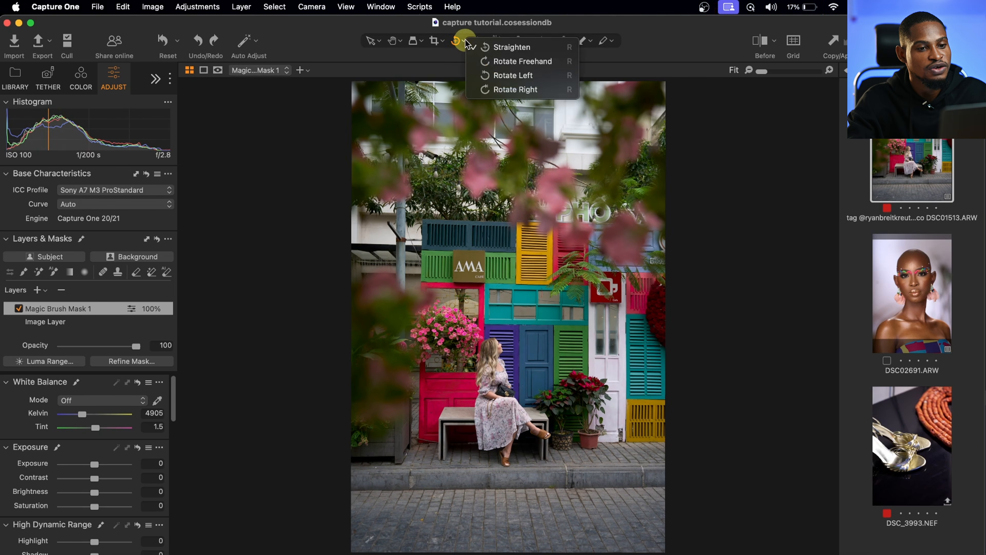
{"action": "left_click", "coordinate": [520, 62]}
{"action": "mouse_move", "coordinate": [604, 224]}
{"action": "left_mouse_down"}
{"action": "mouse_move", "coordinate": [616, 224]}
{"action": "mouse_move", "coordinate": [590, 183]}
{"action": "mouse_move", "coordinate": [635, 214]}
{"action": "mouse_move", "coordinate": [530, 172]}
{"action": "left_mouse_up"}
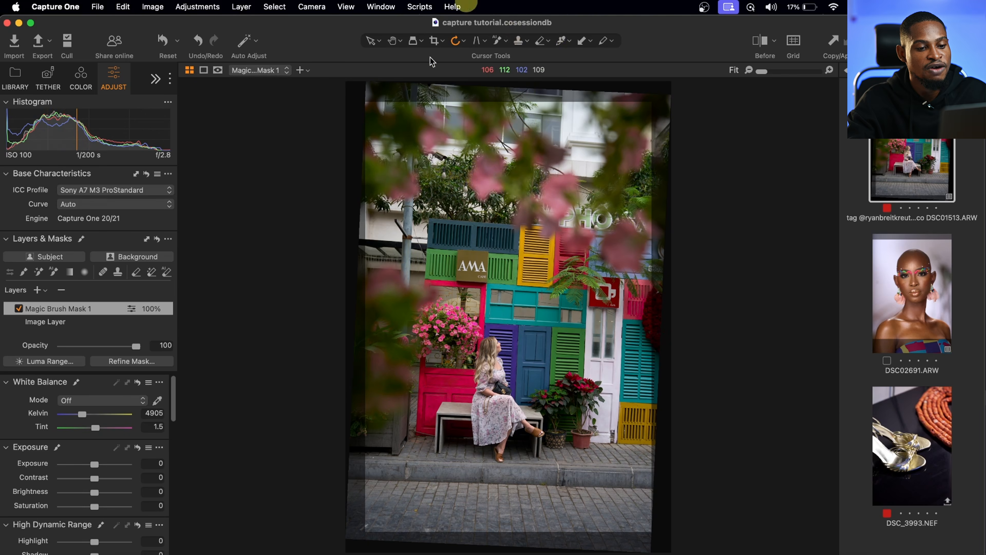
Step: Rotate the street photo left in 90° steps through a full turn until it is upright again
{"action": "left_click", "coordinate": [465, 41]}
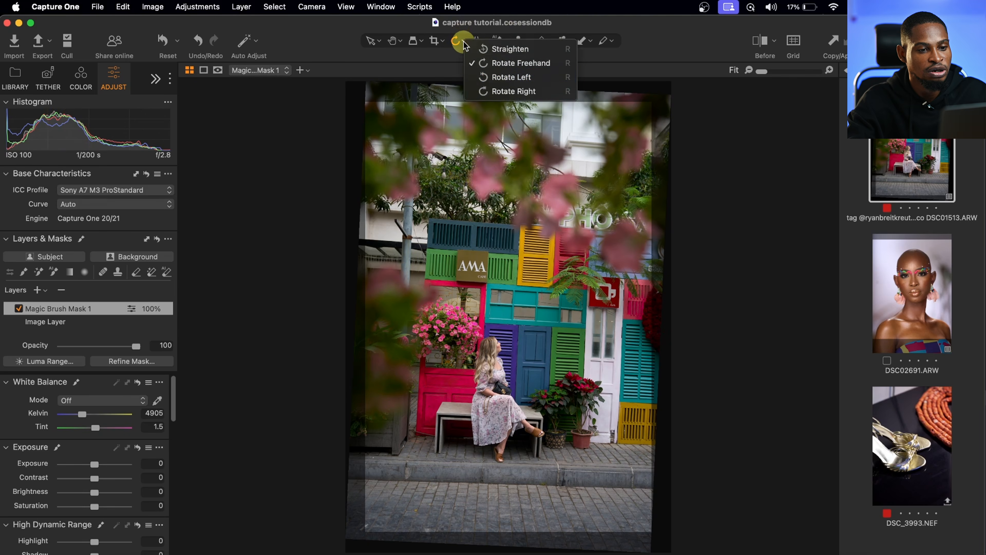
{"action": "left_click", "coordinate": [510, 77]}
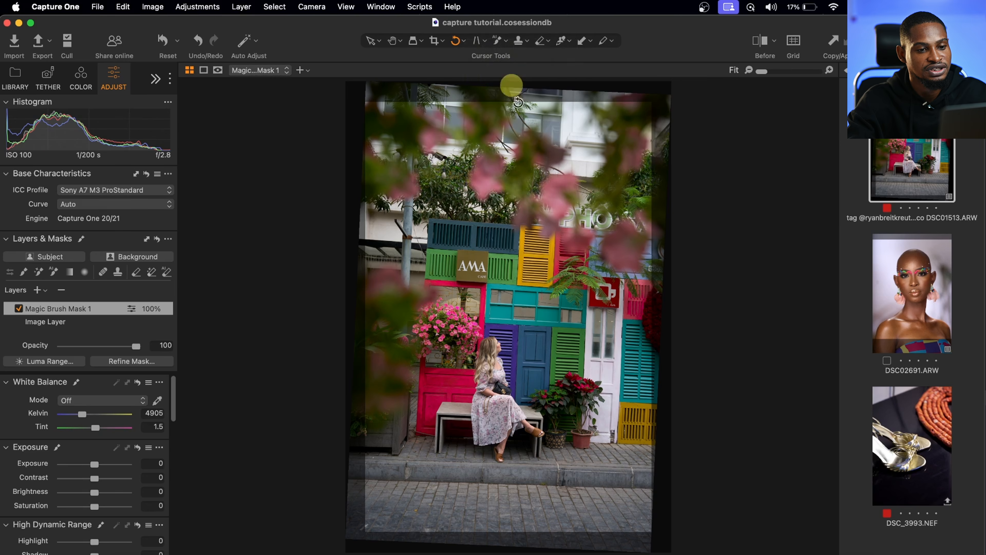
{"action": "left_click", "coordinate": [547, 243]}
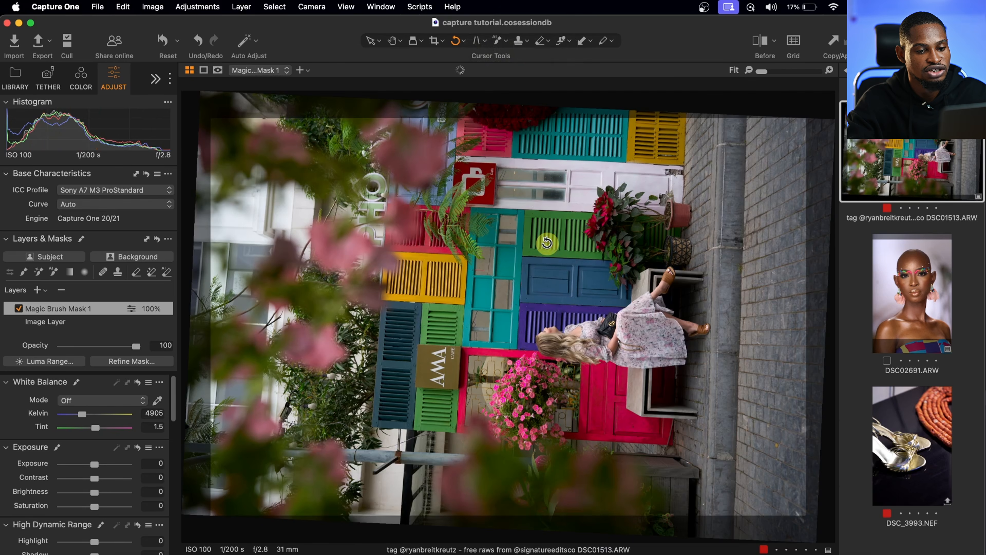
{"action": "left_click", "coordinate": [547, 243]}
{"action": "left_click", "coordinate": [547, 243]}
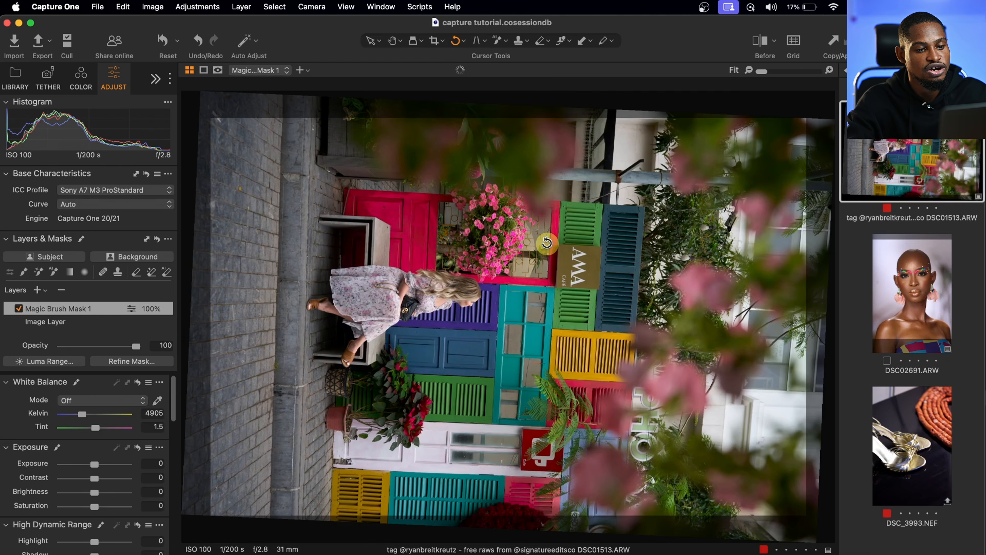
{"action": "left_click", "coordinate": [547, 243]}
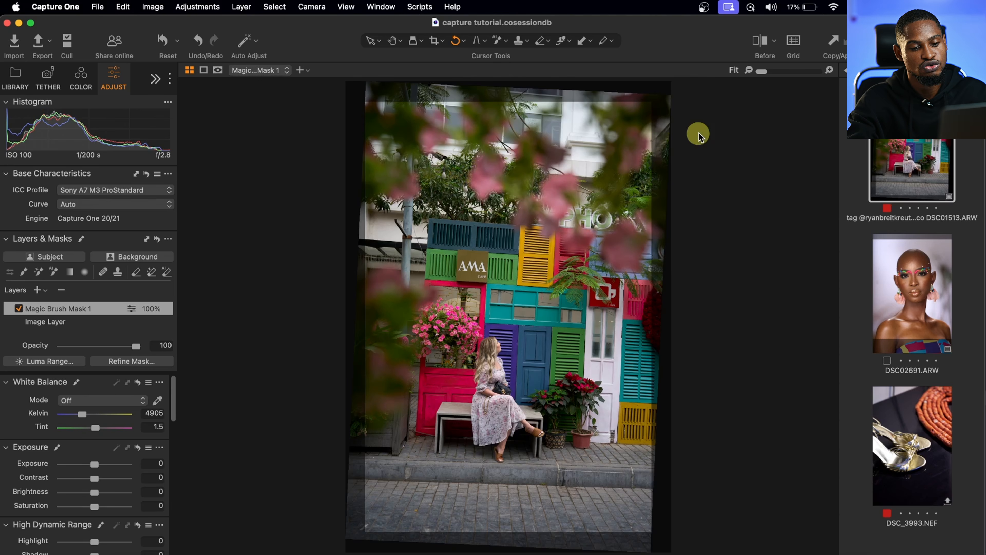
Step: Reset all adjustments on the street photo, including its rotation and mask layer
{"action": "left_click", "coordinate": [942, 152]}
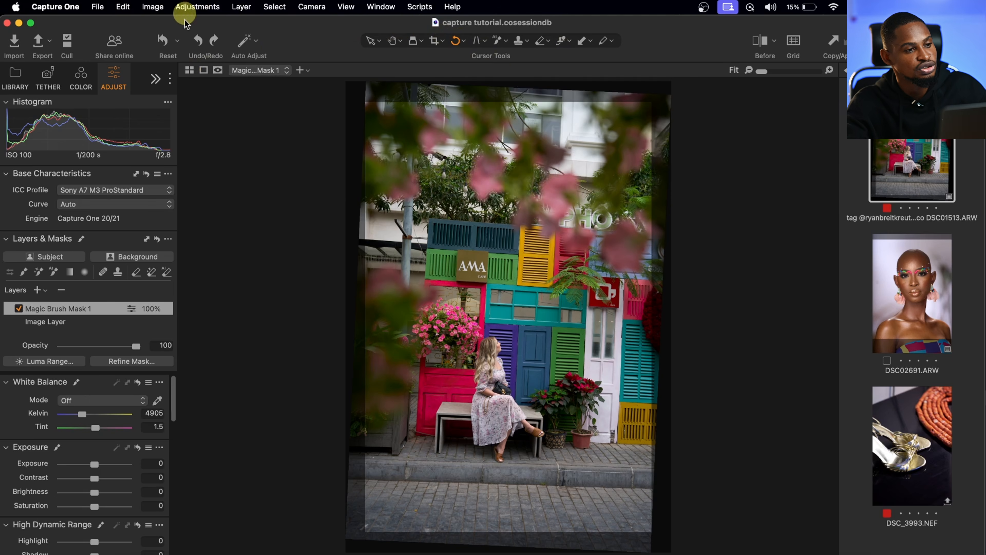
{"action": "left_click", "coordinate": [160, 38]}
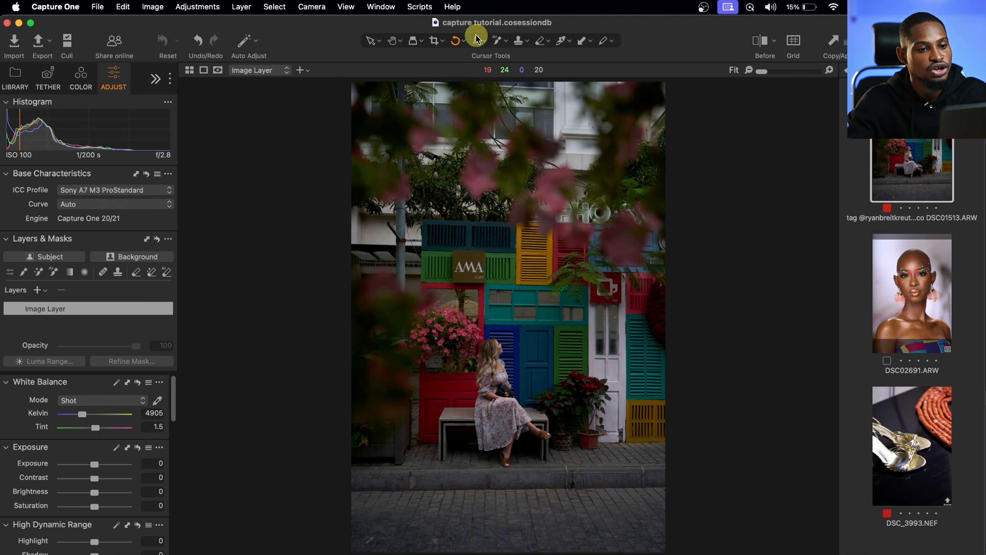
{"action": "left_click", "coordinate": [506, 43]}
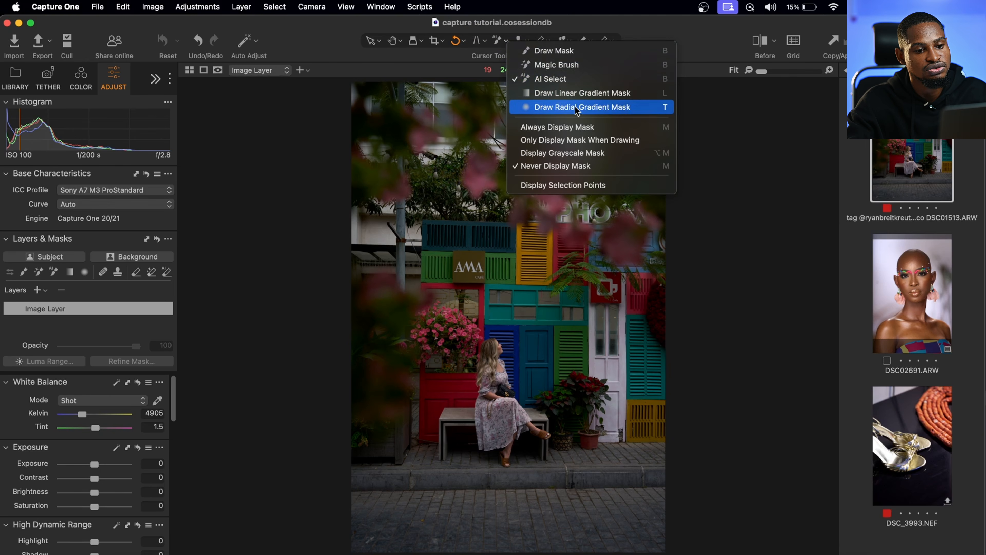
{"action": "left_click", "coordinate": [598, 107]}
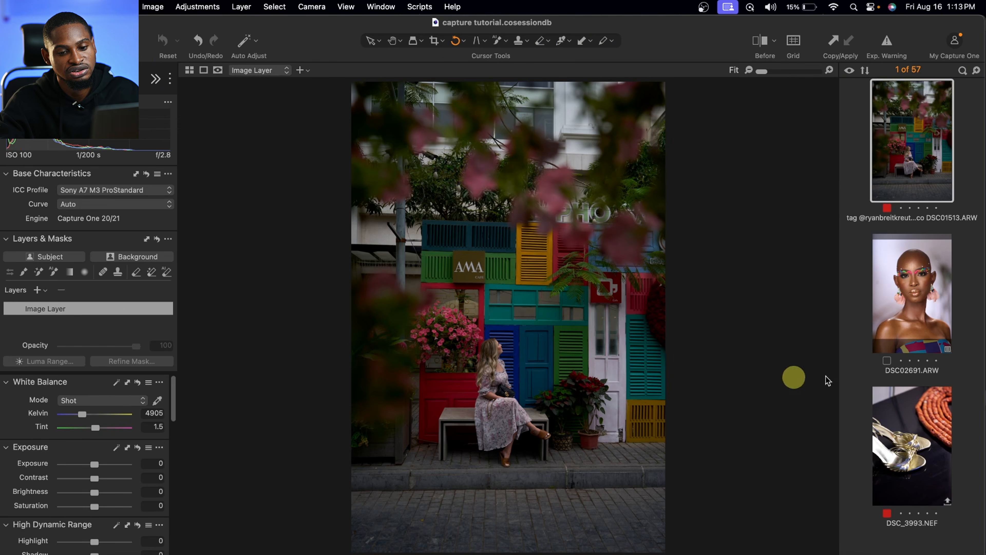
Step: Switch to the Pan tool and open DSC_4061.NEF, the photo of the red cap and black shoes
{"action": "scroll", "coordinate": [888, 379], "scroll_direction": "down", "scroll_amount": 2}
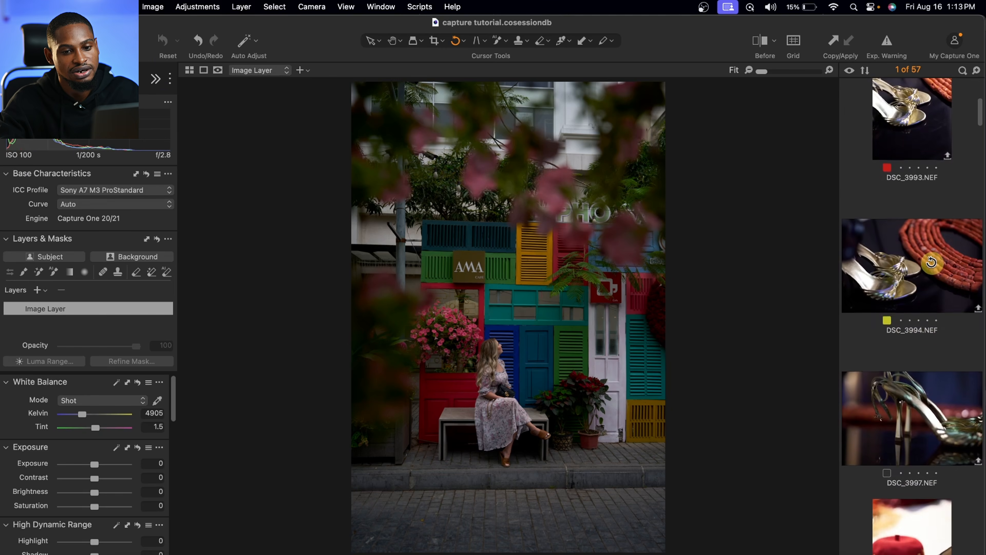
{"action": "scroll", "coordinate": [948, 422], "scroll_direction": "down", "scroll_amount": 3}
{"action": "scroll", "coordinate": [947, 421], "scroll_direction": "down", "scroll_amount": 3}
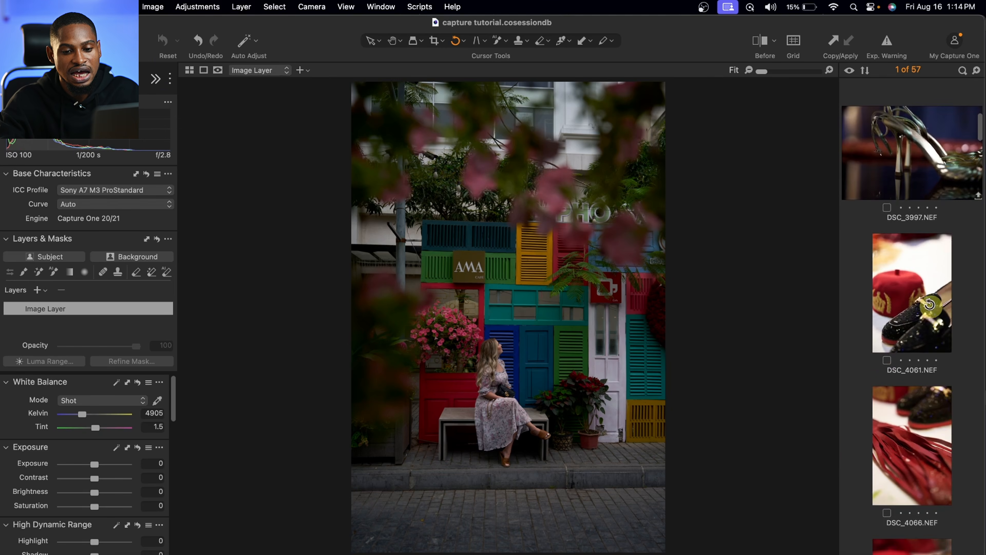
{"action": "left_click", "coordinate": [392, 40]}
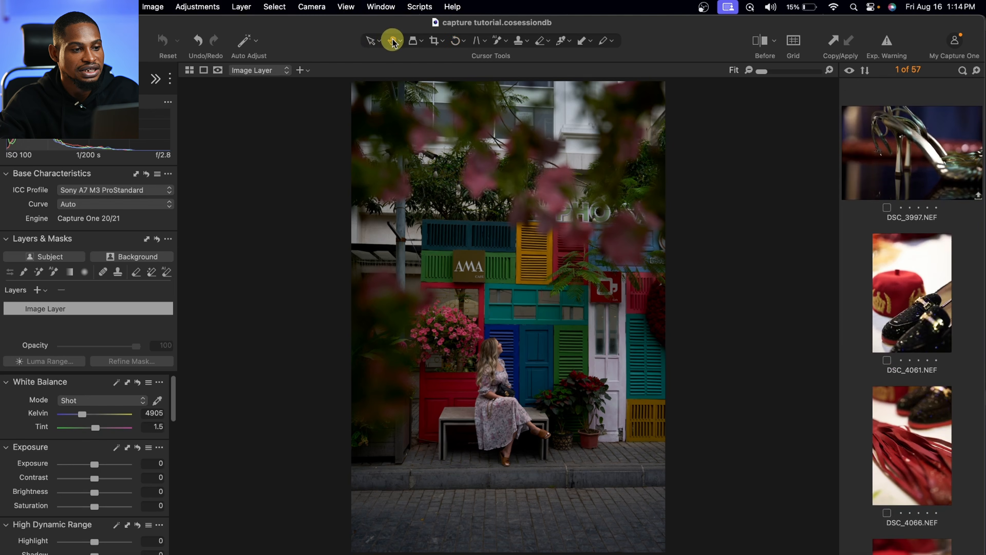
{"action": "left_click", "coordinate": [915, 322]}
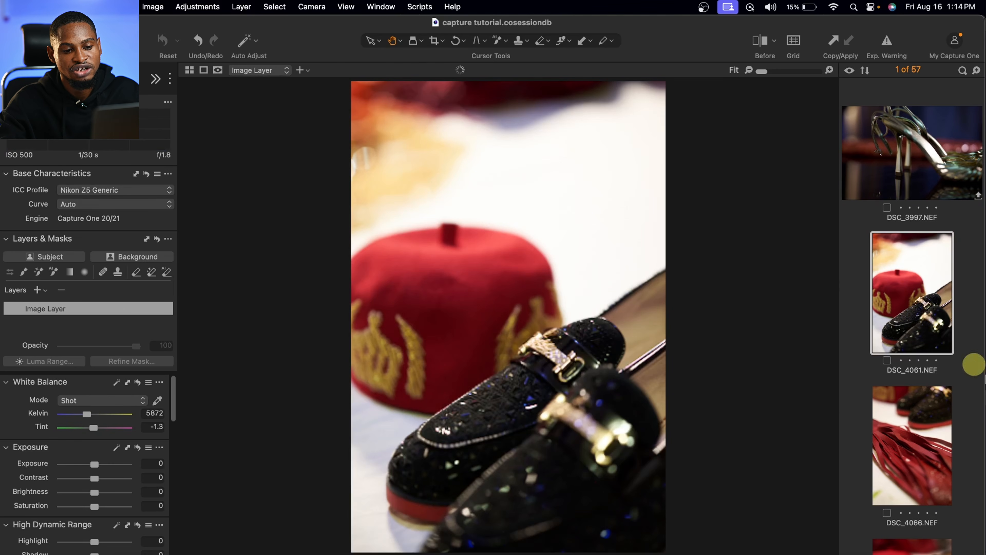
{"action": "scroll", "coordinate": [916, 426], "scroll_direction": "down", "scroll_amount": 3}
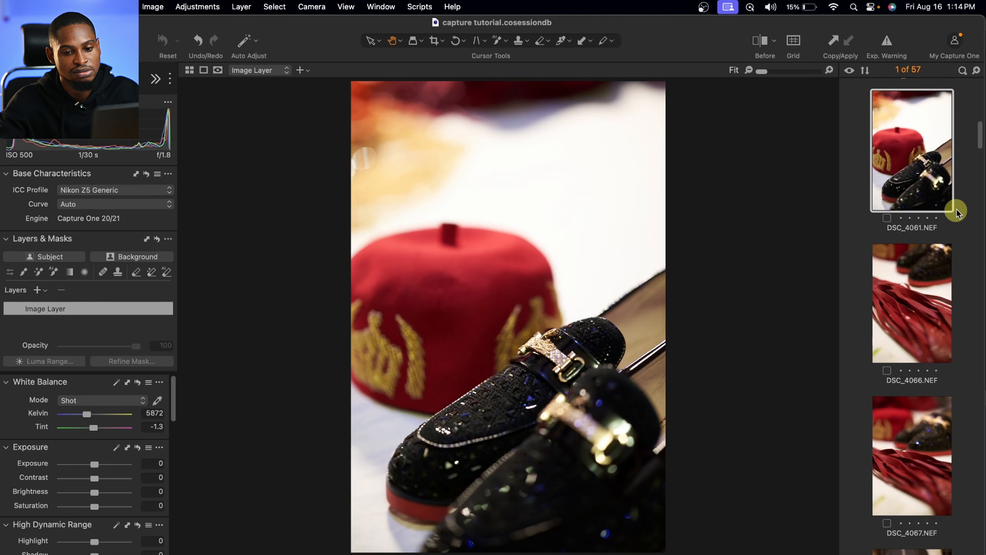
Step: Set the exposure of DSC_4061.NEF to 1.71 and its highlights to -75
{"action": "left_click", "coordinate": [93, 470]}
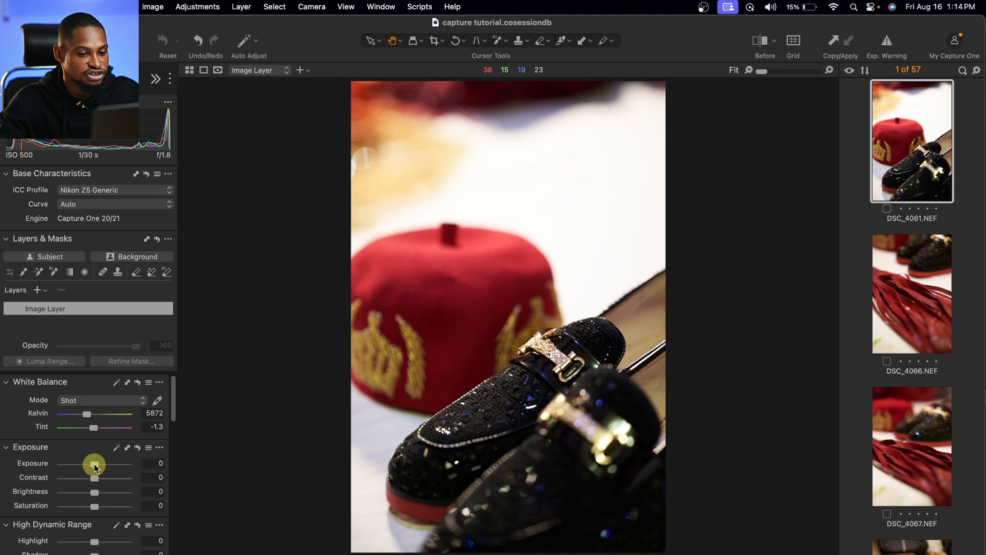
{"action": "left_click_drag", "start_coordinate": [95, 466], "coordinate": [69, 481]}
{"action": "scroll", "coordinate": [94, 493], "scroll_direction": "down", "scroll_amount": 1}
{"action": "scroll", "coordinate": [96, 494], "scroll_direction": "down", "scroll_amount": 3}
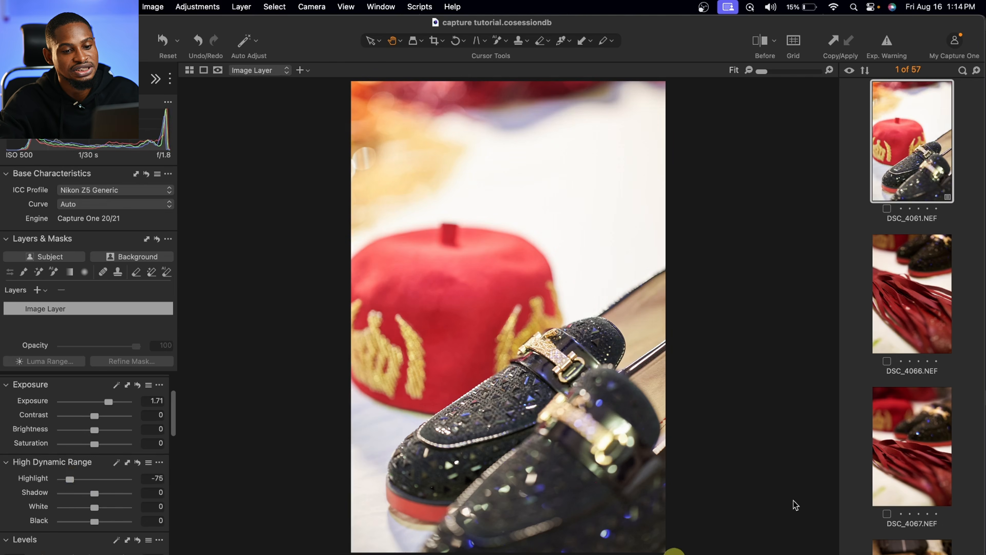
Step: Copy the adjustments of DSC_4061.NEF and apply them to the same photo
{"action": "scroll", "coordinate": [978, 393], "scroll_direction": "down", "scroll_amount": 5}
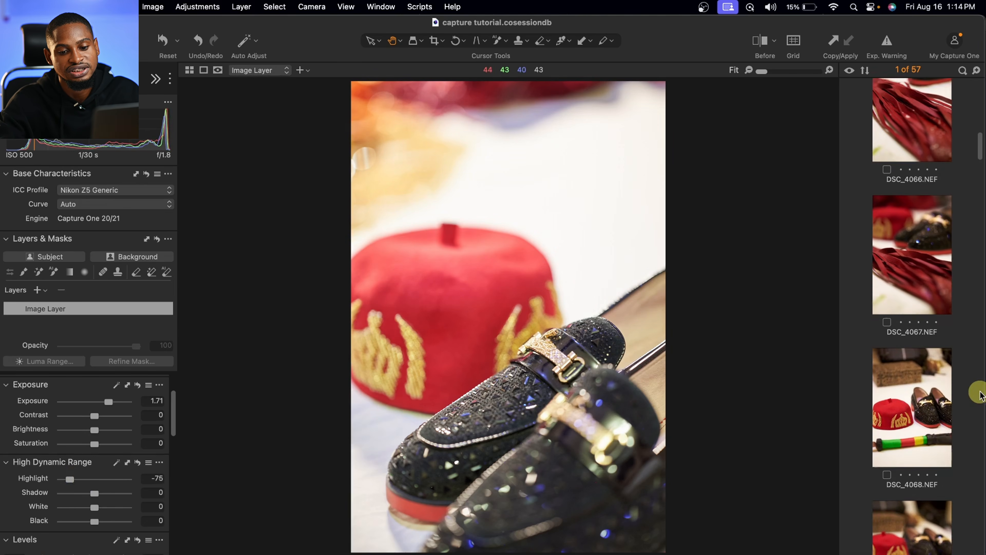
{"action": "scroll", "coordinate": [979, 393], "scroll_direction": "up", "scroll_amount": 10}
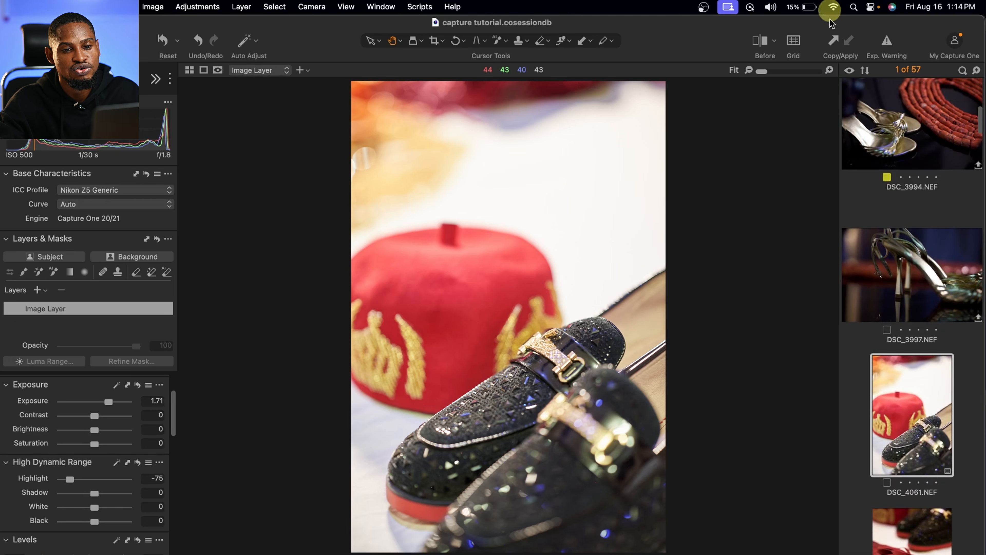
{"action": "left_click", "coordinate": [835, 41]}
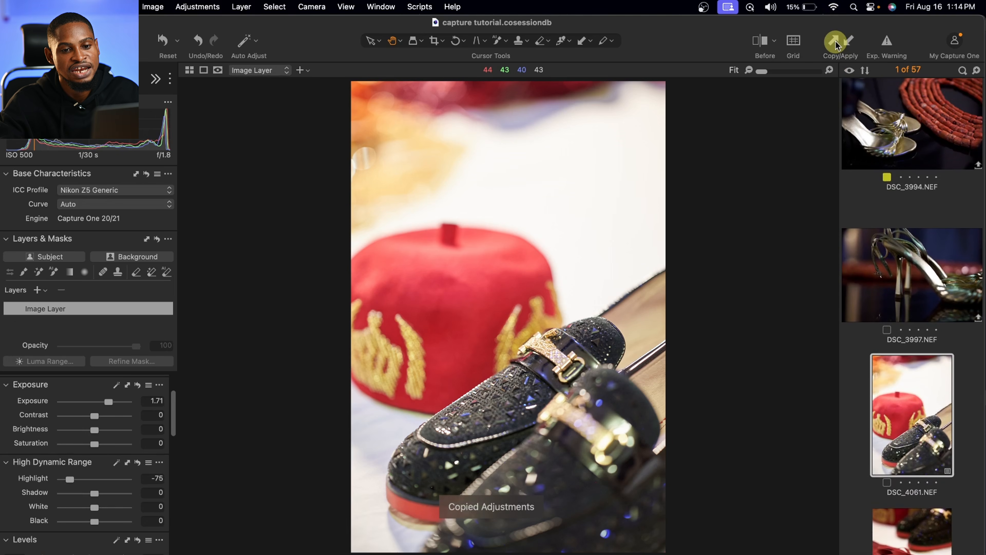
{"action": "left_click", "coordinate": [845, 39]}
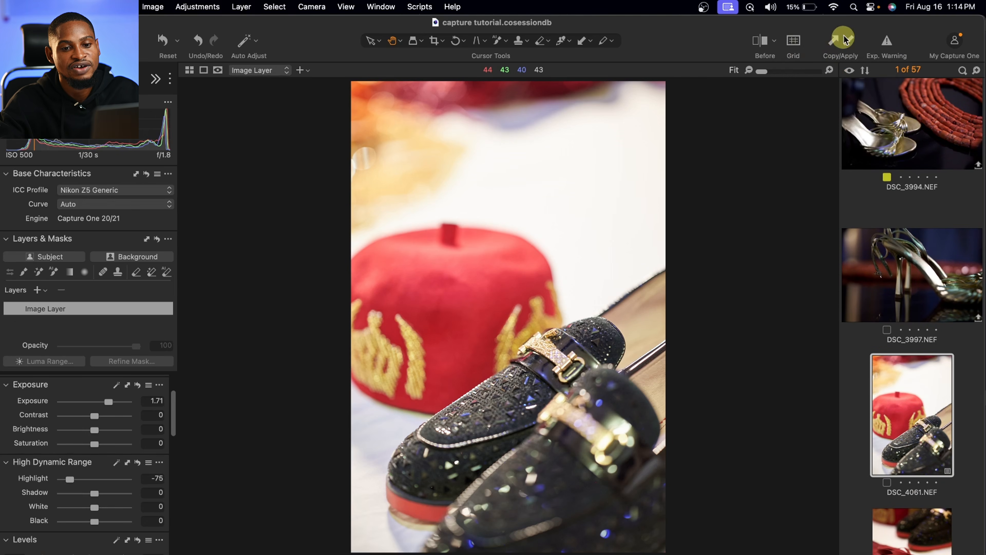
Step: Examine the toolbar customization options, including the Copy/Apply item, and close them
{"action": "right_click", "coordinate": [678, 30]}
{"action": "left_click", "coordinate": [709, 69]}
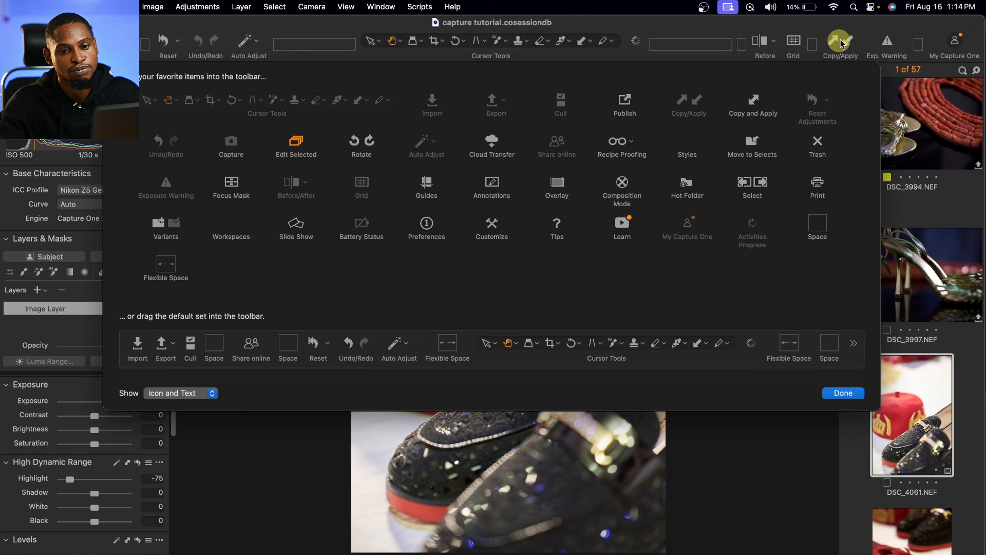
{"action": "left_click", "coordinate": [844, 393]}
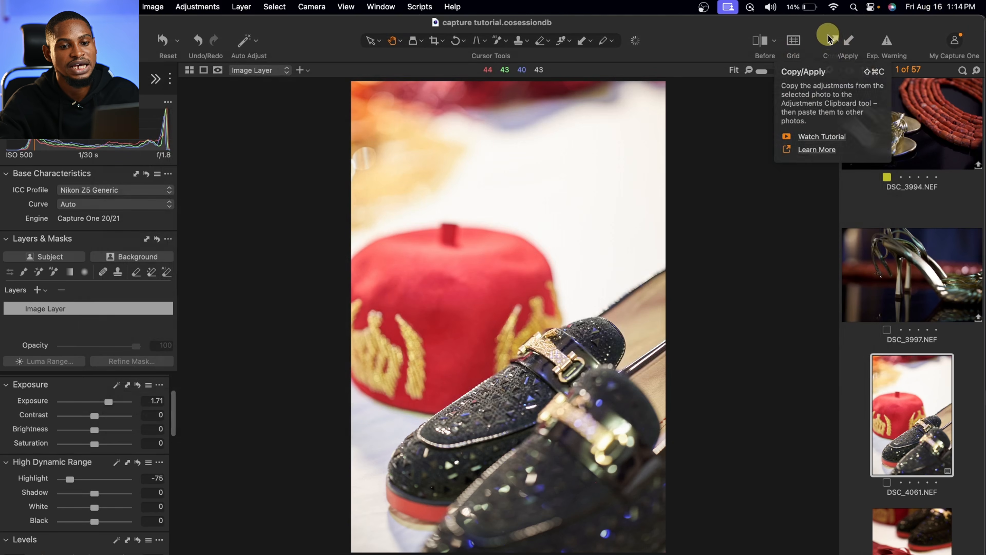
Step: Copy the adjustments of DSC_4061.NEF and add DSC_4066.NEF, DSC_4067.NEF and DSC_4068.NEF to the selection
{"action": "left_click", "coordinate": [834, 42]}
{"action": "scroll", "coordinate": [913, 388], "scroll_direction": "down", "scroll_amount": 5}
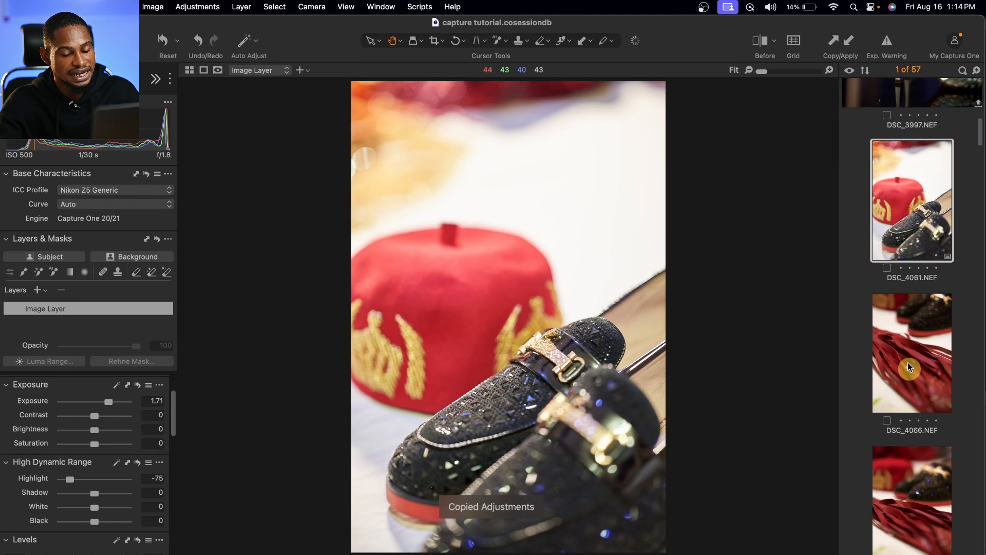
{"action": "left_click", "coordinate": [914, 497], "text": "super"}
{"action": "key", "text": "shift+Down"}
{"action": "key", "text": "shift+Down"}
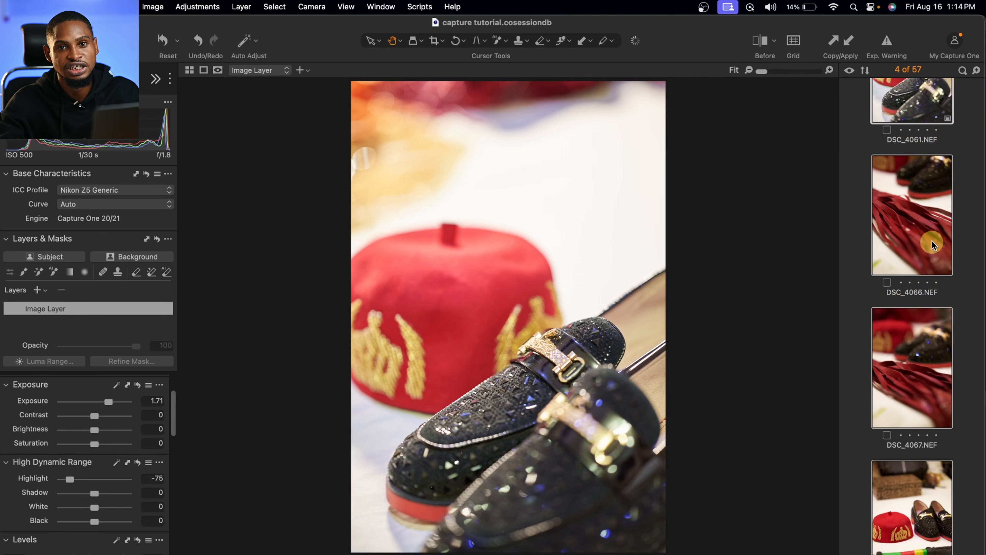
Step: Display the four selected photos side by side in the multi view
{"action": "left_click", "coordinate": [189, 72]}
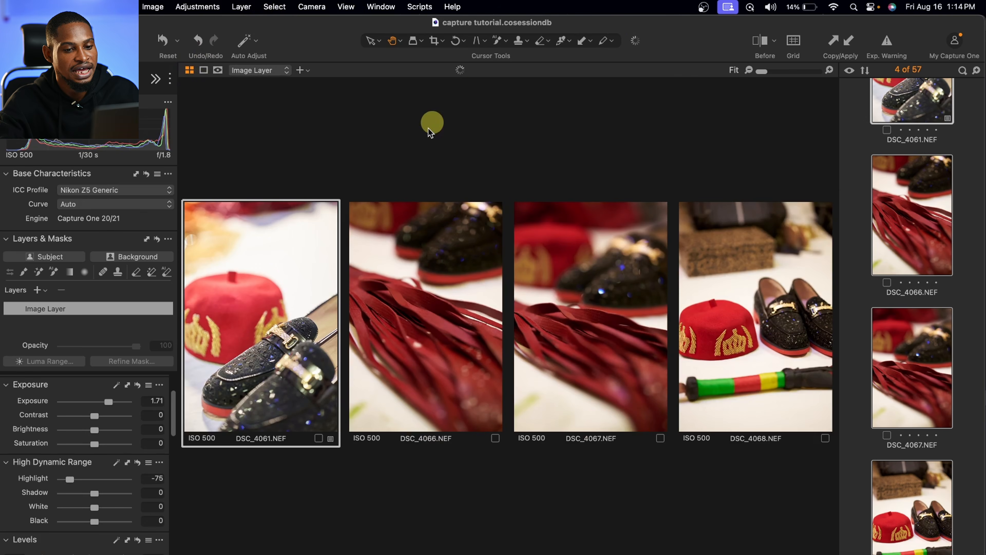
{"action": "left_click", "coordinate": [189, 69]}
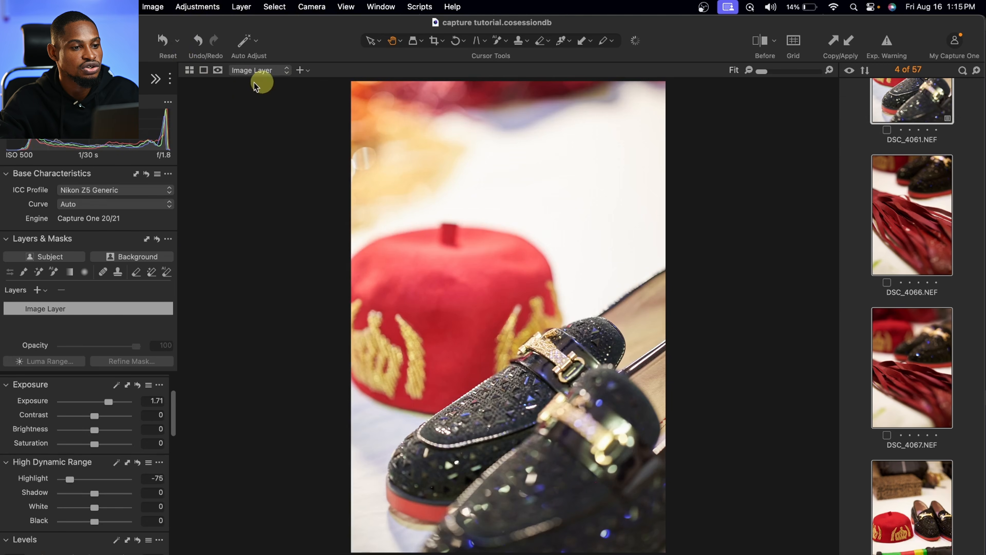
{"action": "left_click", "coordinate": [189, 70]}
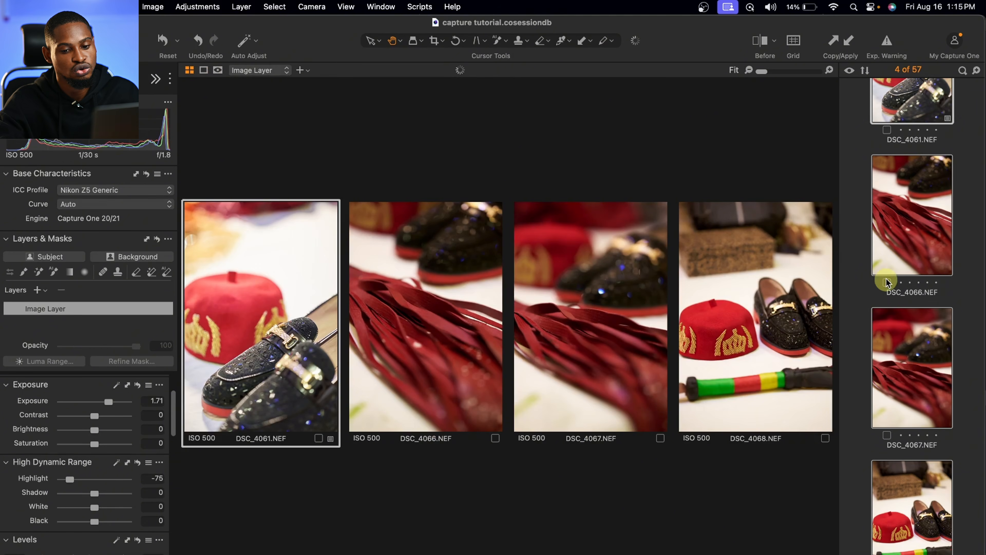
Step: Add DSC_4069.NEF to the selected photos, leaving DSC_4082.NEF unselected
{"action": "scroll", "coordinate": [914, 428], "scroll_direction": "down", "scroll_amount": 3}
{"action": "left_click", "coordinate": [915, 432], "text": "super"}
{"action": "scroll", "coordinate": [915, 416], "scroll_direction": "down", "scroll_amount": 4}
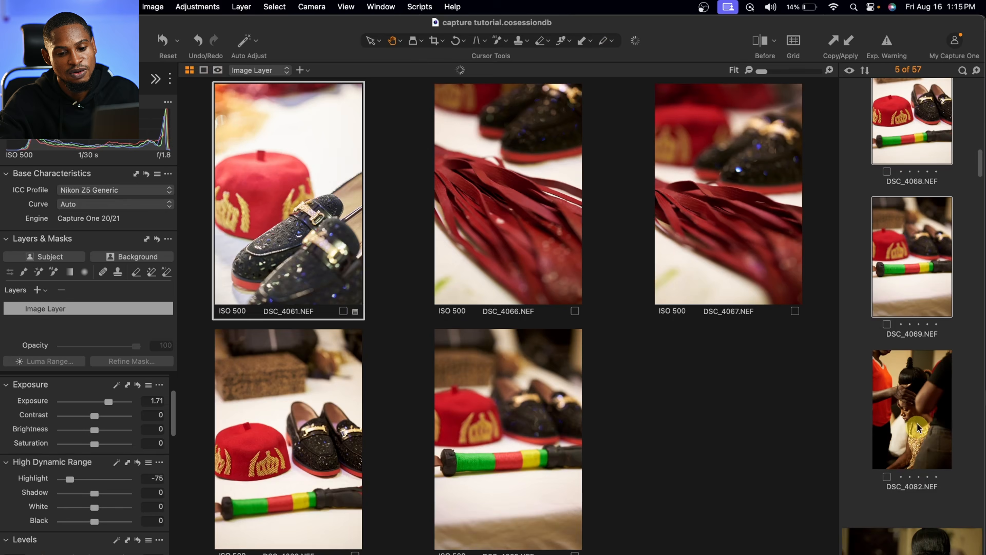
{"action": "left_click", "coordinate": [916, 402], "text": "super"}
{"action": "left_click", "coordinate": [915, 402], "text": "super"}
{"action": "scroll", "coordinate": [918, 194], "scroll_direction": "up", "scroll_amount": 2}
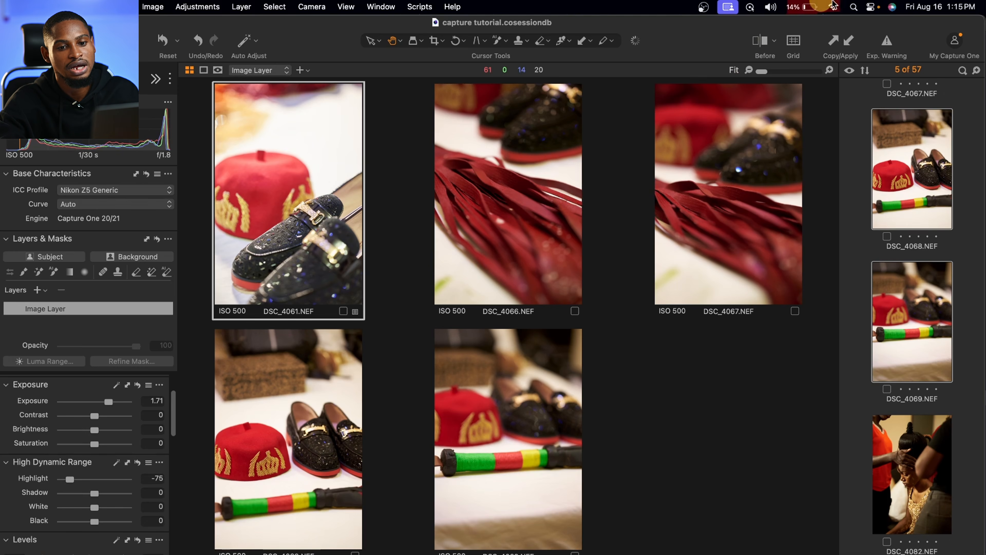
Step: Apply the copied adjustments to the five selected photos and open DSC_4068.NEF to check the edit
{"action": "left_click", "coordinate": [850, 38]}
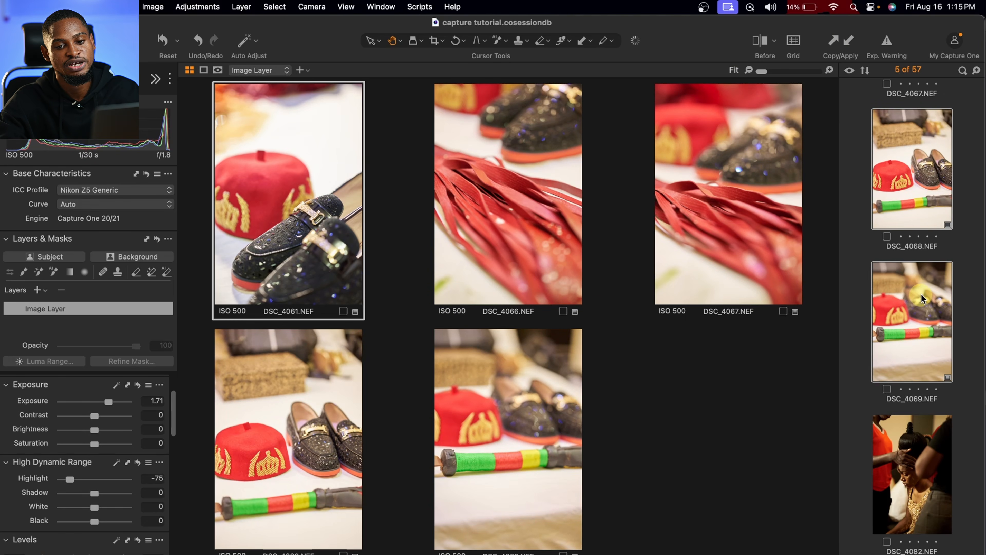
{"action": "left_click", "coordinate": [960, 165]}
{"action": "left_click", "coordinate": [915, 161]}
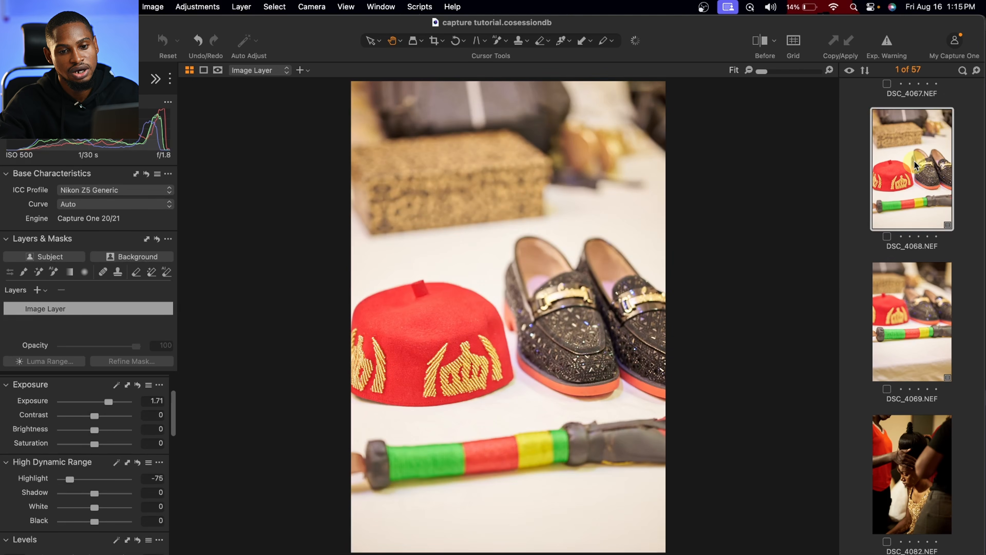
Step: Switch on the exposure warning and examine the clipped highlights on the shoes and cap in DSC_4068.NEF
{"action": "left_click", "coordinate": [889, 43]}
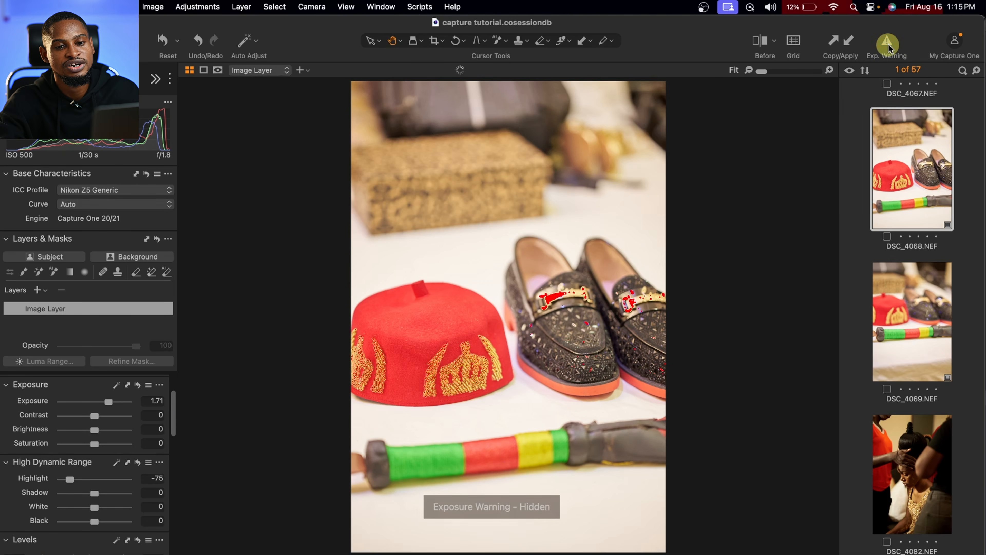
{"action": "left_click", "coordinate": [889, 44]}
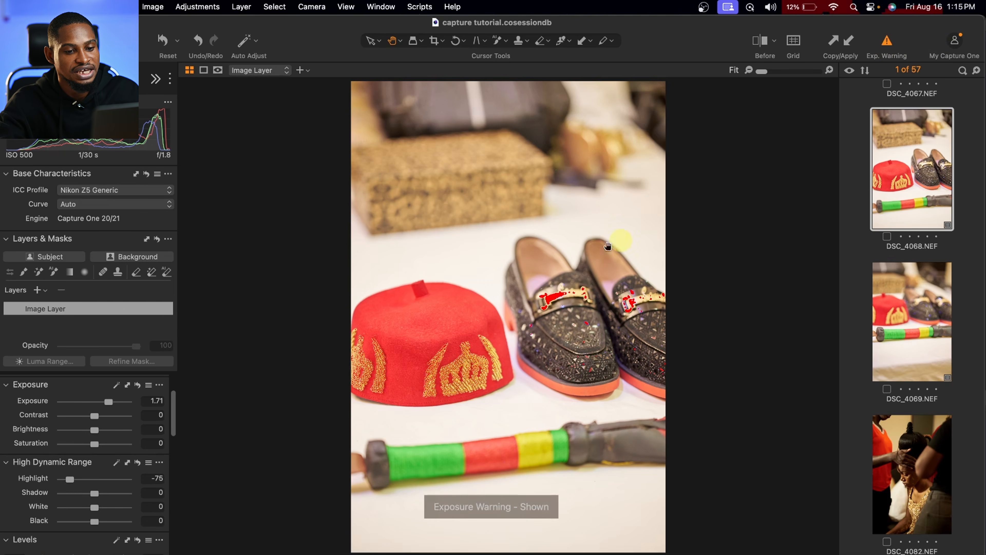
{"action": "scroll", "coordinate": [579, 279], "scroll_direction": "up", "scroll_amount": 5}
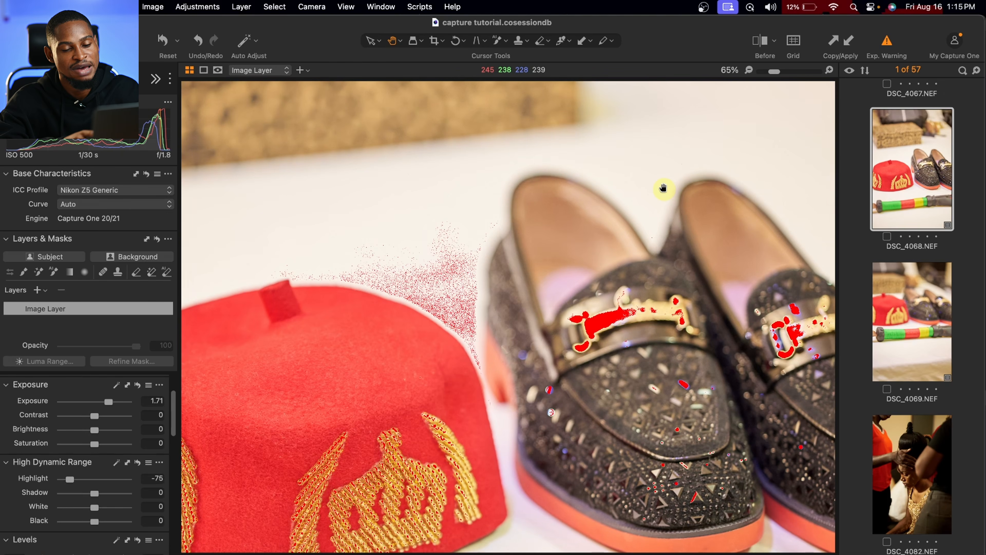
{"action": "scroll", "coordinate": [671, 205], "scroll_direction": "down", "scroll_amount": 5}
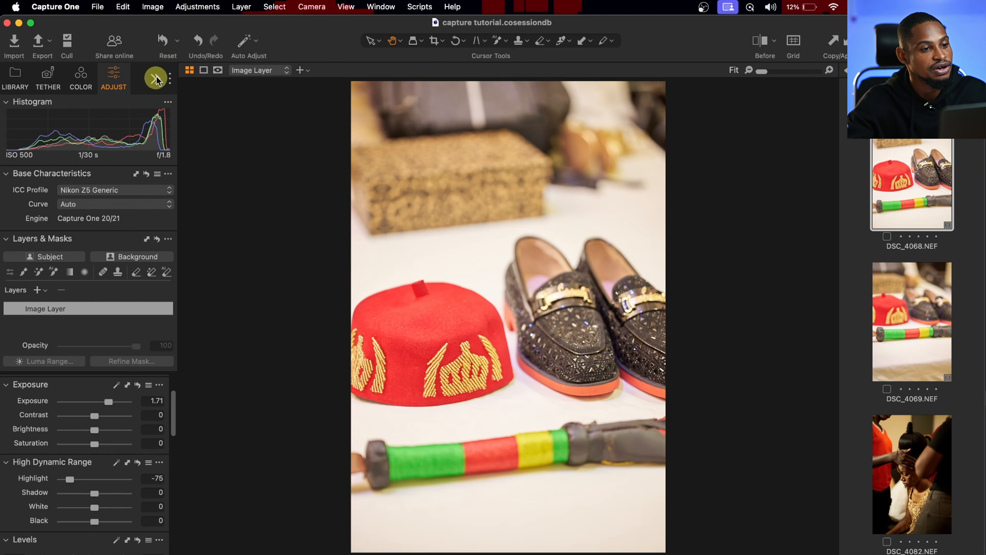
Step: Bring up the Style tools and apply the custom style TeelensMelanin 1 to the portrait DSC02691.ARW
{"action": "left_click", "coordinate": [156, 80]}
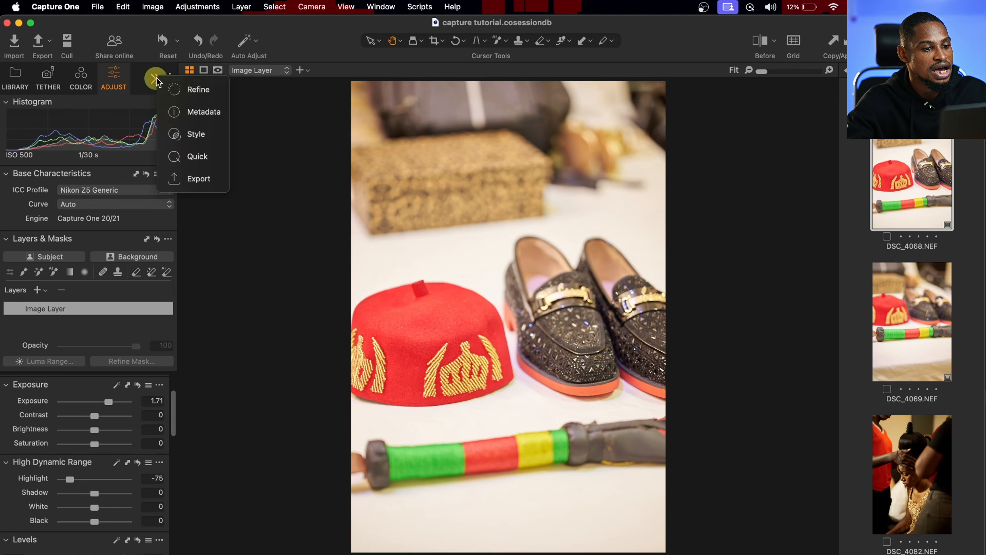
{"action": "left_click", "coordinate": [195, 134]}
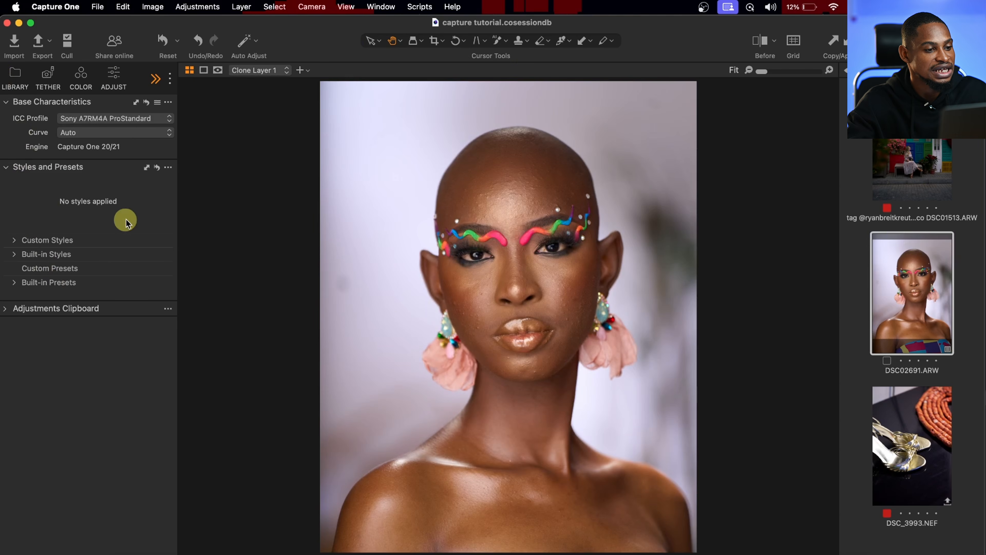
{"action": "left_click", "coordinate": [12, 240]}
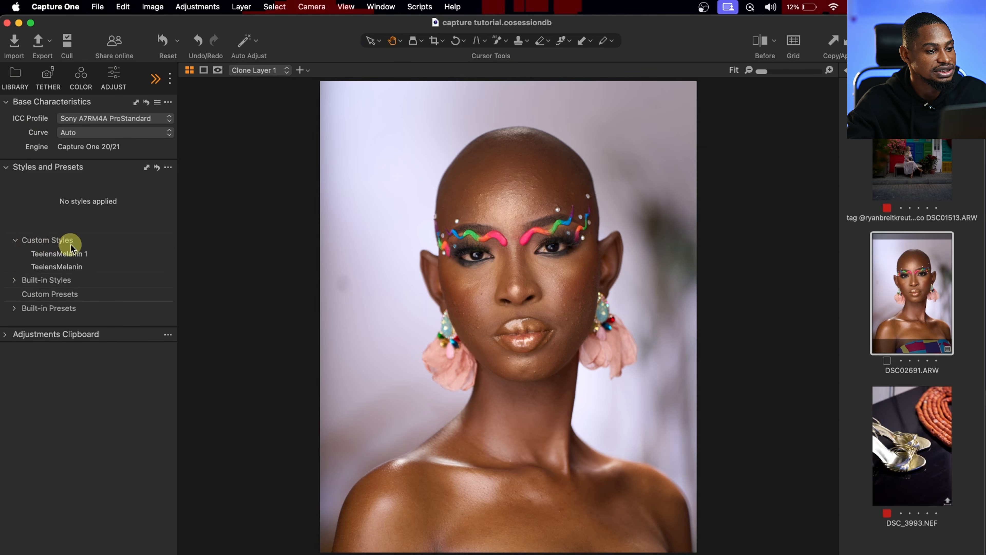
{"action": "left_click", "coordinate": [54, 256]}
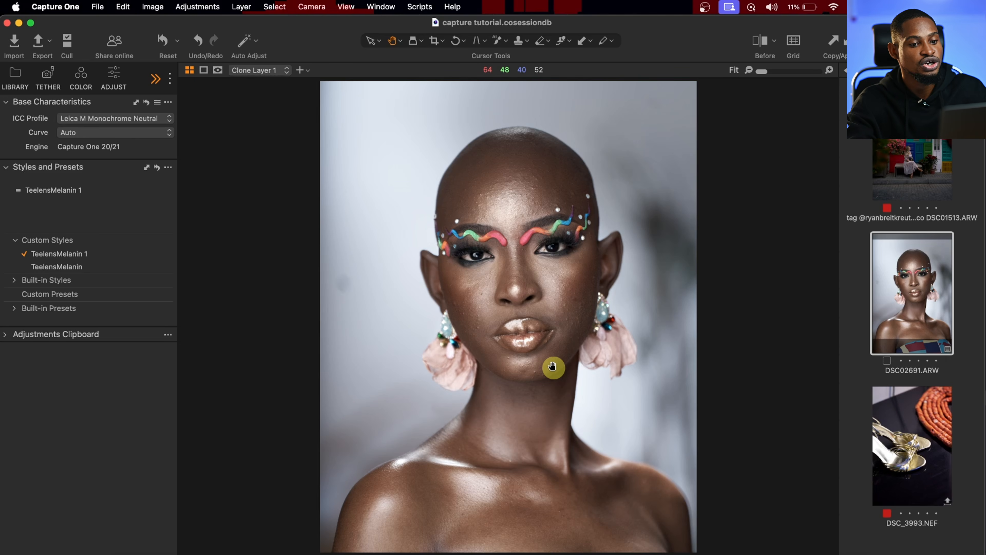
Step: Try the built-in Bright Contrast style on the portrait and reset all of the photo's adjustments
{"action": "left_click", "coordinate": [15, 281]}
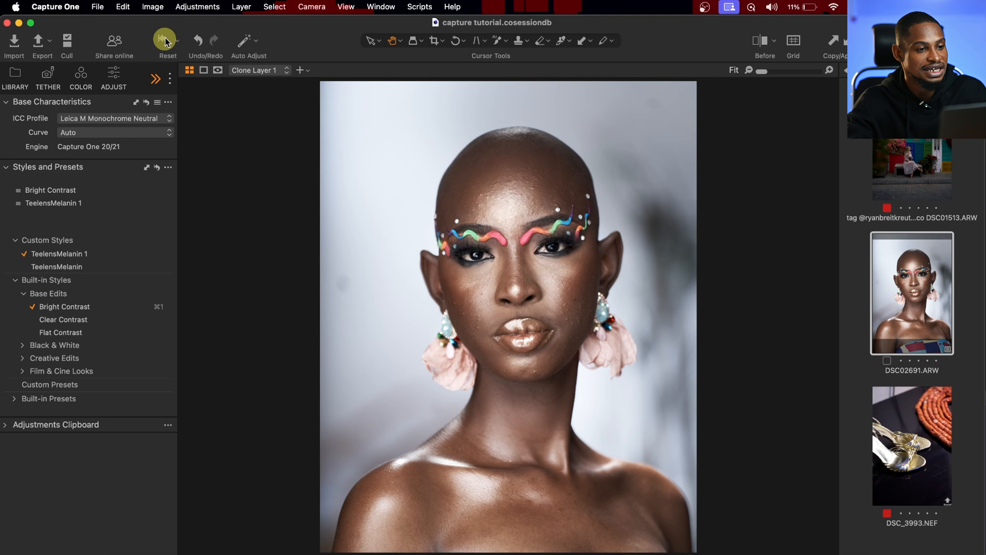
{"action": "left_click", "coordinate": [165, 41]}
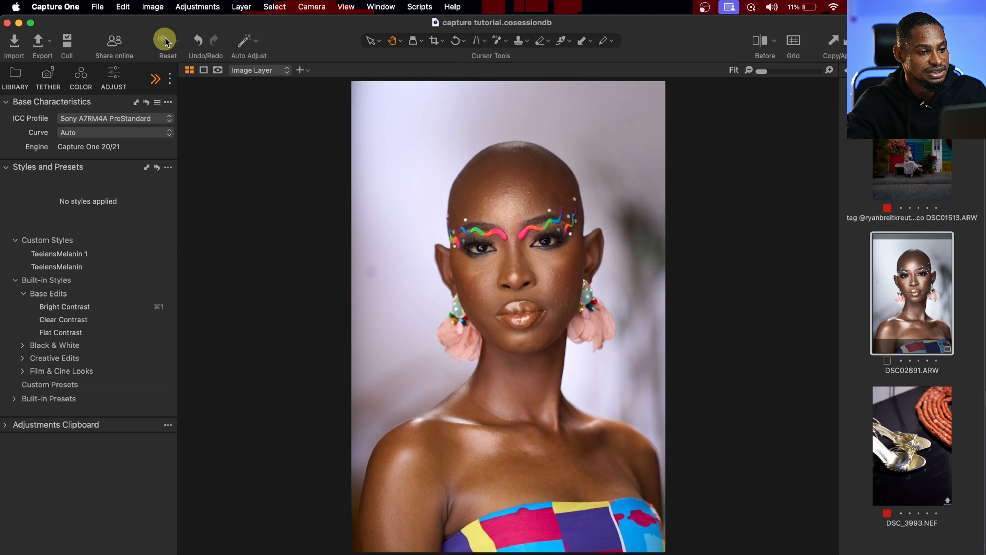
{"action": "left_click", "coordinate": [68, 306]}
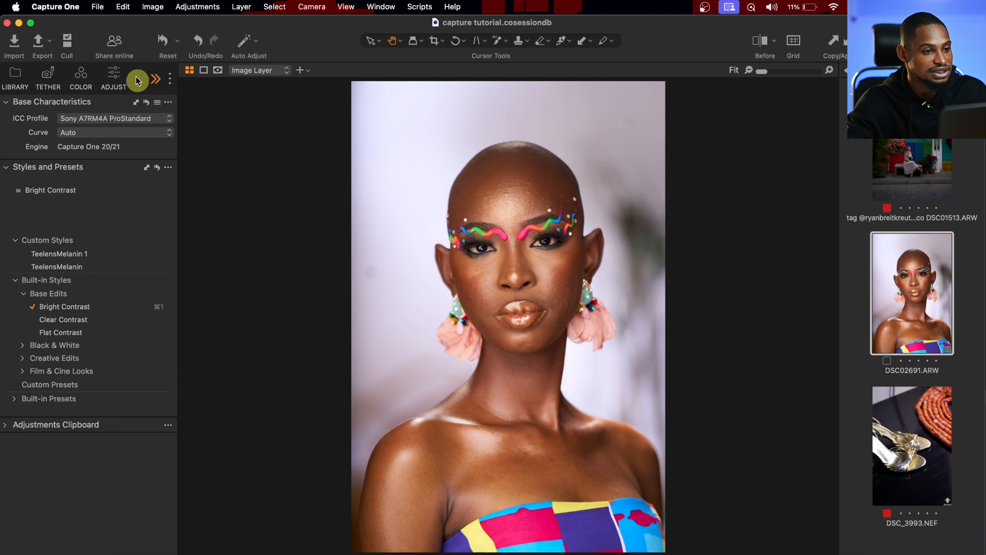
{"action": "left_click", "coordinate": [160, 47]}
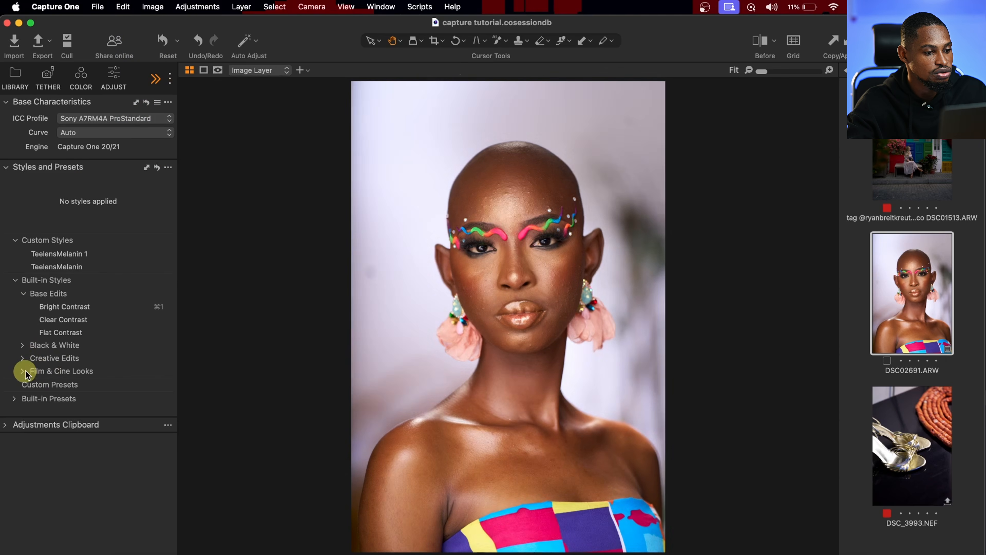
Step: Browse the Film & Cine Looks styles and preview the built-in Black & White presets on the portrait
{"action": "left_click", "coordinate": [23, 372]}
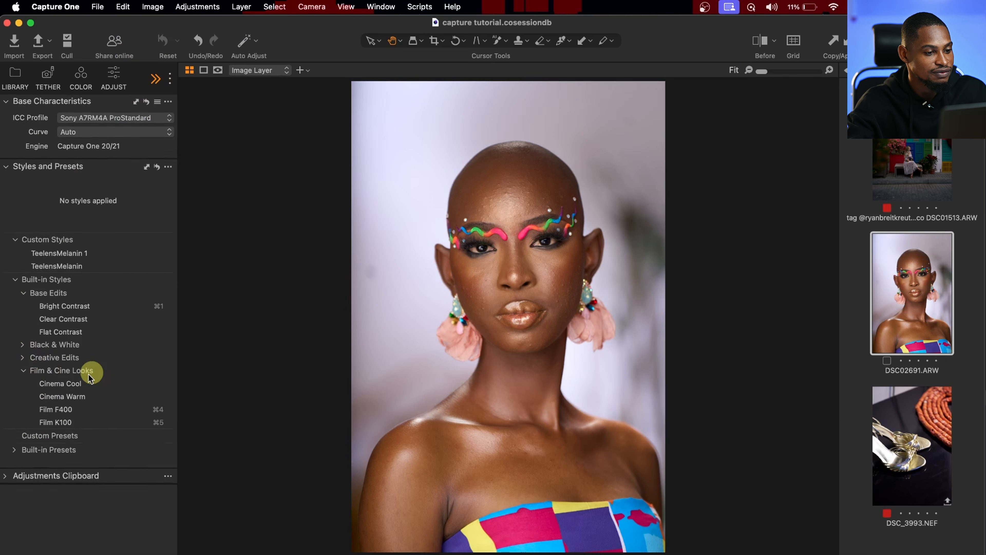
{"action": "left_click", "coordinate": [72, 384]}
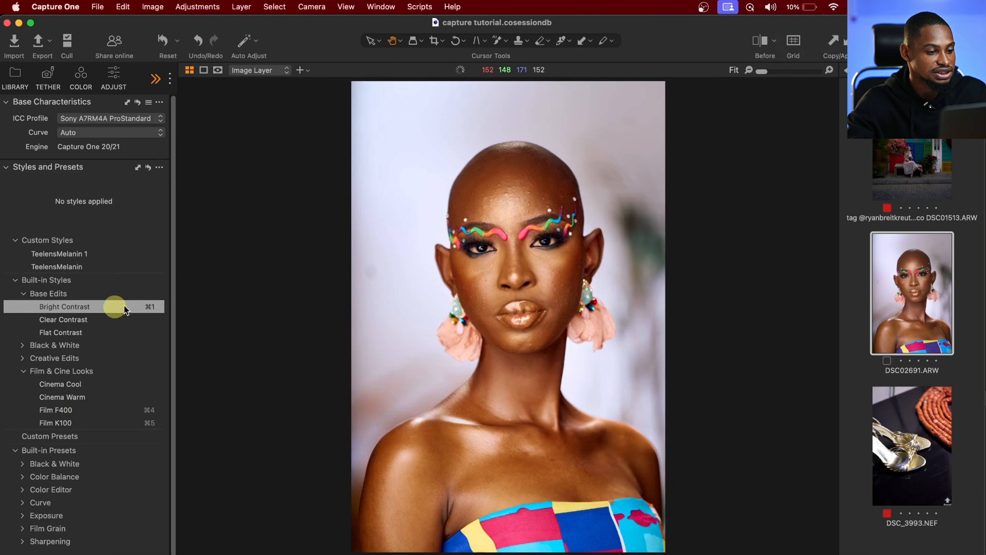
{"action": "scroll", "coordinate": [93, 470], "scroll_direction": "down", "scroll_amount": 1}
{"action": "left_click", "coordinate": [23, 457]}
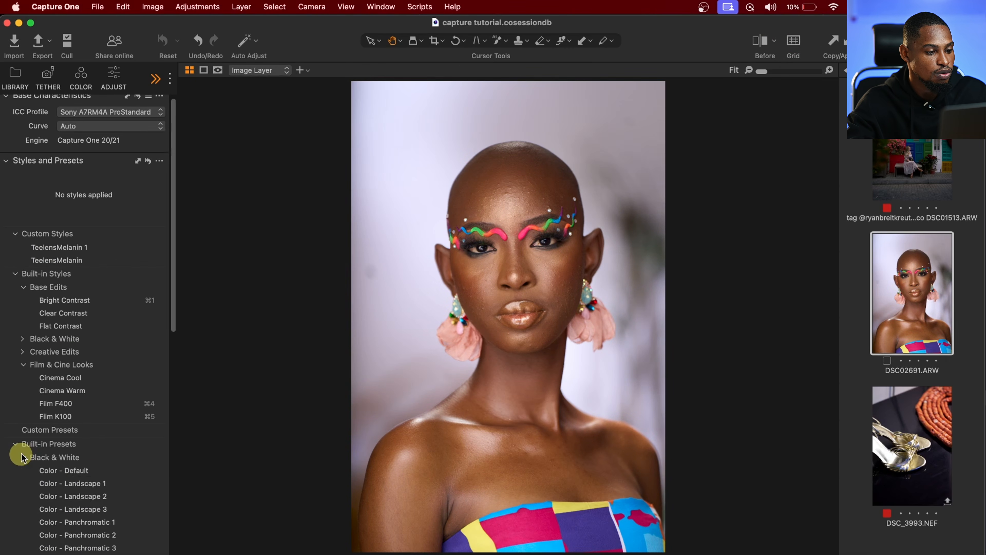
{"action": "scroll", "coordinate": [88, 519], "scroll_direction": "down", "scroll_amount": 5}
{"action": "scroll", "coordinate": [89, 520], "scroll_direction": "down", "scroll_amount": 20}
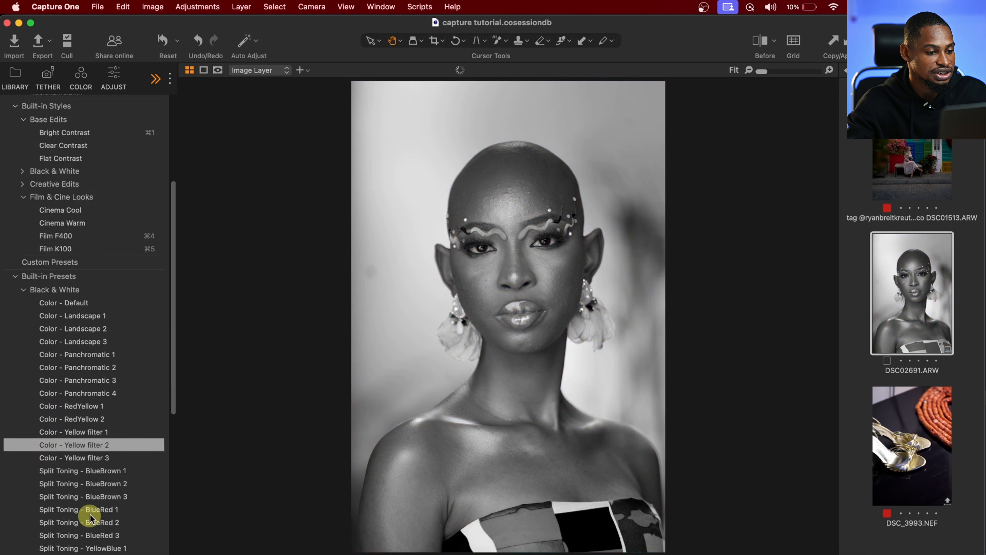
{"action": "scroll", "coordinate": [97, 481], "scroll_direction": "down", "scroll_amount": 4}
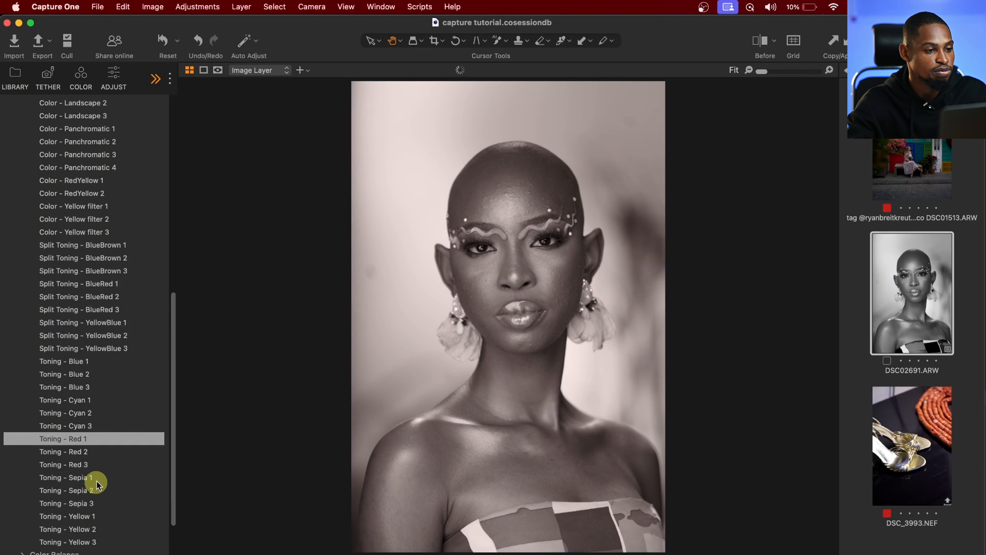
Step: Collapse the Black & White presets and look through the built-in Color Balance presets
{"action": "scroll", "coordinate": [97, 476], "scroll_direction": "up", "scroll_amount": 10}
{"action": "left_click", "coordinate": [23, 172]}
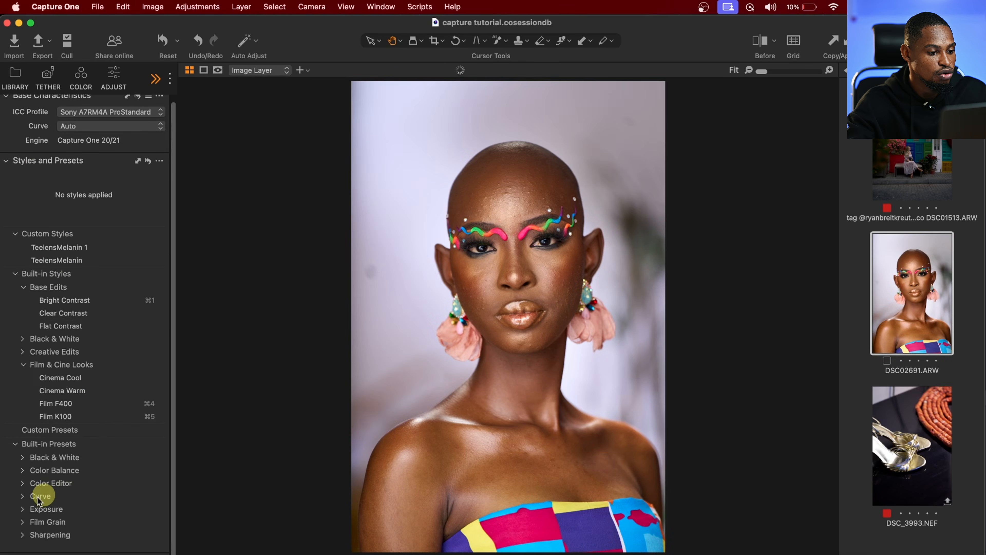
{"action": "left_click", "coordinate": [22, 470]}
{"action": "scroll", "coordinate": [96, 516], "scroll_direction": "down", "scroll_amount": 3}
{"action": "scroll", "coordinate": [95, 517], "scroll_direction": "down", "scroll_amount": 2}
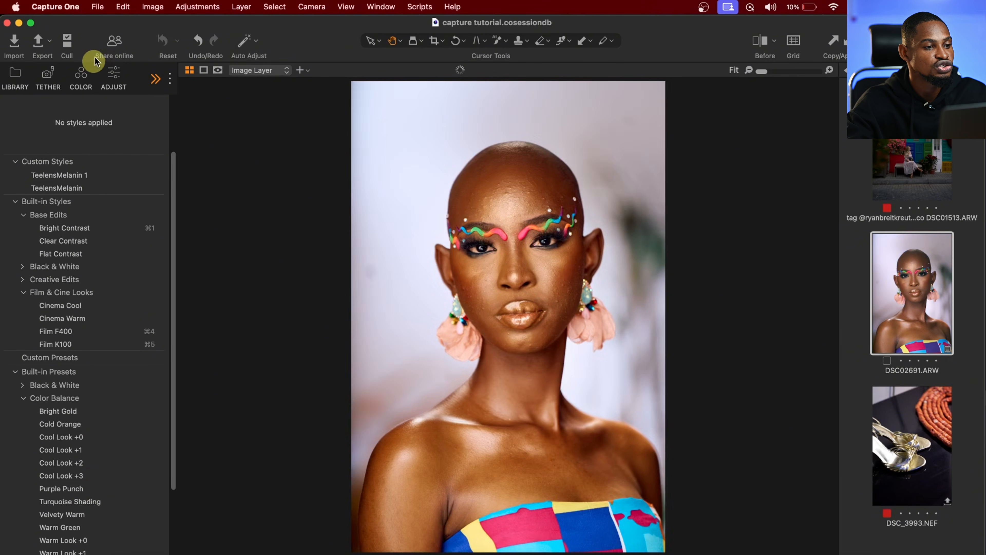
Step: Bring up the Refine tools, collapse the Focus preview and set the Sharpening amount to 269
{"action": "left_click", "coordinate": [155, 82]}
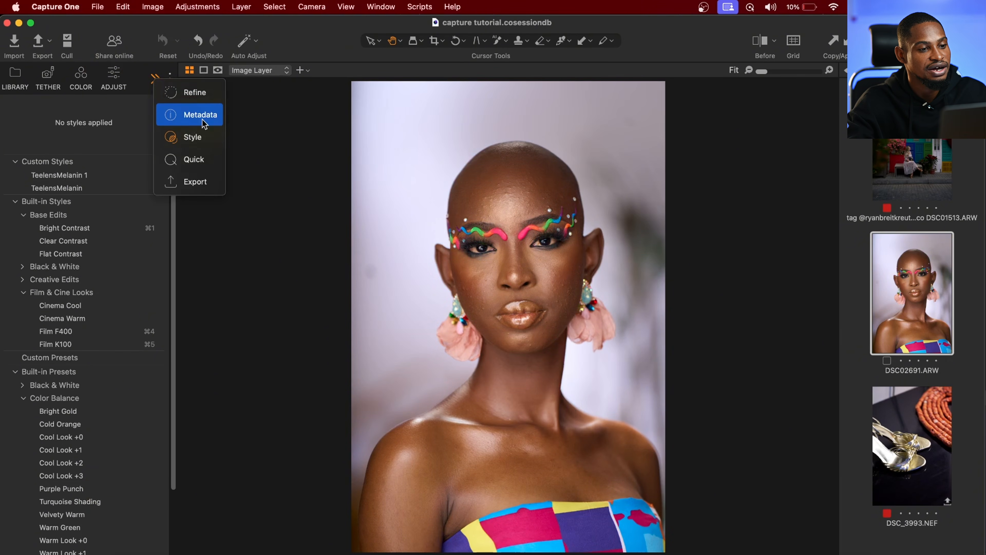
{"action": "left_click", "coordinate": [191, 95]}
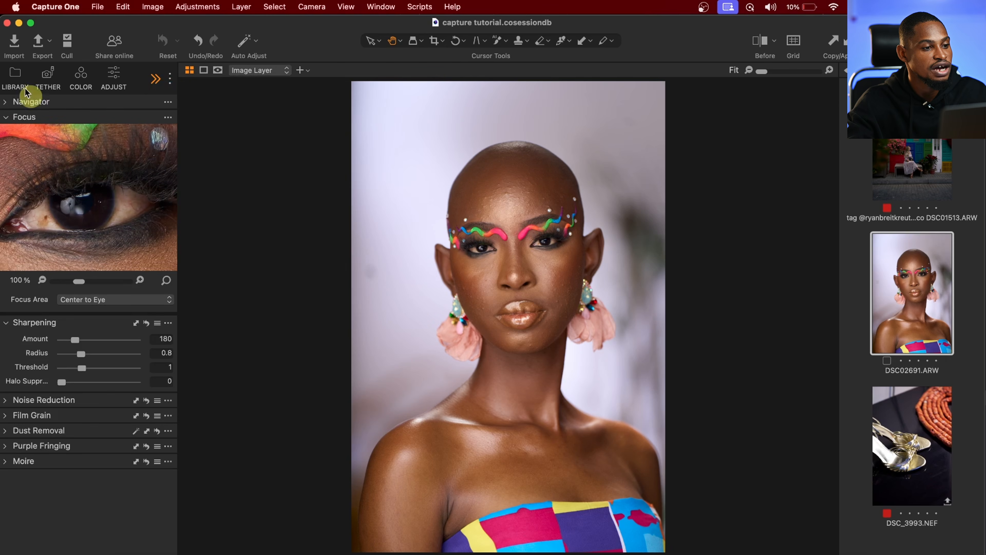
{"action": "left_click", "coordinate": [5, 118]}
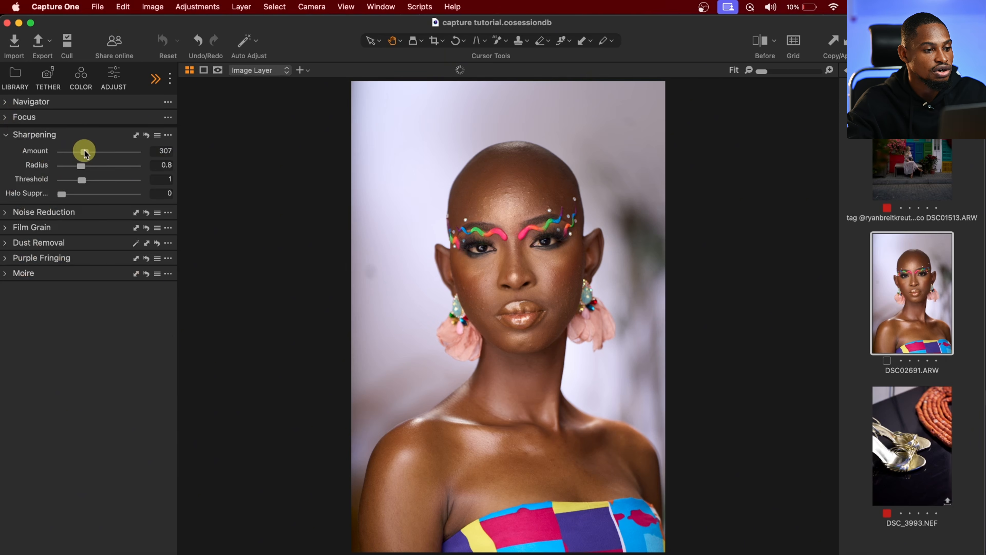
{"action": "left_click_drag", "start_coordinate": [85, 154], "coordinate": [81, 152]}
Step: Reveal the Noise Reduction settings and add Fine Grain film grain with an impact of 46
{"action": "left_click", "coordinate": [7, 245]}
{"action": "left_click", "coordinate": [5, 212]}
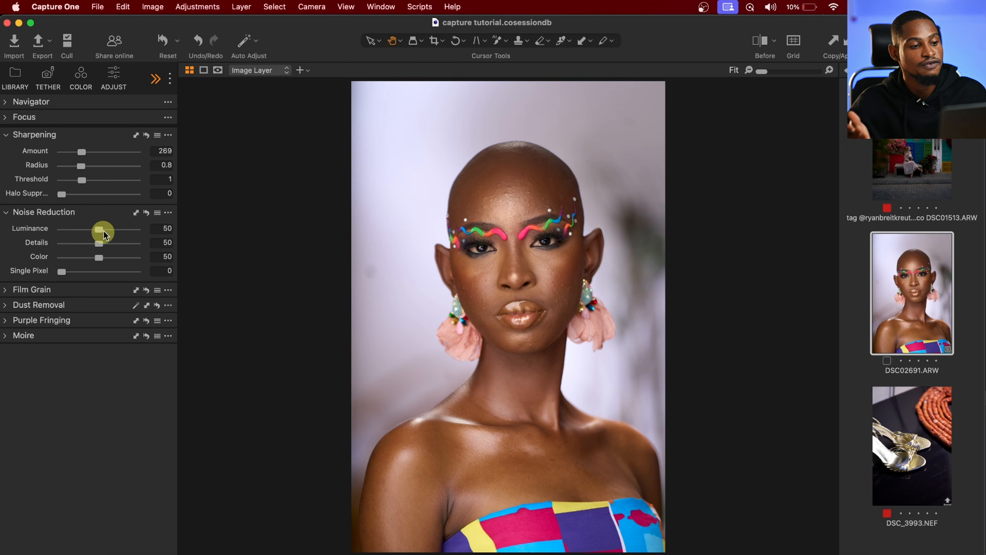
{"action": "left_click", "coordinate": [6, 289]}
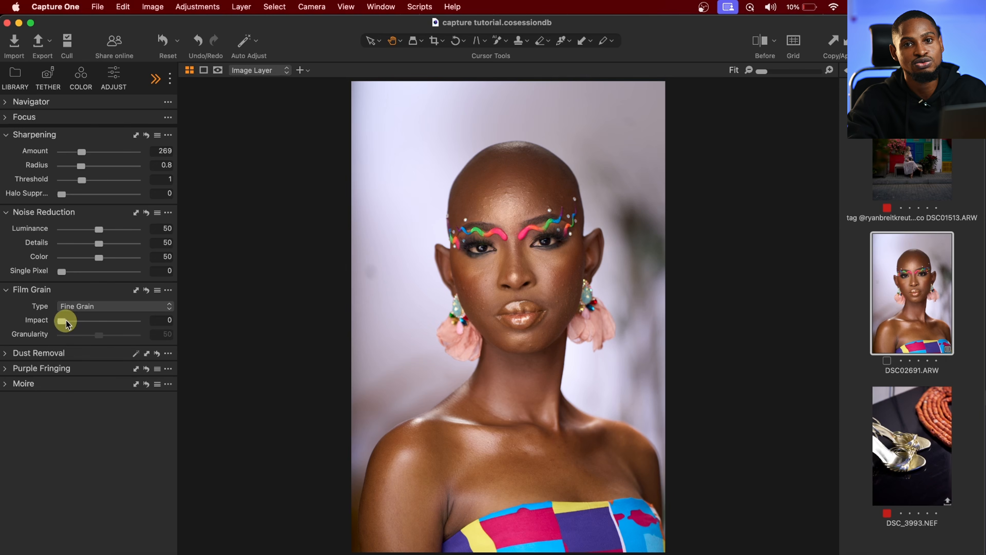
{"action": "left_click_drag", "start_coordinate": [69, 323], "coordinate": [98, 325]}
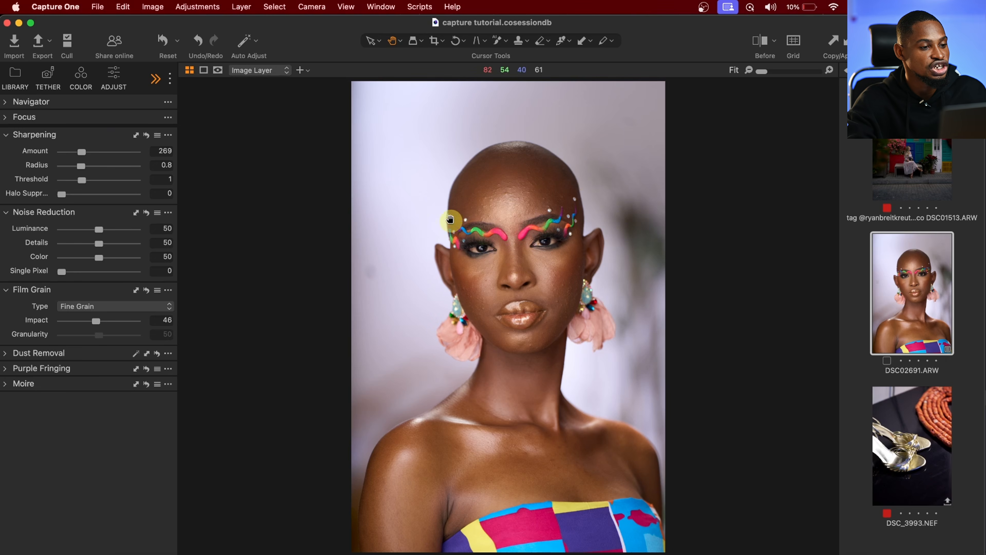
{"action": "left_click", "coordinate": [157, 80]}
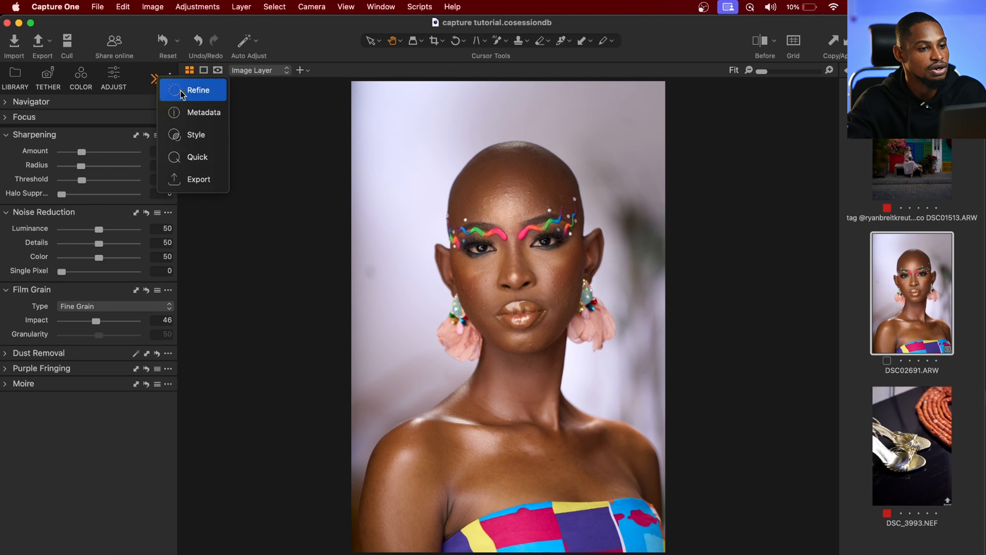
{"action": "left_click", "coordinate": [119, 498]}
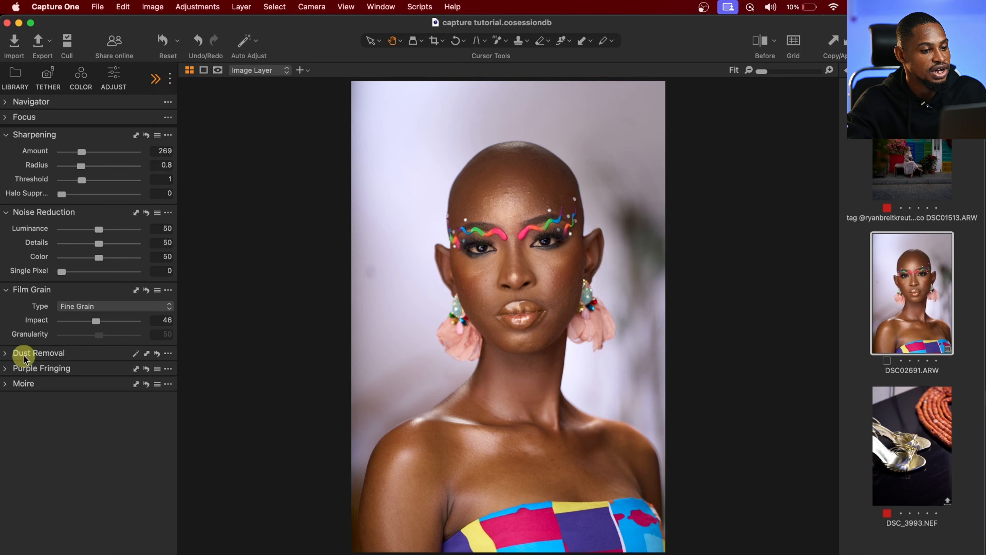
Step: Look at the Dust Removal option and set the Purple Fringing defringe to 24
{"action": "left_click", "coordinate": [5, 354]}
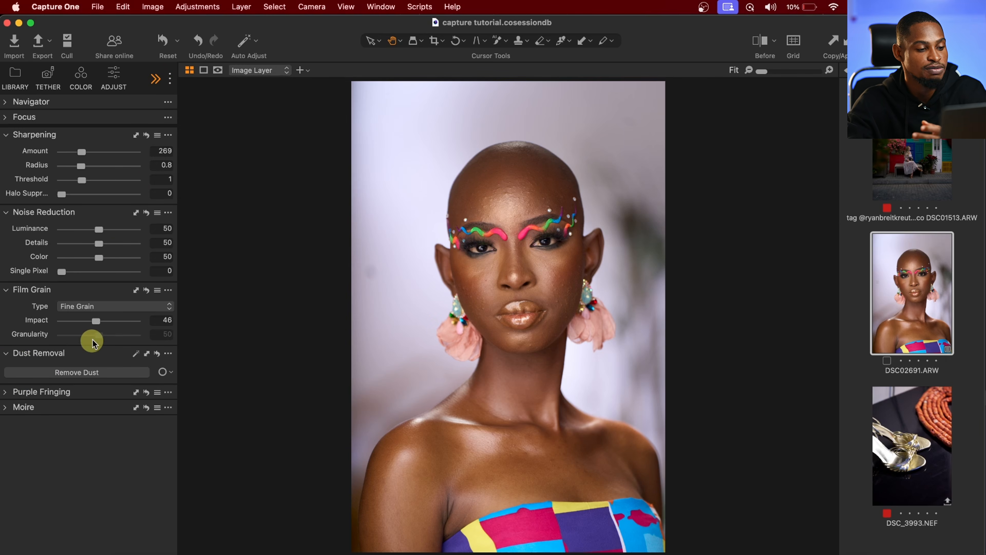
{"action": "left_click", "coordinate": [5, 353]}
{"action": "left_click", "coordinate": [6, 369]}
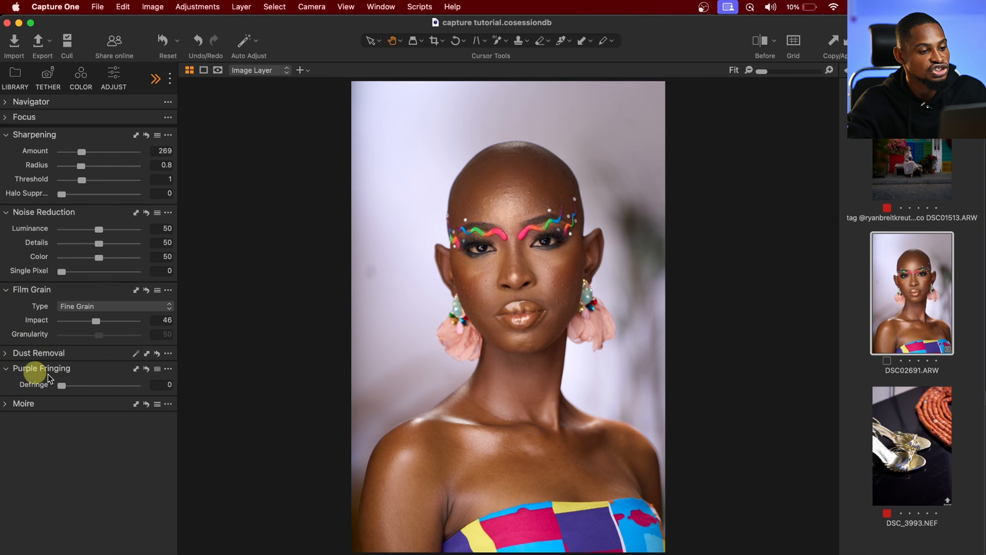
{"action": "left_click_drag", "start_coordinate": [65, 388], "coordinate": [96, 389]}
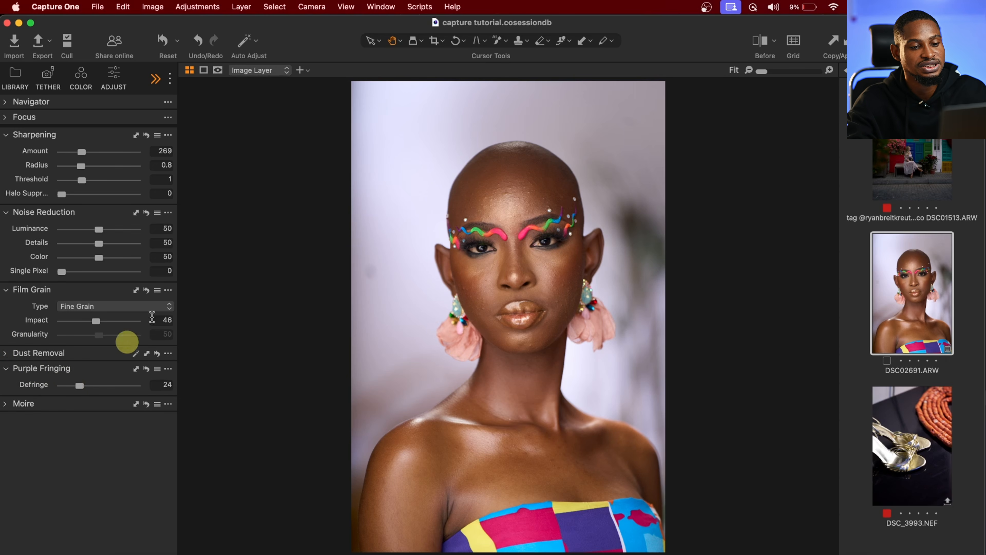
Step: Check the fringing around the eye makeup and set Defringe back to 0
{"action": "left_click", "coordinate": [577, 208]}
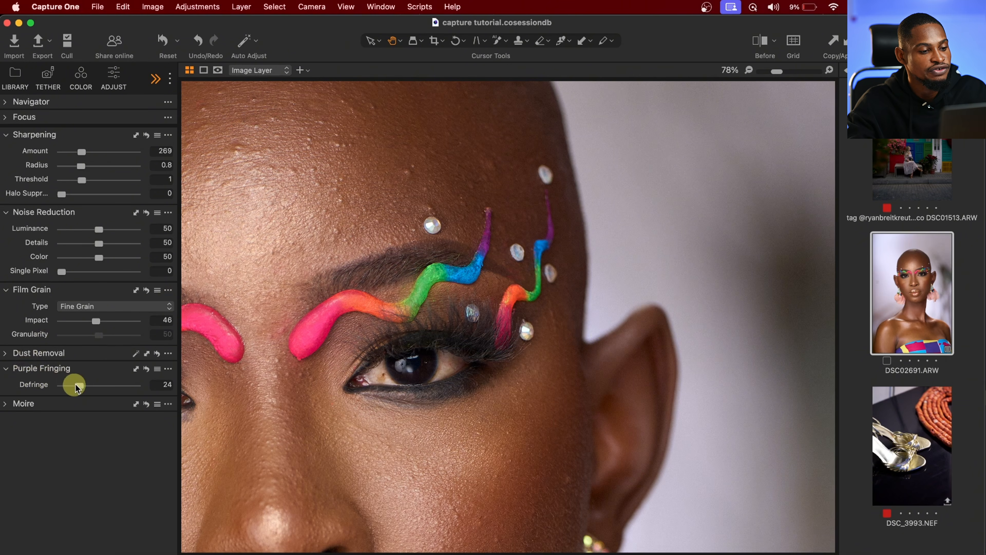
{"action": "mouse_move", "coordinate": [78, 389]}
{"action": "left_mouse_down"}
{"action": "mouse_move", "coordinate": [44, 386]}
{"action": "mouse_move", "coordinate": [73, 387]}
{"action": "left_mouse_up"}
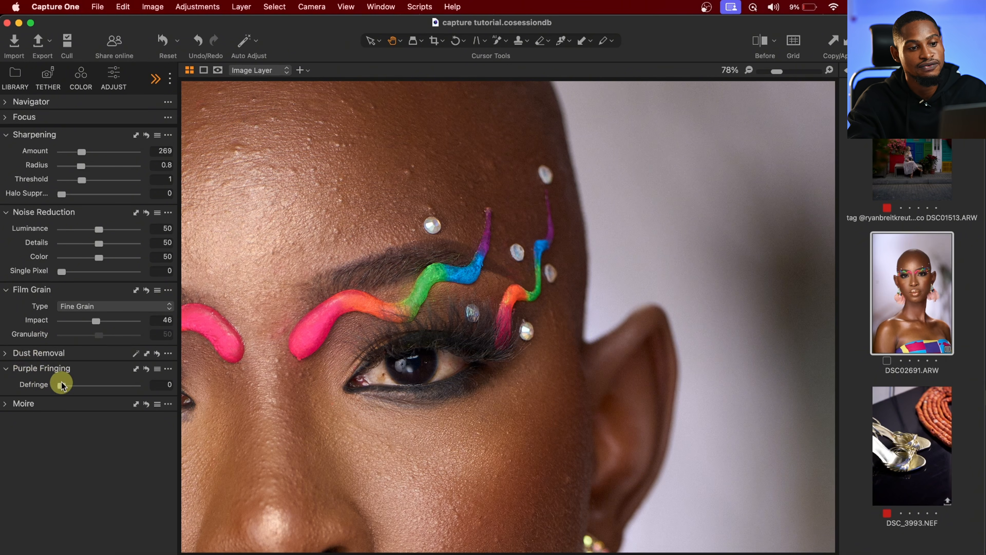
{"action": "left_click", "coordinate": [504, 231]}
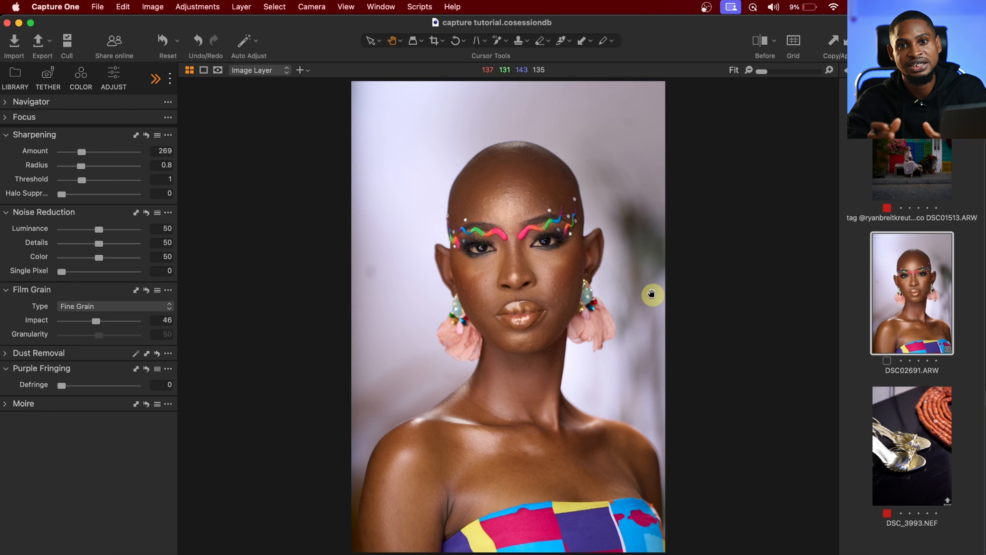
Step: Choose to edit DSC02691.ARW with Adobe Photoshop 2024 and set the PSD bit depth to 8 bit
{"action": "right_click", "coordinate": [921, 296]}
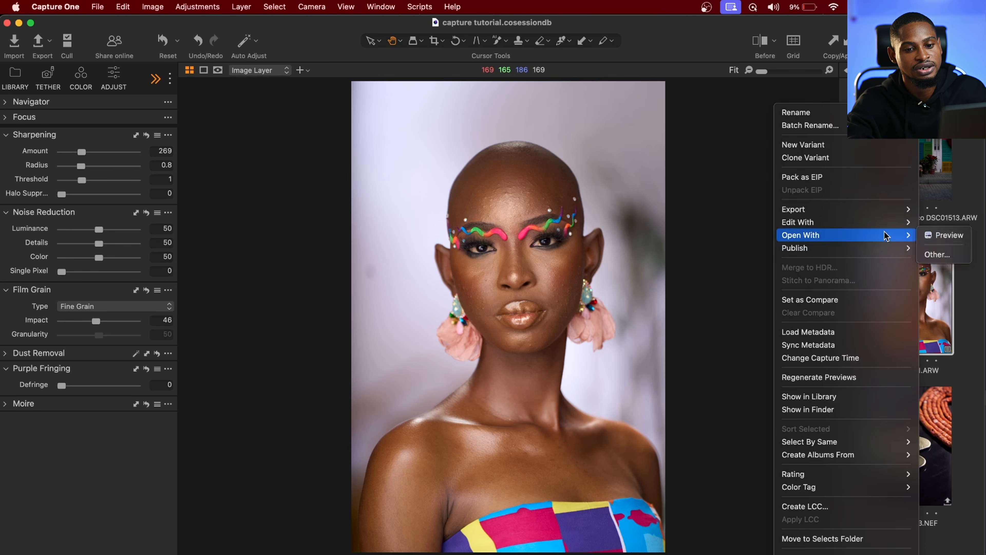
{"action": "mouse_move", "coordinate": [896, 227]}
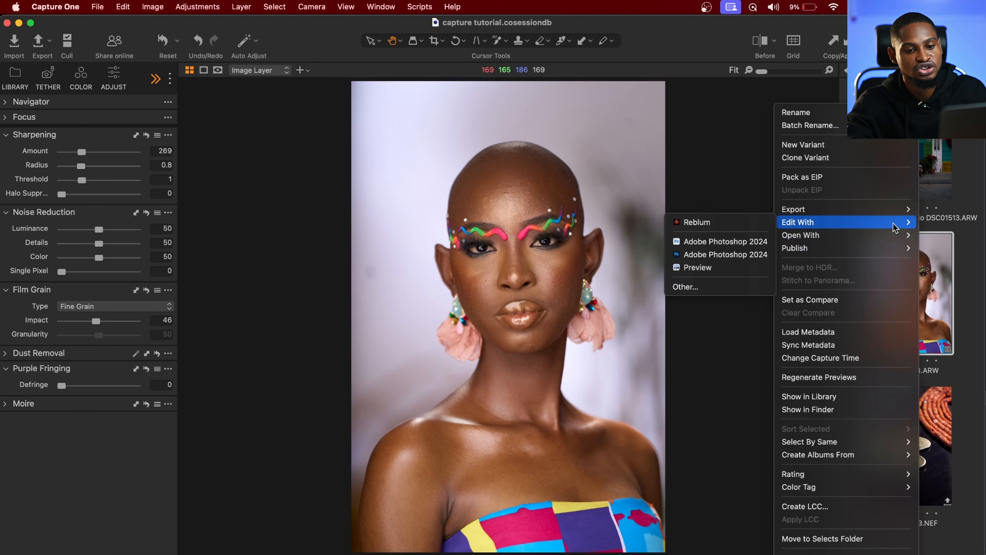
{"action": "left_click", "coordinate": [739, 255]}
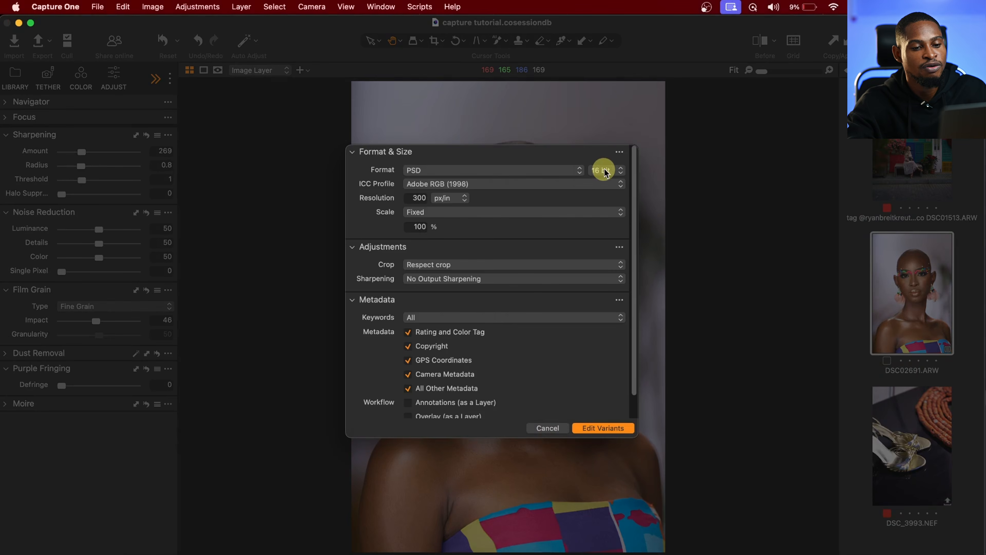
{"action": "left_click", "coordinate": [608, 159]}
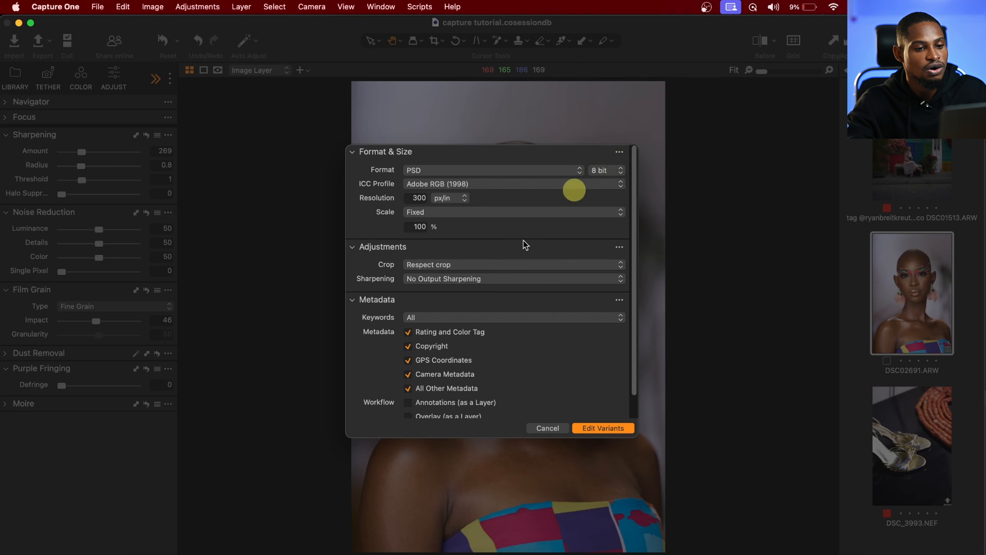